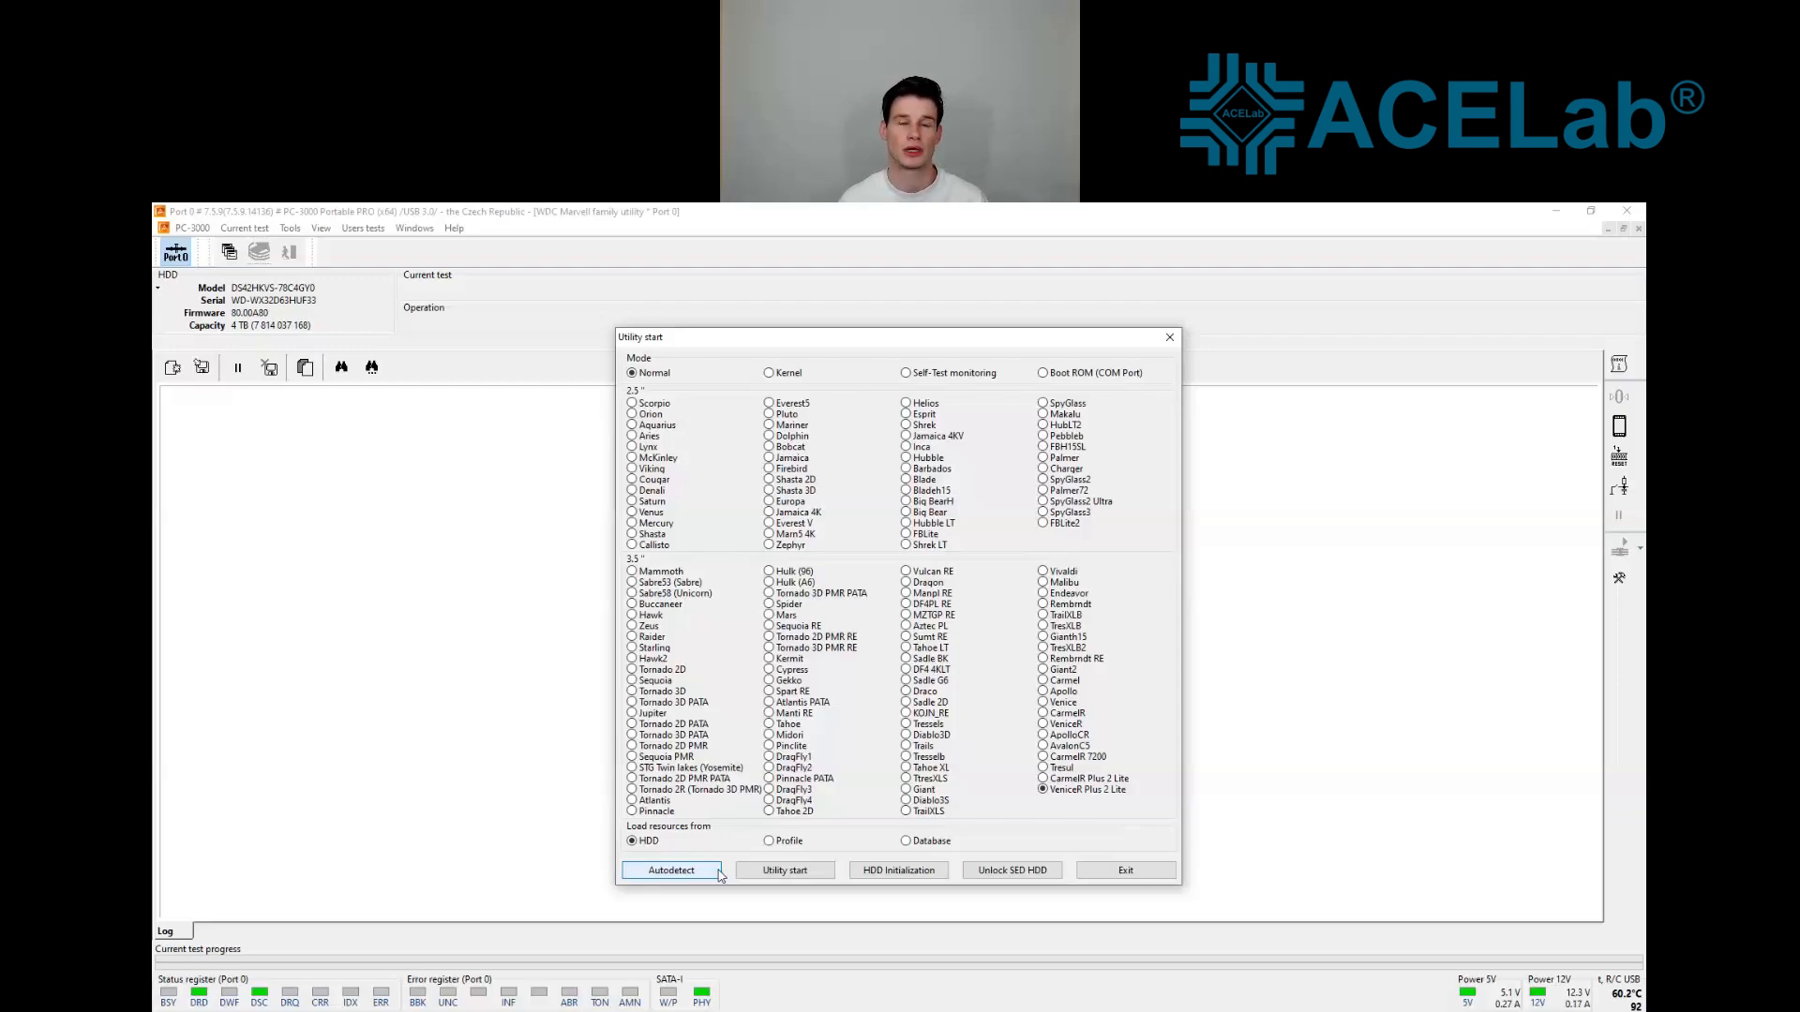
Start the WDC Marvell utility with the drive family autodetected and browse the modules offered for Init custom module
{"action": "left_click", "coordinate": [712, 873]}
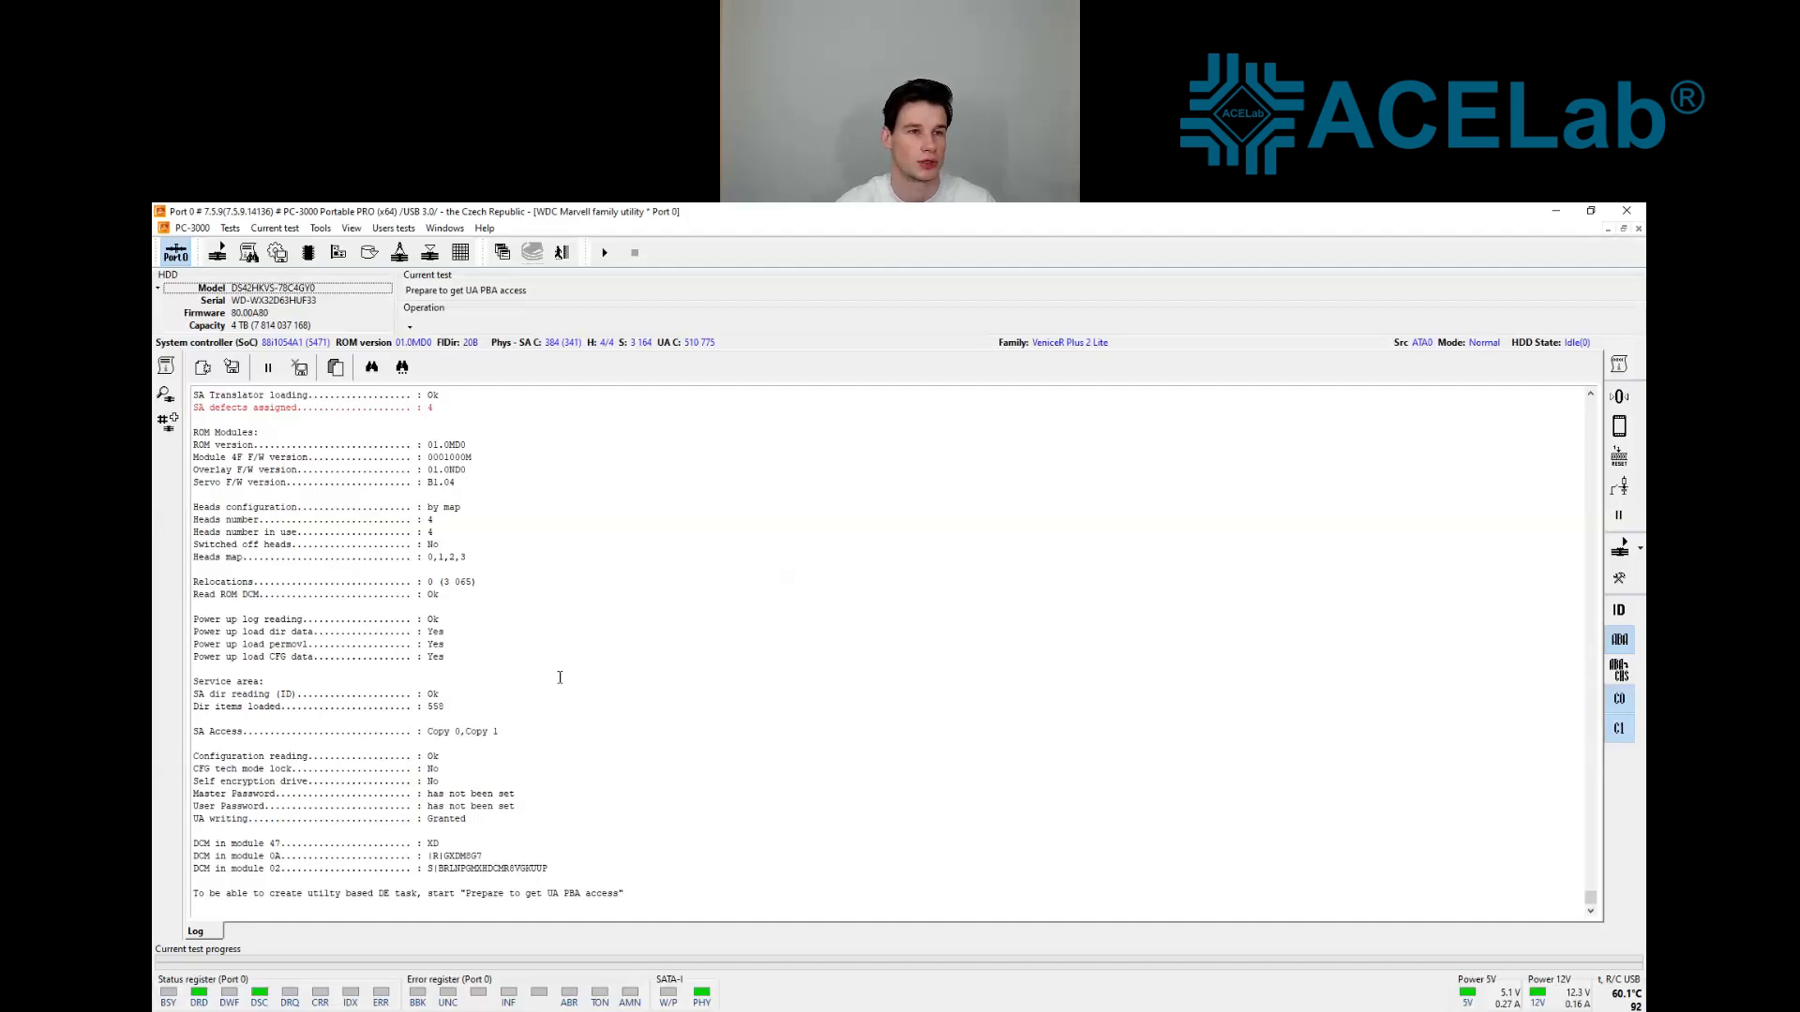
{"action": "left_click", "coordinate": [338, 252]}
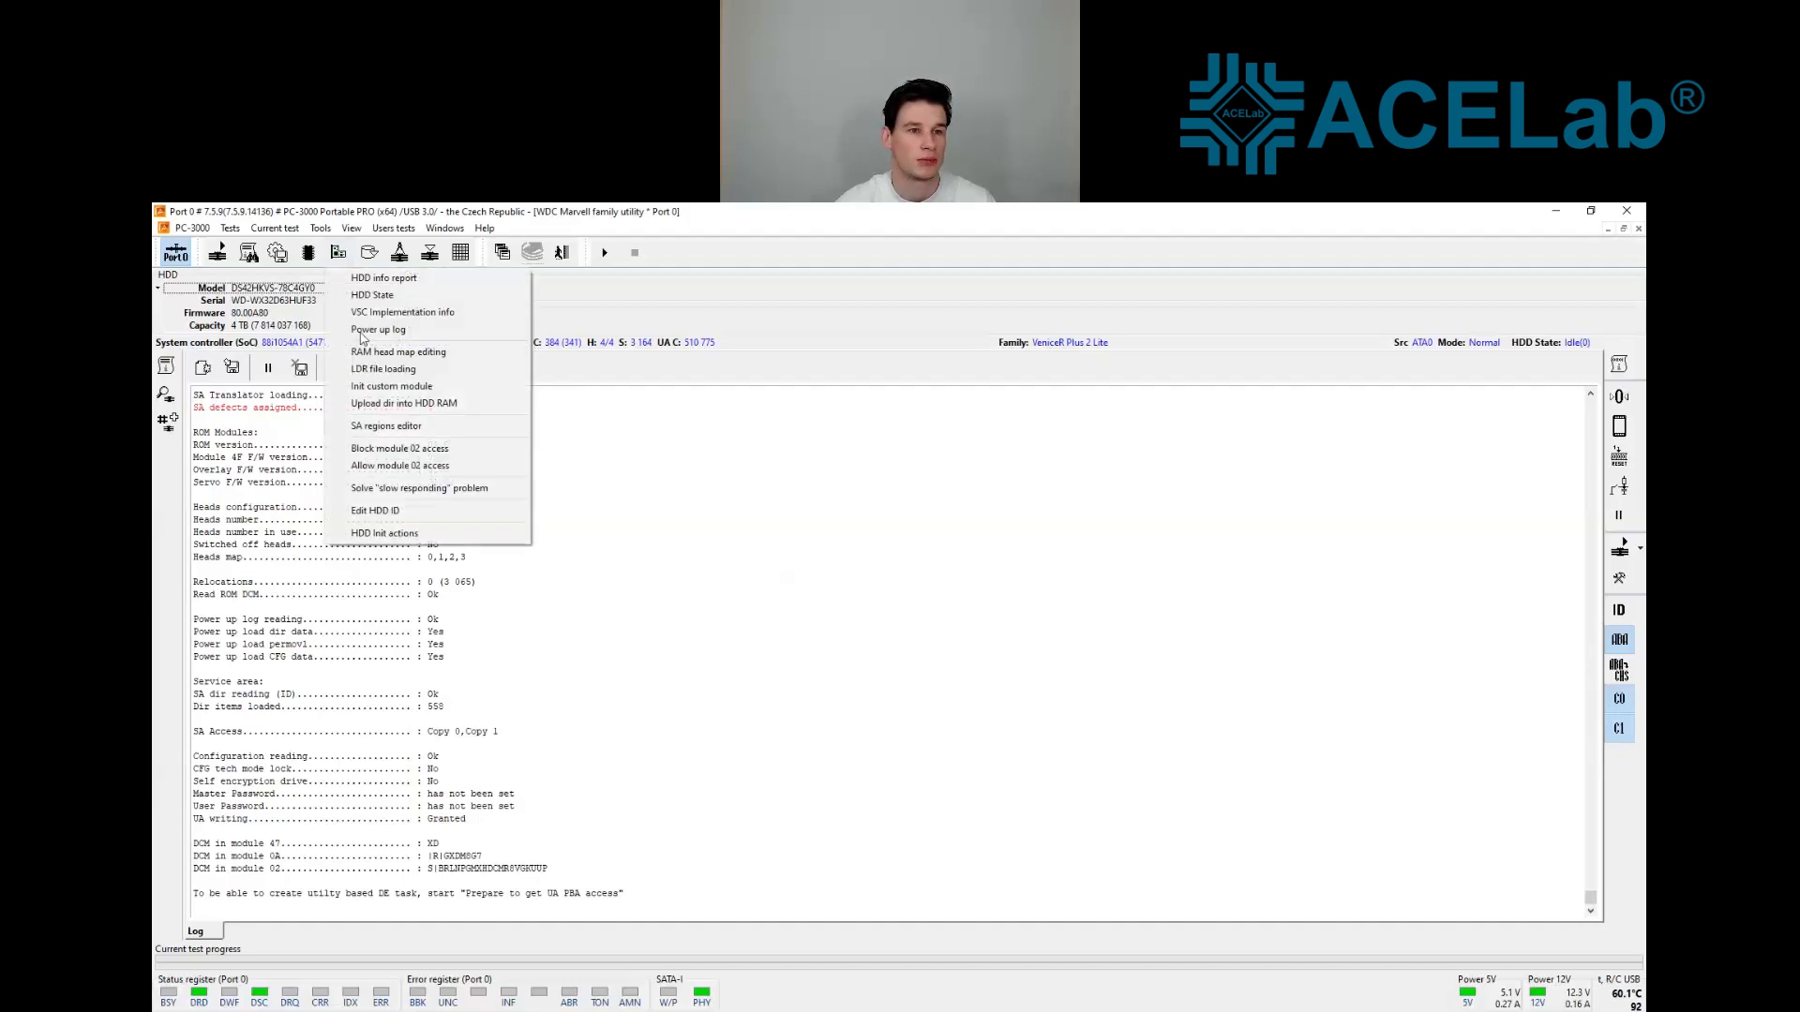
{"action": "left_click", "coordinate": [447, 389]}
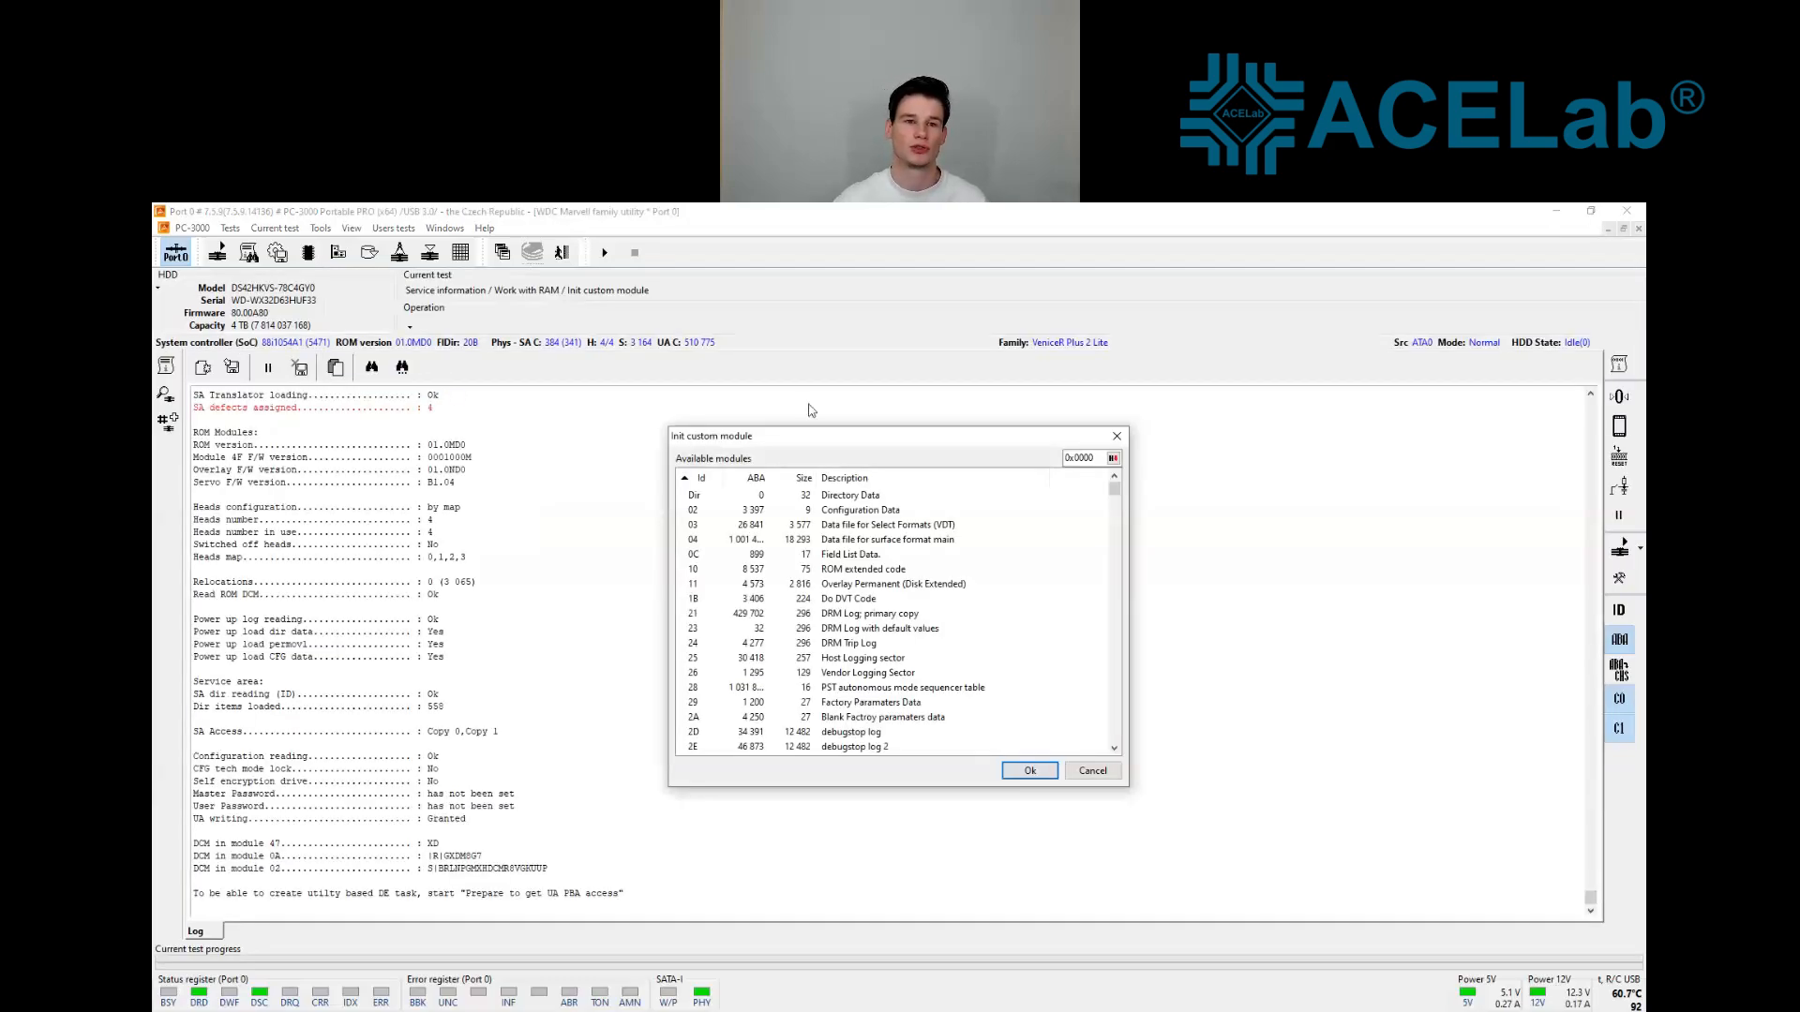
{"action": "scroll", "coordinate": [966, 567], "scroll_direction": "down", "scroll_amount": 10}
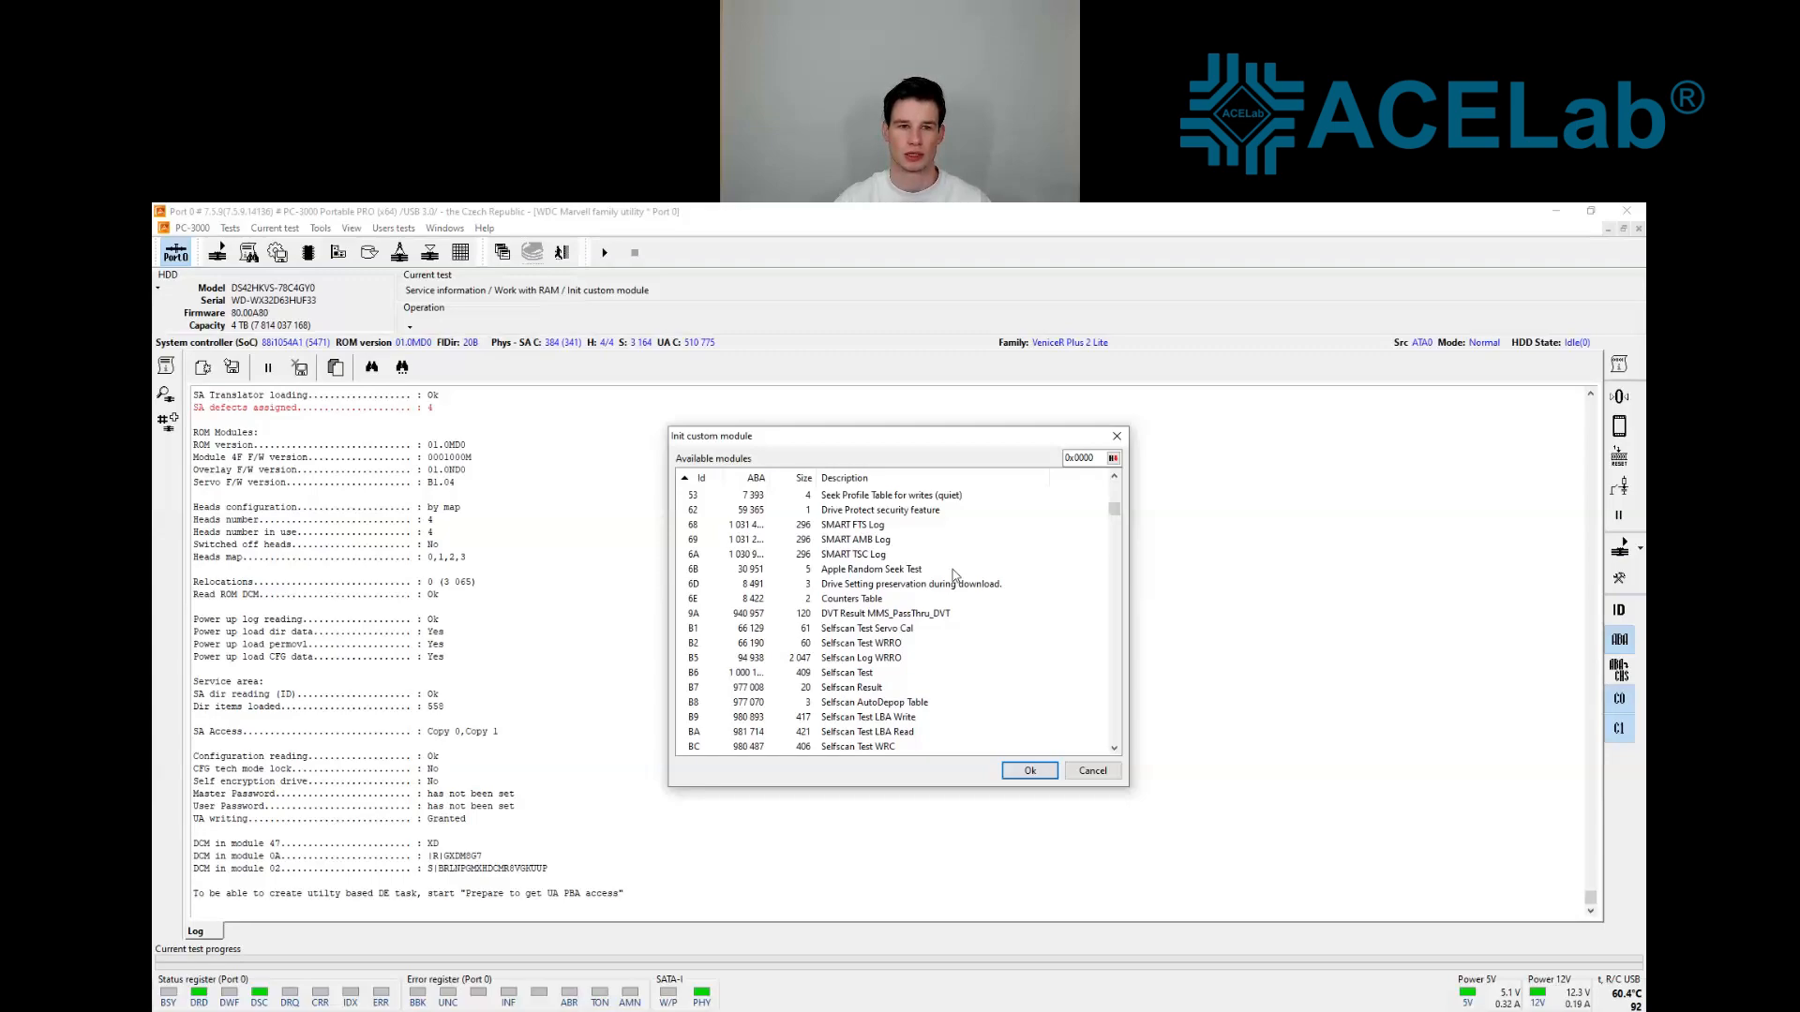
{"action": "key", "text": "Escape"}
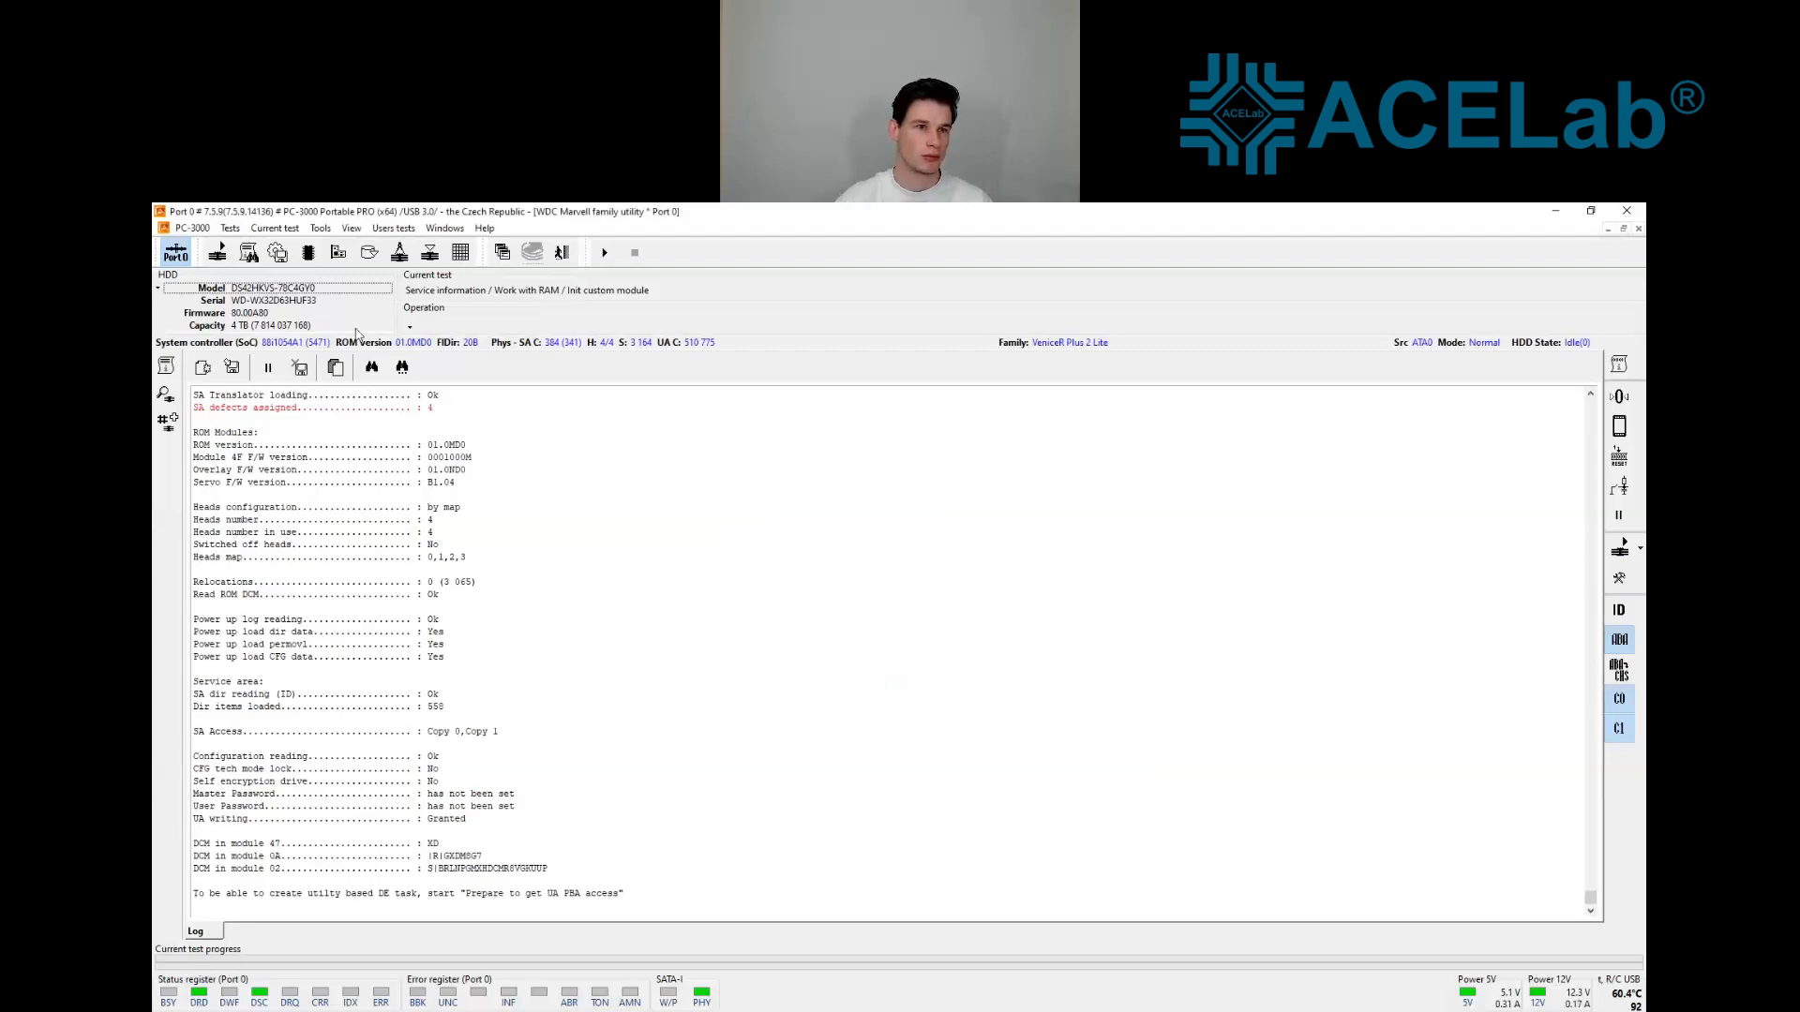
Look up the custom module access blocking option among the ROM operations
{"action": "left_click", "coordinate": [302, 257]}
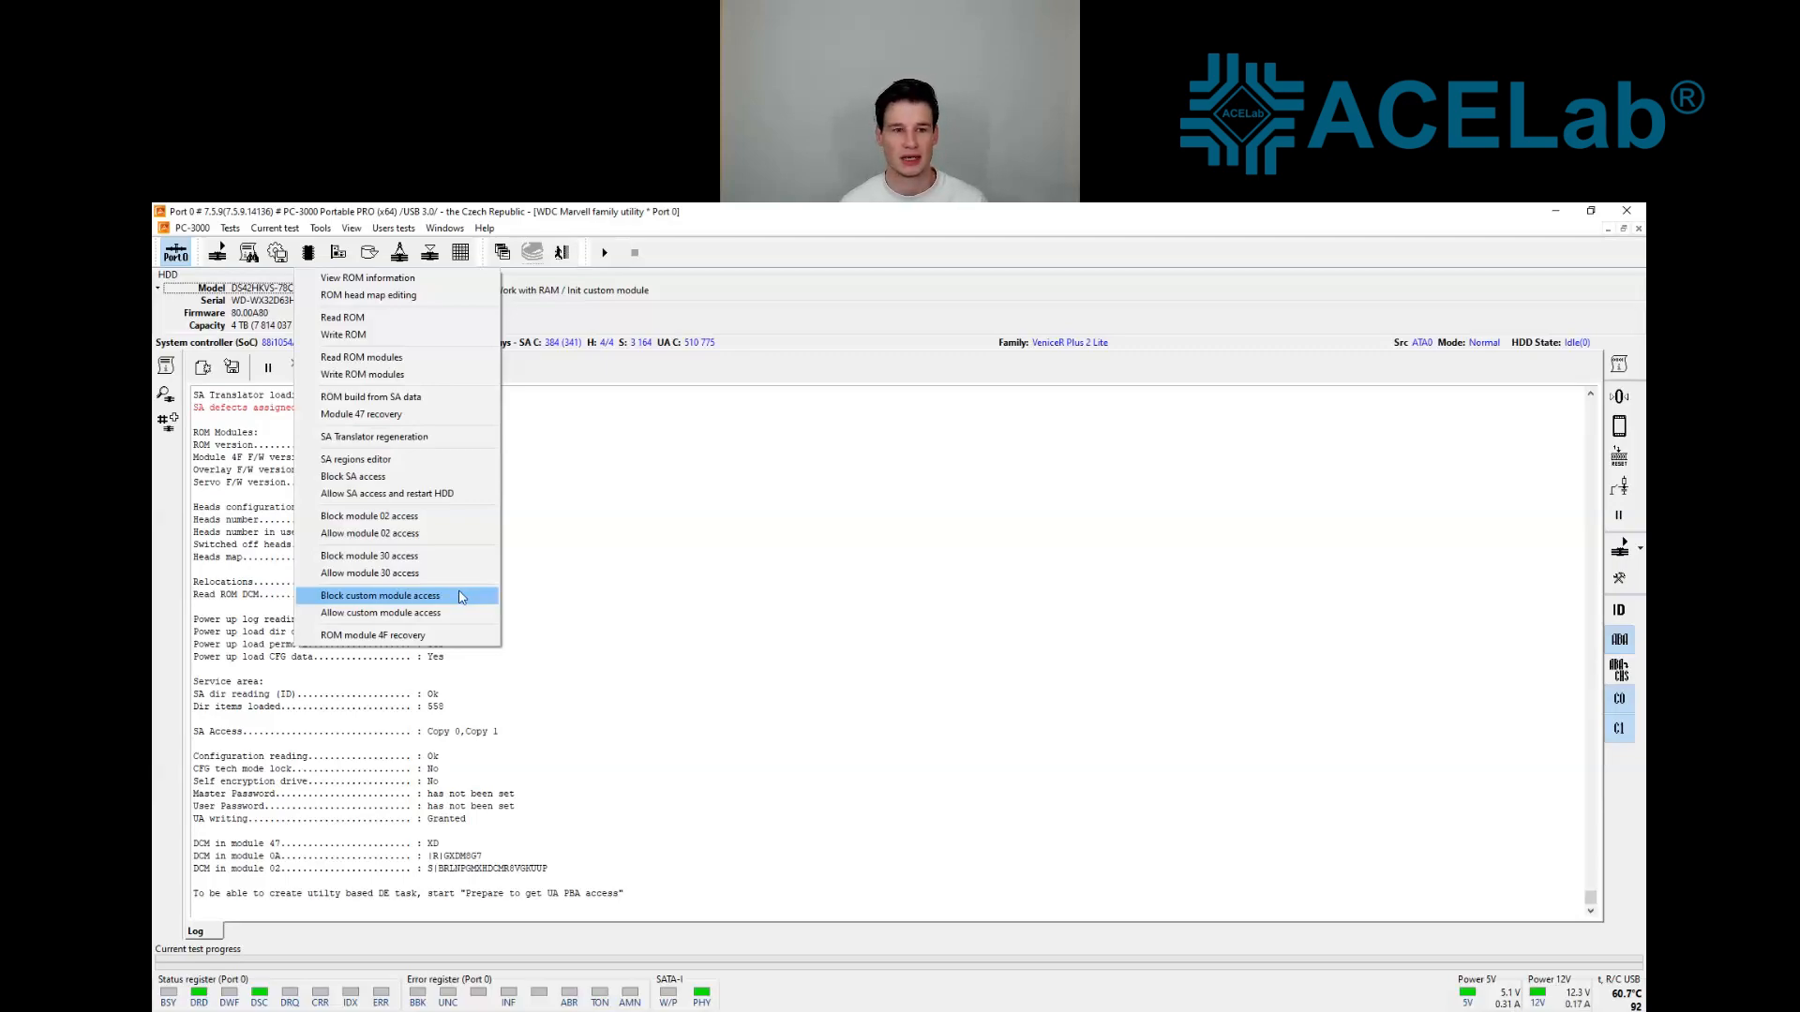
{"action": "left_click", "coordinate": [626, 704]}
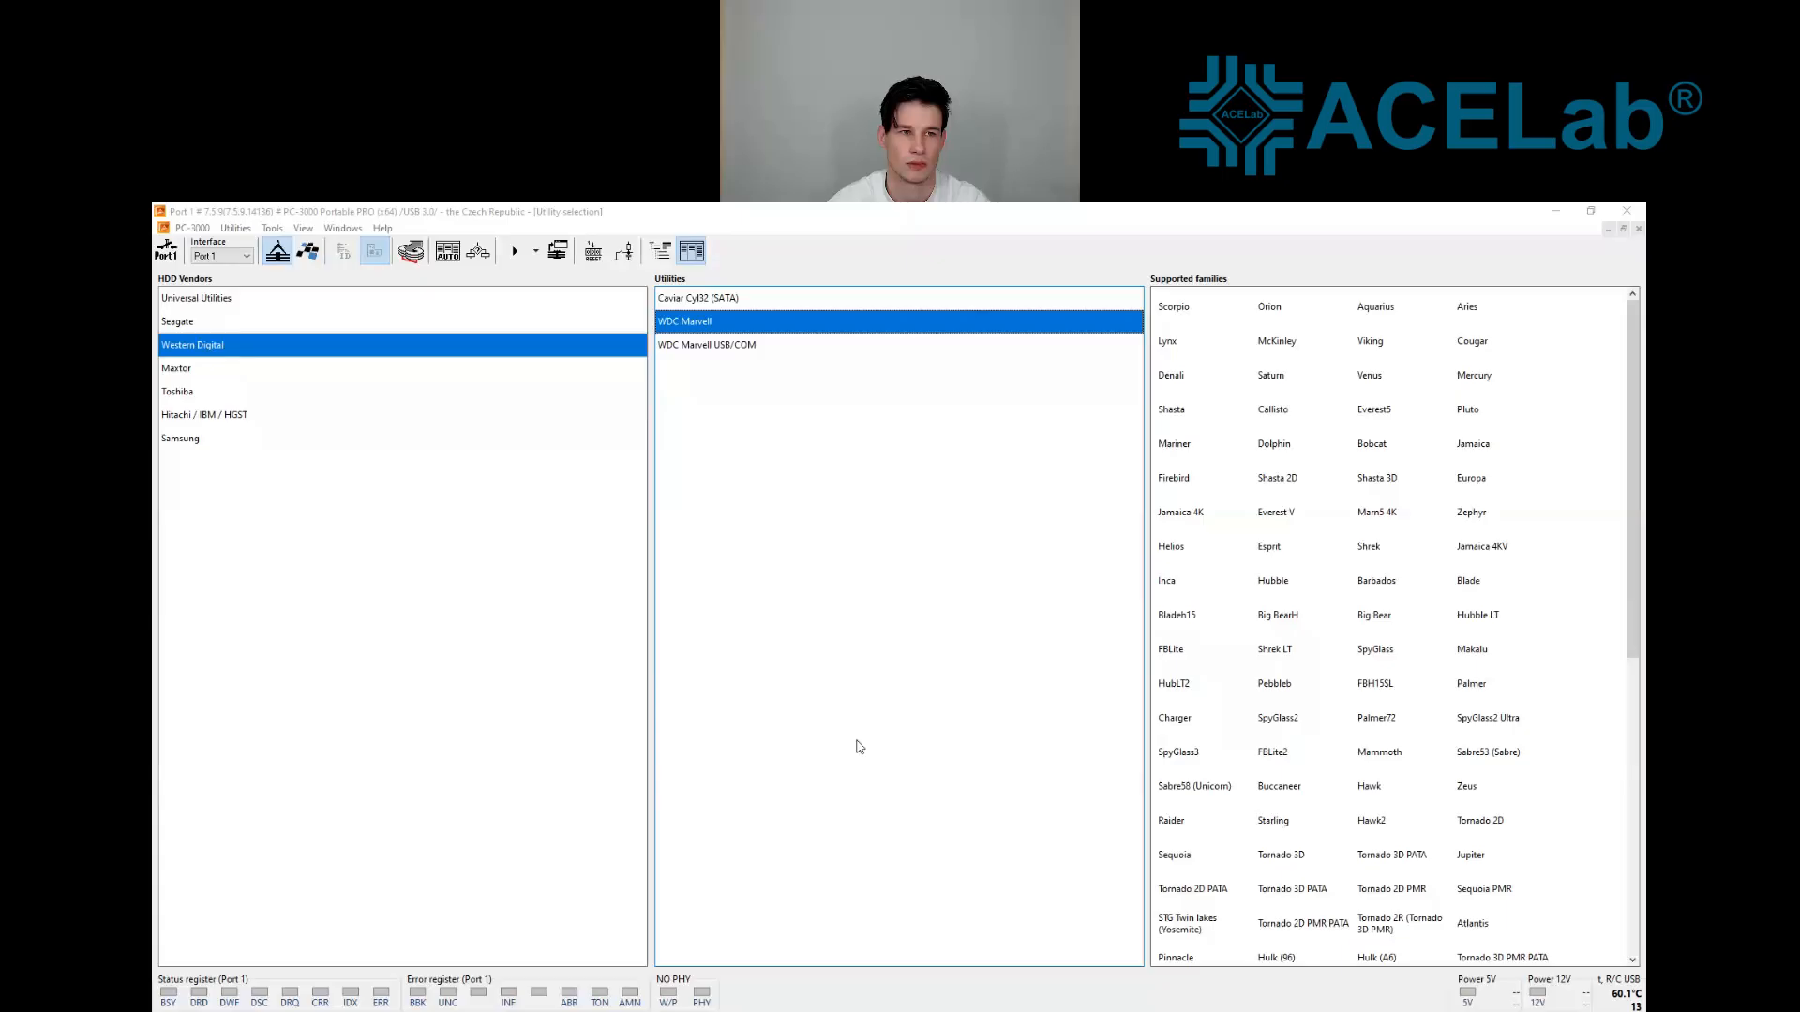
Power on the Port 1 drive and start the Western Digital utility with the drive family autodetected
{"action": "left_click", "coordinate": [167, 254]}
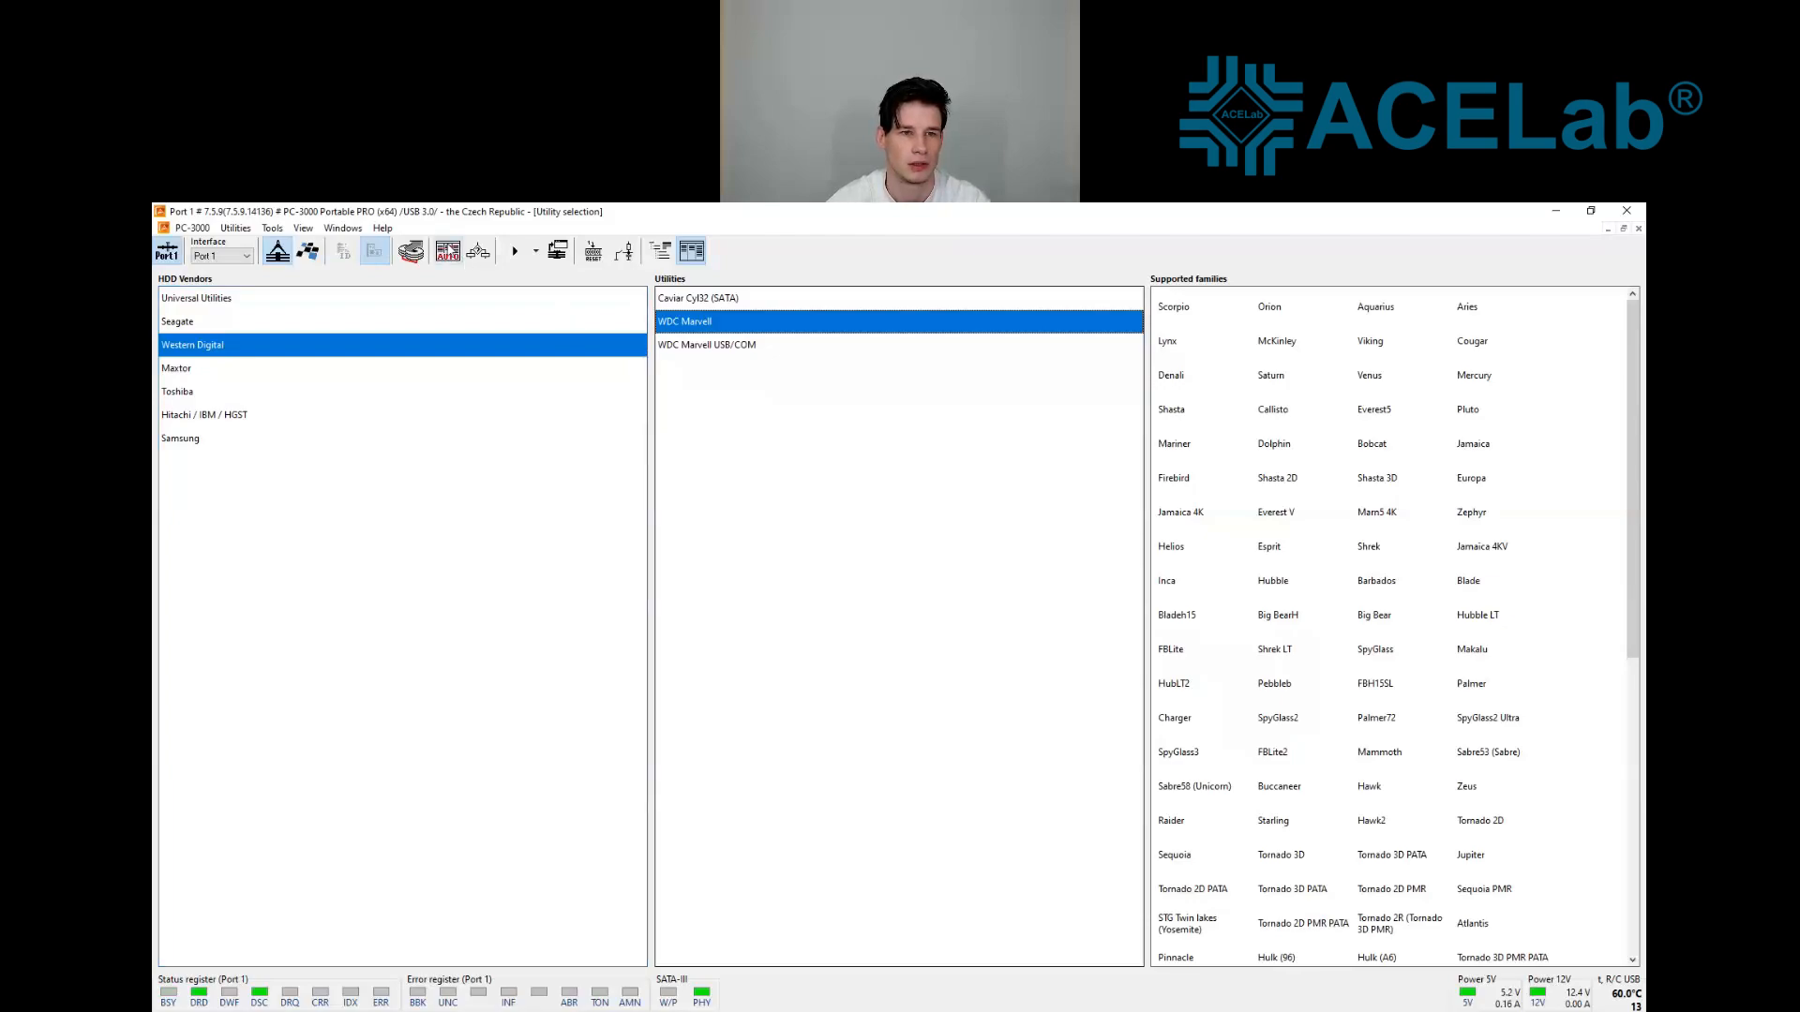
{"action": "left_click", "coordinate": [447, 250]}
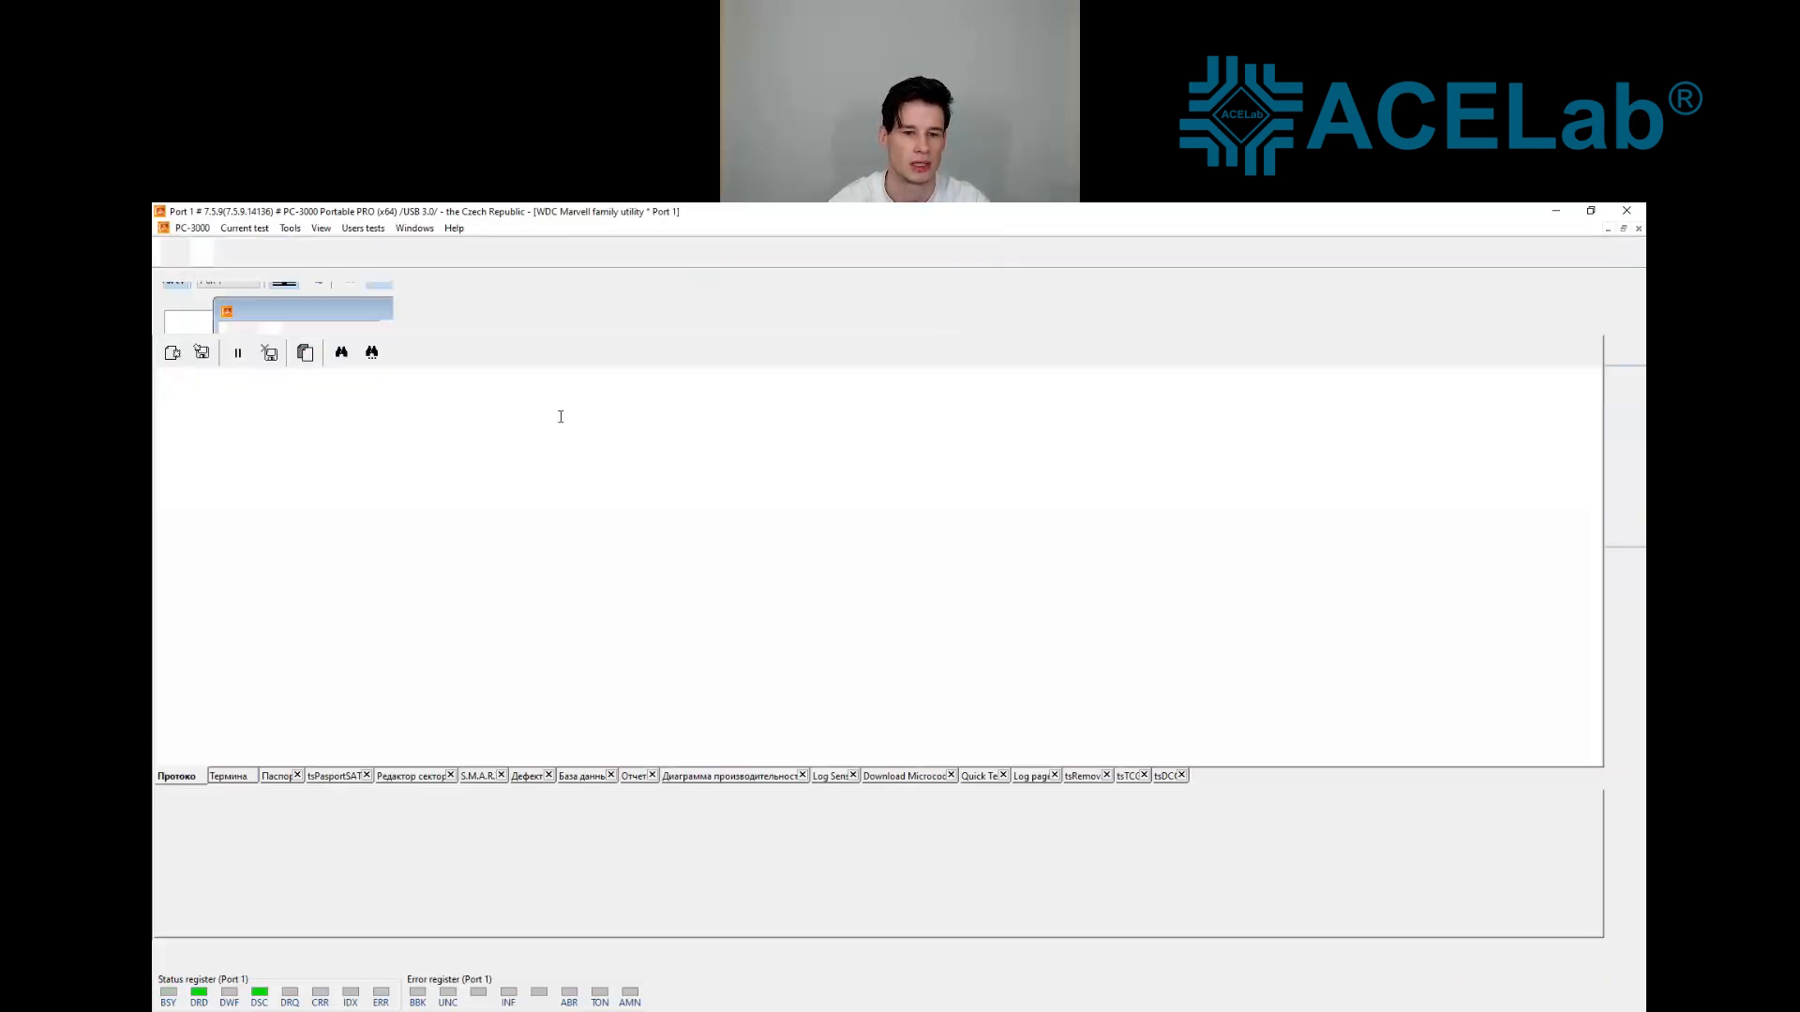
{"action": "left_click", "coordinate": [707, 874]}
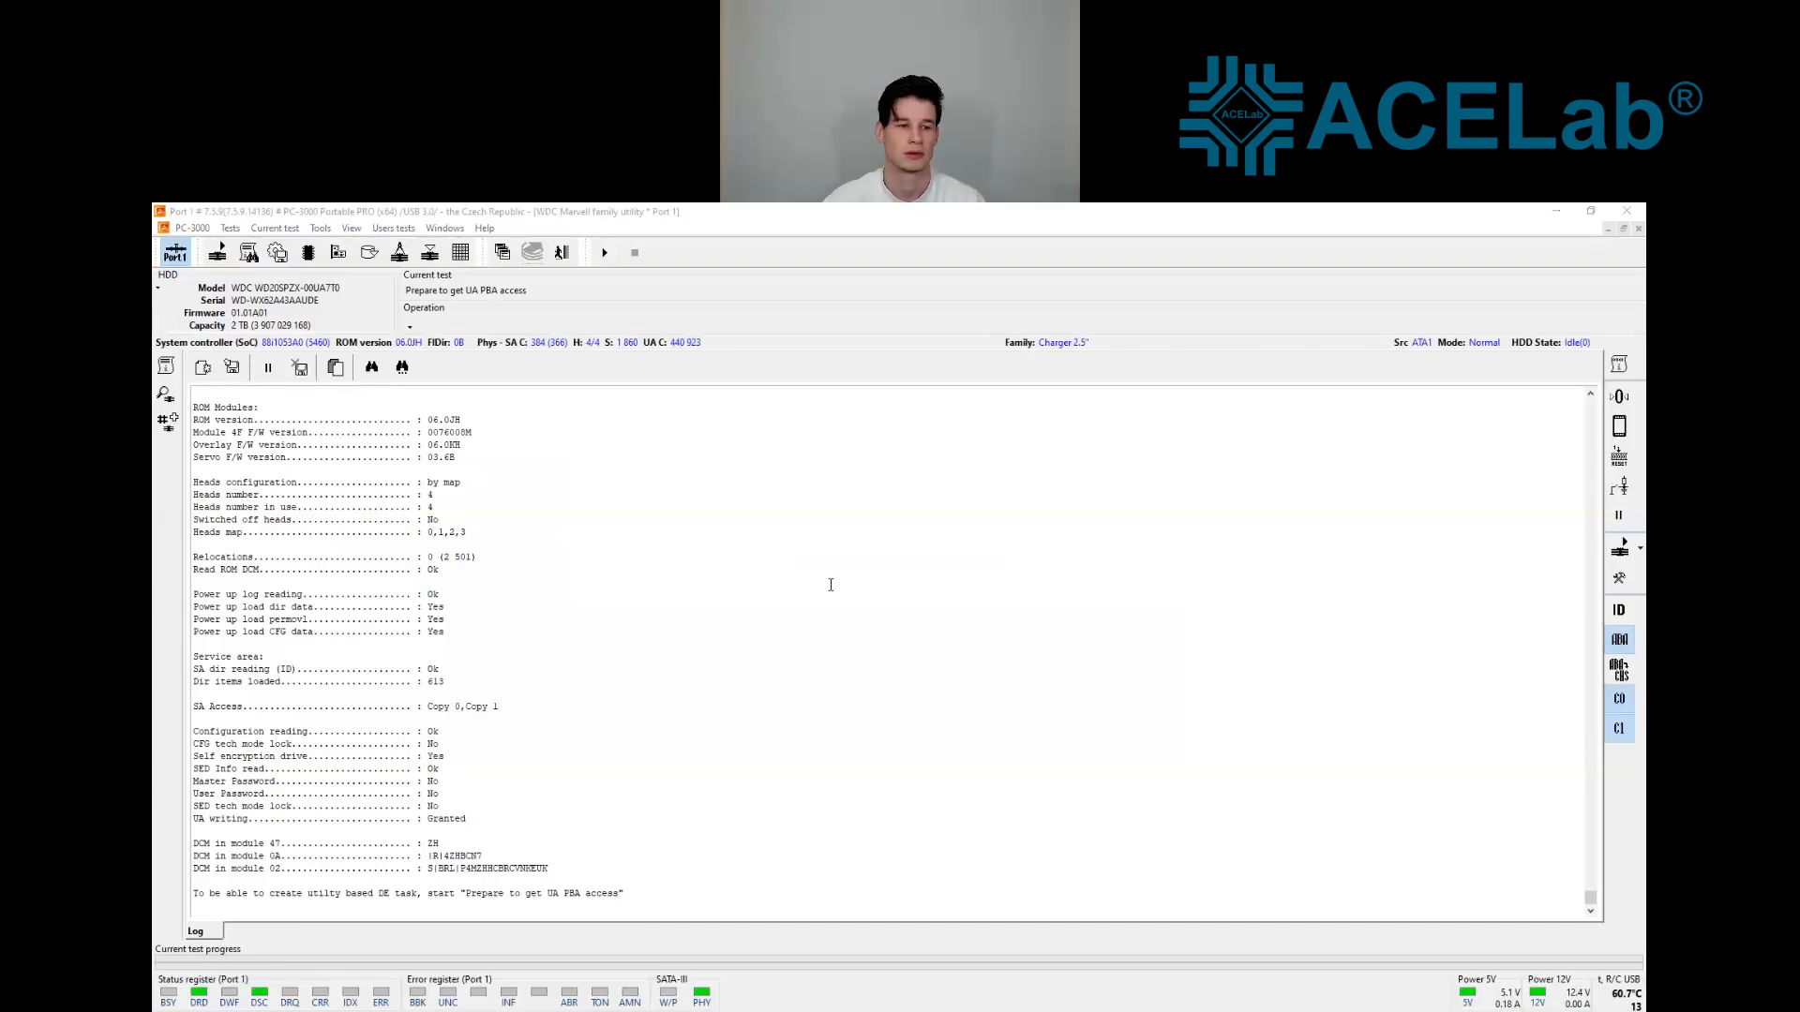
Check the self encryption entry in the log and the Security subsystem settings of the drive's HDD ID
{"action": "triple_click", "coordinate": [460, 756]}
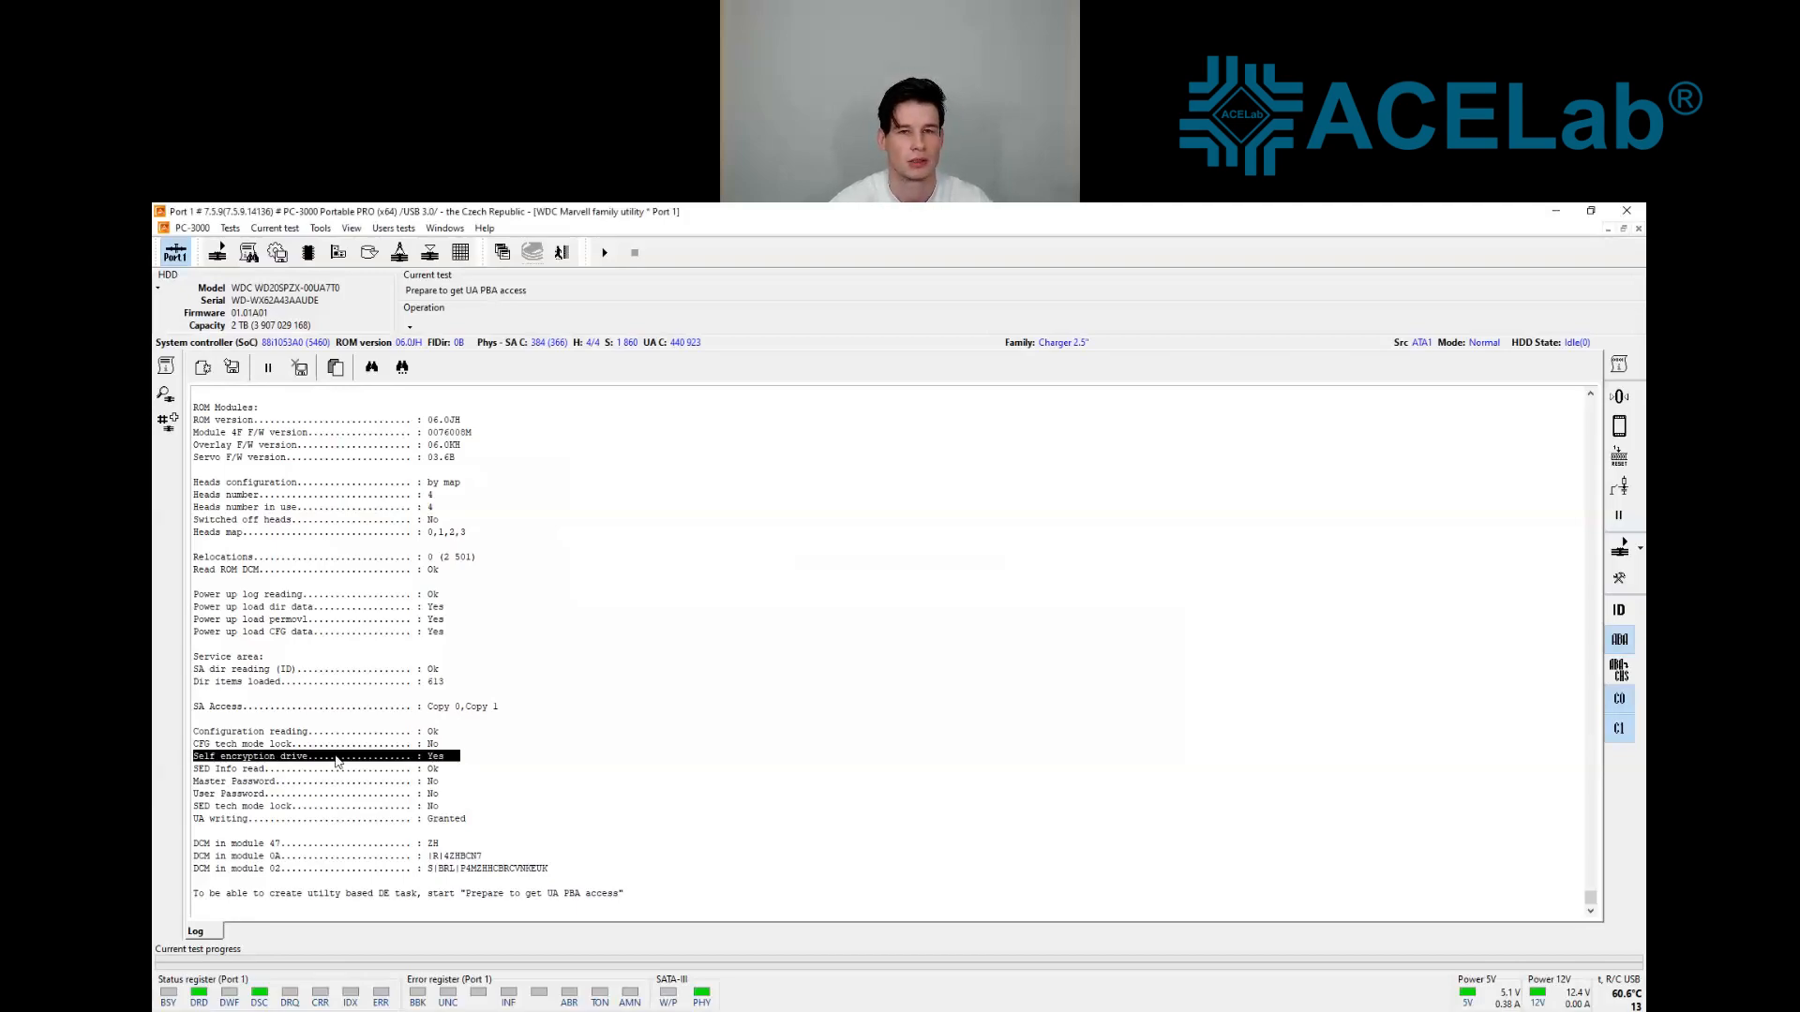
{"action": "left_click", "coordinate": [523, 760]}
{"action": "left_click", "coordinate": [367, 253]}
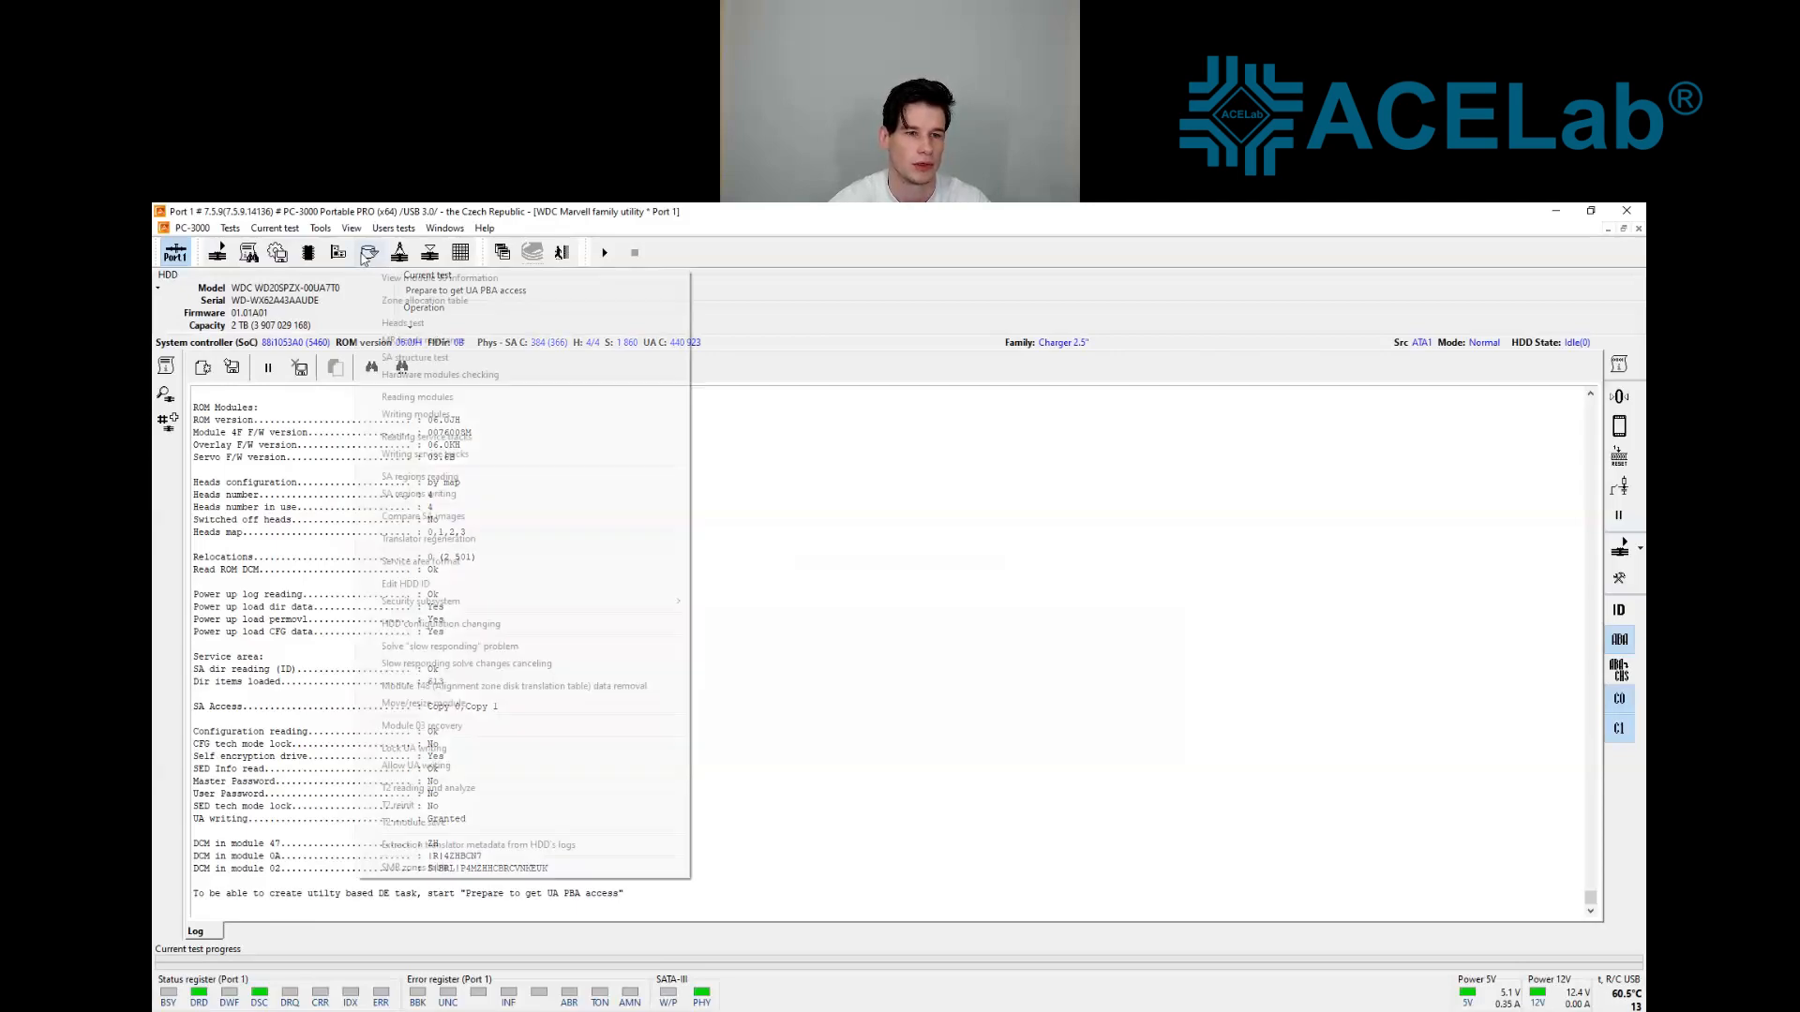
{"action": "left_click", "coordinate": [431, 584]}
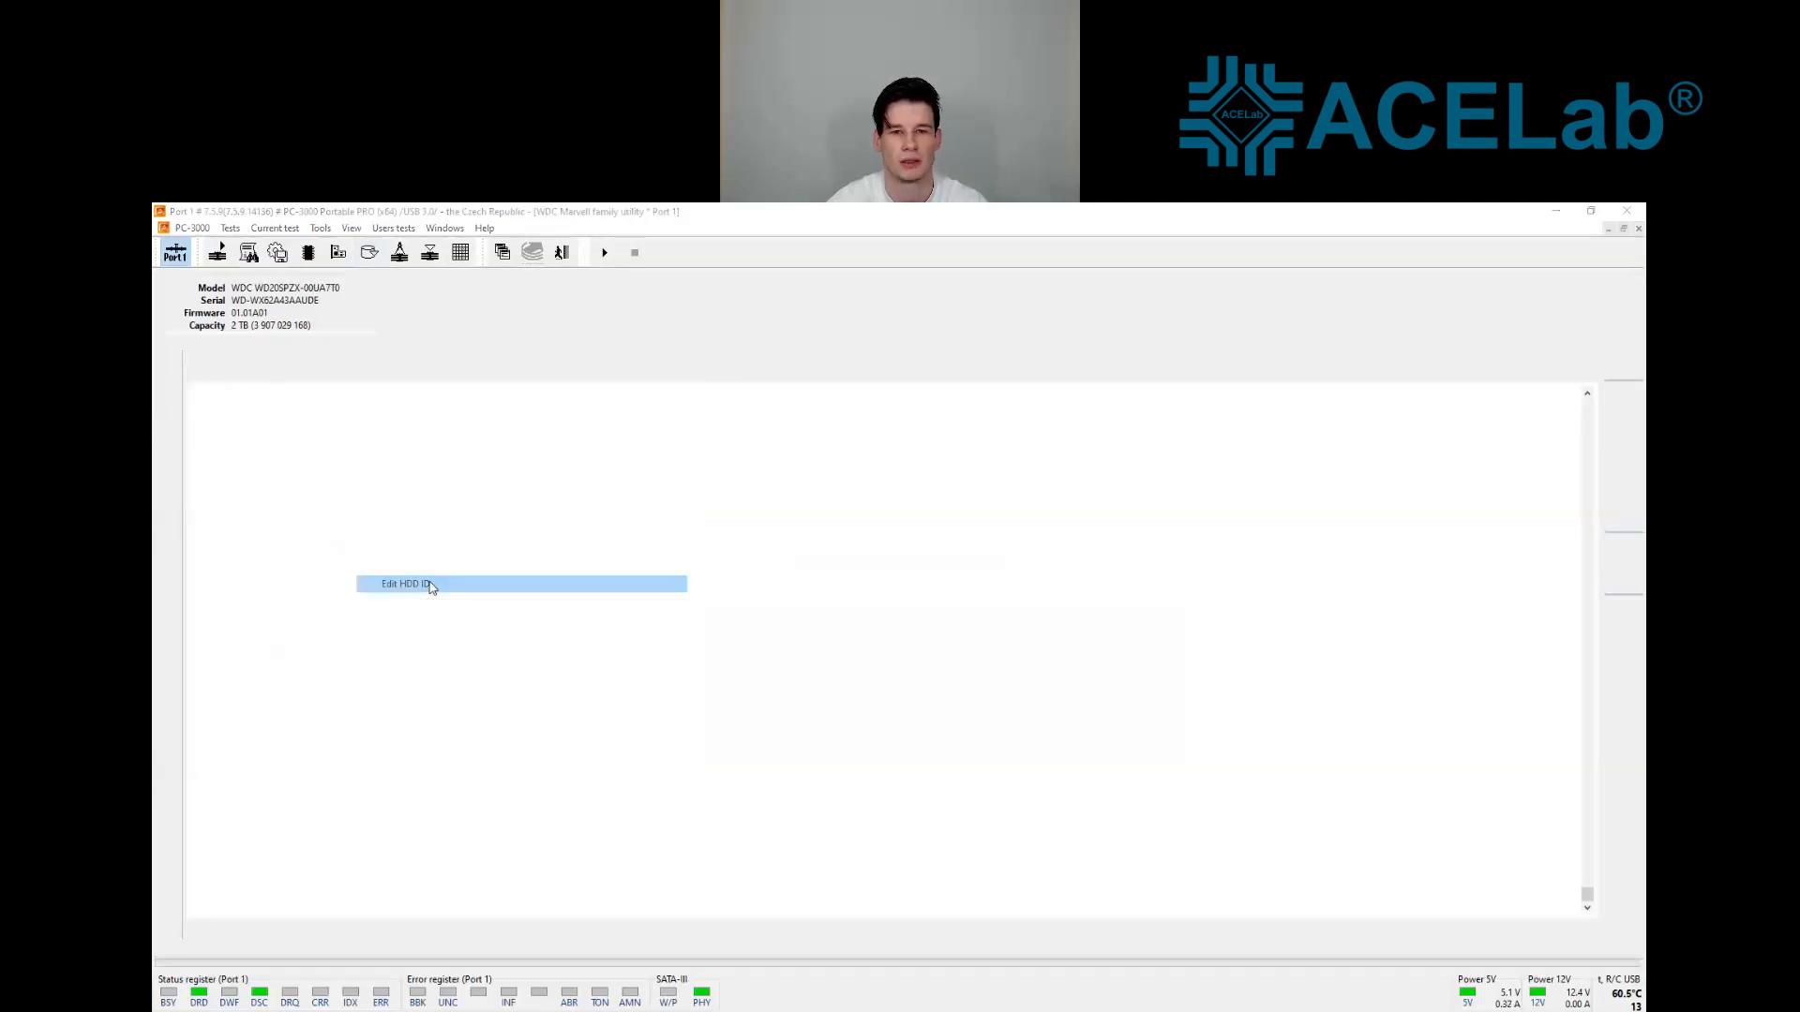
{"action": "left_click", "coordinate": [908, 413]}
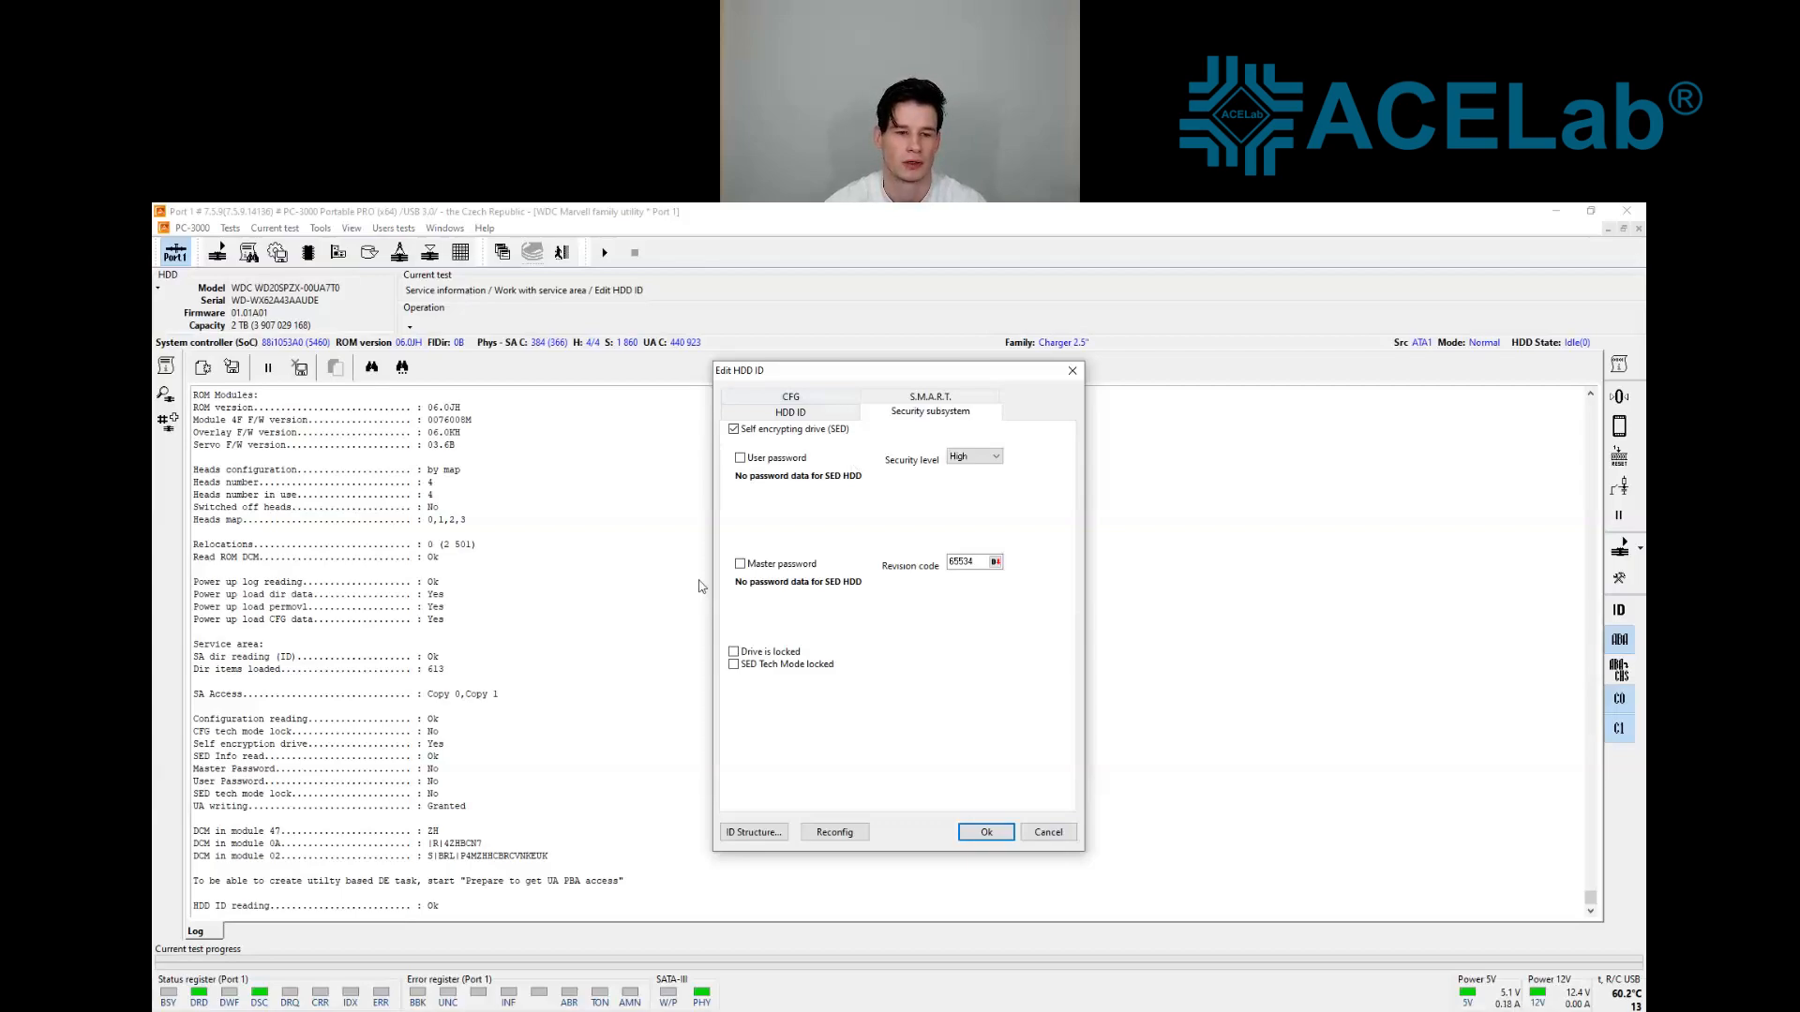
{"action": "key", "text": "Escape"}
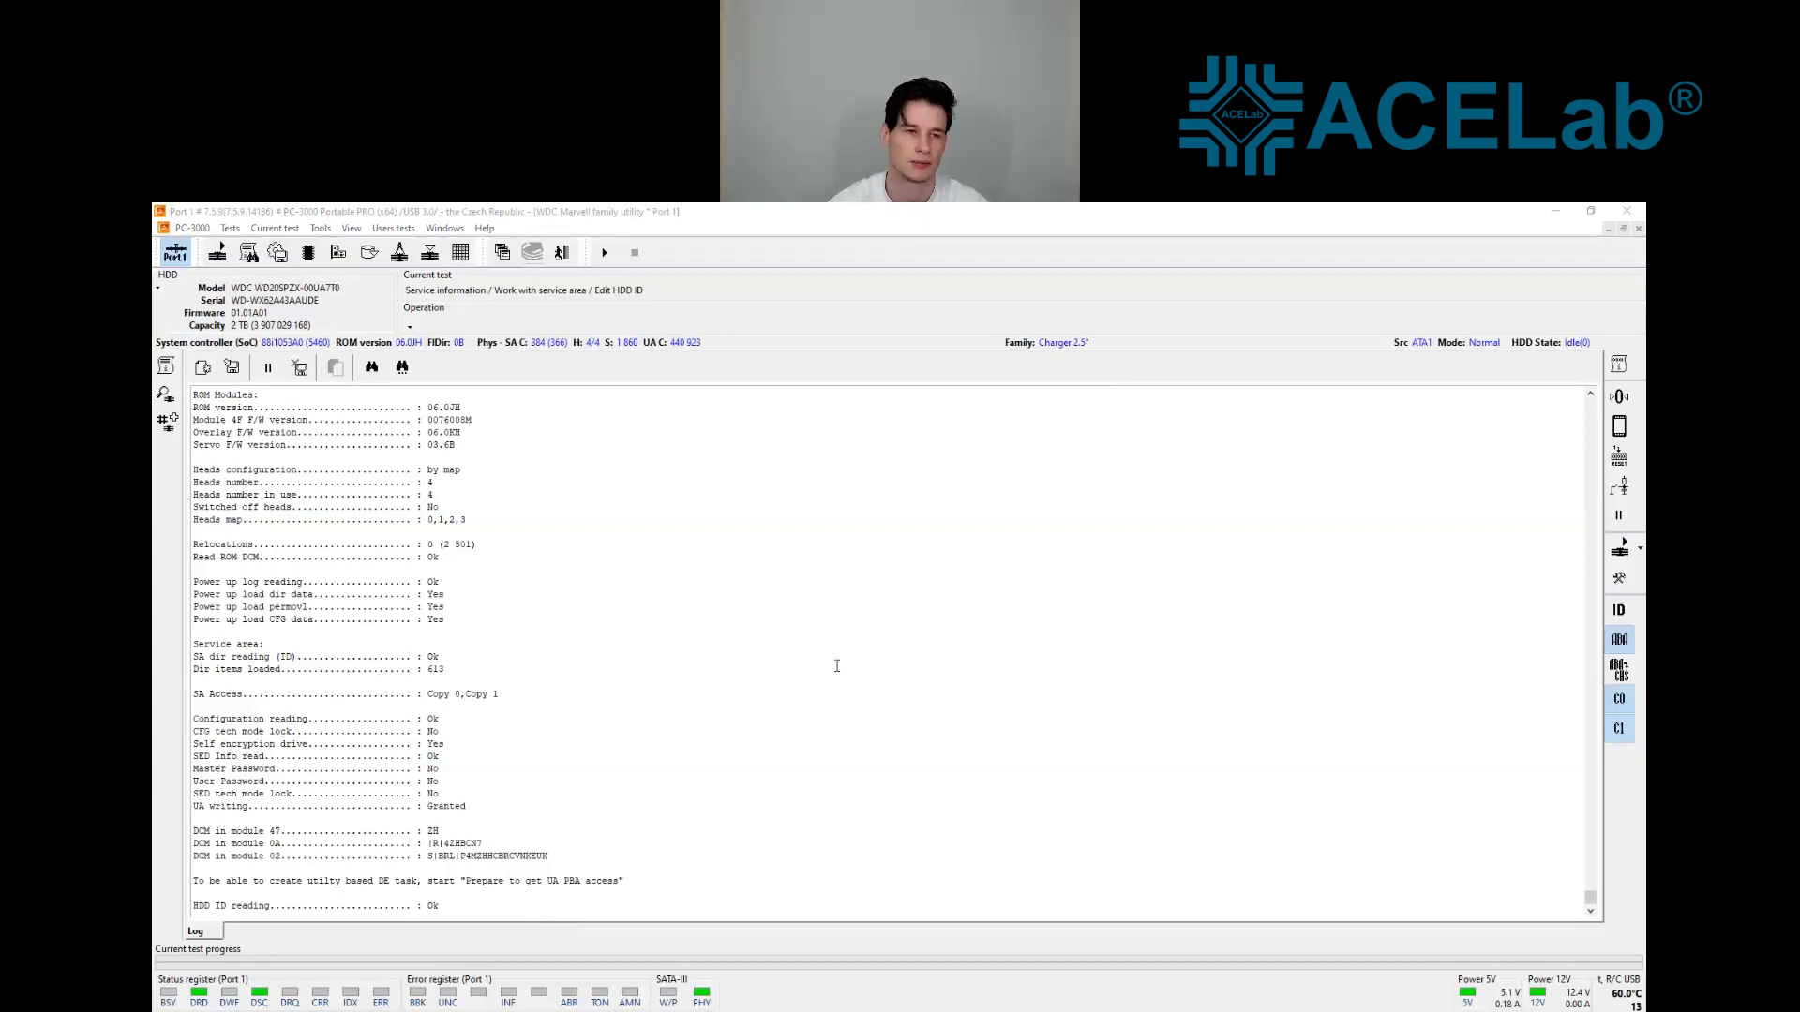
Create a new drive profile for the HDD resources backup, adding an underscore to the end of the suggested name
{"action": "left_click", "coordinate": [277, 254]}
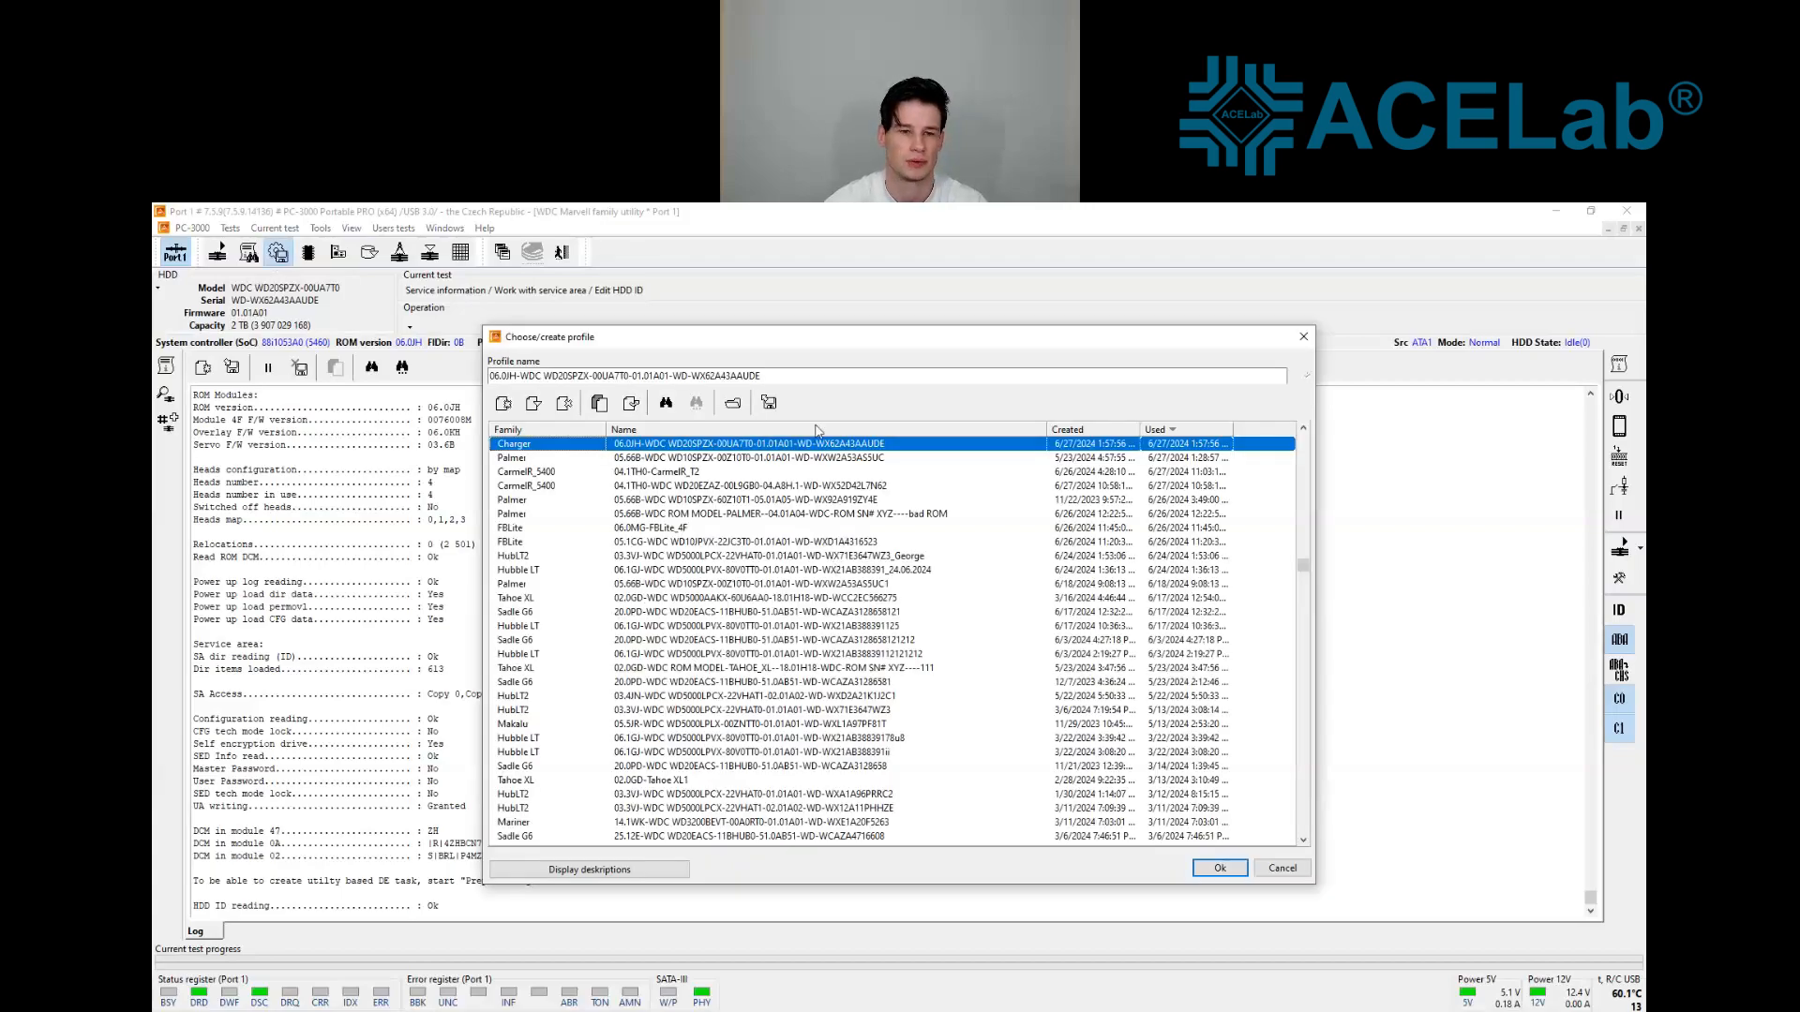
{"action": "left_click", "coordinate": [809, 376]}
{"action": "type", "text": "_"}
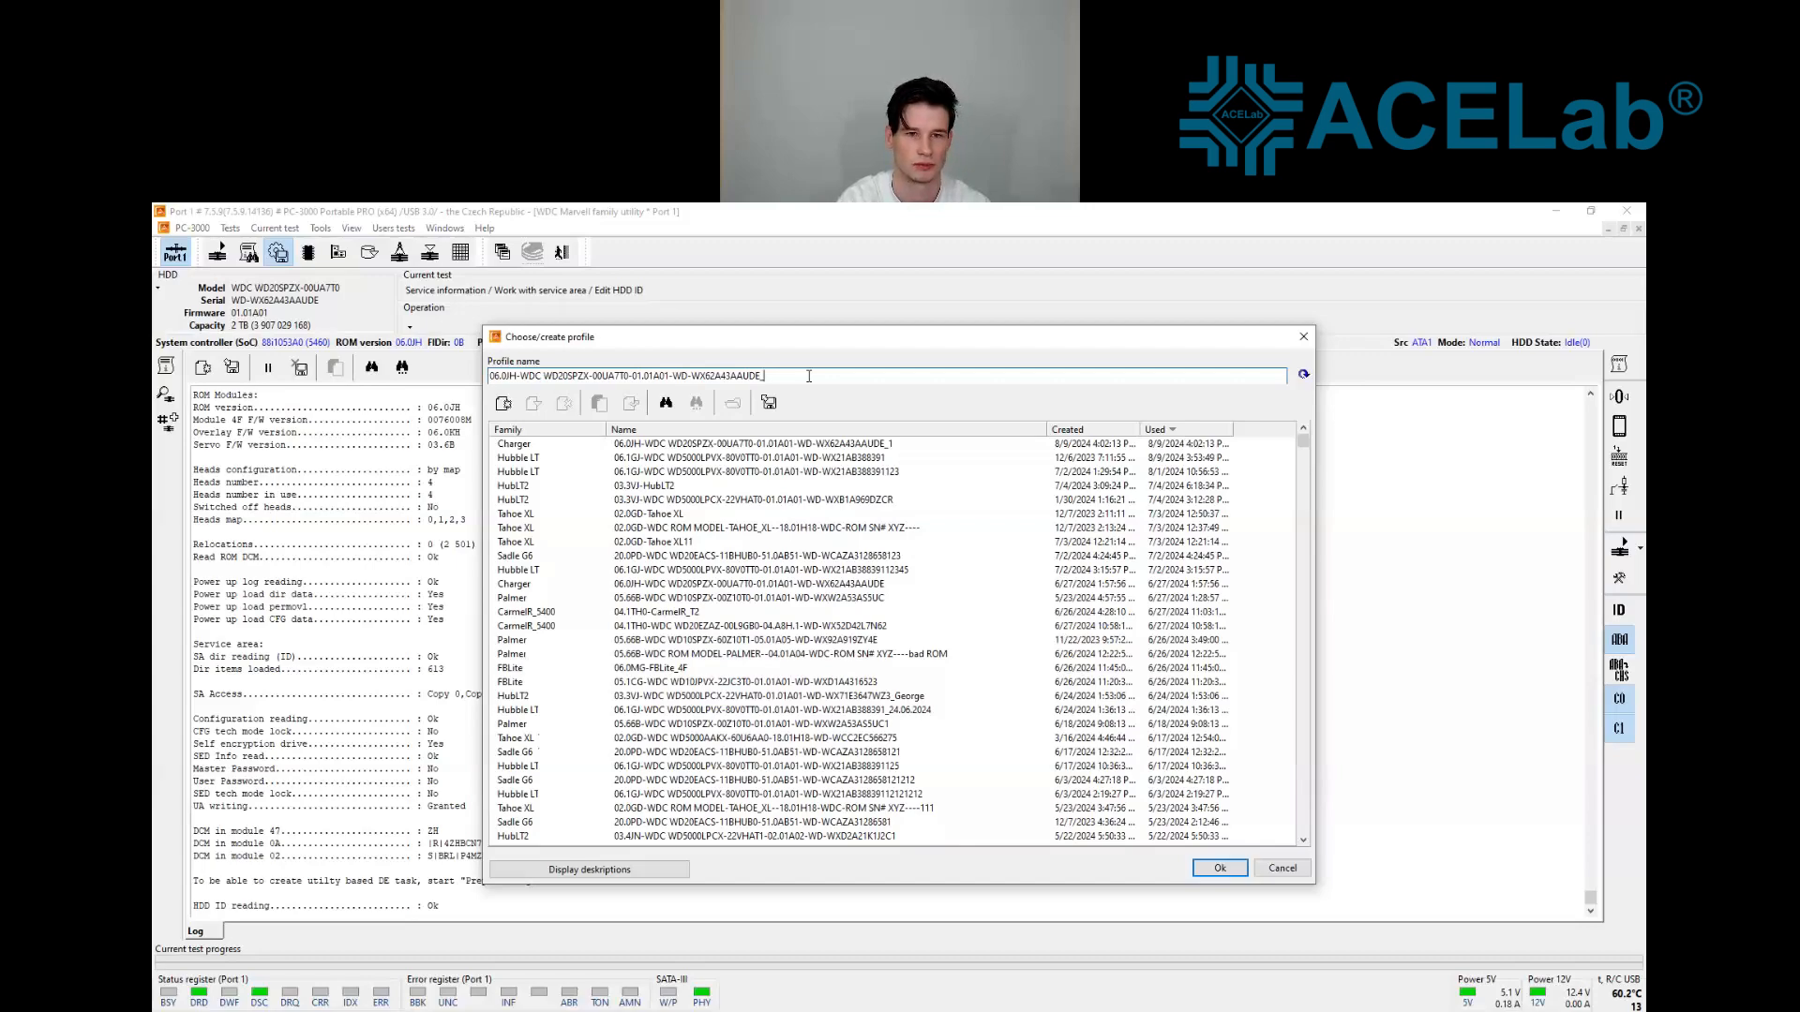
{"action": "key", "text": "Return"}
{"action": "key", "text": "Return"}
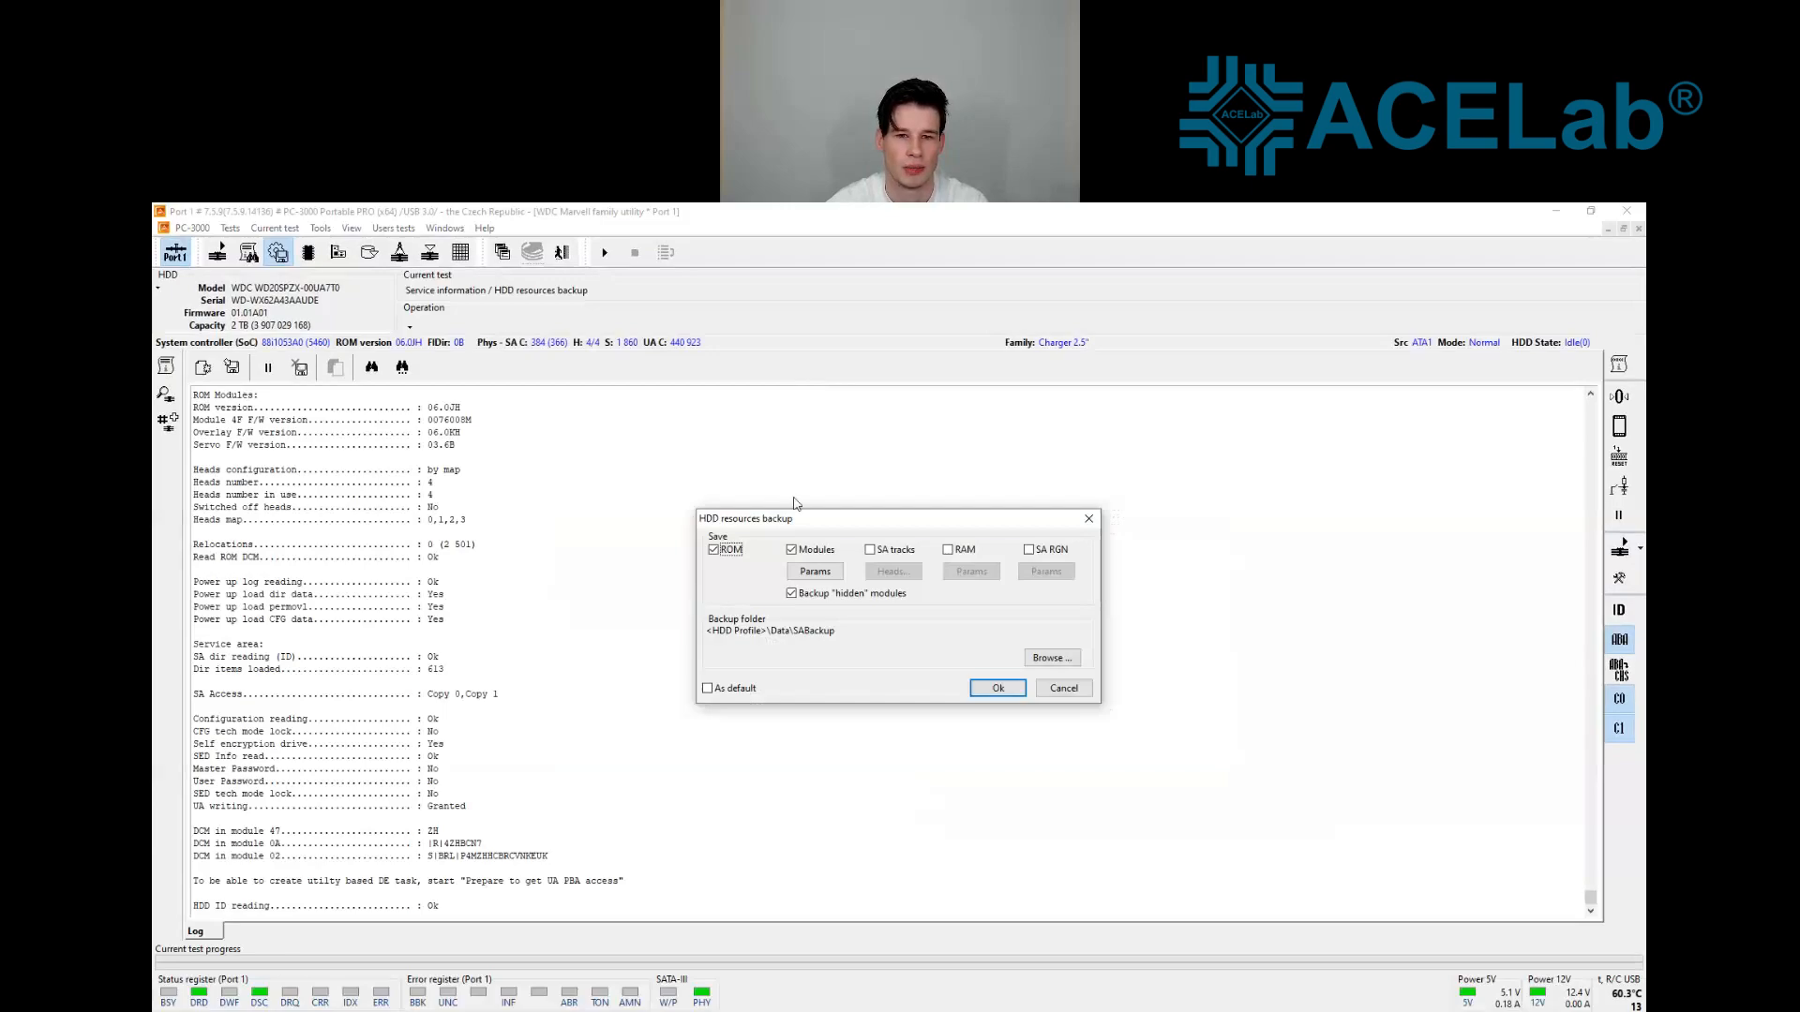
Back up the ROM and modules, including hidden modules, with module 190 read by the Whole module method
{"action": "left_click", "coordinate": [986, 694]}
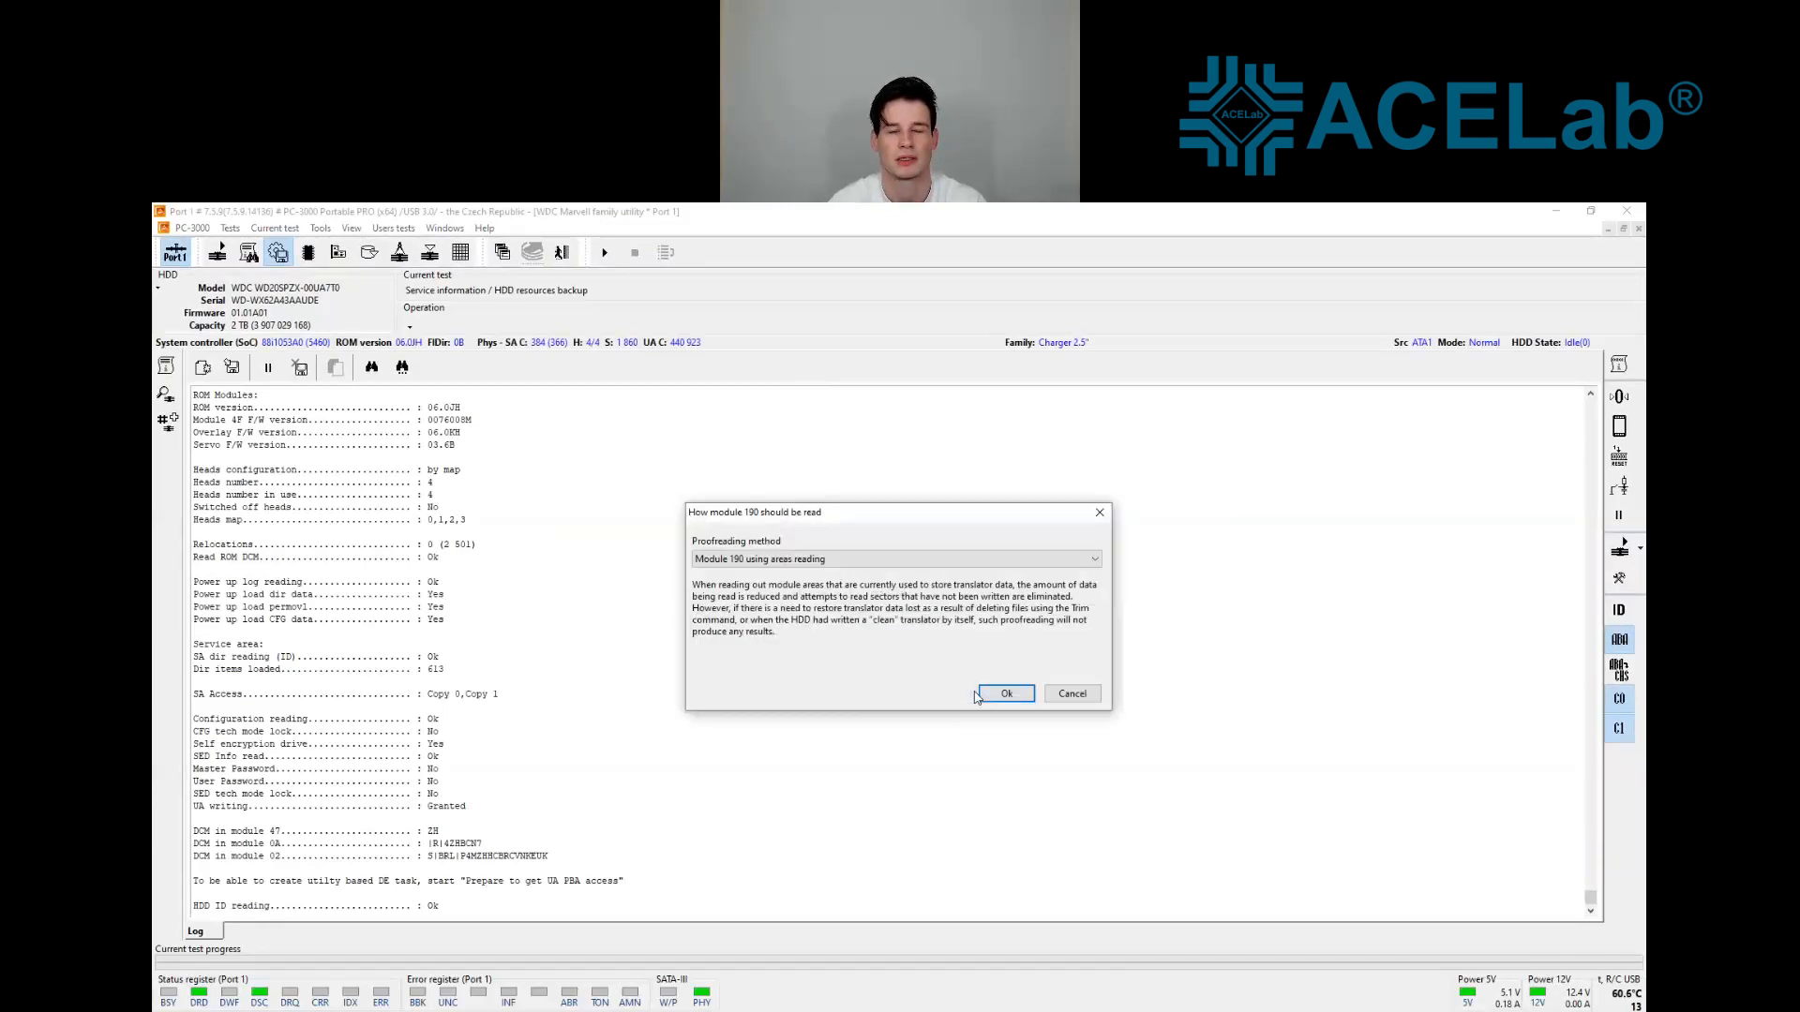
{"action": "left_click", "coordinate": [862, 558]}
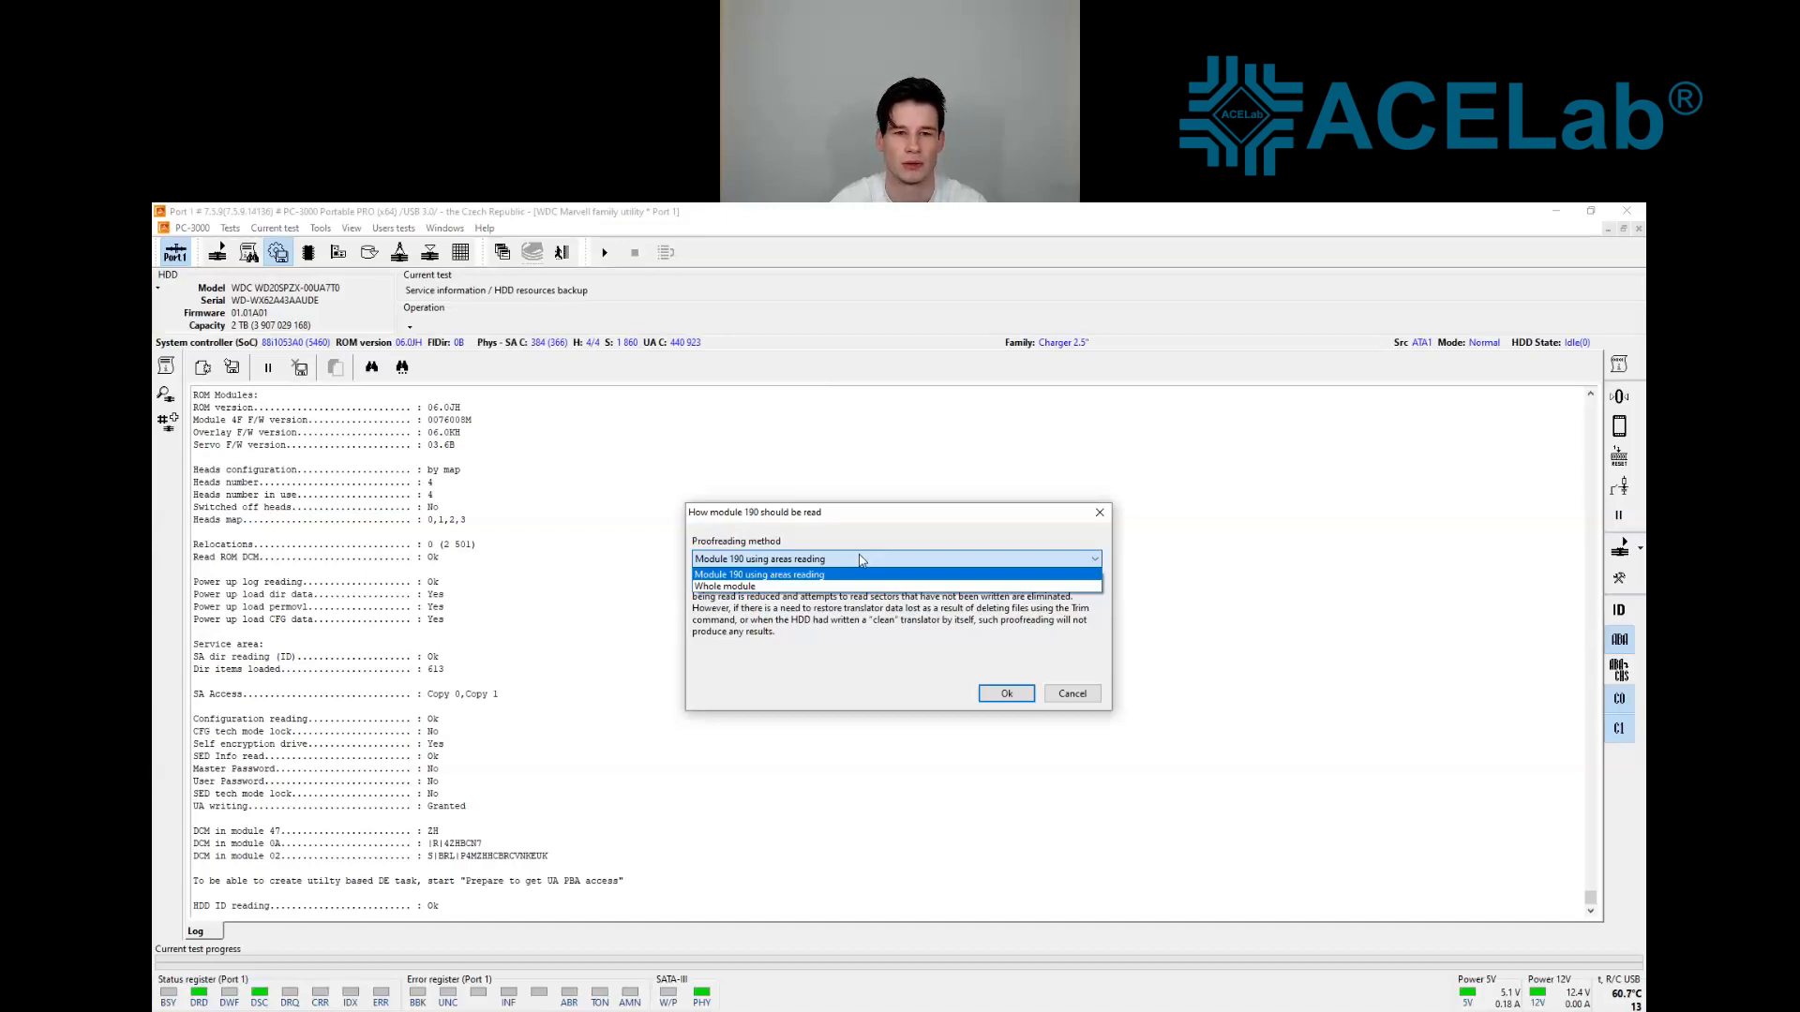
{"action": "scroll", "coordinate": [862, 560], "scroll_direction": "down", "scroll_amount": 1}
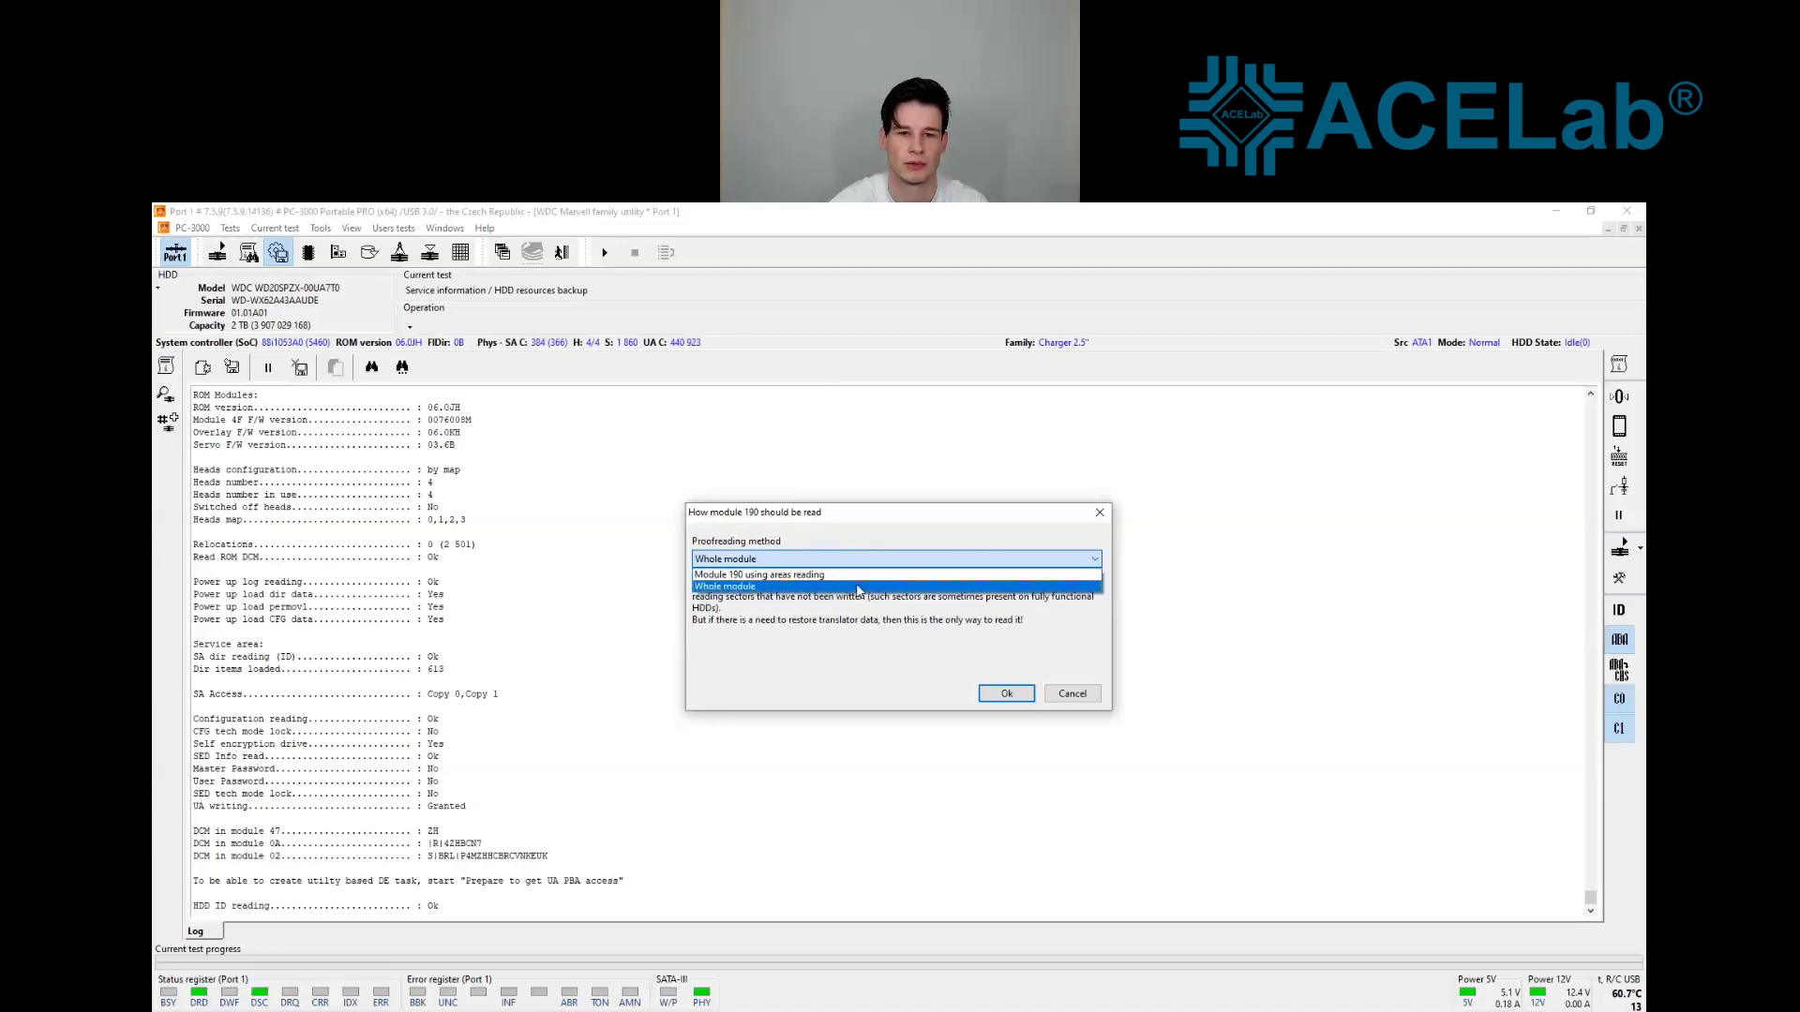
{"action": "left_click", "coordinate": [858, 587]}
{"action": "left_click", "coordinate": [988, 692]}
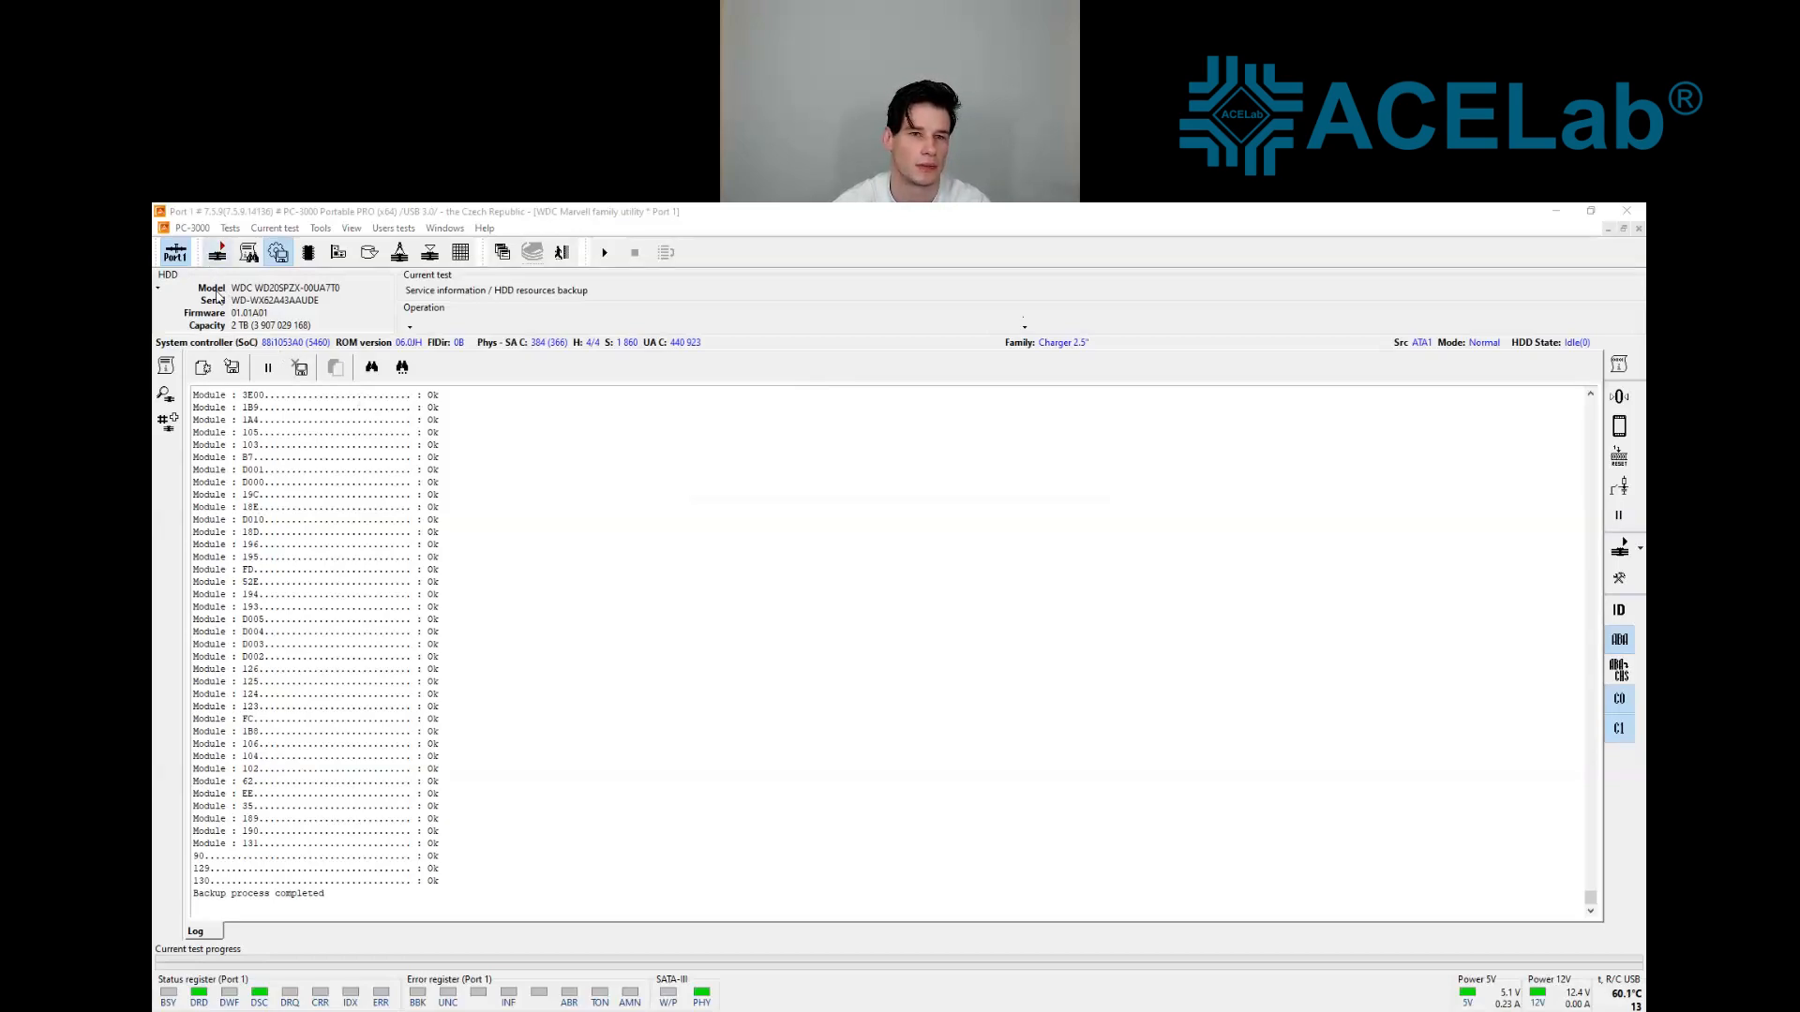
Switch to Data Extractor and start a new task stored in the folder Deleted_Files+Encryption under the PC-3000 Bin directory
{"action": "left_click", "coordinate": [218, 298]}
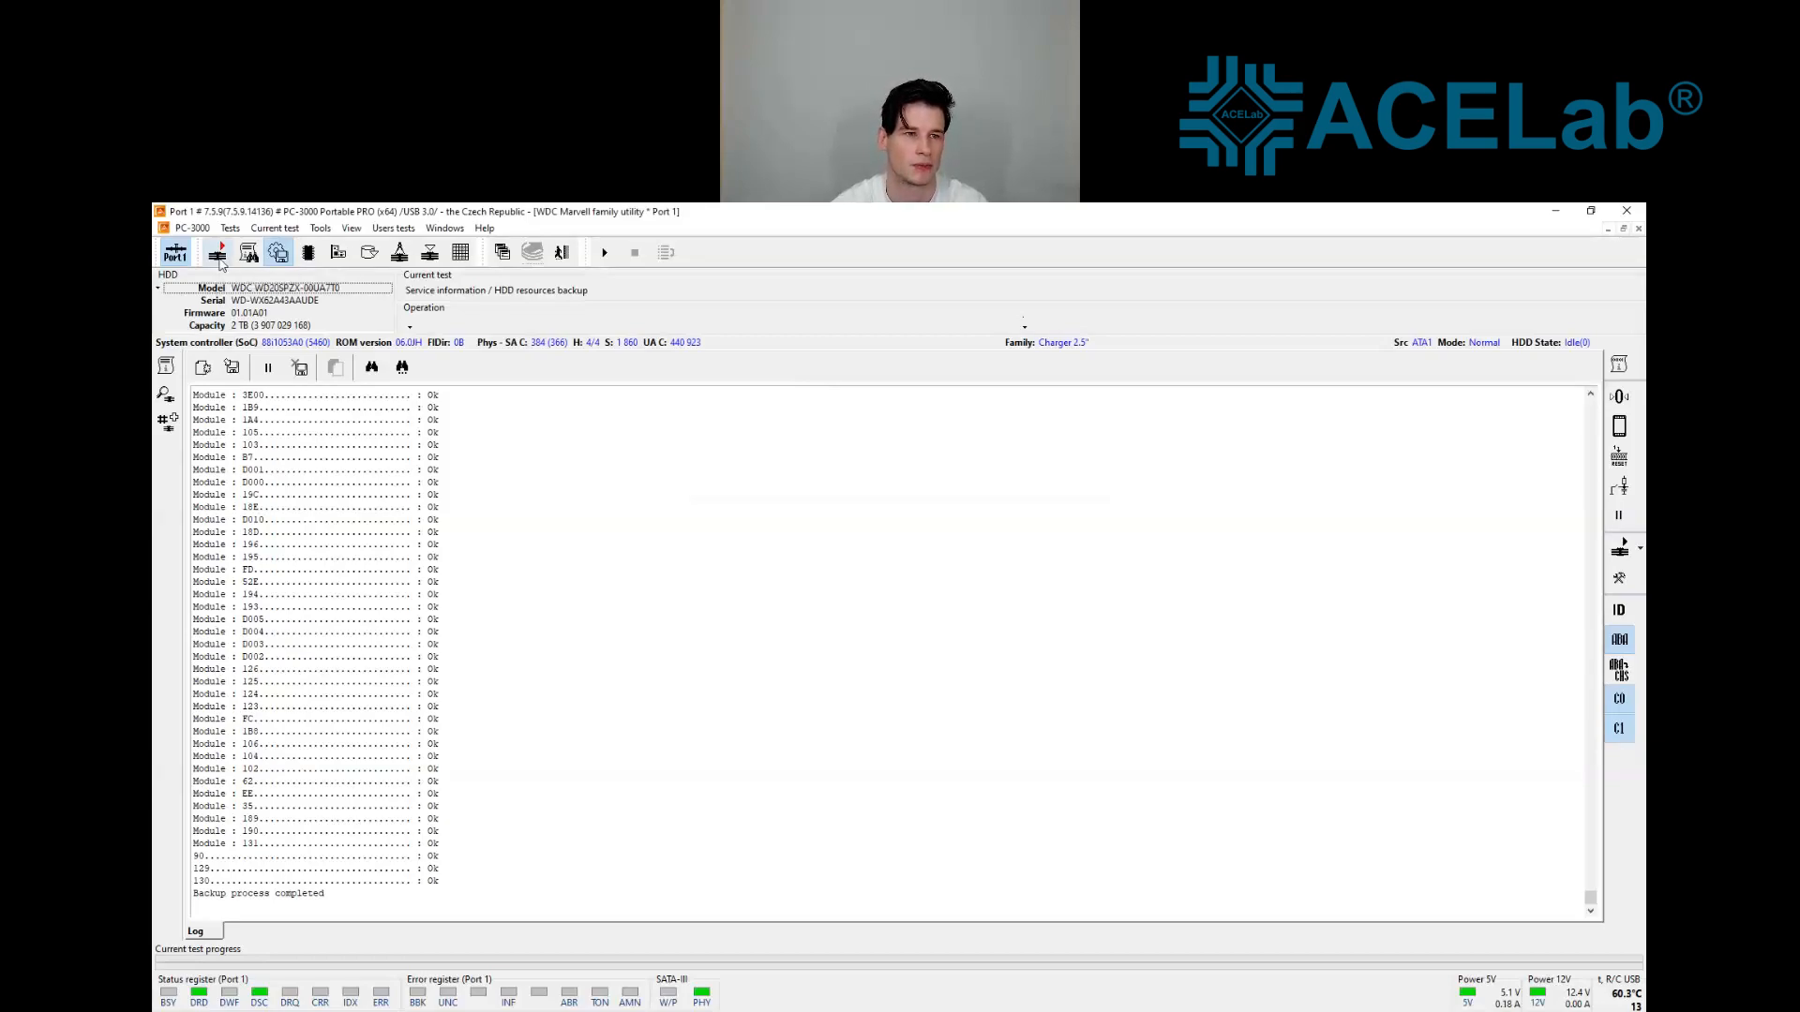
{"action": "left_click", "coordinate": [220, 259]}
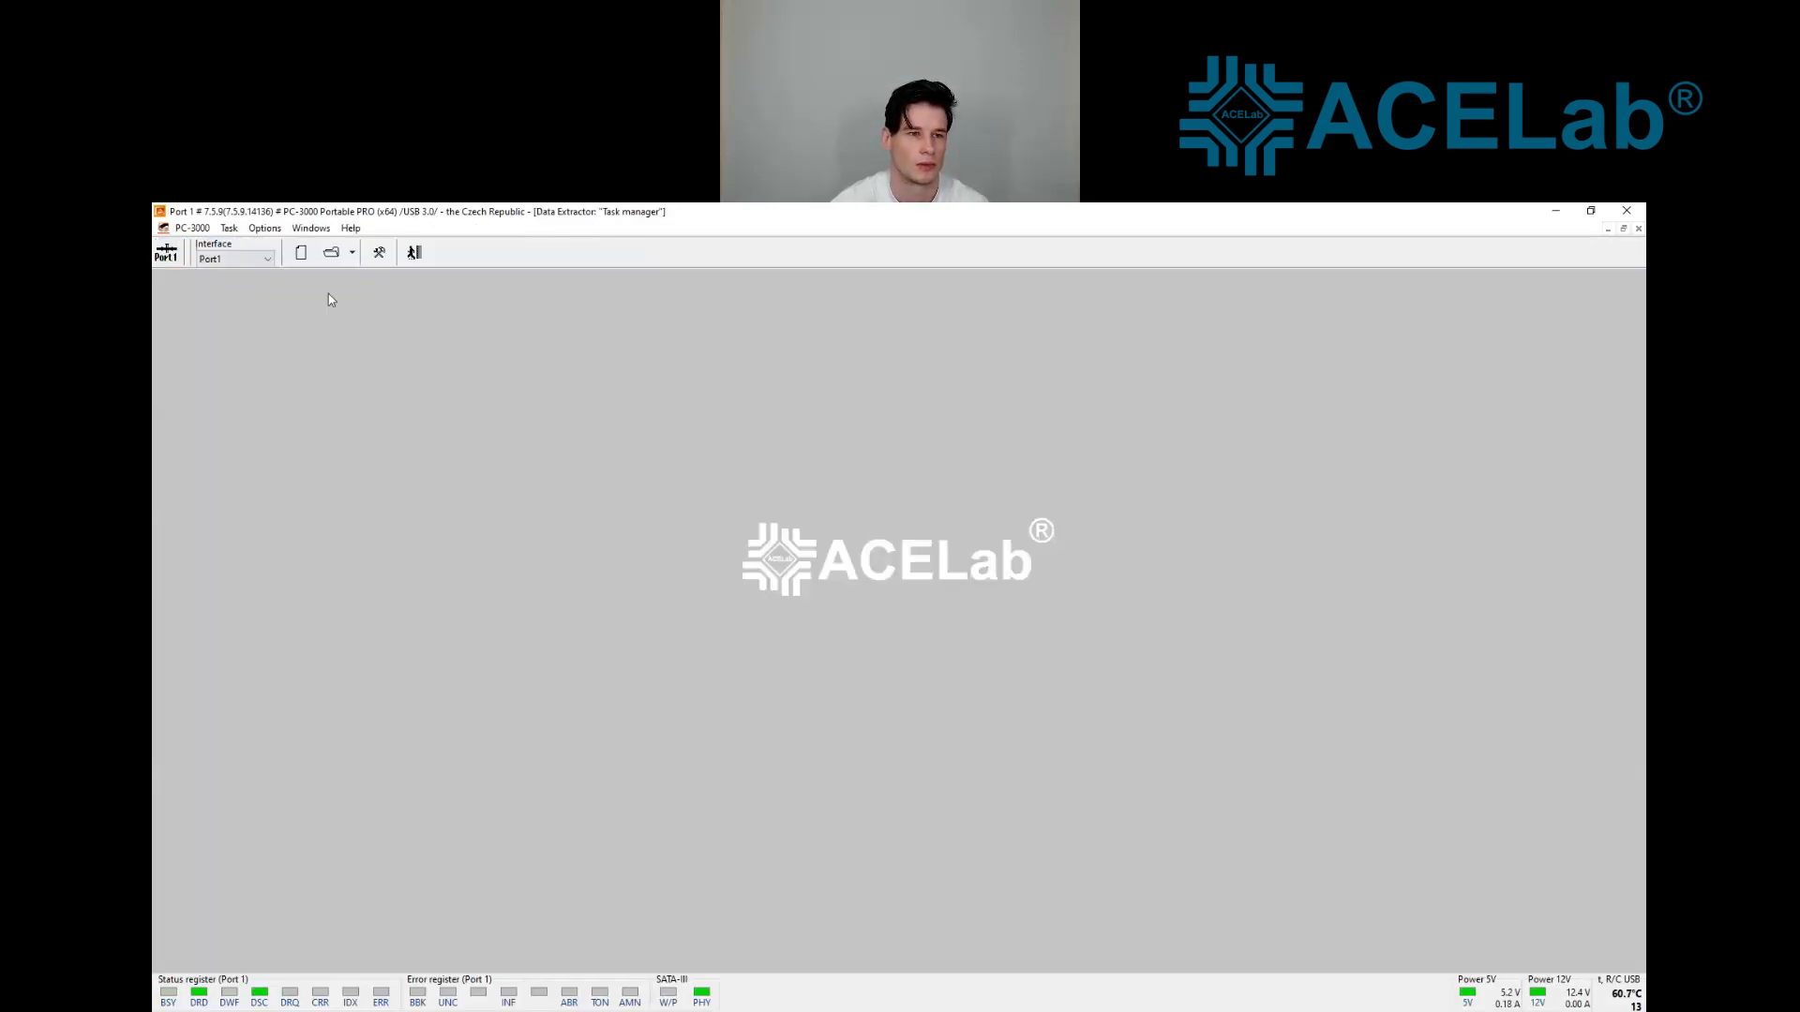
{"action": "left_click", "coordinate": [303, 254]}
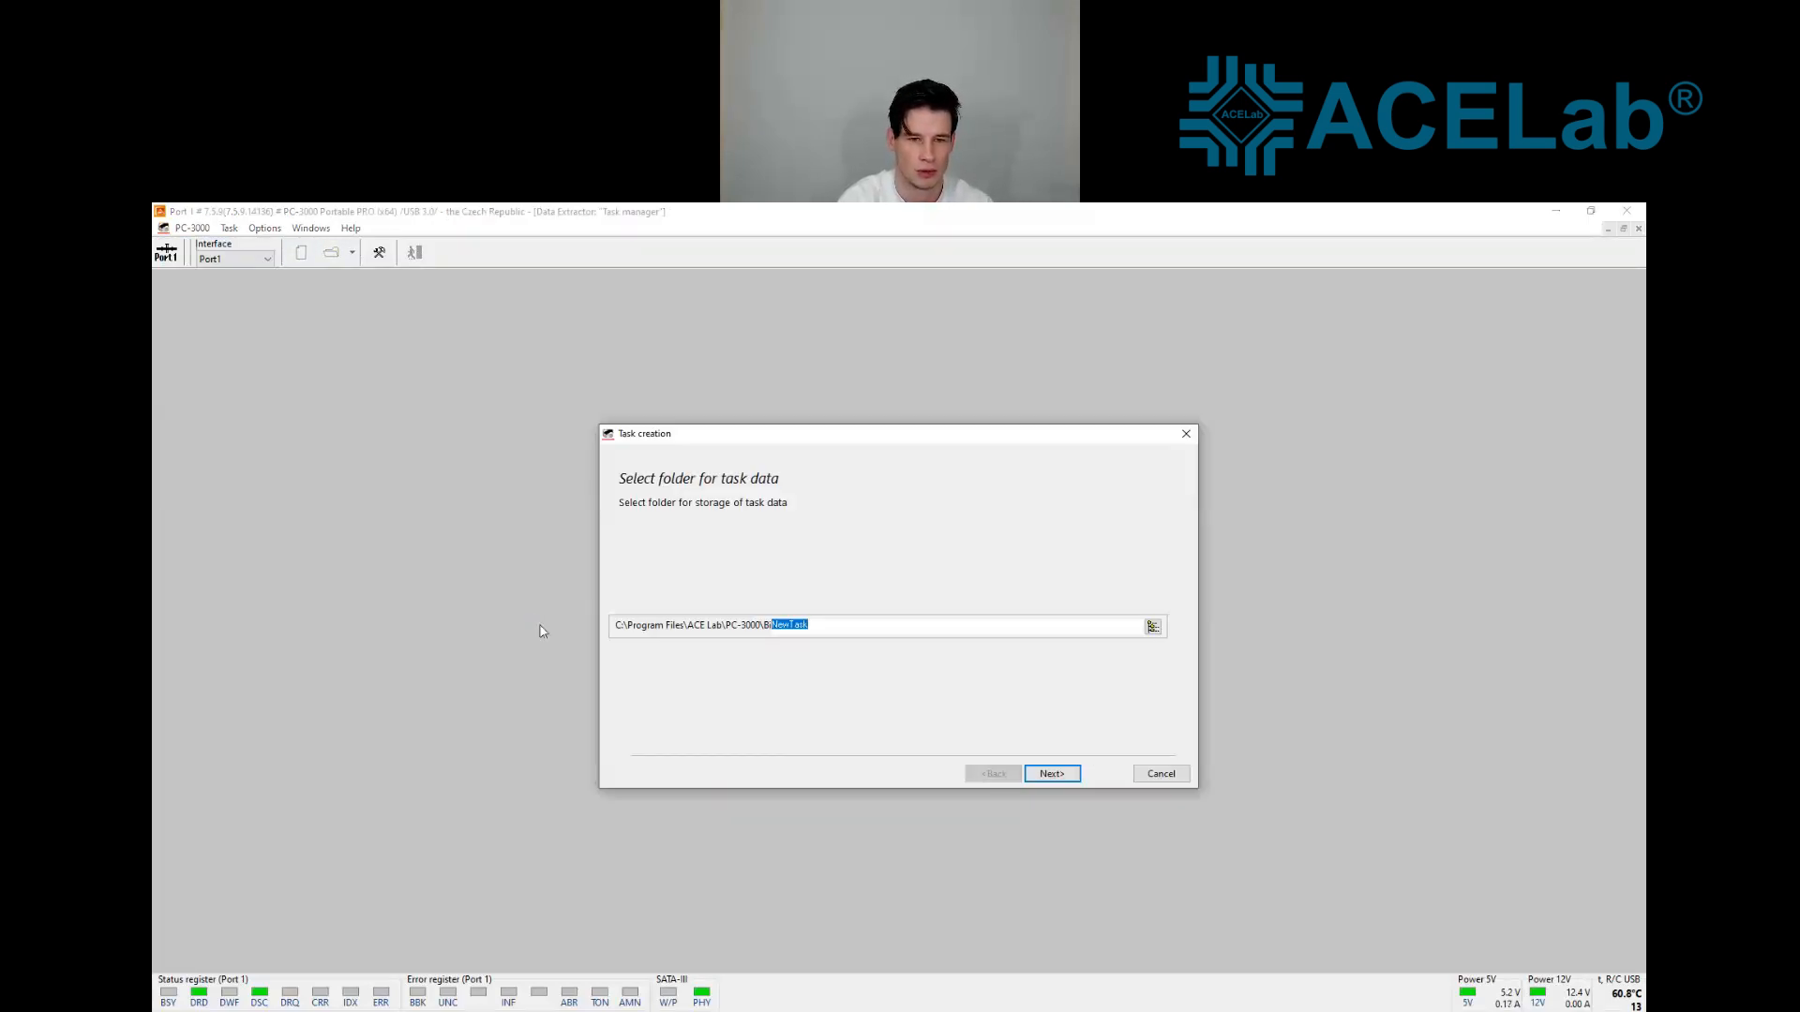
{"action": "type", "text": "Deleted"}
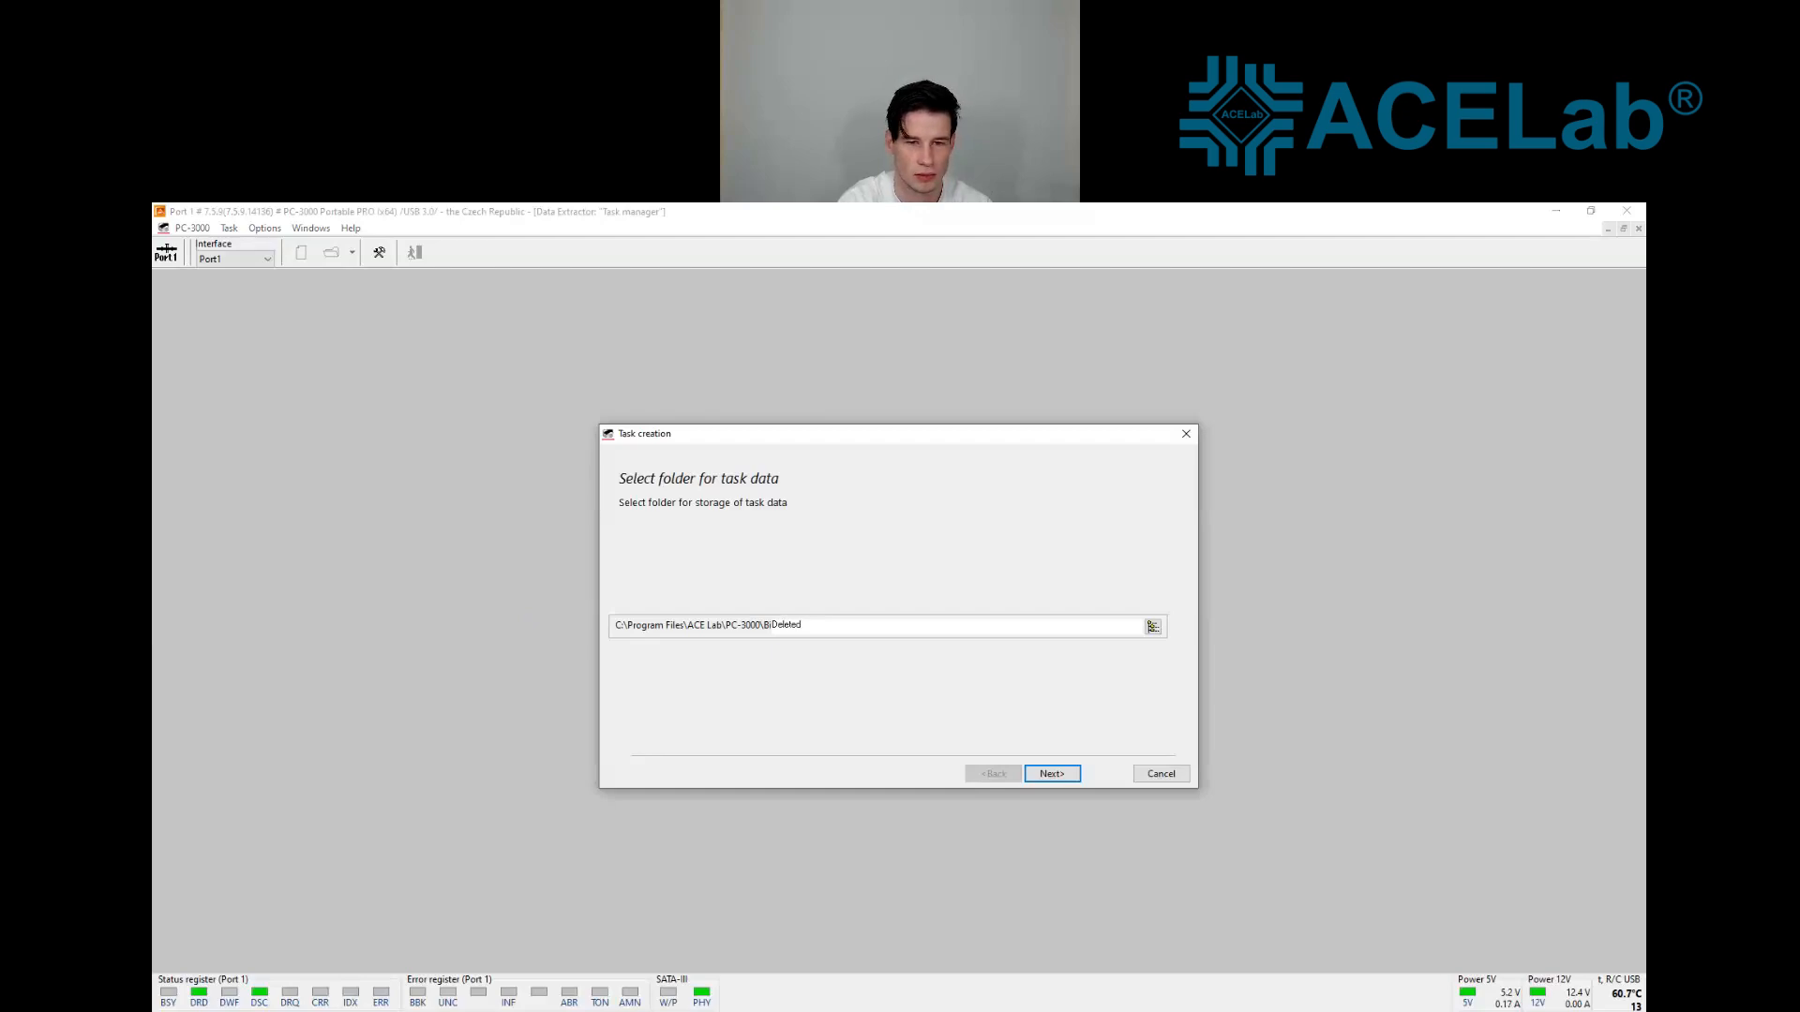
{"action": "type", "text": "_Fi"}
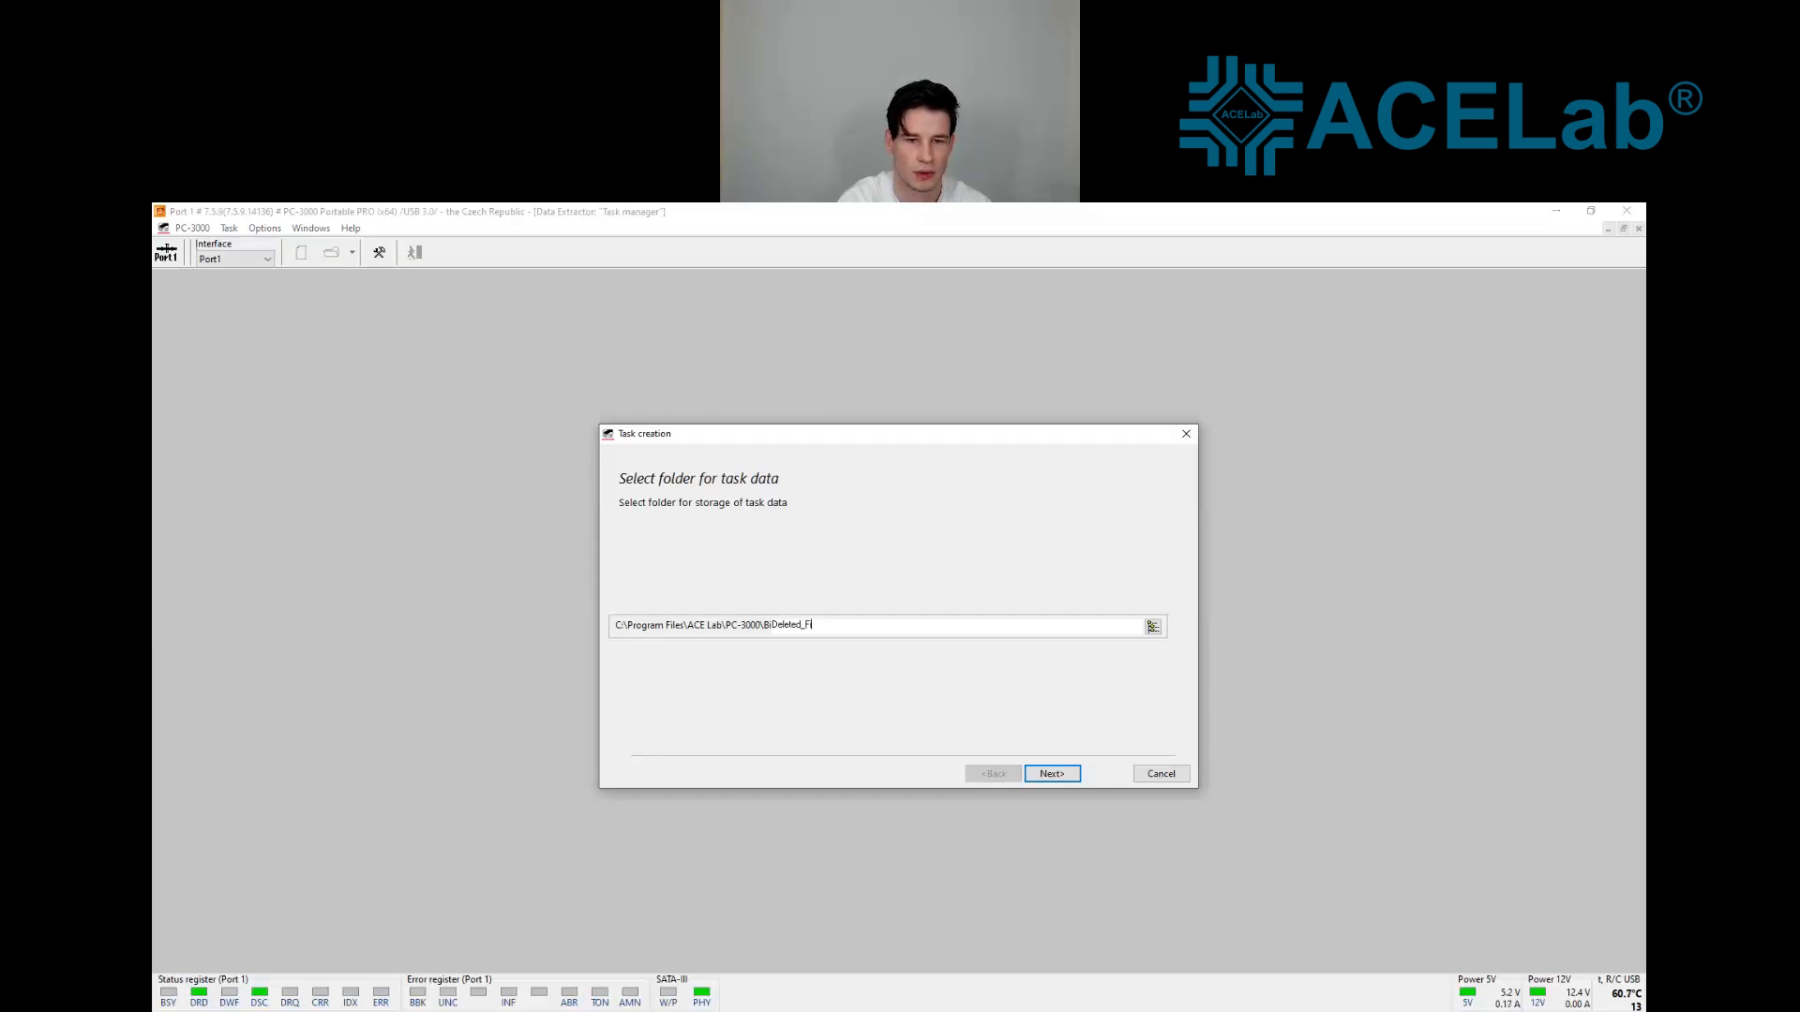
{"action": "type", "text": "les+Encryption"}
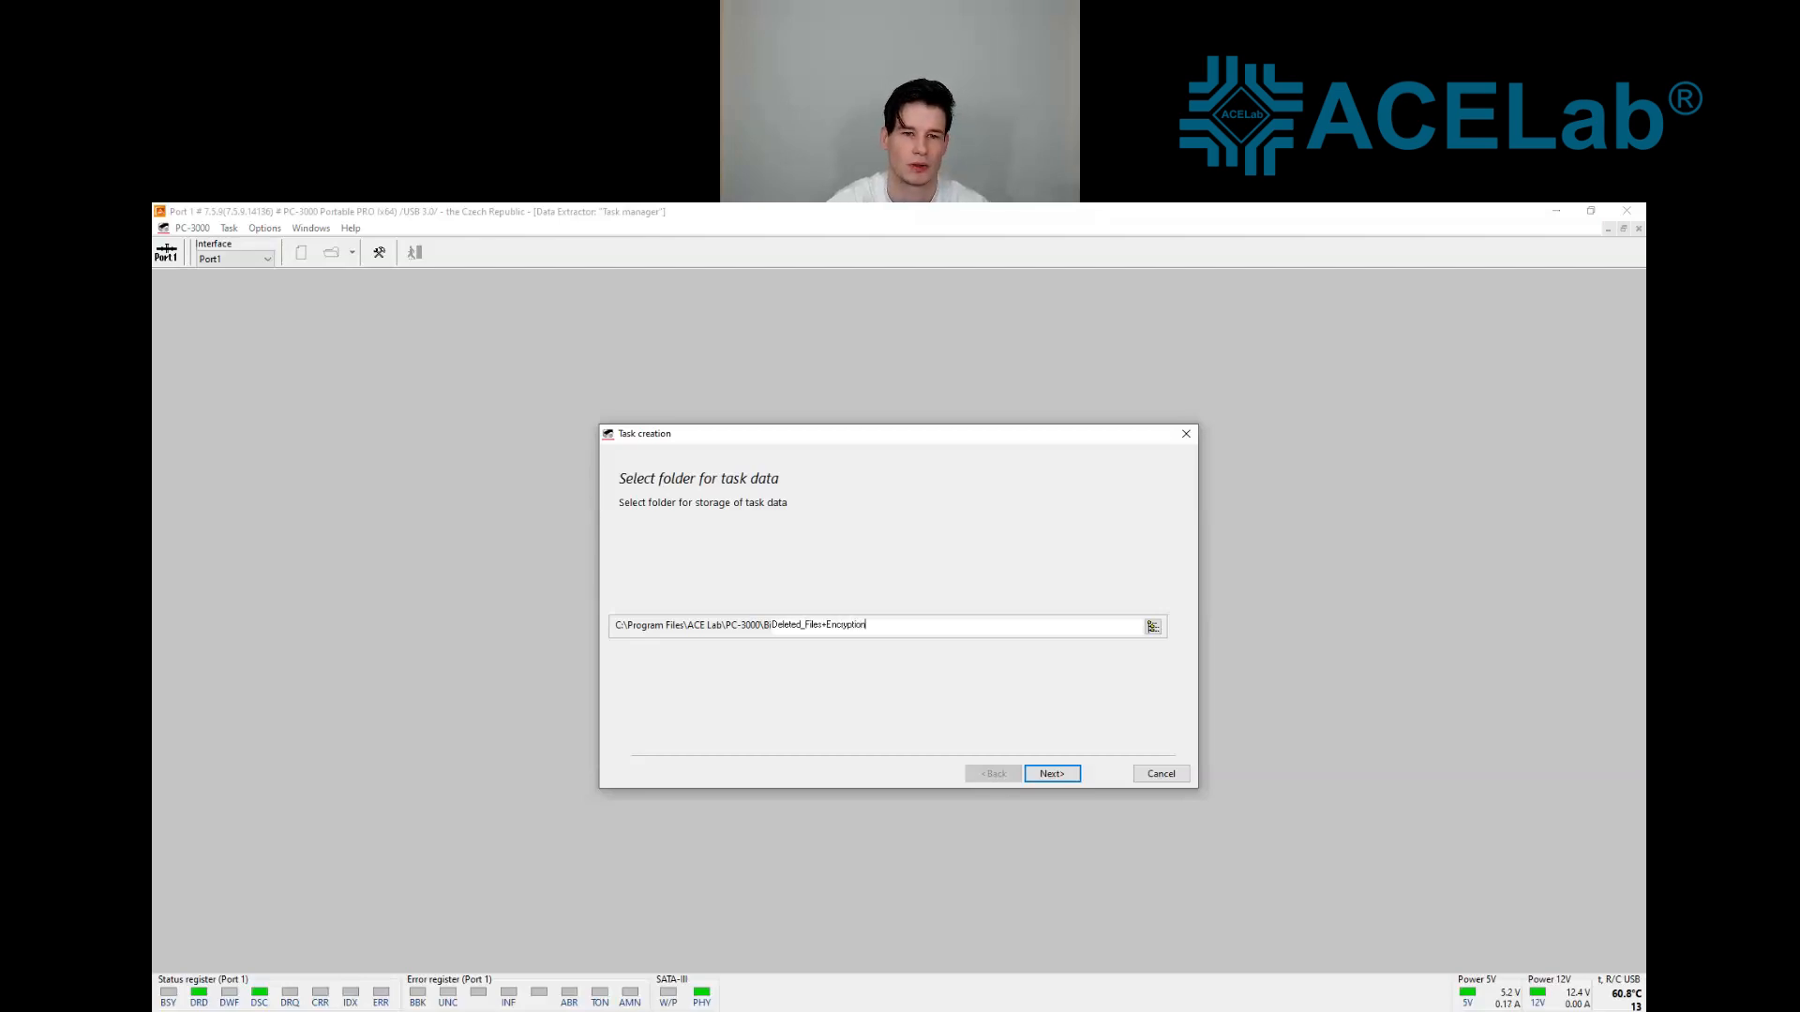
{"action": "key", "text": "Return"}
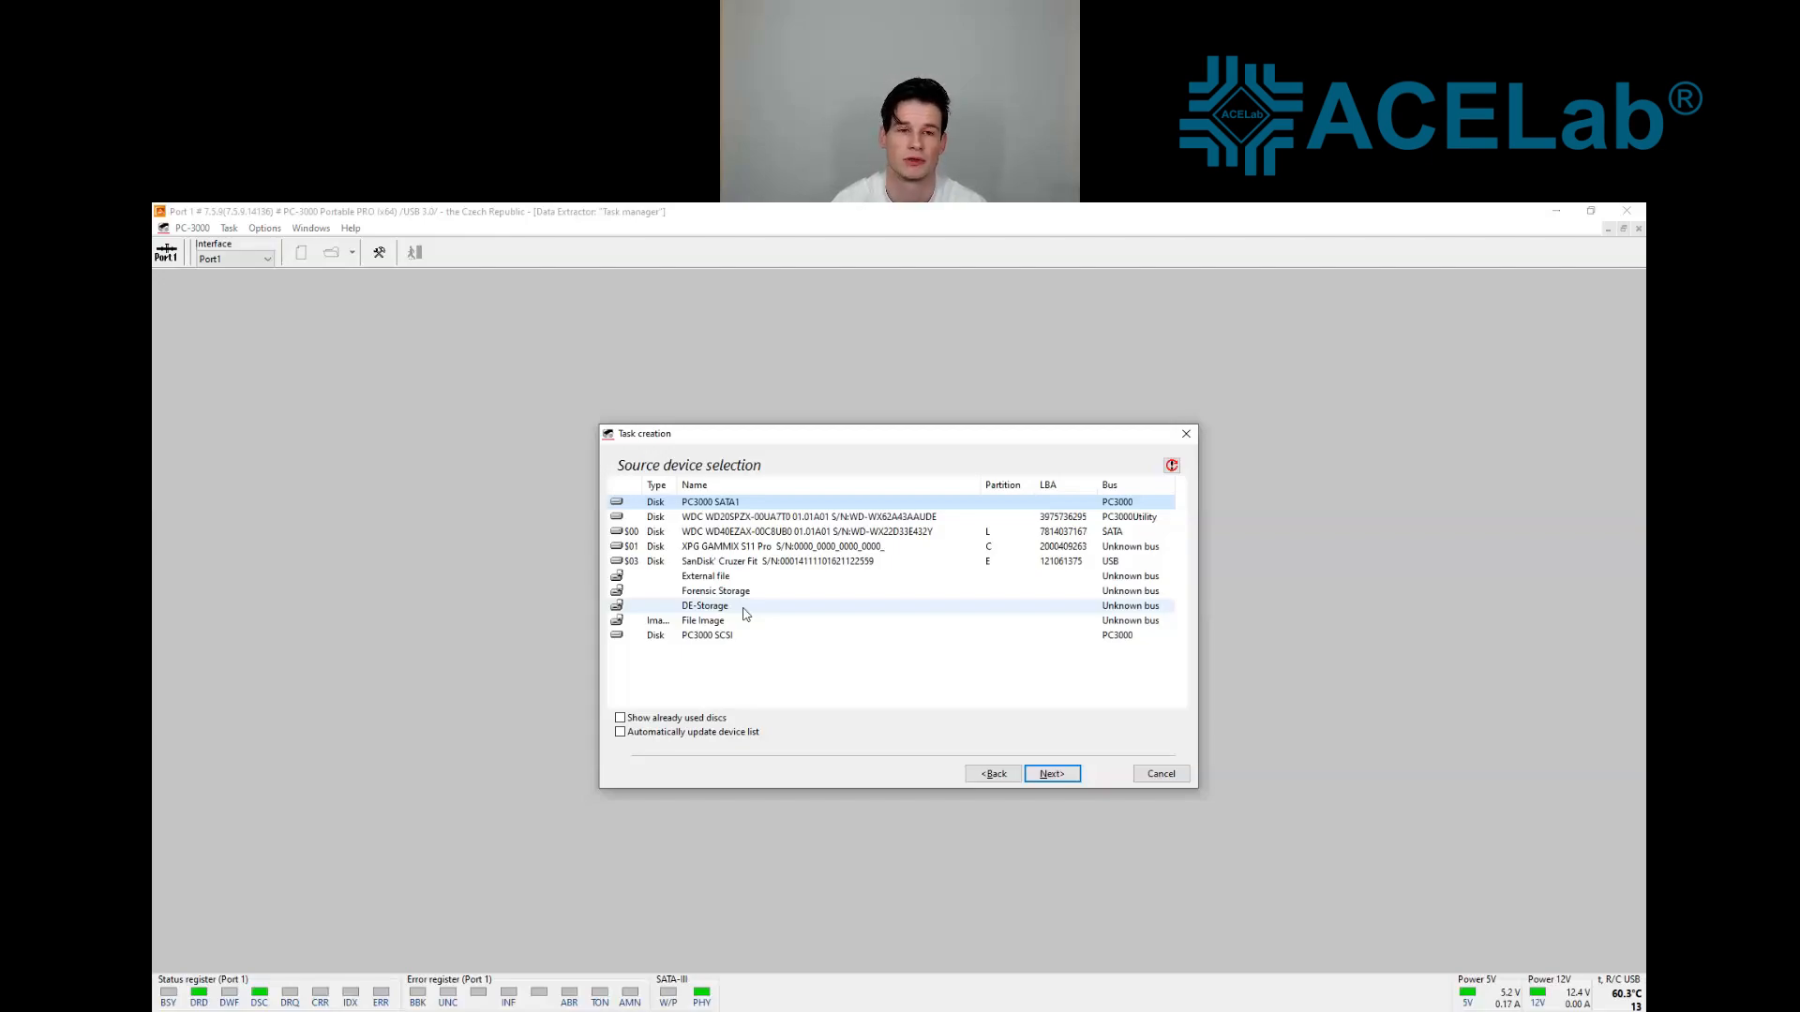
Create the task with the PC3000Utility WDC drive as source, a List of ranges data copy to File Image, and Read CHS with relo
{"action": "left_click", "coordinate": [961, 517]}
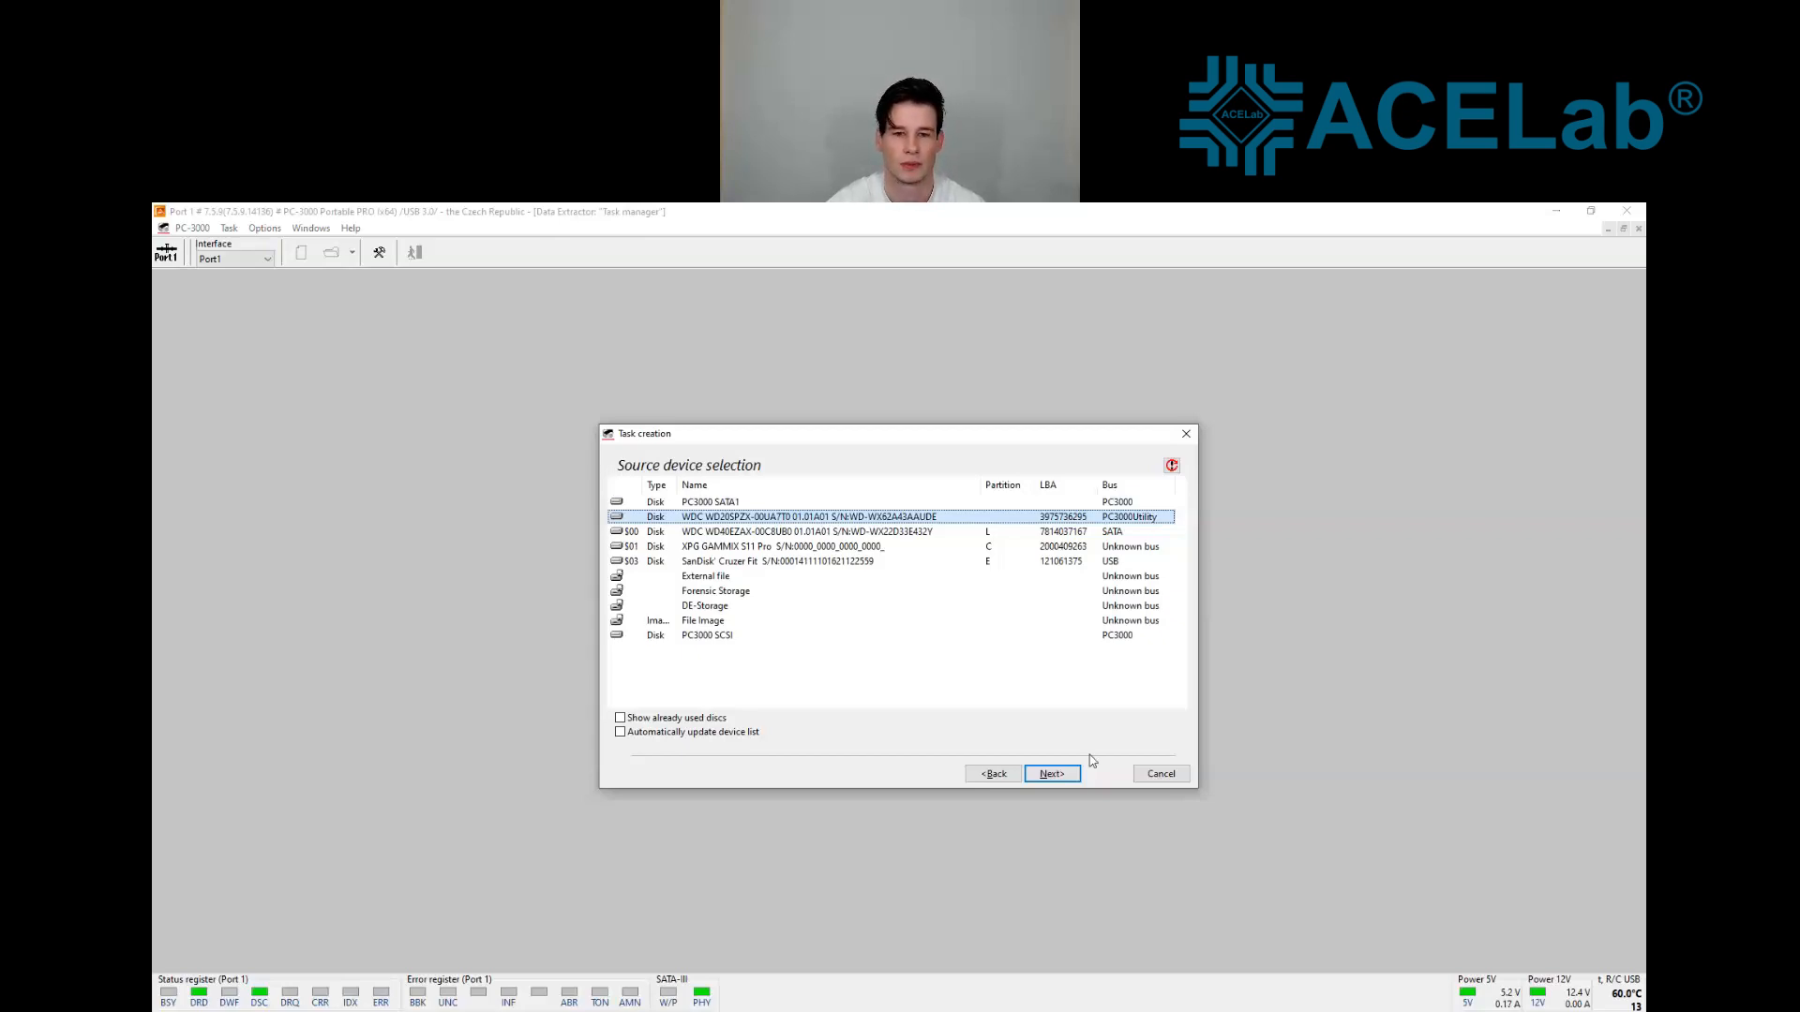
{"action": "left_click", "coordinate": [1074, 776]}
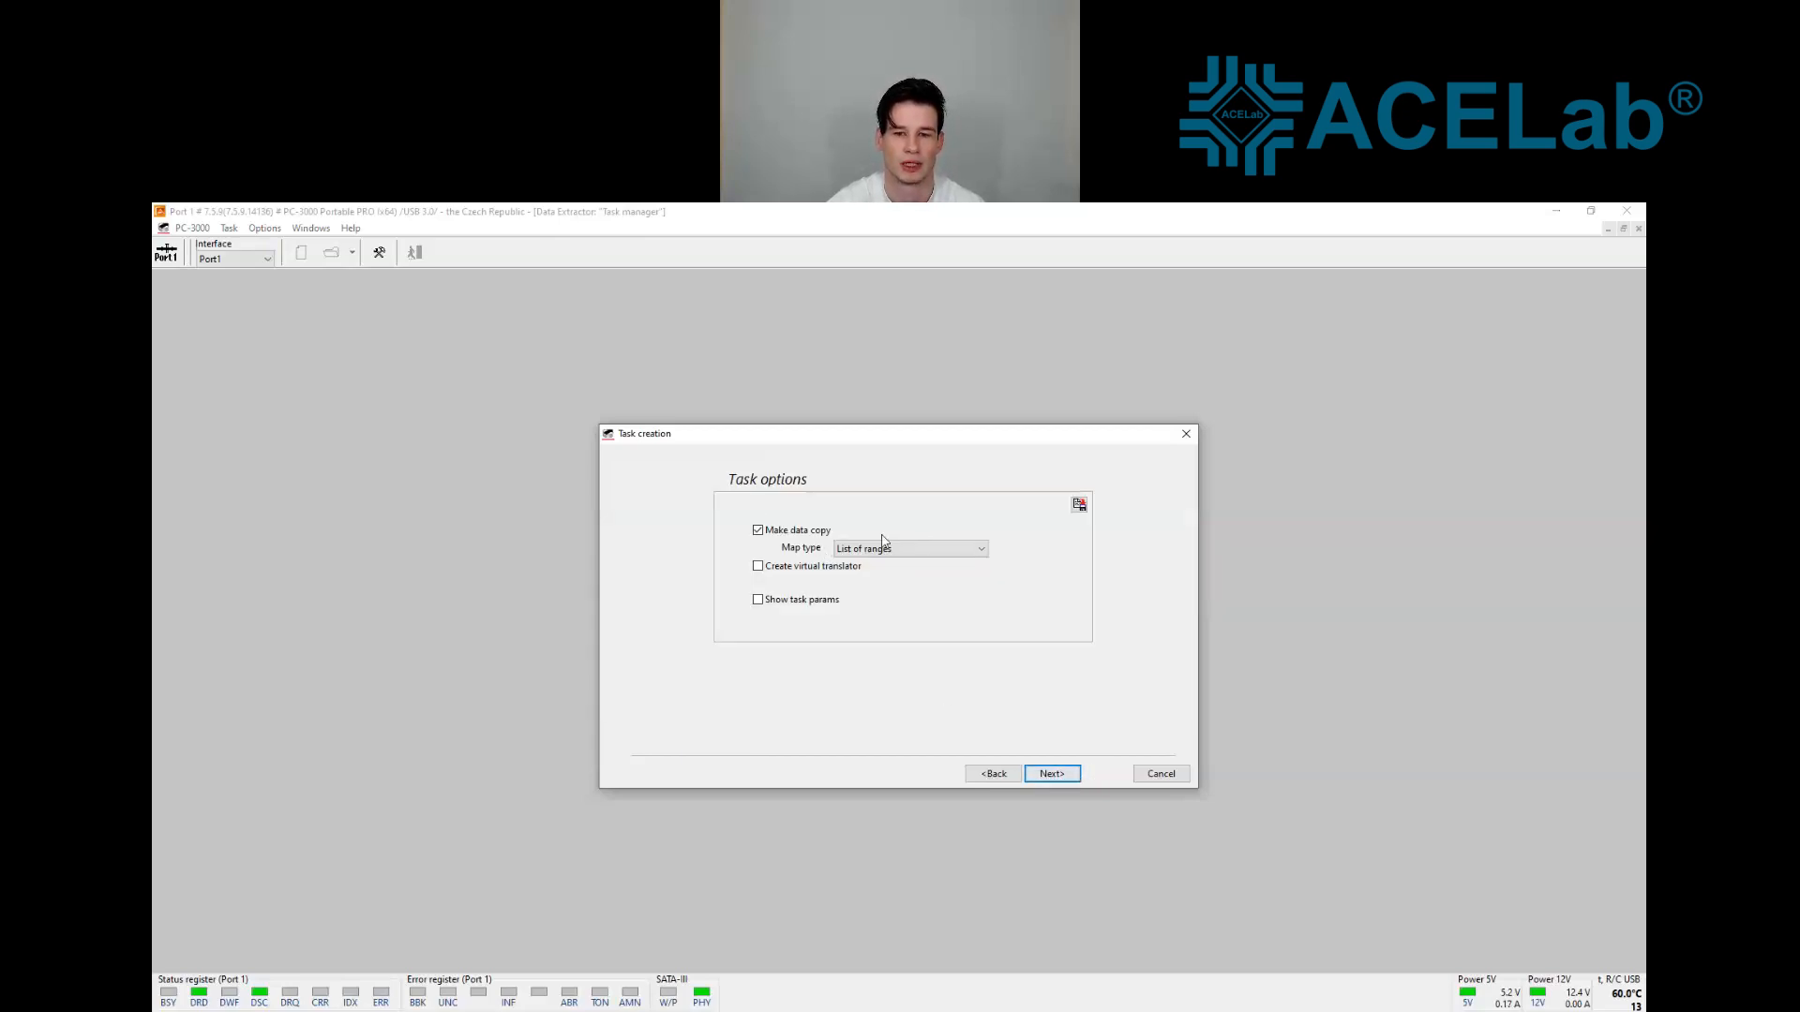
{"action": "left_click", "coordinate": [1065, 777]}
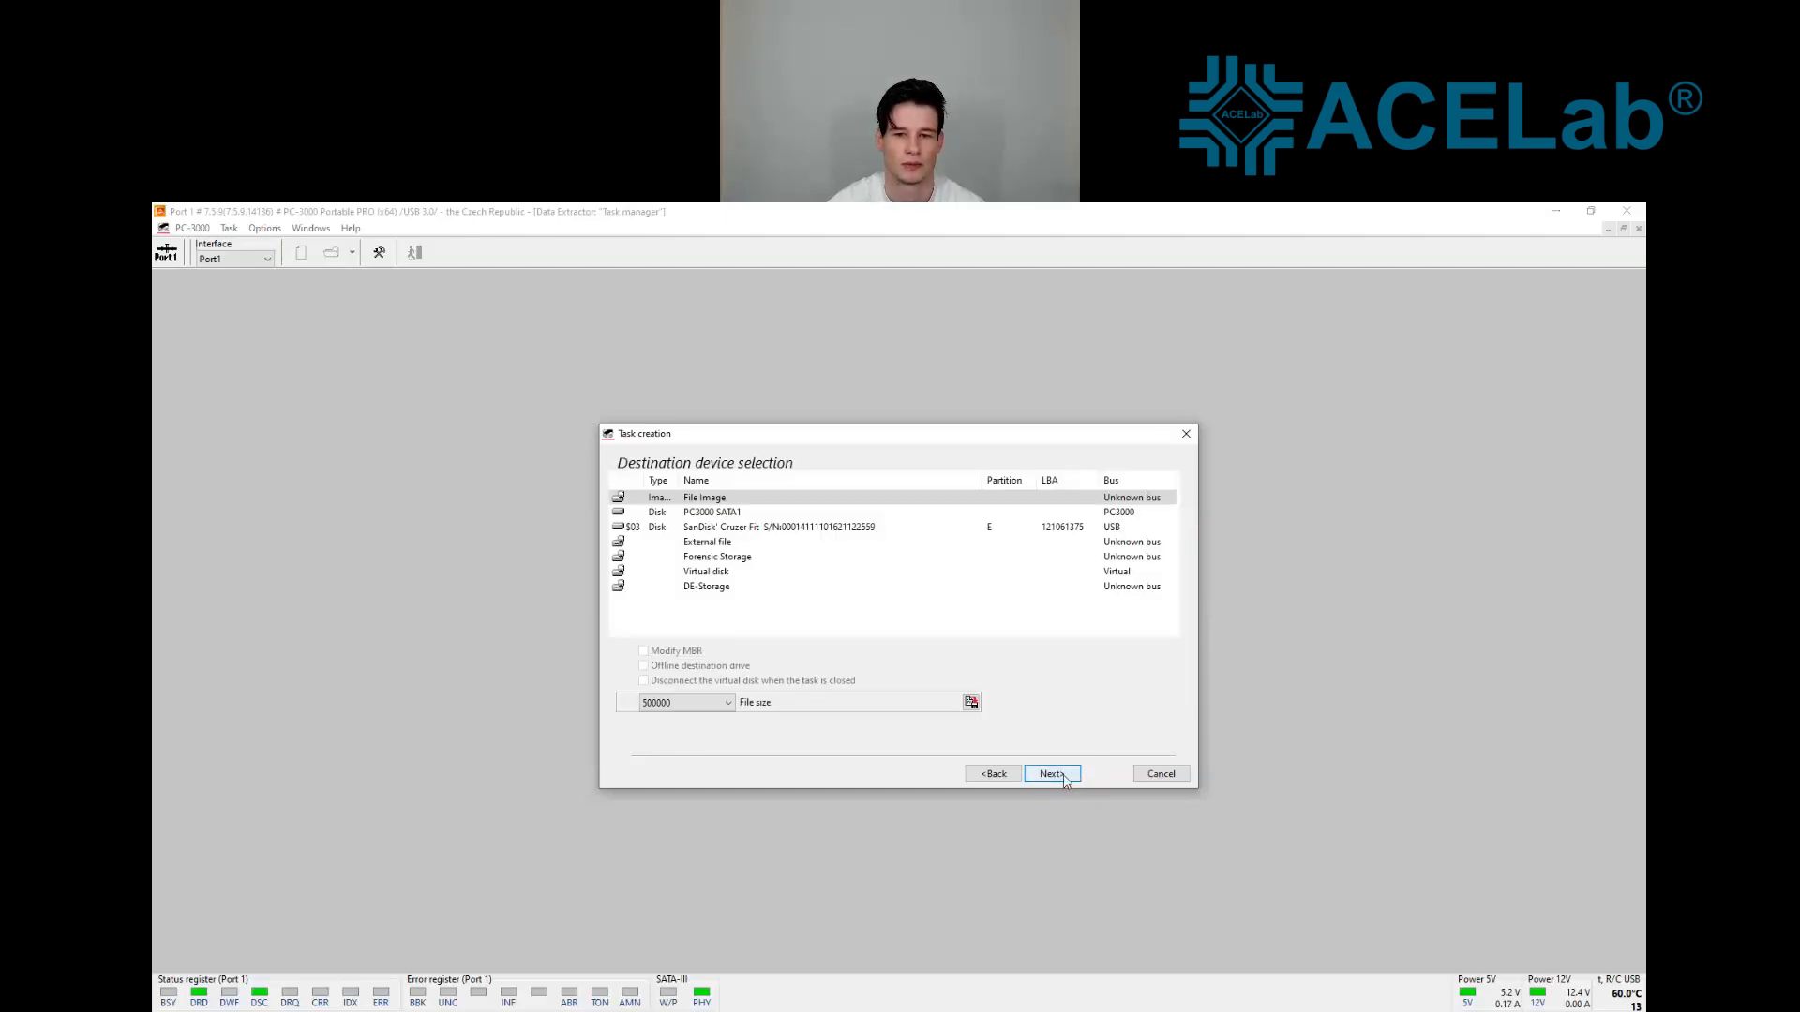
{"action": "left_click", "coordinate": [1065, 778]}
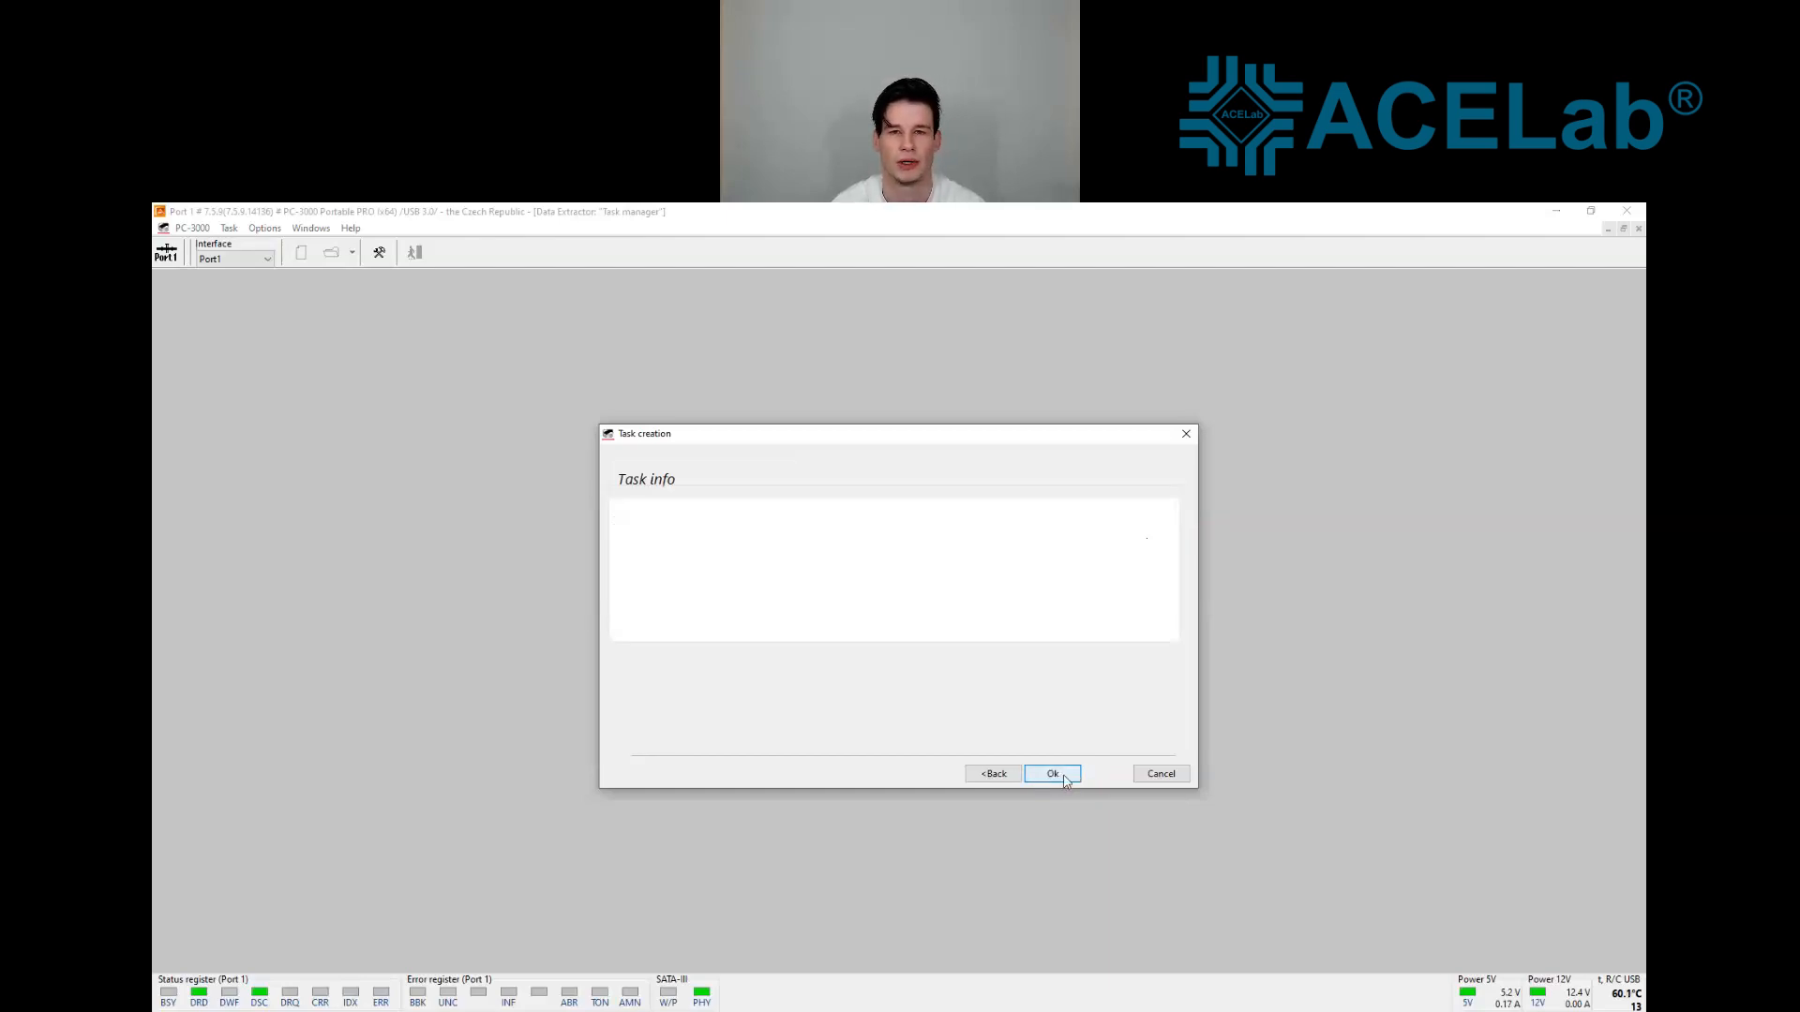
{"action": "left_click", "coordinate": [1053, 774]}
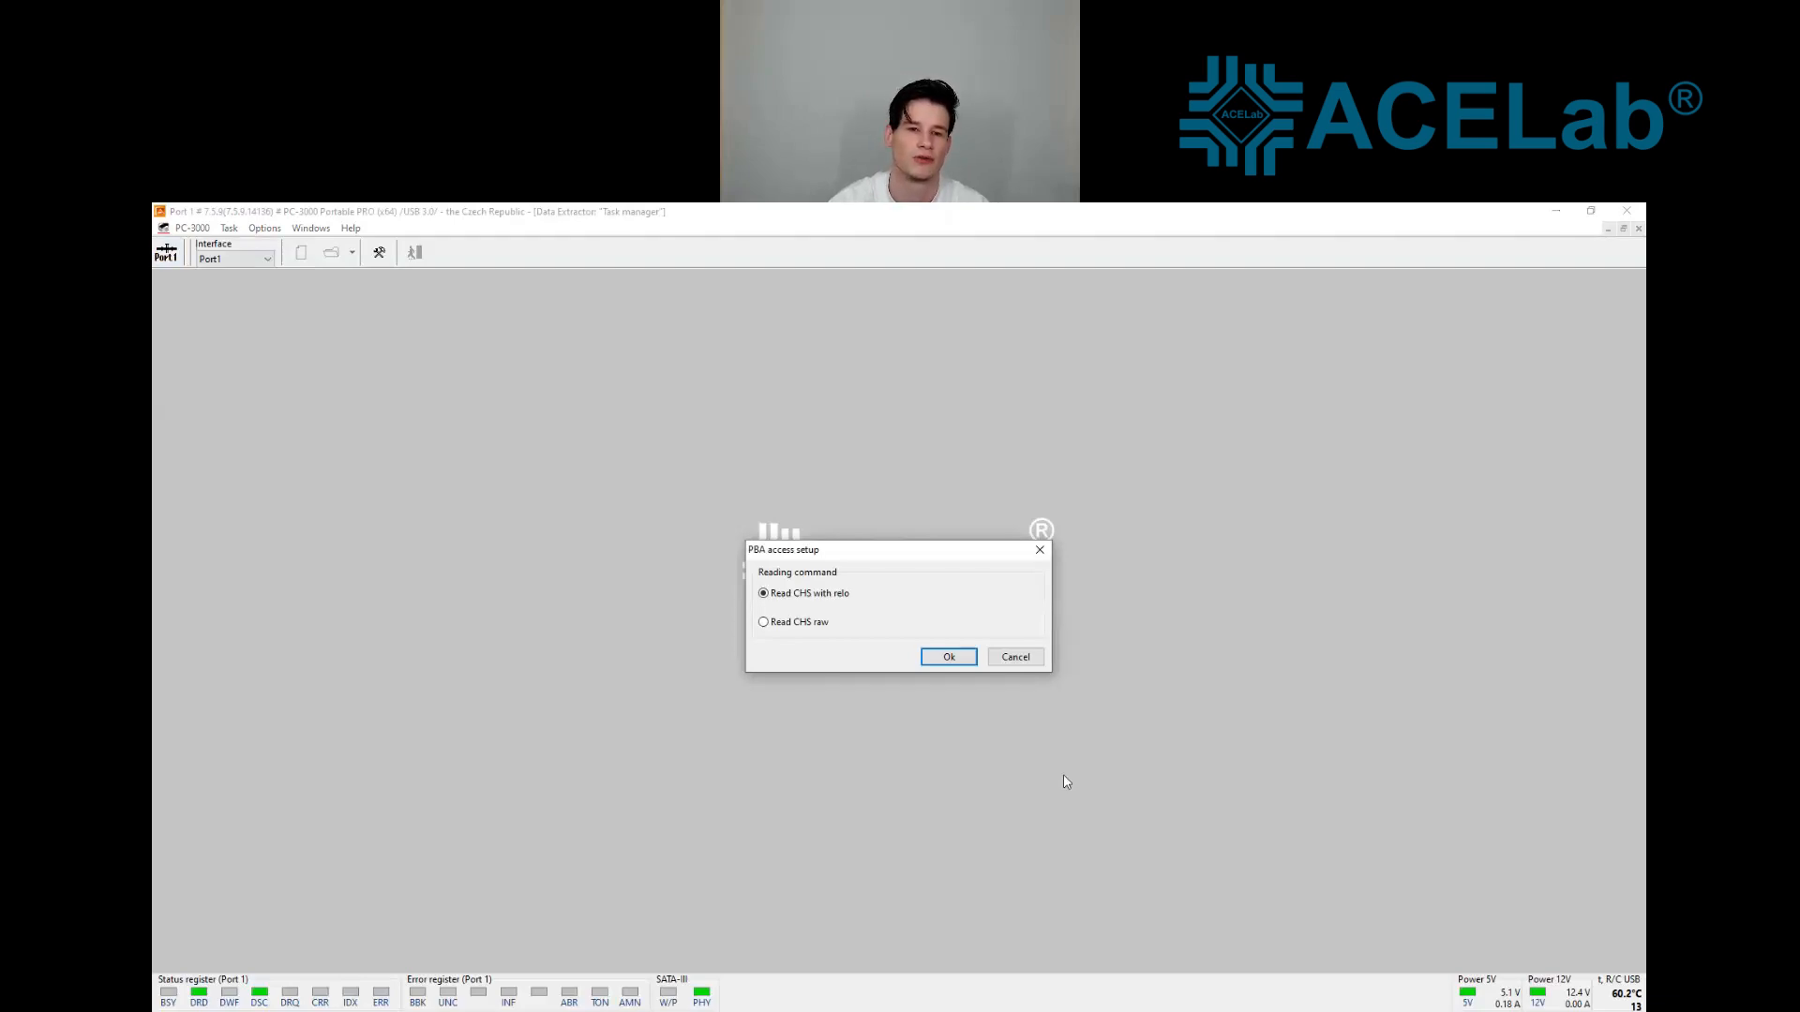
{"action": "left_click", "coordinate": [940, 659]}
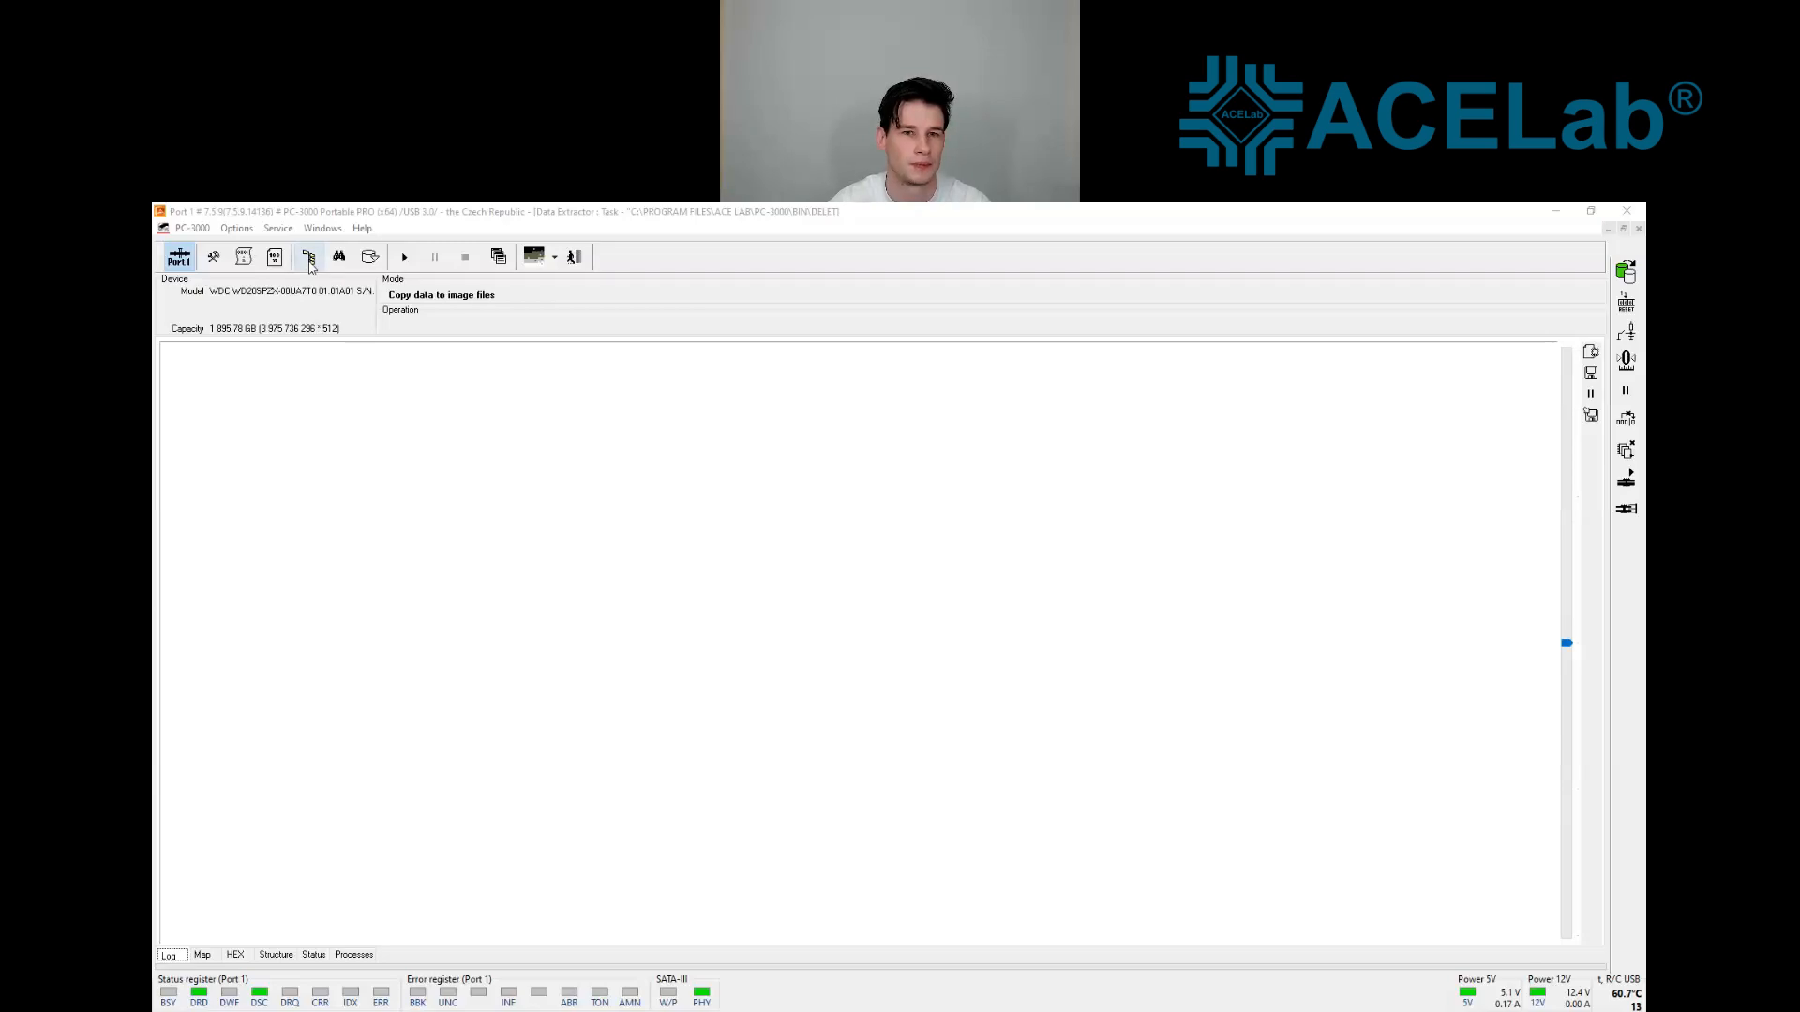
Restore the second level translator using the module 190 file 190.rpm from SABackup\Modules\Composed, with Ignore actual translator enabled
{"action": "left_click", "coordinate": [309, 259]}
{"action": "left_click", "coordinate": [1624, 482]}
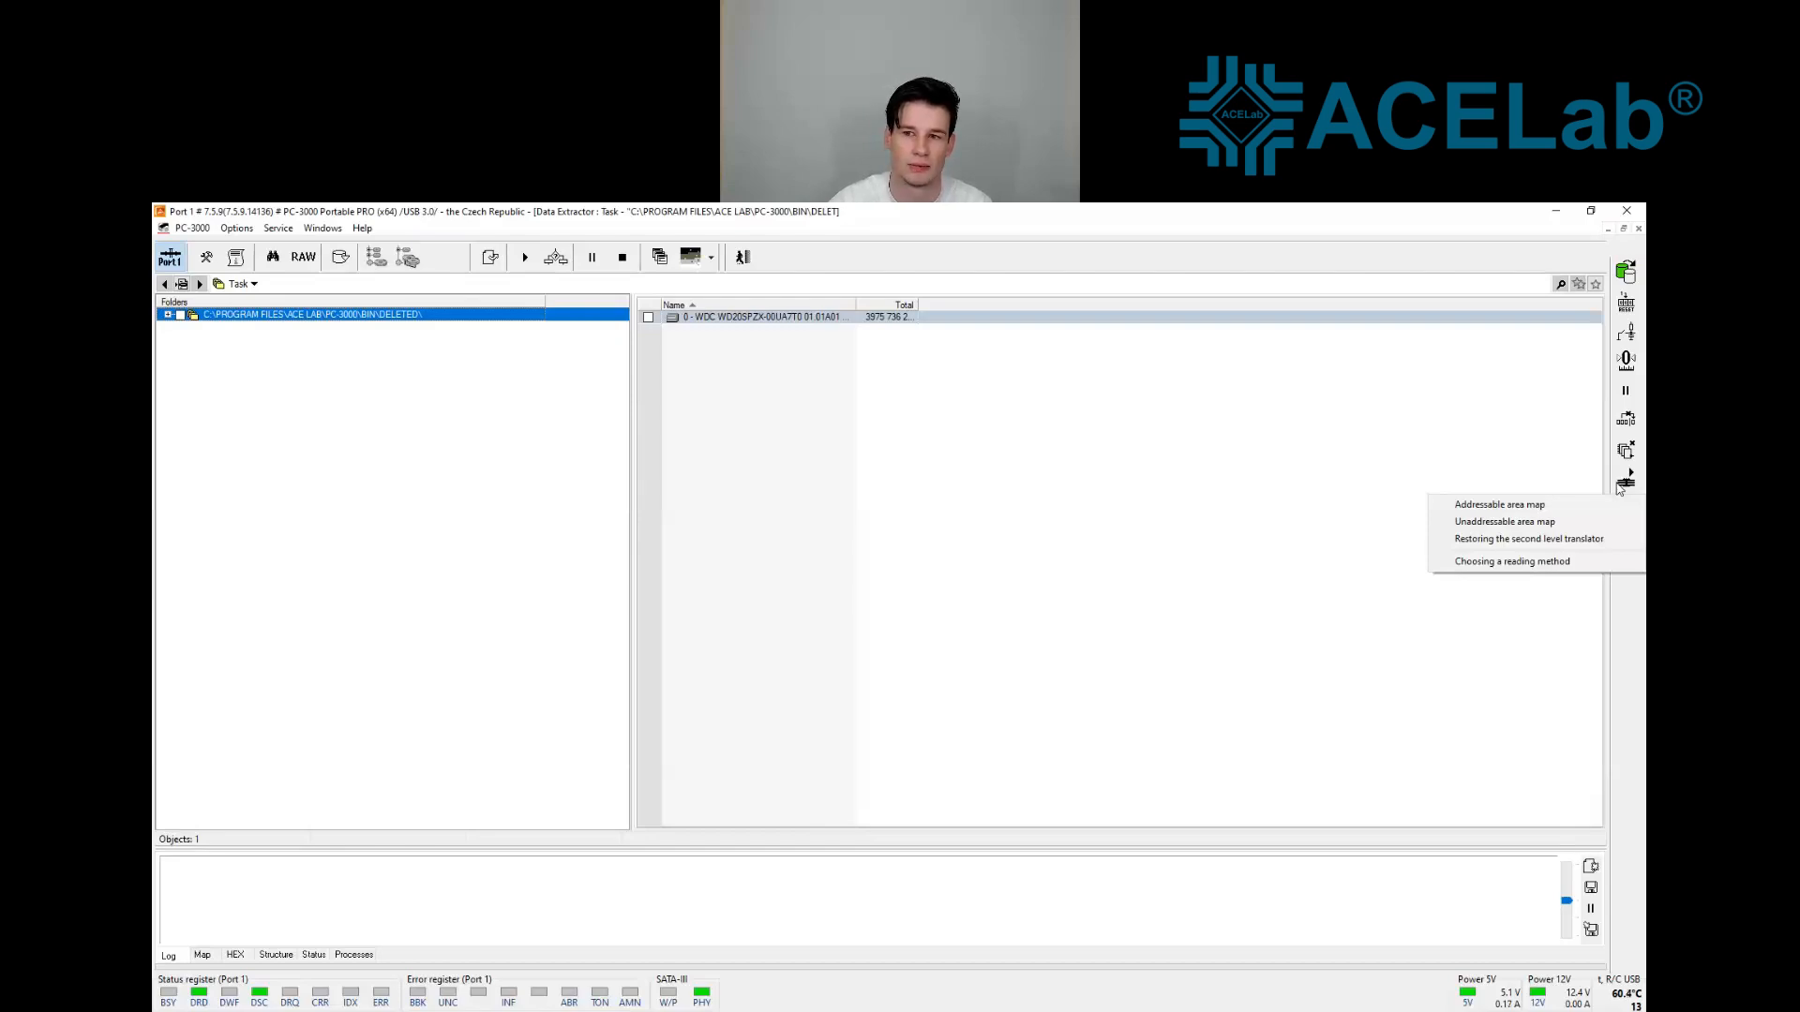
{"action": "left_click", "coordinate": [1529, 539]}
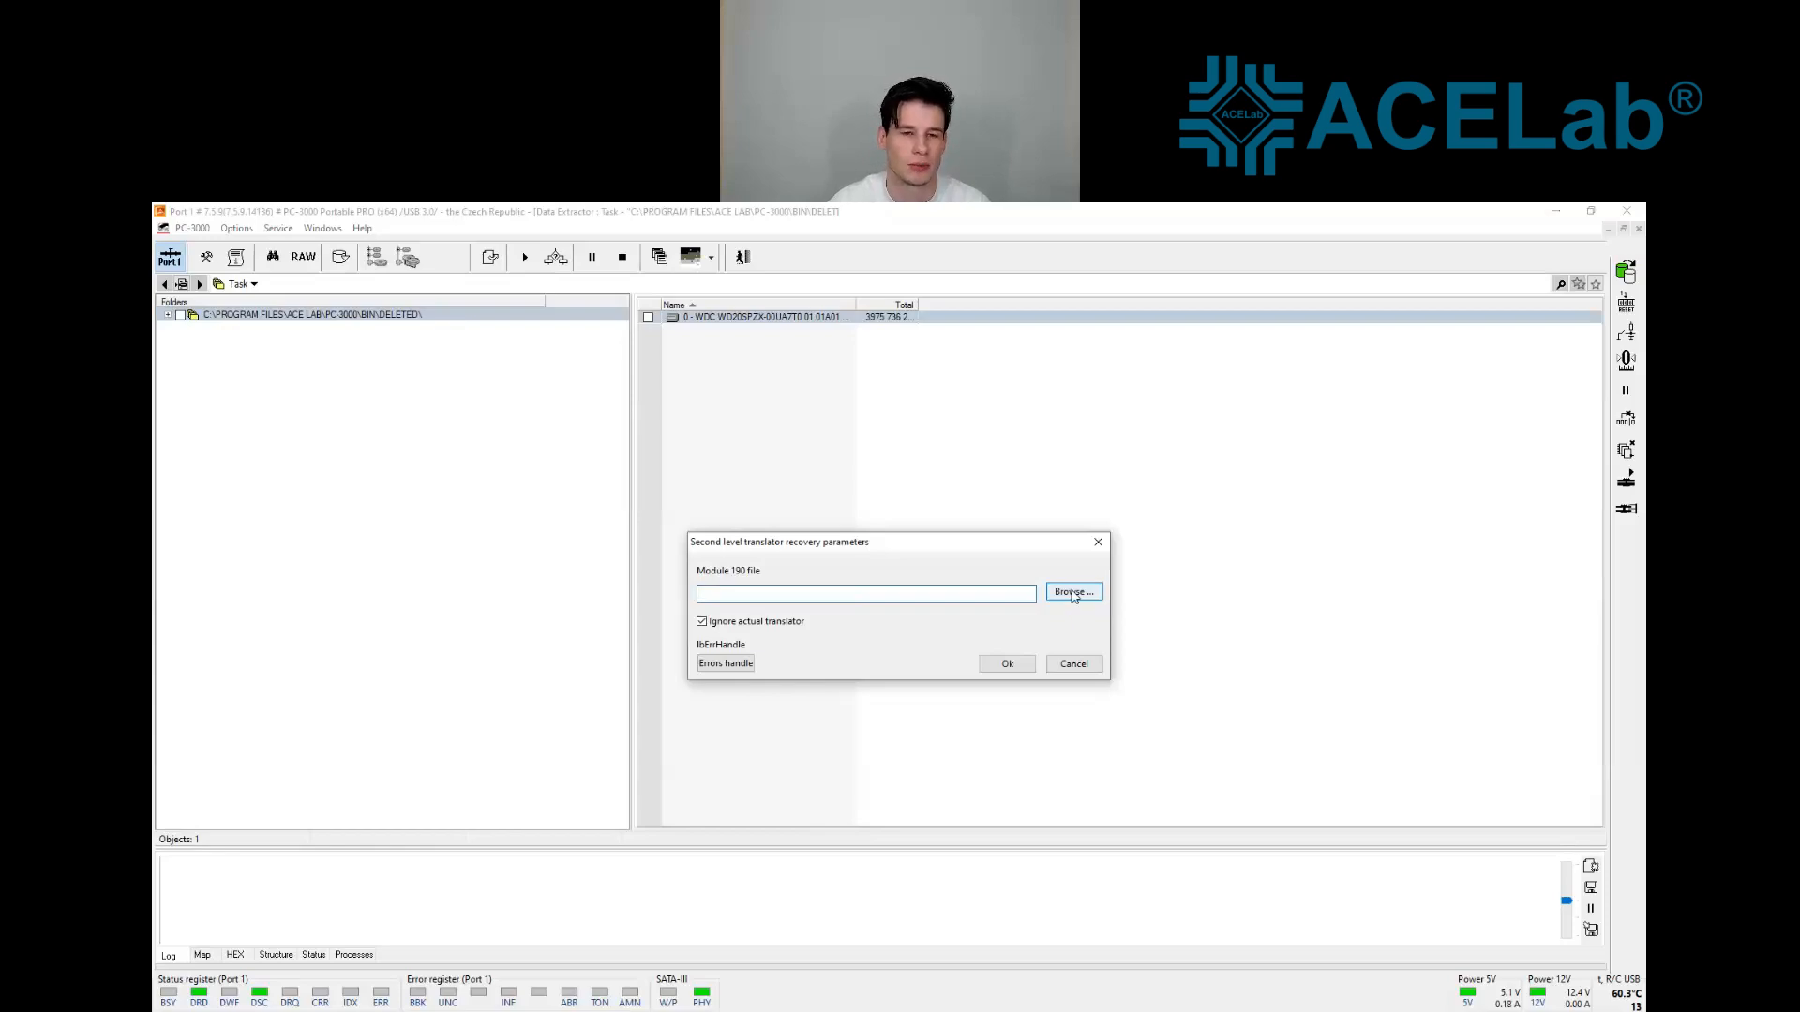
{"action": "left_click", "coordinate": [1070, 593]}
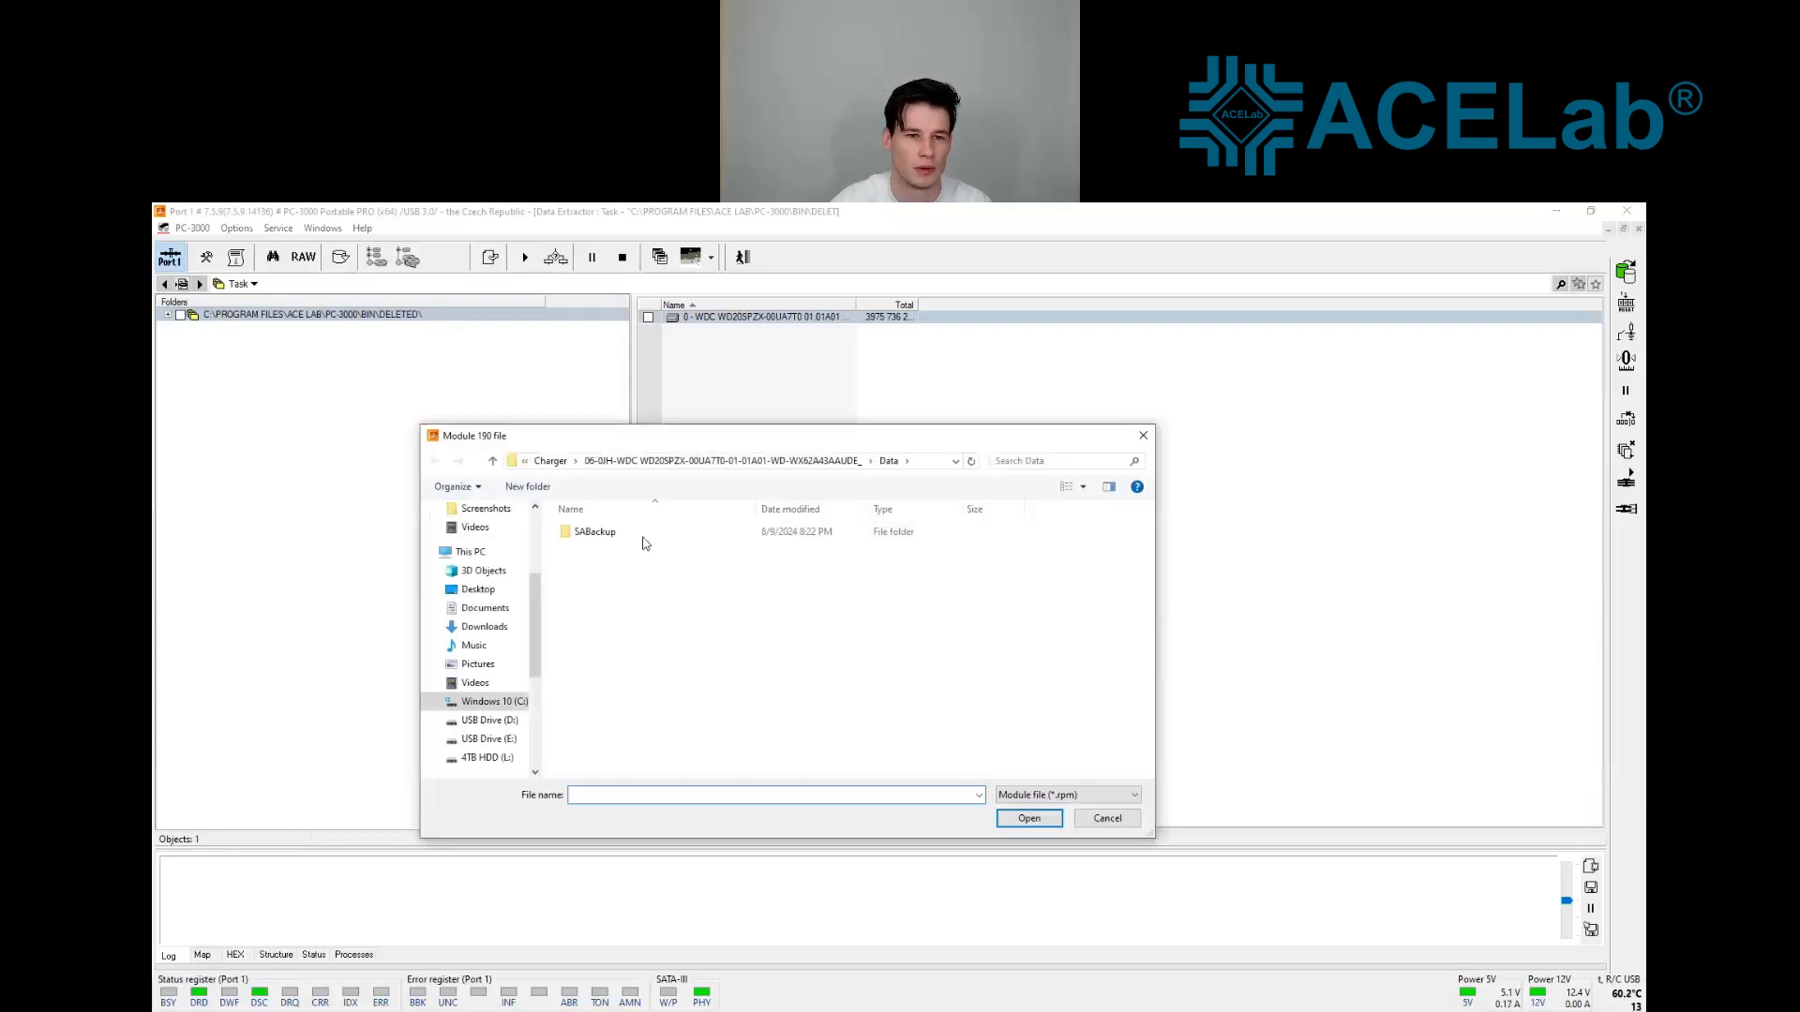
{"action": "double_click", "coordinate": [639, 536]}
{"action": "double_click", "coordinate": [636, 534]}
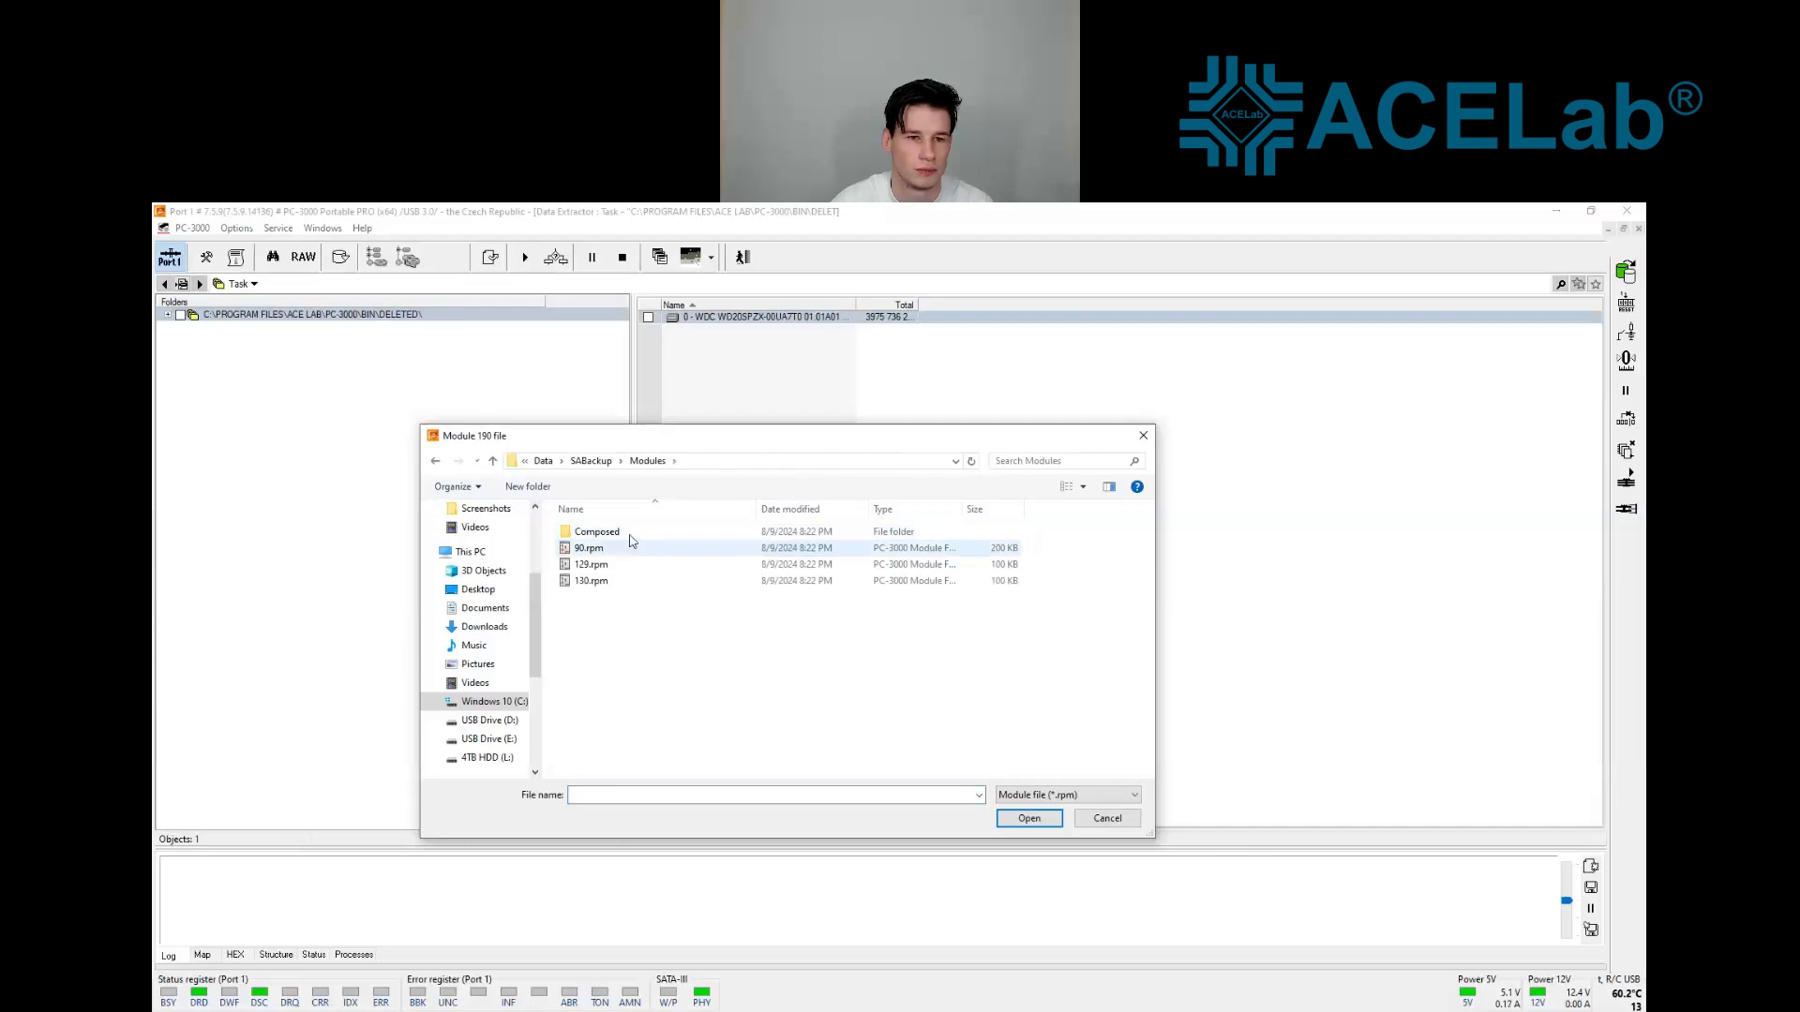
{"action": "double_click", "coordinate": [630, 538]}
{"action": "left_click", "coordinate": [616, 794]}
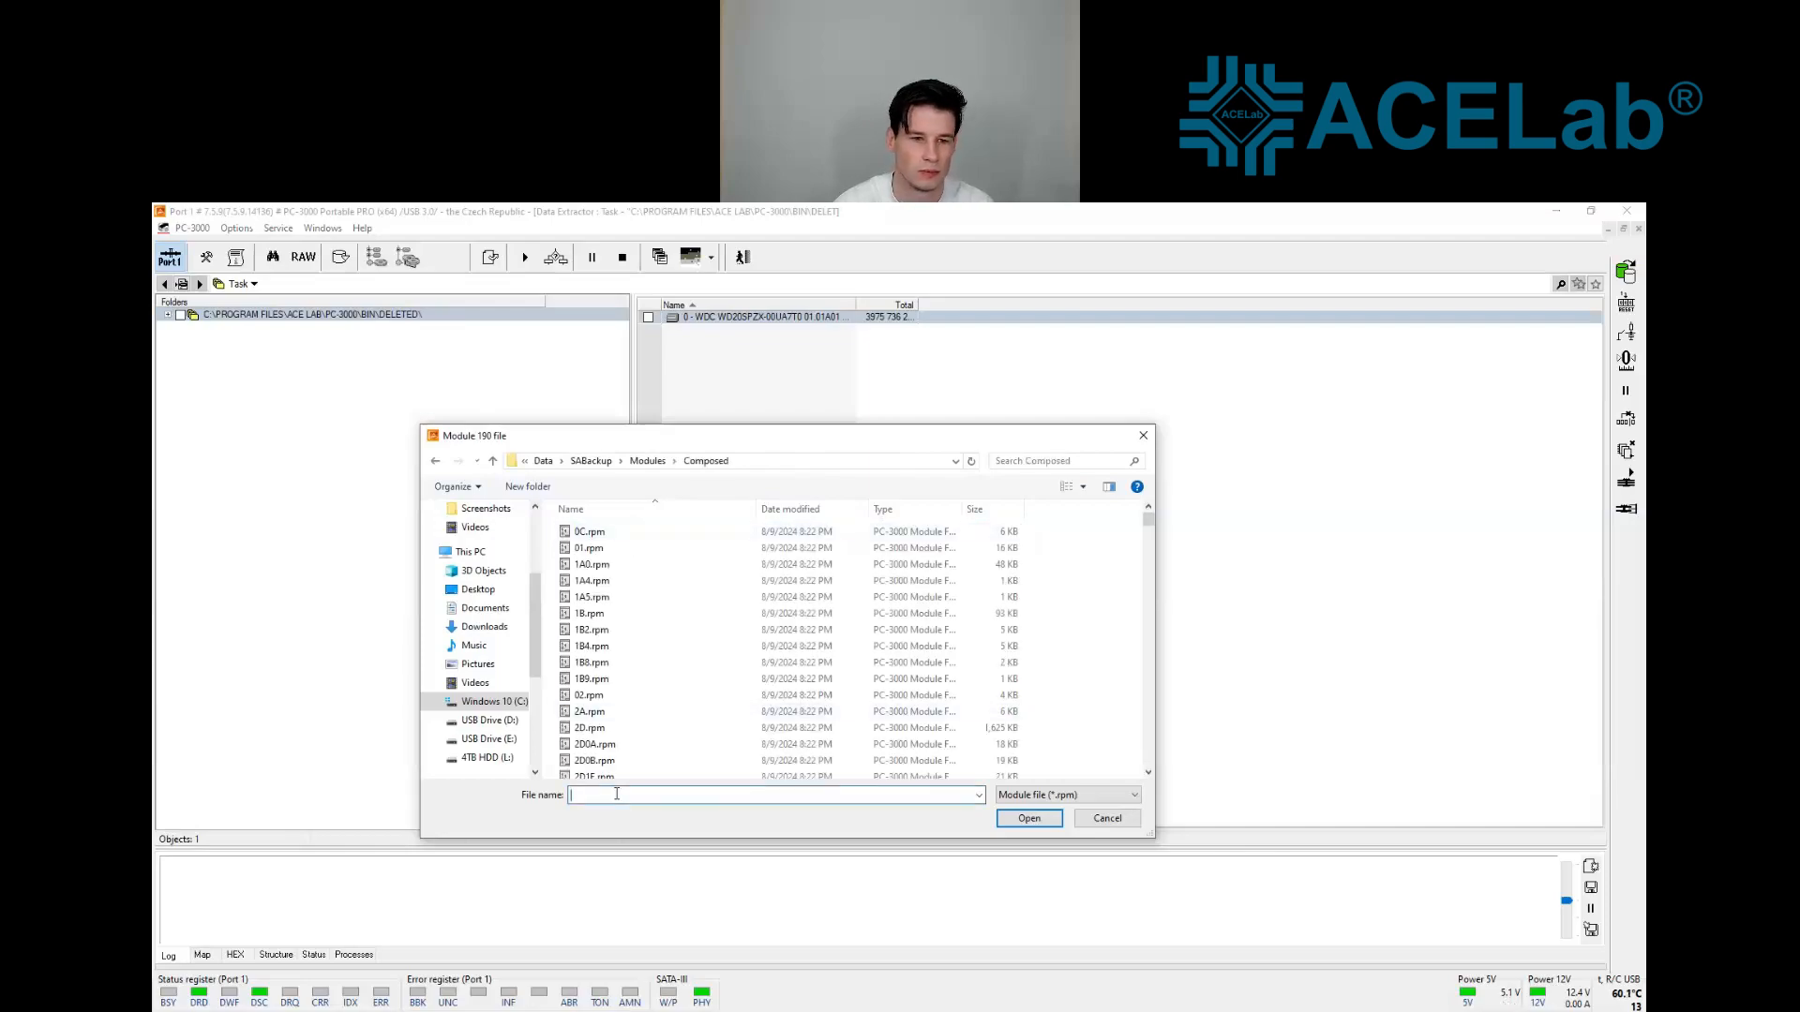
{"action": "type", "text": "190"}
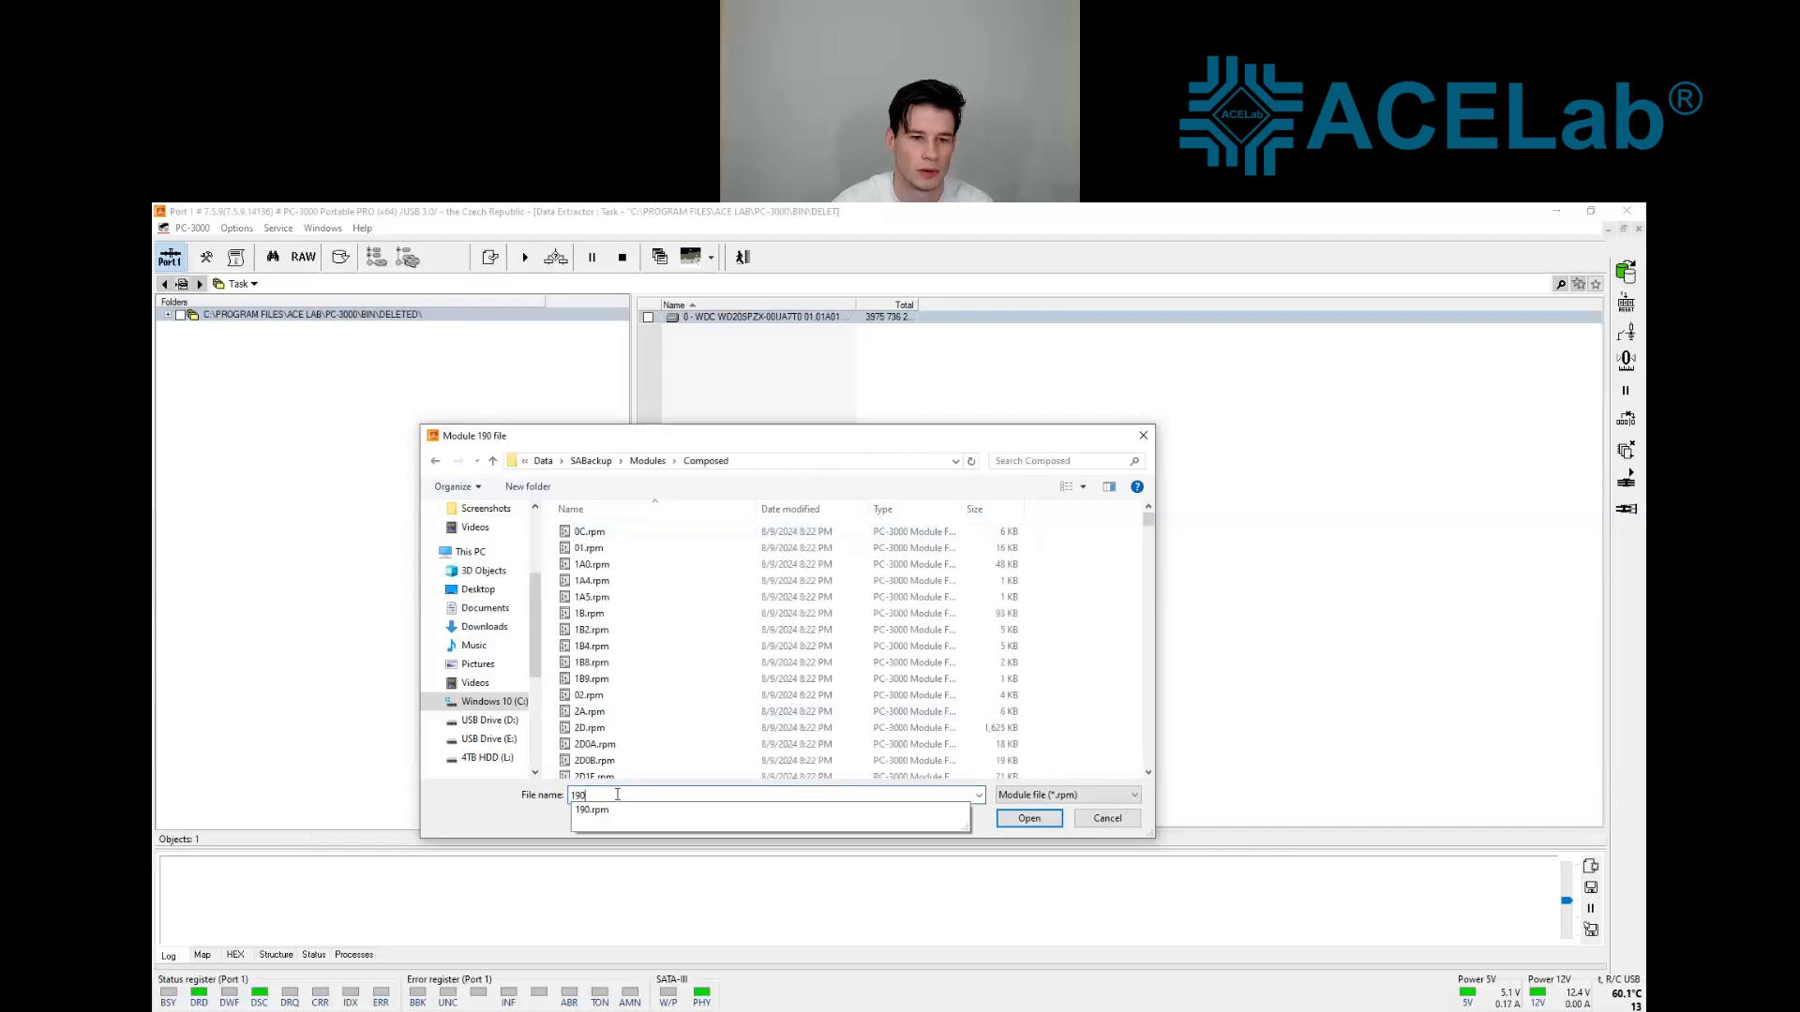
{"action": "left_click", "coordinate": [836, 814]}
{"action": "left_click", "coordinate": [1036, 819]}
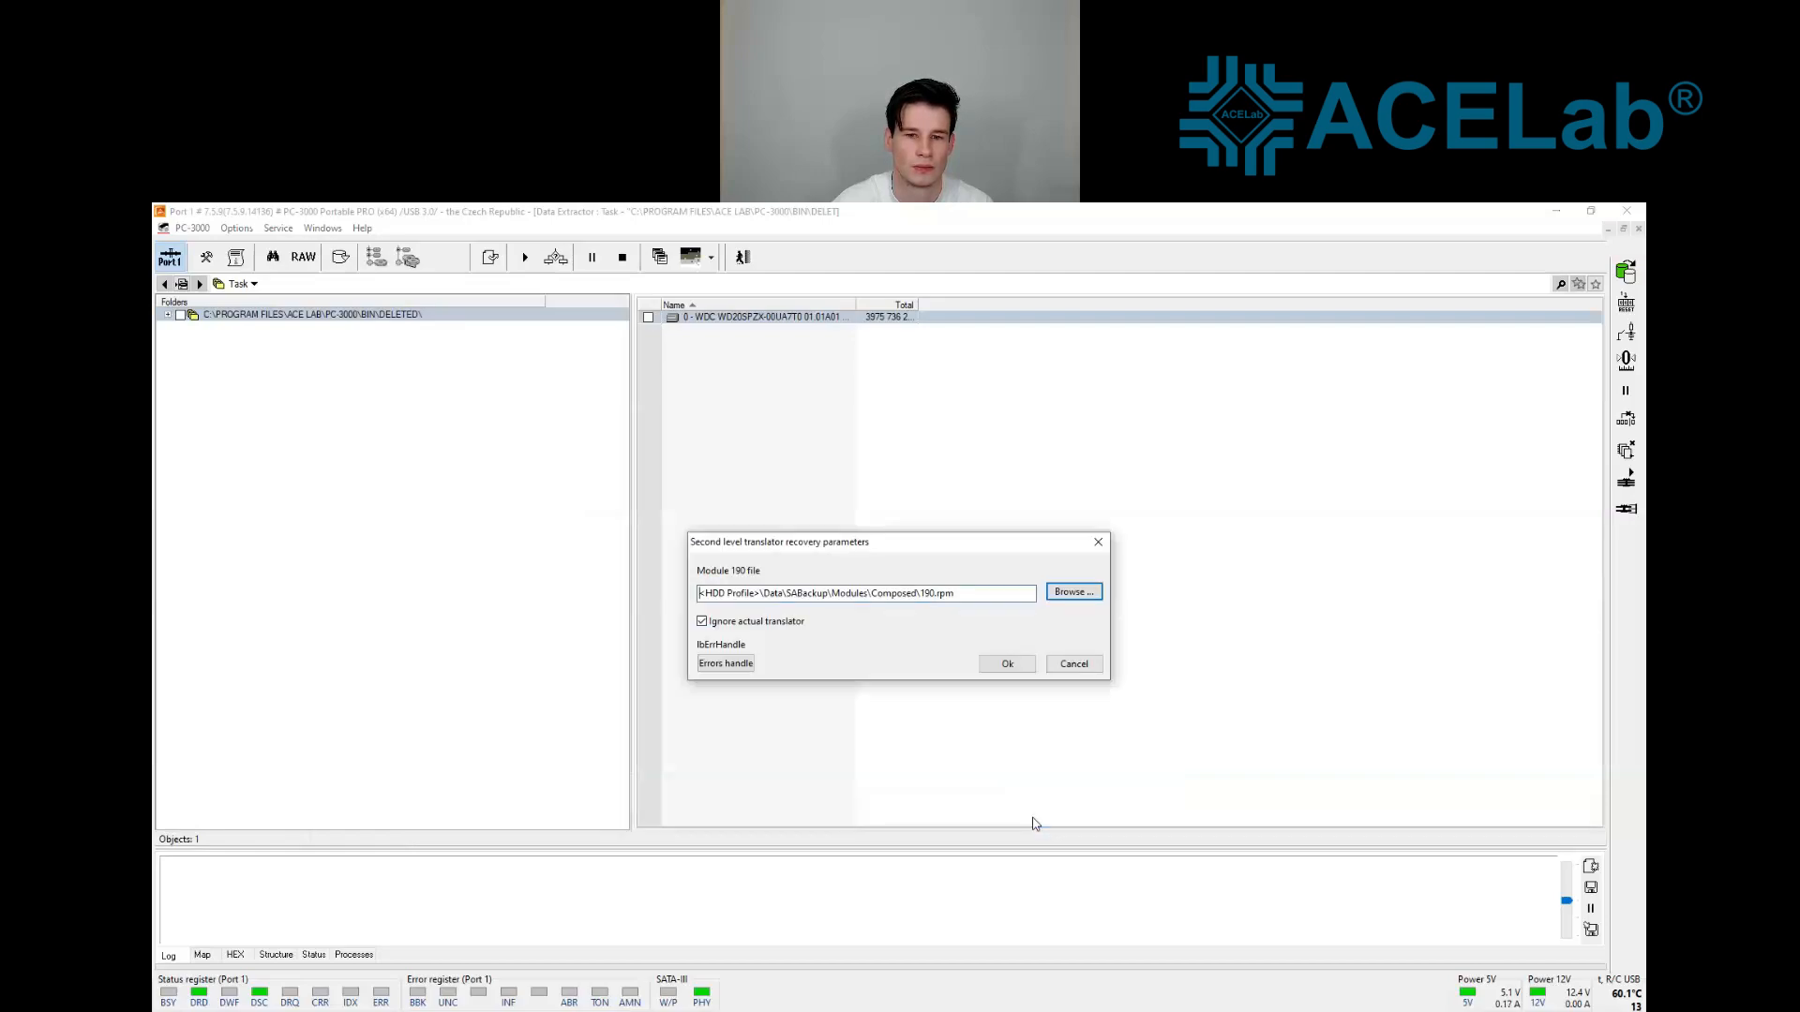
{"action": "left_click", "coordinate": [1022, 666]}
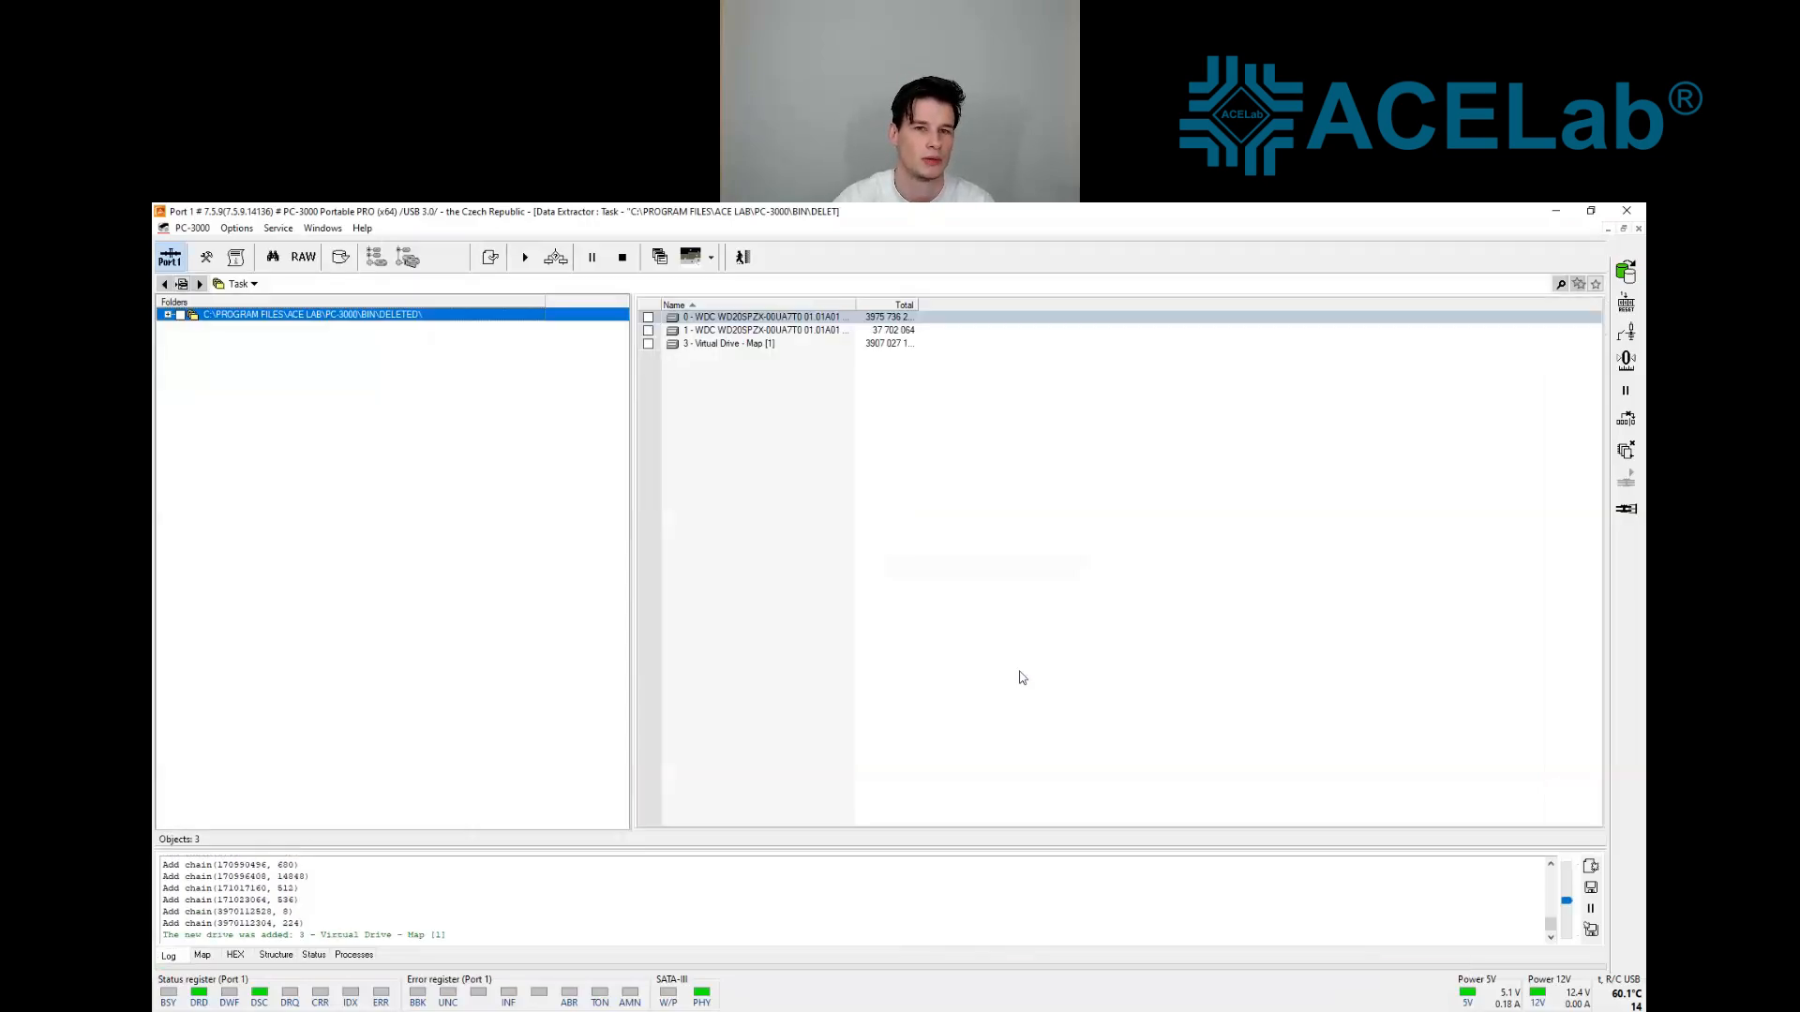
Examine the sector map of the space units drive and the contents of its NTFS partition
{"action": "double_click", "coordinate": [262, 316]}
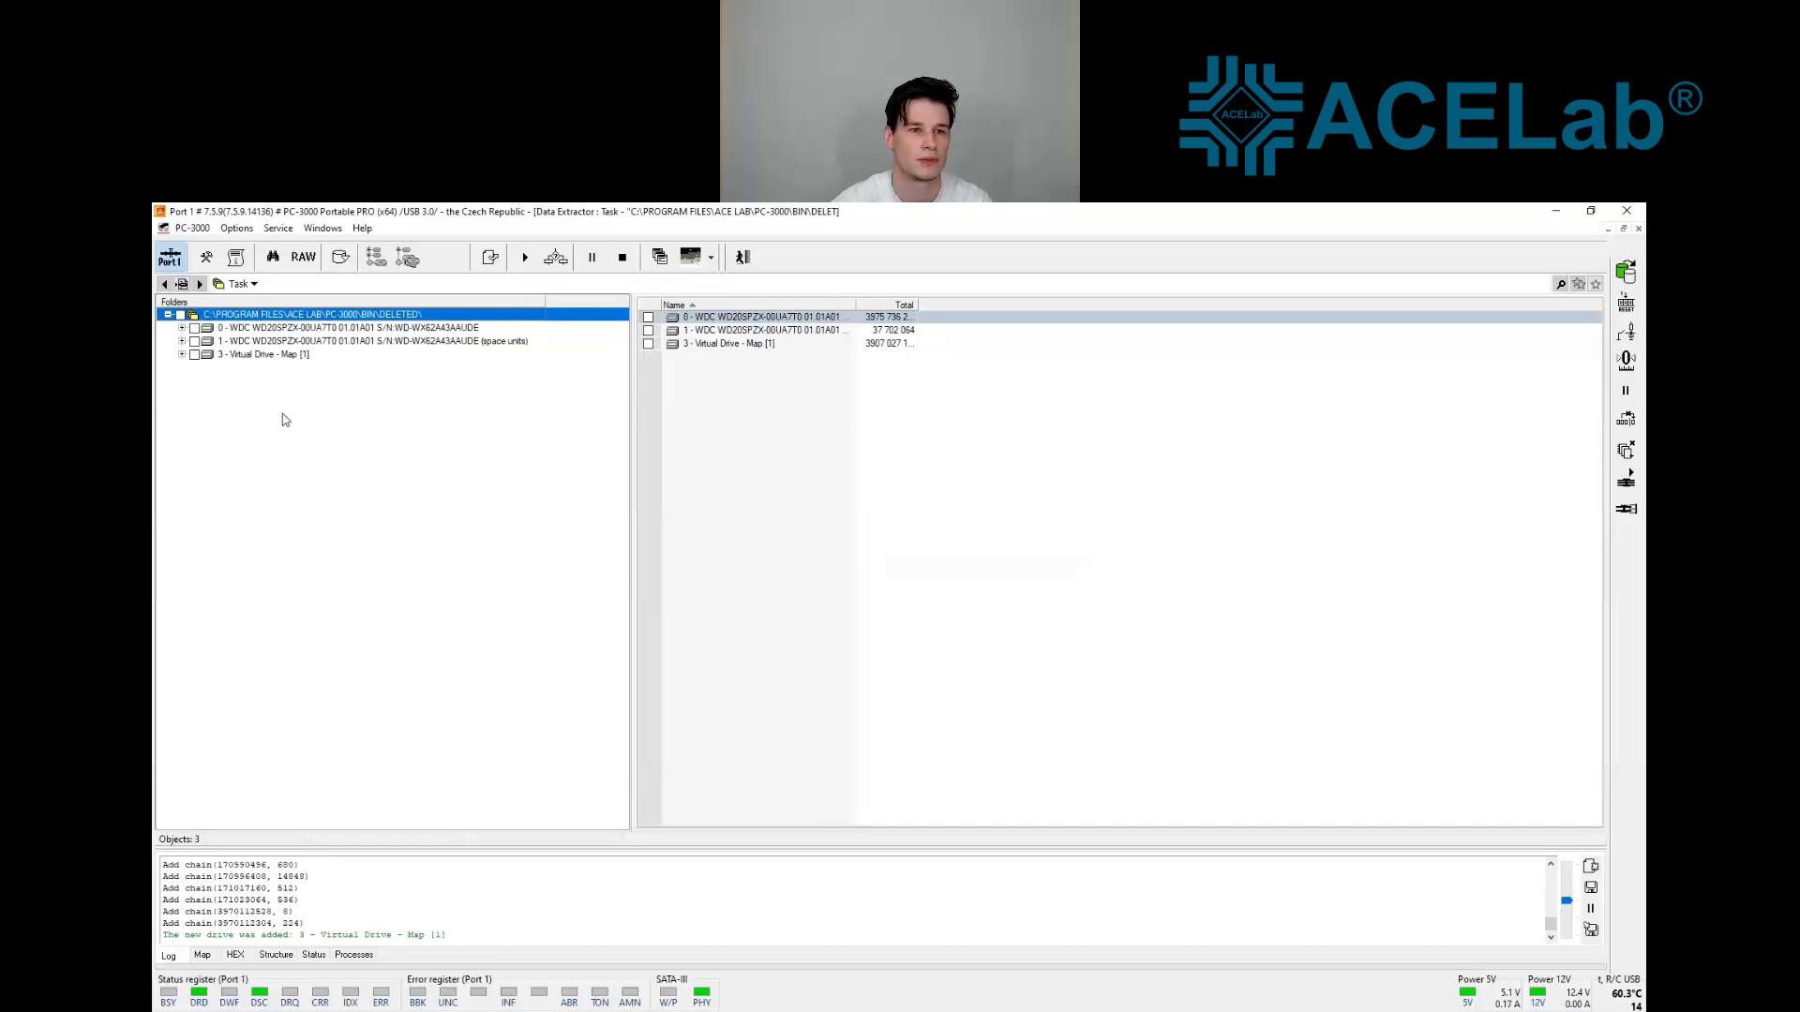
{"action": "left_click", "coordinate": [261, 343]}
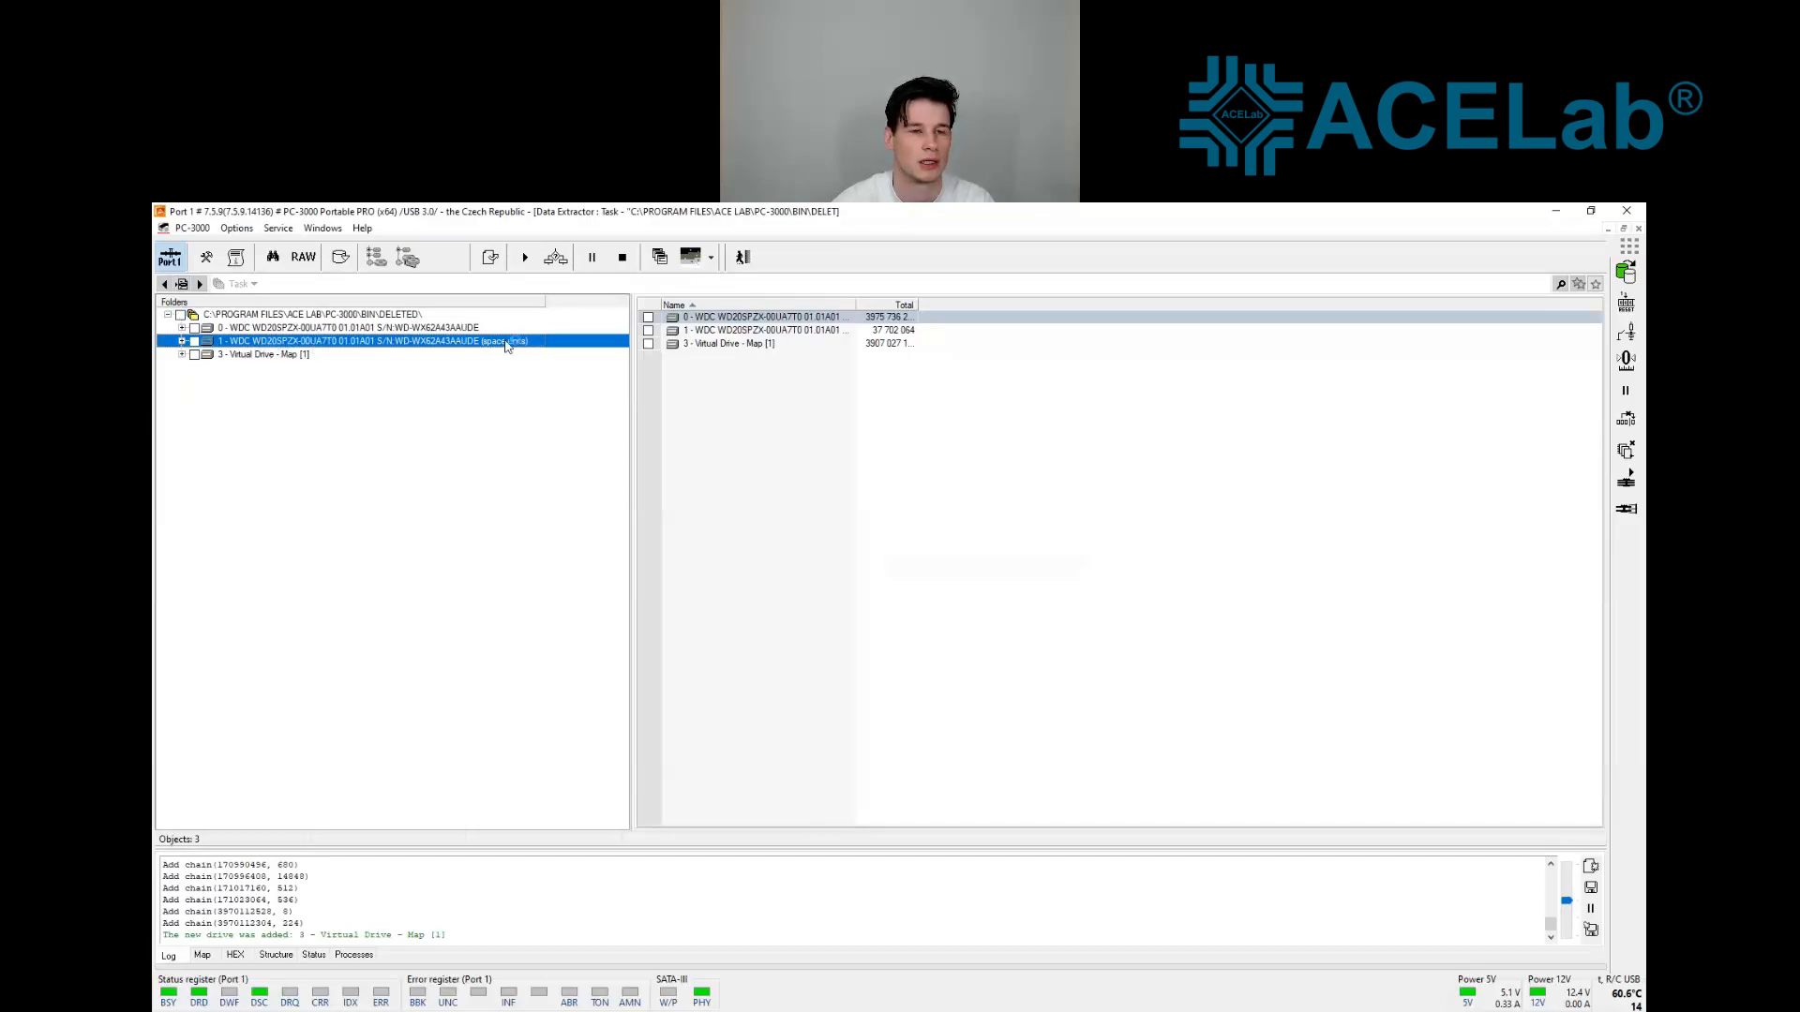
{"action": "right_click", "coordinate": [401, 346]}
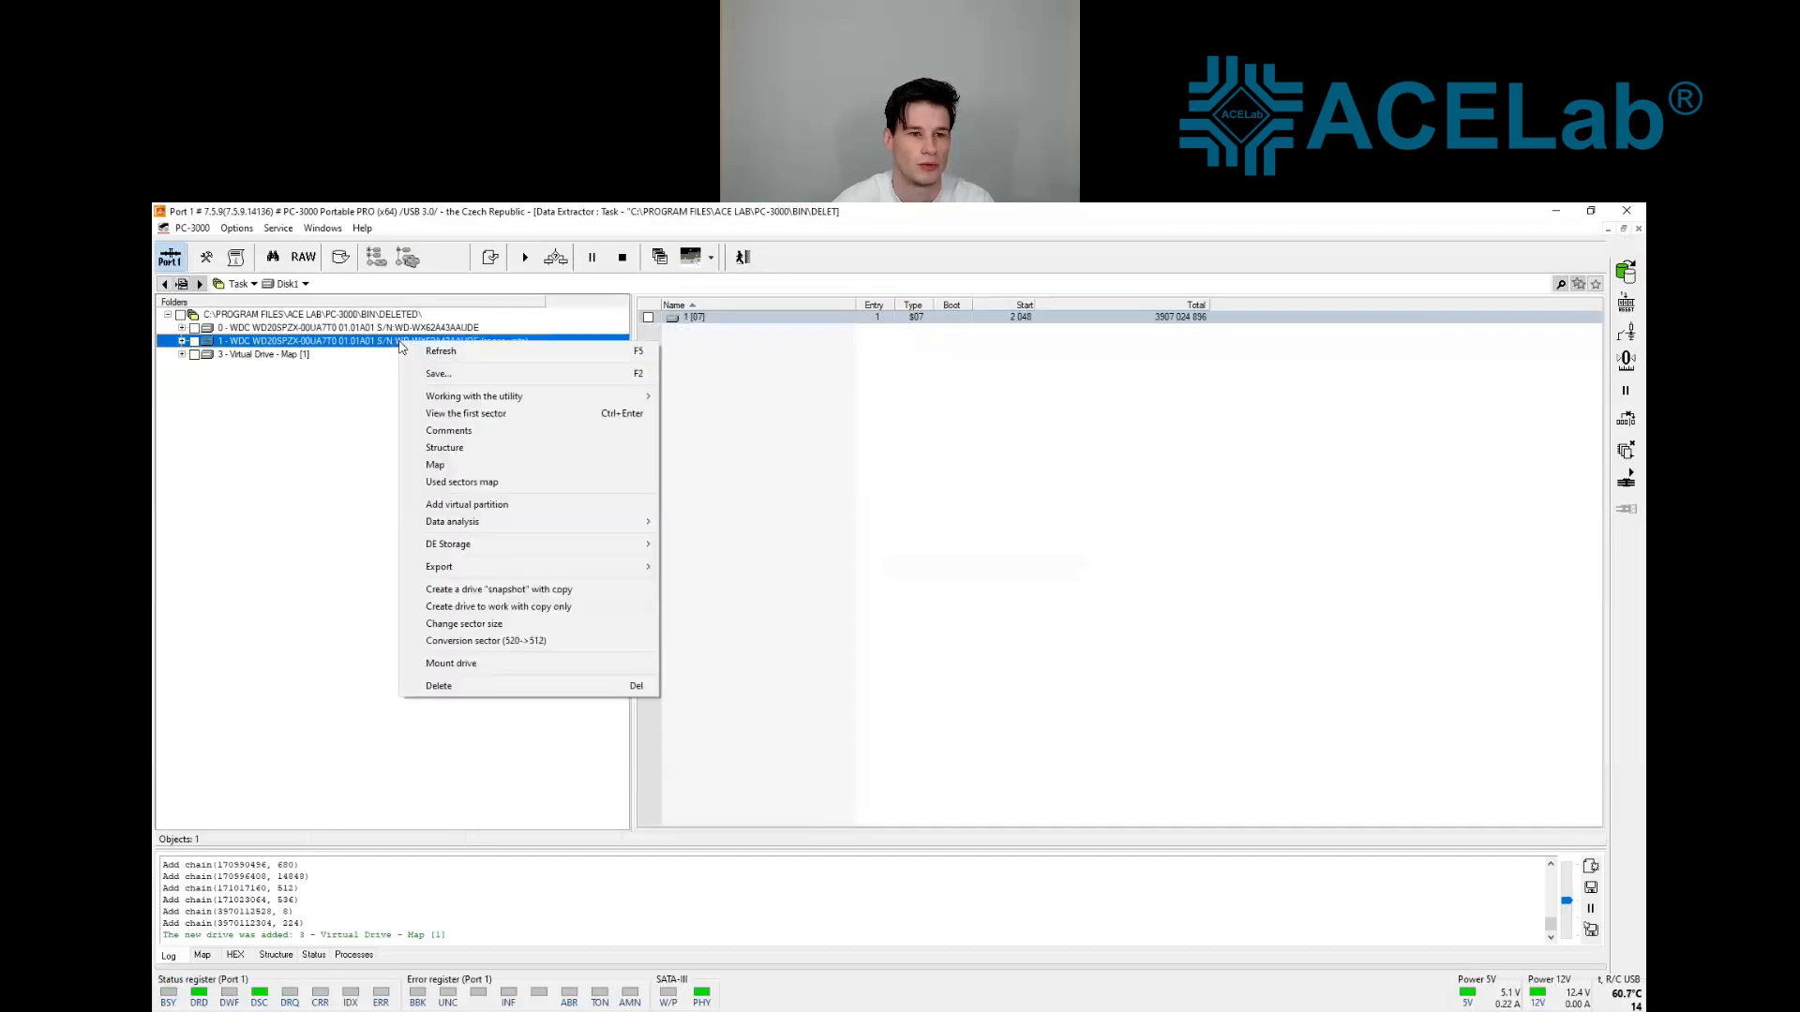
{"action": "left_click", "coordinate": [435, 465]}
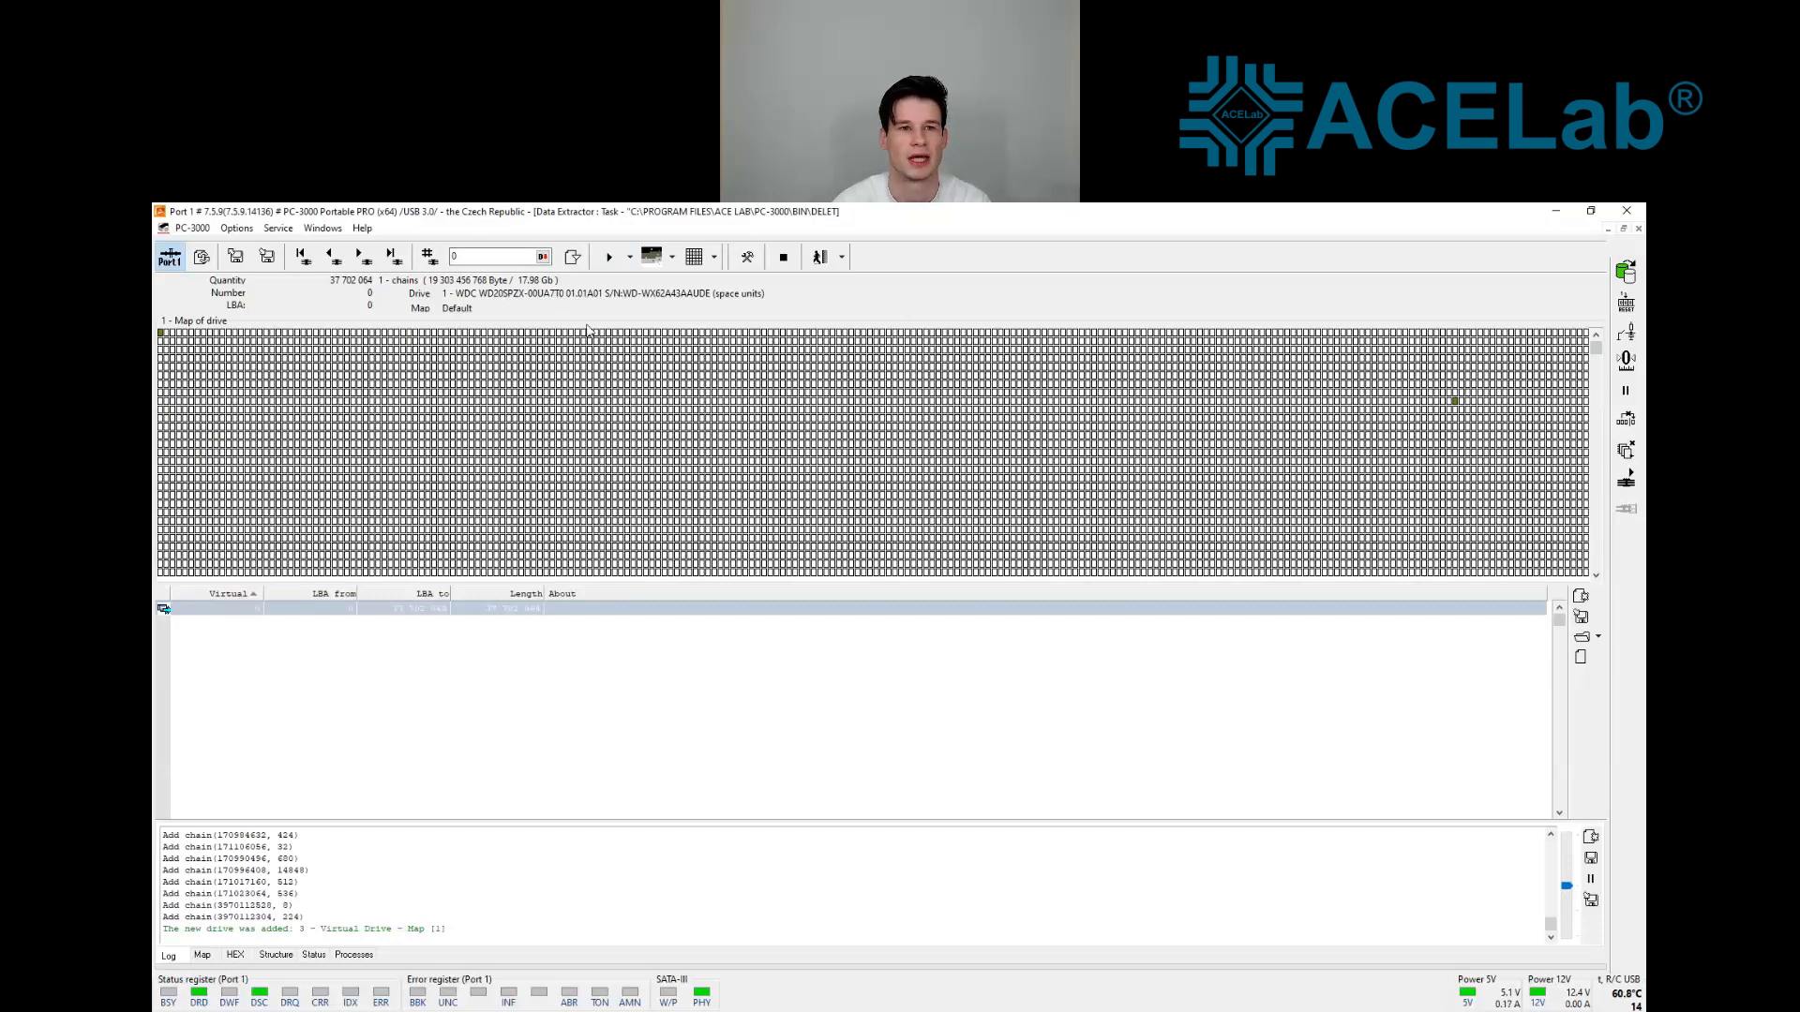
{"action": "left_click", "coordinate": [817, 258]}
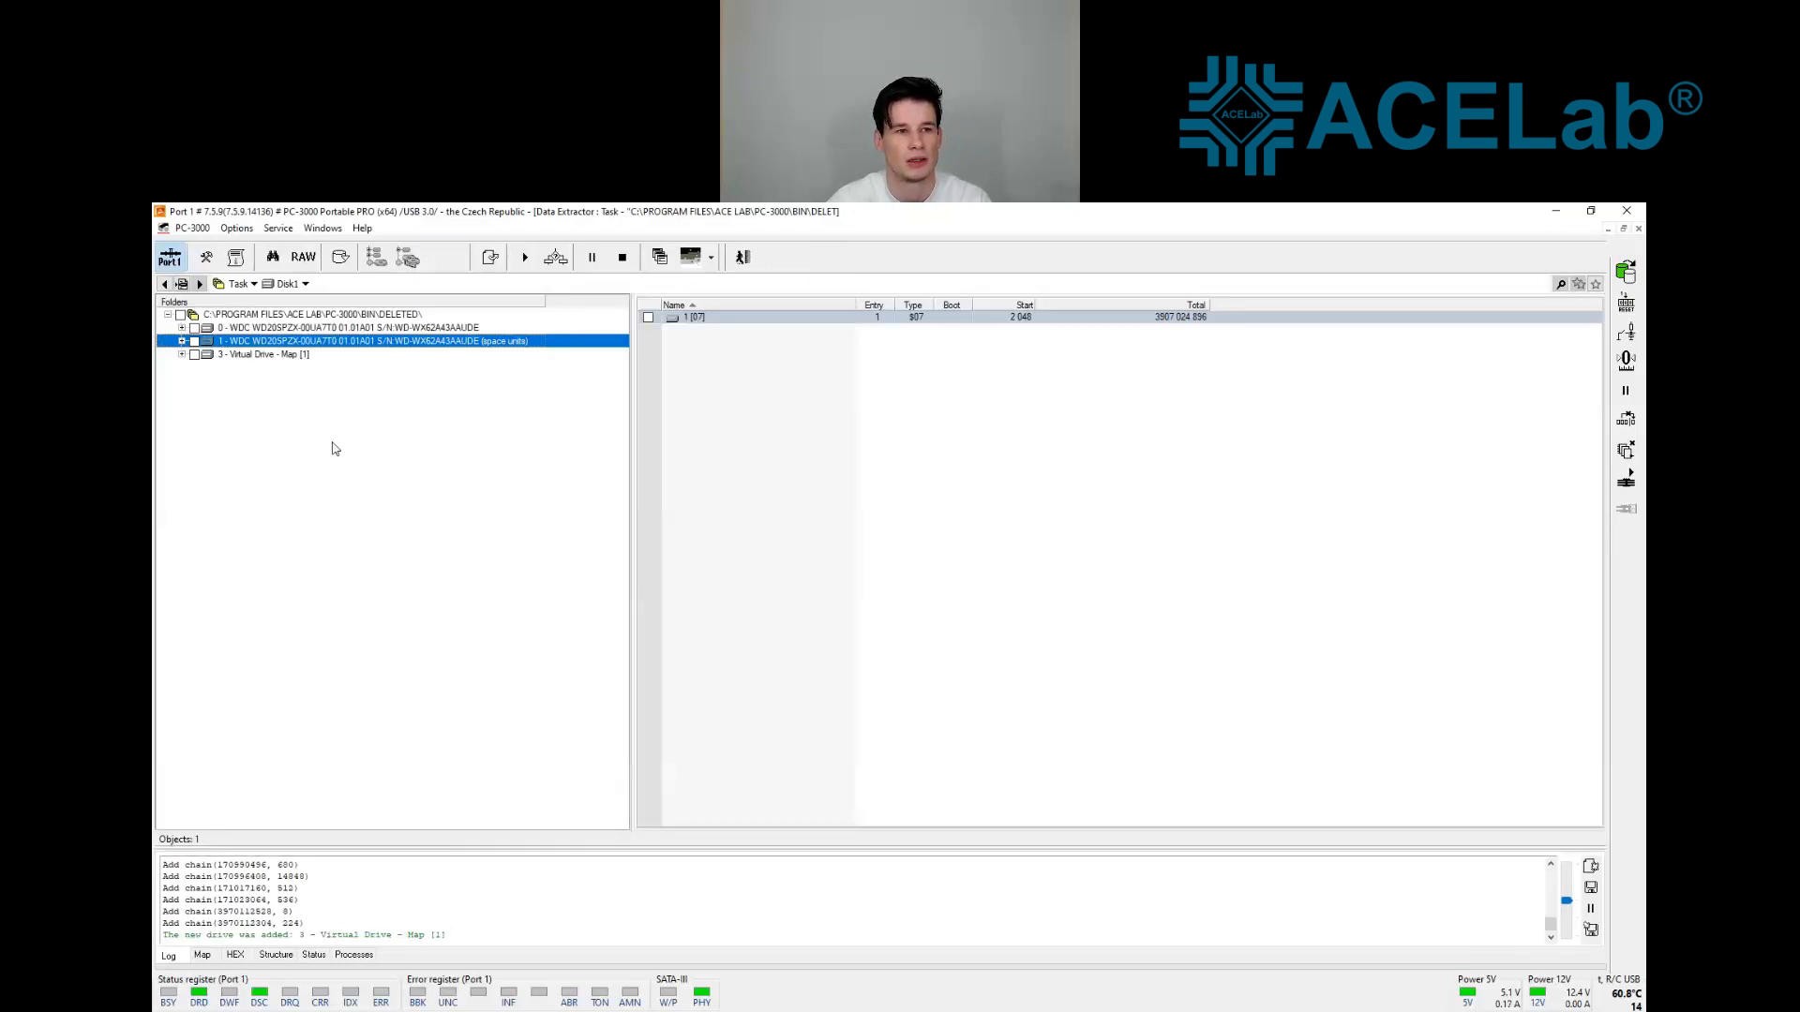
{"action": "double_click", "coordinate": [275, 342]}
{"action": "left_click", "coordinate": [267, 355]}
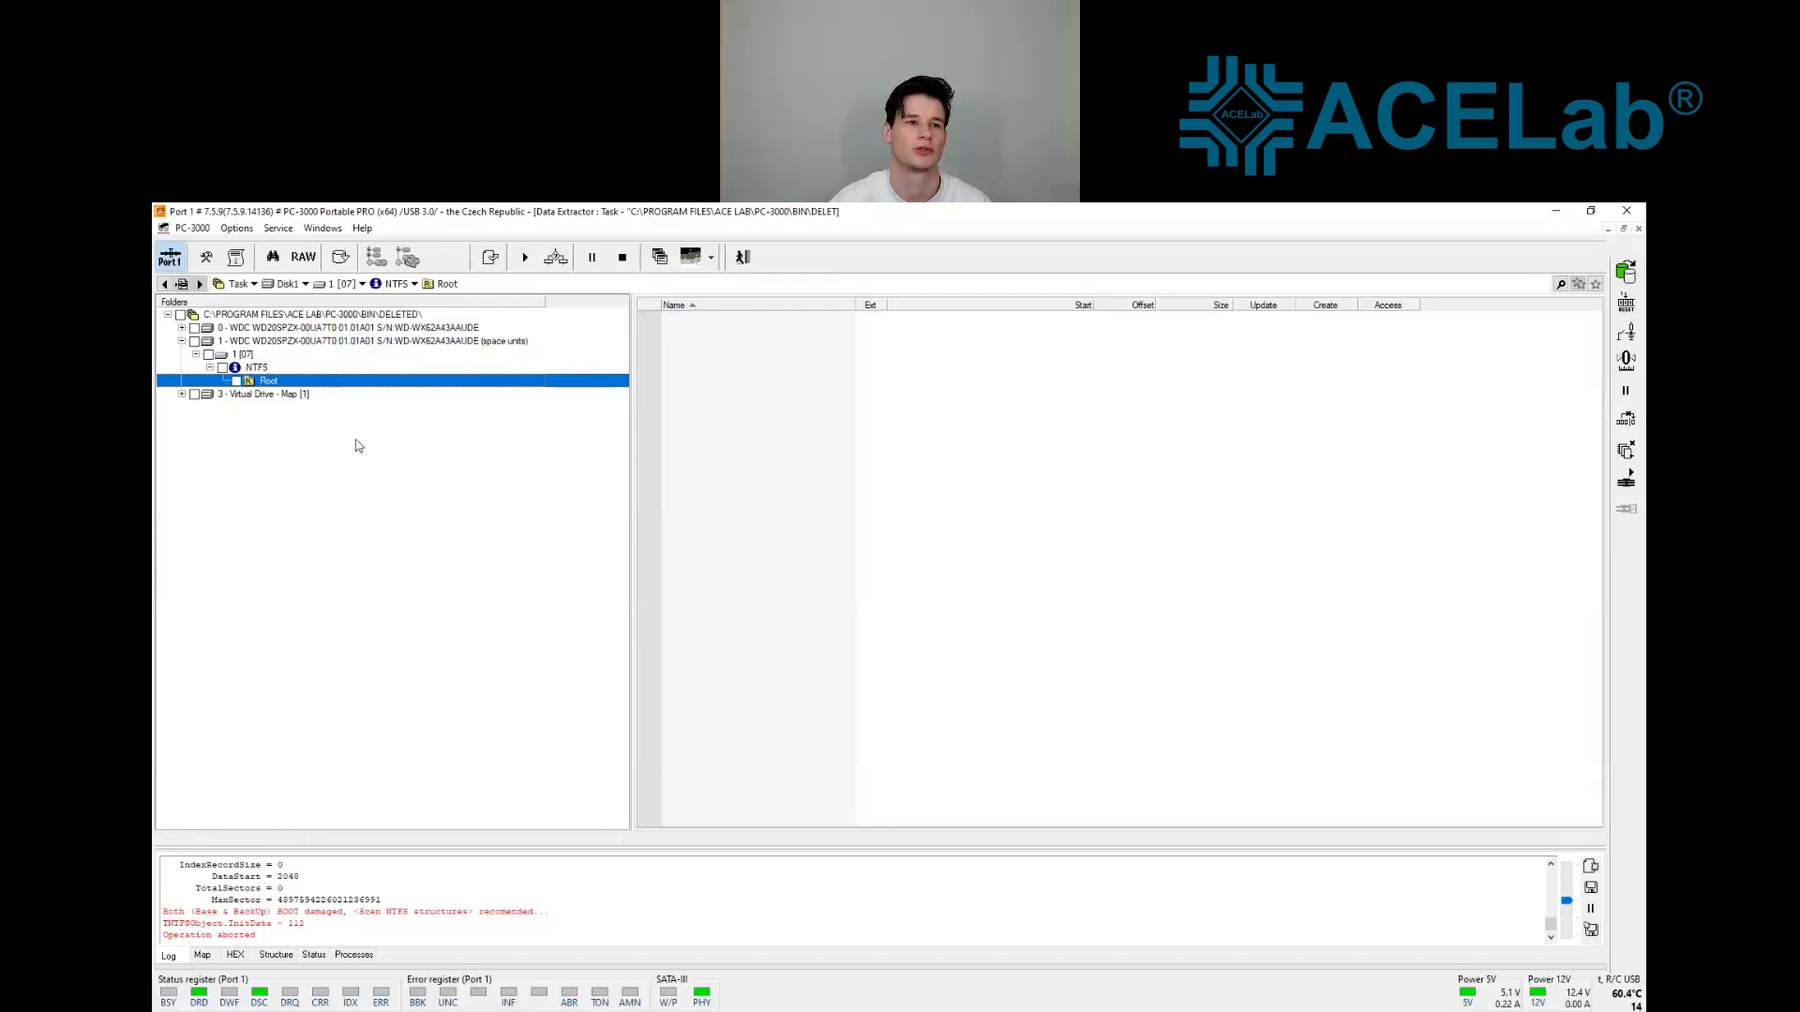
Open the Structure view of the virtual drive Map [1], showing its sector versions and the MBR structure in an enlarged lower pane
{"action": "left_click", "coordinate": [264, 397]}
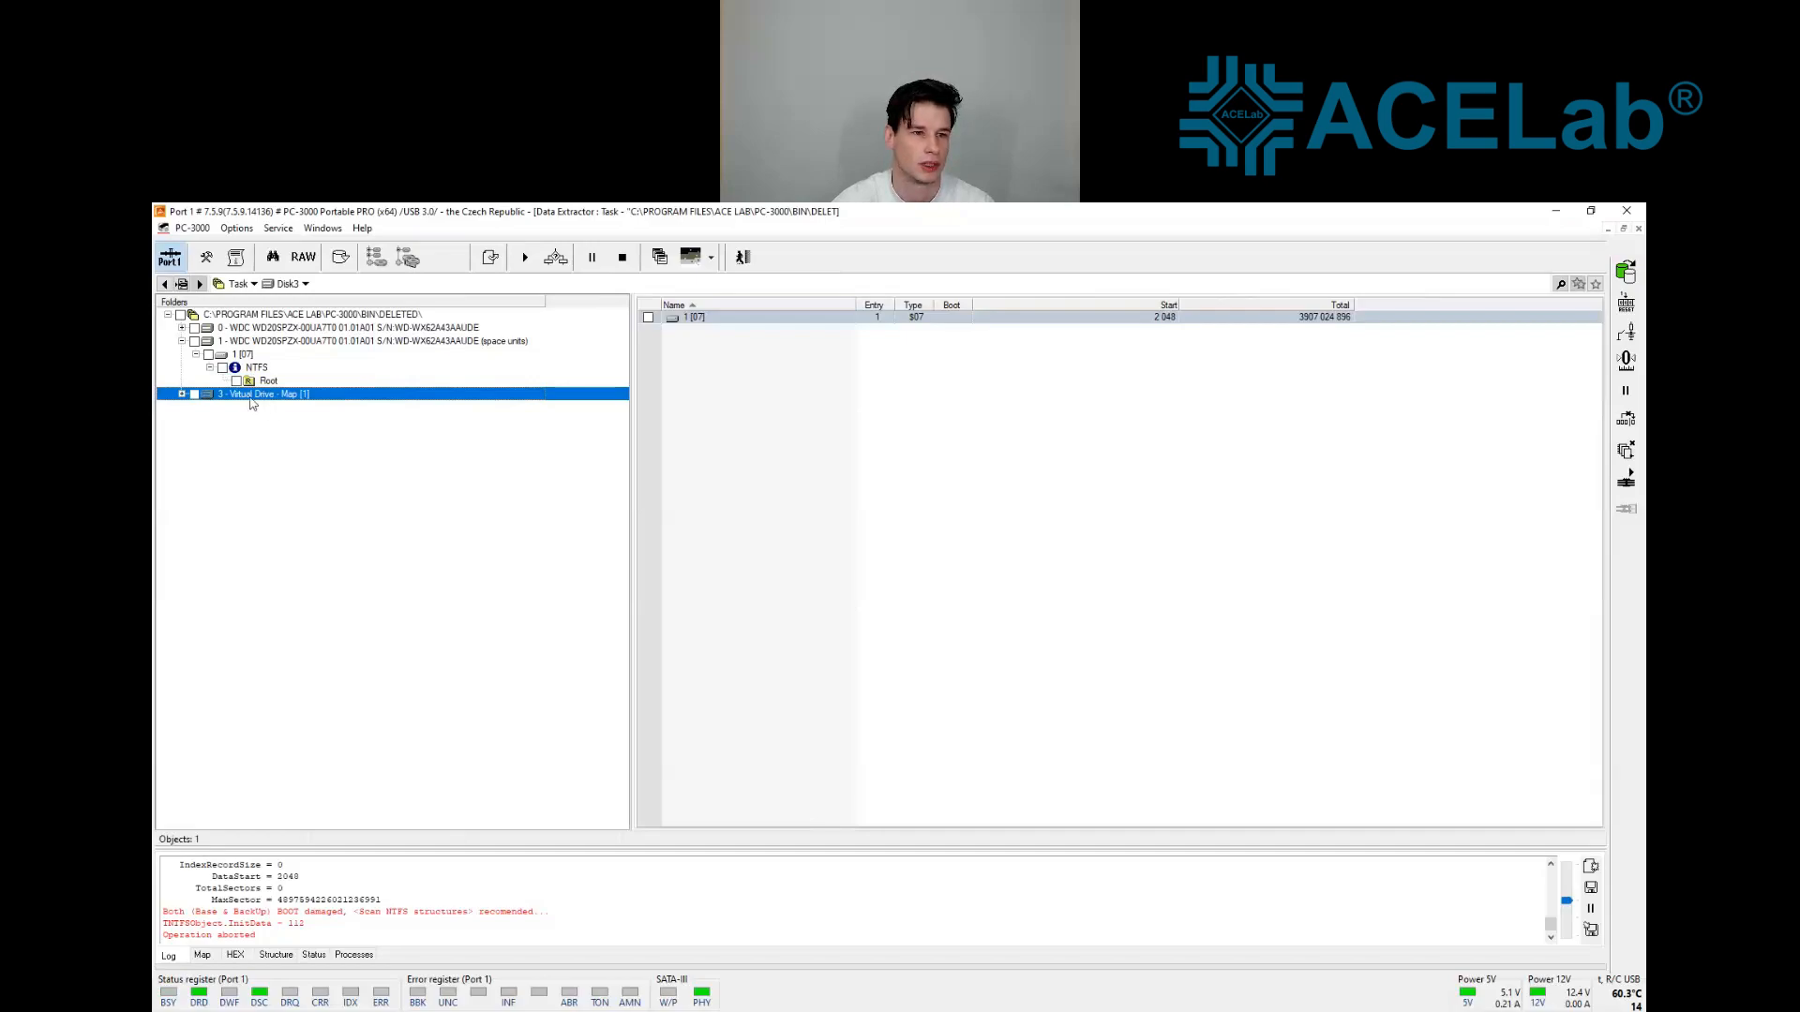
{"action": "right_click", "coordinate": [252, 403]}
{"action": "left_click", "coordinate": [283, 504]}
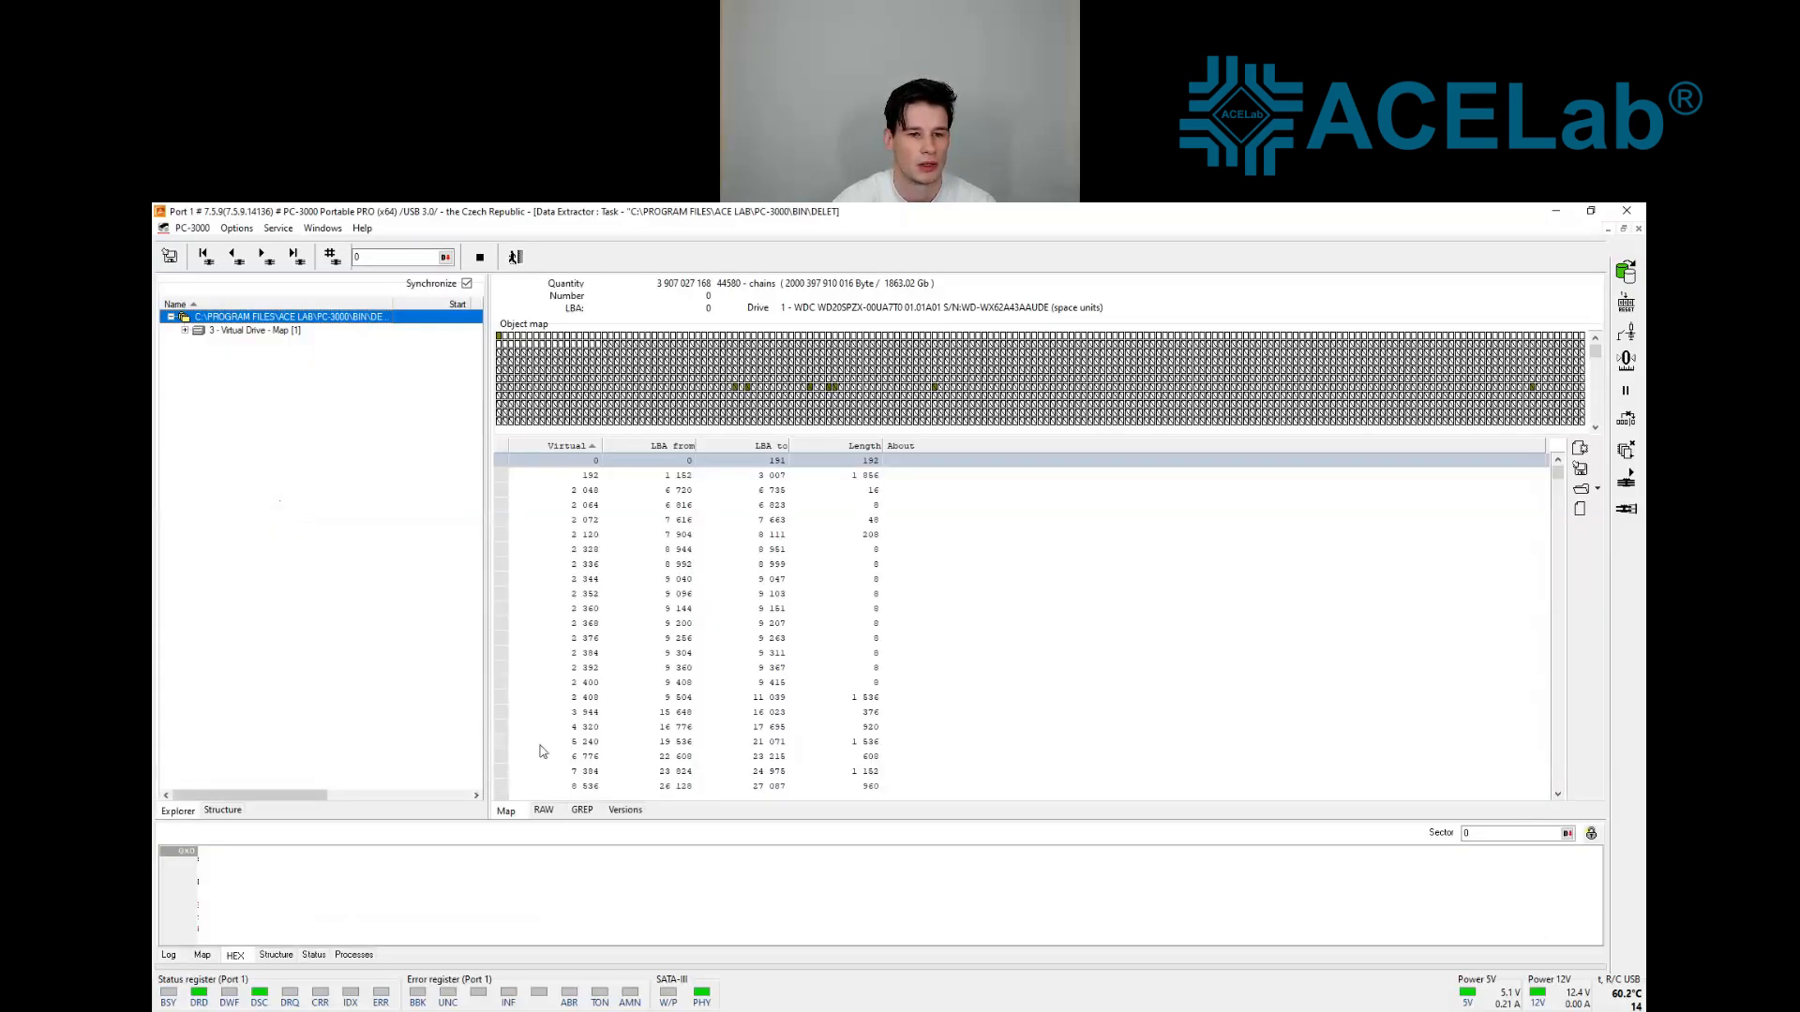
{"action": "left_click", "coordinate": [622, 811]}
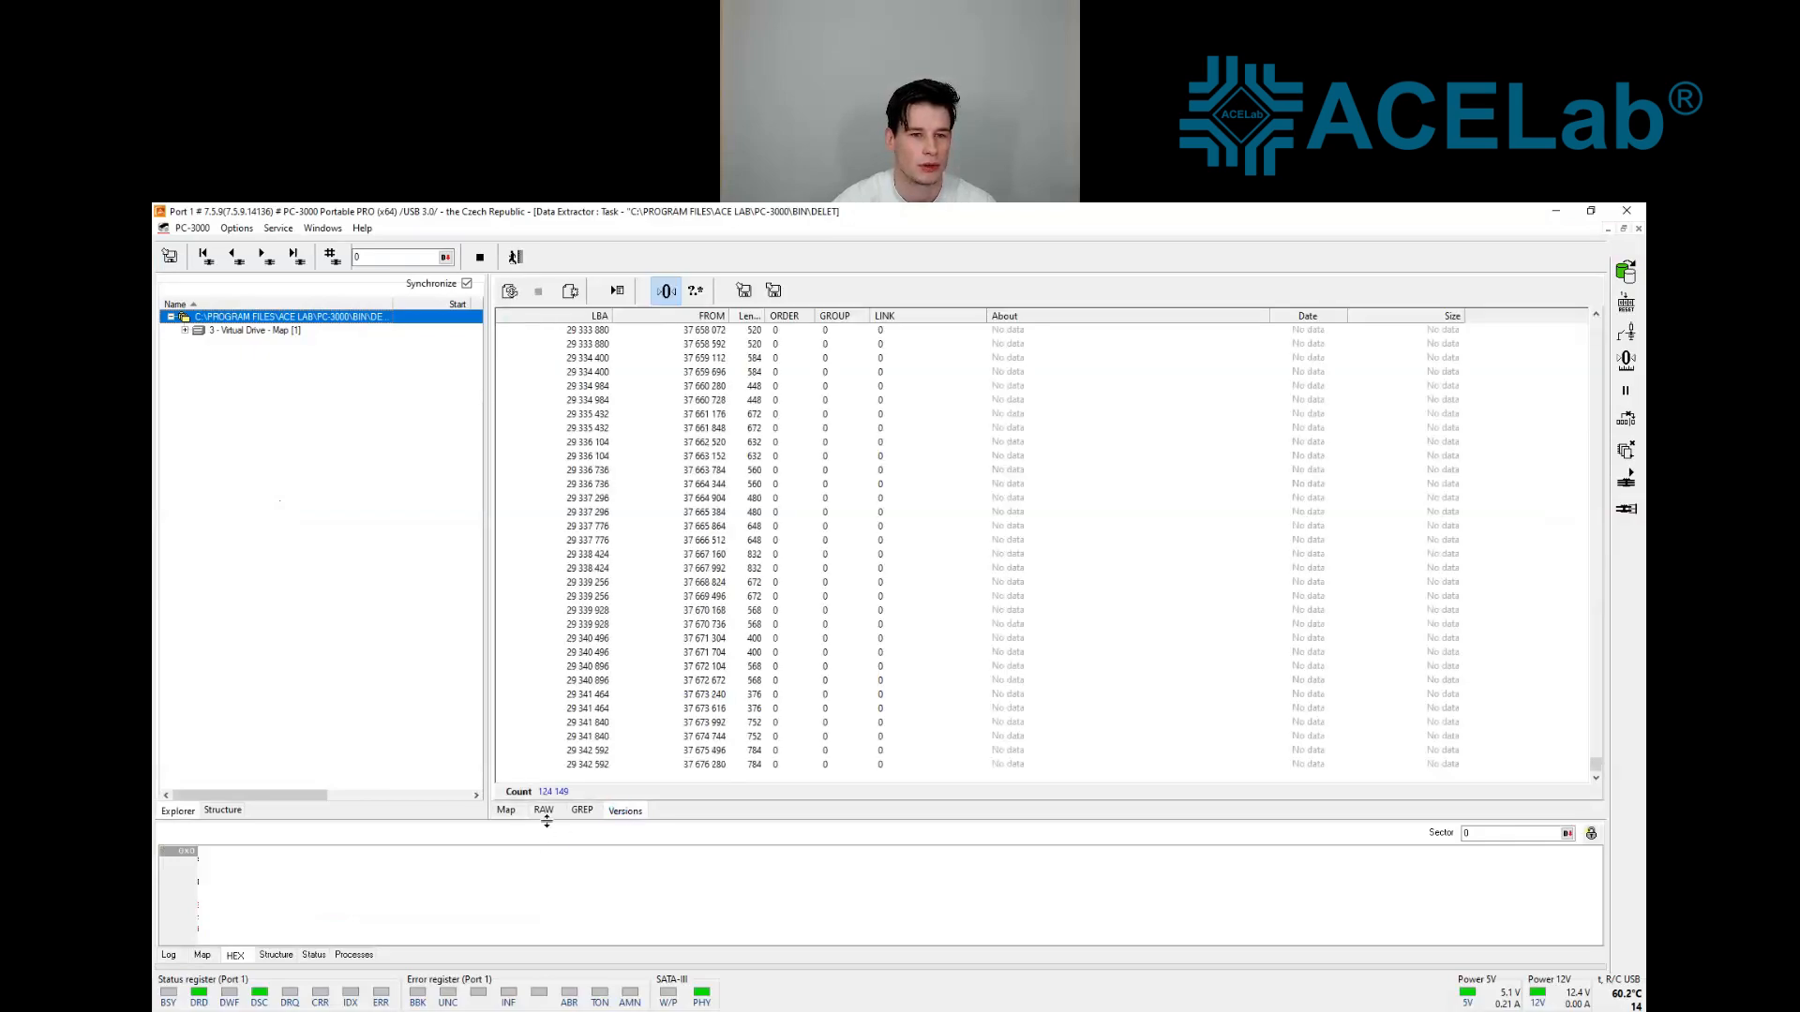
{"action": "left_click_drag", "start_coordinate": [542, 823], "coordinate": [550, 663]}
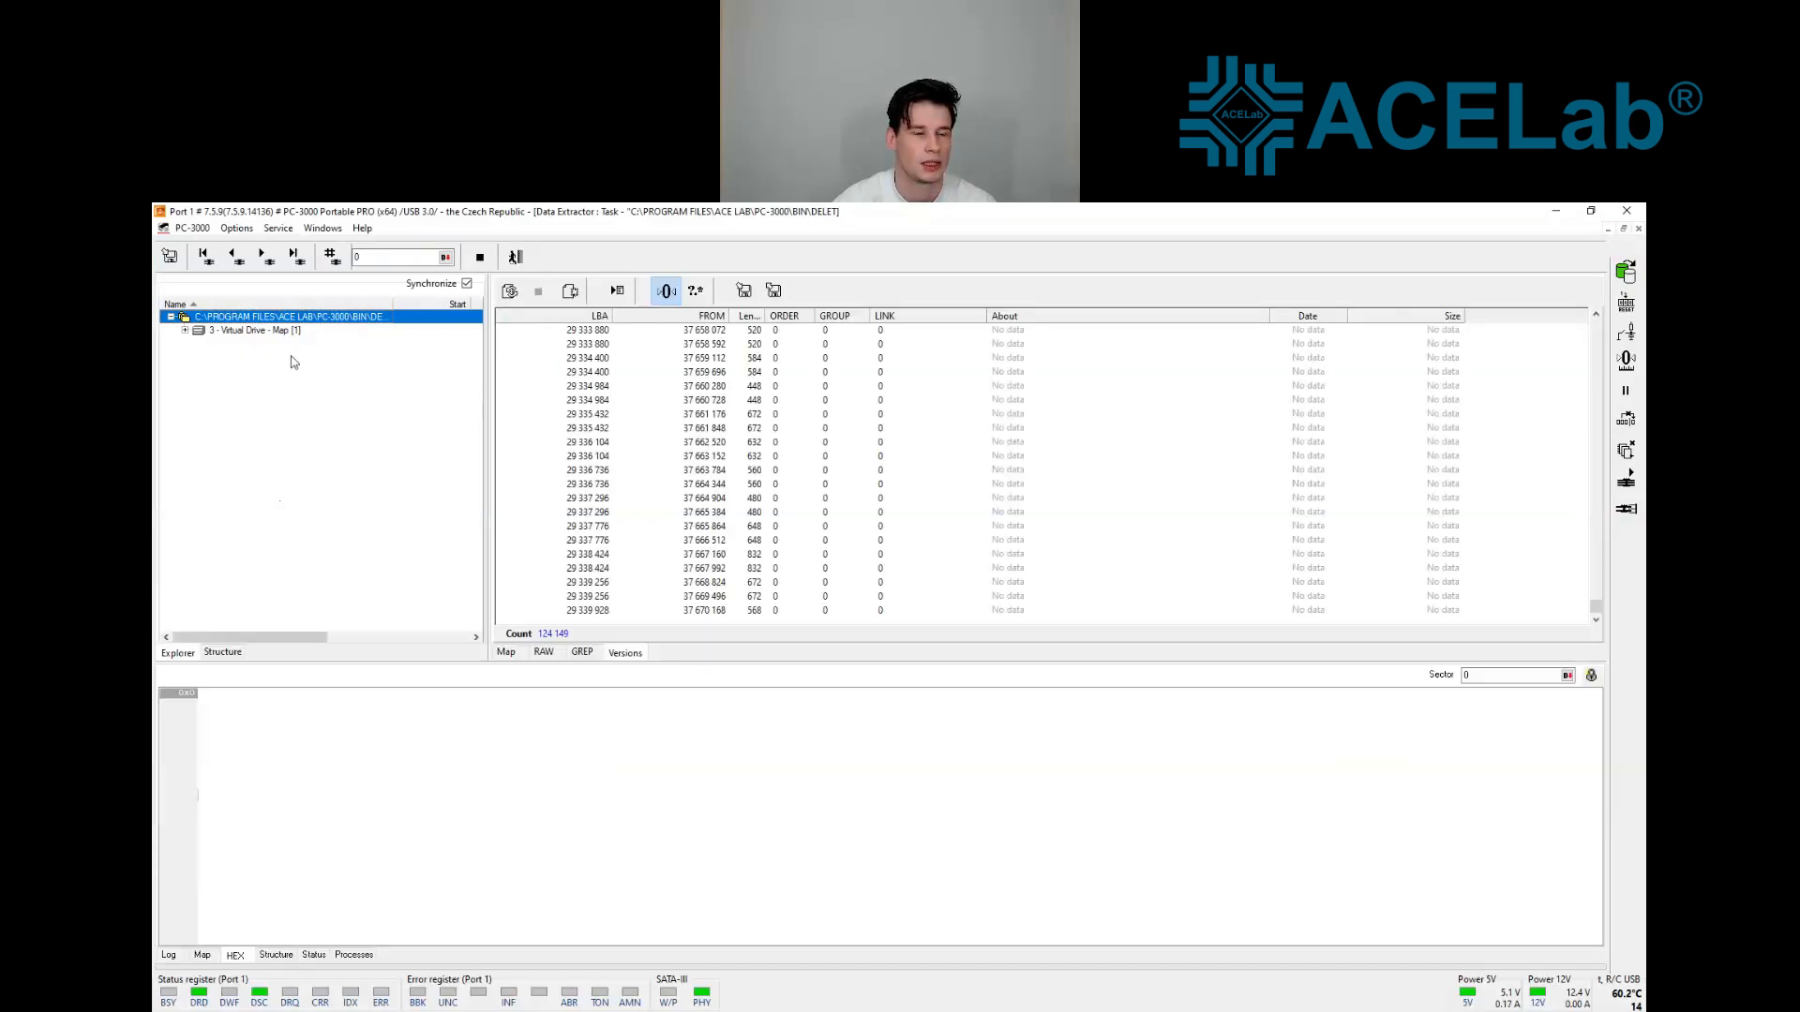
{"action": "left_click", "coordinate": [260, 333]}
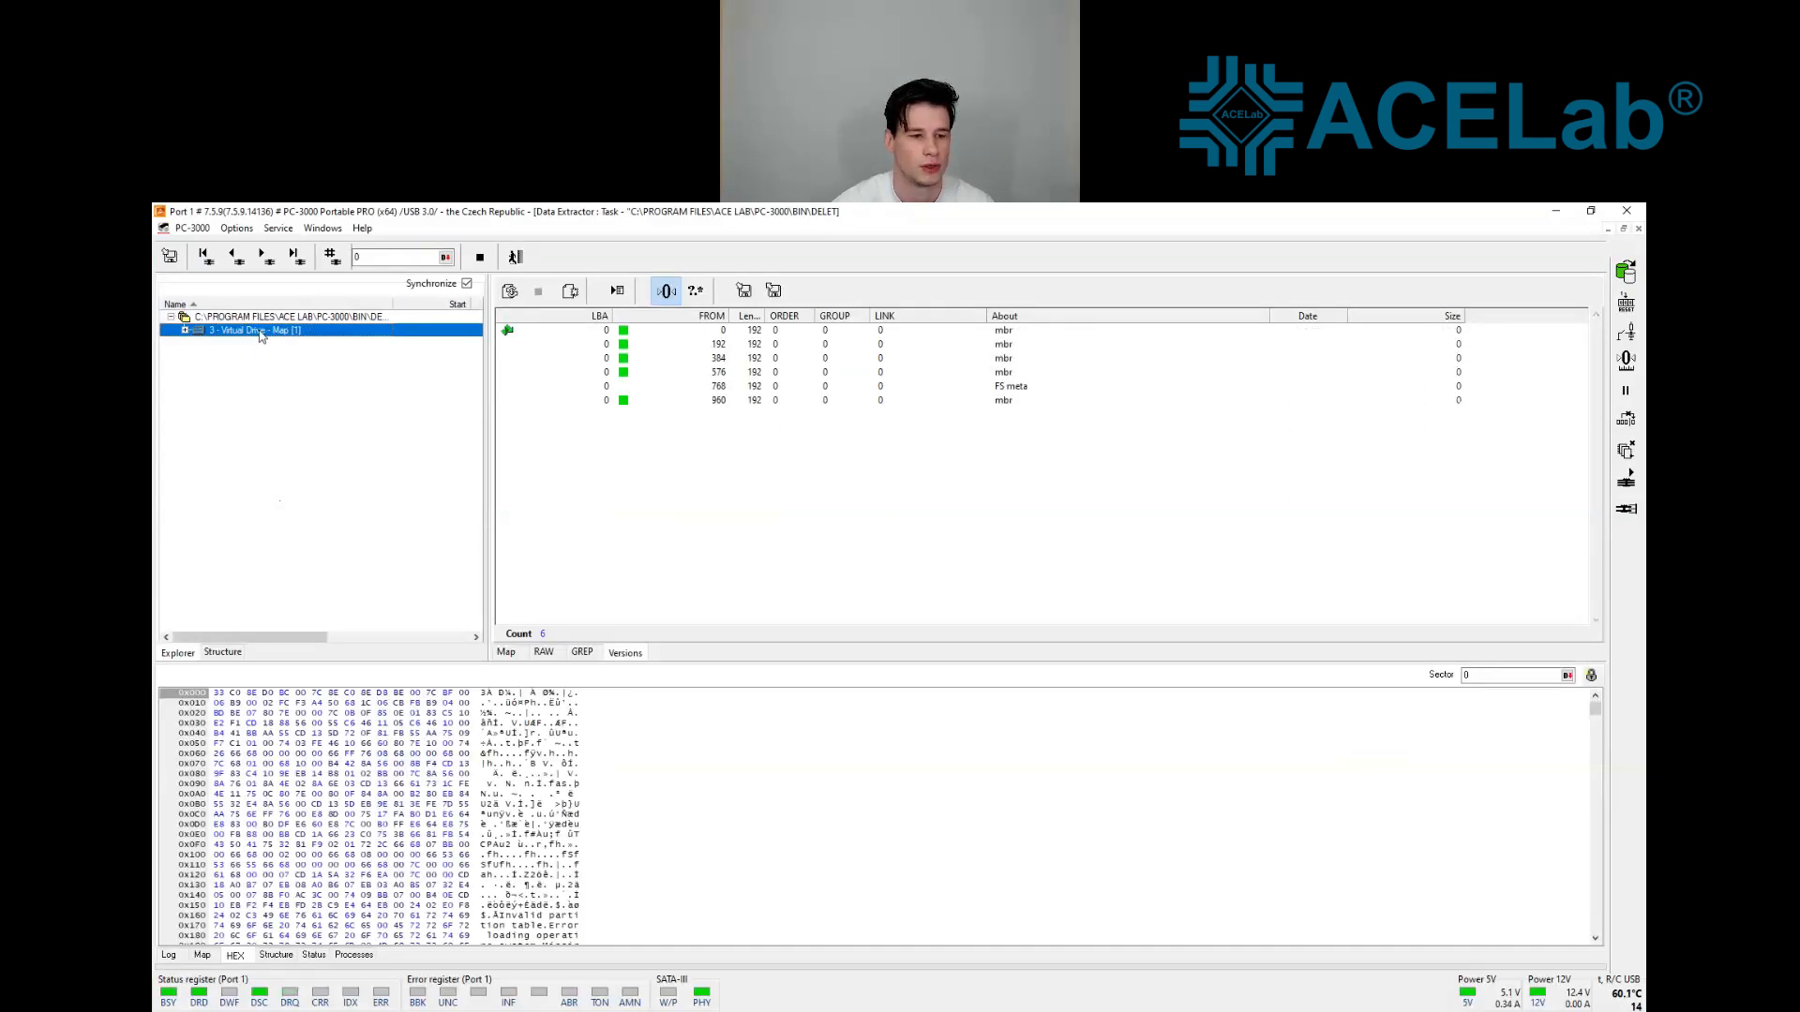
{"action": "left_click", "coordinate": [277, 955]}
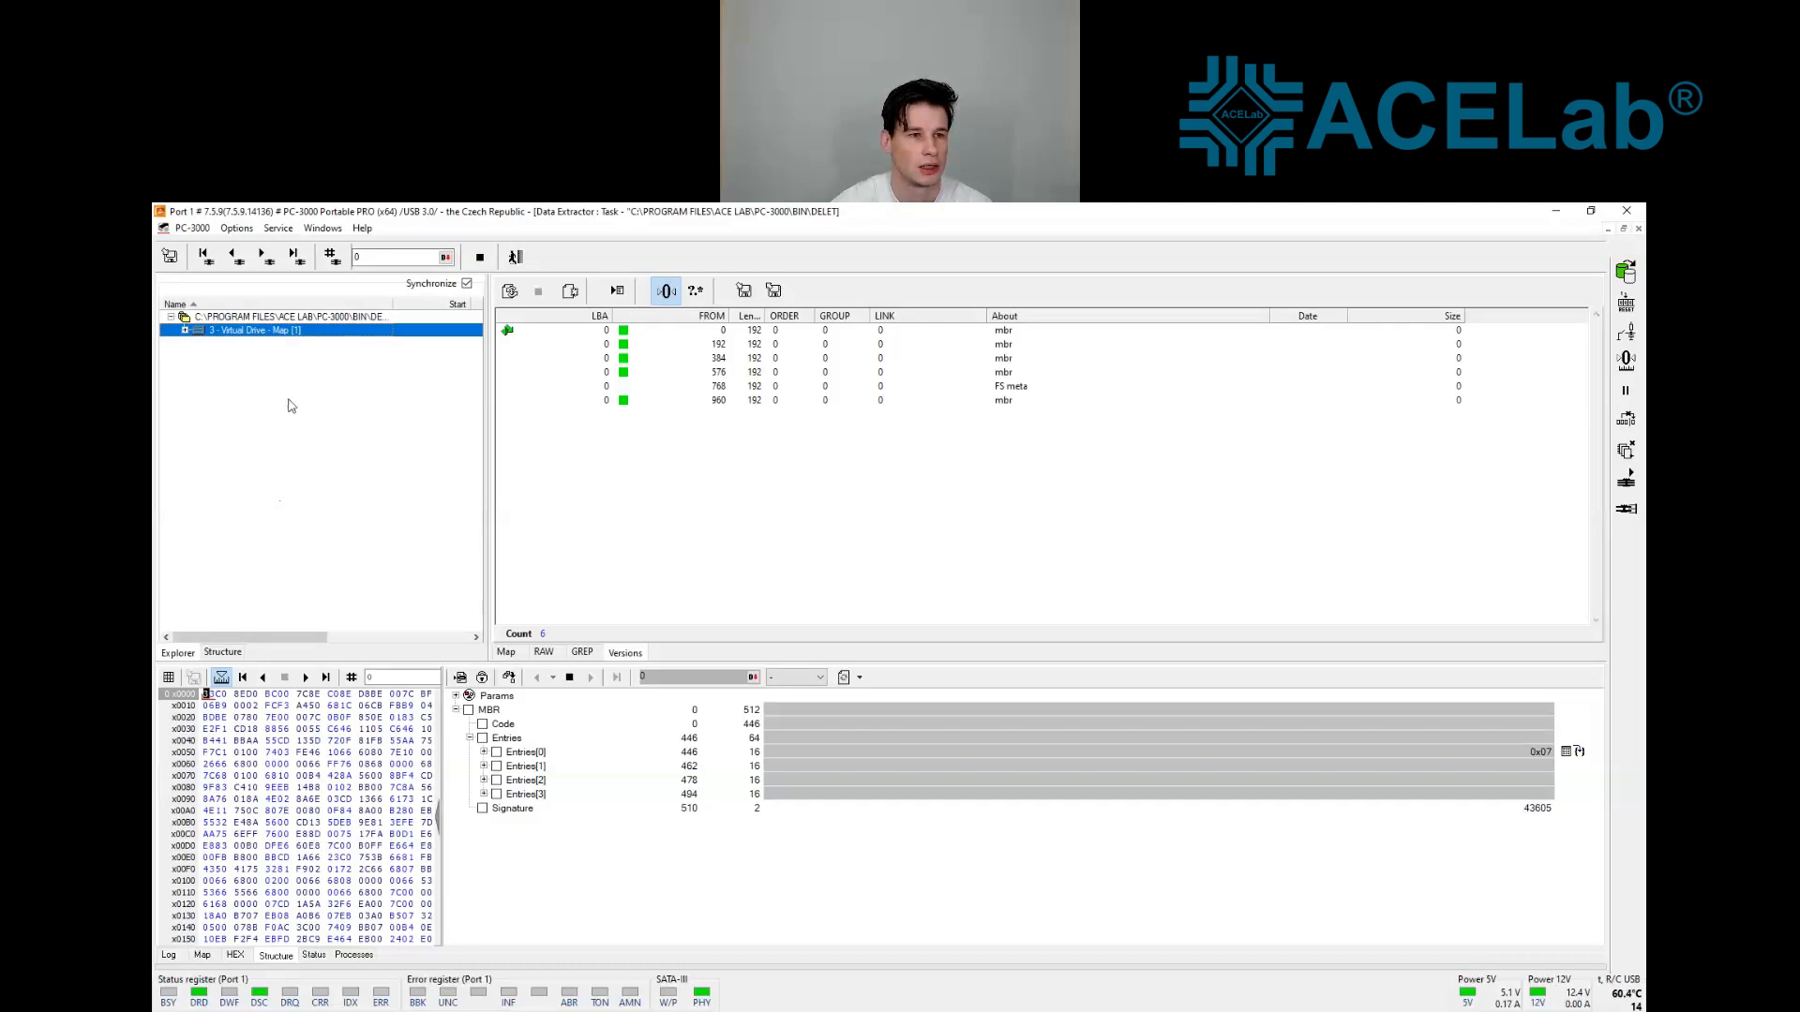
Expand the virtual drive down to the NTFS file system of its partition and display the boot sector versions
{"action": "double_click", "coordinate": [279, 334]}
{"action": "left_click", "coordinate": [265, 344]}
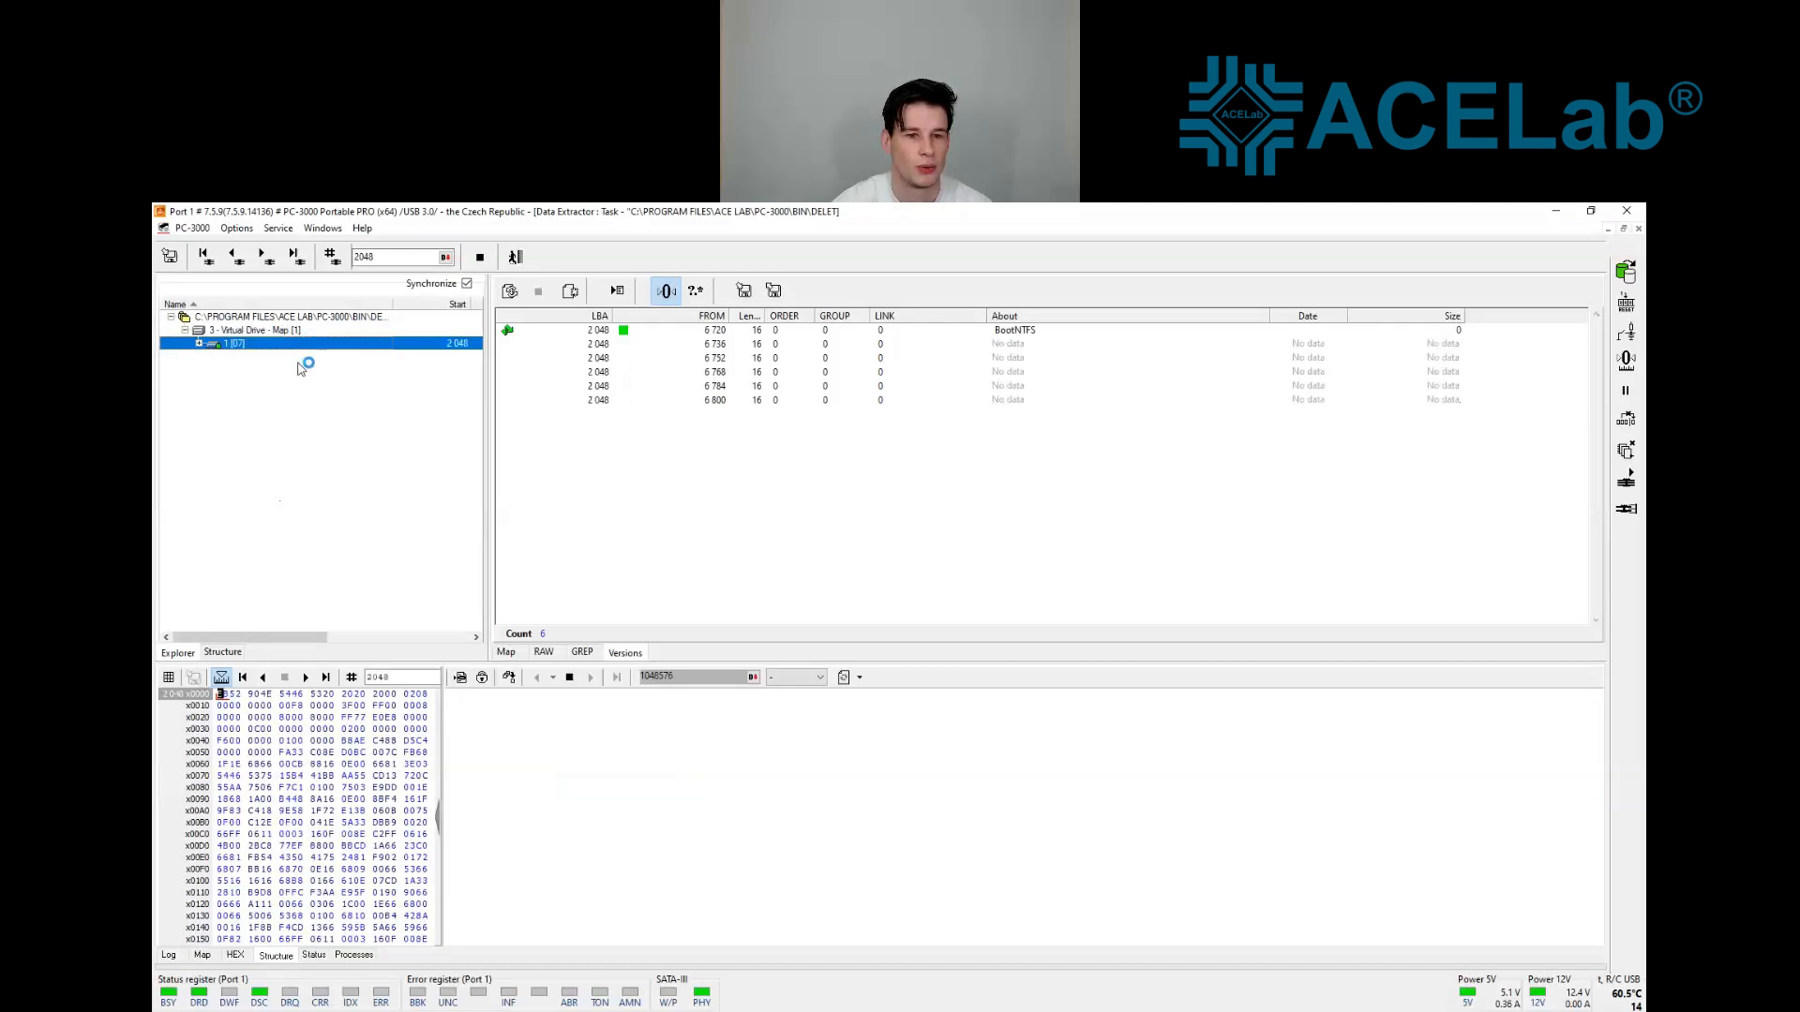
{"action": "double_click", "coordinate": [231, 346]}
{"action": "left_click", "coordinate": [248, 360]}
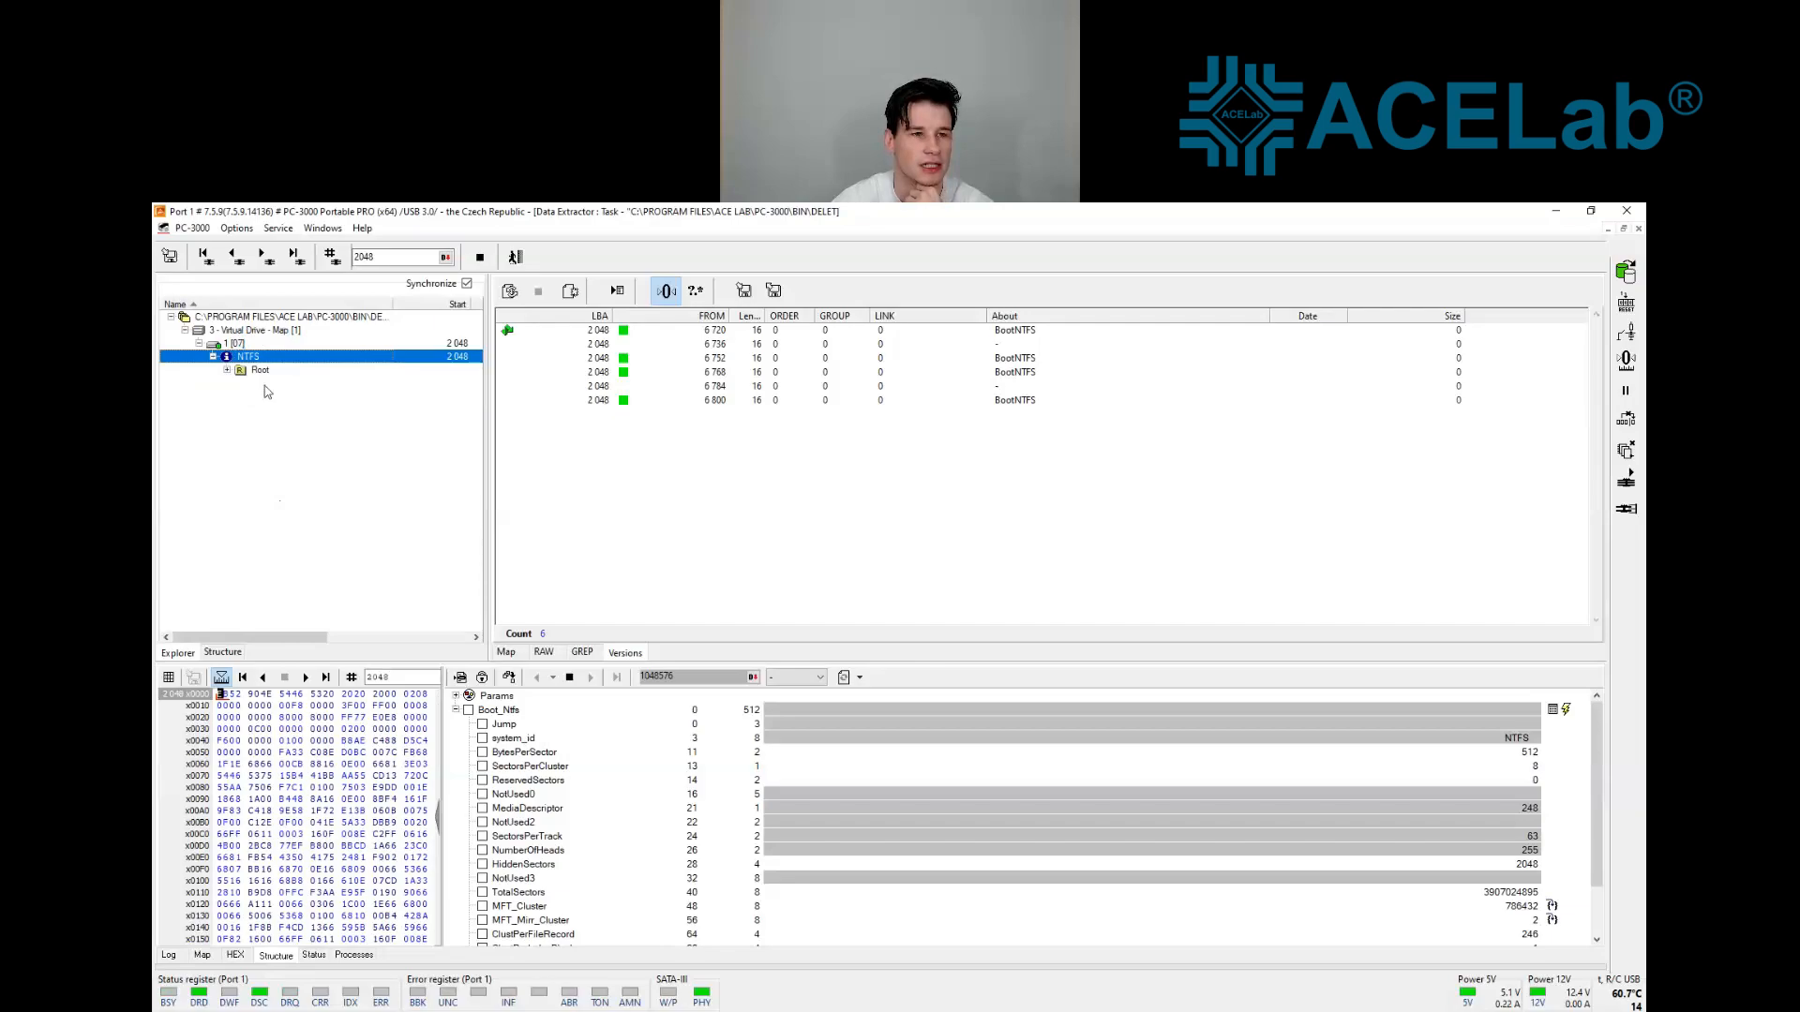
Examine the MFT records under $MFT0 in the MetaData folder of the NTFS root
{"action": "left_click", "coordinate": [261, 378]}
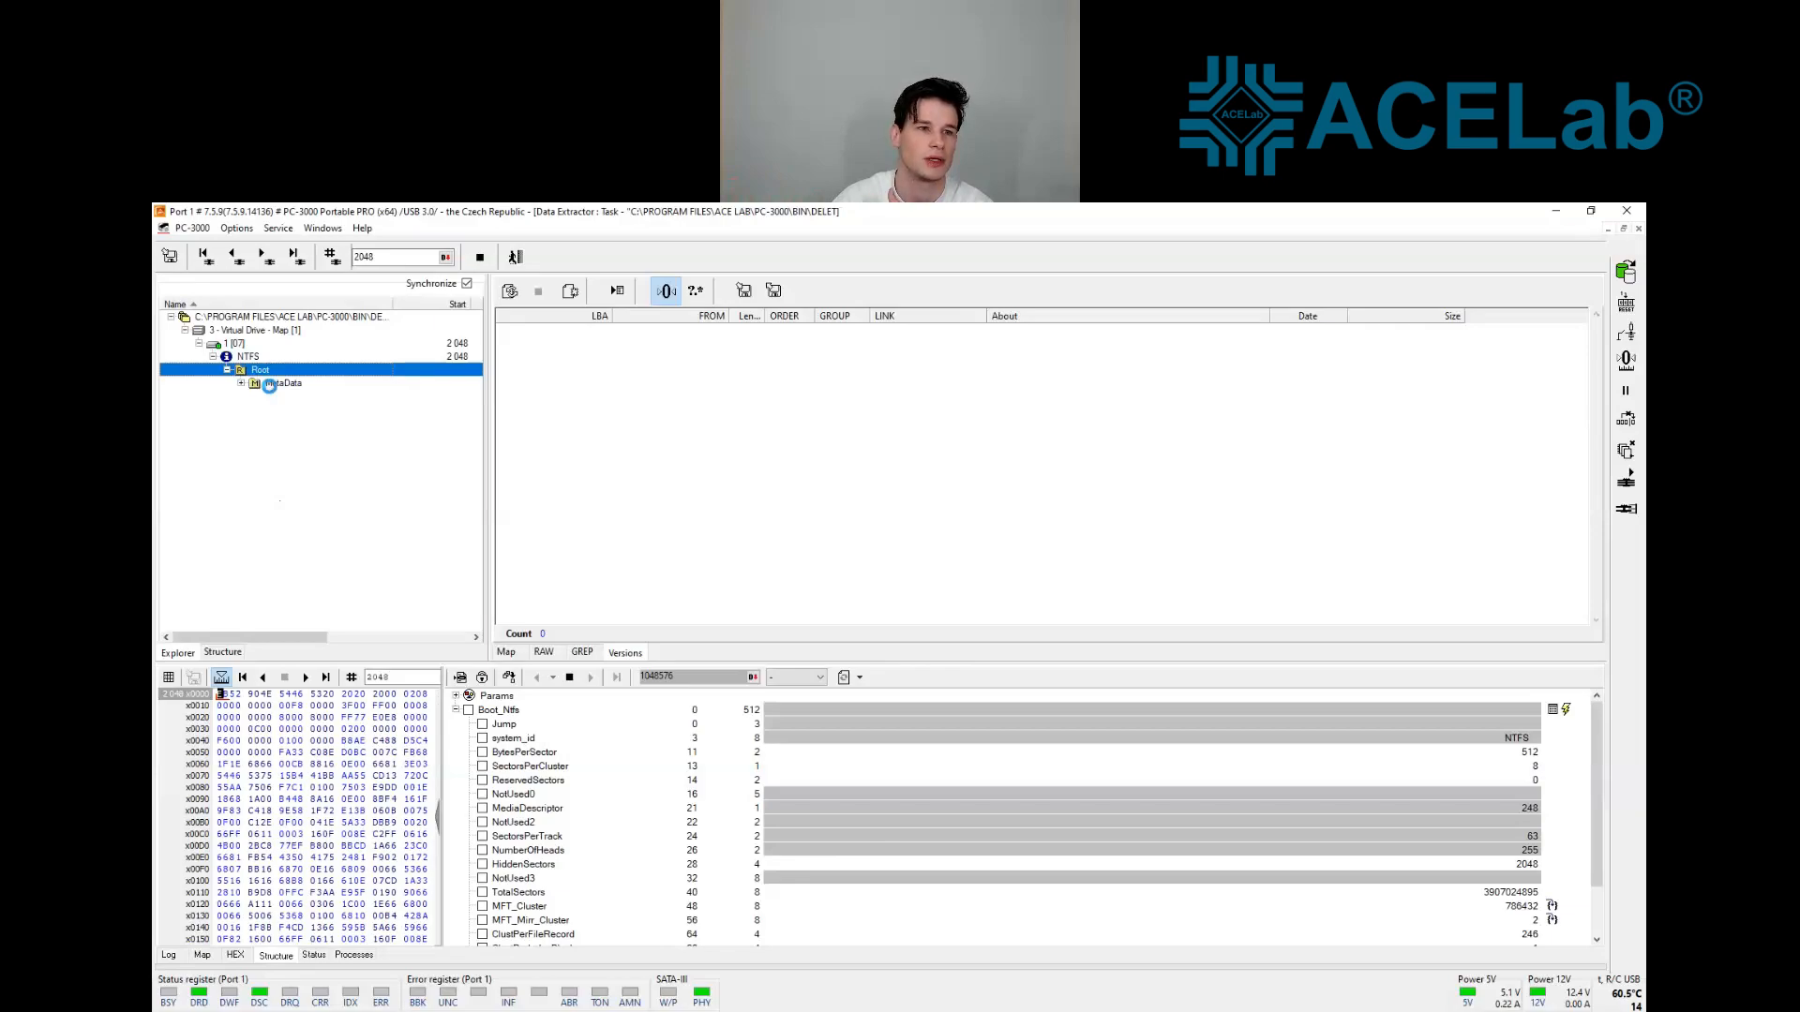
{"action": "left_click", "coordinate": [273, 385]}
{"action": "left_click", "coordinate": [298, 398]}
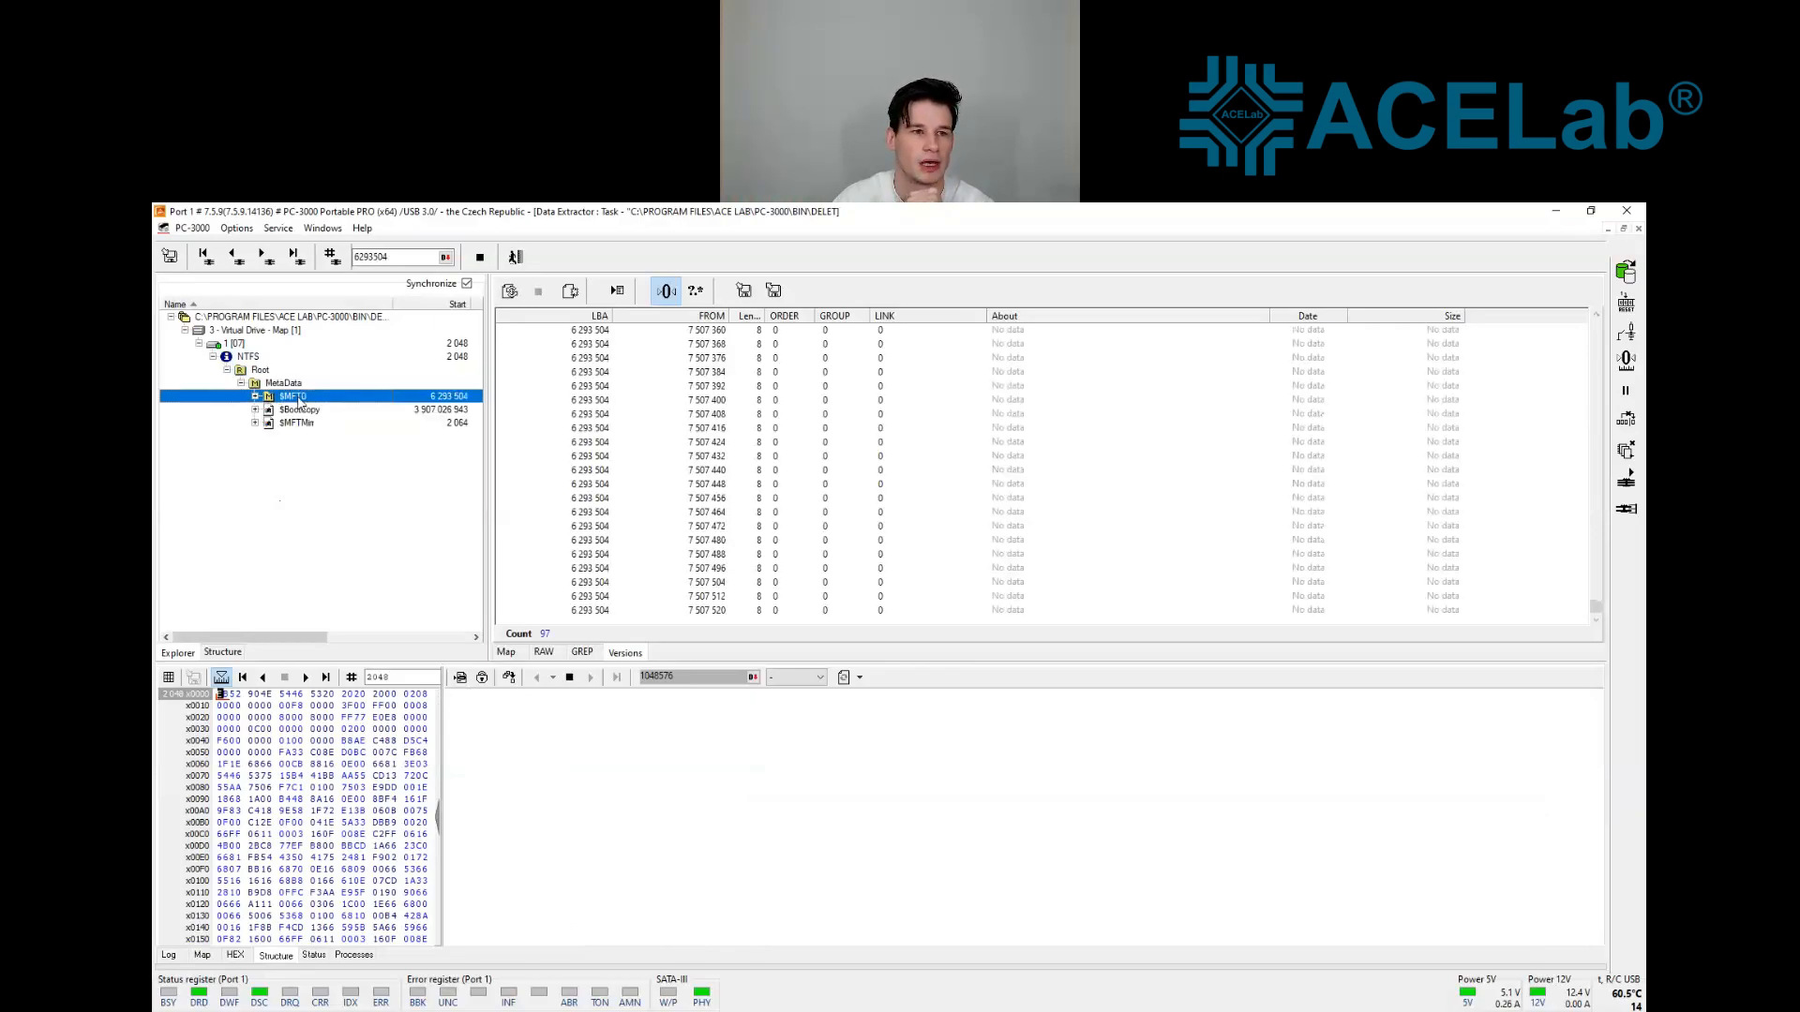
{"action": "double_click", "coordinate": [298, 397]}
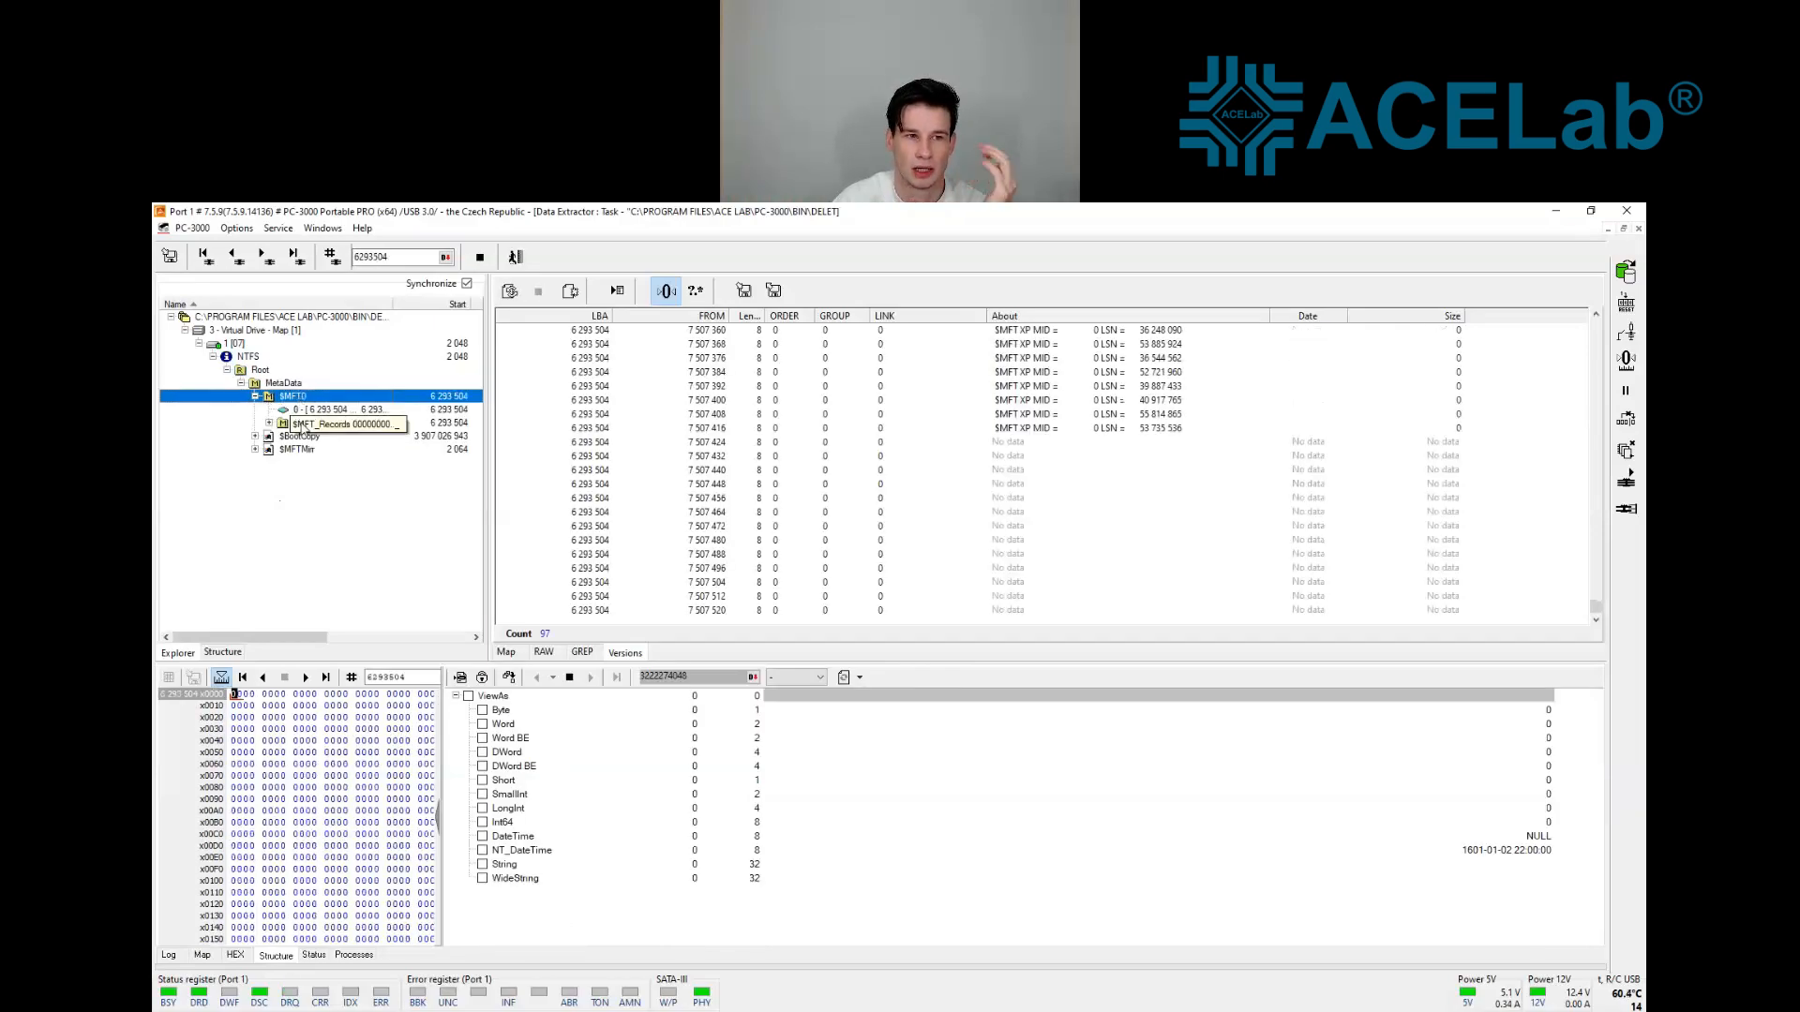
{"action": "double_click", "coordinate": [326, 423]}
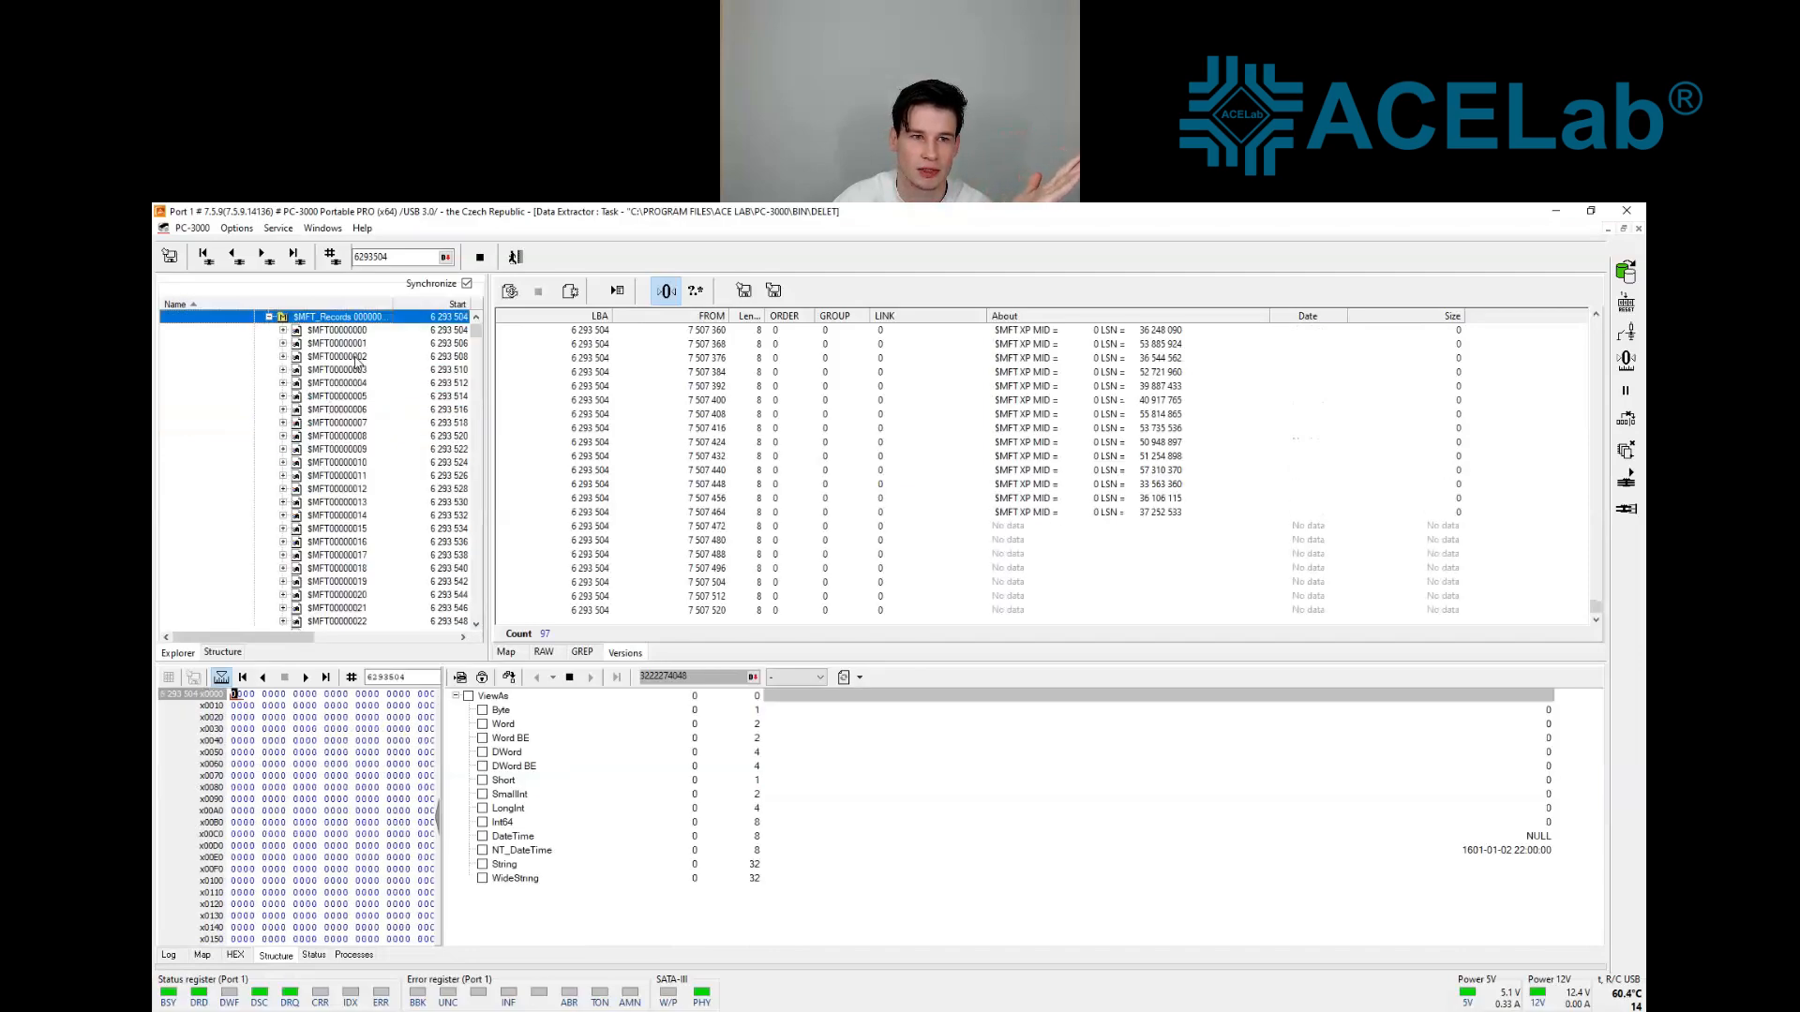
{"action": "scroll", "coordinate": [346, 384], "scroll_direction": "down", "scroll_amount": 20}
{"action": "scroll", "coordinate": [357, 363], "scroll_direction": "down", "scroll_amount": 20}
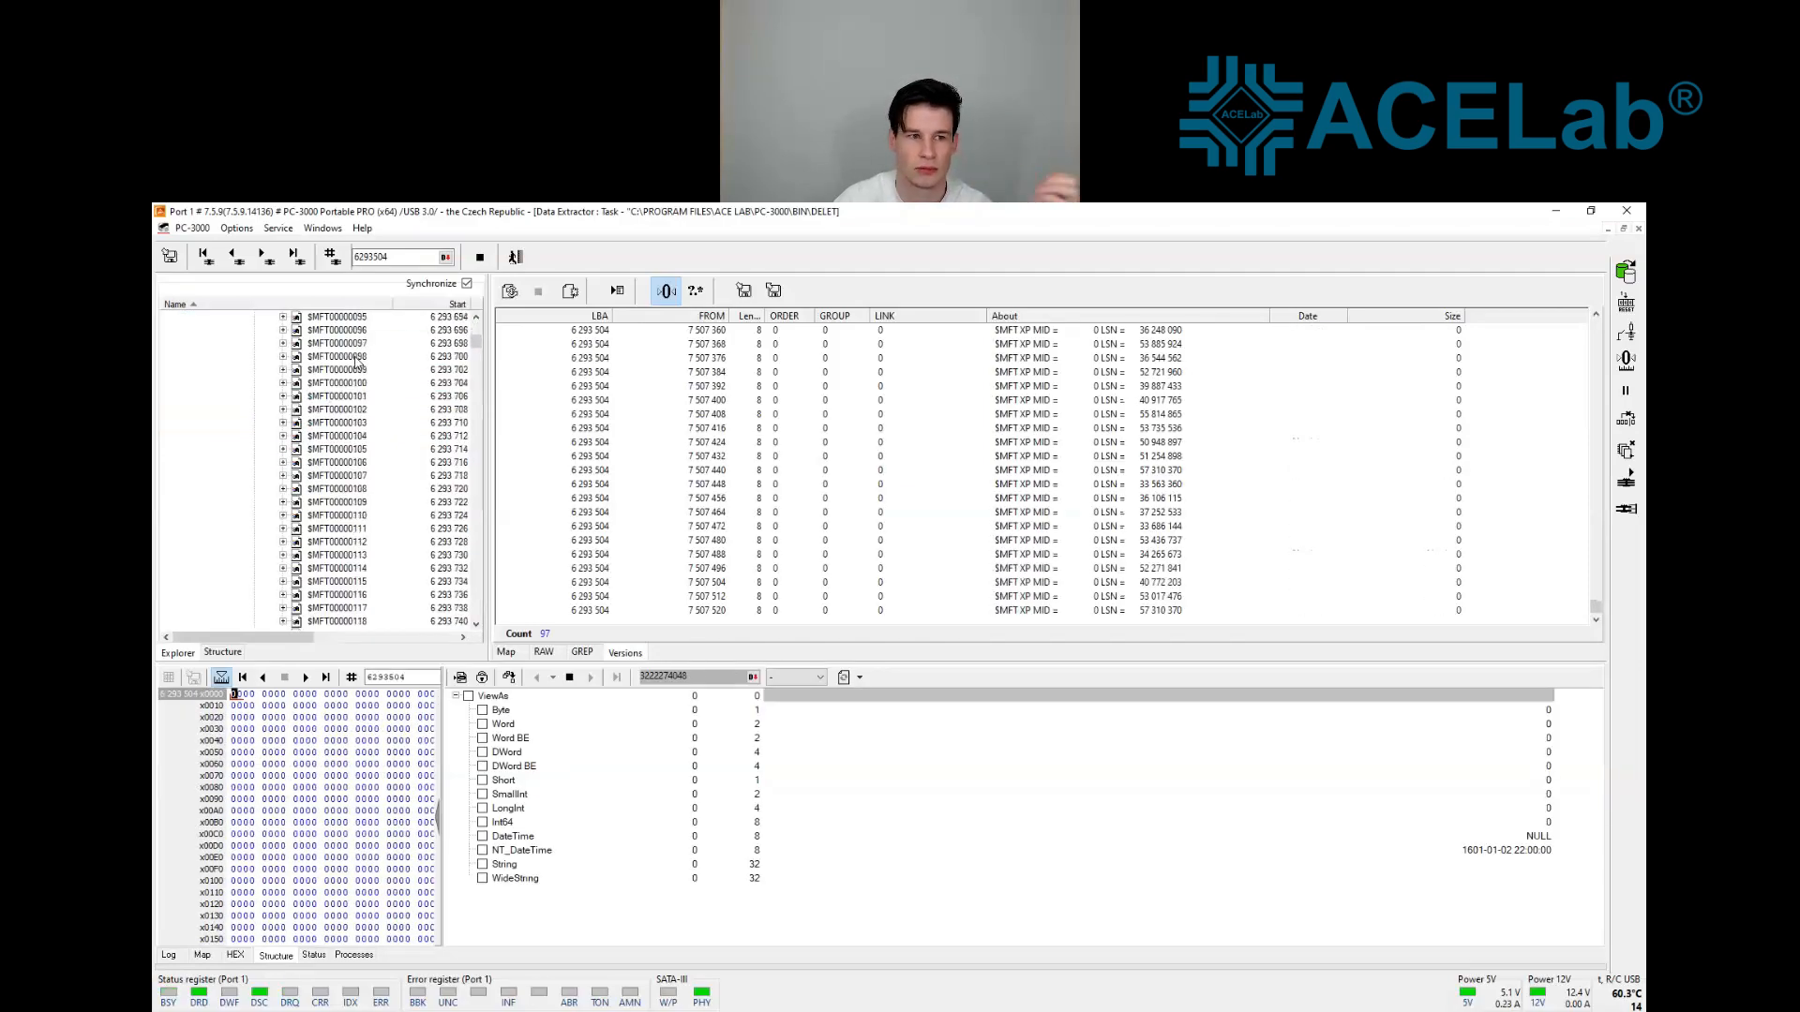
{"action": "scroll", "coordinate": [357, 363], "scroll_direction": "down", "scroll_amount": 9}
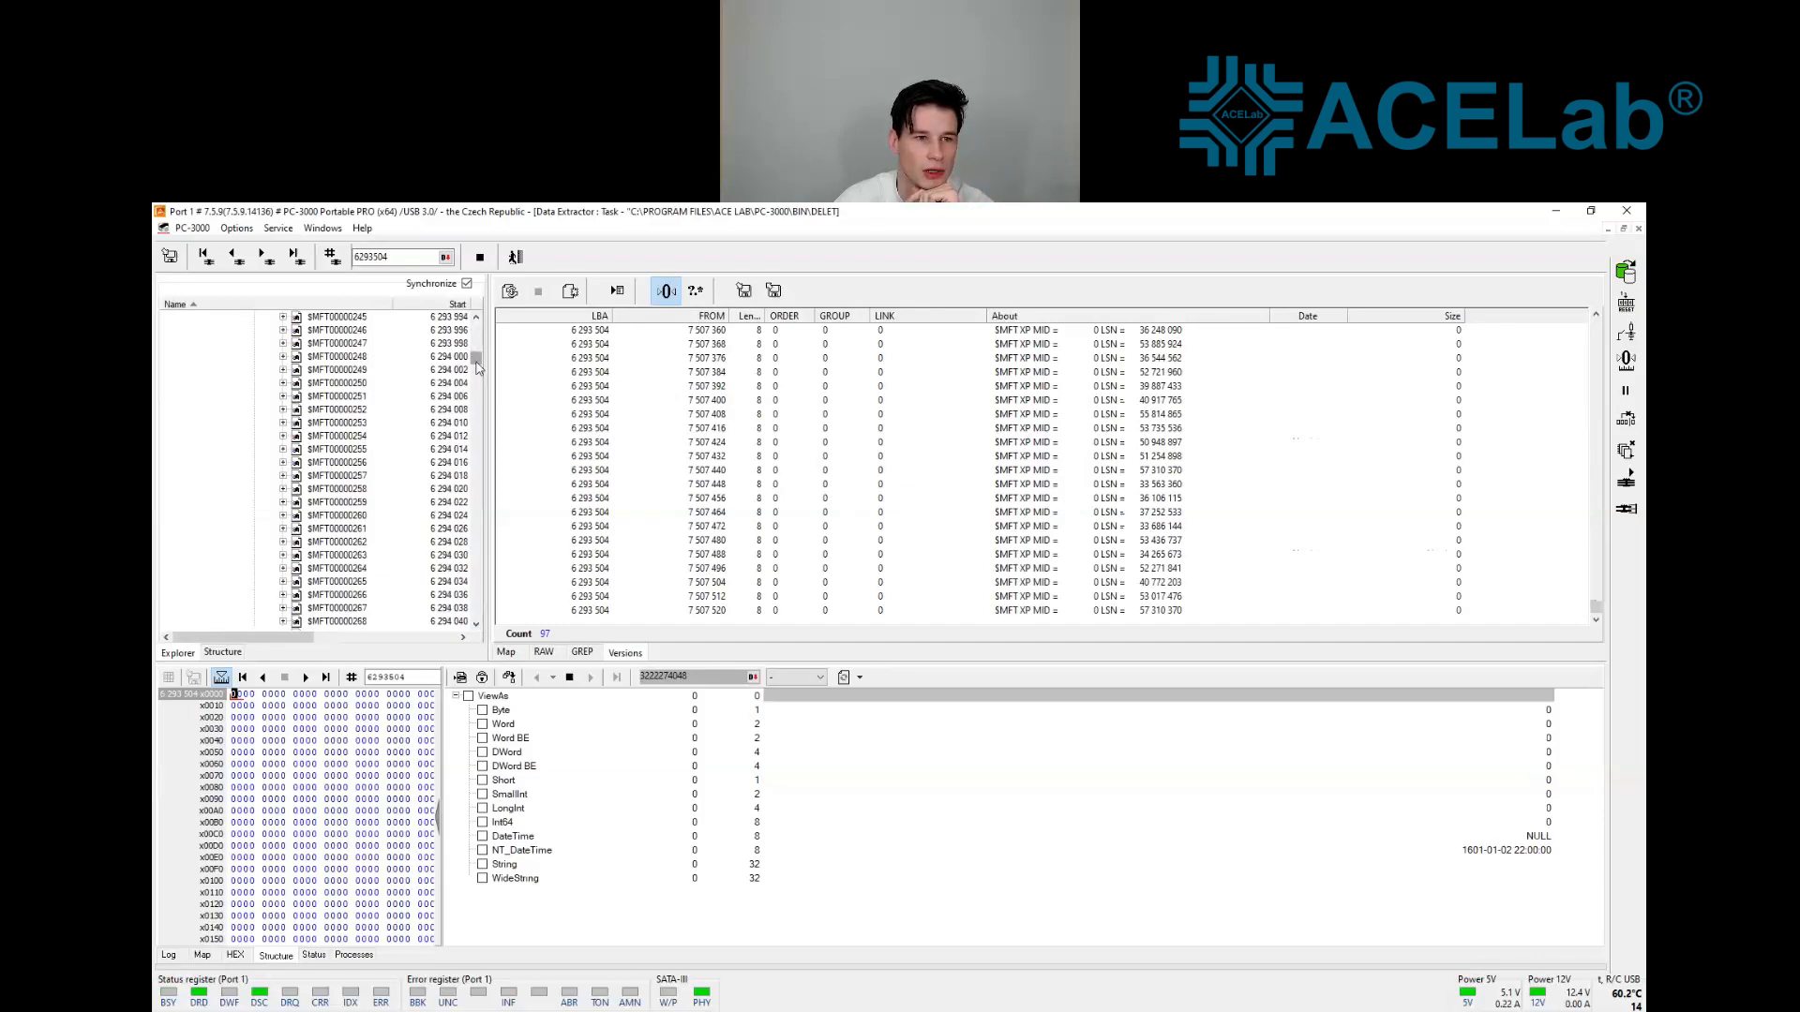
{"action": "mouse_move", "coordinate": [476, 354]}
{"action": "left_mouse_down"}
{"action": "mouse_move", "coordinate": [477, 573]}
{"action": "mouse_move", "coordinate": [477, 327]}
{"action": "left_mouse_up"}
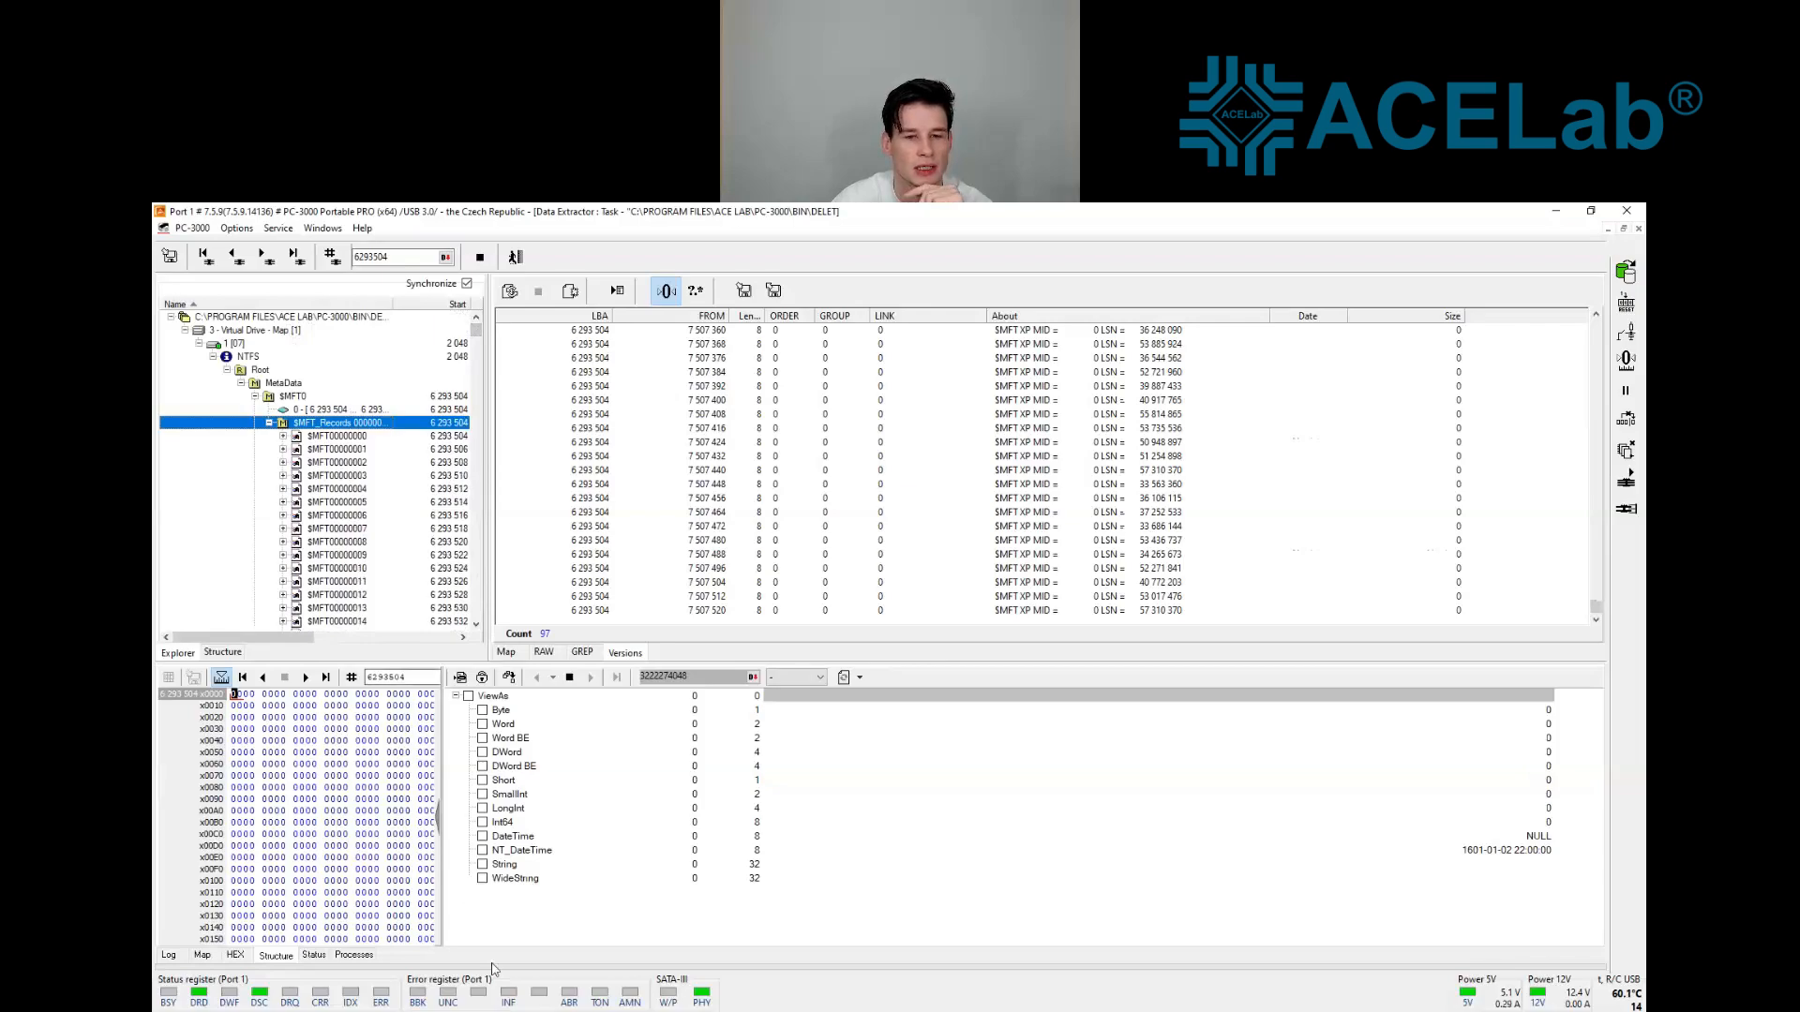
{"action": "left_click", "coordinate": [988, 710]}
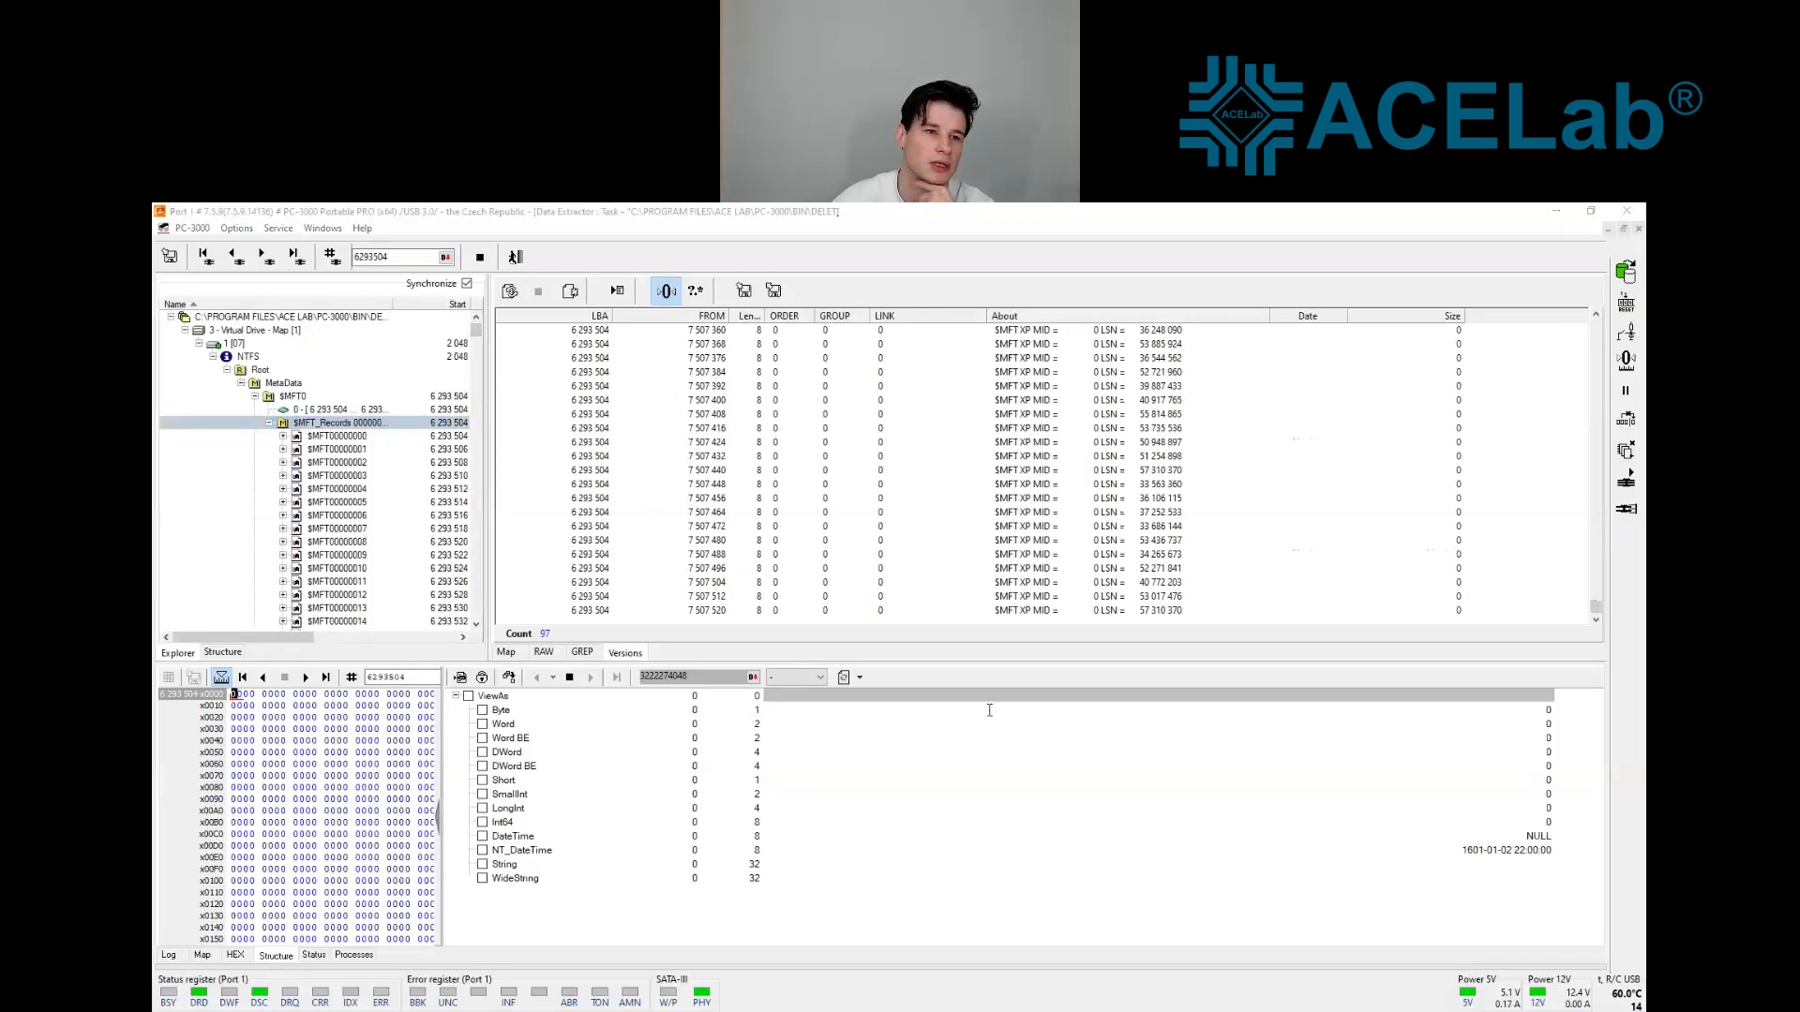
Run the selection of versions for metadata on the NTFS file system, including a version for MFT record number zero
{"action": "right_click", "coordinate": [253, 359]}
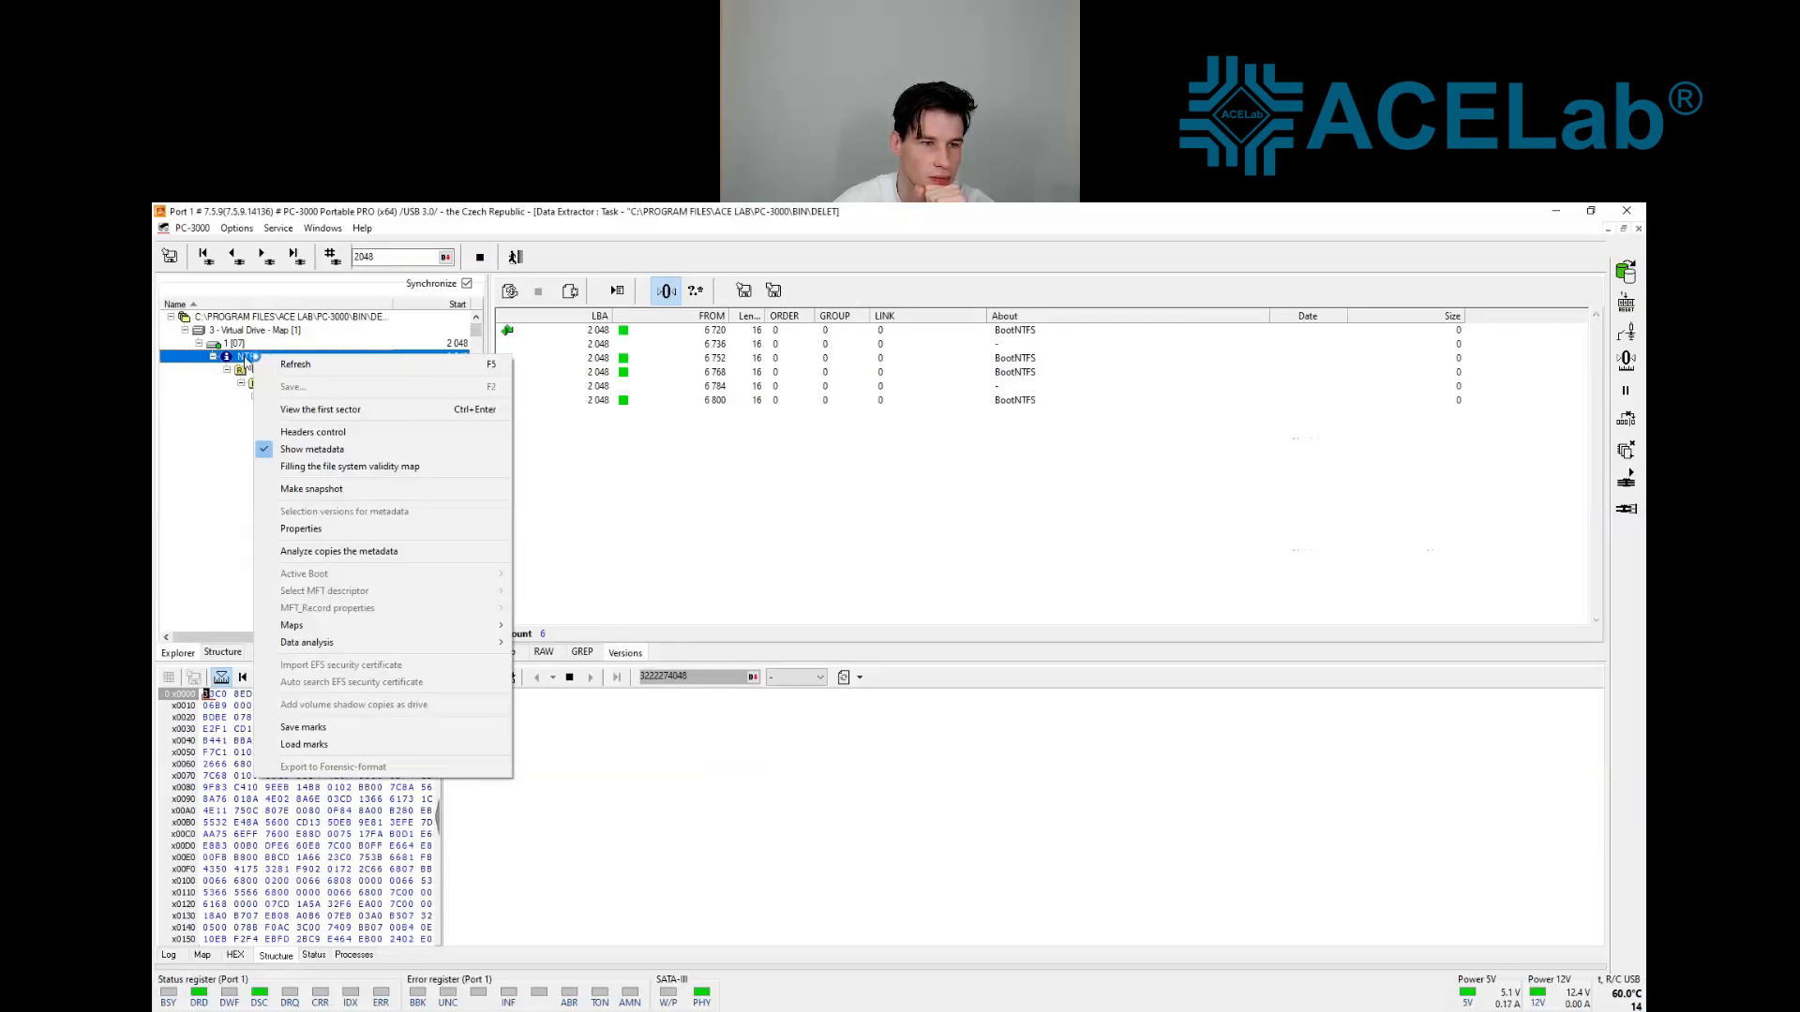
{"action": "left_click", "coordinate": [244, 358]}
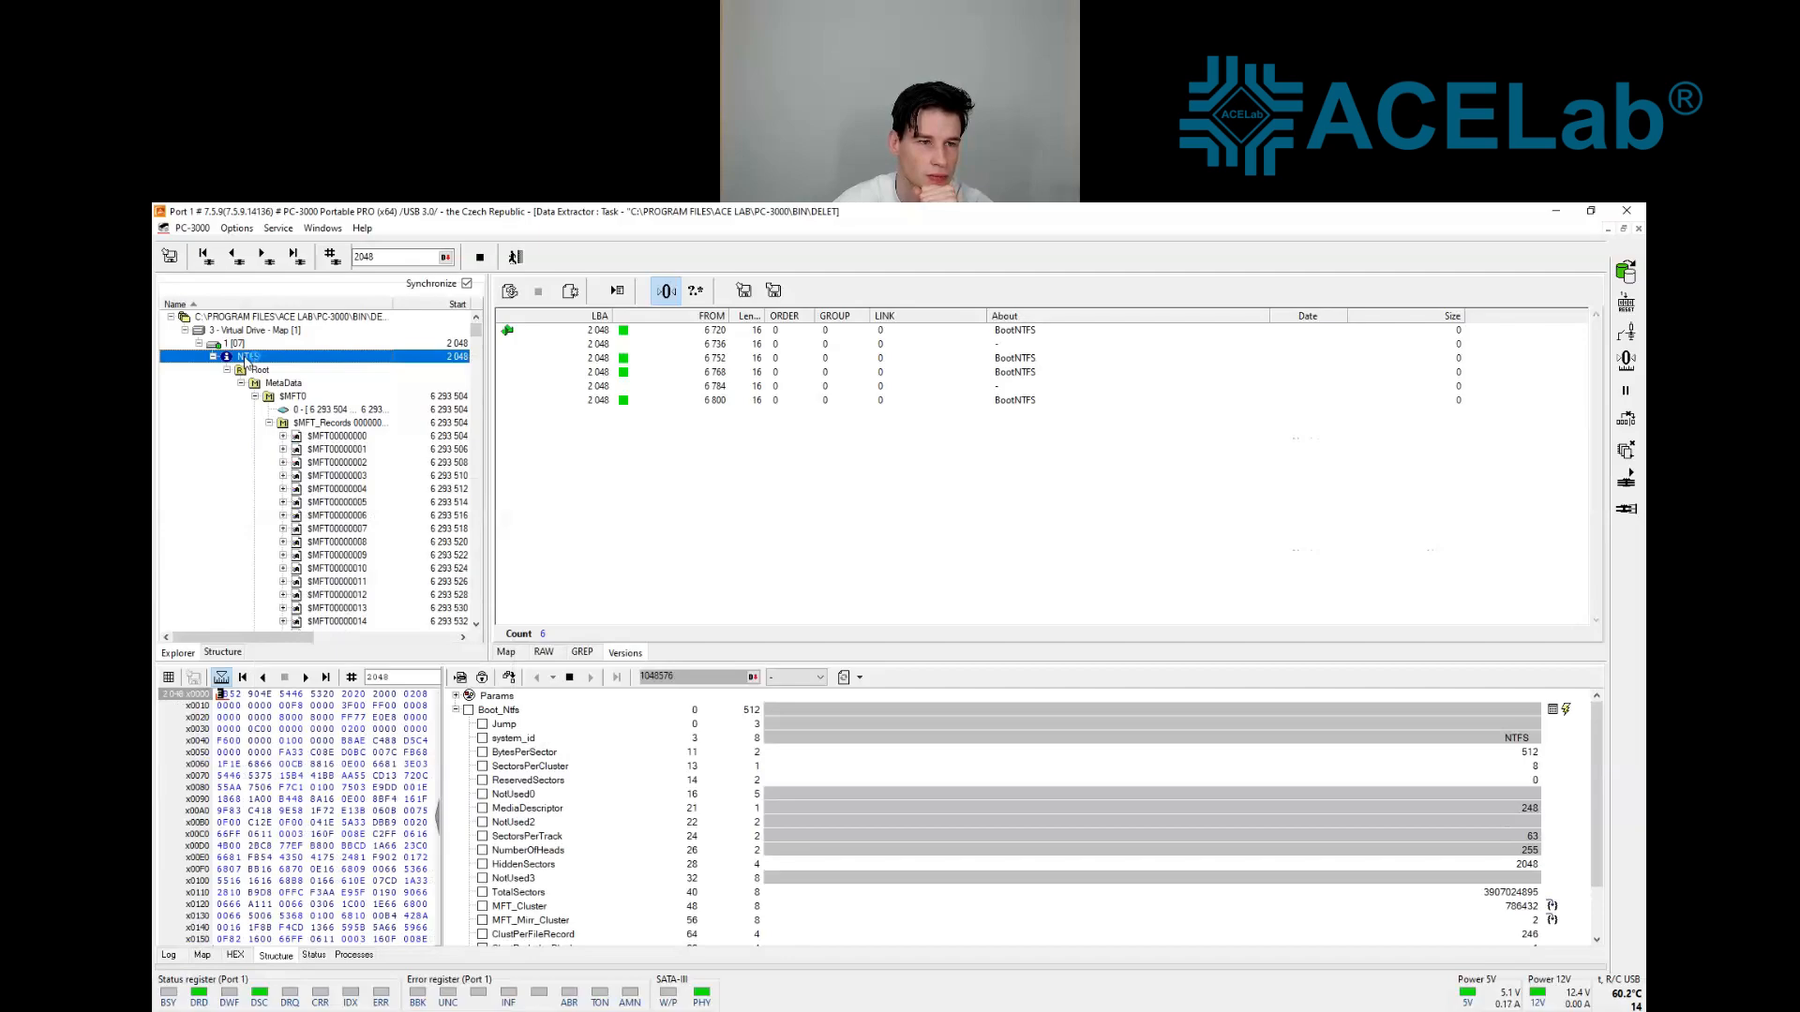
{"action": "right_click", "coordinate": [245, 361]}
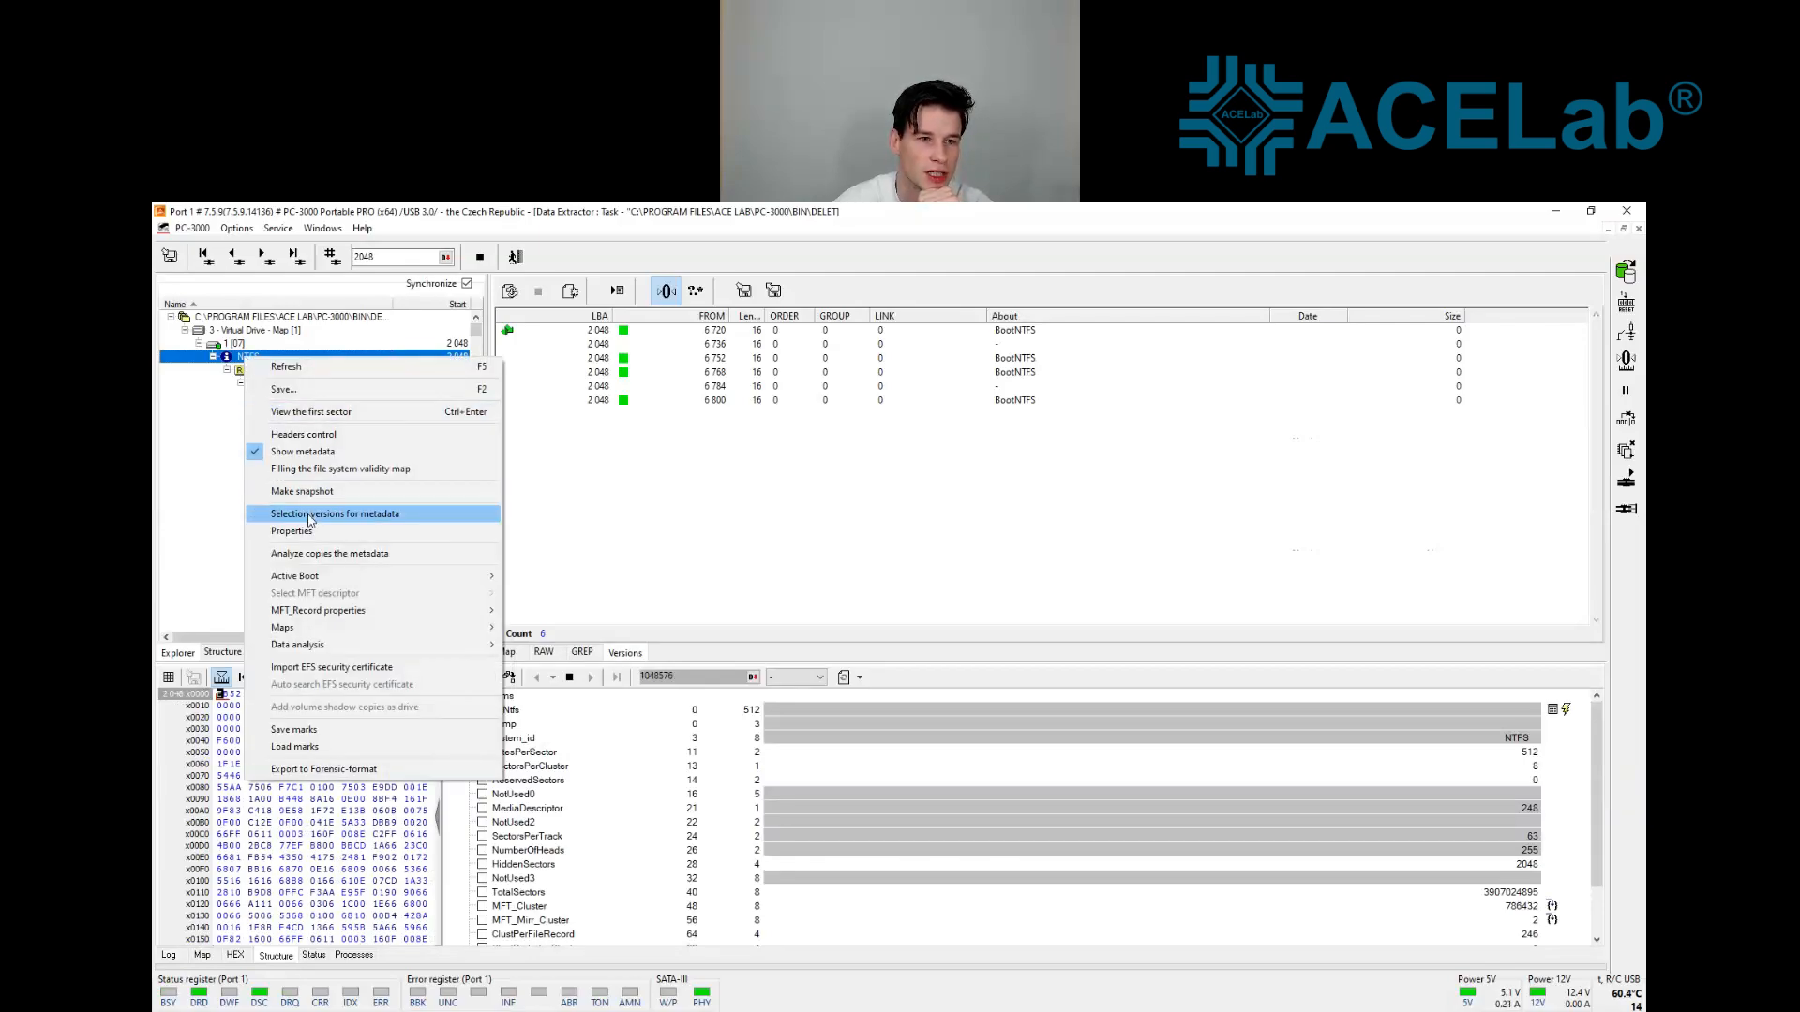
{"action": "left_click", "coordinate": [309, 515]}
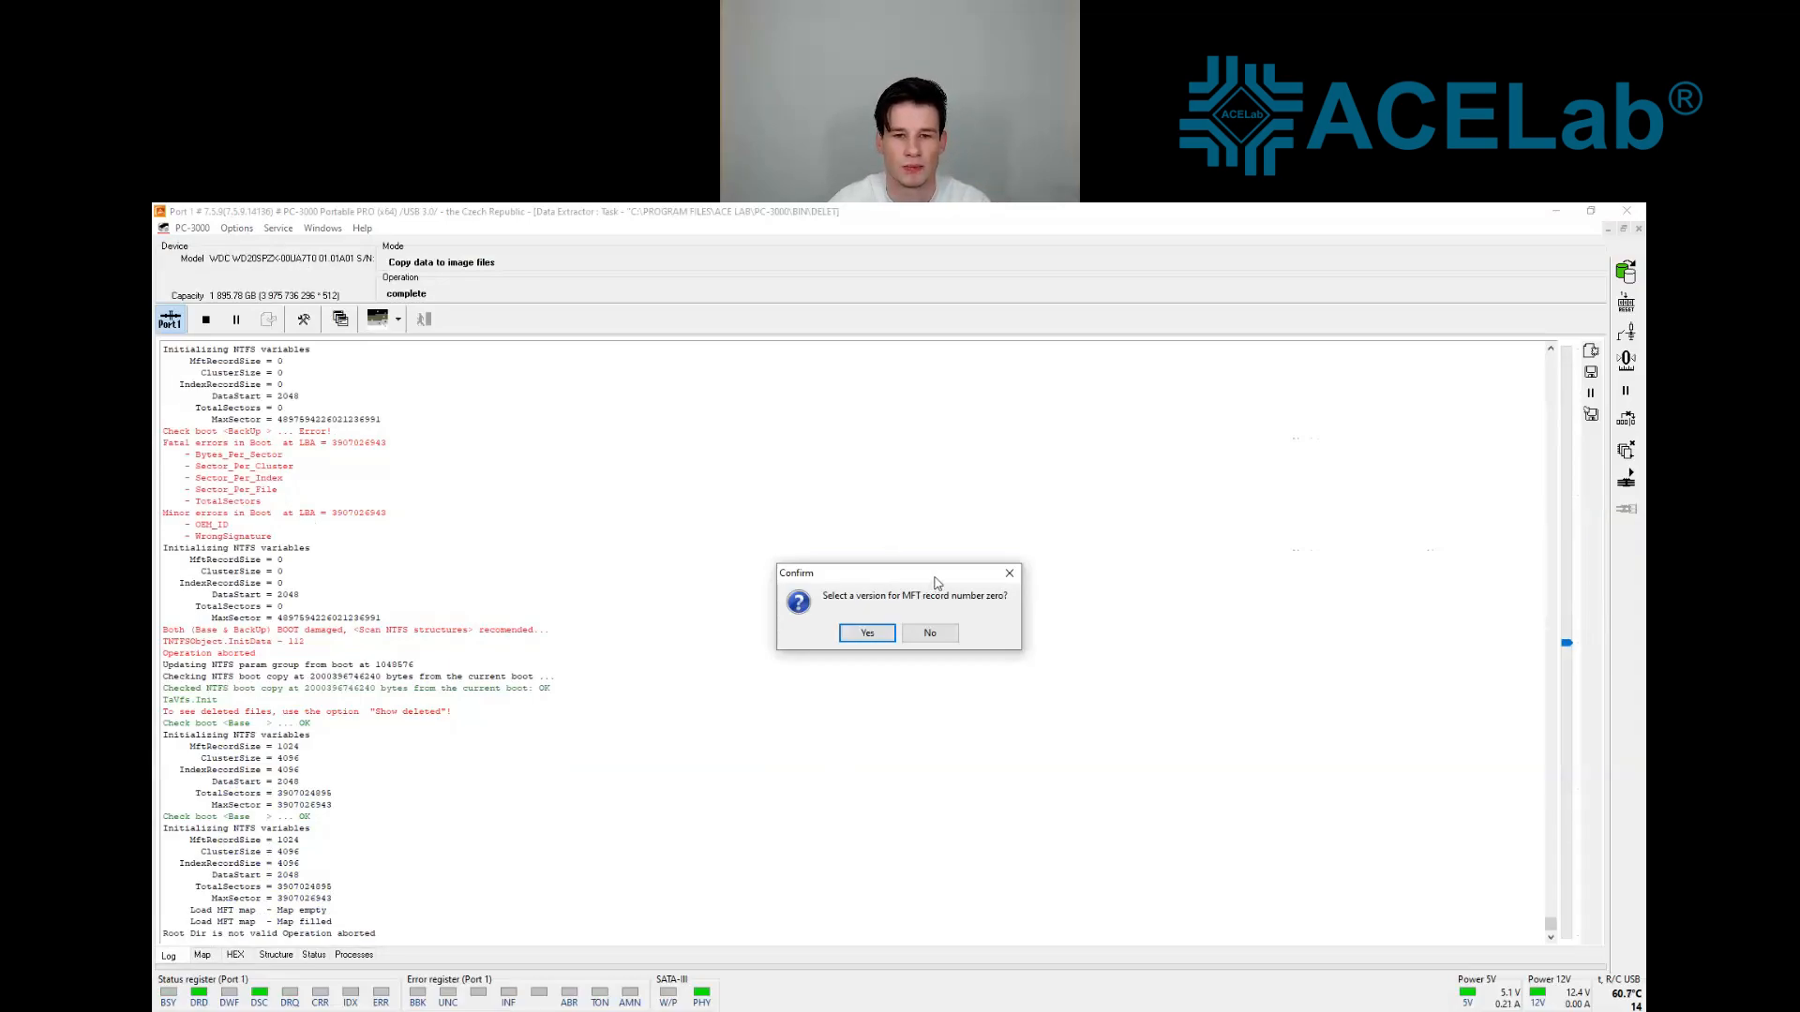
{"action": "left_click", "coordinate": [864, 634]}
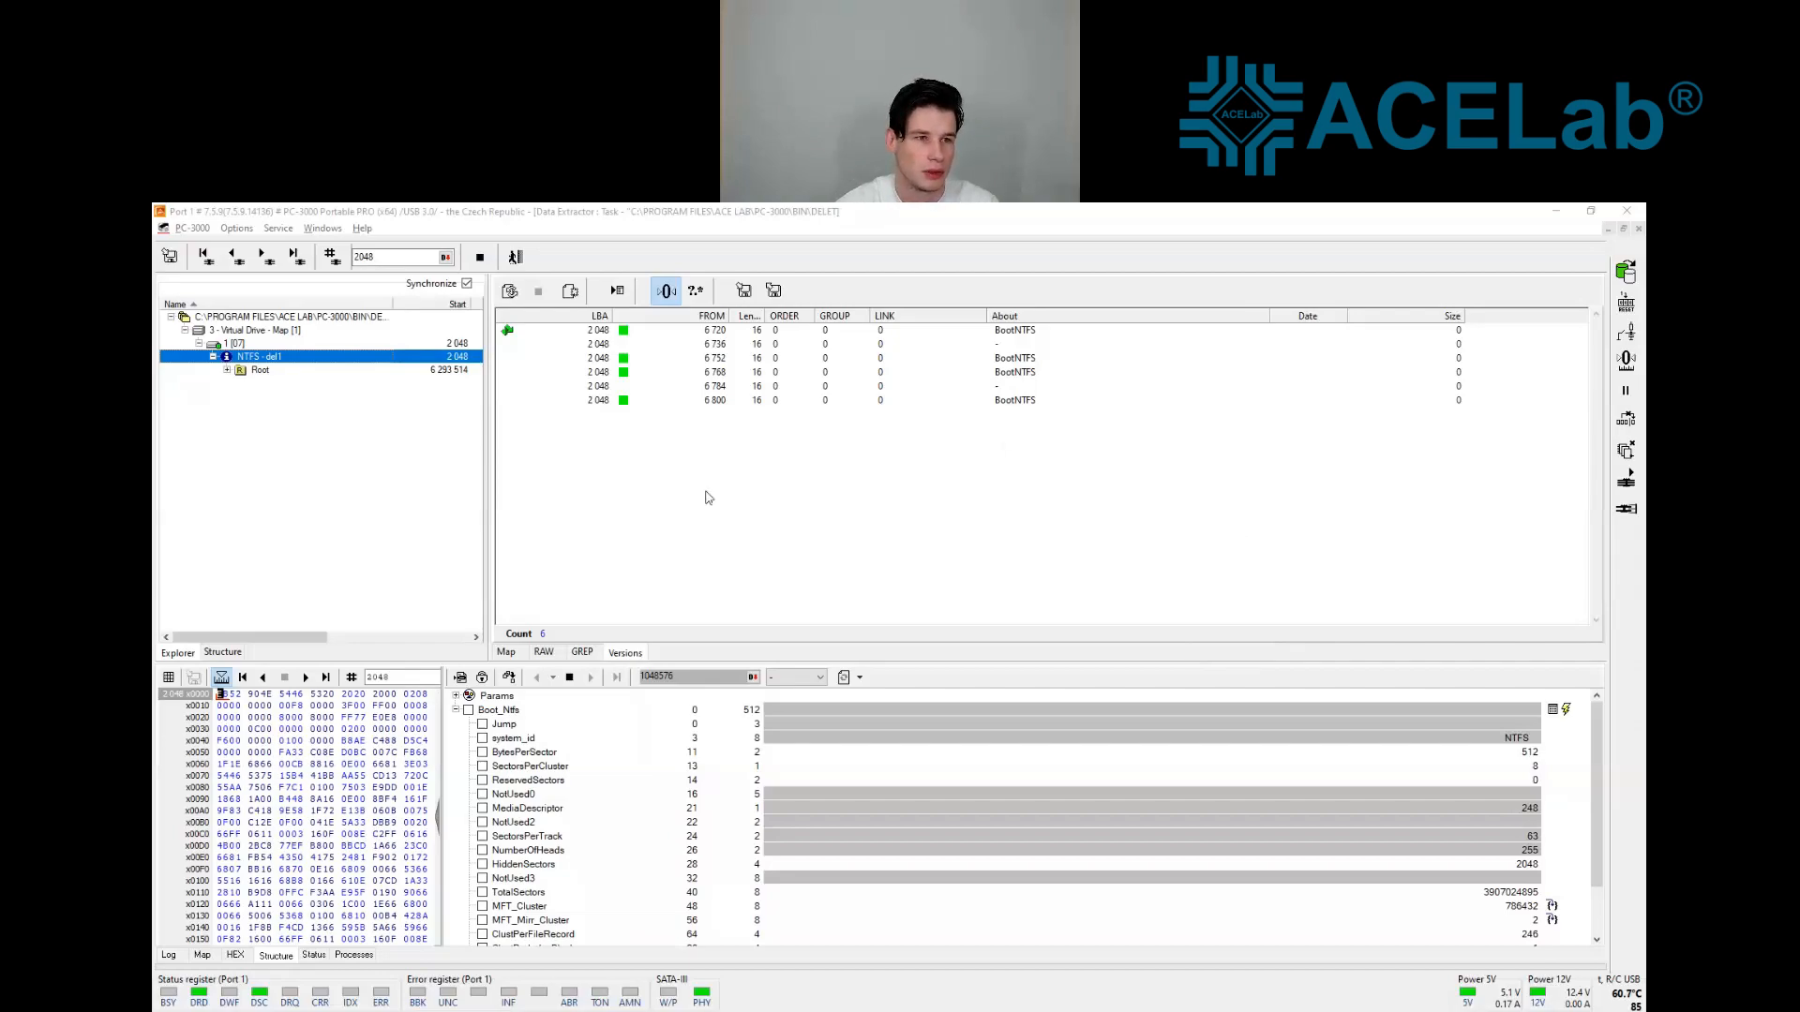
Run Headers control on the virtual drive's NTFS file system and expand its Root folder to view the contents
{"action": "right_click", "coordinate": [278, 363]}
{"action": "left_click", "coordinate": [286, 433]}
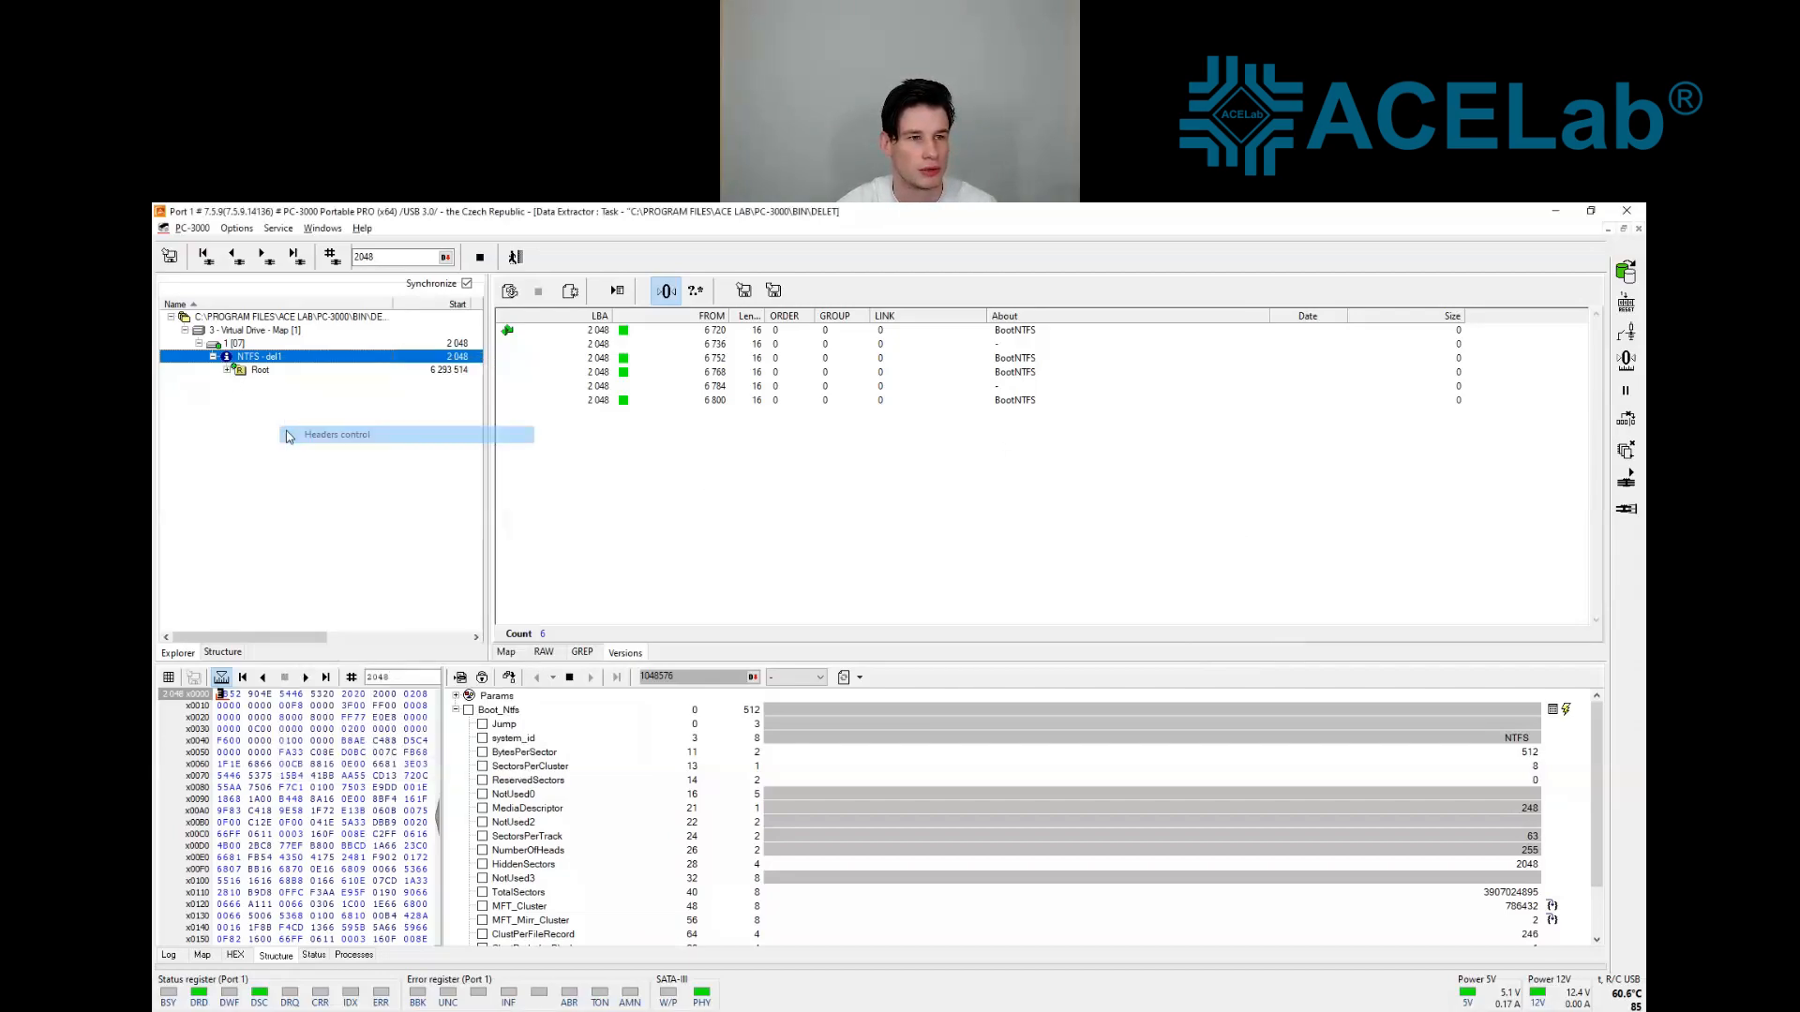
{"action": "left_click", "coordinate": [266, 374]}
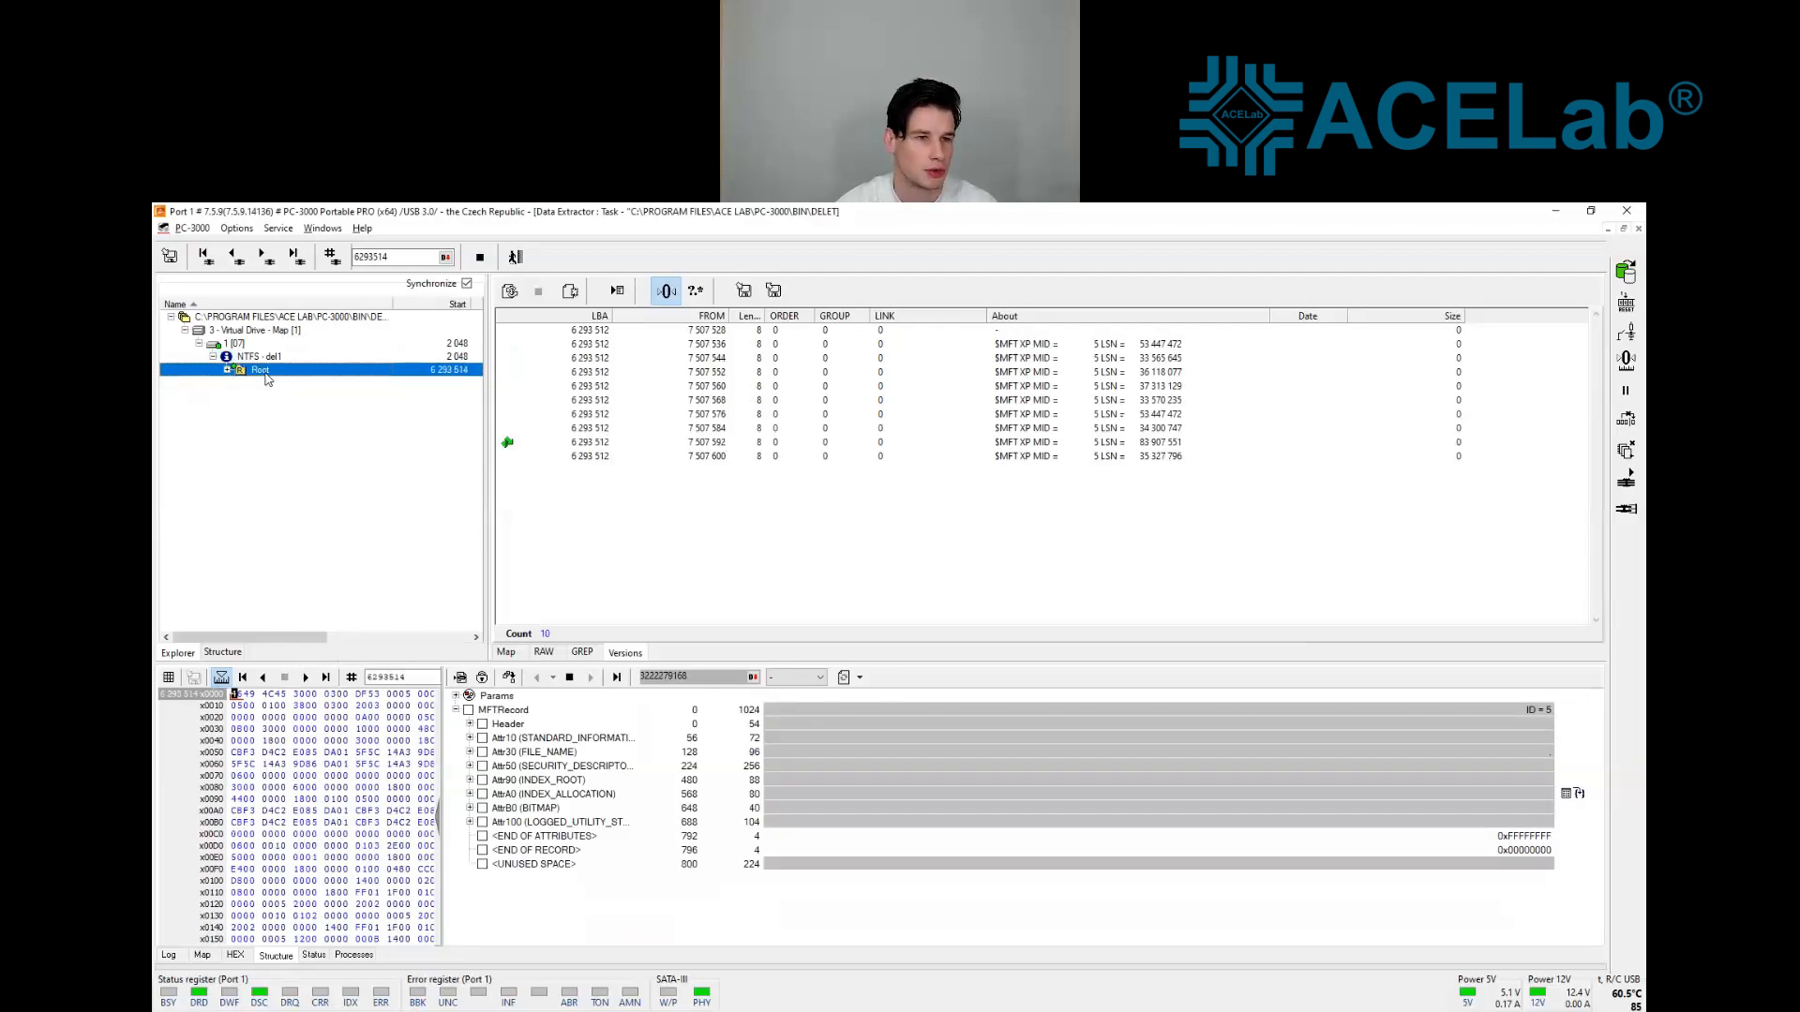
{"action": "double_click", "coordinate": [267, 375]}
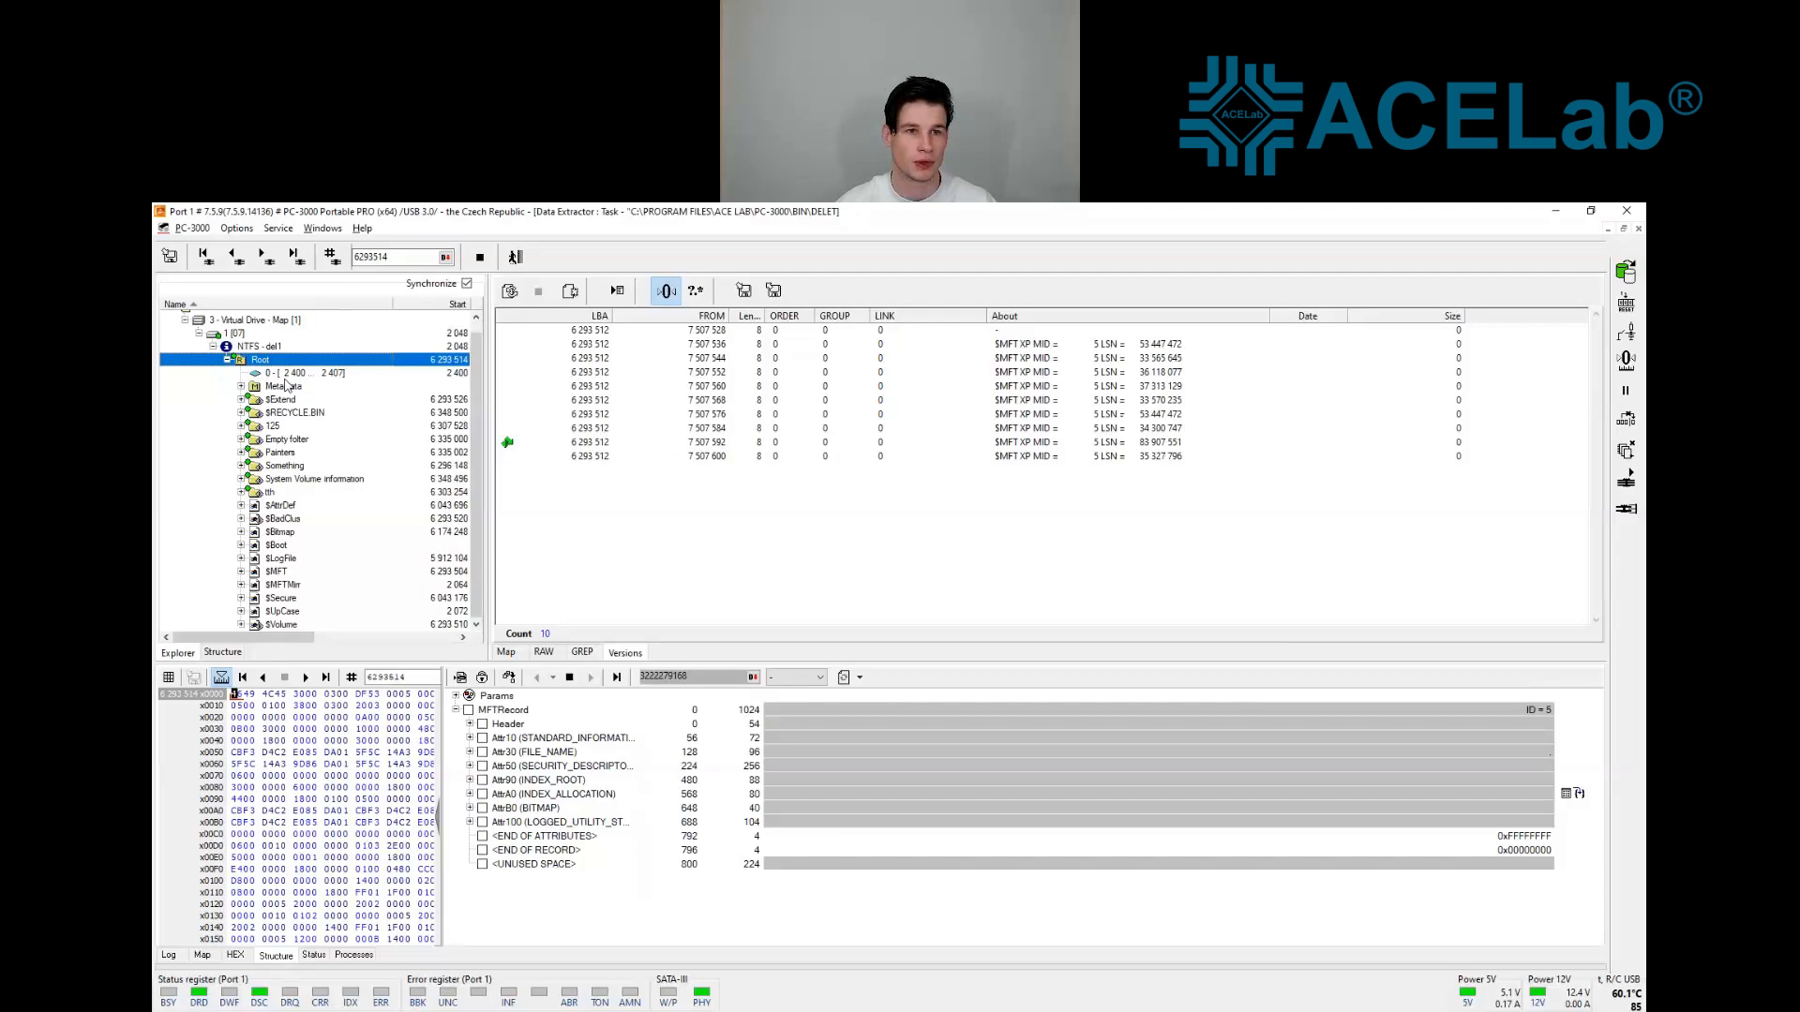
Close the Structure view and list the contents of the NTFS Root folder under Virtual Drive - Map [1] in the task's folder tree
{"action": "left_click", "coordinate": [516, 257]}
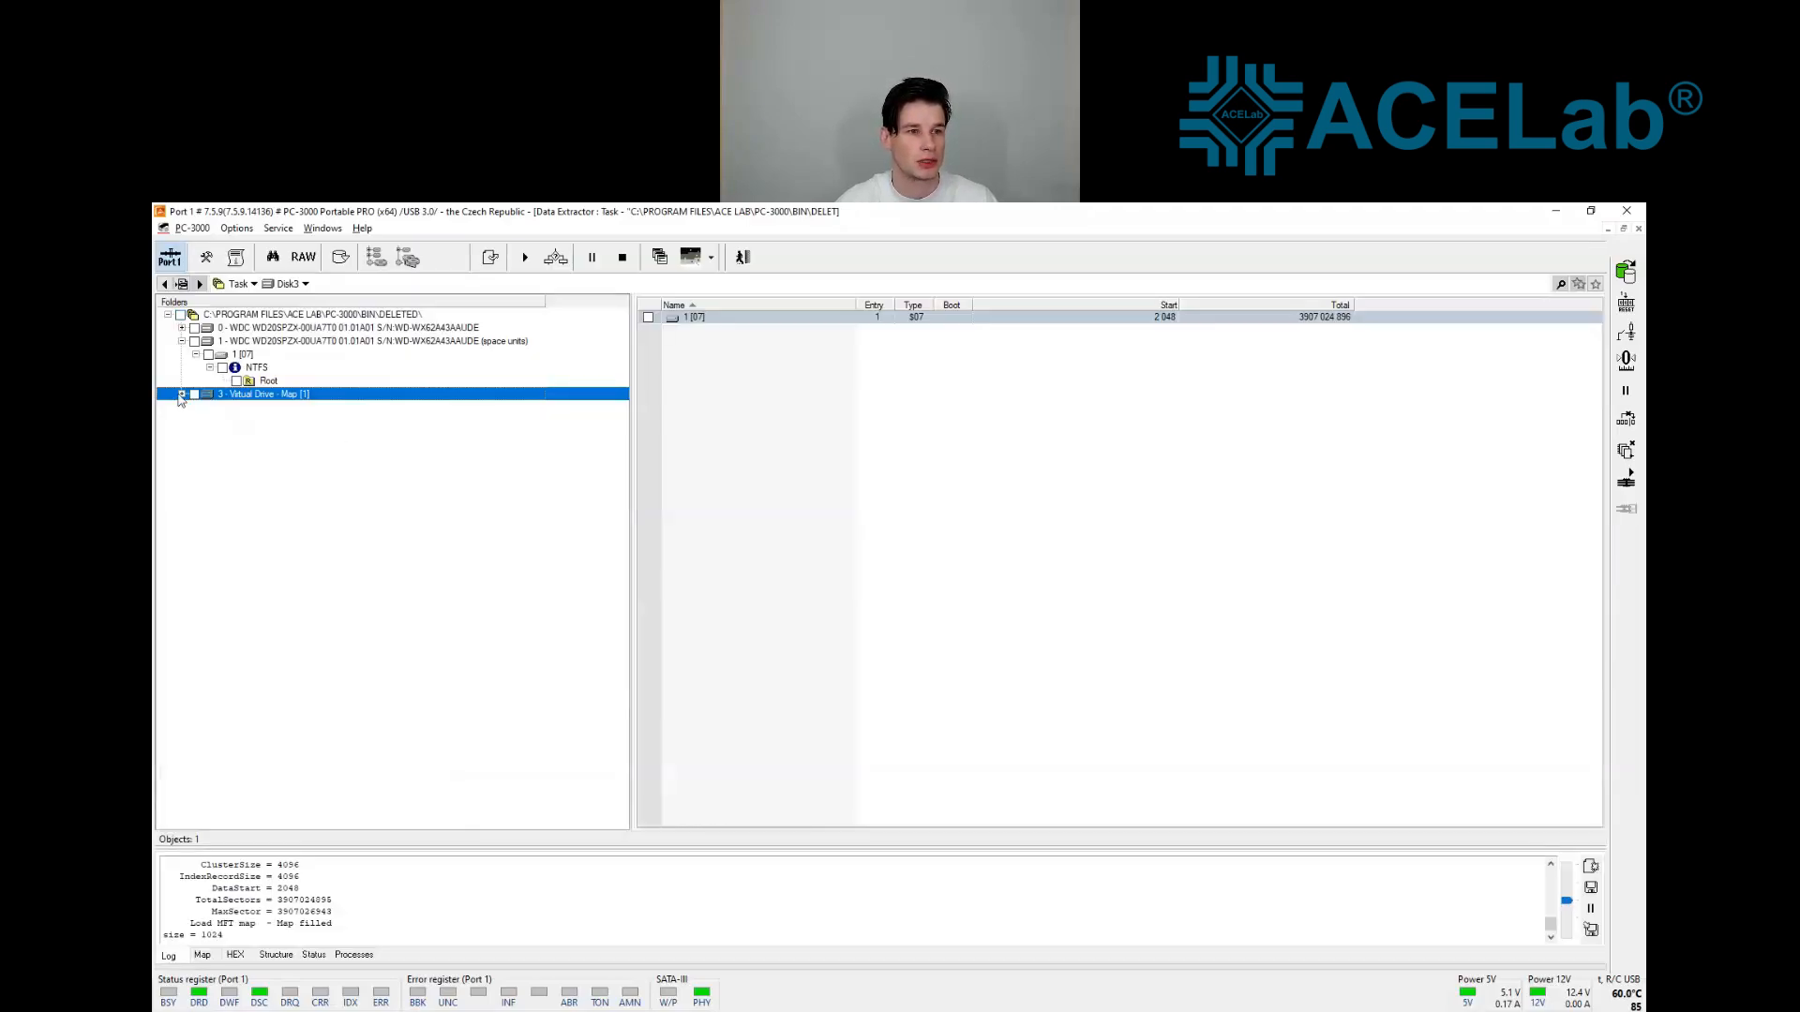
{"action": "left_click", "coordinate": [181, 394]}
{"action": "left_click", "coordinate": [195, 408]}
{"action": "left_click", "coordinate": [210, 421]}
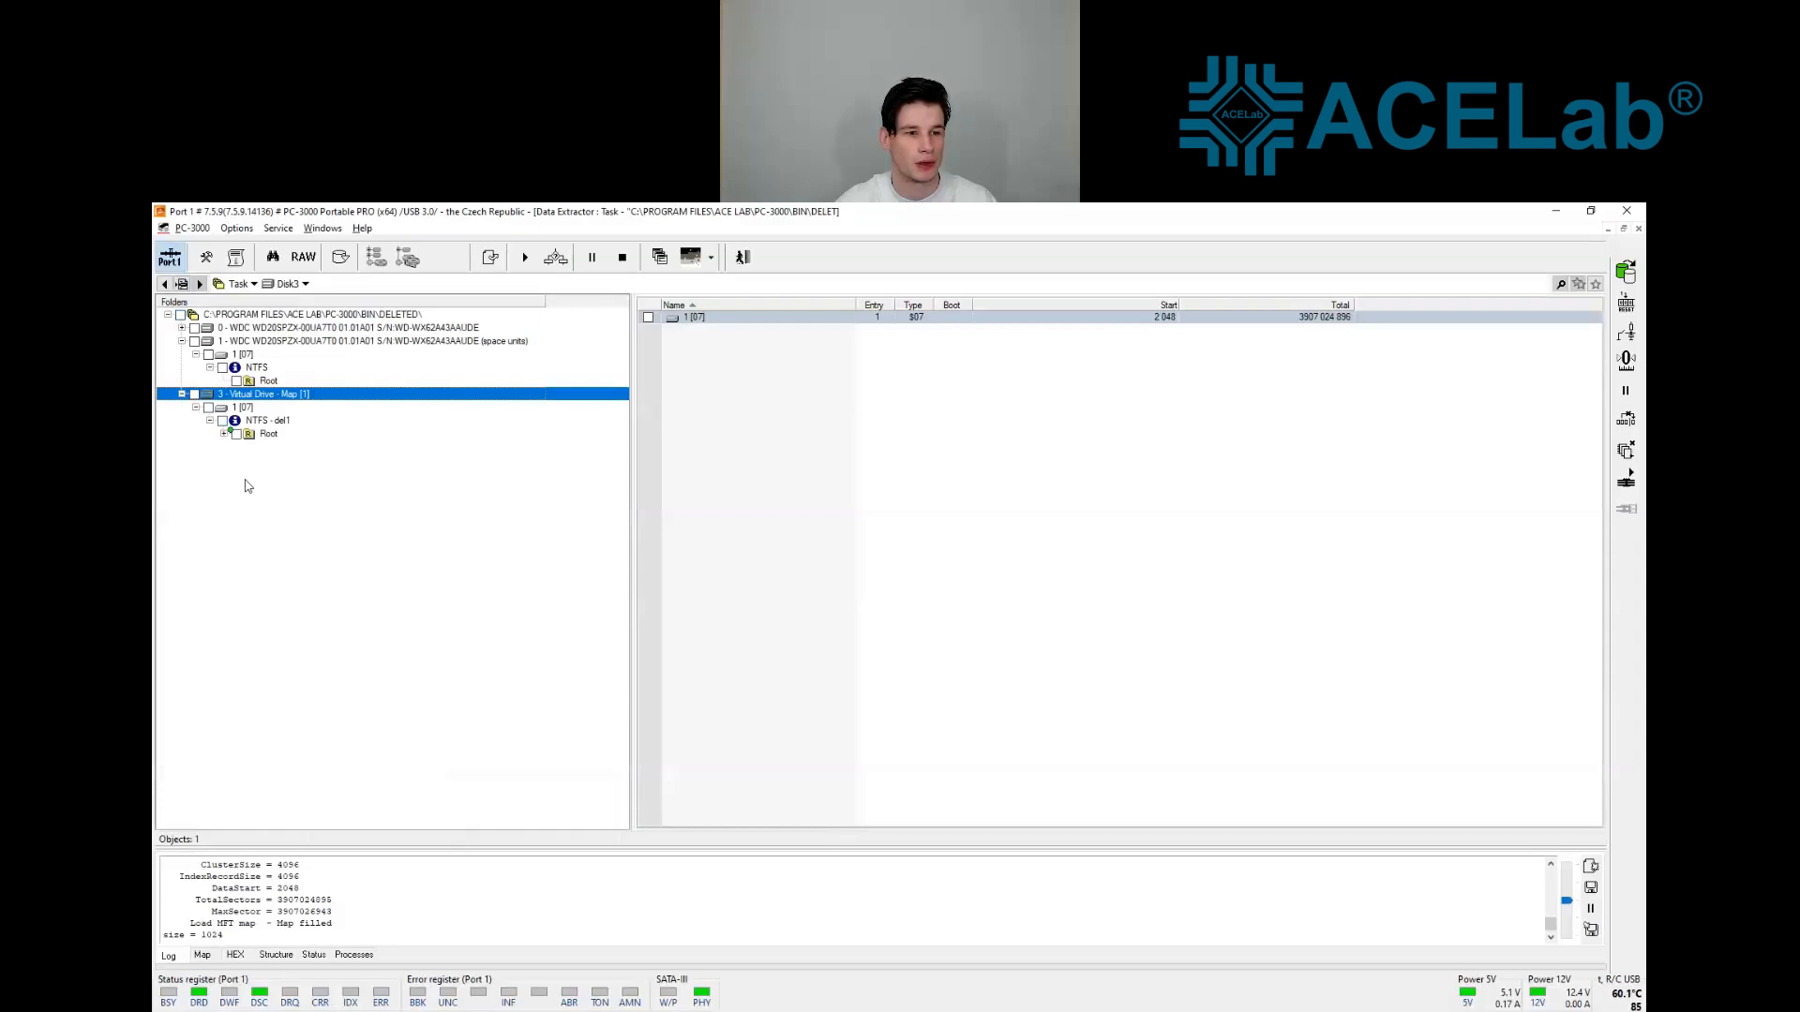
{"action": "left_click", "coordinate": [224, 434]}
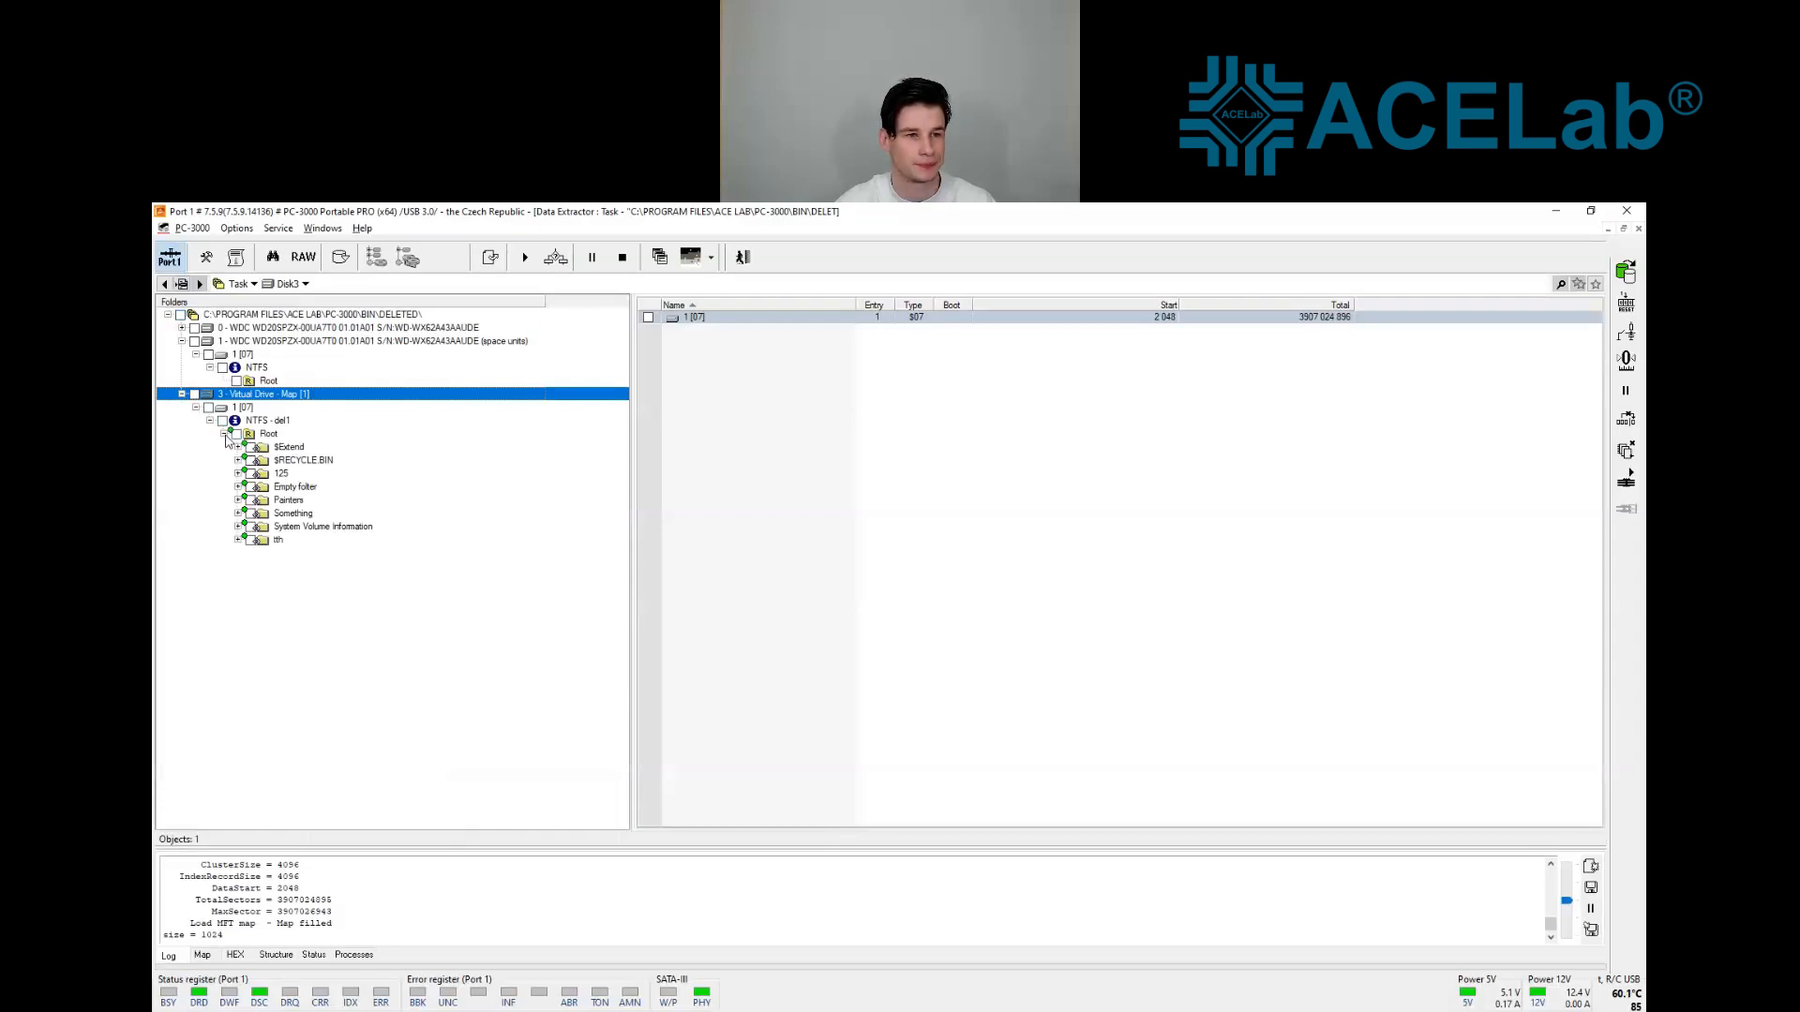
{"action": "left_click", "coordinate": [286, 421]}
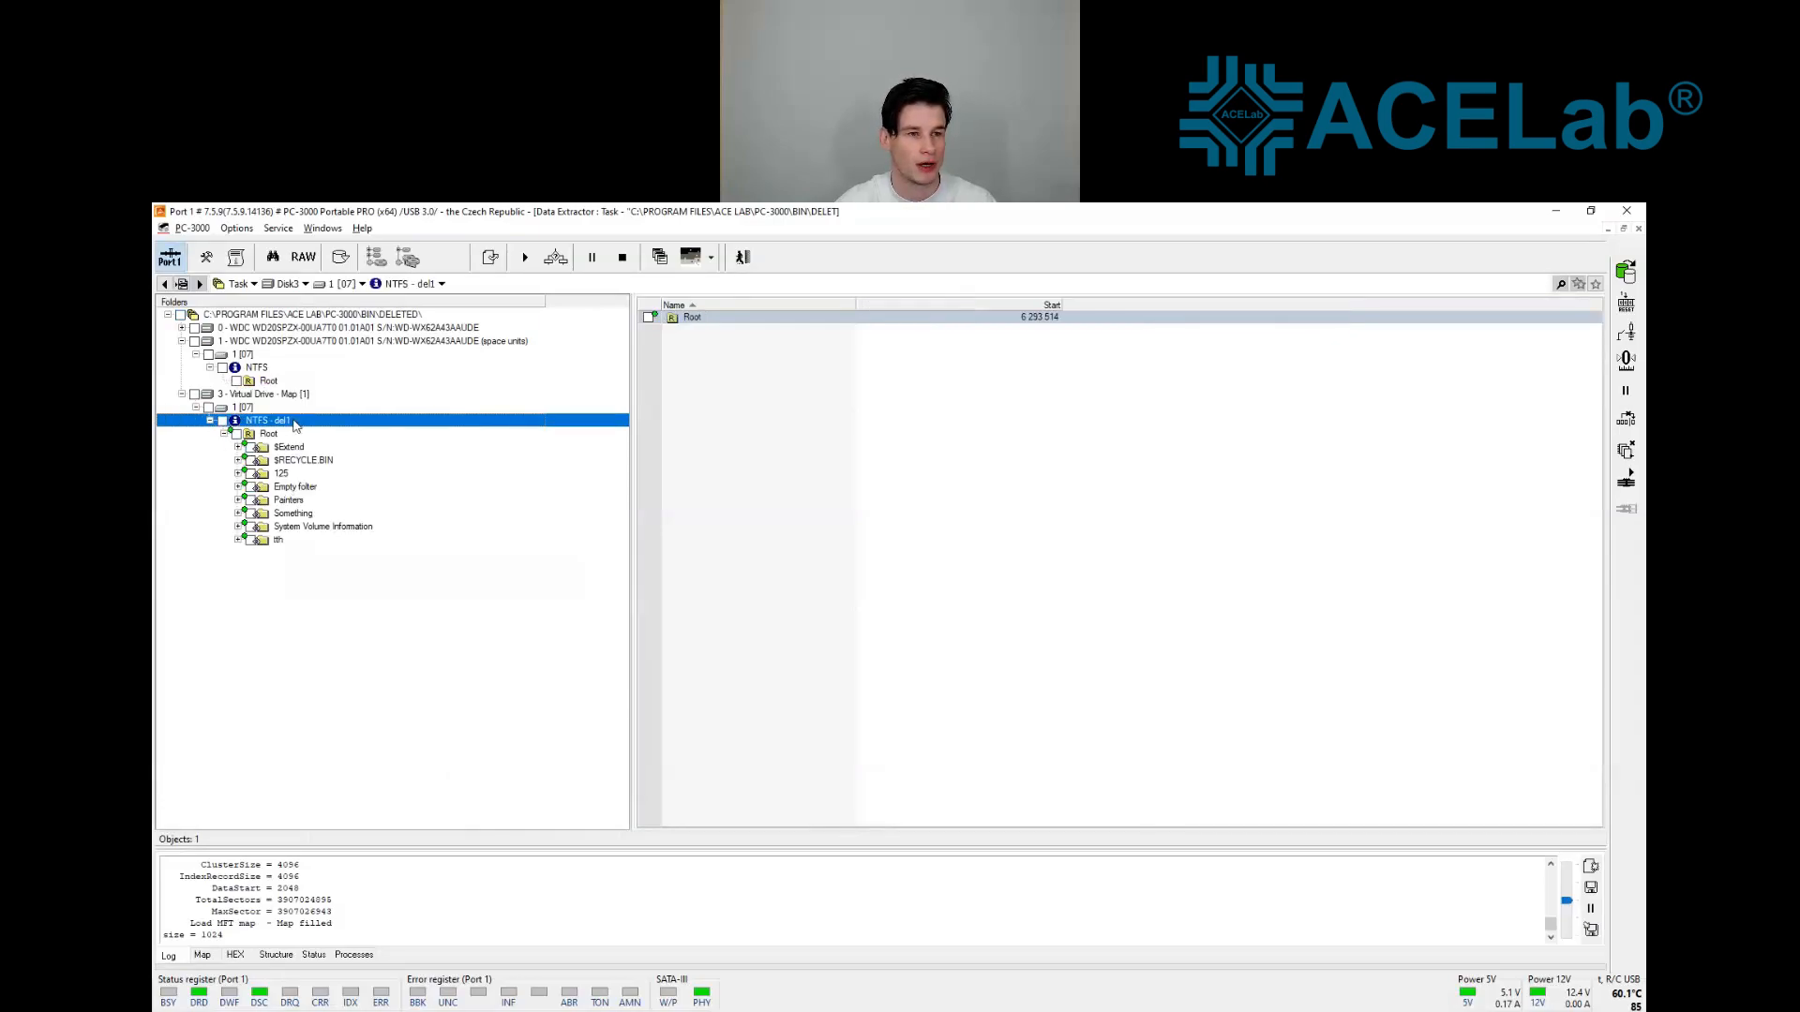
{"action": "left_click", "coordinate": [269, 434]}
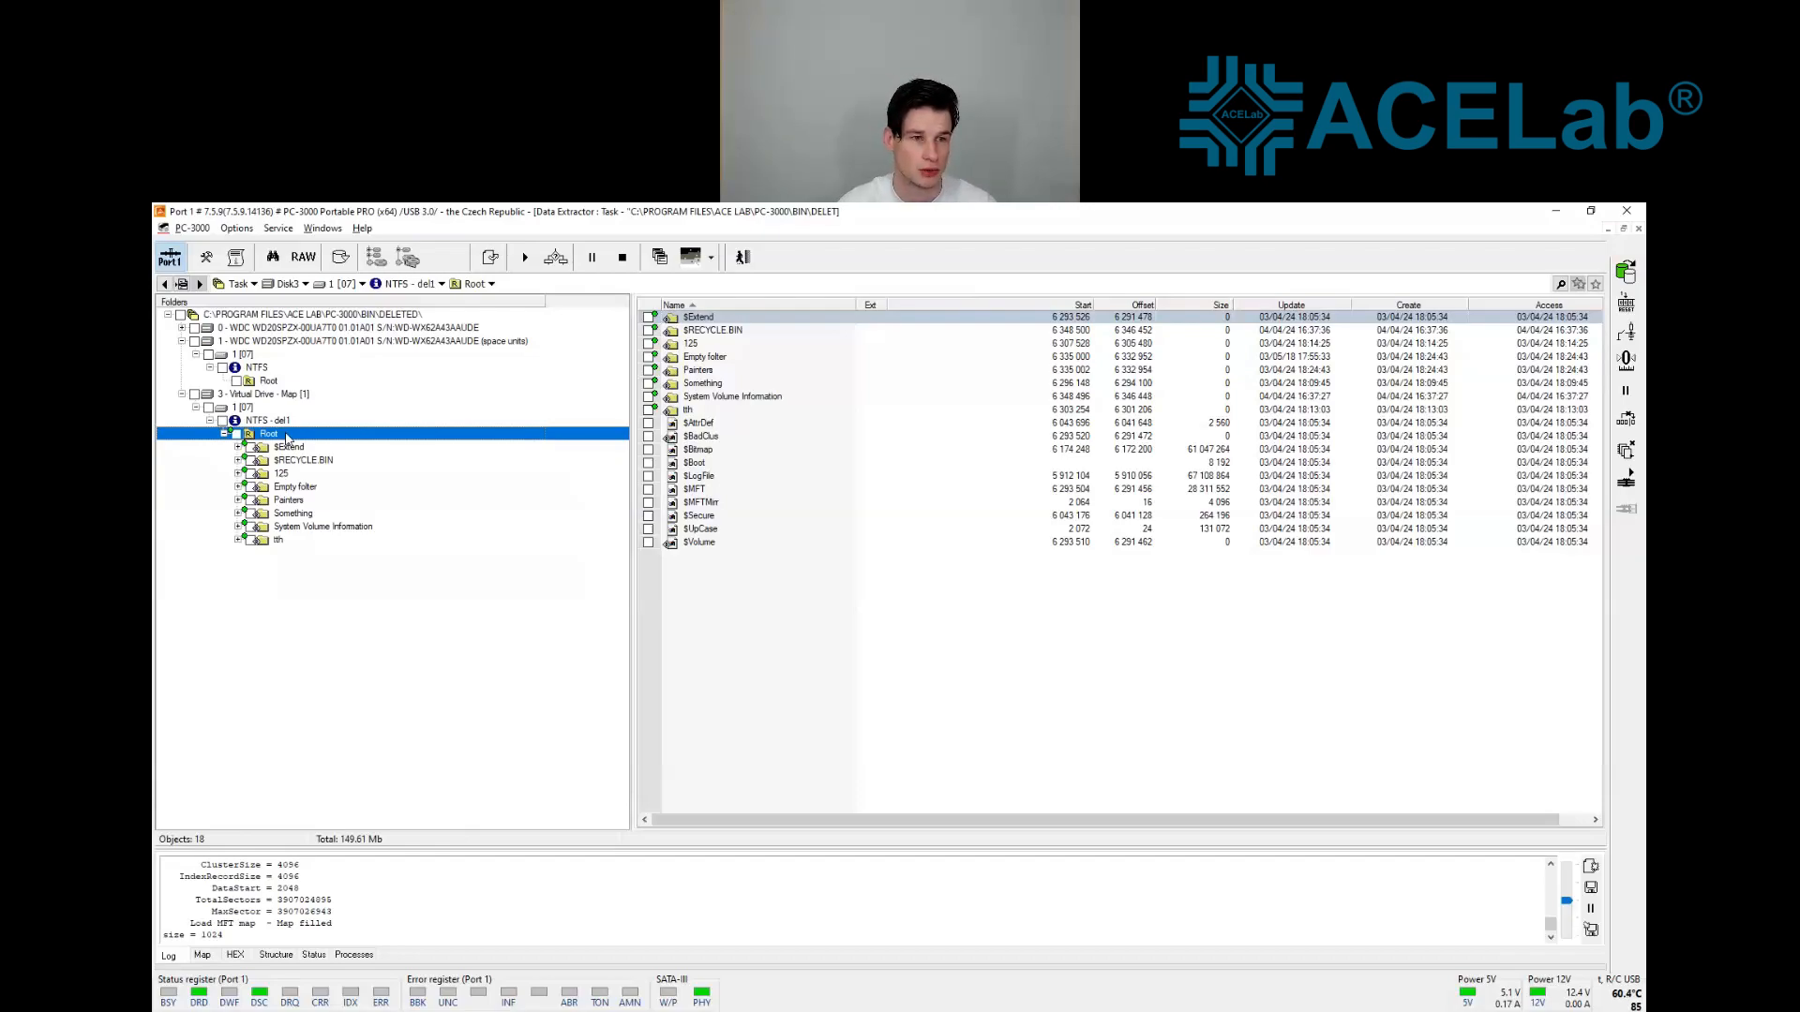
Mark the whole Root folder of the virtual drive and create a map of its marked folders and files, closing the map after review
{"action": "left_click", "coordinate": [236, 434]}
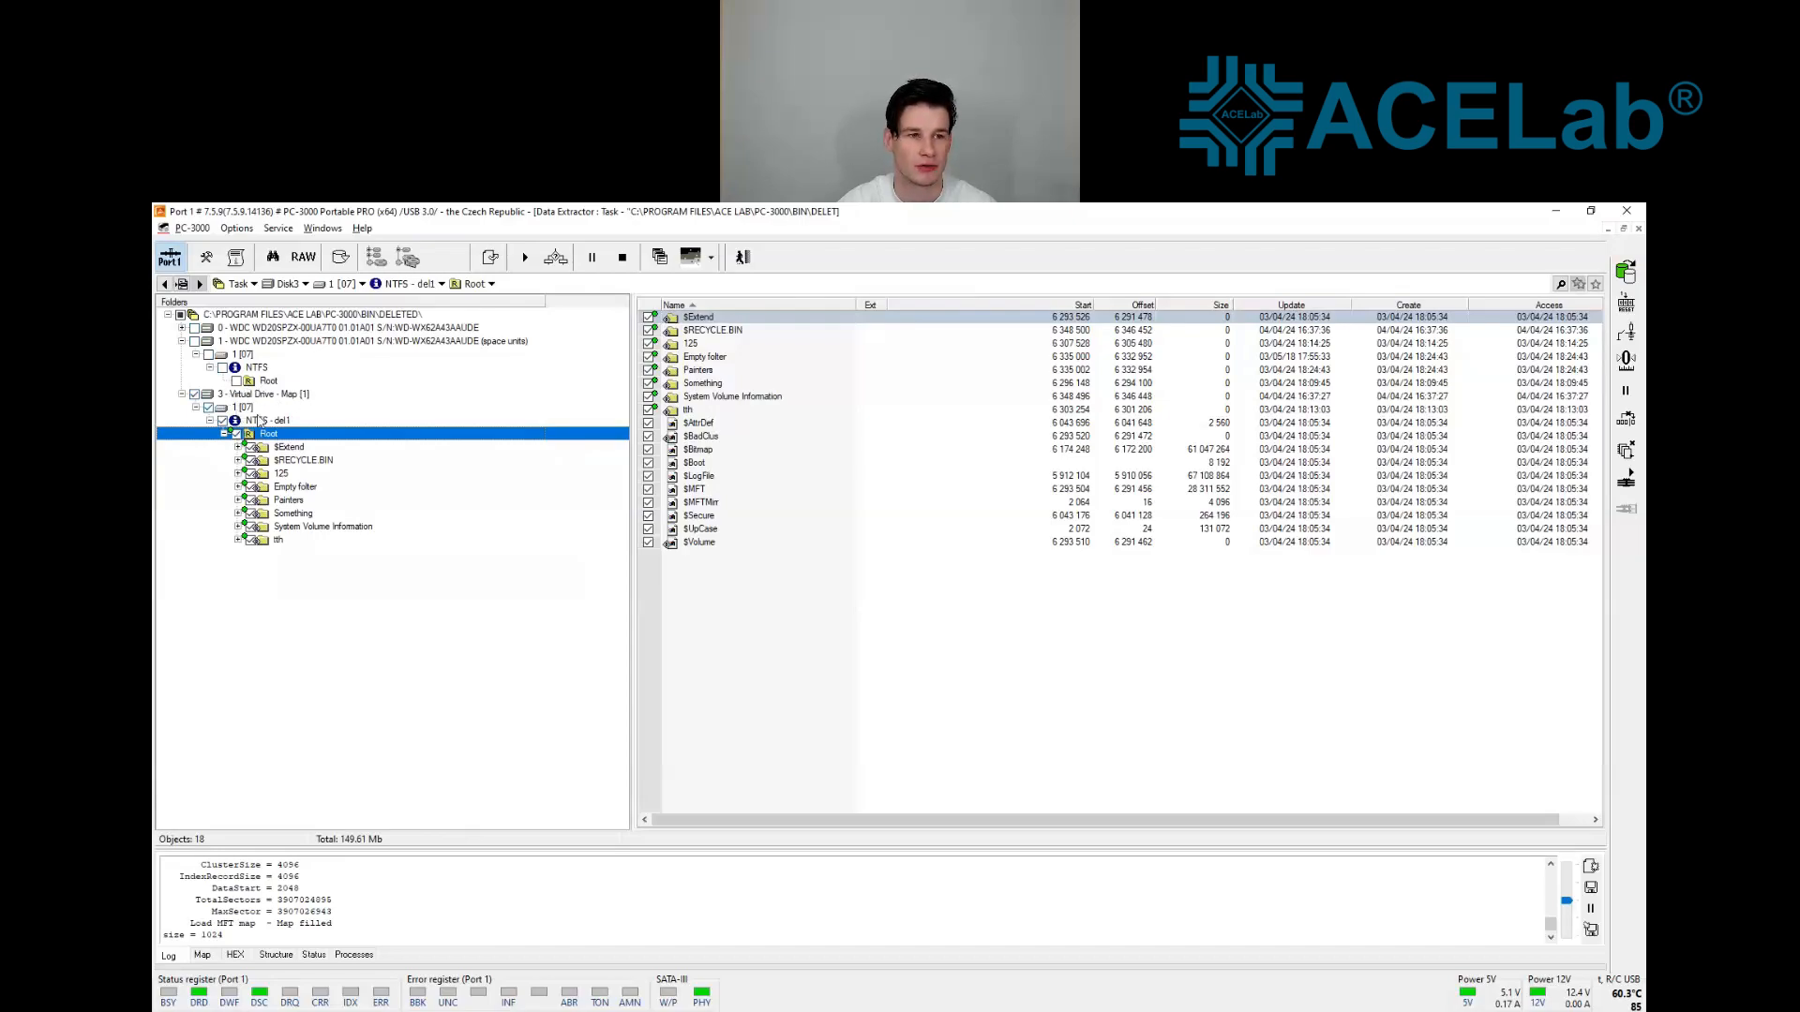
{"action": "right_click", "coordinate": [282, 438]}
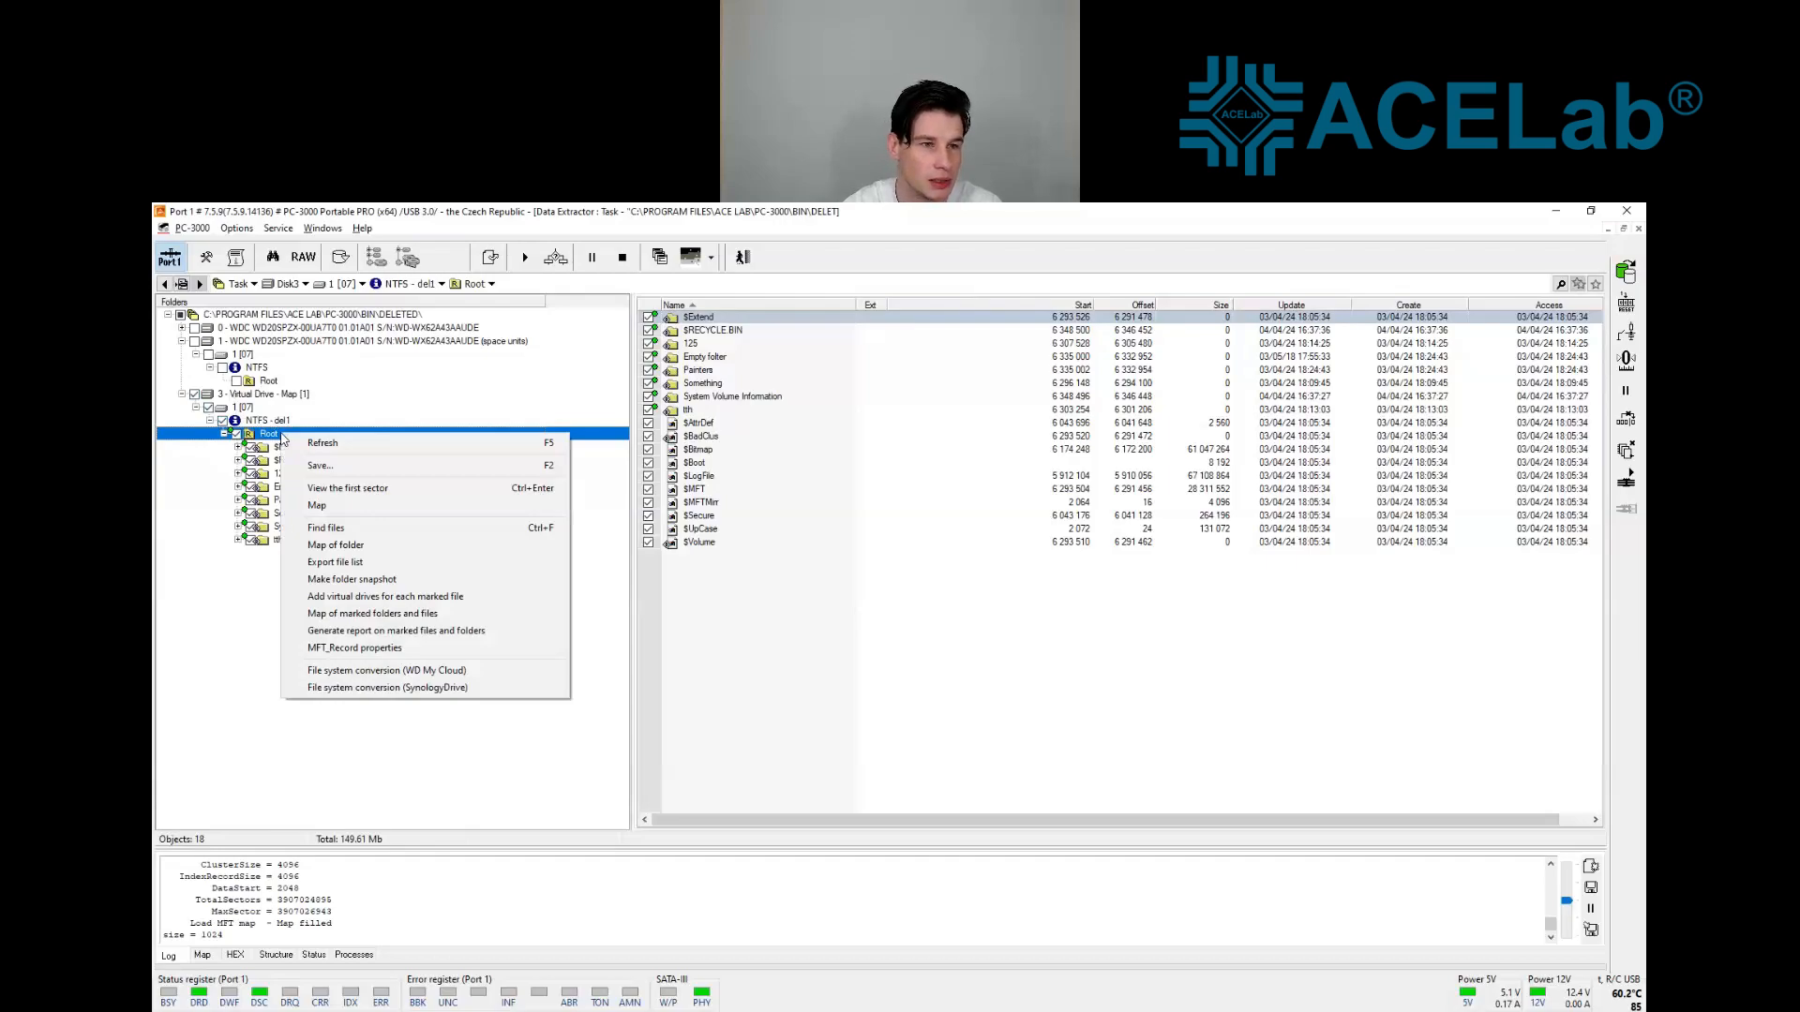
{"action": "left_click", "coordinate": [333, 620]}
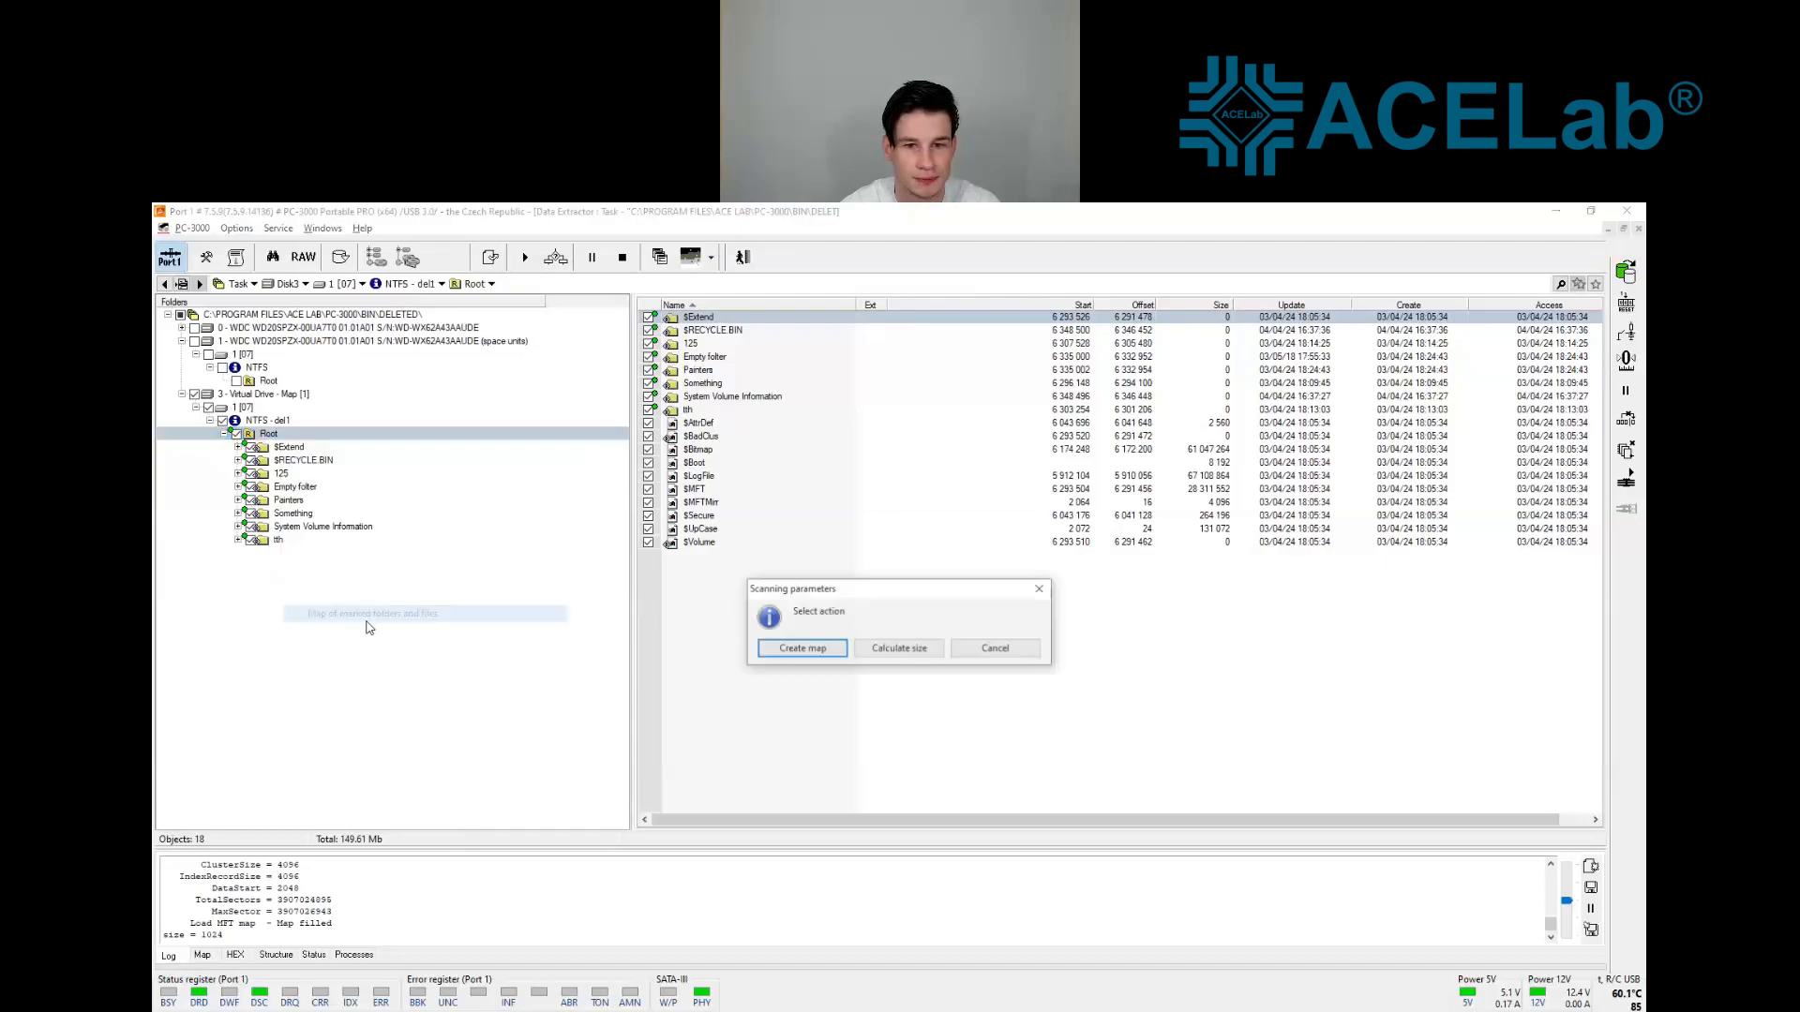
{"action": "left_click", "coordinate": [786, 649]}
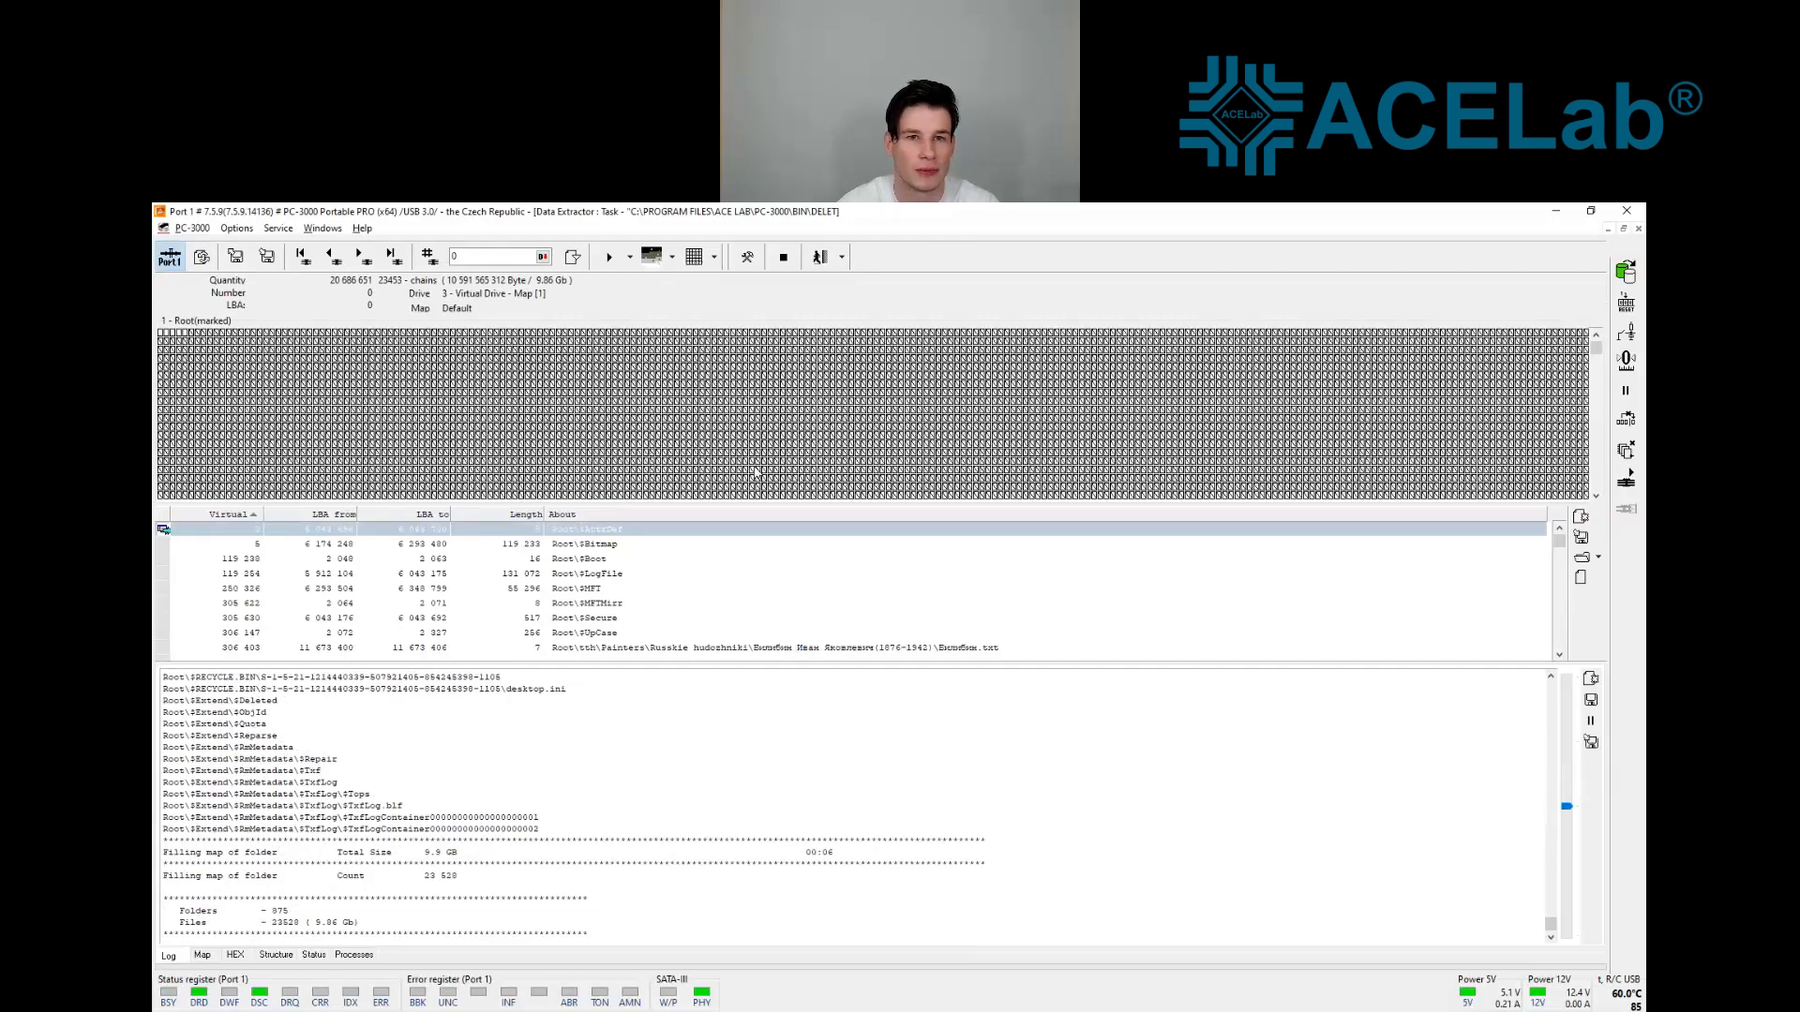
{"action": "left_click", "coordinate": [819, 263]}
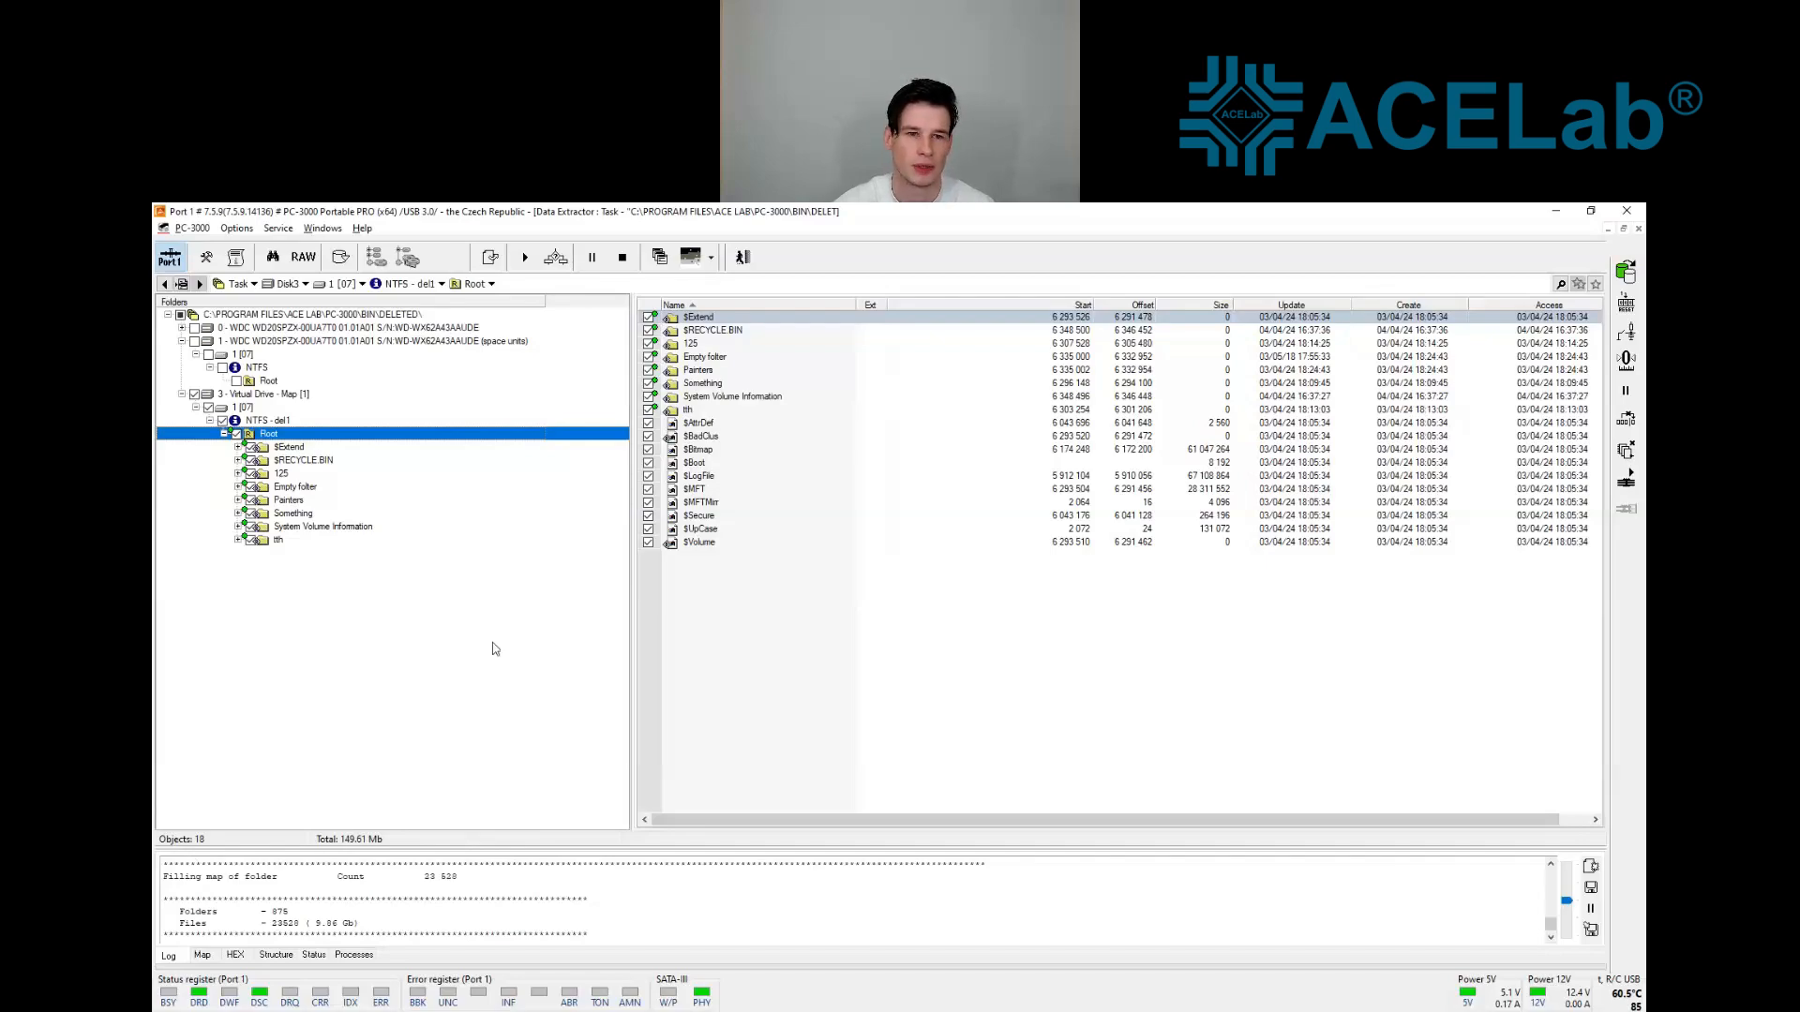
Start generating a translator T2 module for Virtual Drive - Map [1], with 190_Rebuild as the new module's file in the Data folder
{"action": "left_click", "coordinate": [322, 396]}
{"action": "left_click", "coordinate": [1626, 484]}
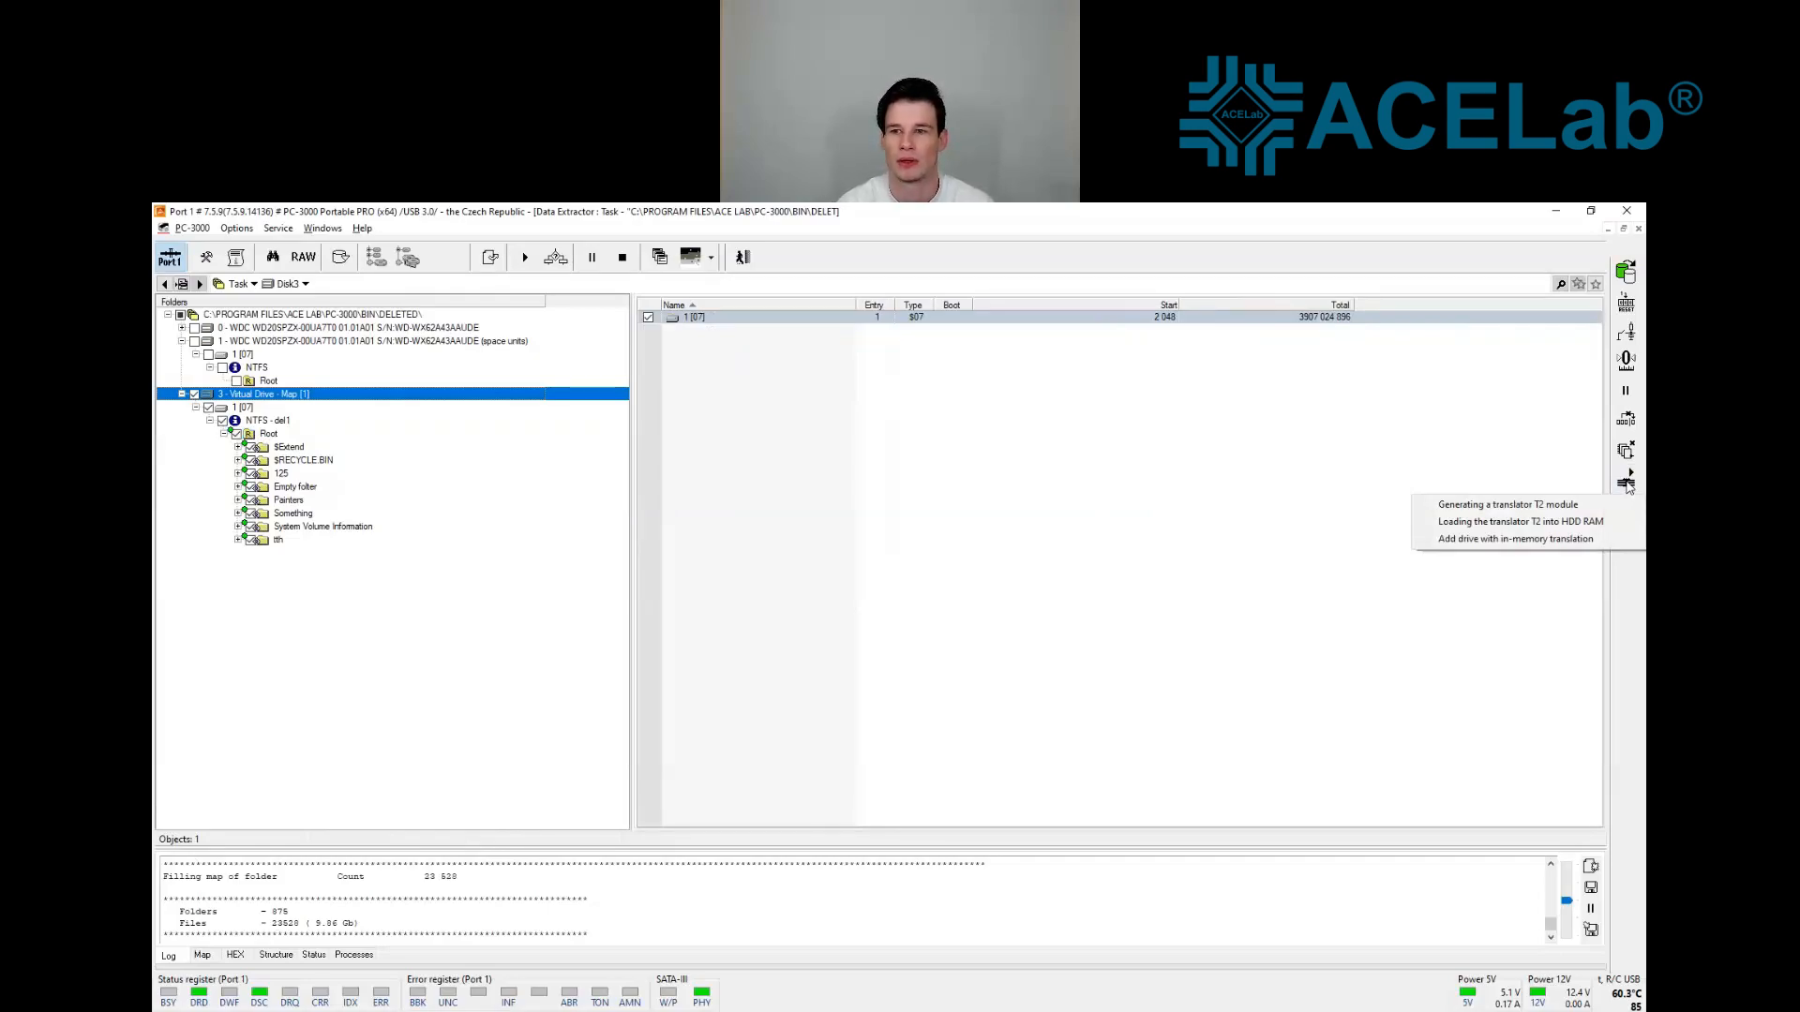
{"action": "left_click", "coordinate": [1507, 505]}
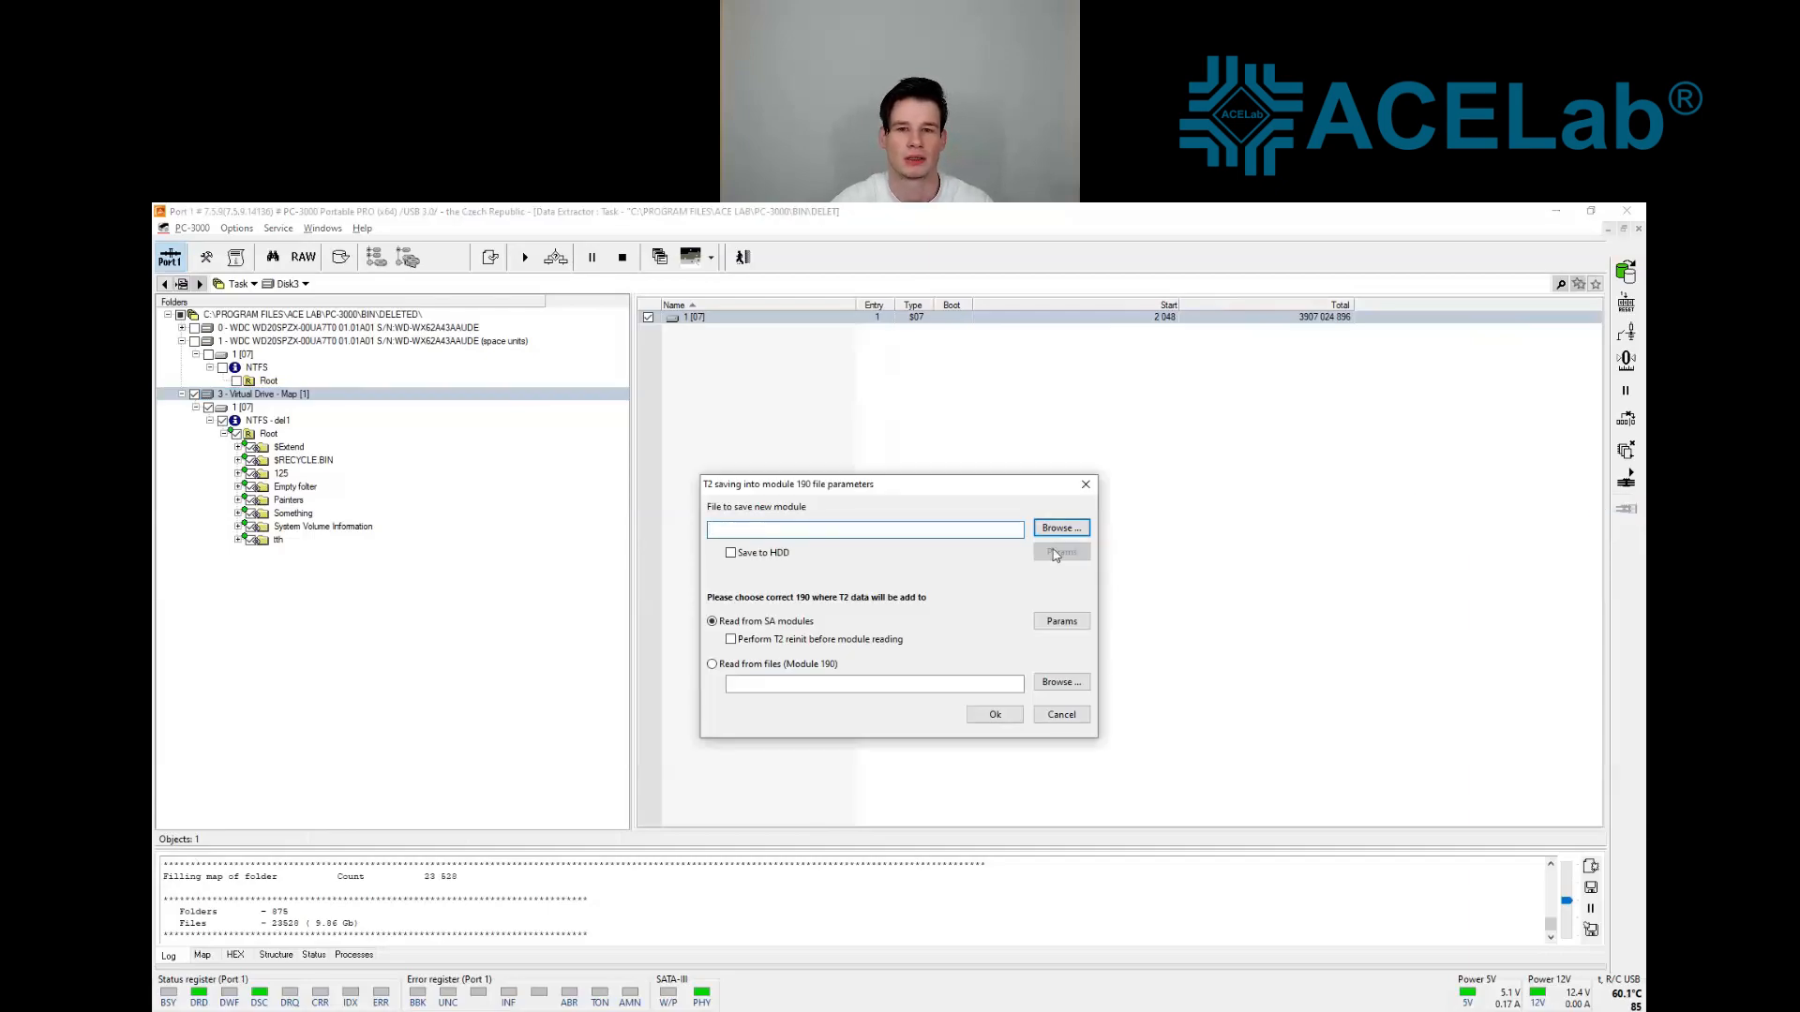
{"action": "left_click", "coordinate": [1054, 530]}
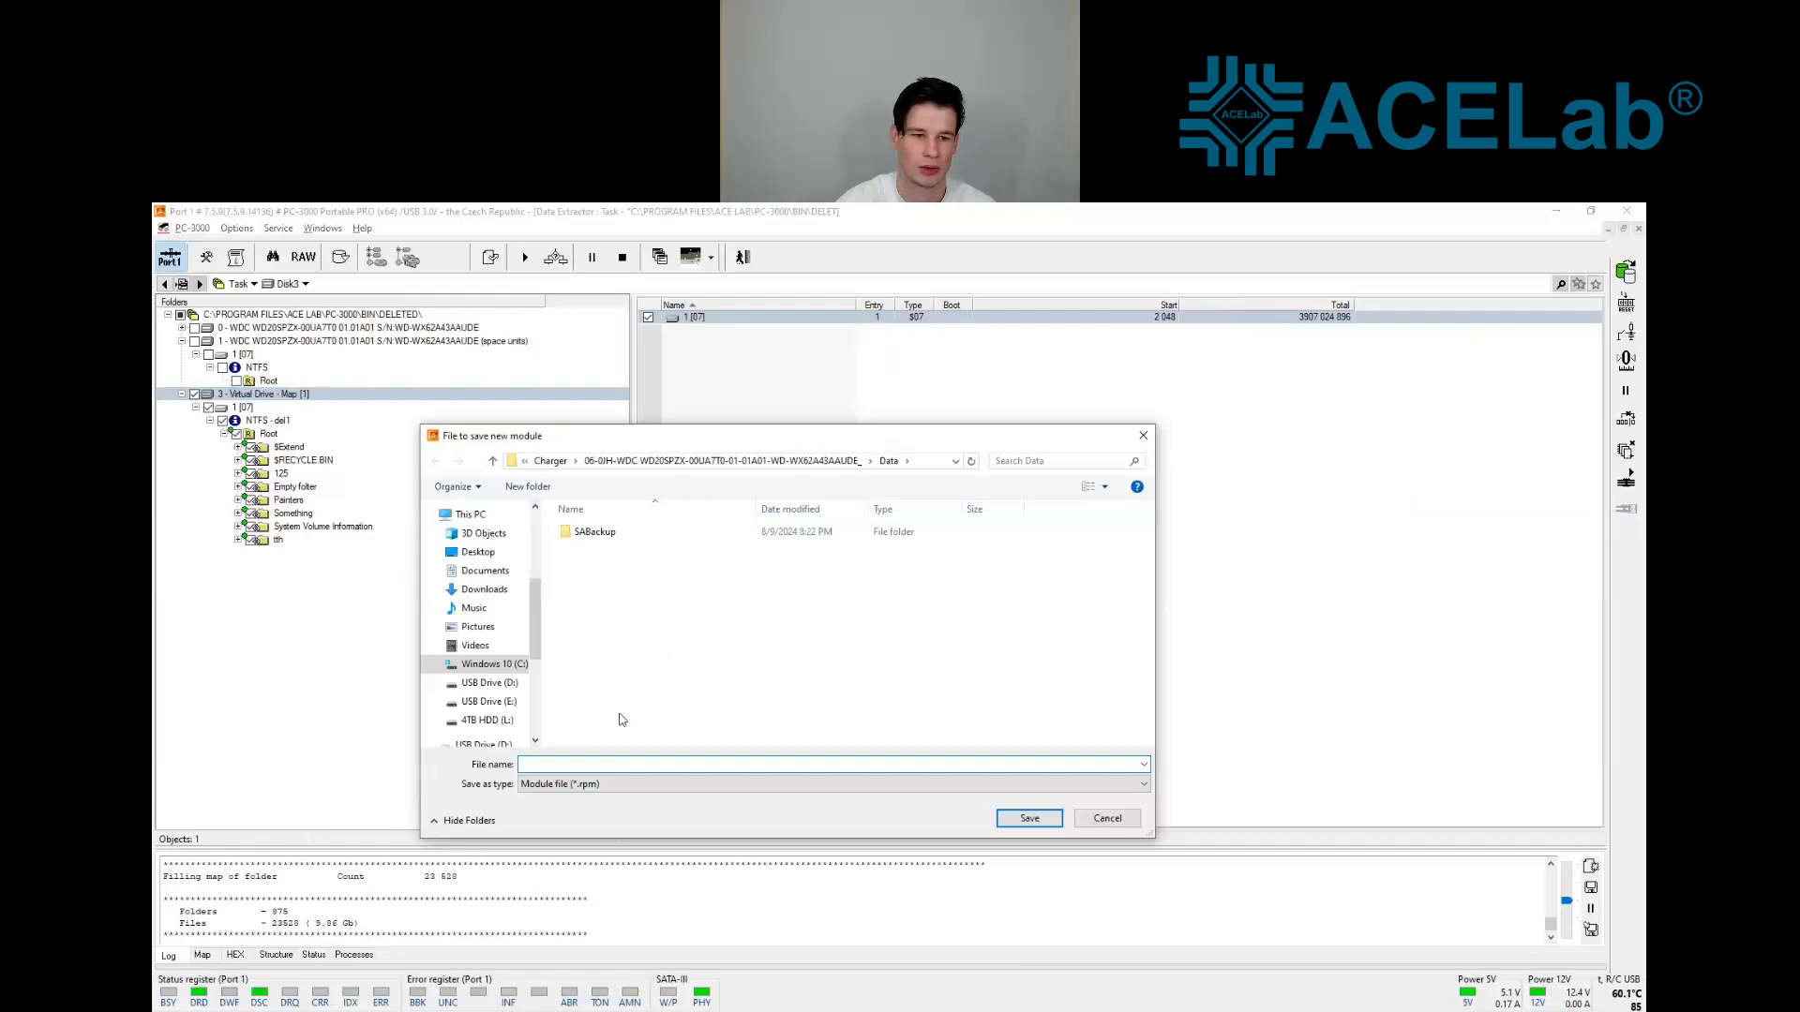
{"action": "type", "text": "190_"}
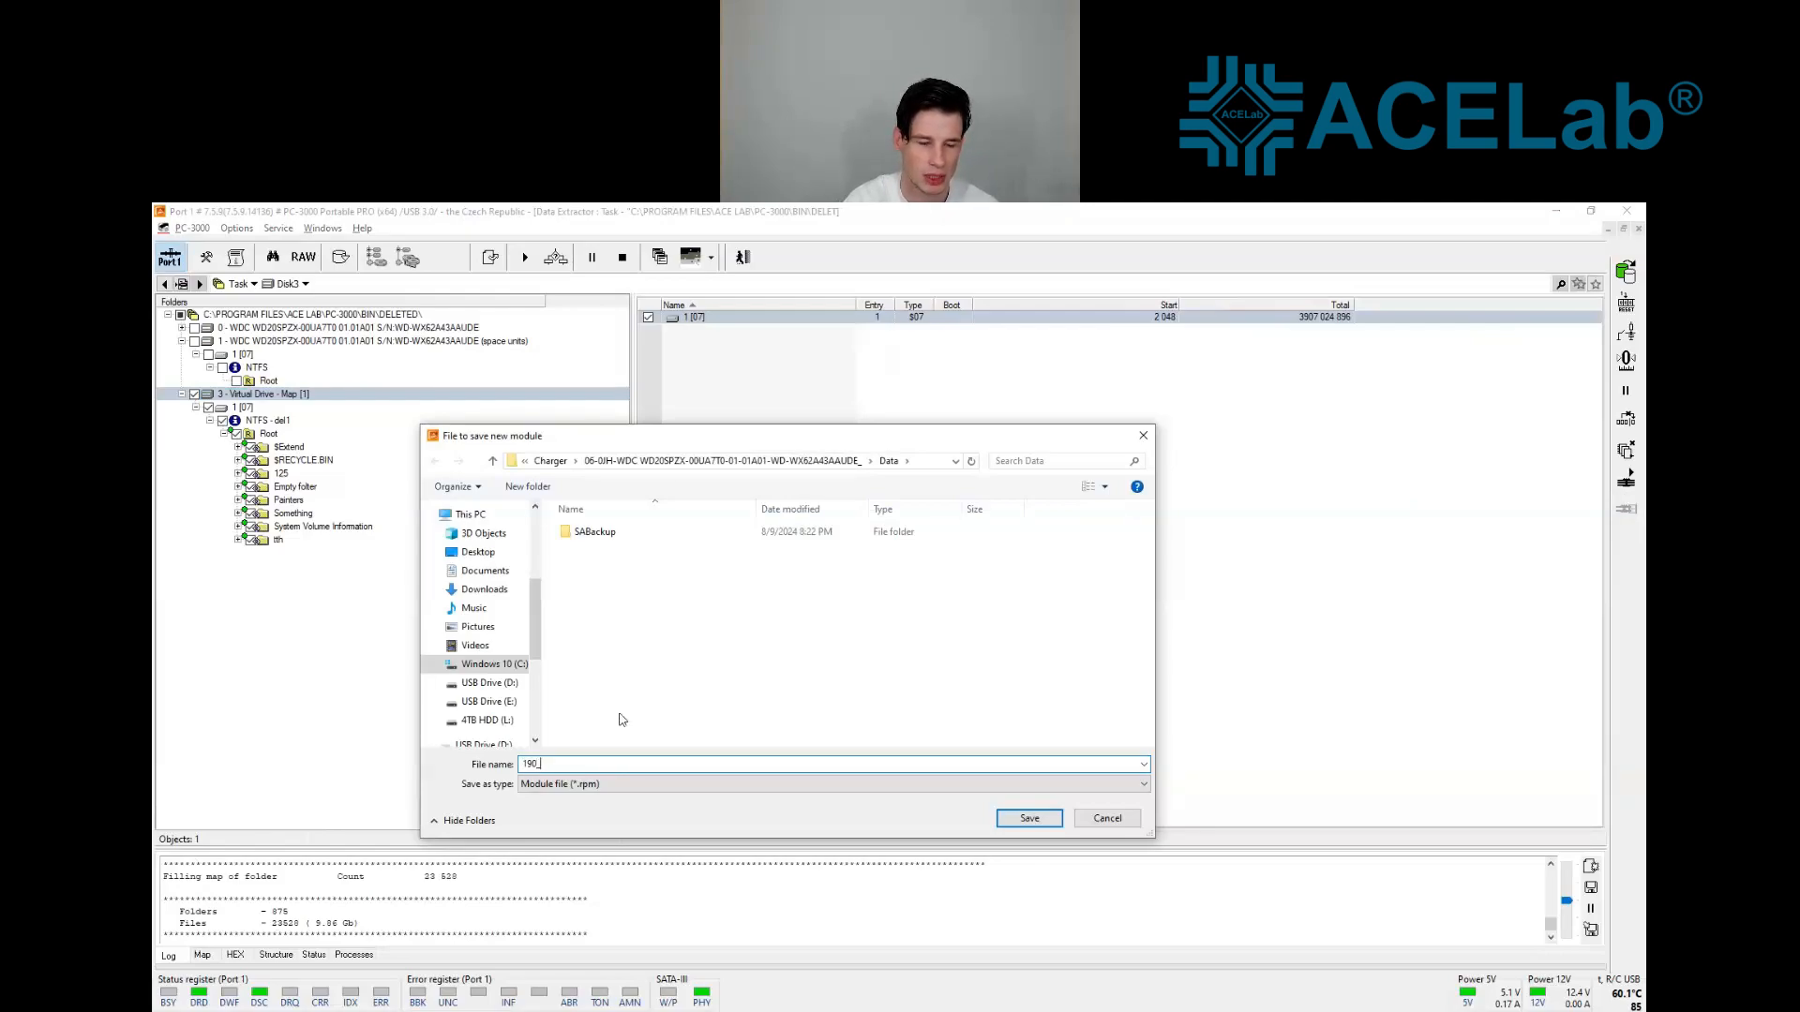
{"action": "type", "text": "Re"}
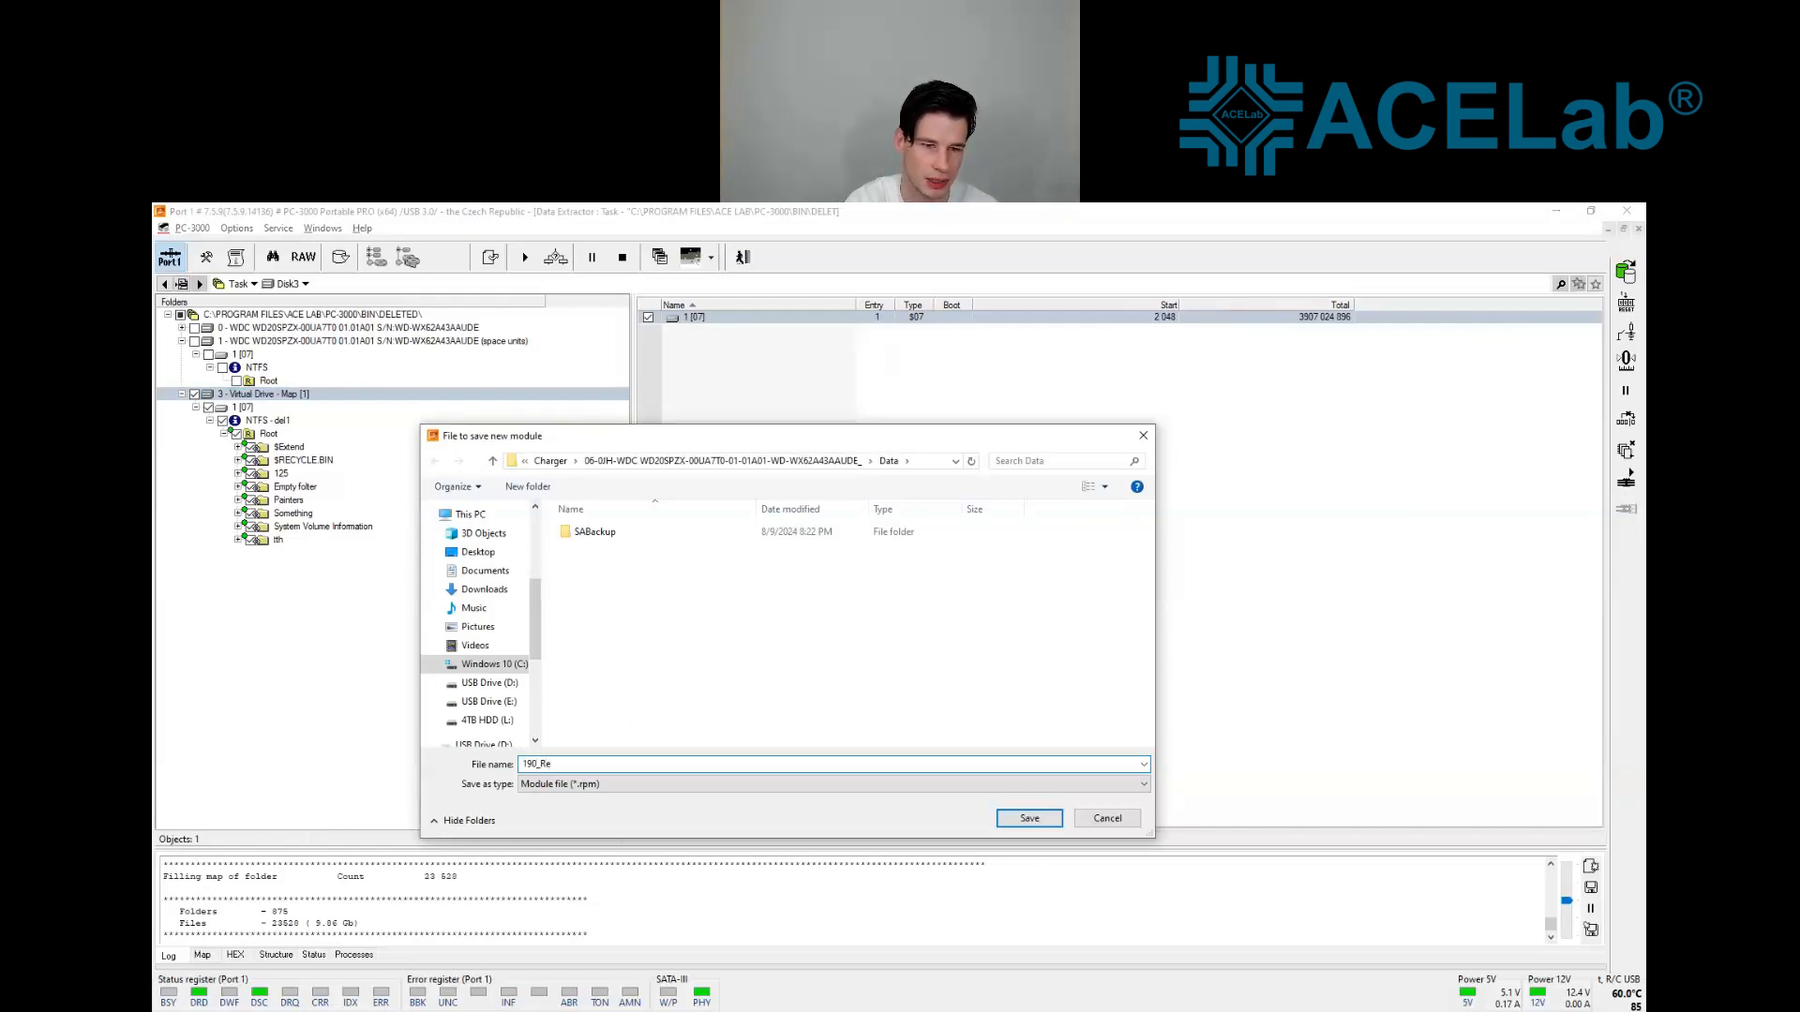
{"action": "type", "text": "buil"}
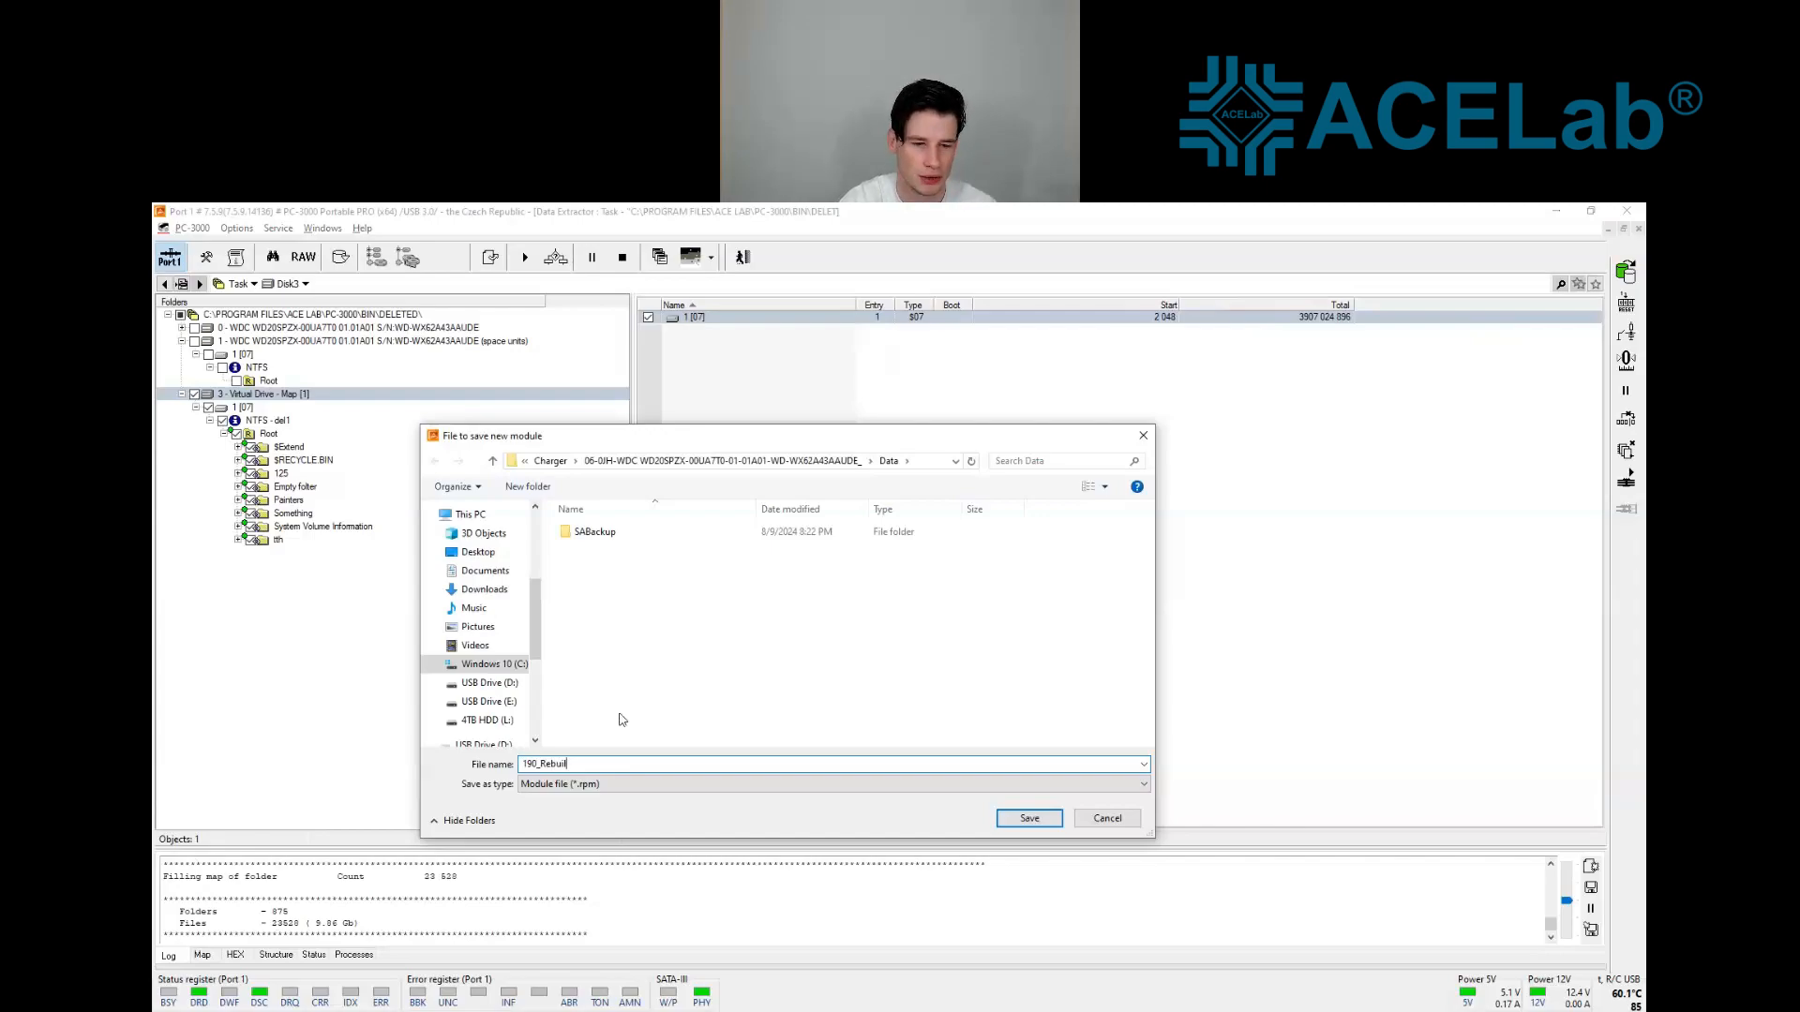
{"action": "type", "text": "d"}
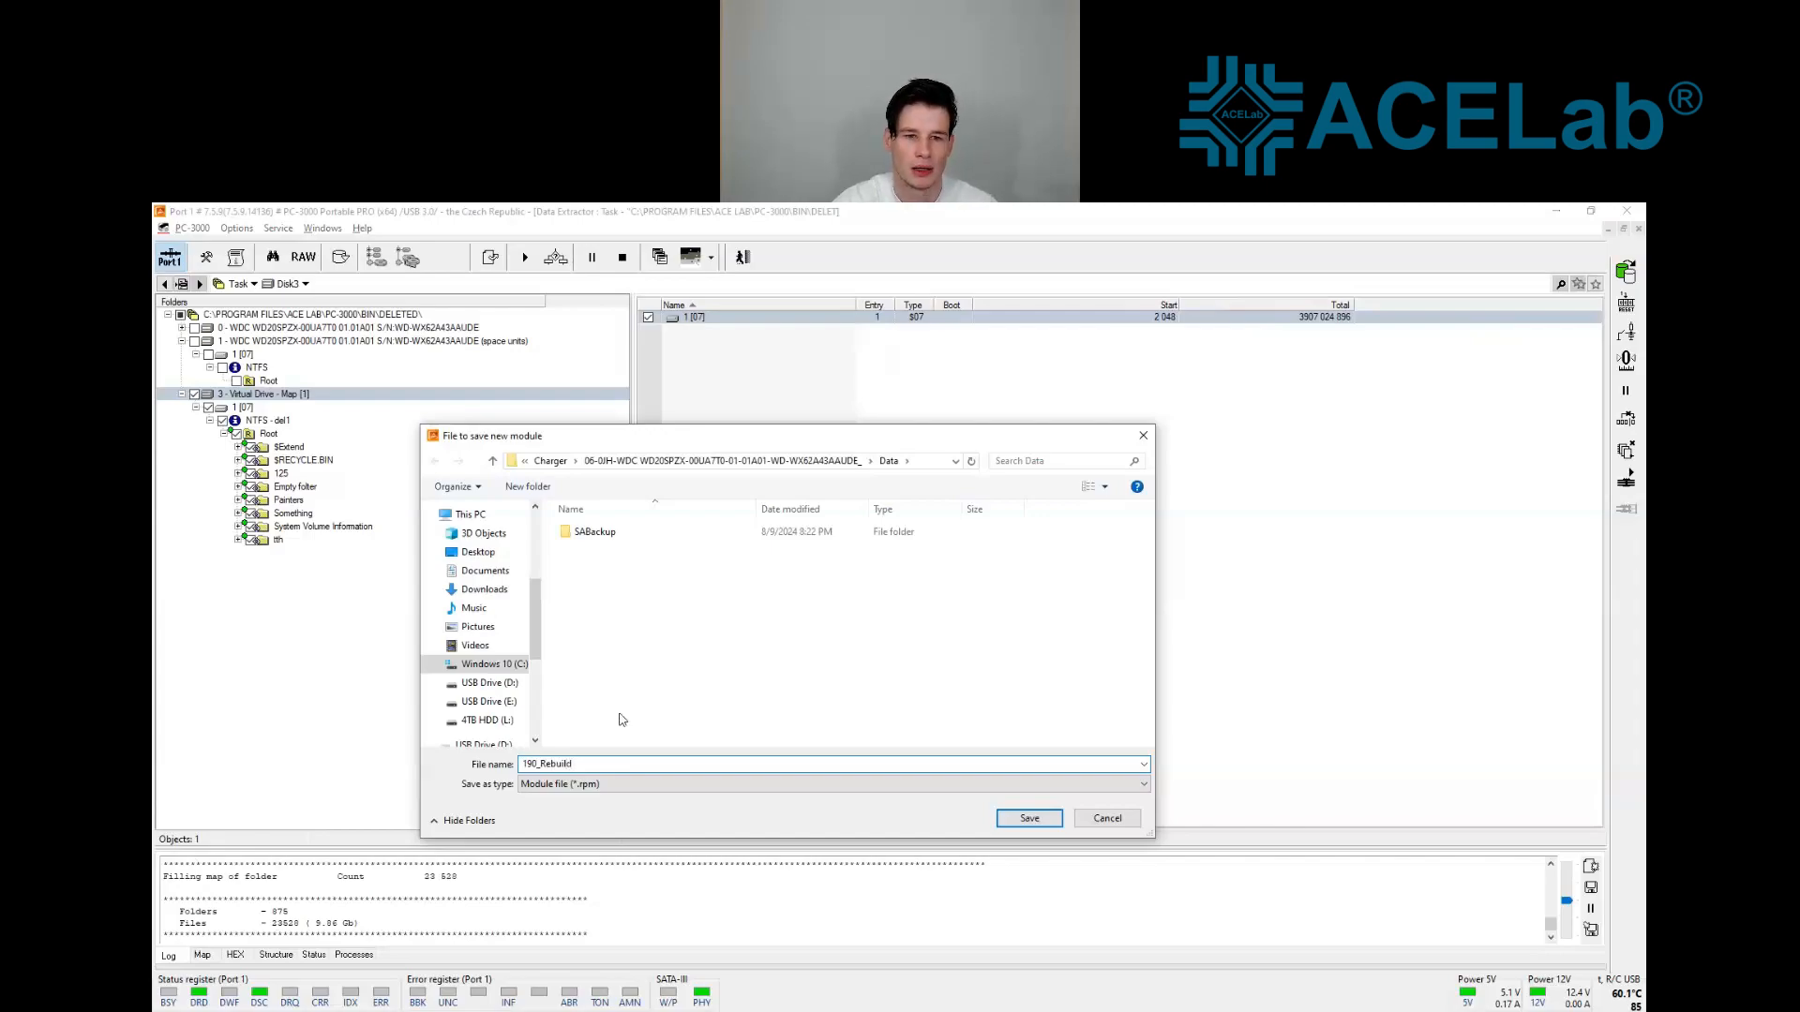
{"action": "key", "text": "Return"}
Use 190.rpm from SABackup\Modules\Composed as the correct module 190 source, generate the T2 module, and check the saved file path in the log
{"action": "left_click", "coordinate": [795, 673]}
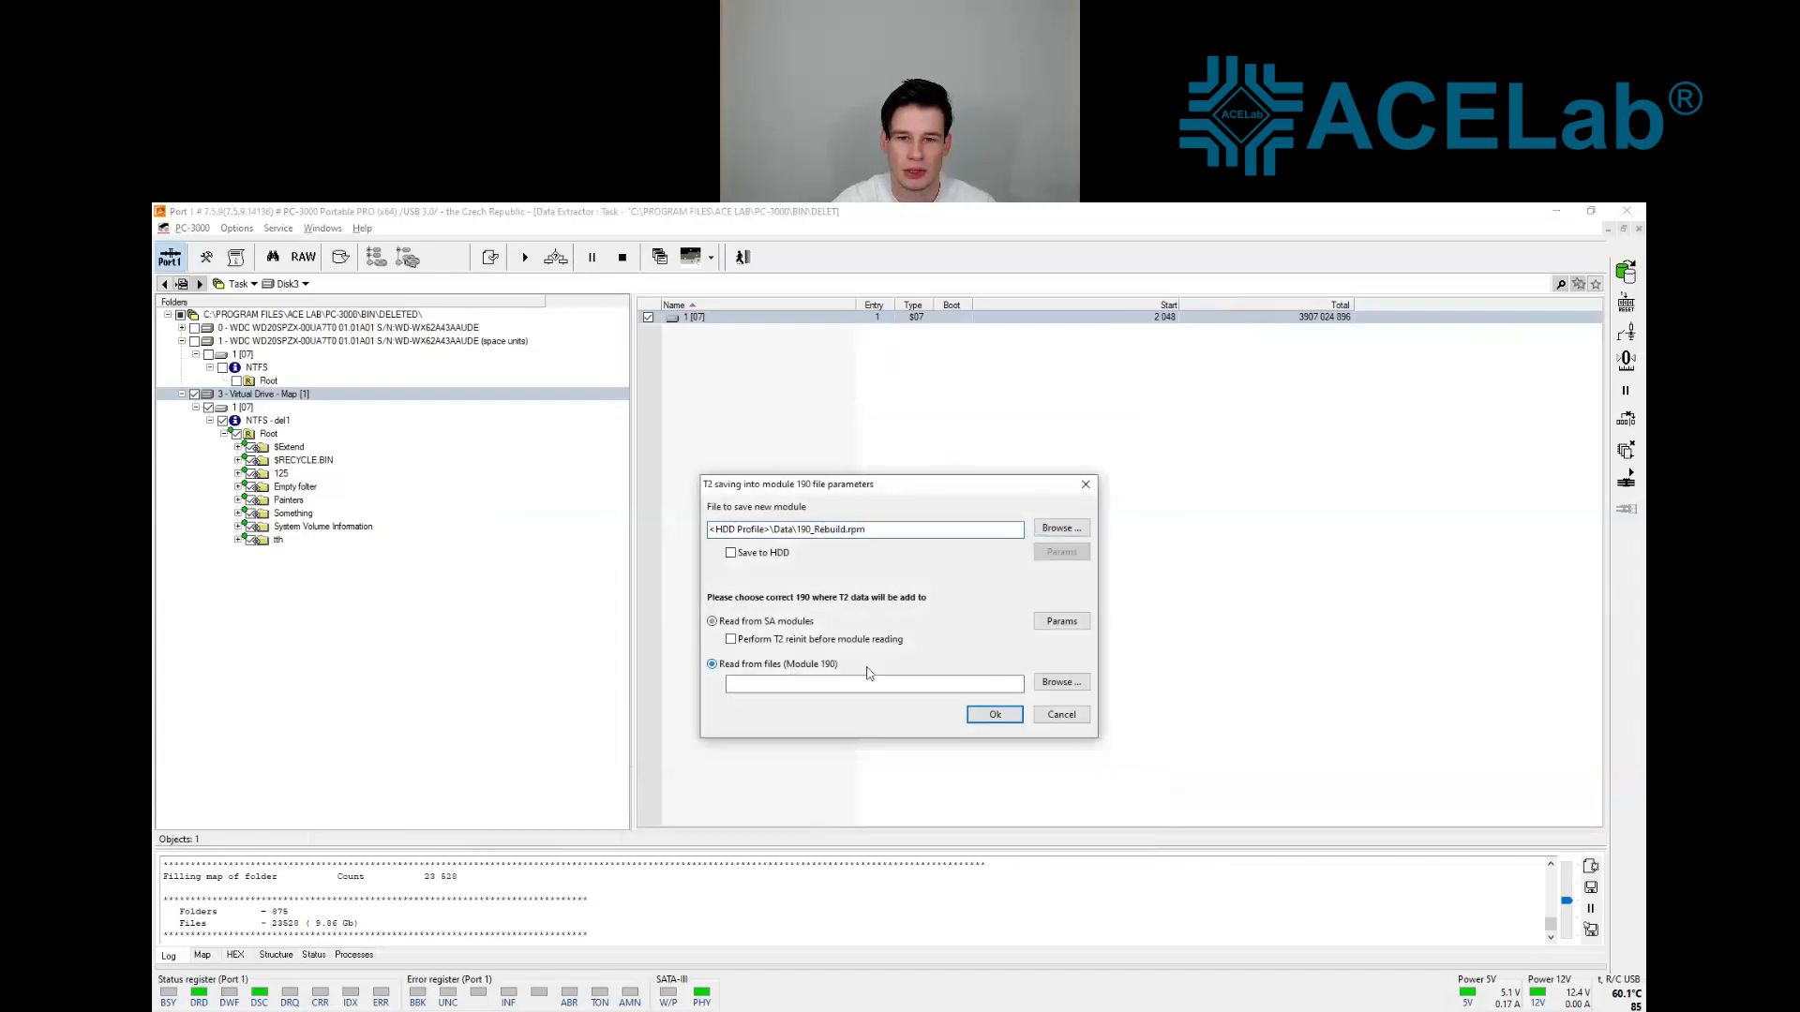
{"action": "left_click", "coordinate": [1078, 683]}
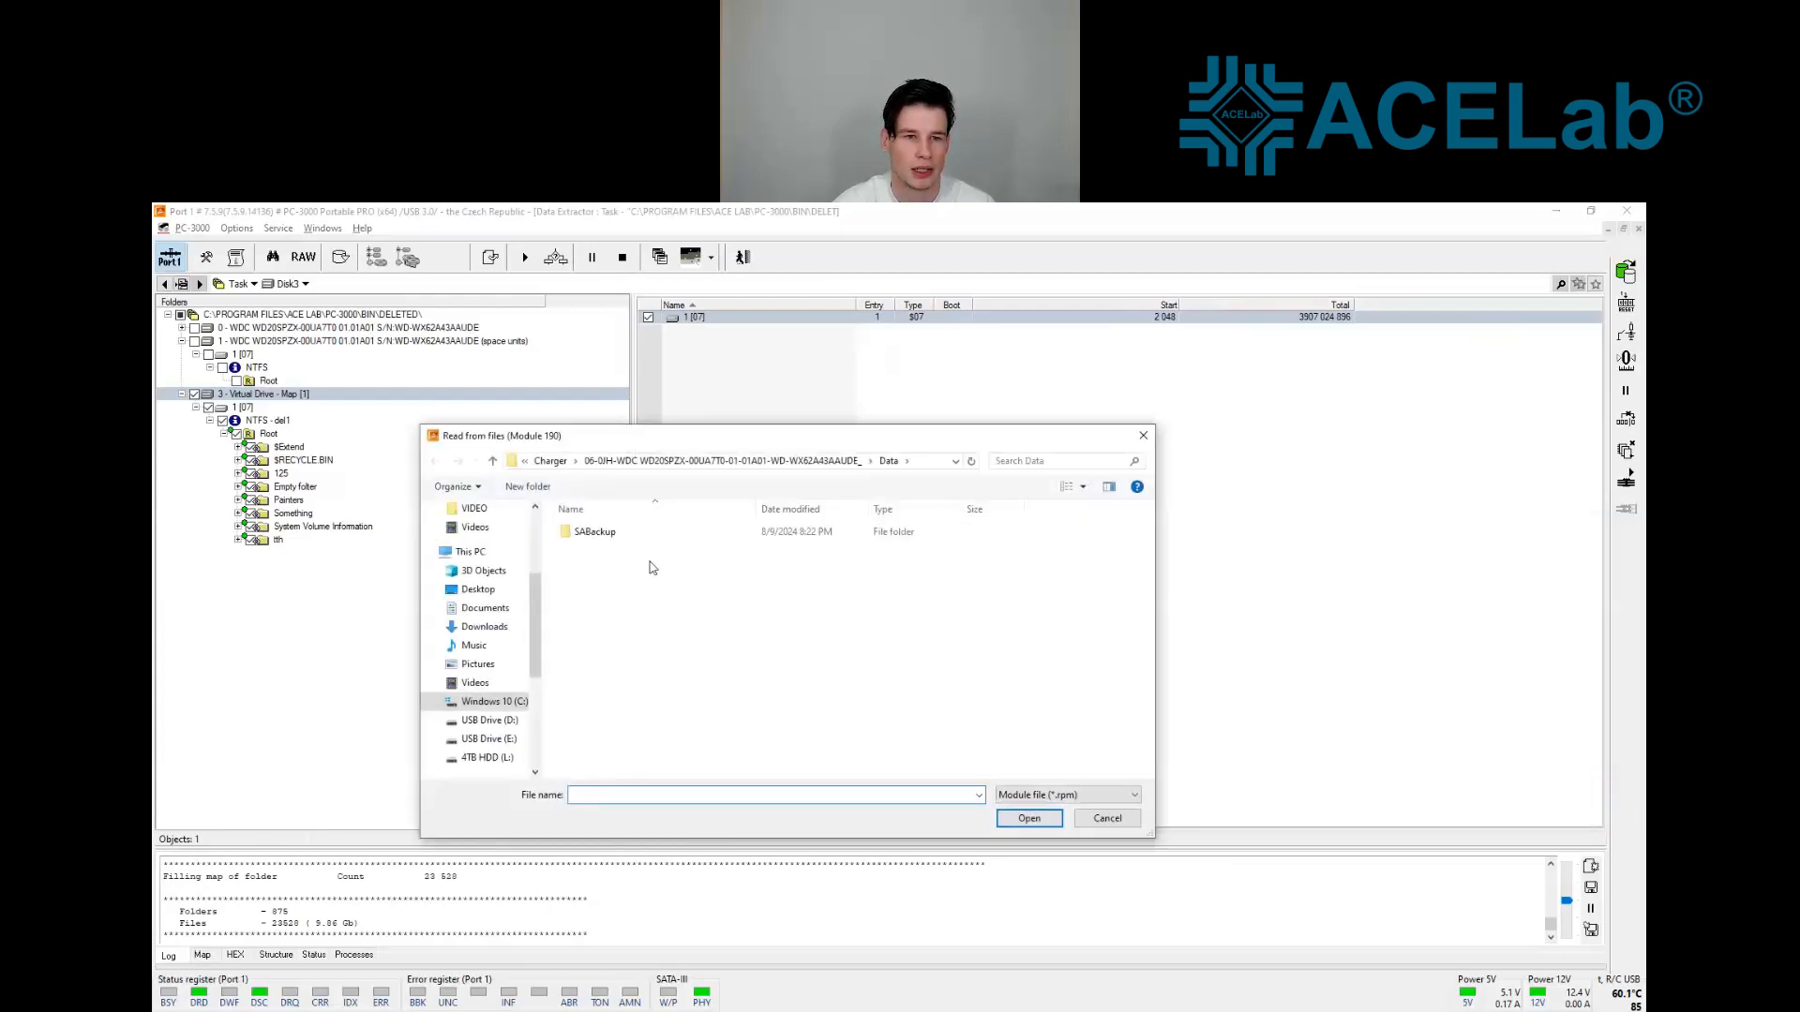
{"action": "left_click", "coordinate": [602, 531]}
{"action": "double_click", "coordinate": [600, 531]}
{"action": "double_click", "coordinate": [599, 532]}
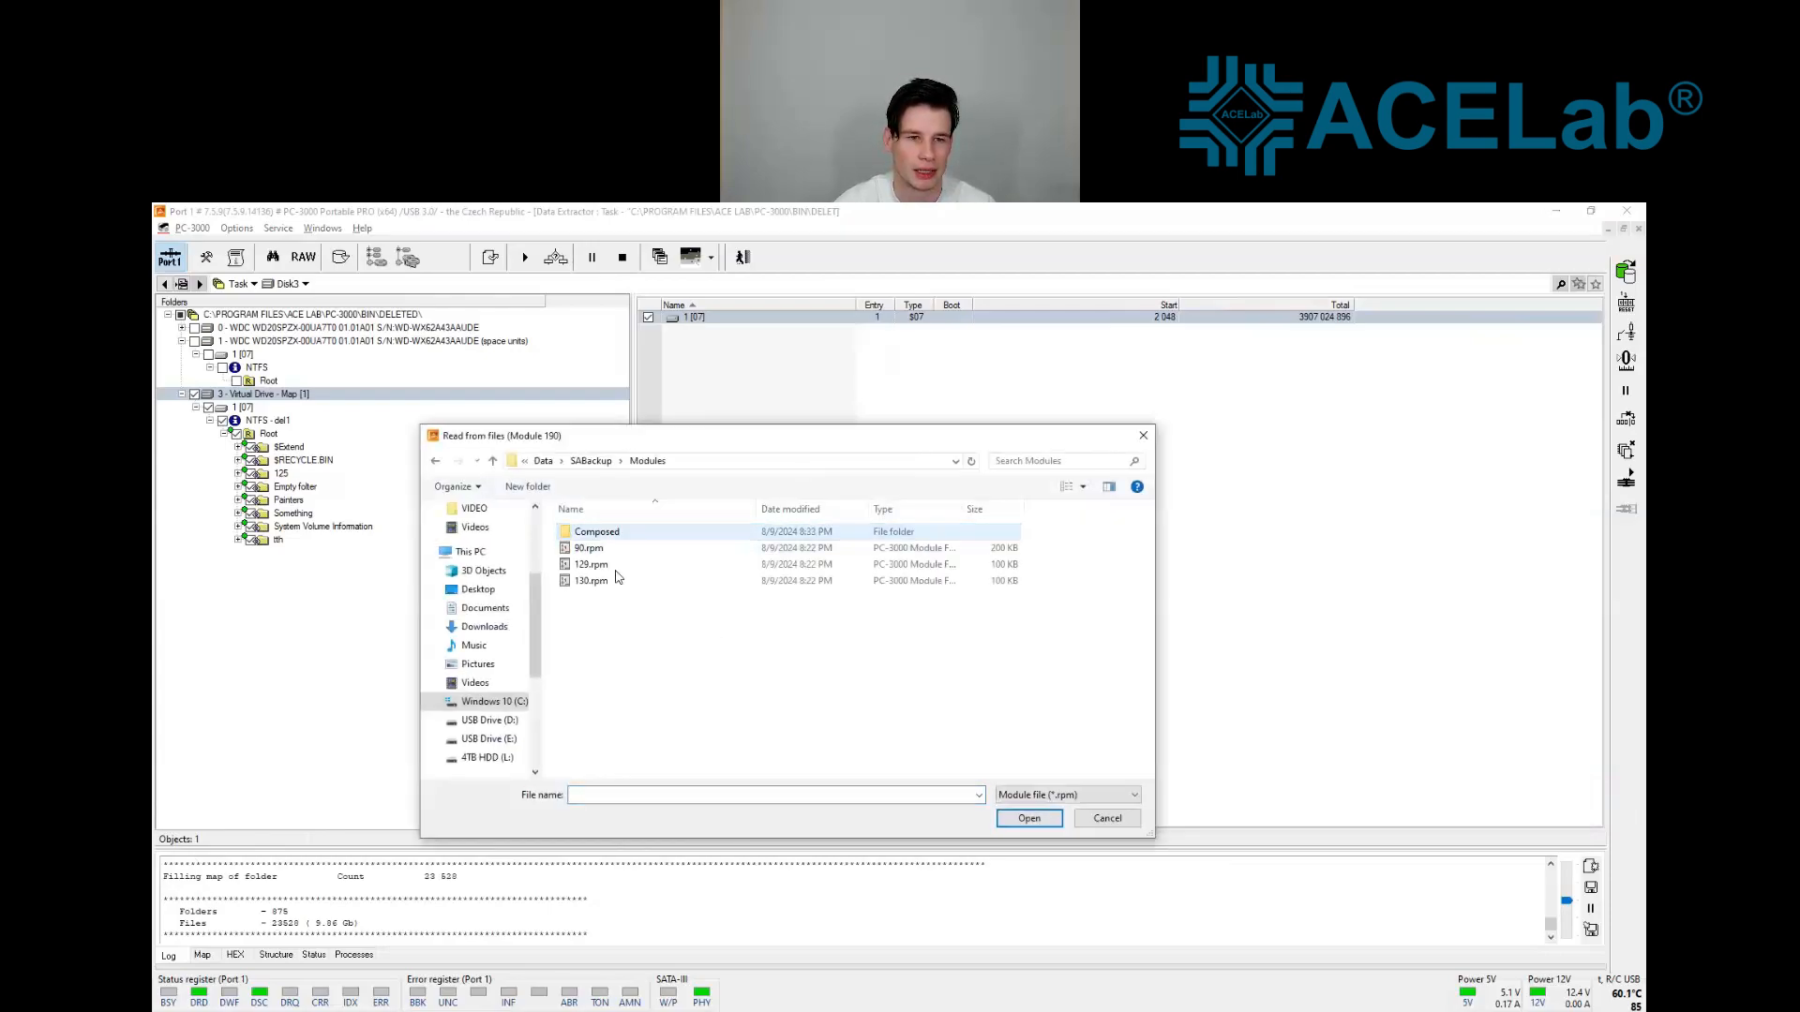
{"action": "double_click", "coordinate": [599, 532]}
{"action": "left_click", "coordinate": [623, 795]}
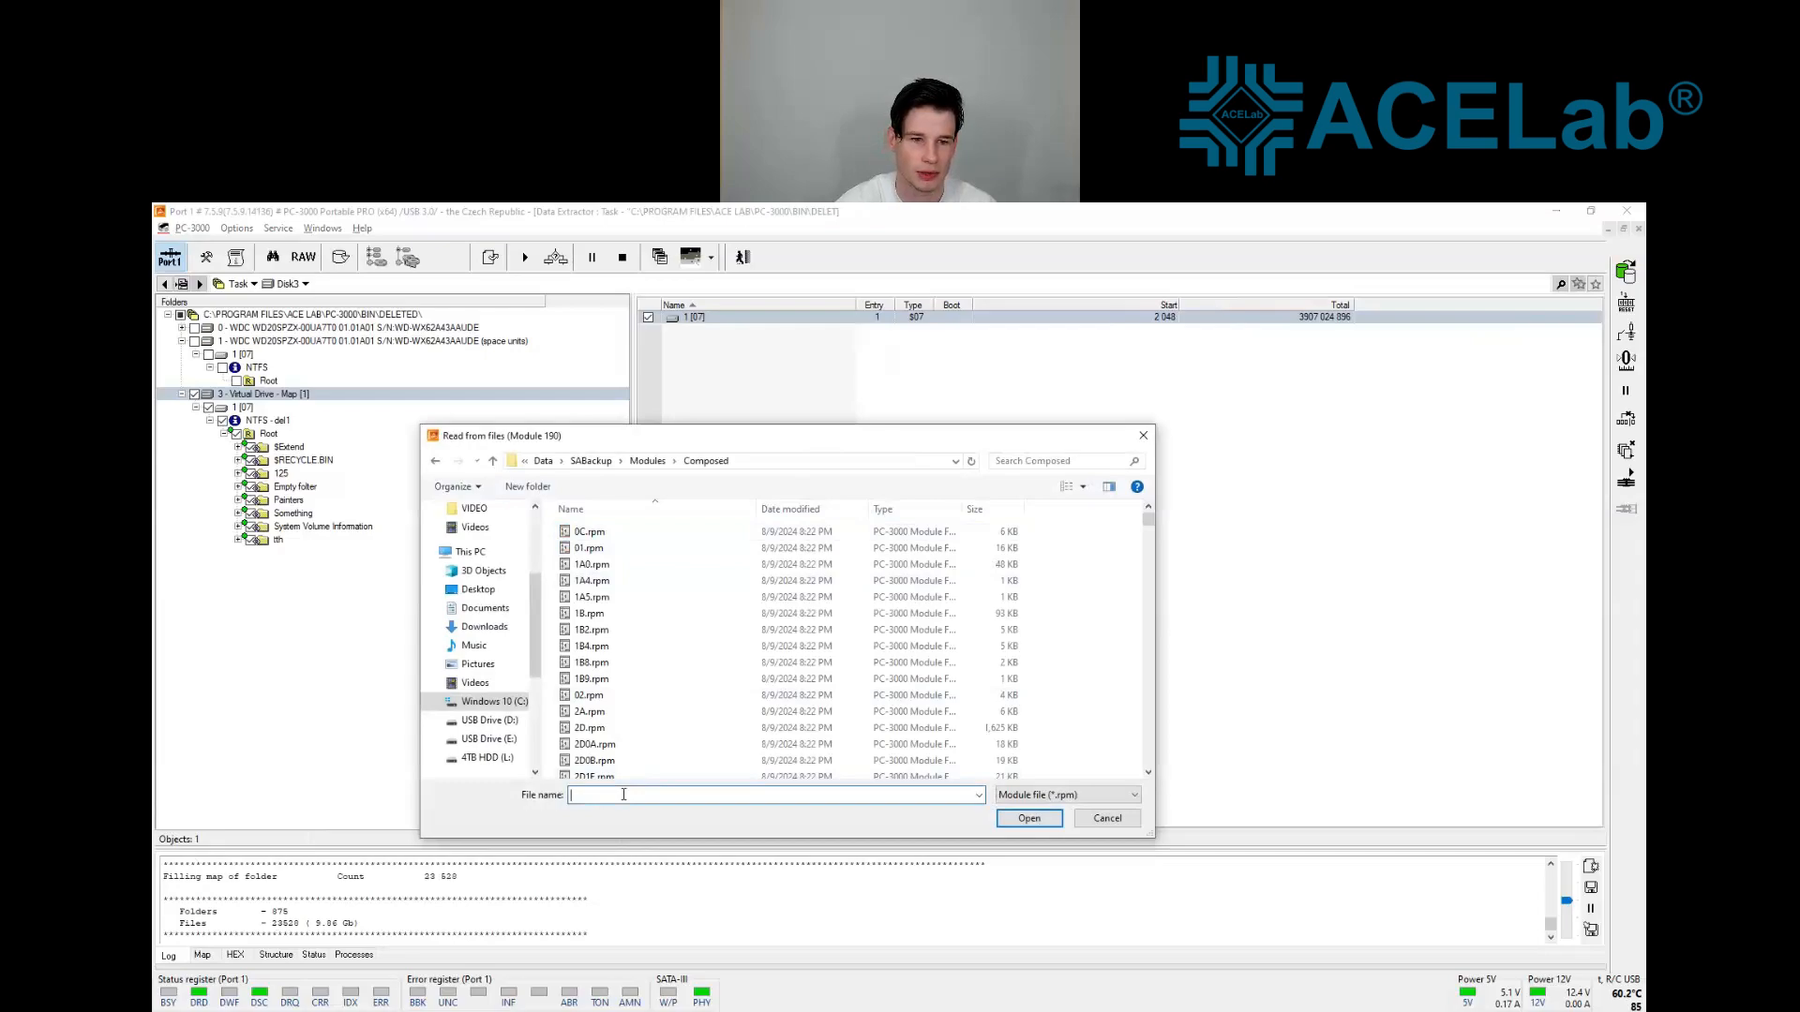
{"action": "type", "text": "190"}
{"action": "left_click", "coordinate": [639, 811]}
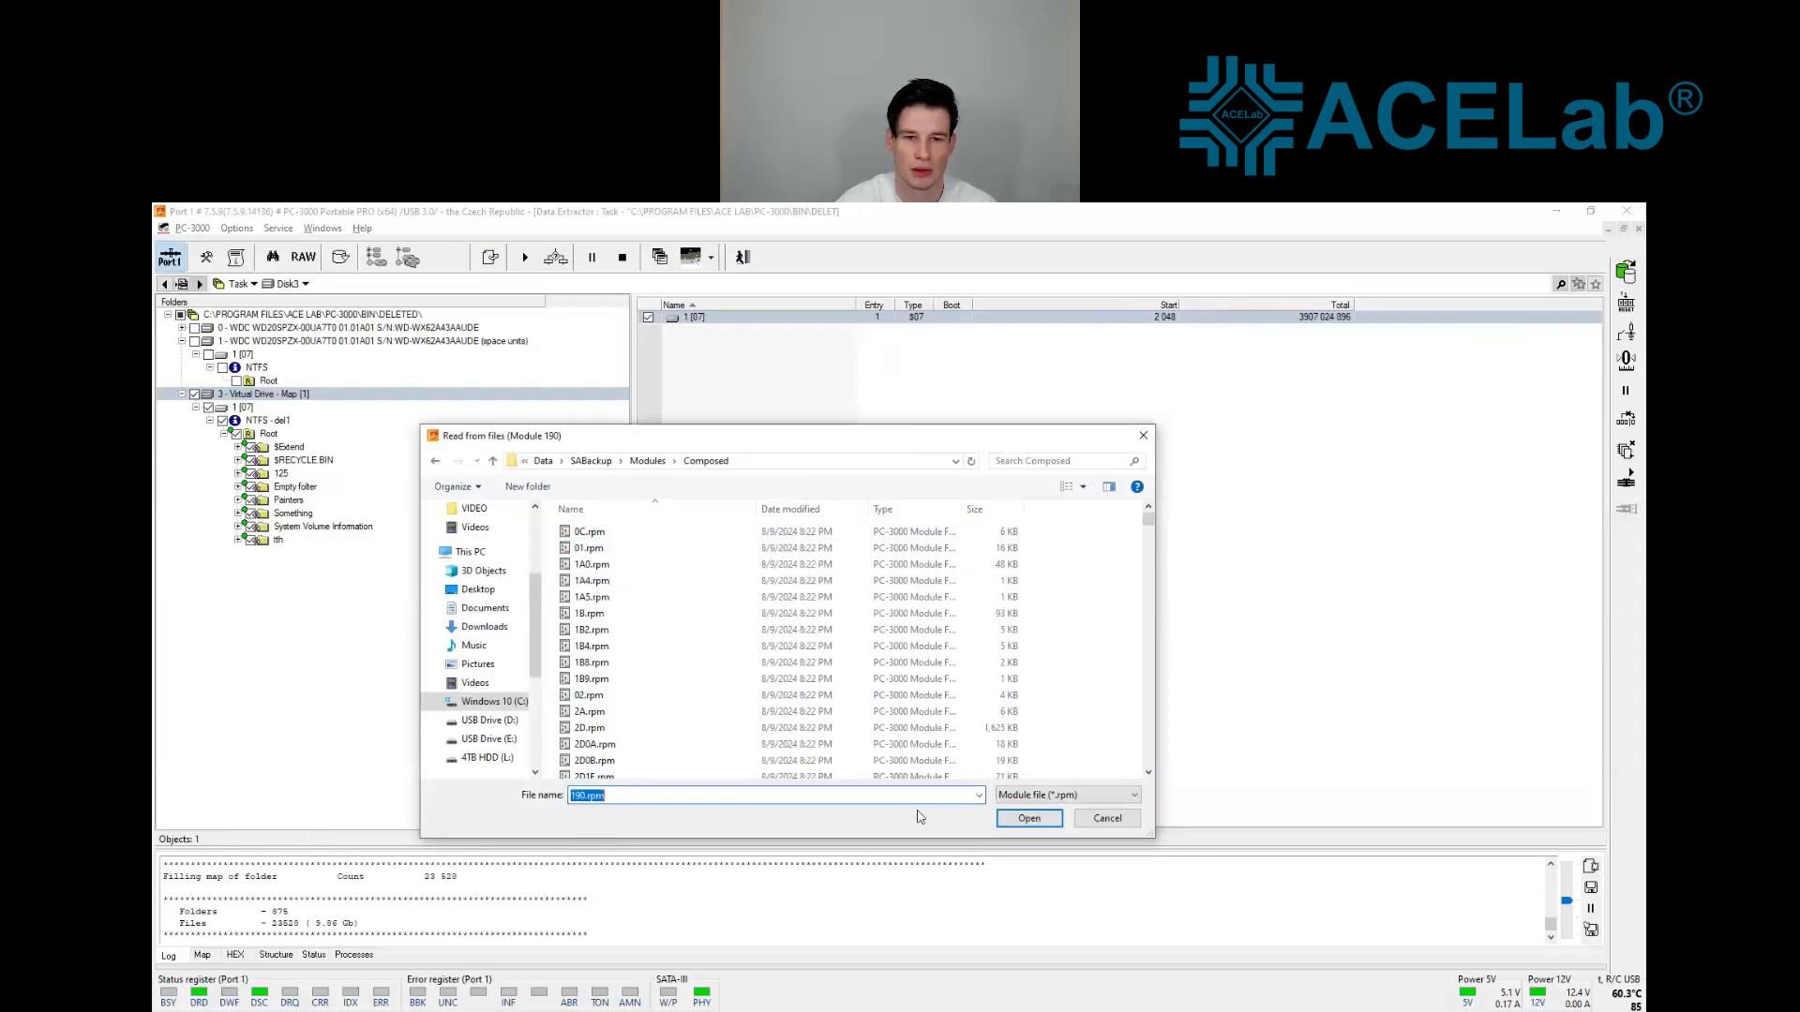
{"action": "left_click", "coordinate": [1028, 818]}
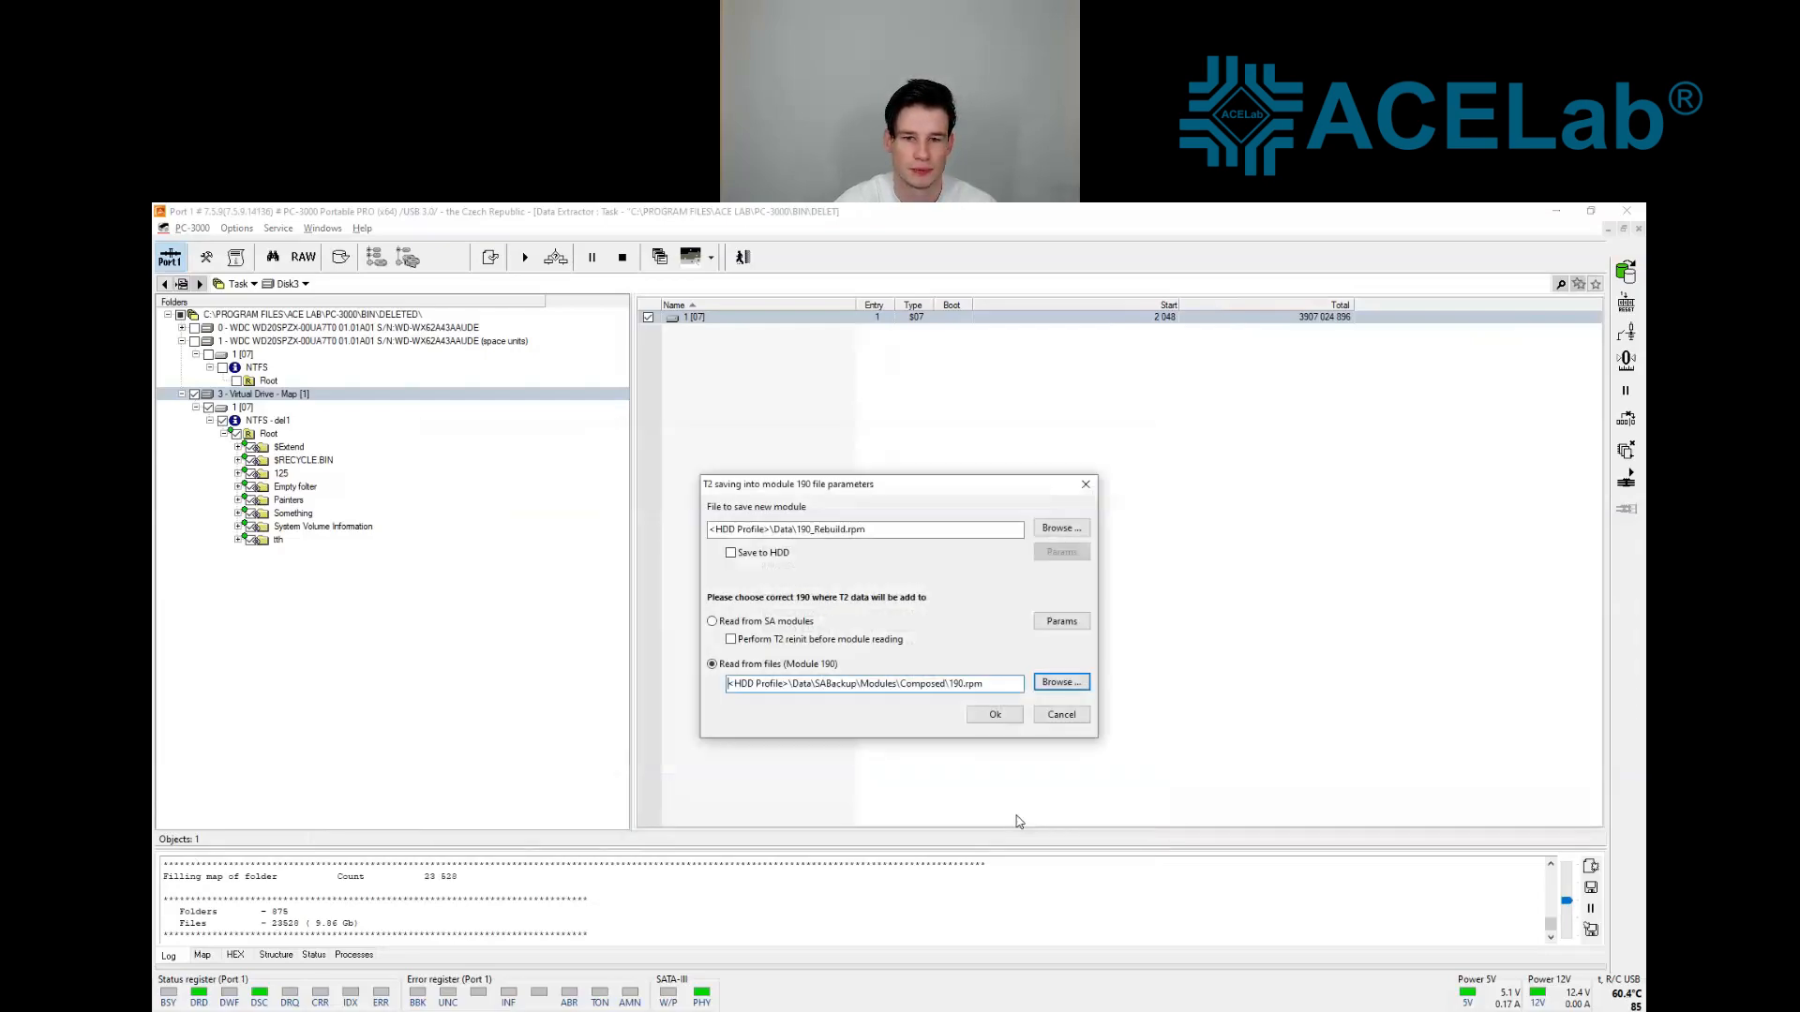
{"action": "left_click", "coordinate": [995, 715]}
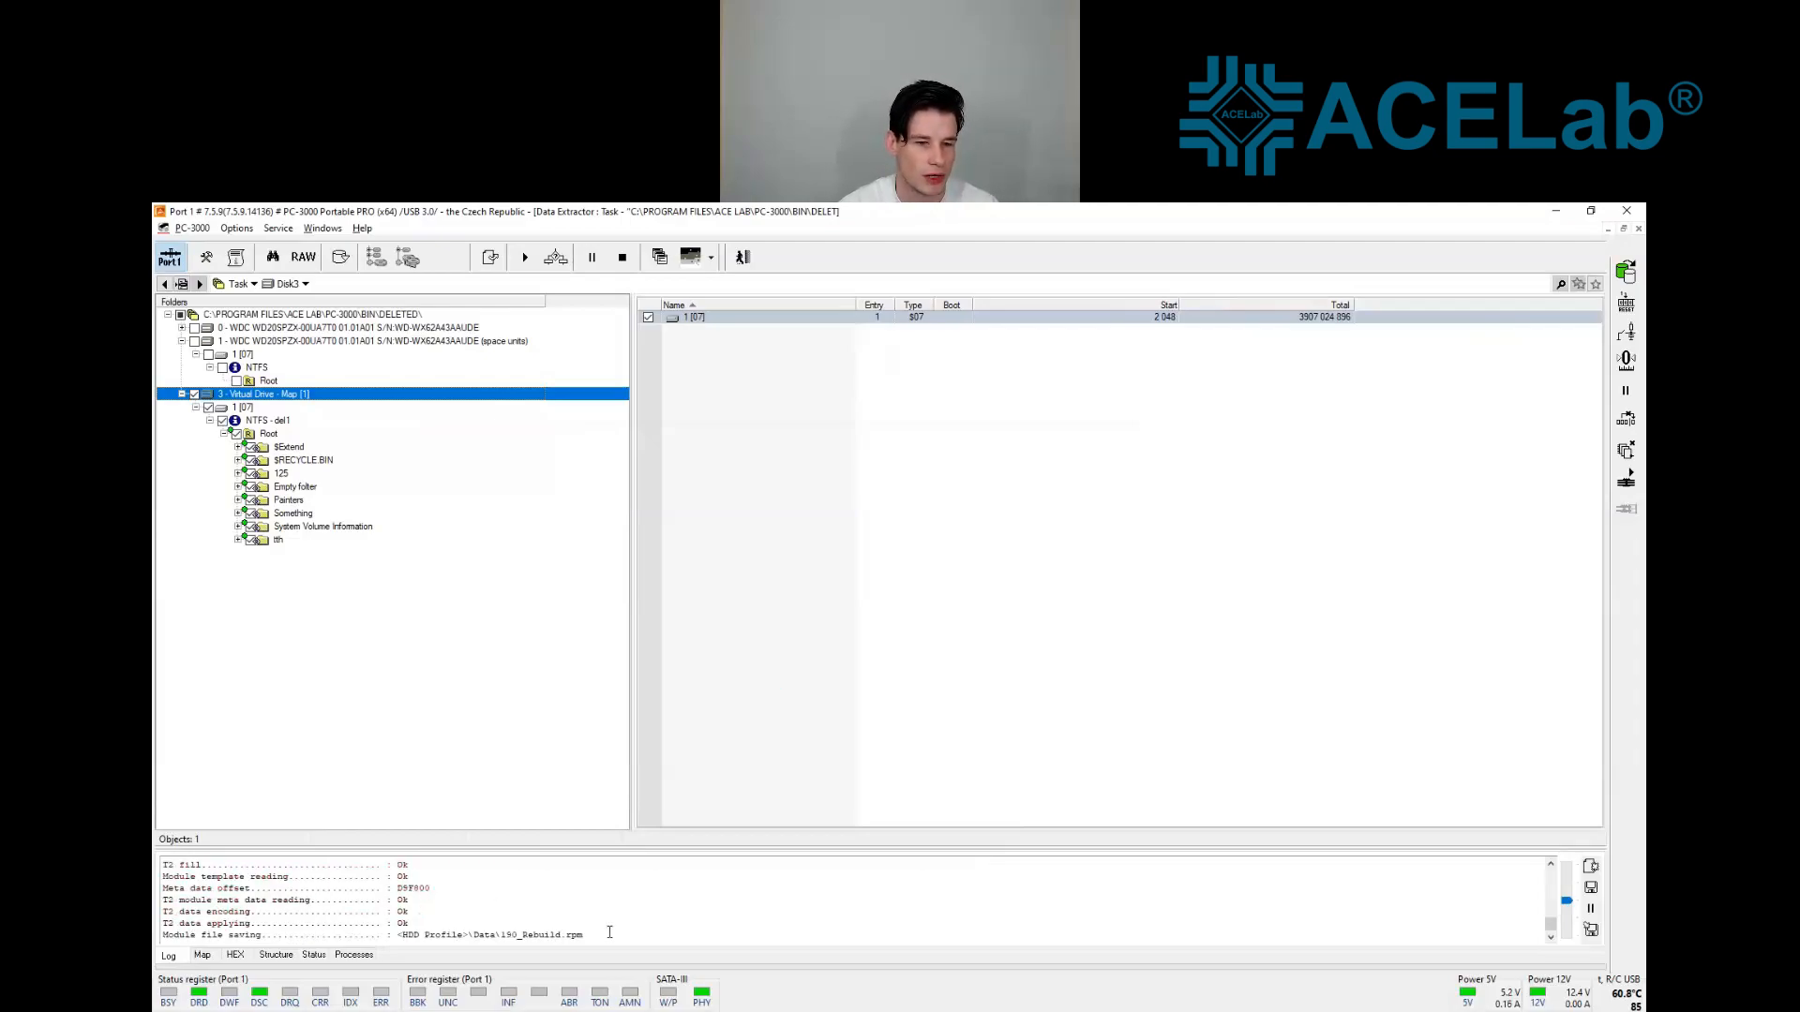
{"action": "left_click_drag", "start_coordinate": [607, 935], "coordinate": [390, 937]}
{"action": "left_click", "coordinate": [421, 934]}
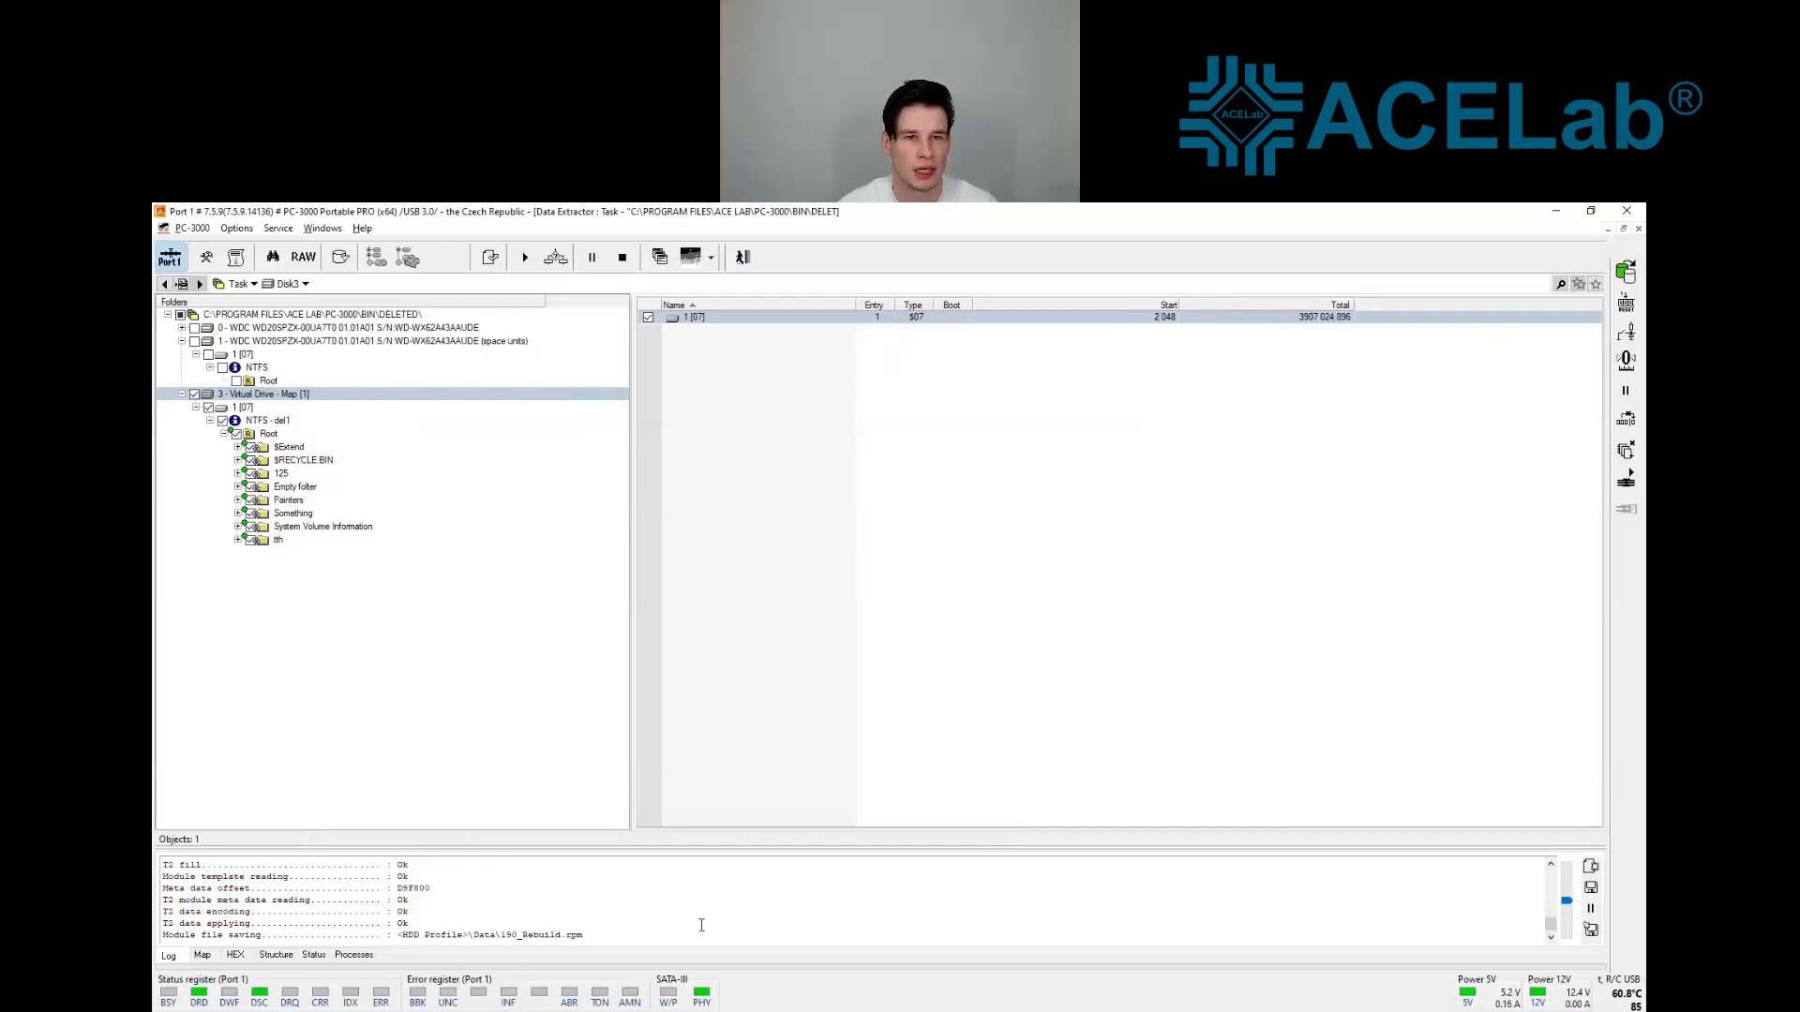
Close the Data Extractor task and switch to the WDC Marvell family utility
{"action": "left_click", "coordinate": [742, 266]}
{"action": "left_click", "coordinate": [575, 262]}
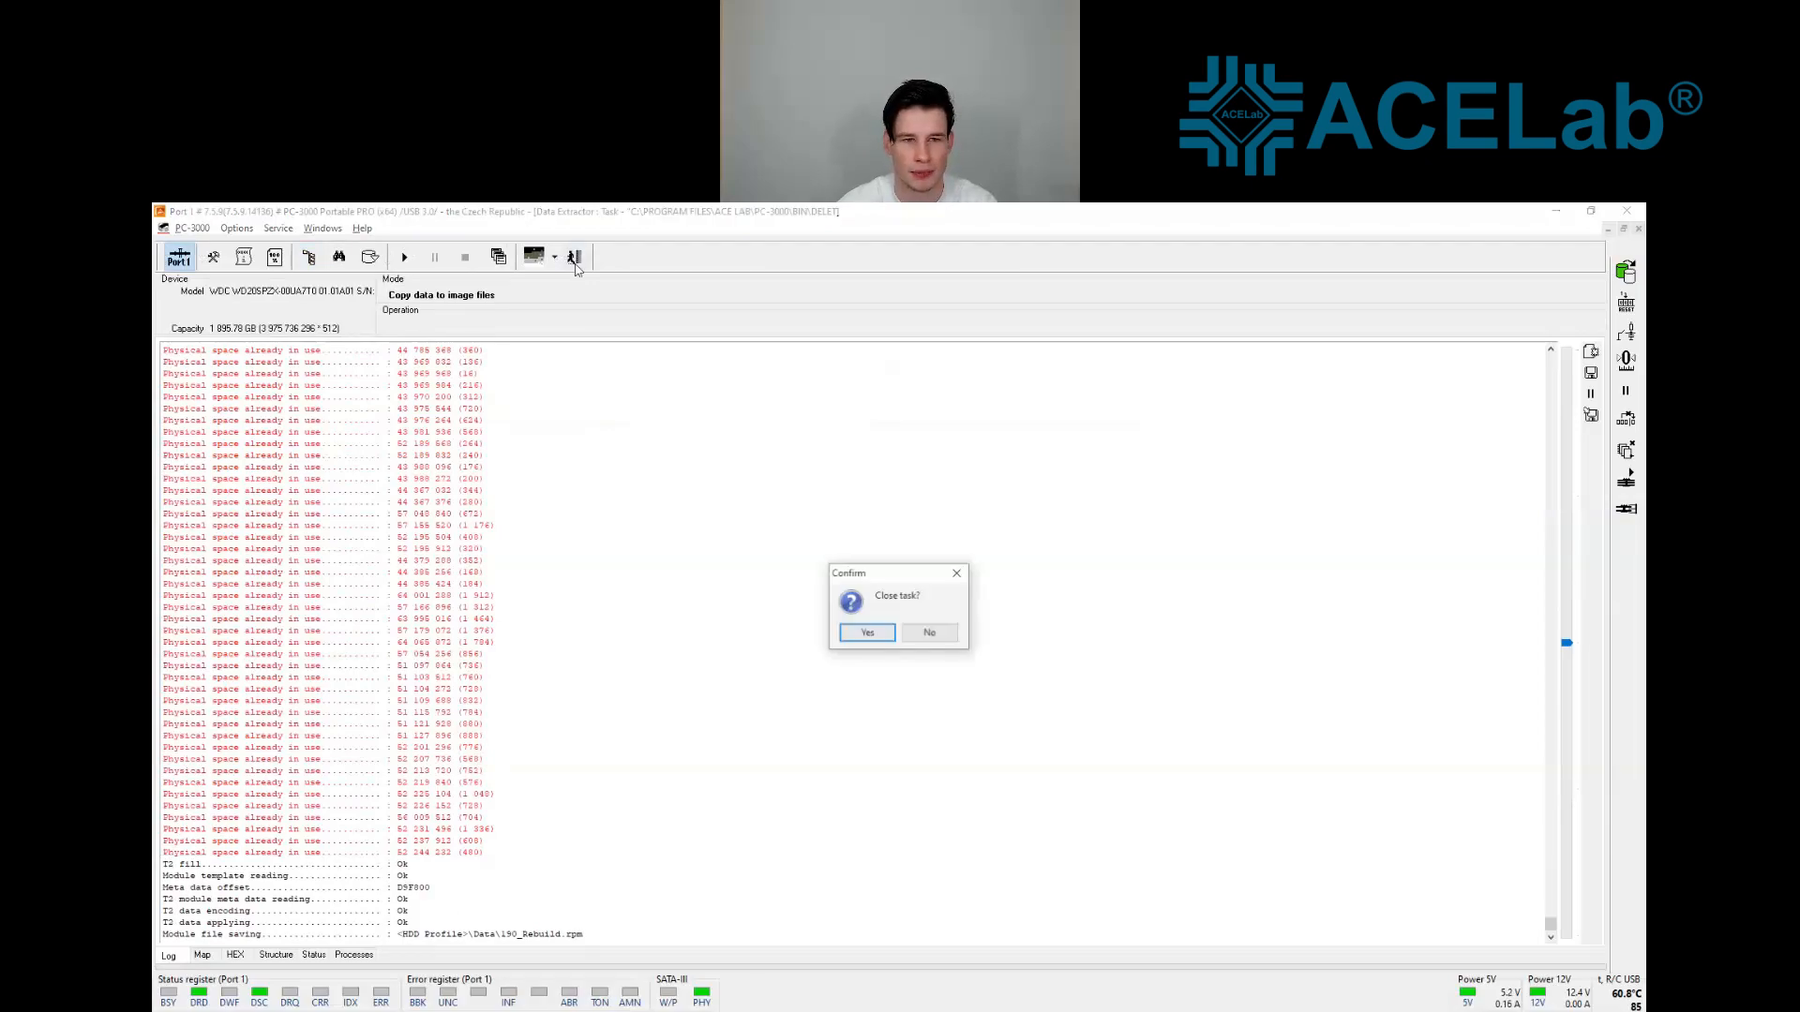
{"action": "key", "text": "Return"}
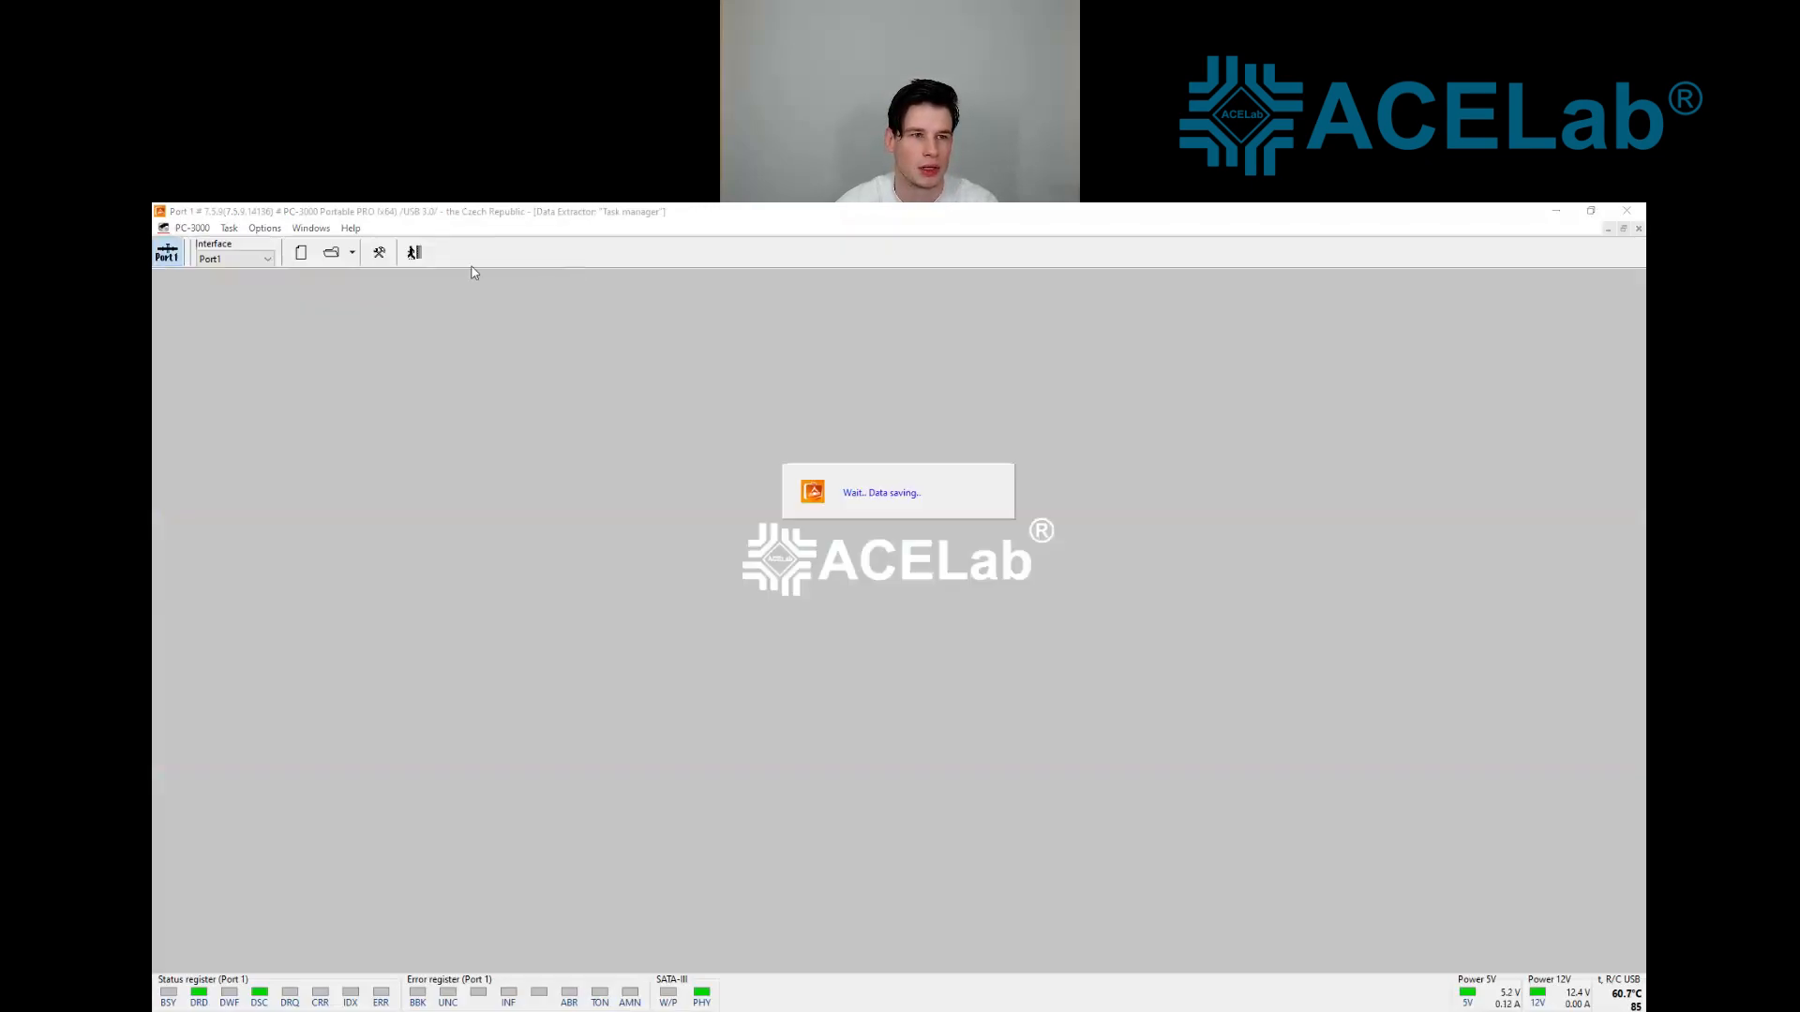
{"action": "left_click", "coordinate": [298, 228]}
{"action": "left_click", "coordinate": [393, 340]}
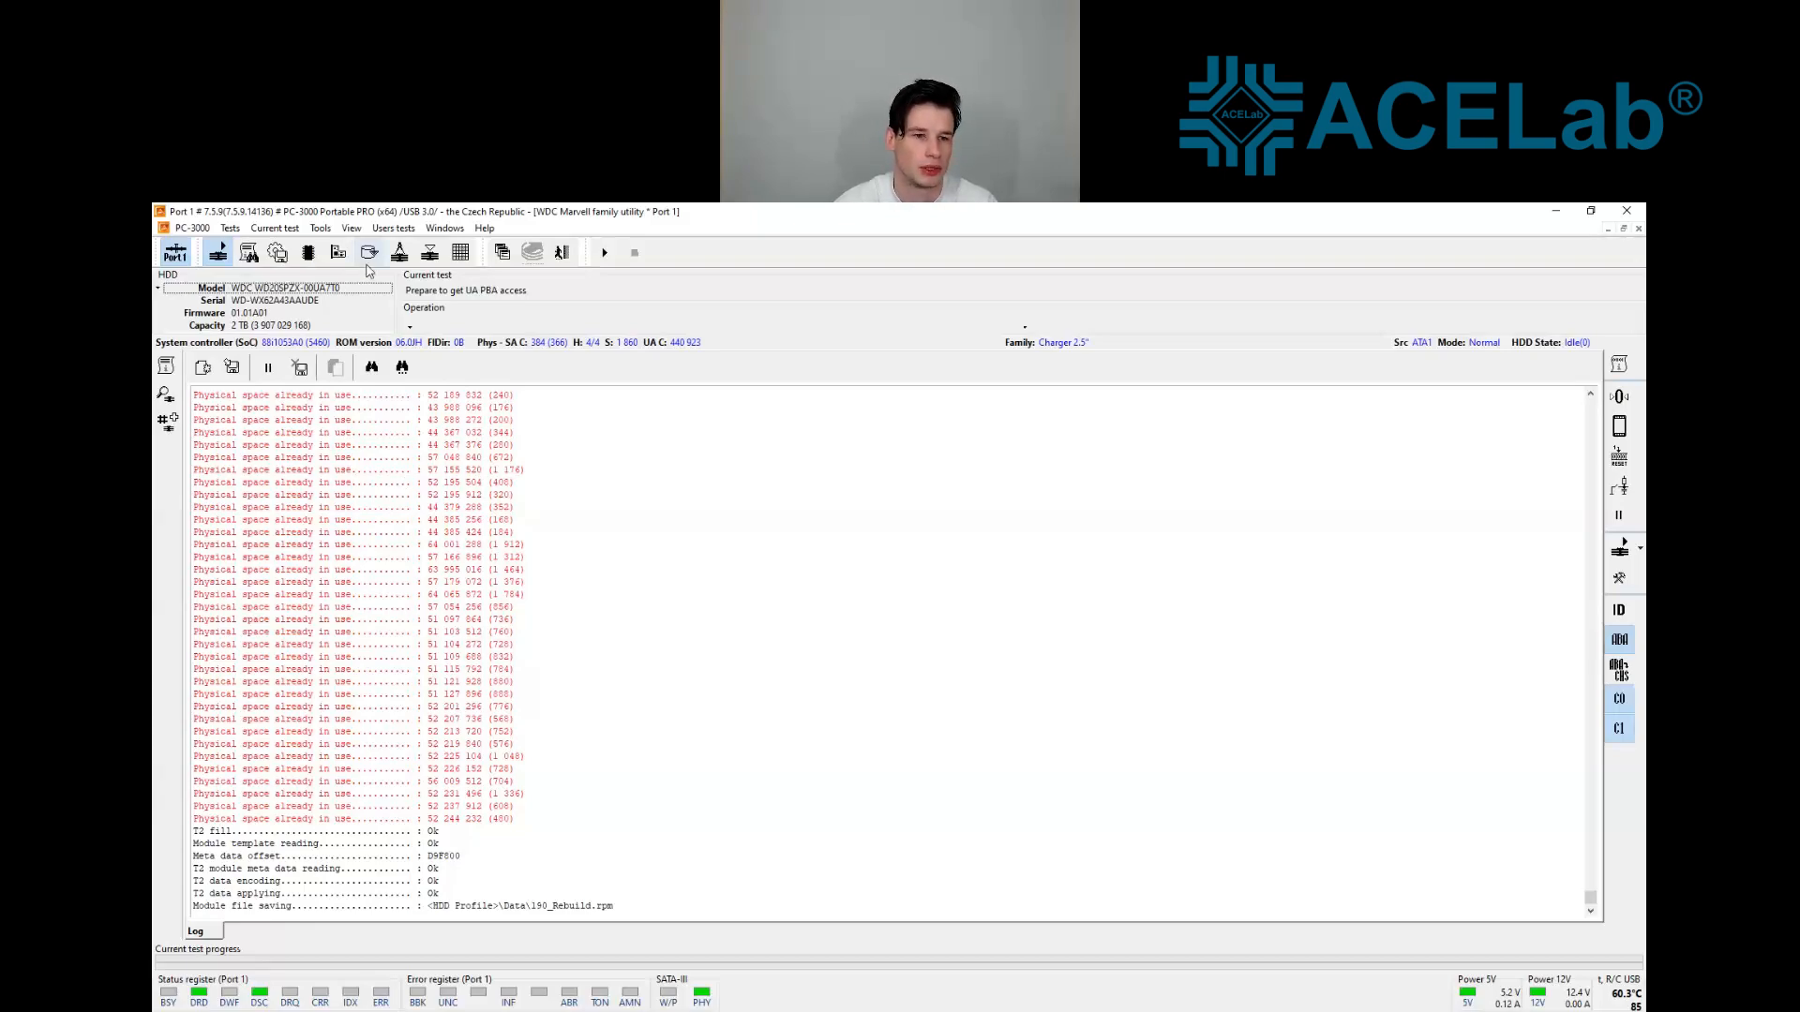
Run T2 reading and analyze on the module file 190_Rebuild.rpm from the Data folder and review the T2 analysis results
{"action": "left_click", "coordinate": [369, 260]}
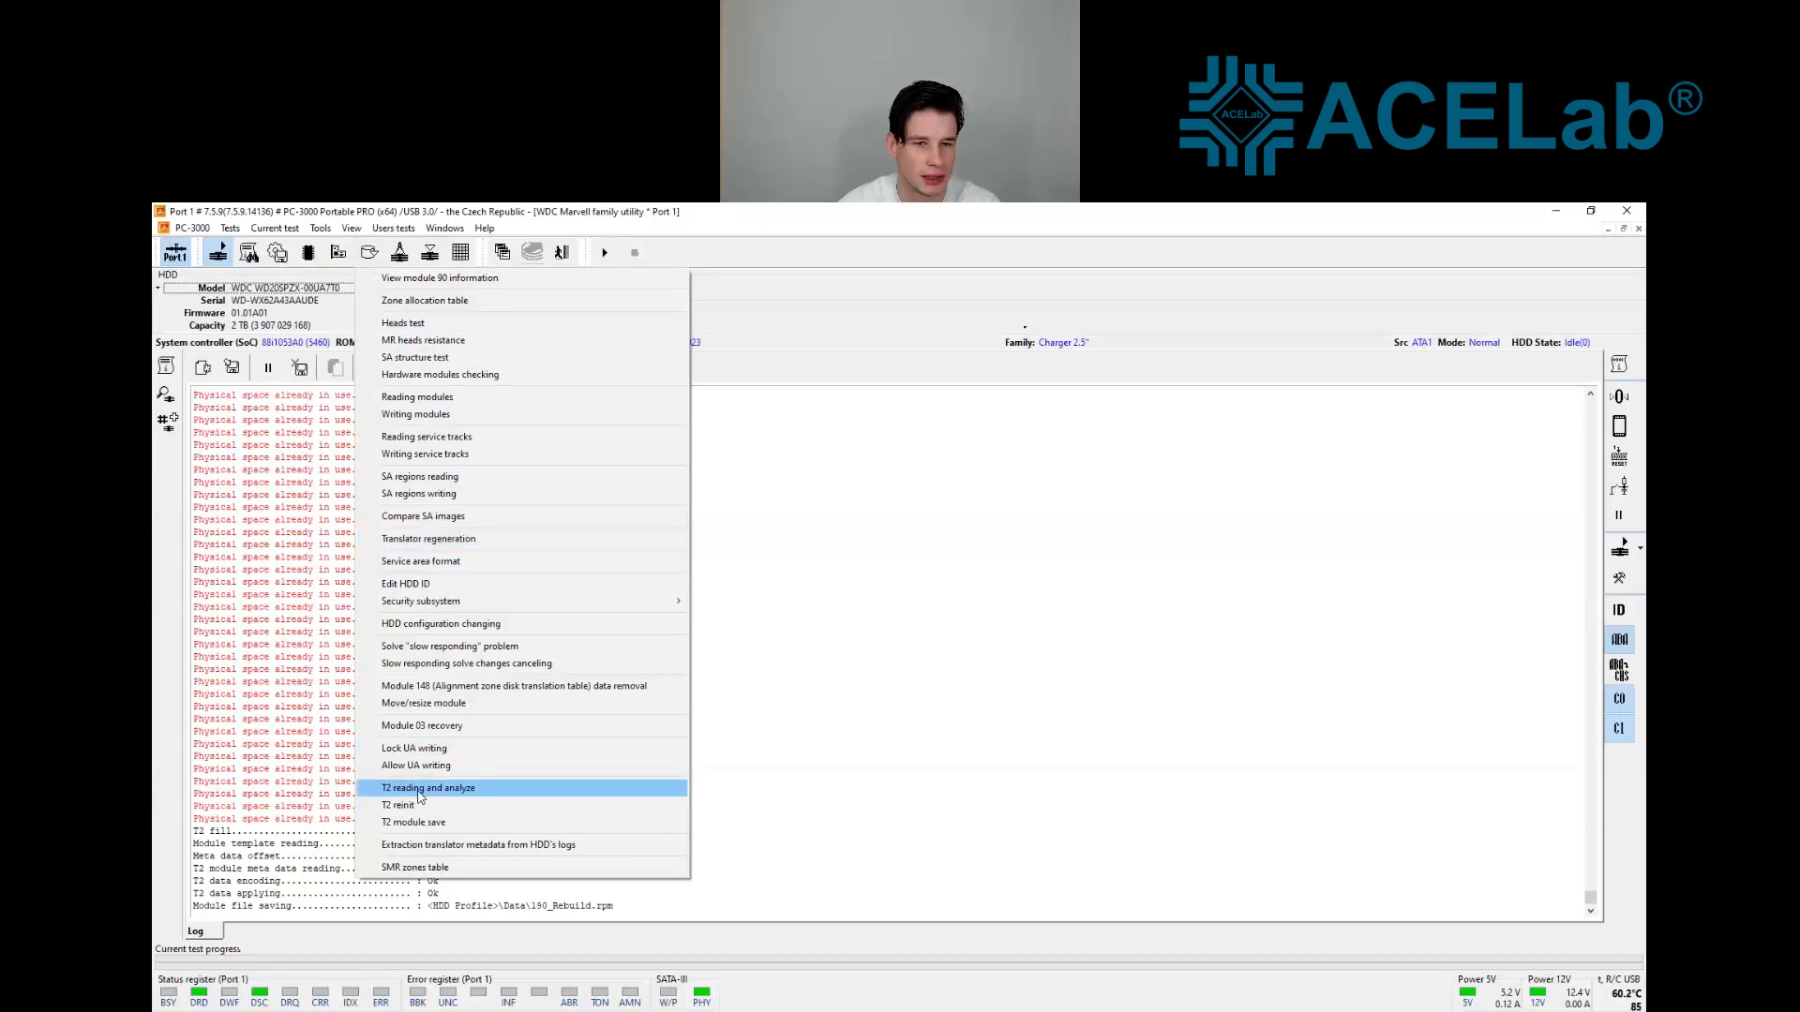
{"action": "left_click", "coordinate": [420, 792]}
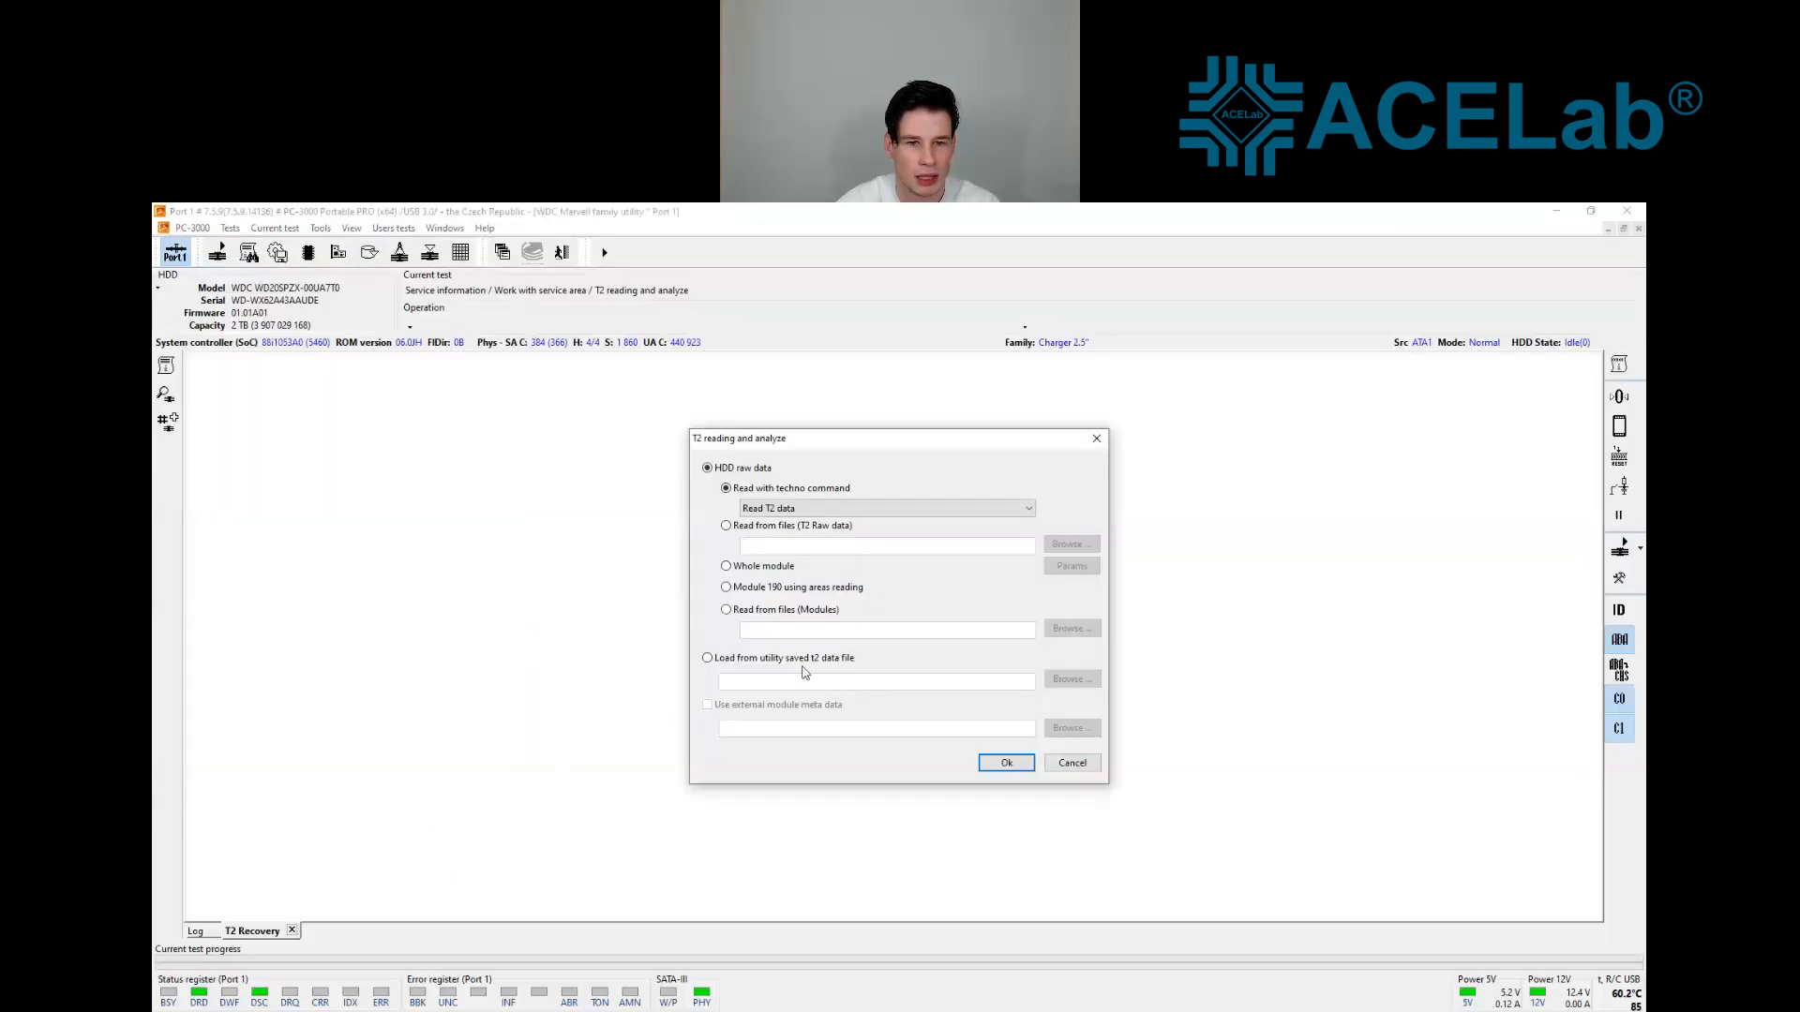
{"action": "left_click", "coordinate": [780, 611]}
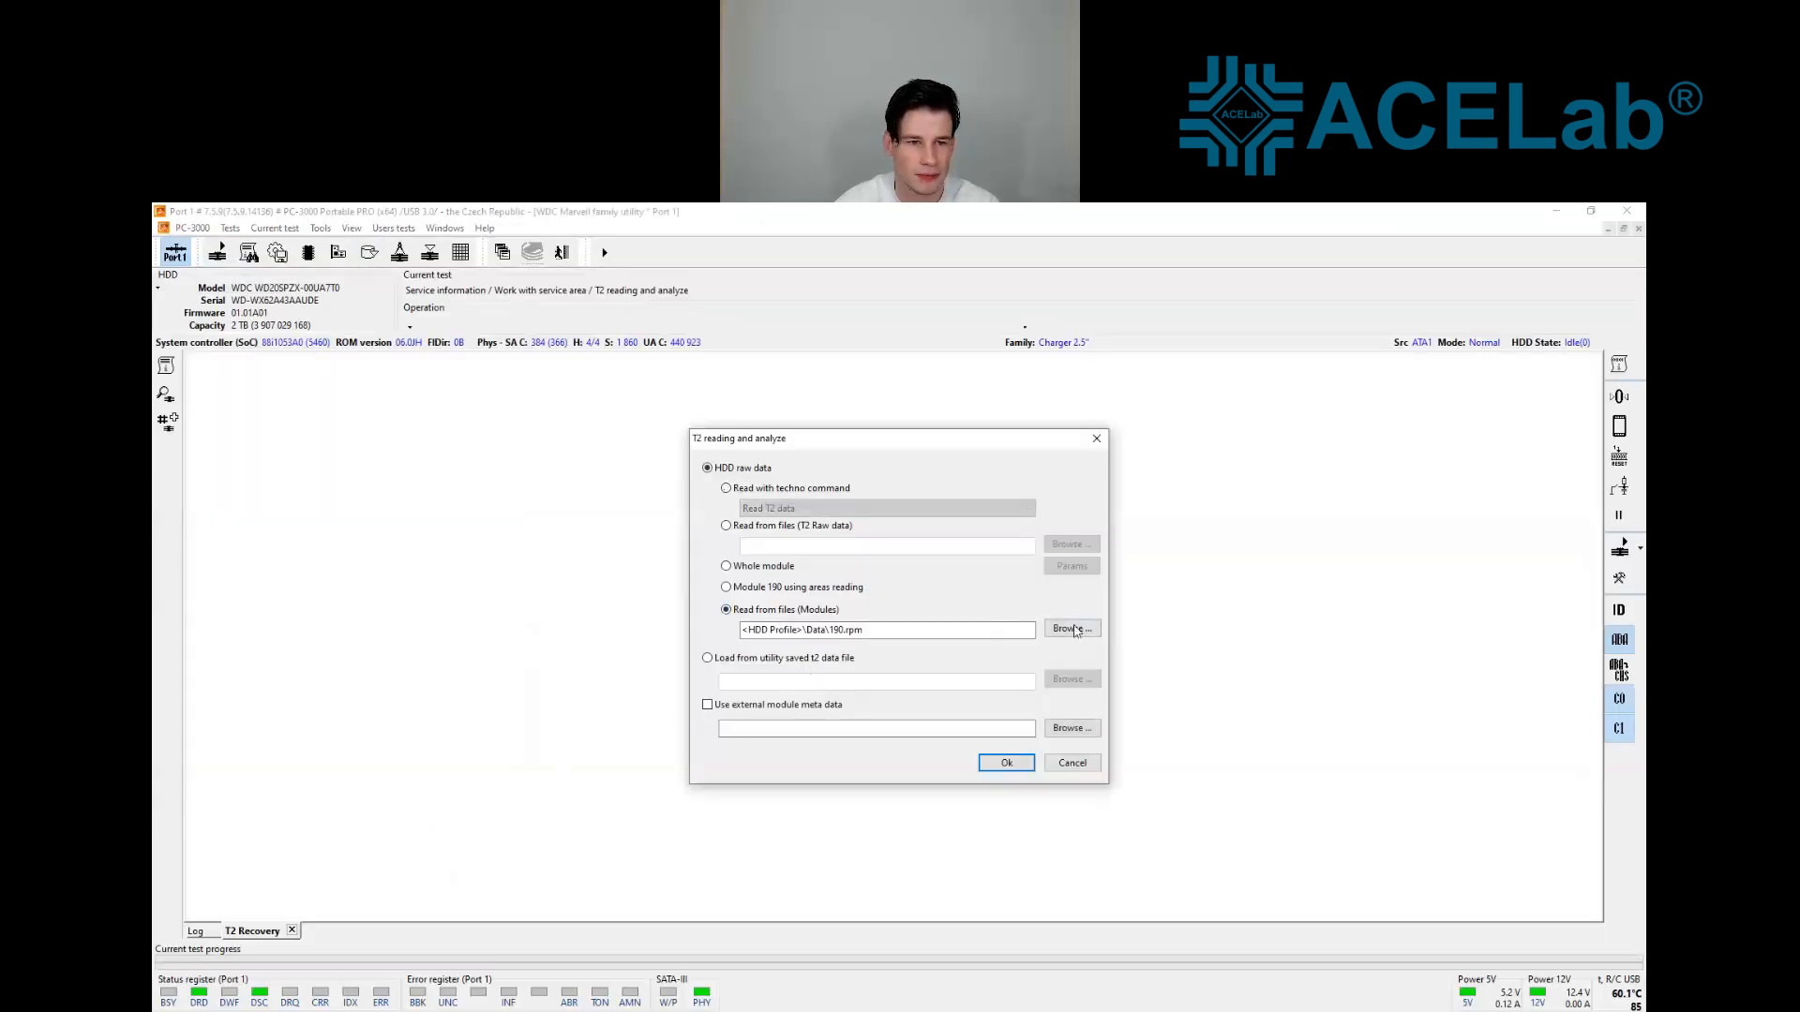
{"action": "left_click", "coordinate": [1072, 628]}
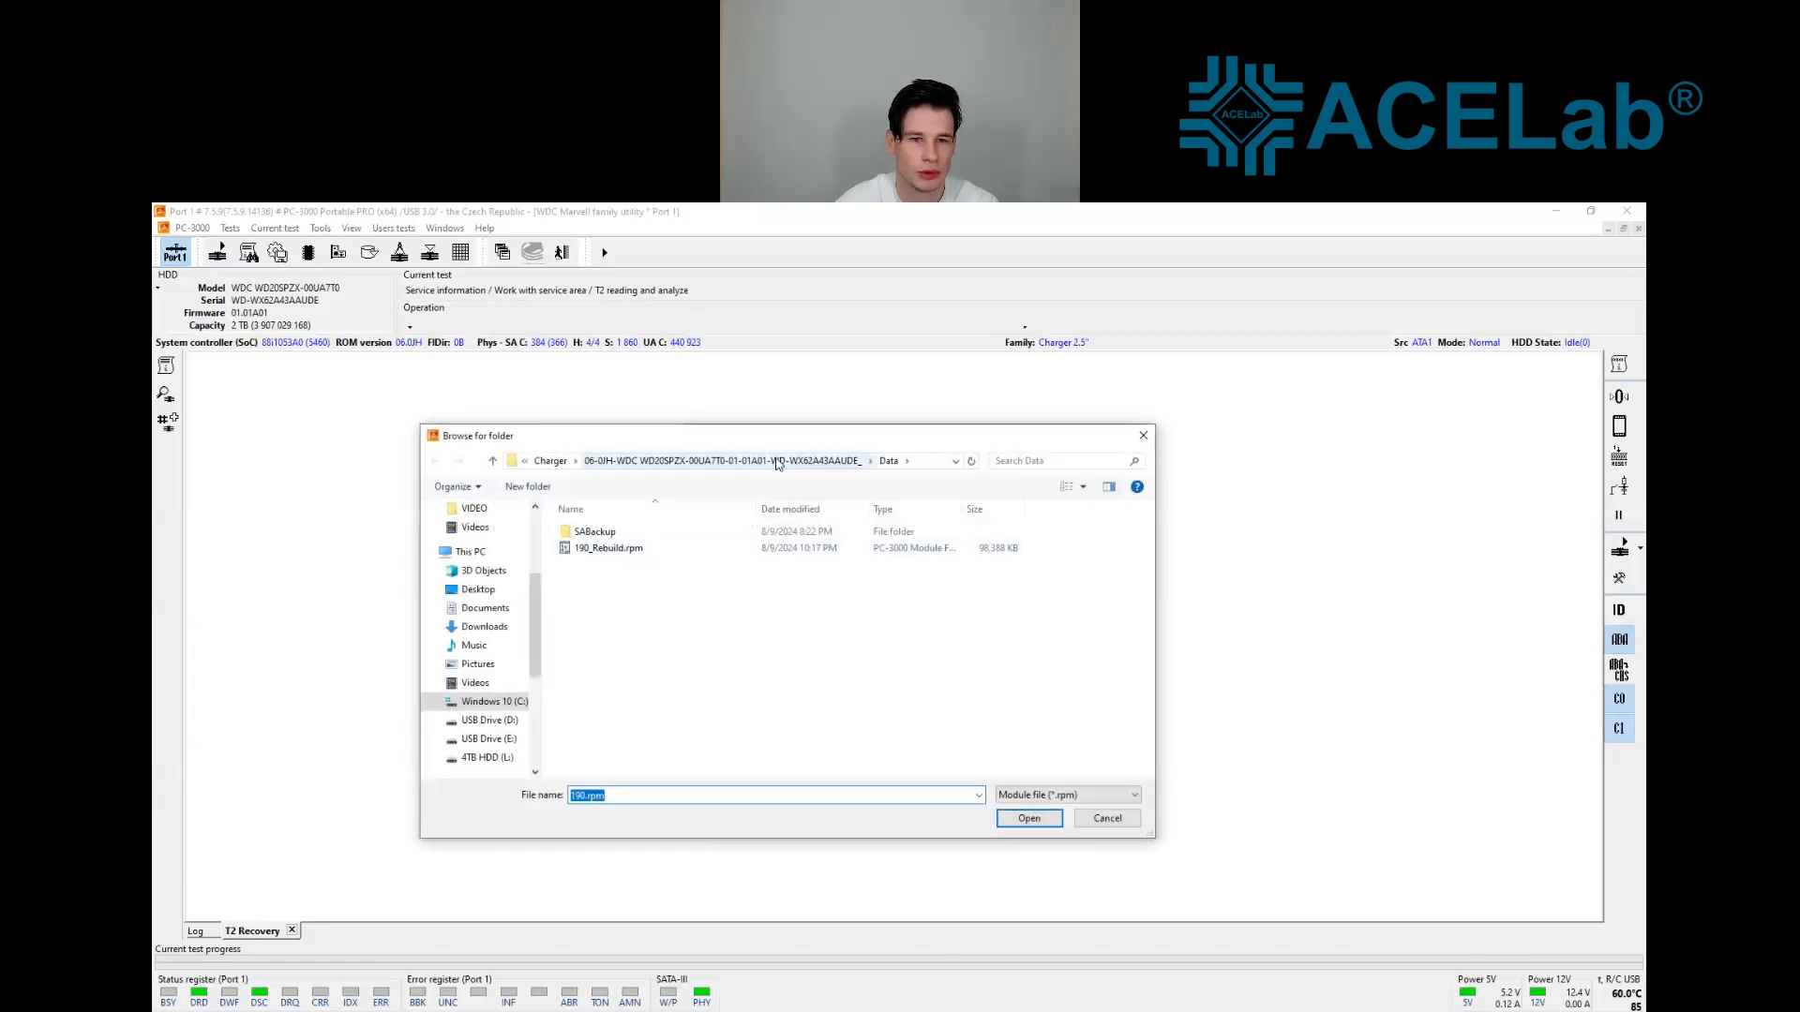
{"action": "left_click_drag", "start_coordinate": [777, 430], "coordinate": [1263, 533]}
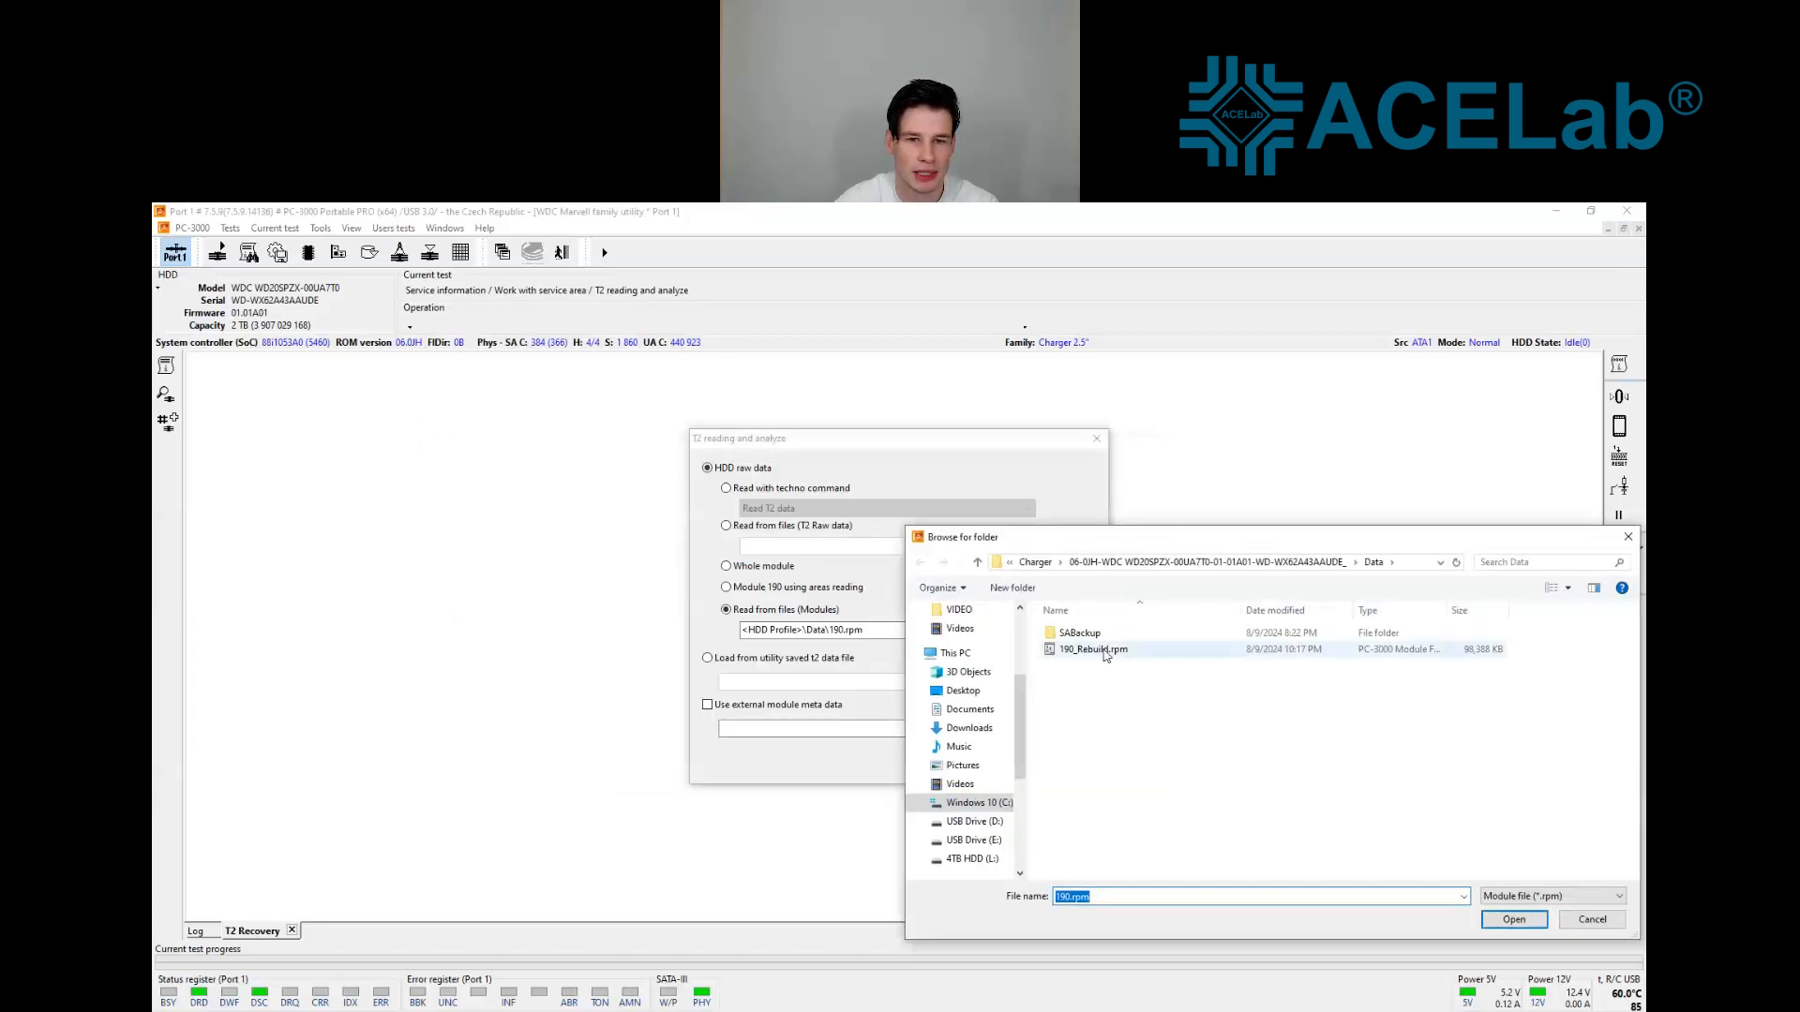
{"action": "double_click", "coordinate": [1101, 651]}
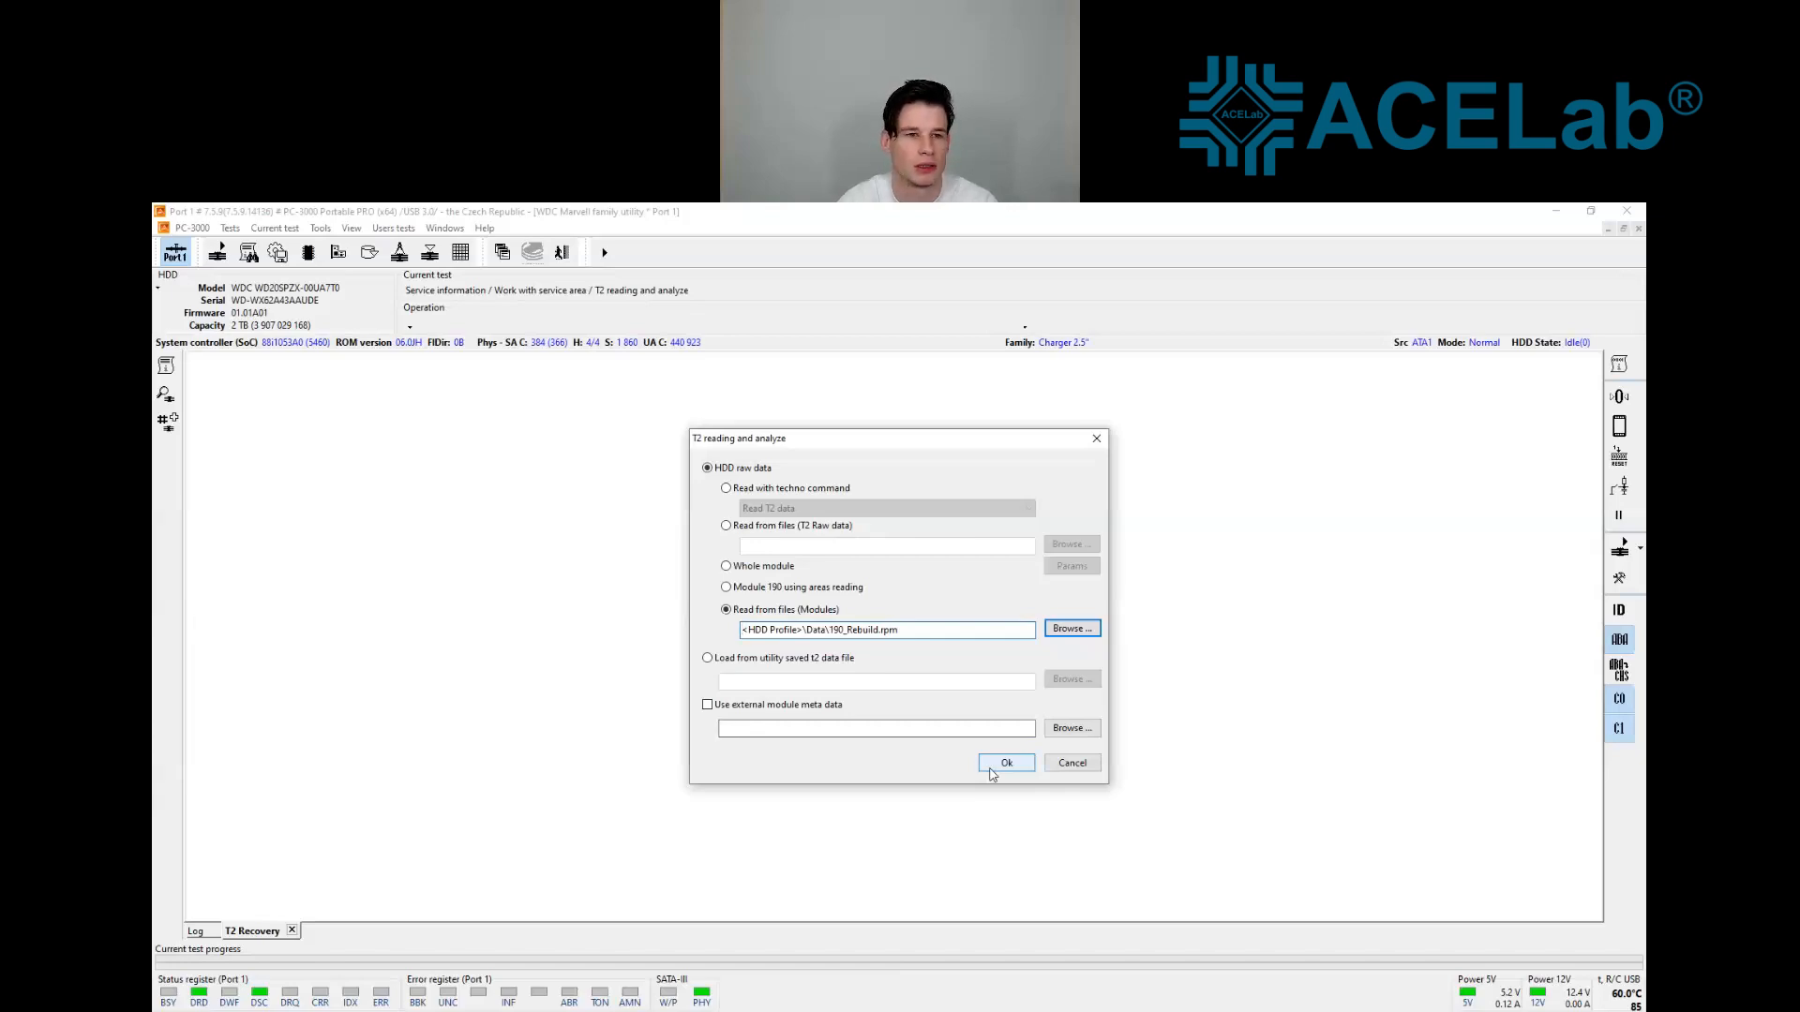
{"action": "left_click", "coordinate": [1001, 763]}
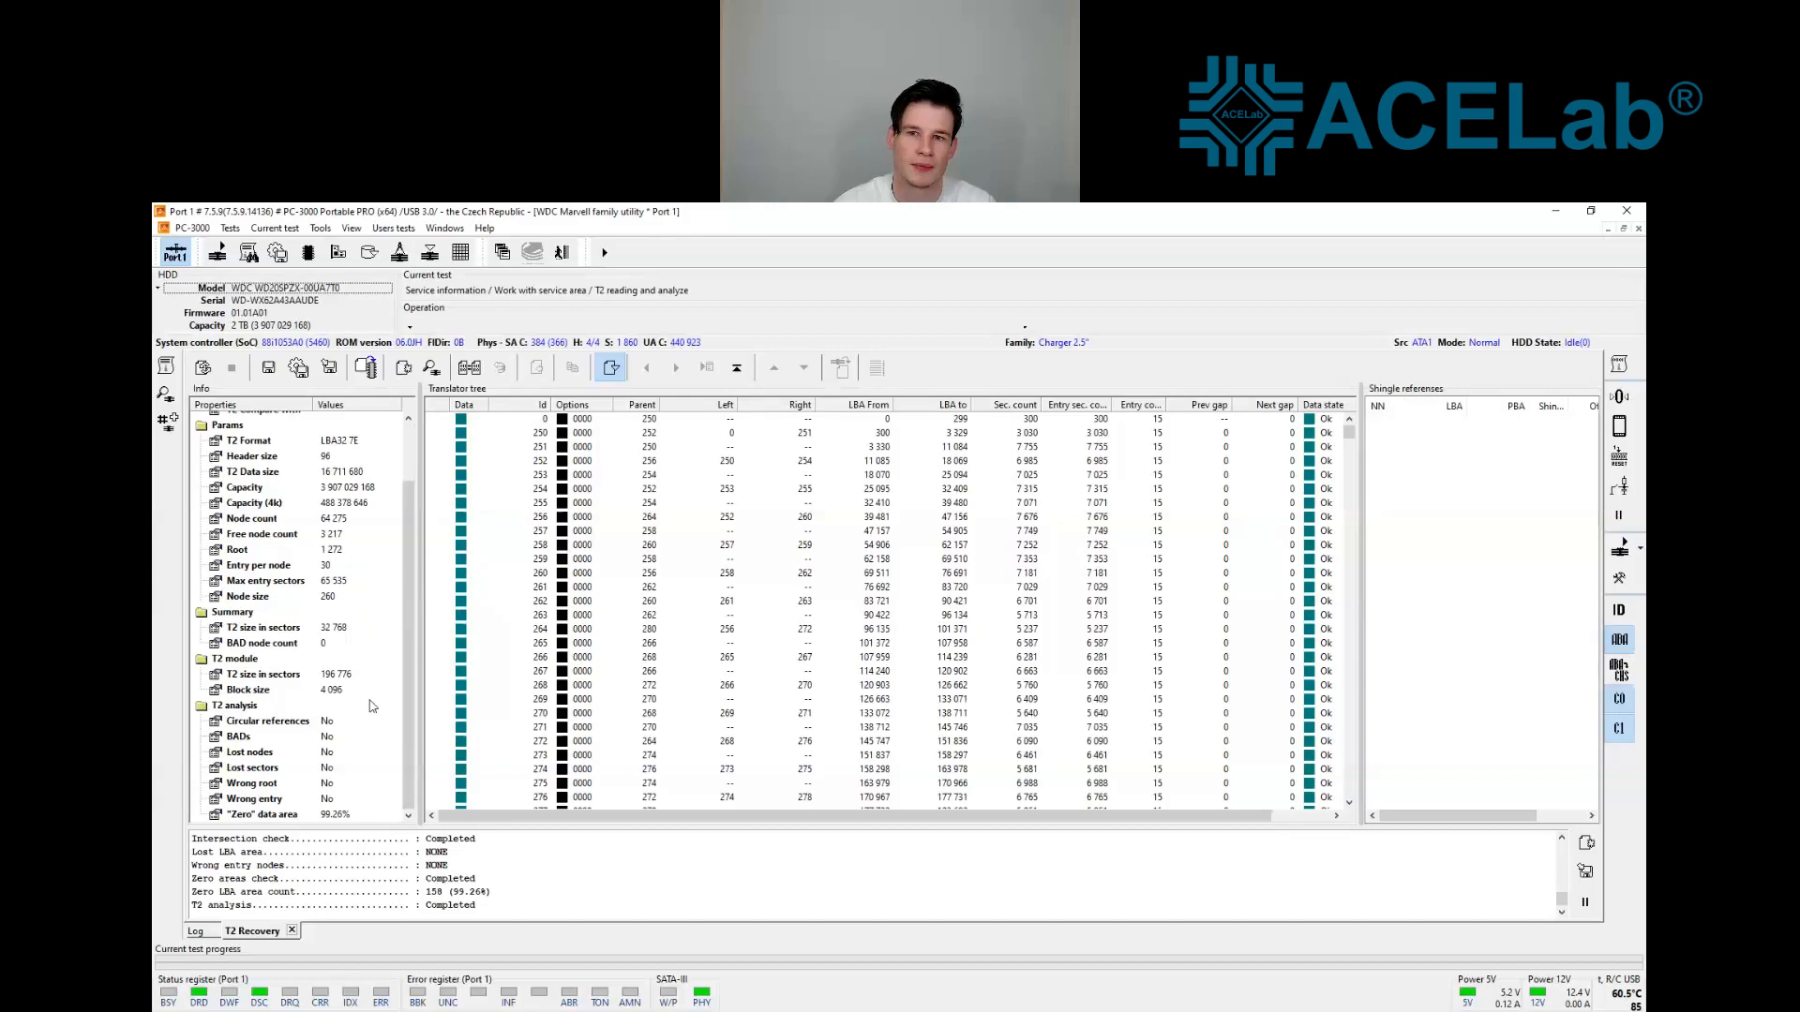
{"action": "scroll", "coordinate": [710, 560], "scroll_direction": "down", "scroll_amount": 7}
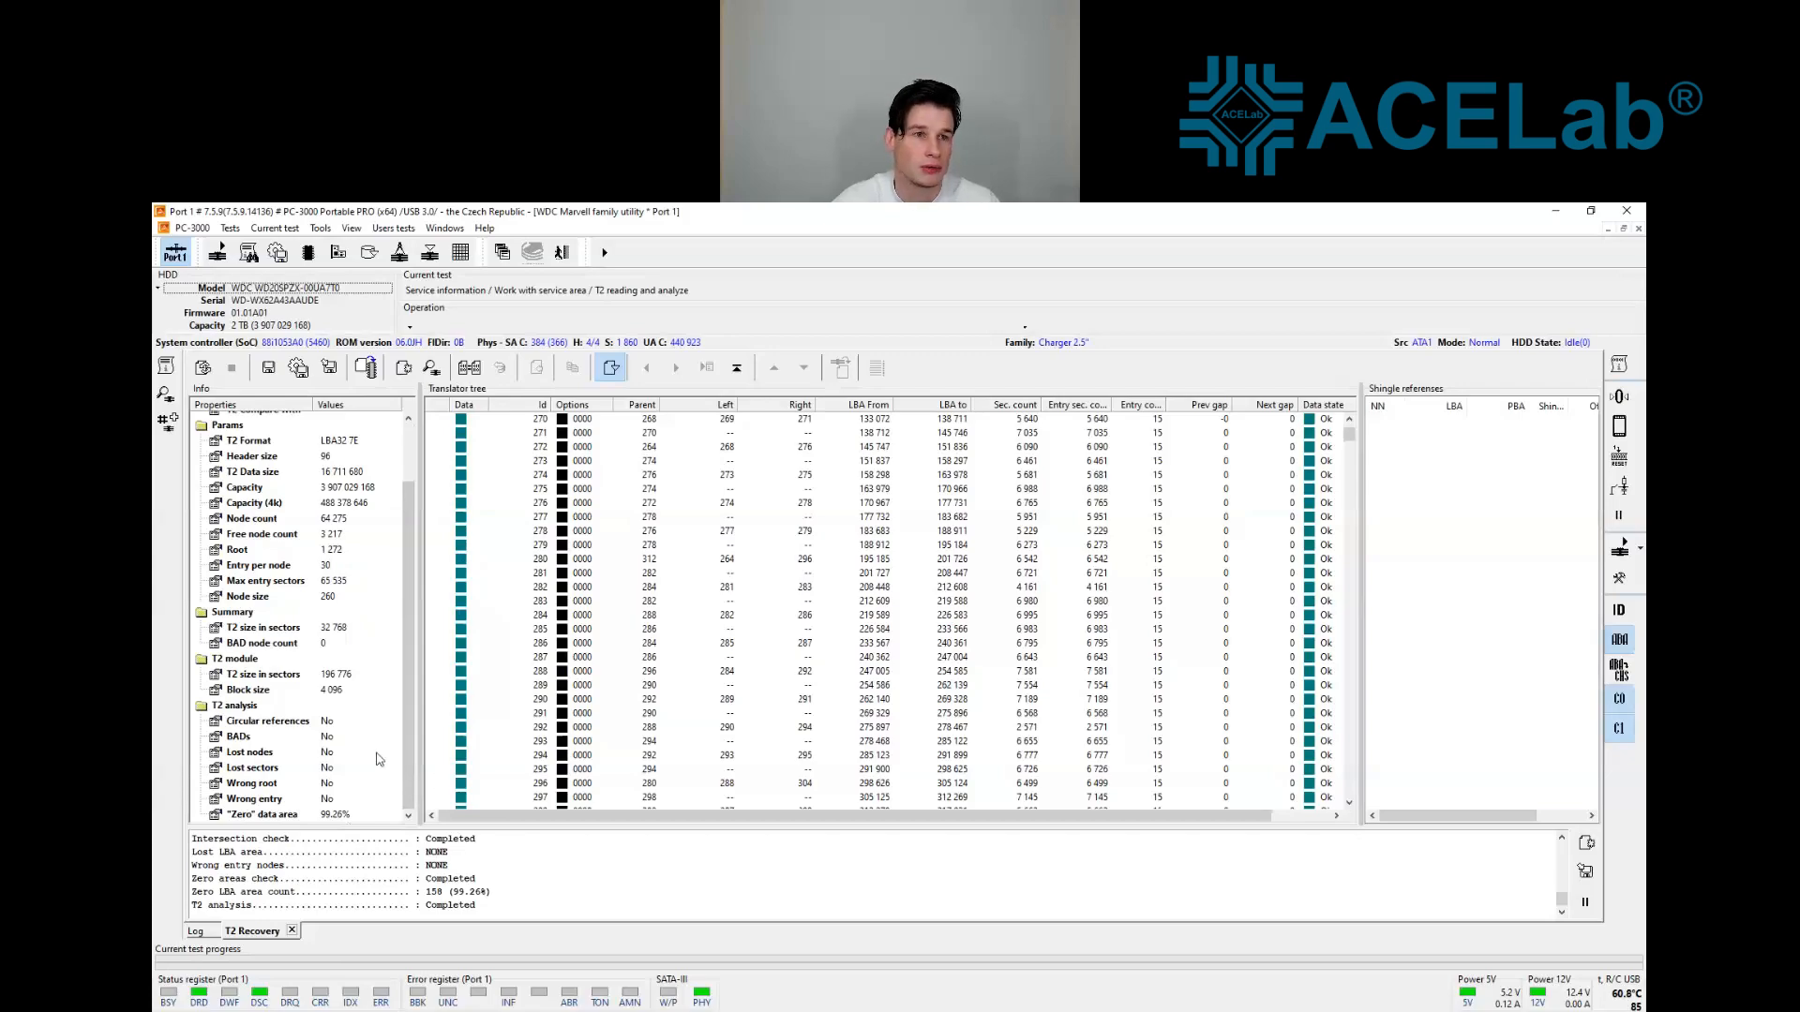
Write rebuilt module 190 from the HDD profile's Data folder to the drive by ABA, using Copy 0 and Copy 1
{"action": "left_click", "coordinate": [372, 254]}
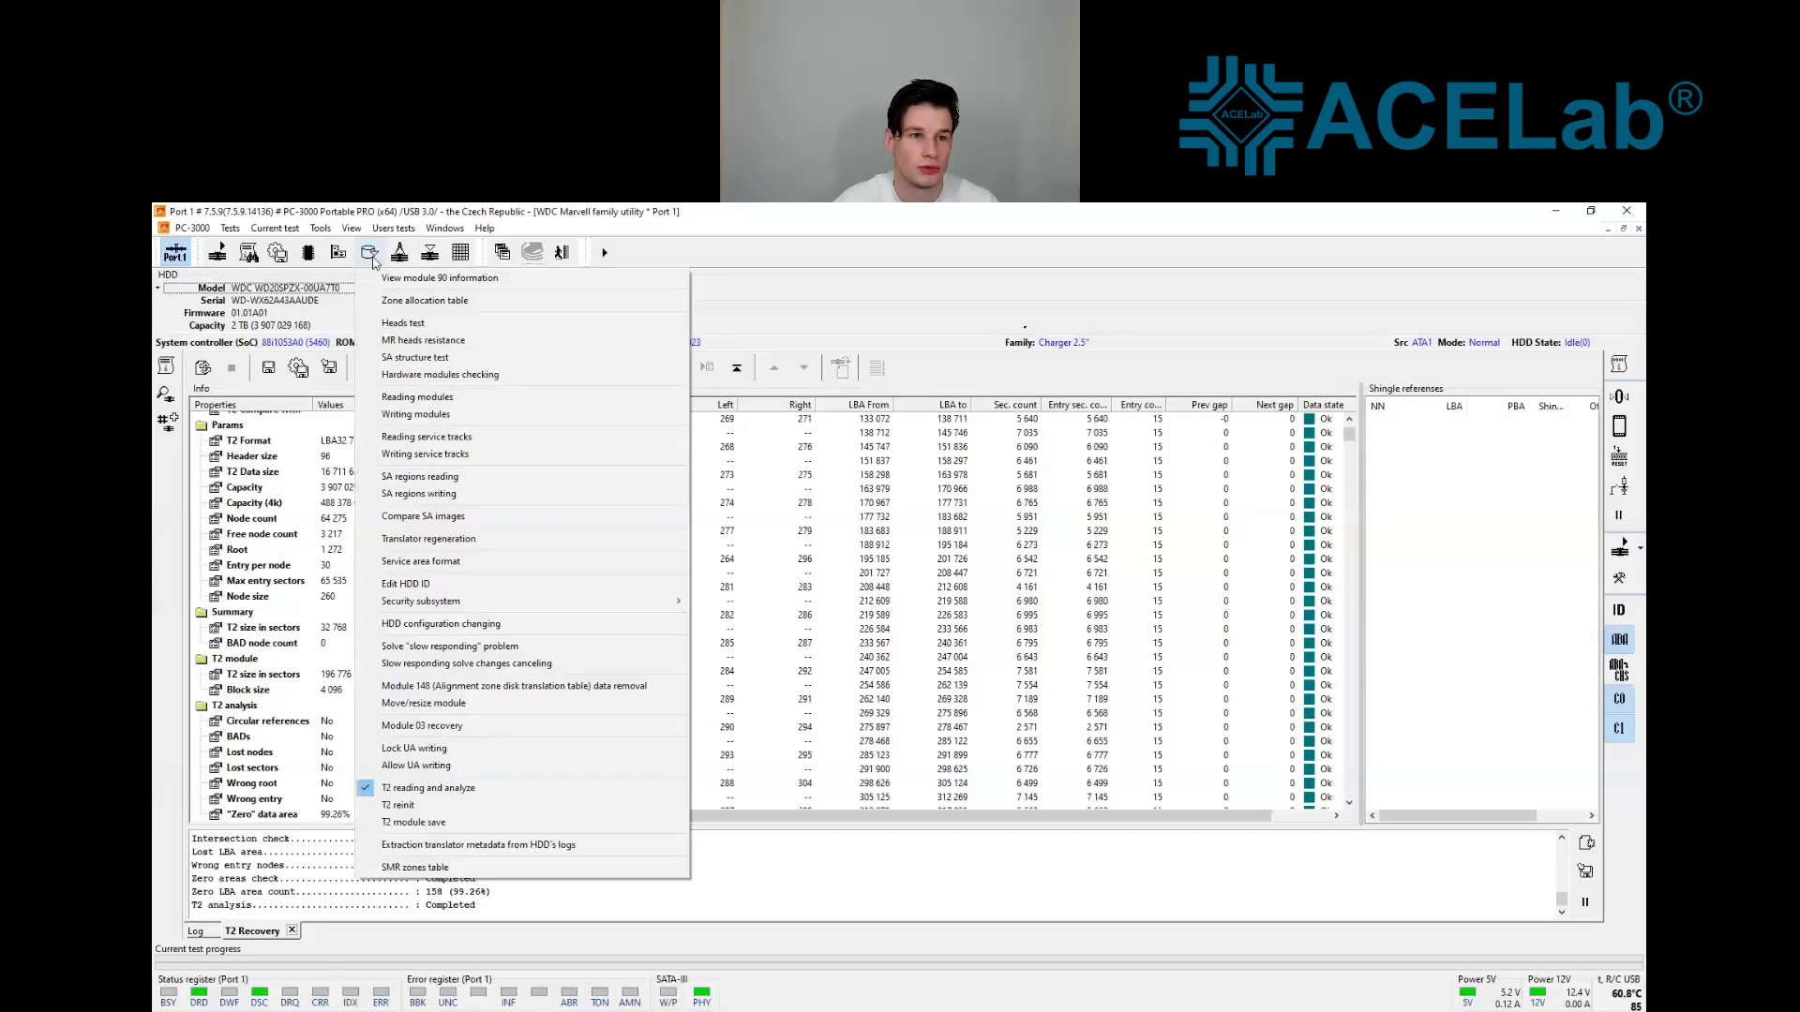
{"action": "left_click", "coordinate": [418, 420]}
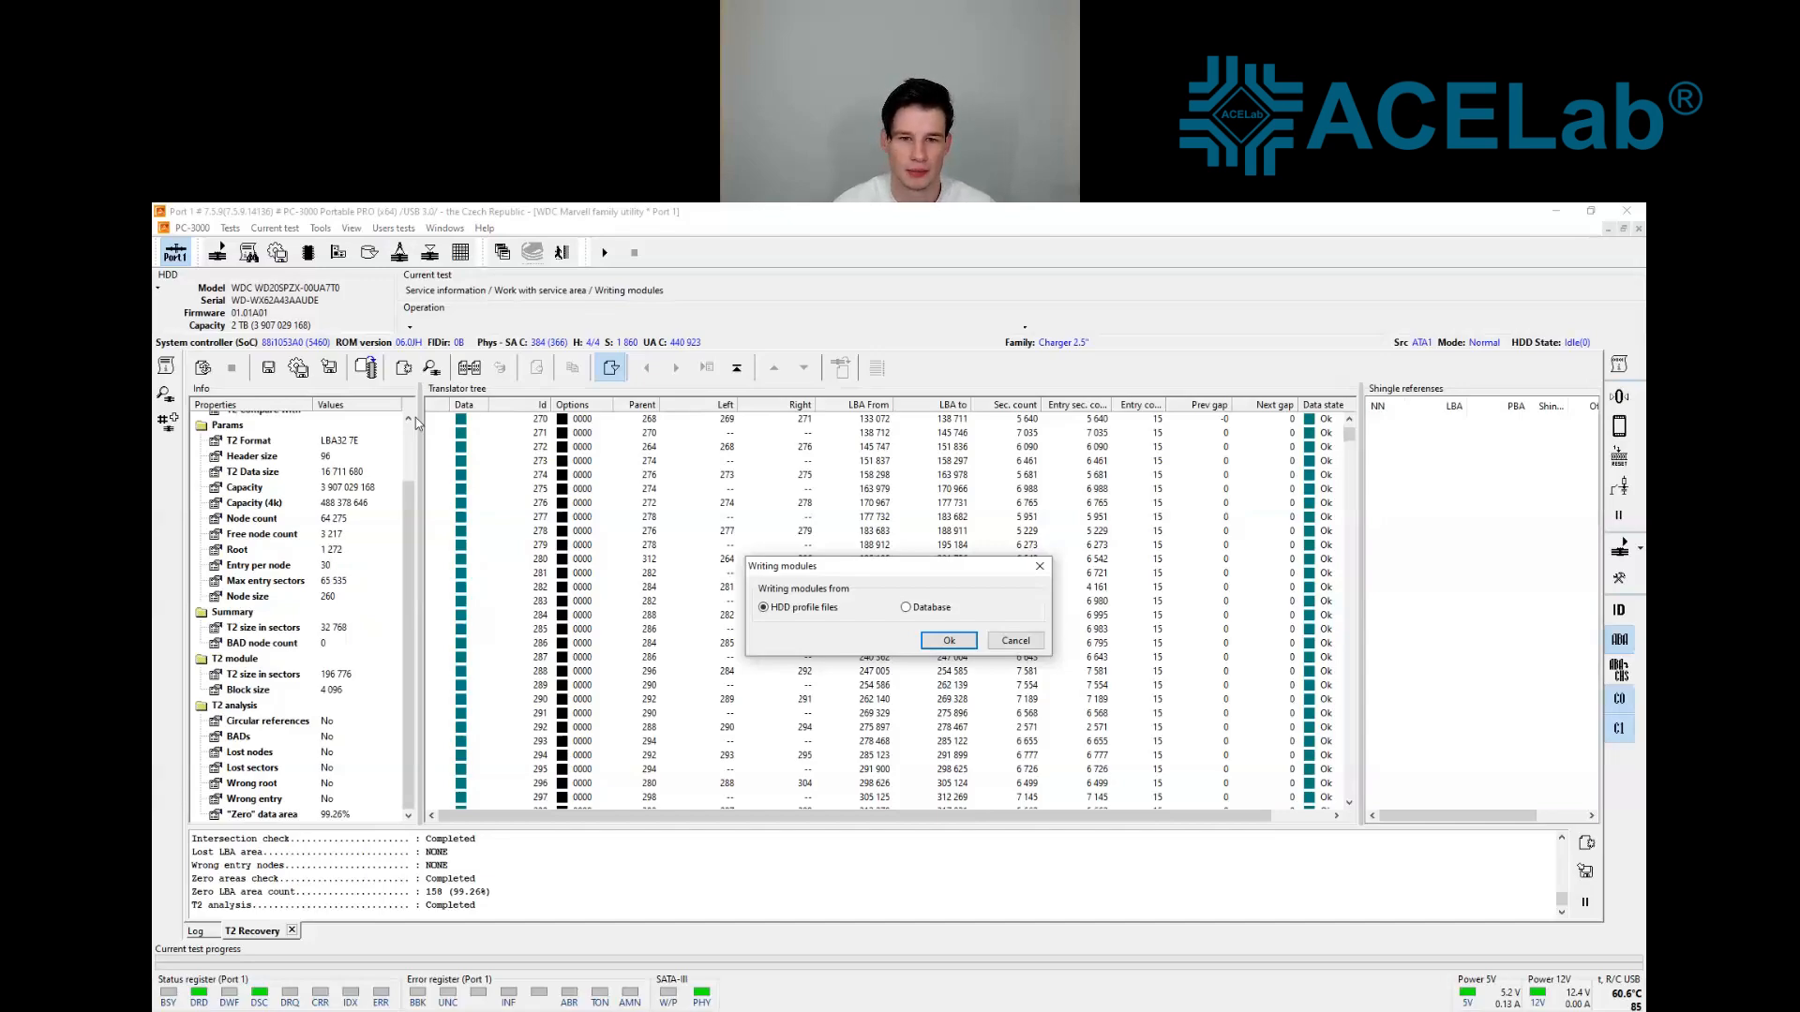
{"action": "left_click", "coordinate": [947, 641]}
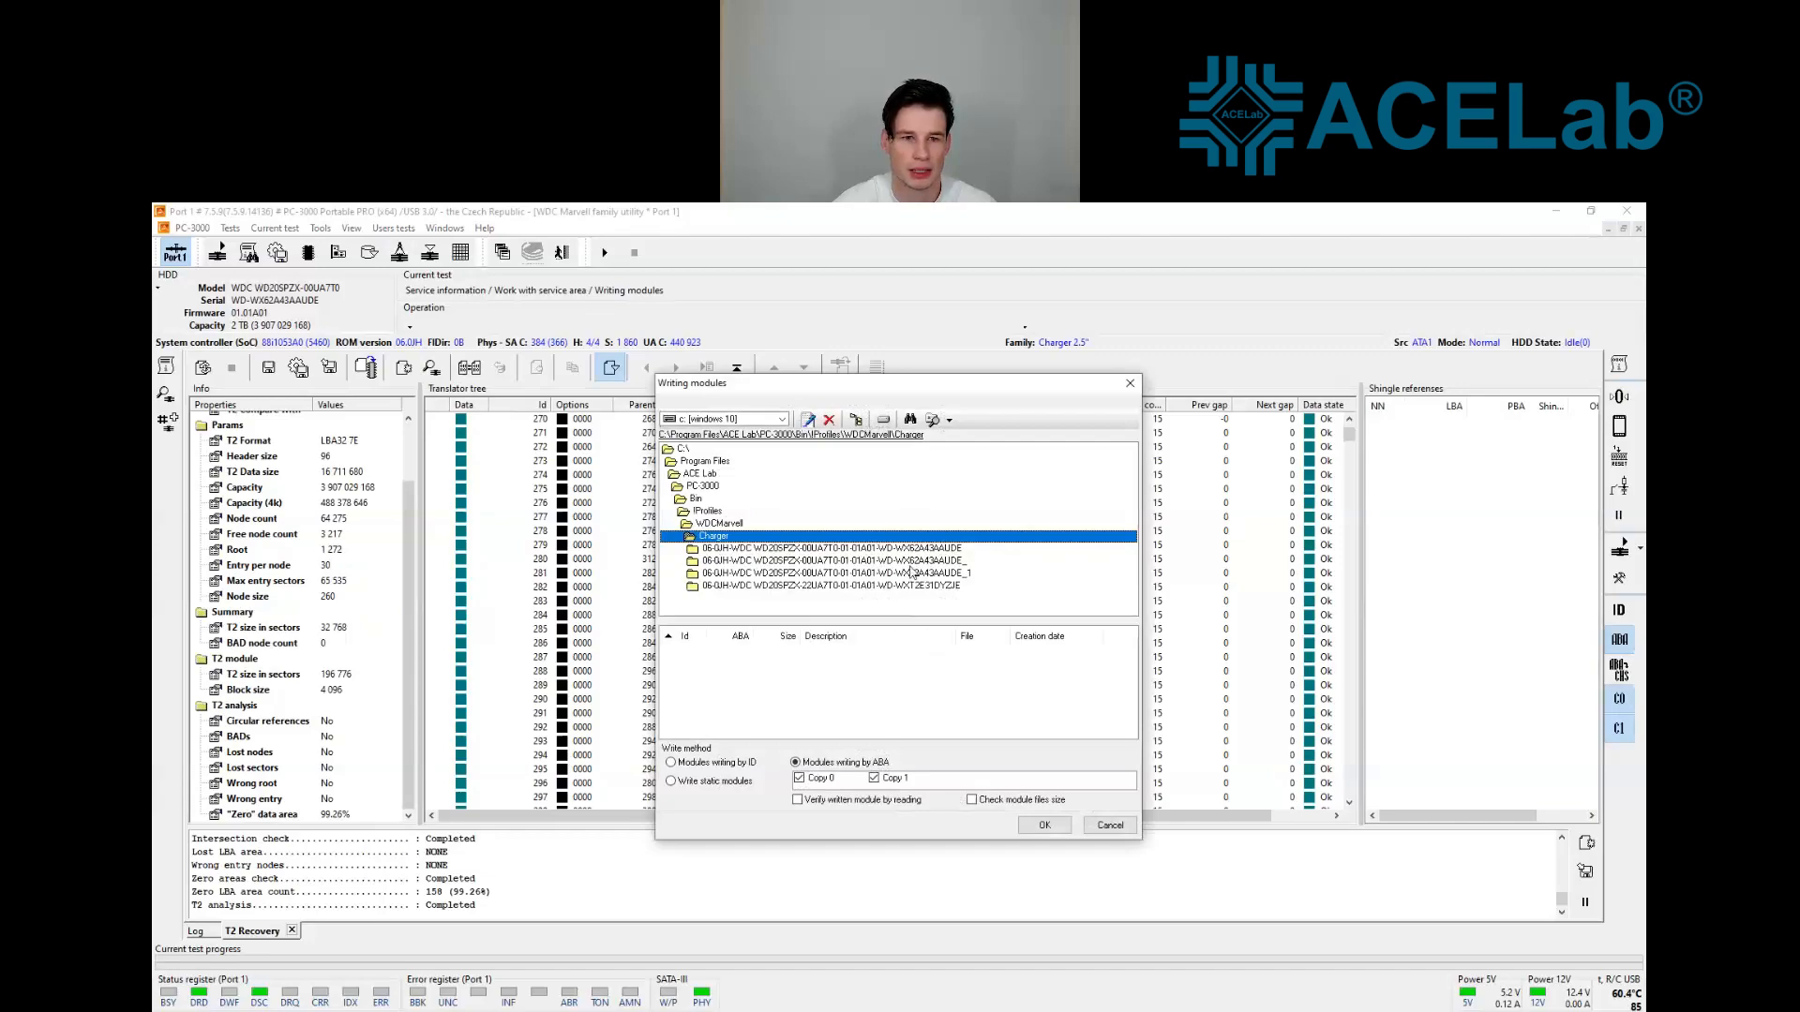
{"action": "double_click", "coordinate": [910, 561]}
{"action": "double_click", "coordinate": [730, 563]}
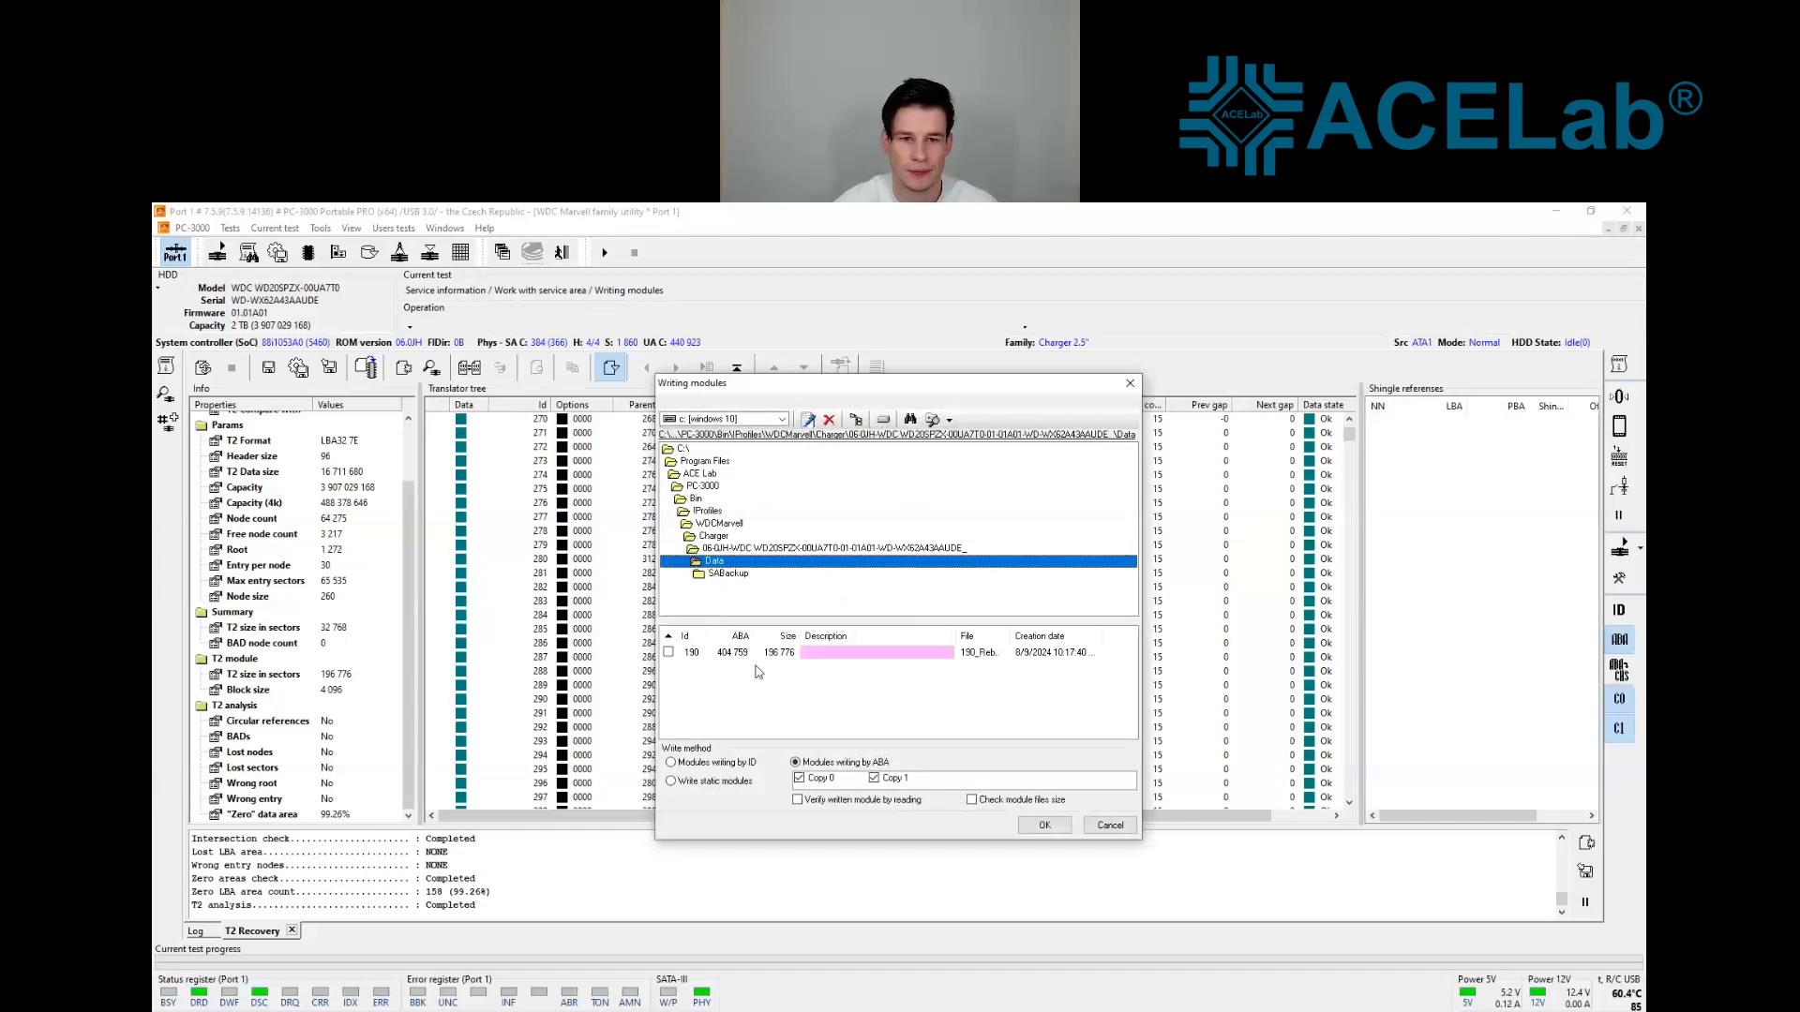
{"action": "left_click", "coordinate": [750, 656]}
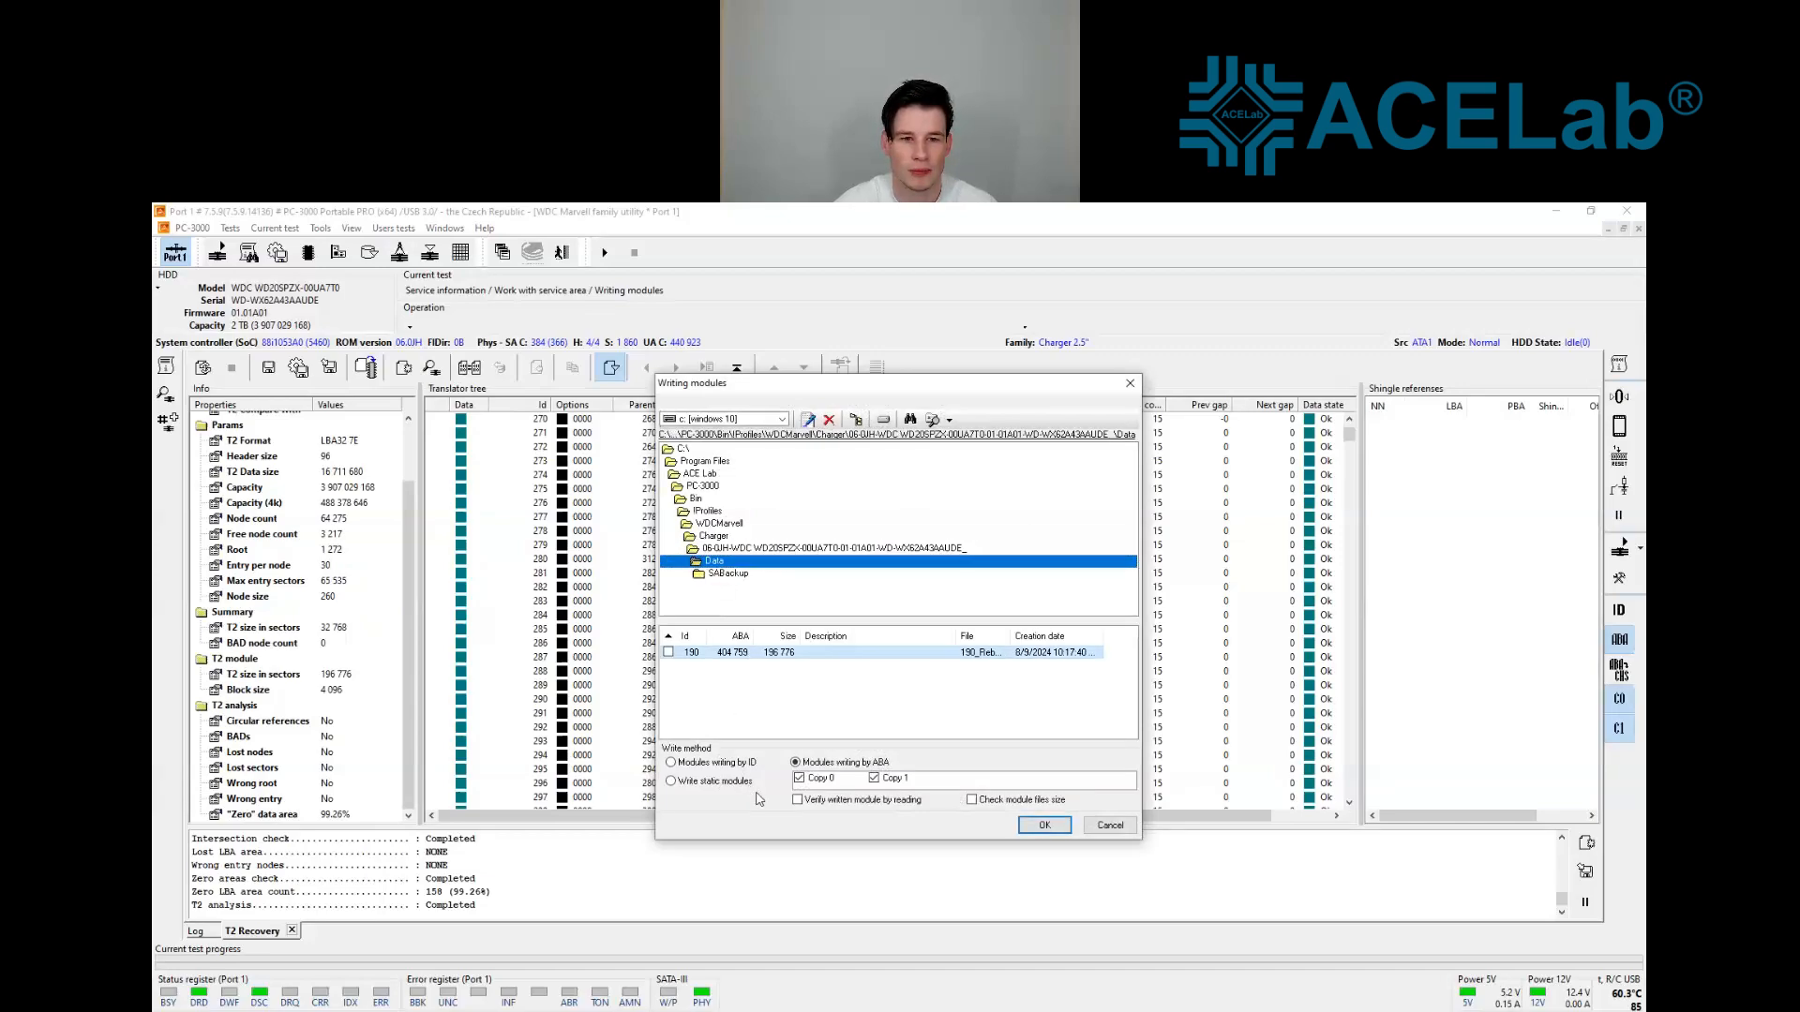
{"action": "left_click", "coordinate": [668, 653]}
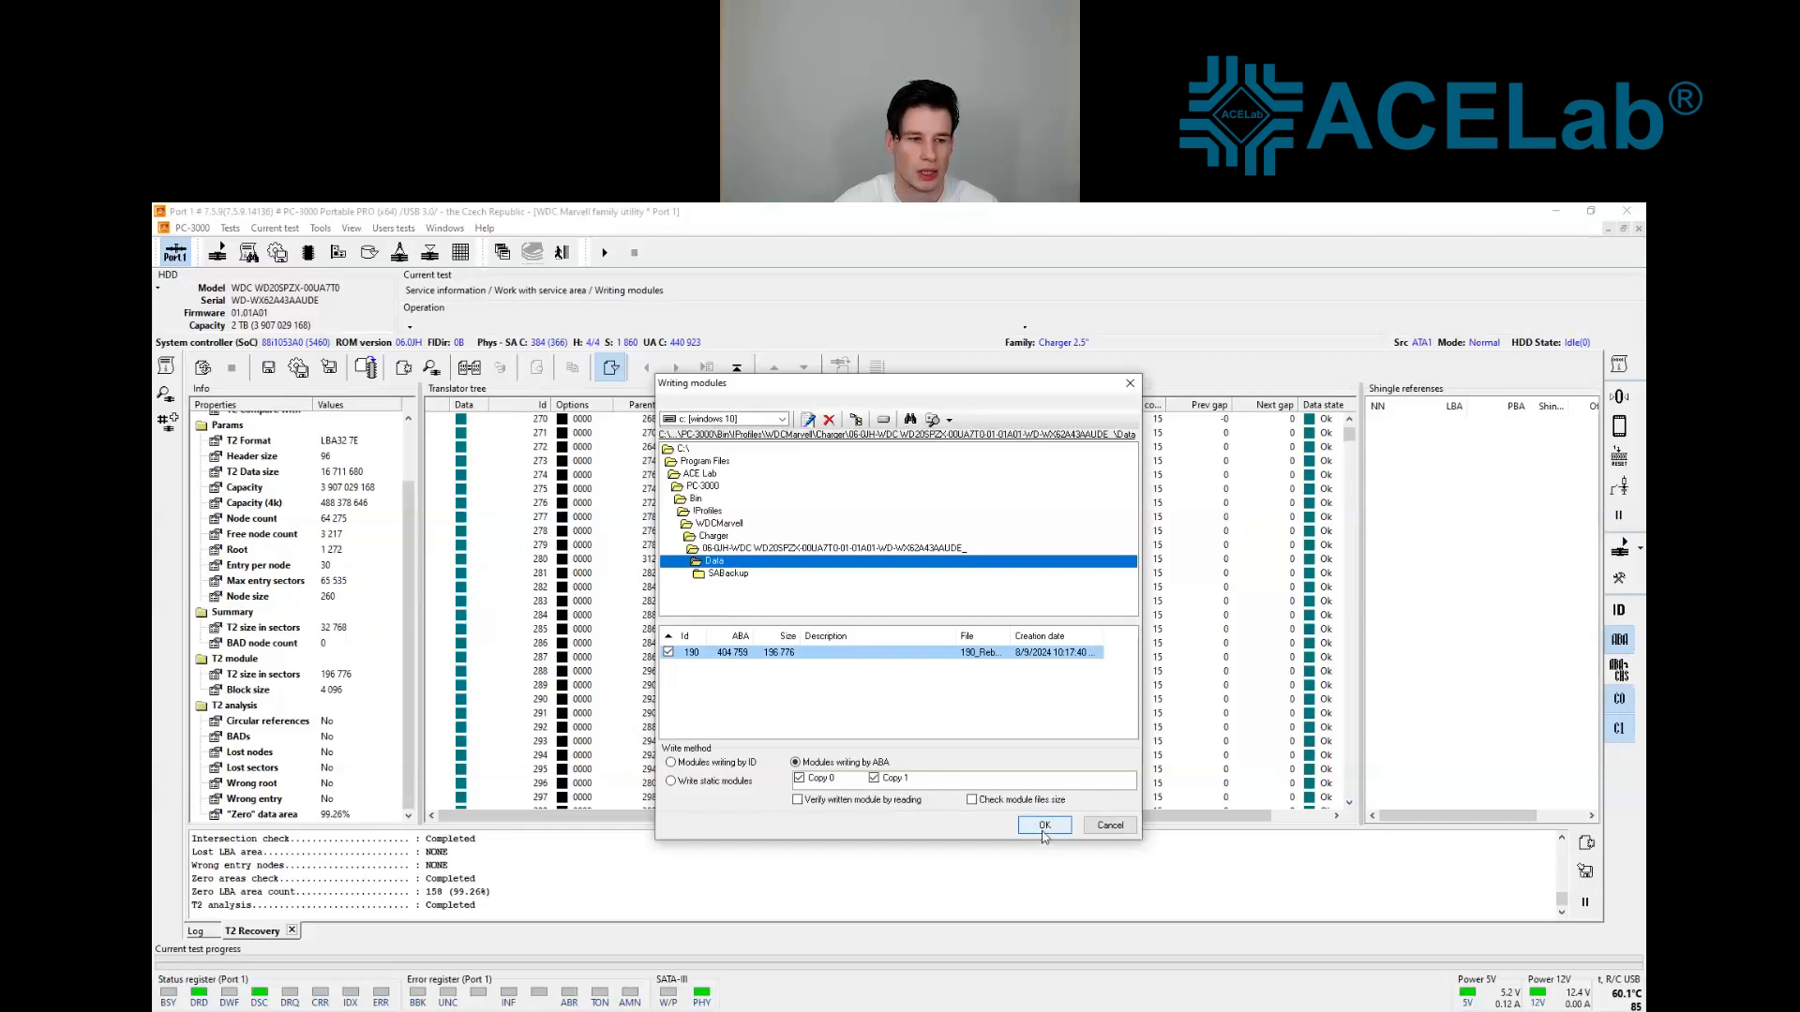
{"action": "left_click", "coordinate": [1044, 826]}
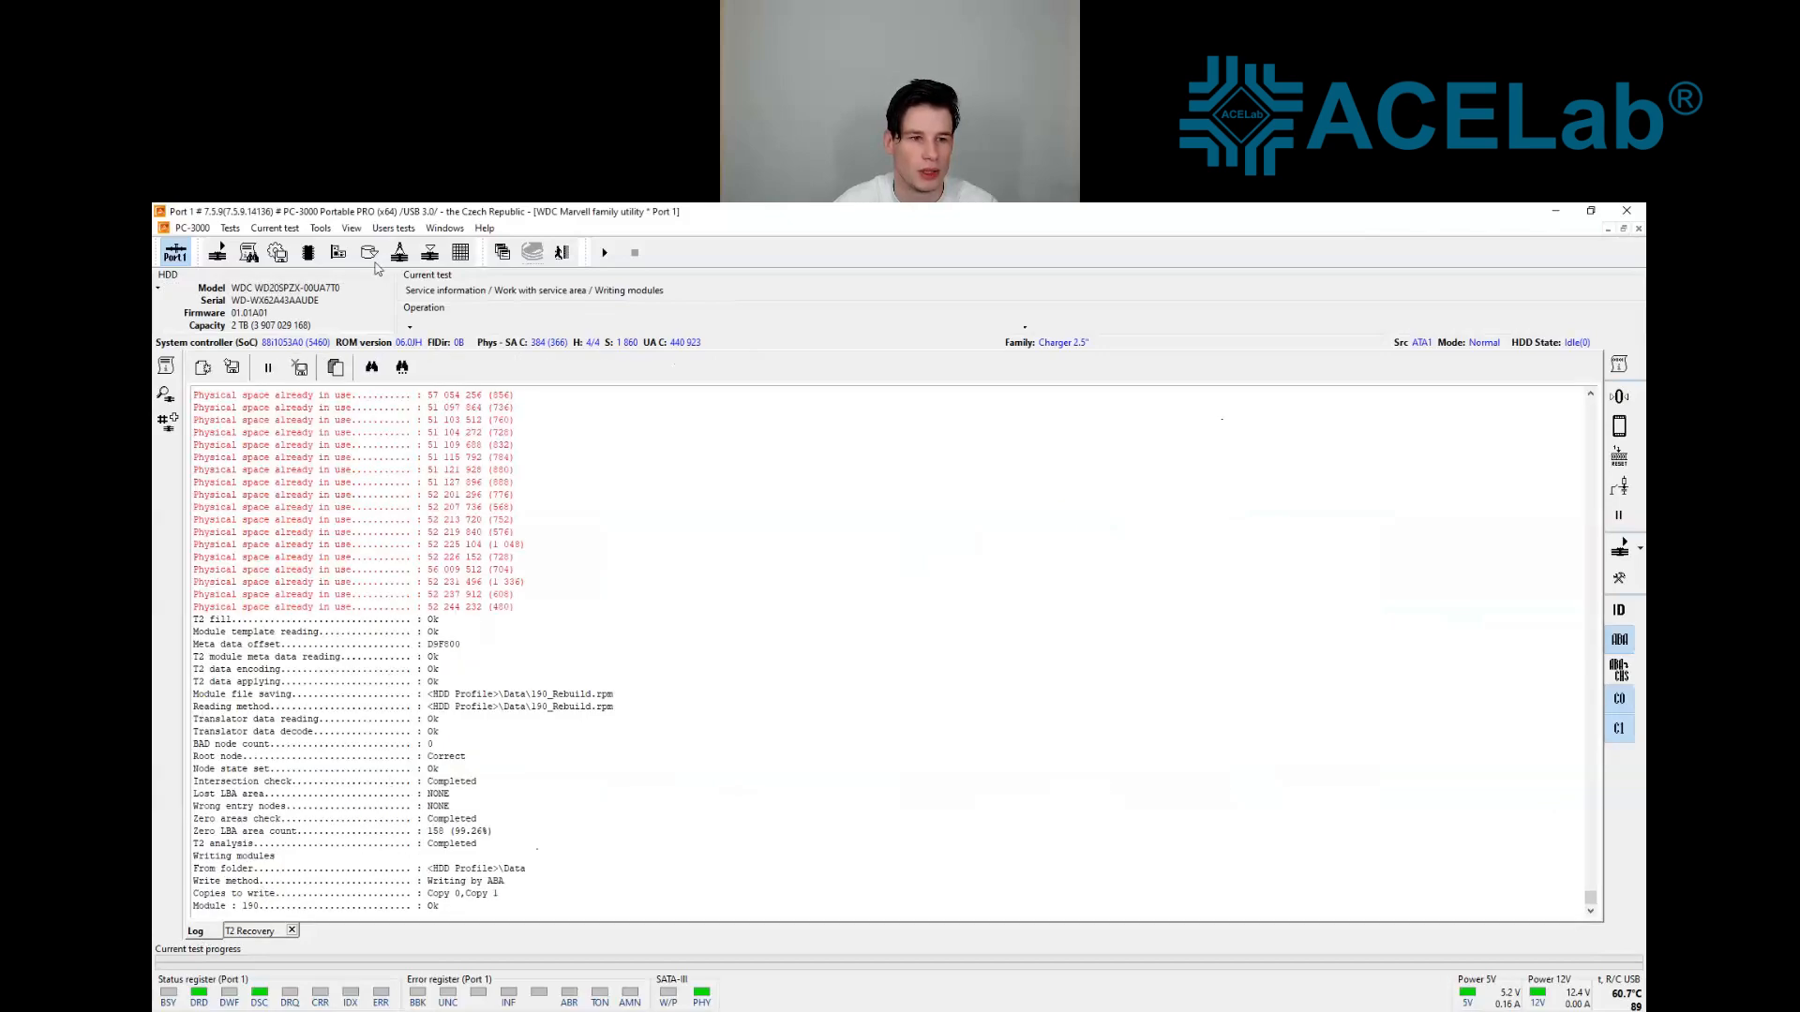
Lock UA writing on the drive and restart its power to apply the lock
{"action": "left_click", "coordinate": [374, 263]}
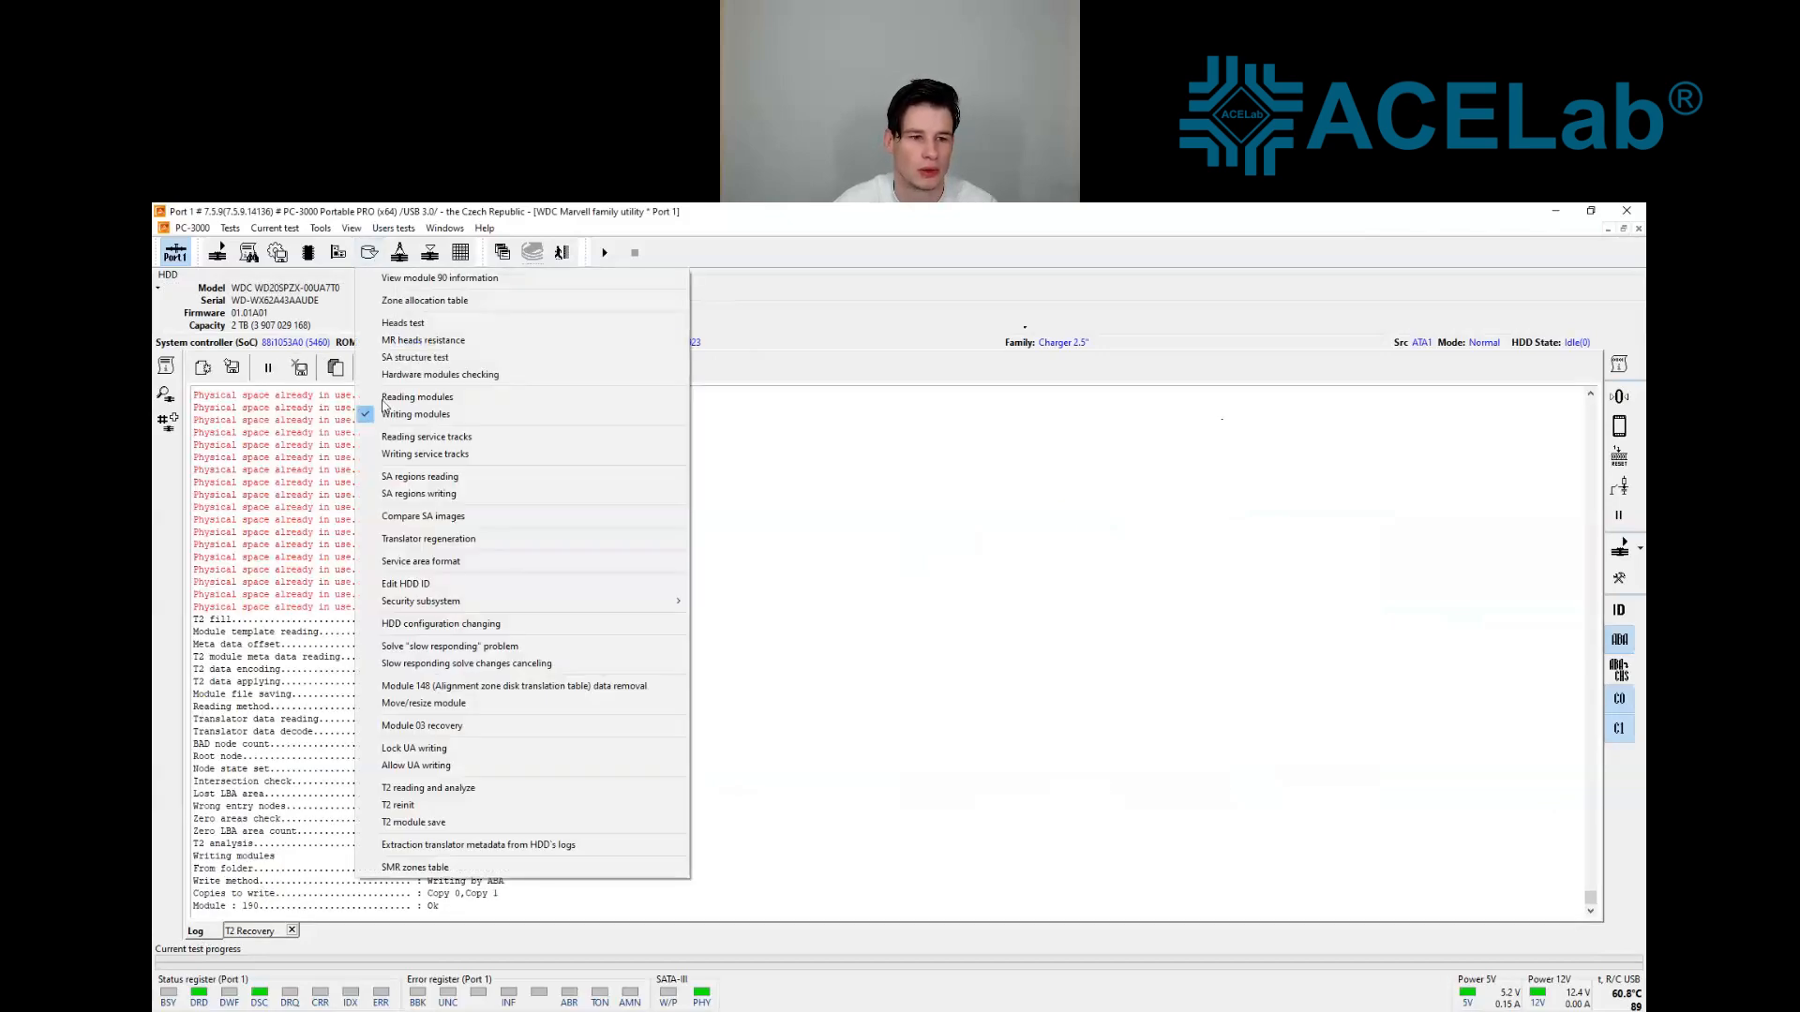
{"action": "left_click", "coordinate": [414, 748]}
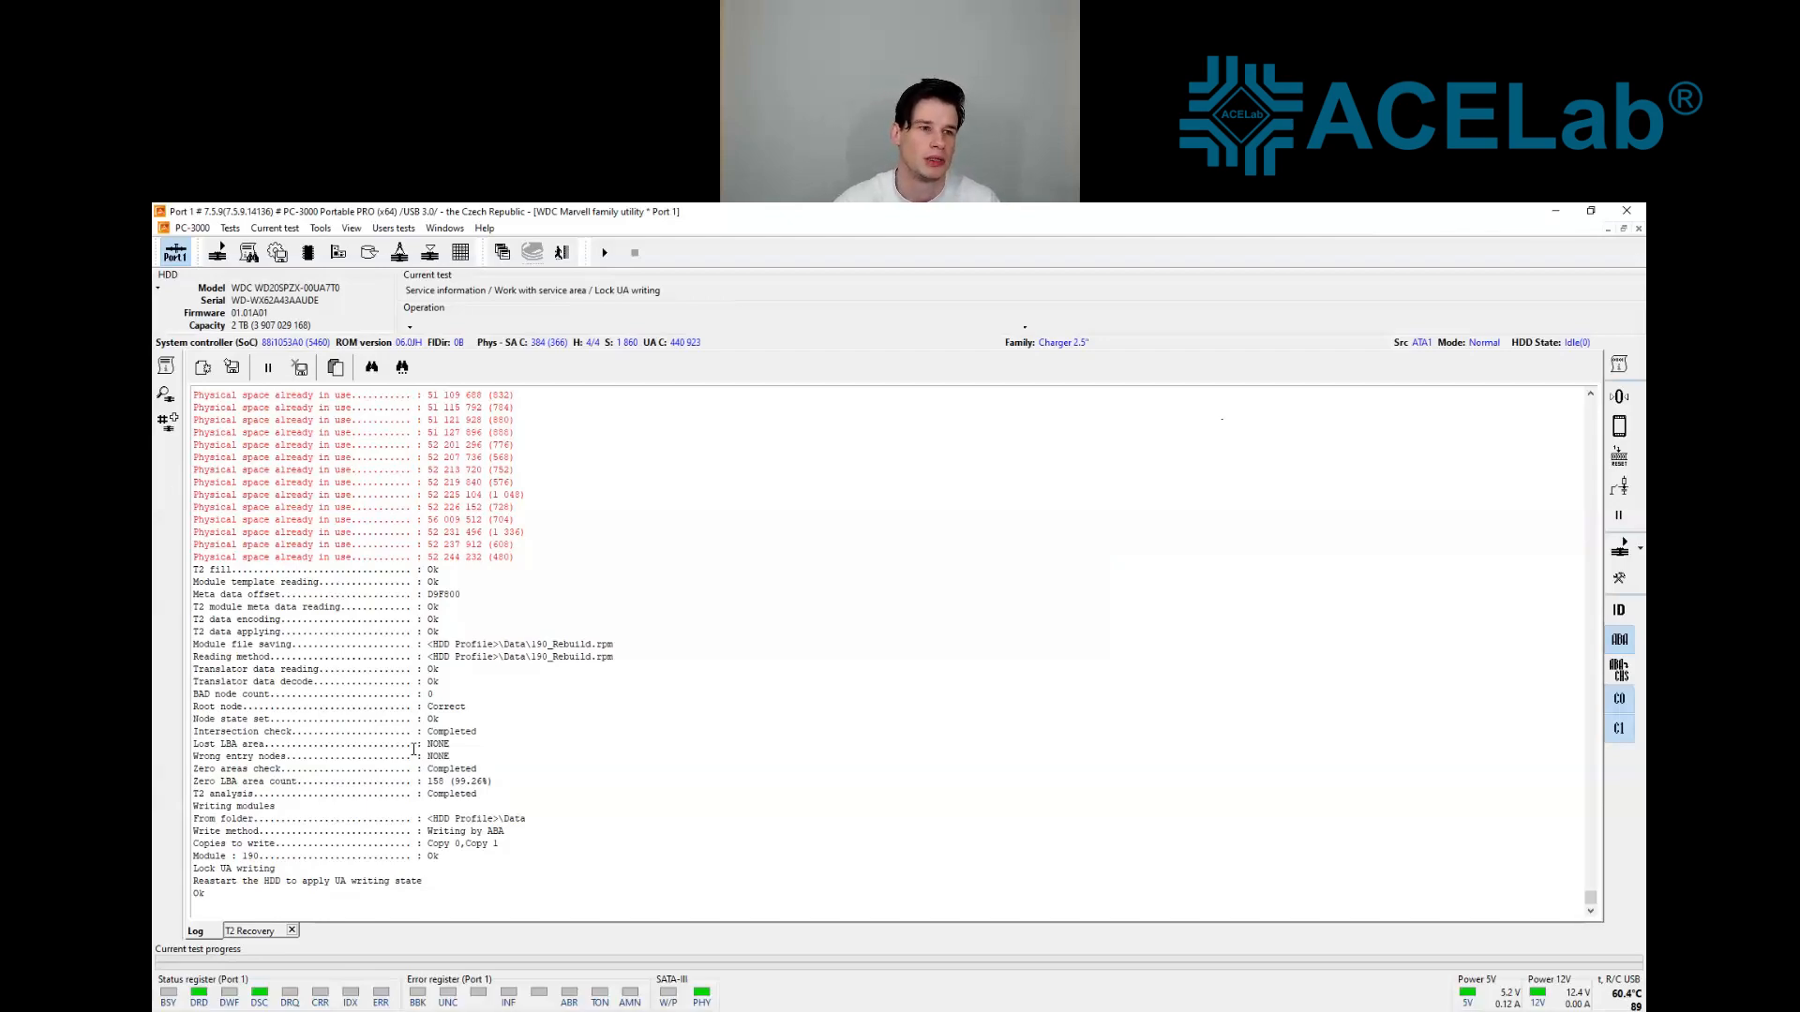
{"action": "left_click", "coordinate": [175, 257]}
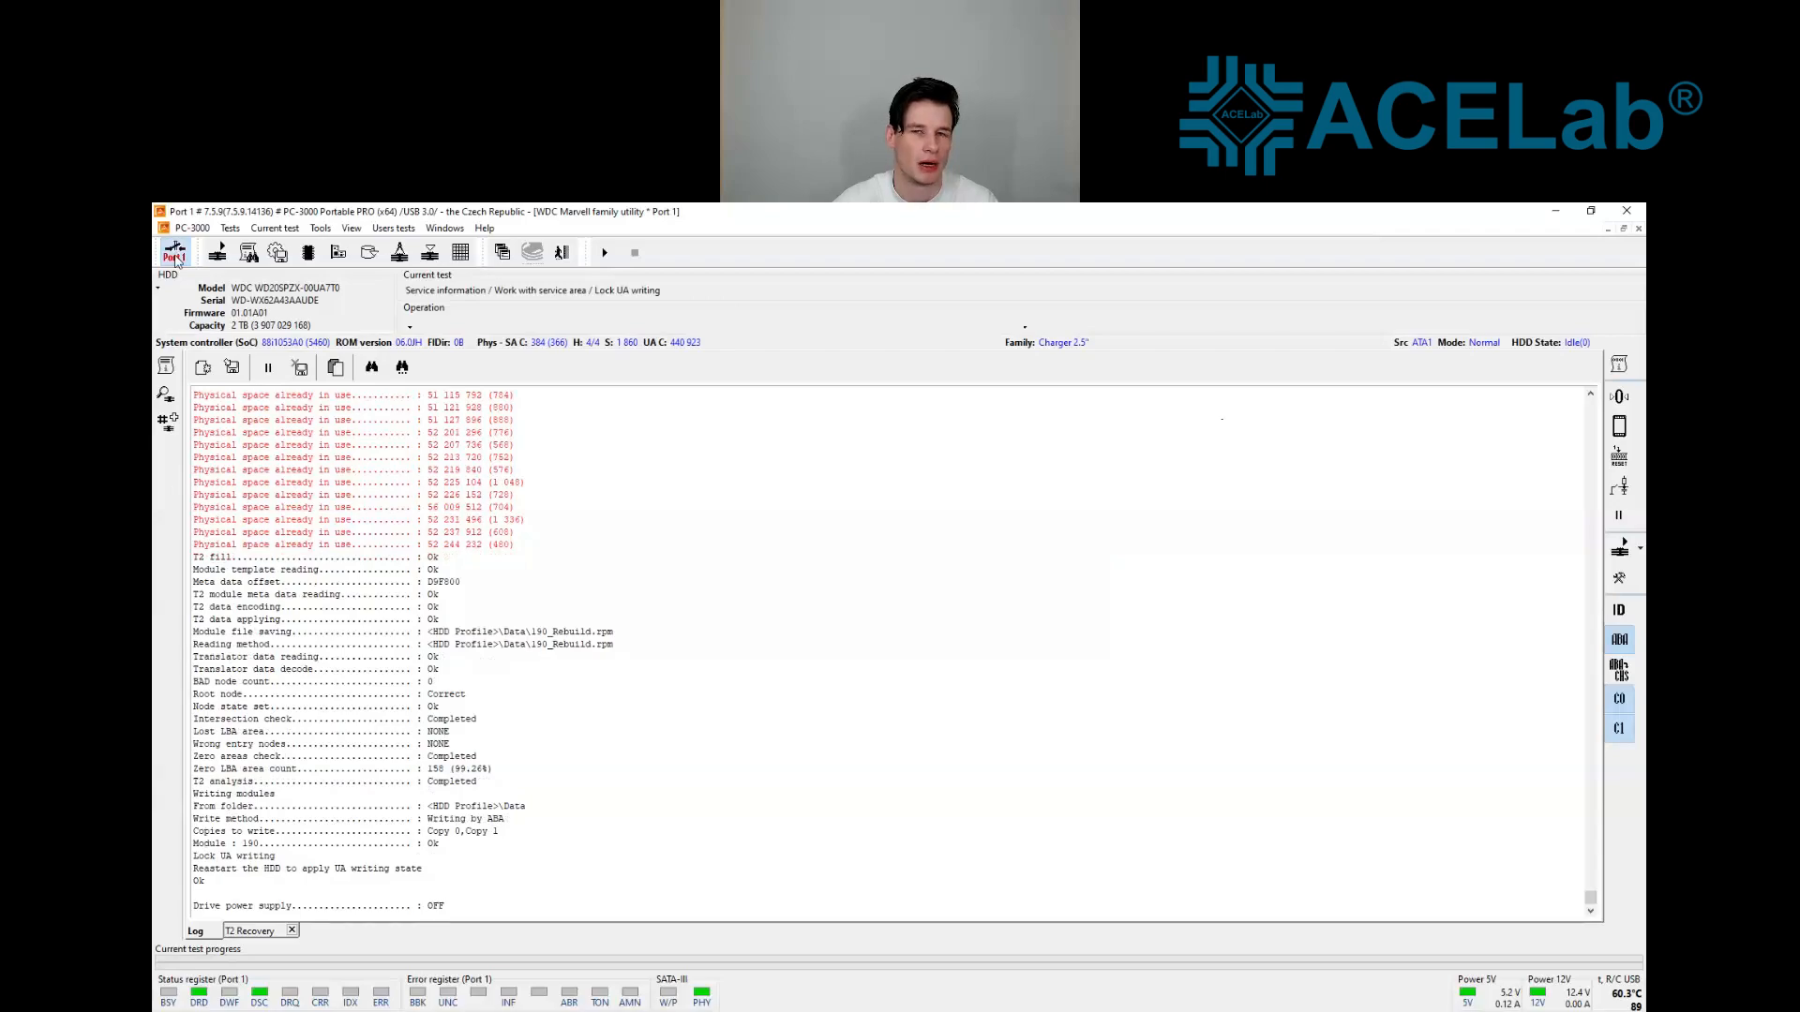
{"action": "left_click", "coordinate": [175, 258]}
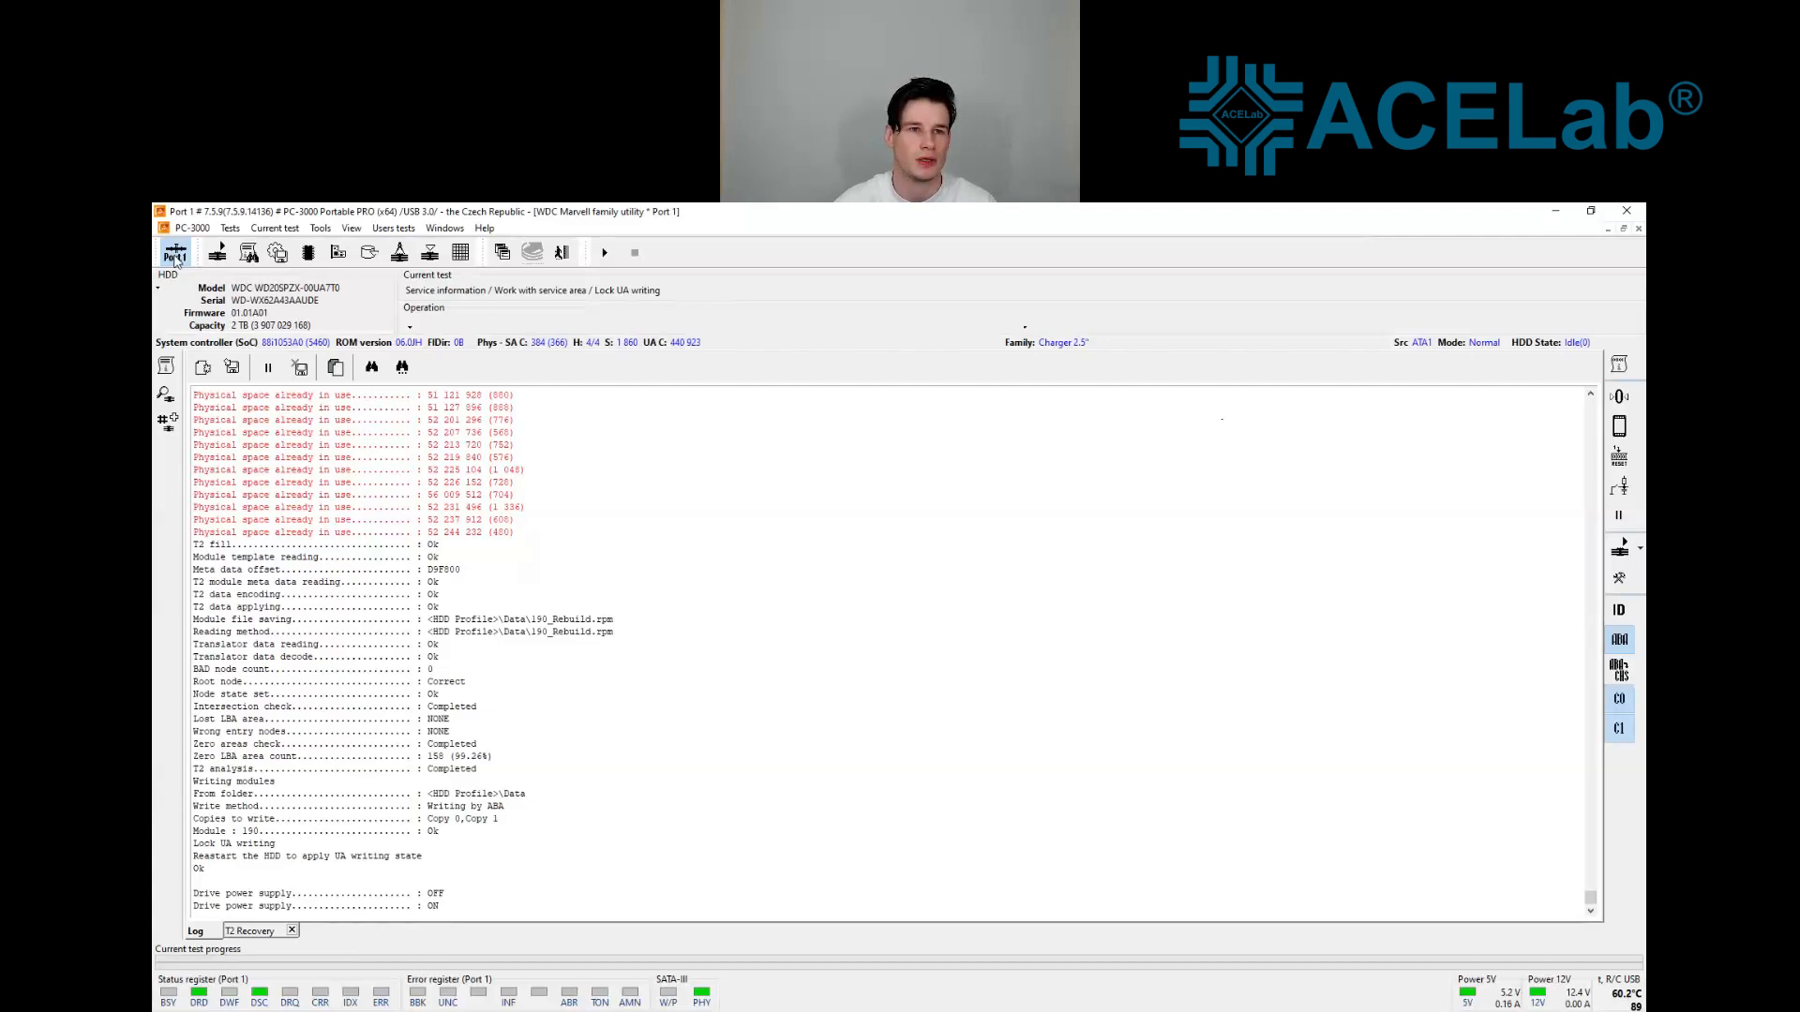
Switch to Data Extractor RAID edition and start creating a task with NewTask_deleted+encrypted as its data folder
{"action": "left_click", "coordinate": [506, 257]}
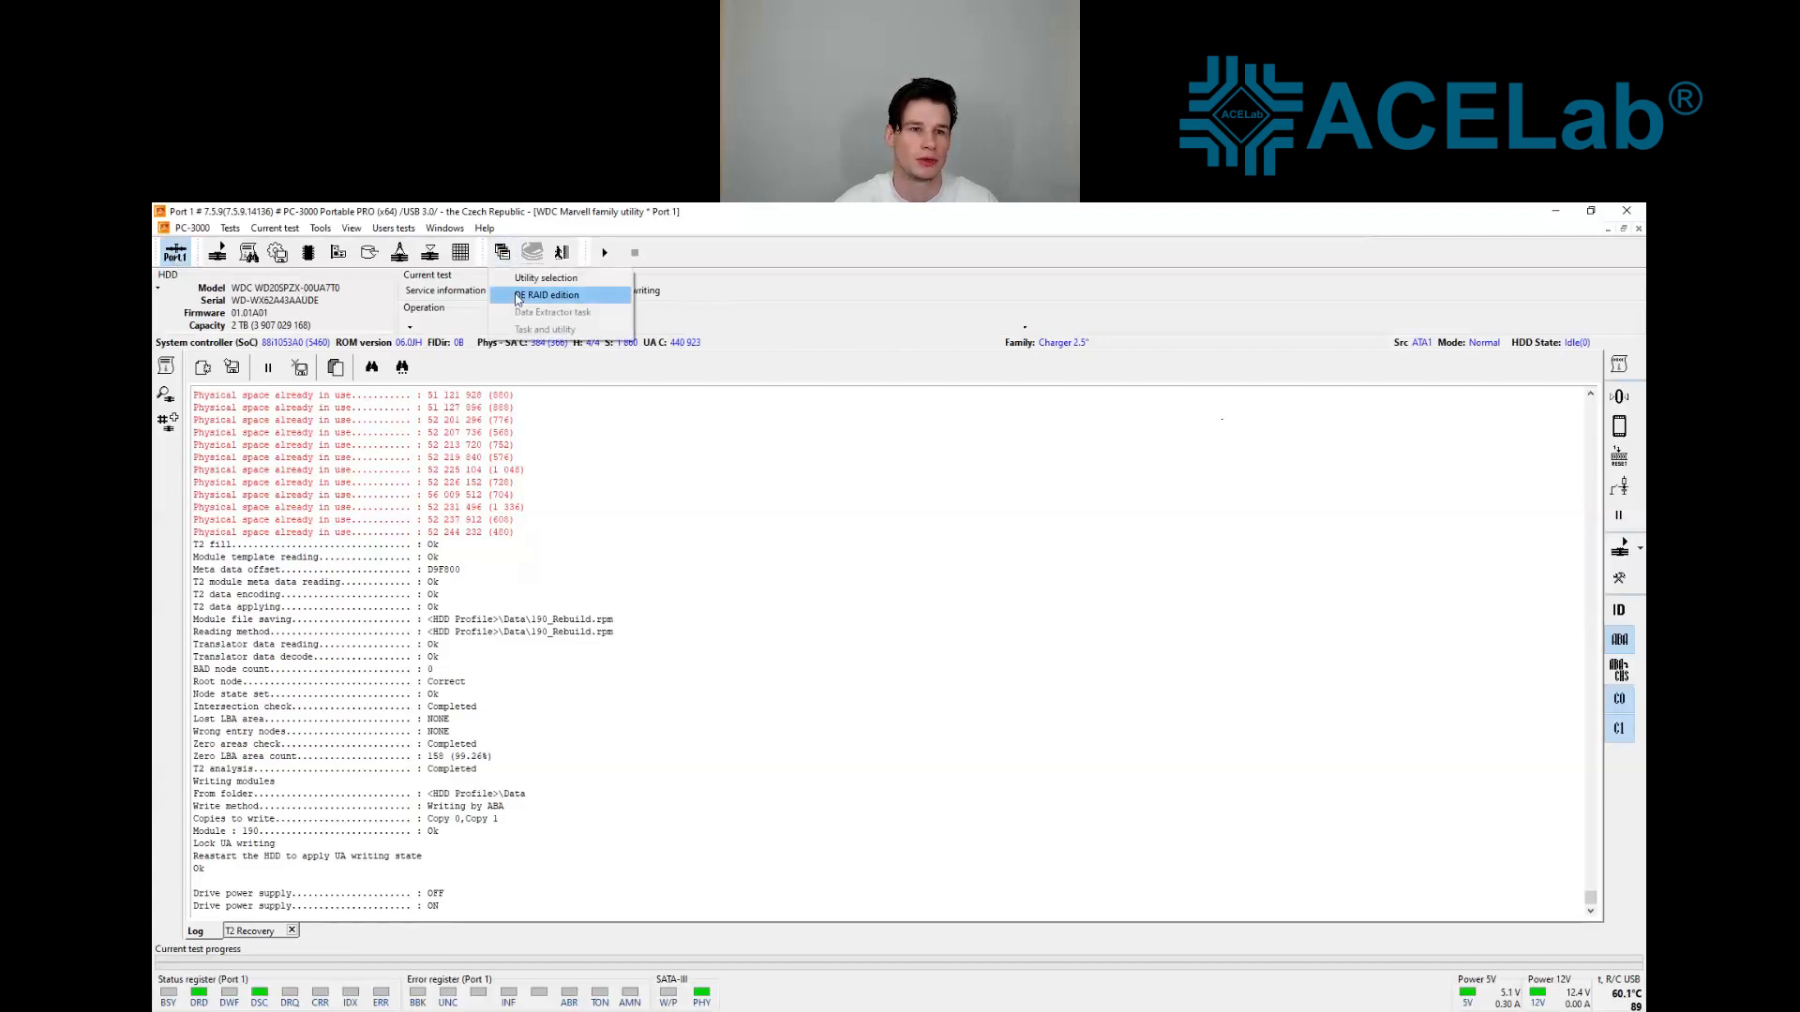
{"action": "left_click", "coordinate": [546, 295]}
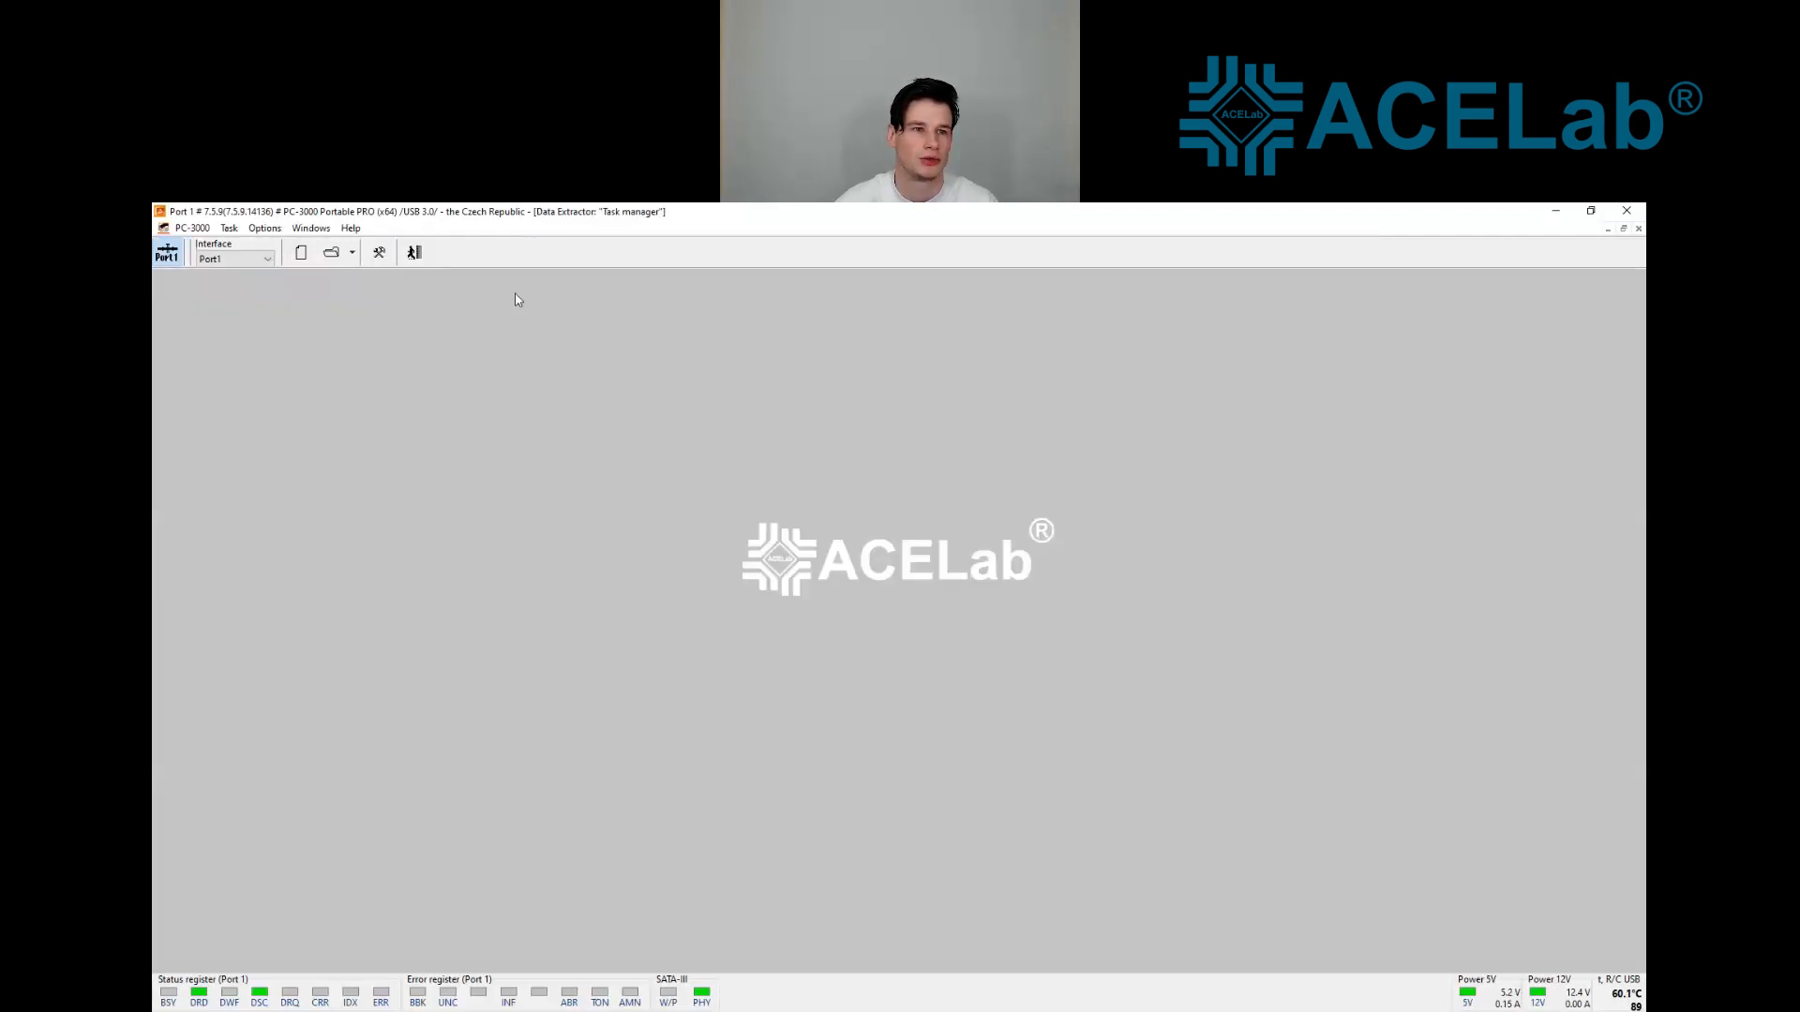
{"action": "left_click", "coordinate": [307, 264]}
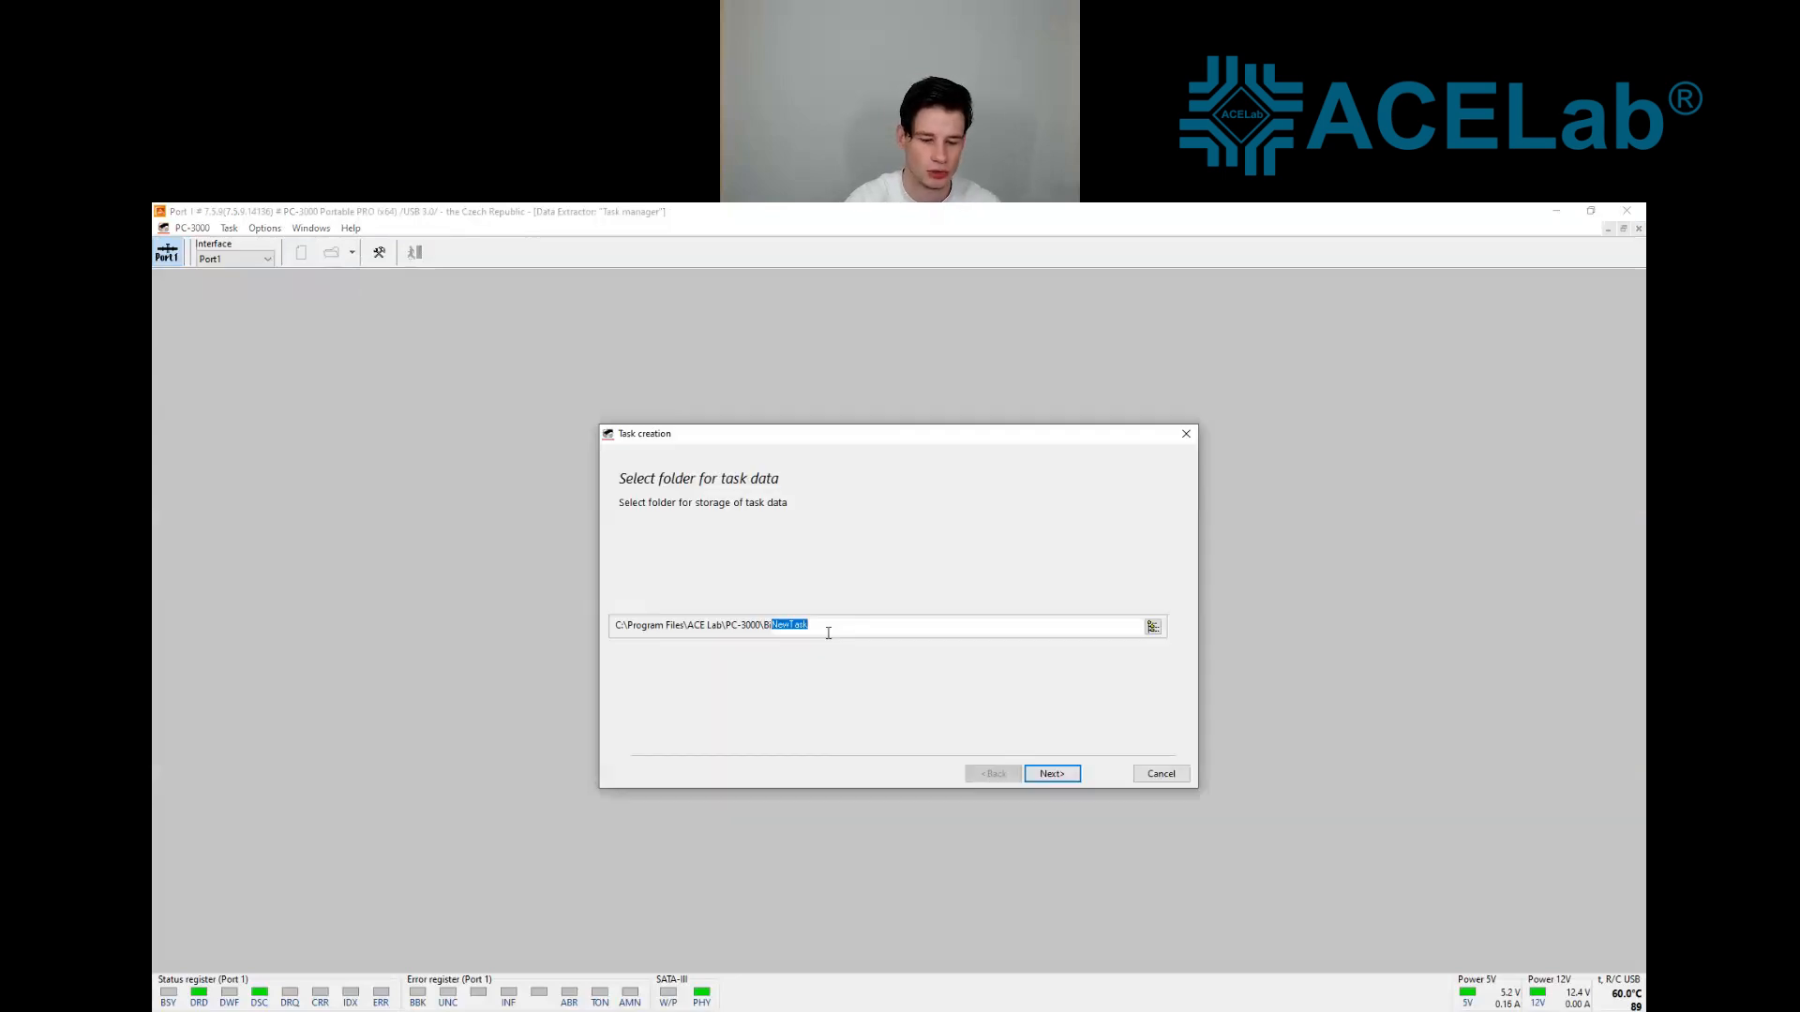
{"action": "left_click", "coordinate": [828, 632]}
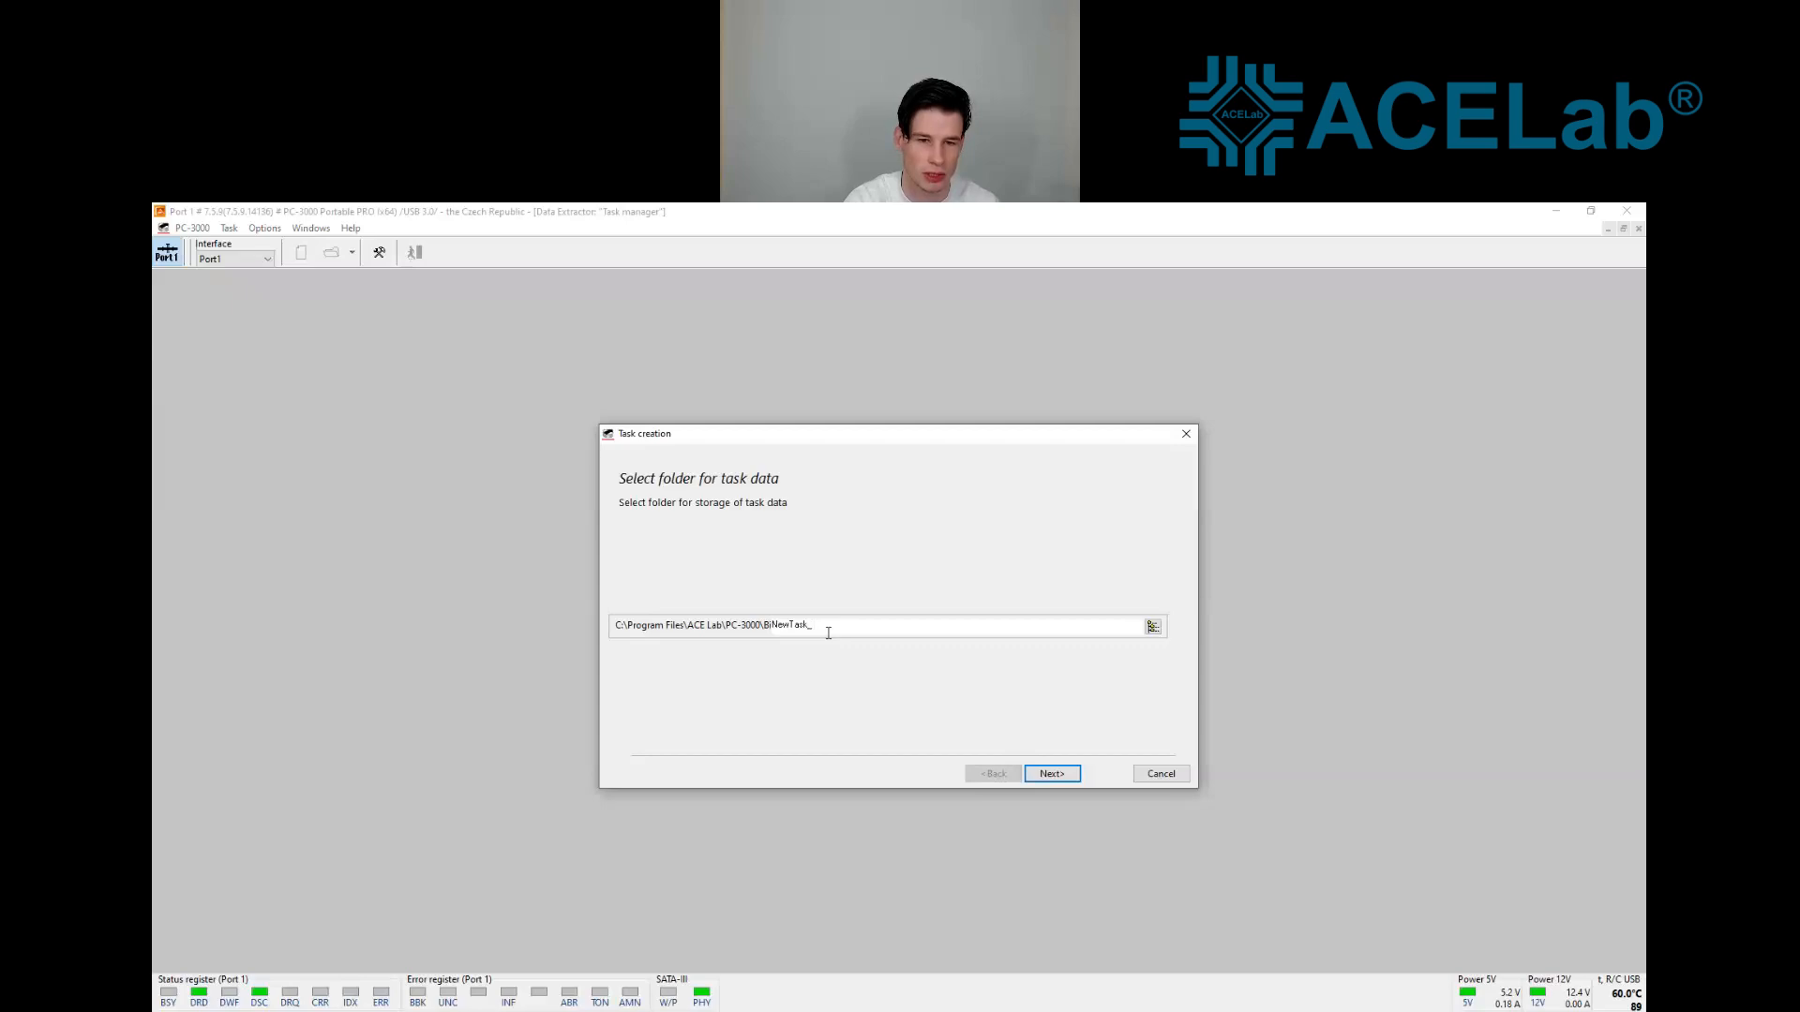
{"action": "type", "text": "_deleted+en"}
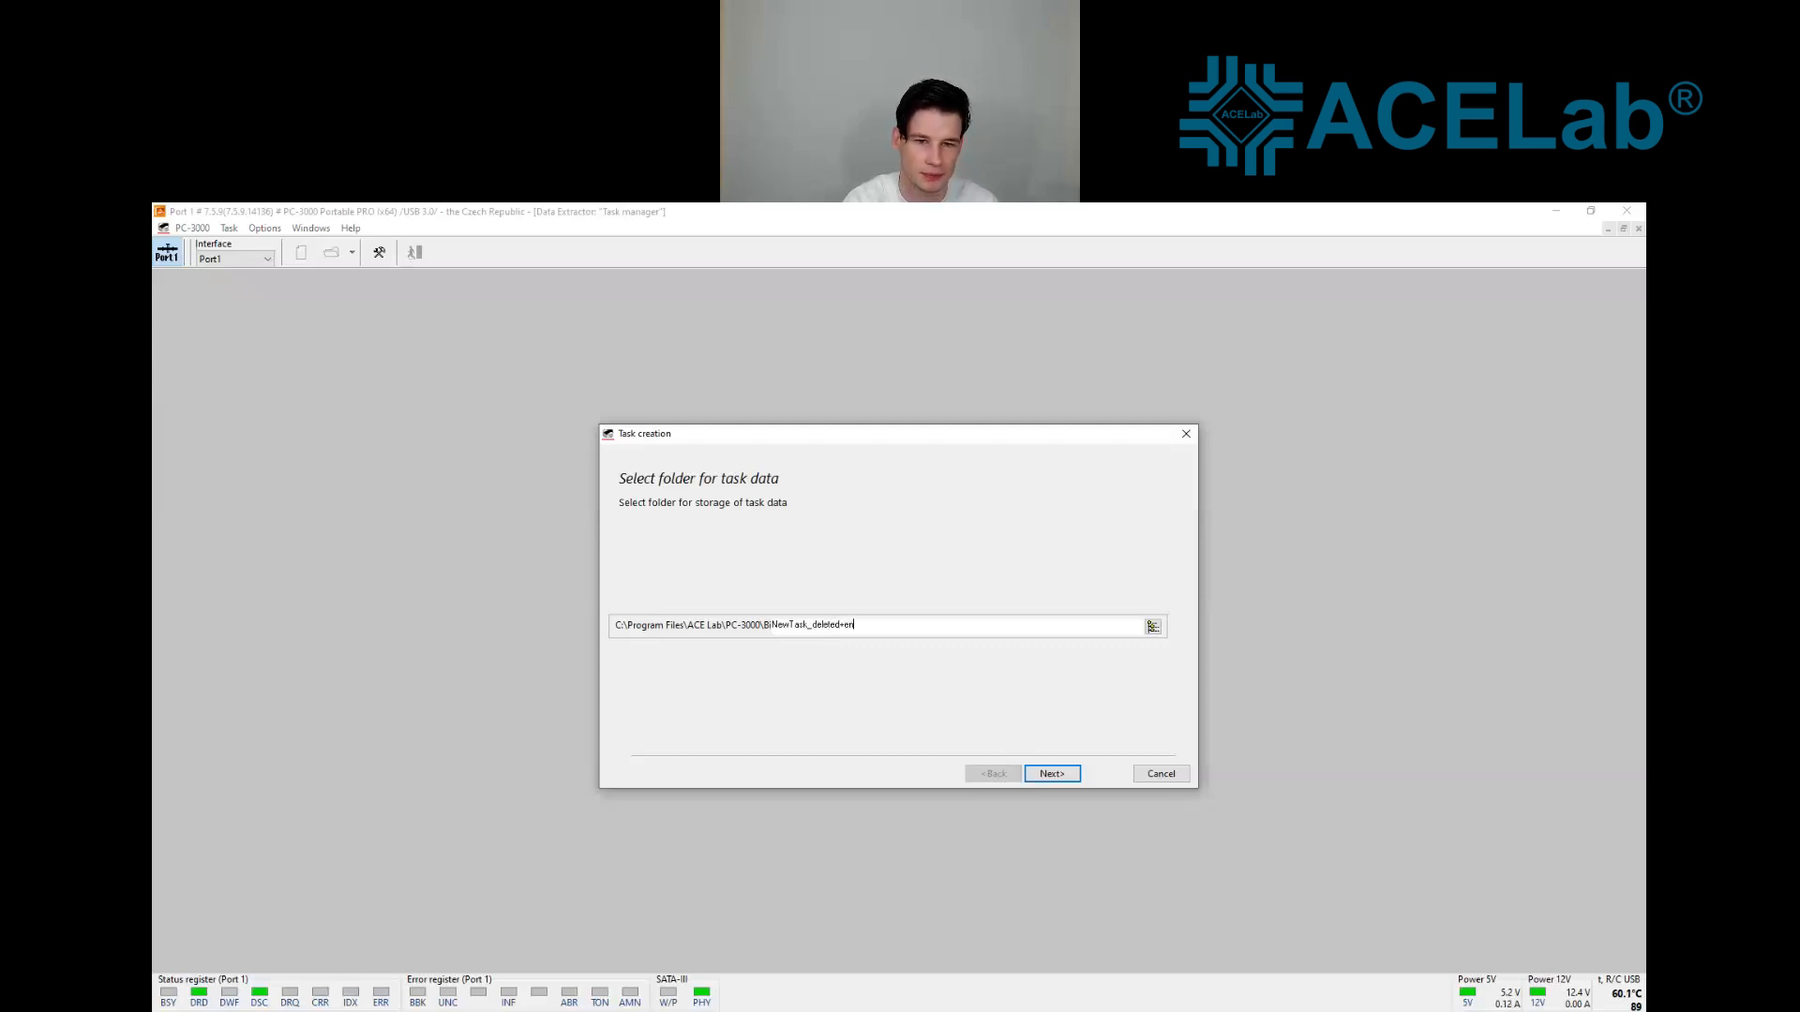
{"action": "type", "text": "crypted"}
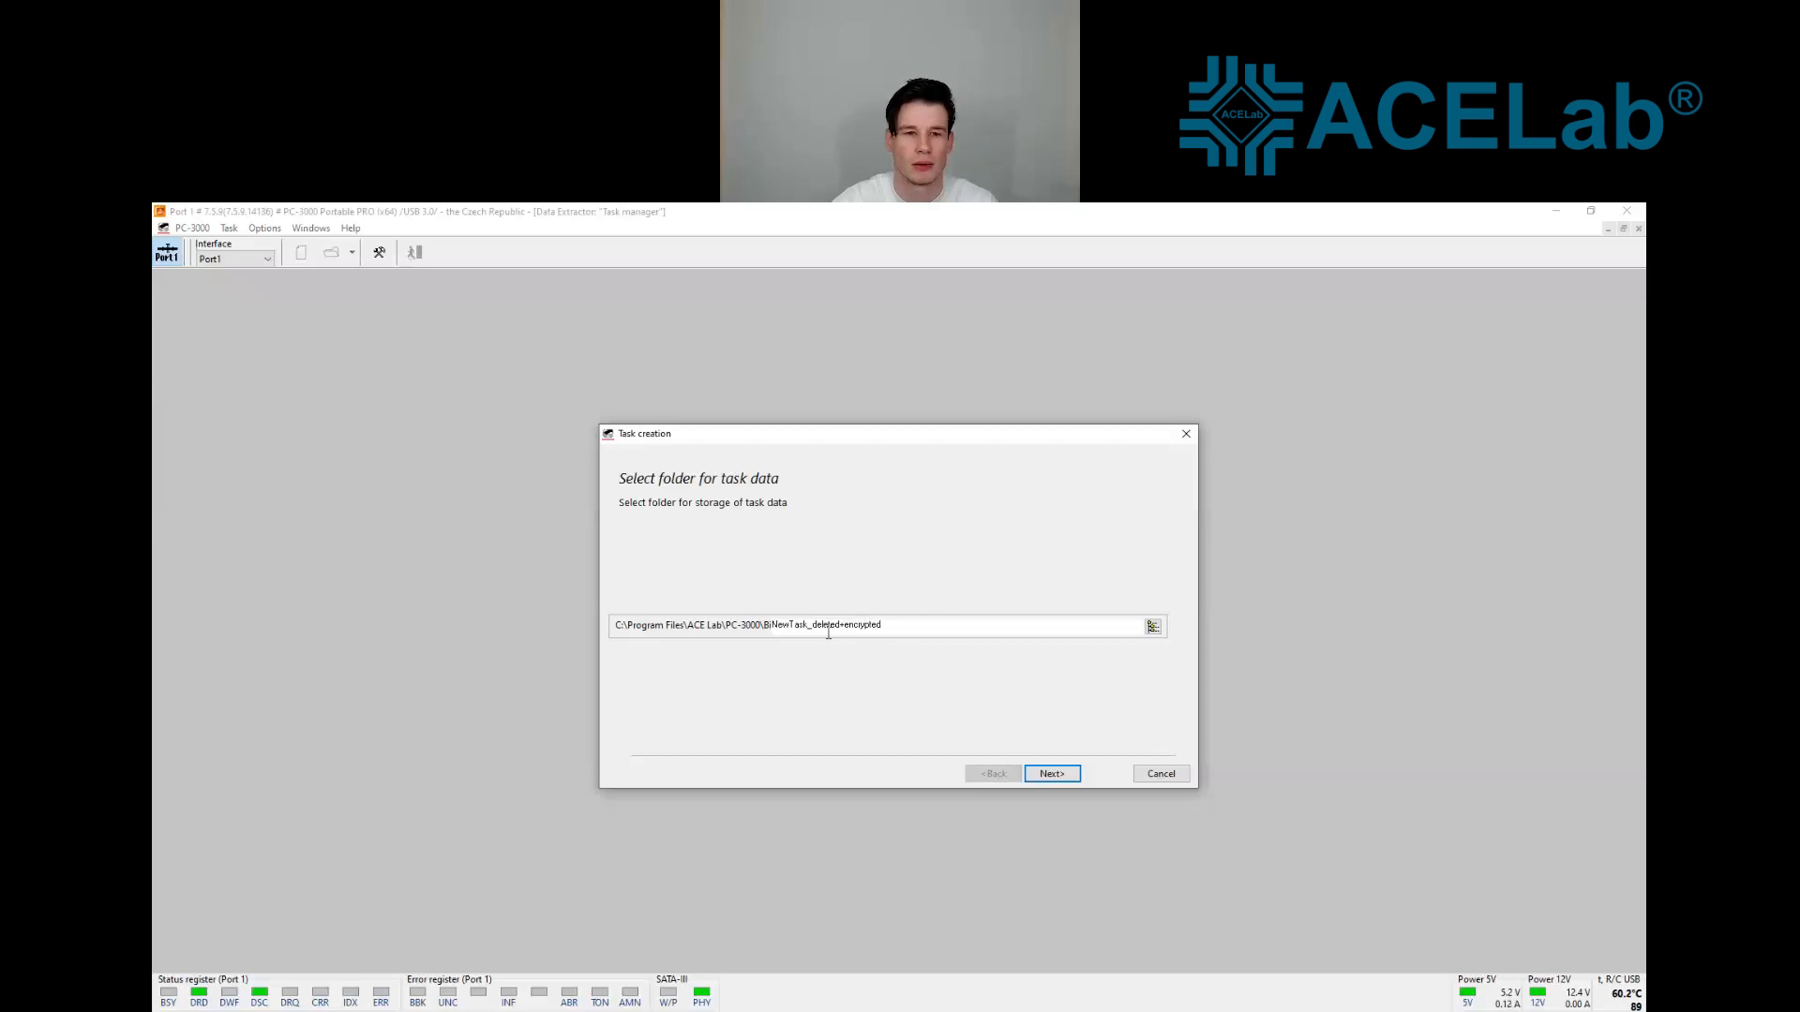
{"action": "key", "text": "Return"}
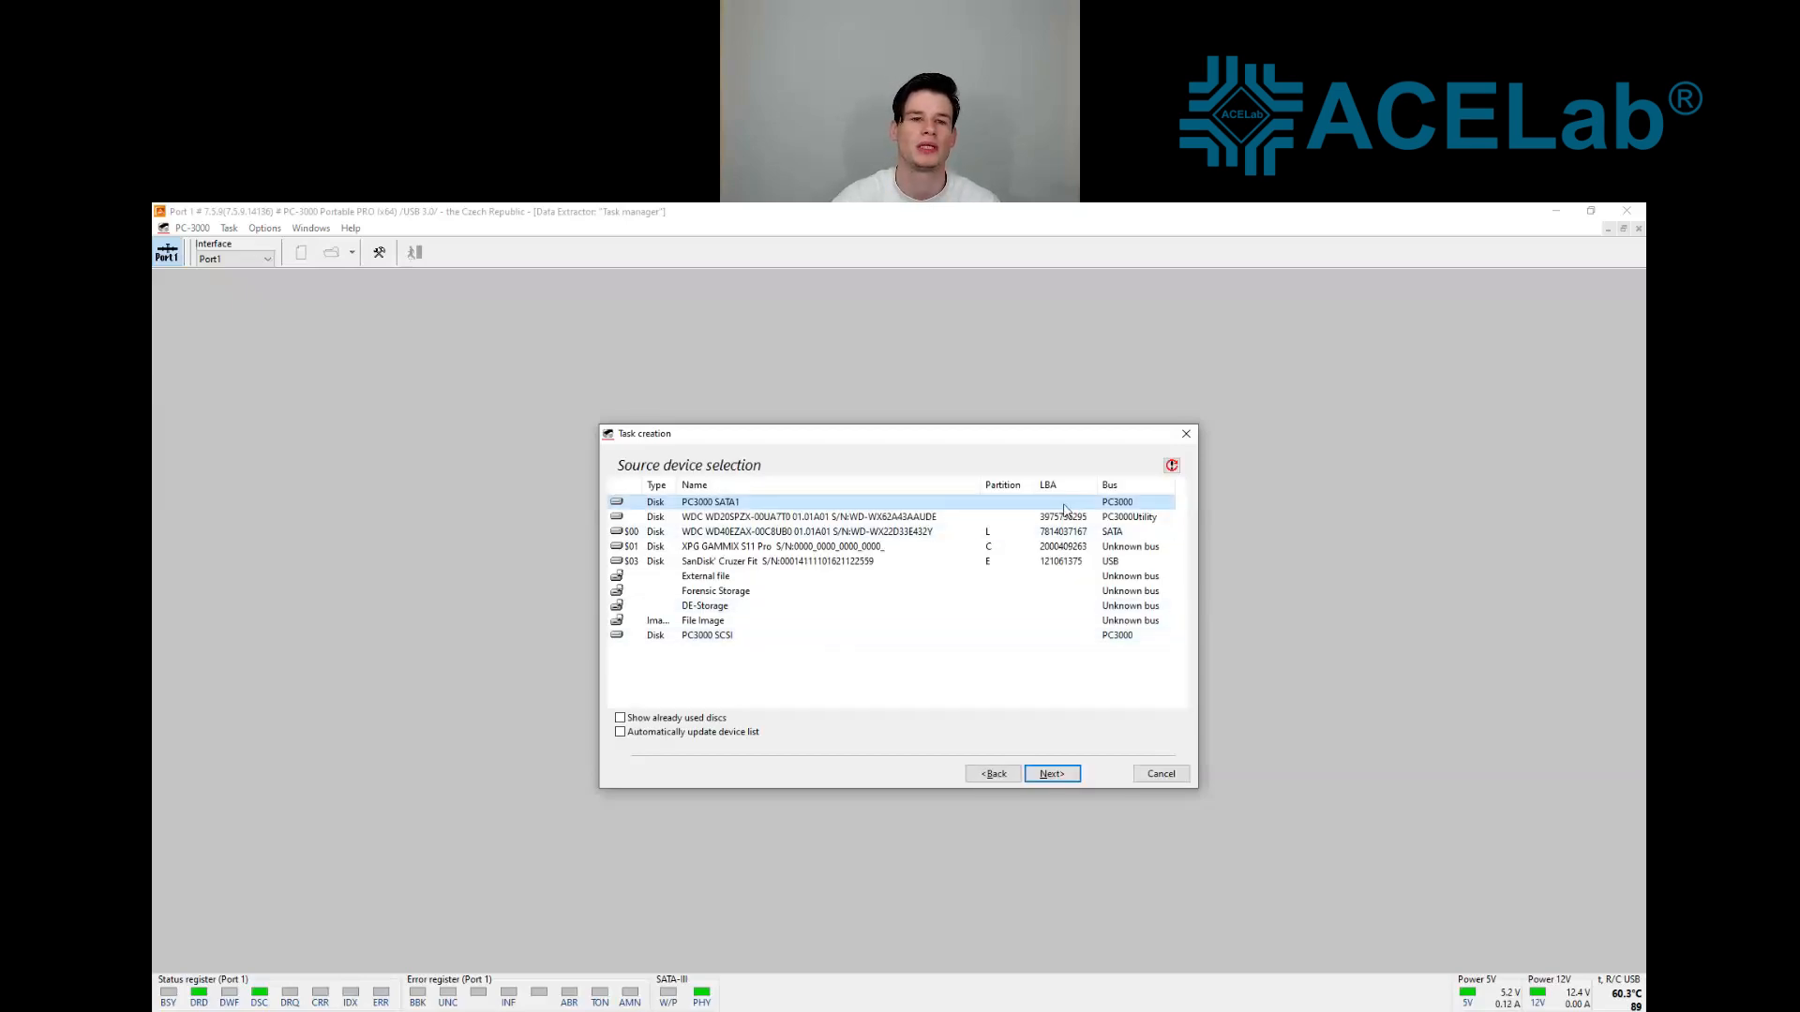
Create the task from source PC3000 SATA1 with a List of ranges data copy to a File Image, declining the physical sector size
{"action": "left_click", "coordinate": [1050, 774]}
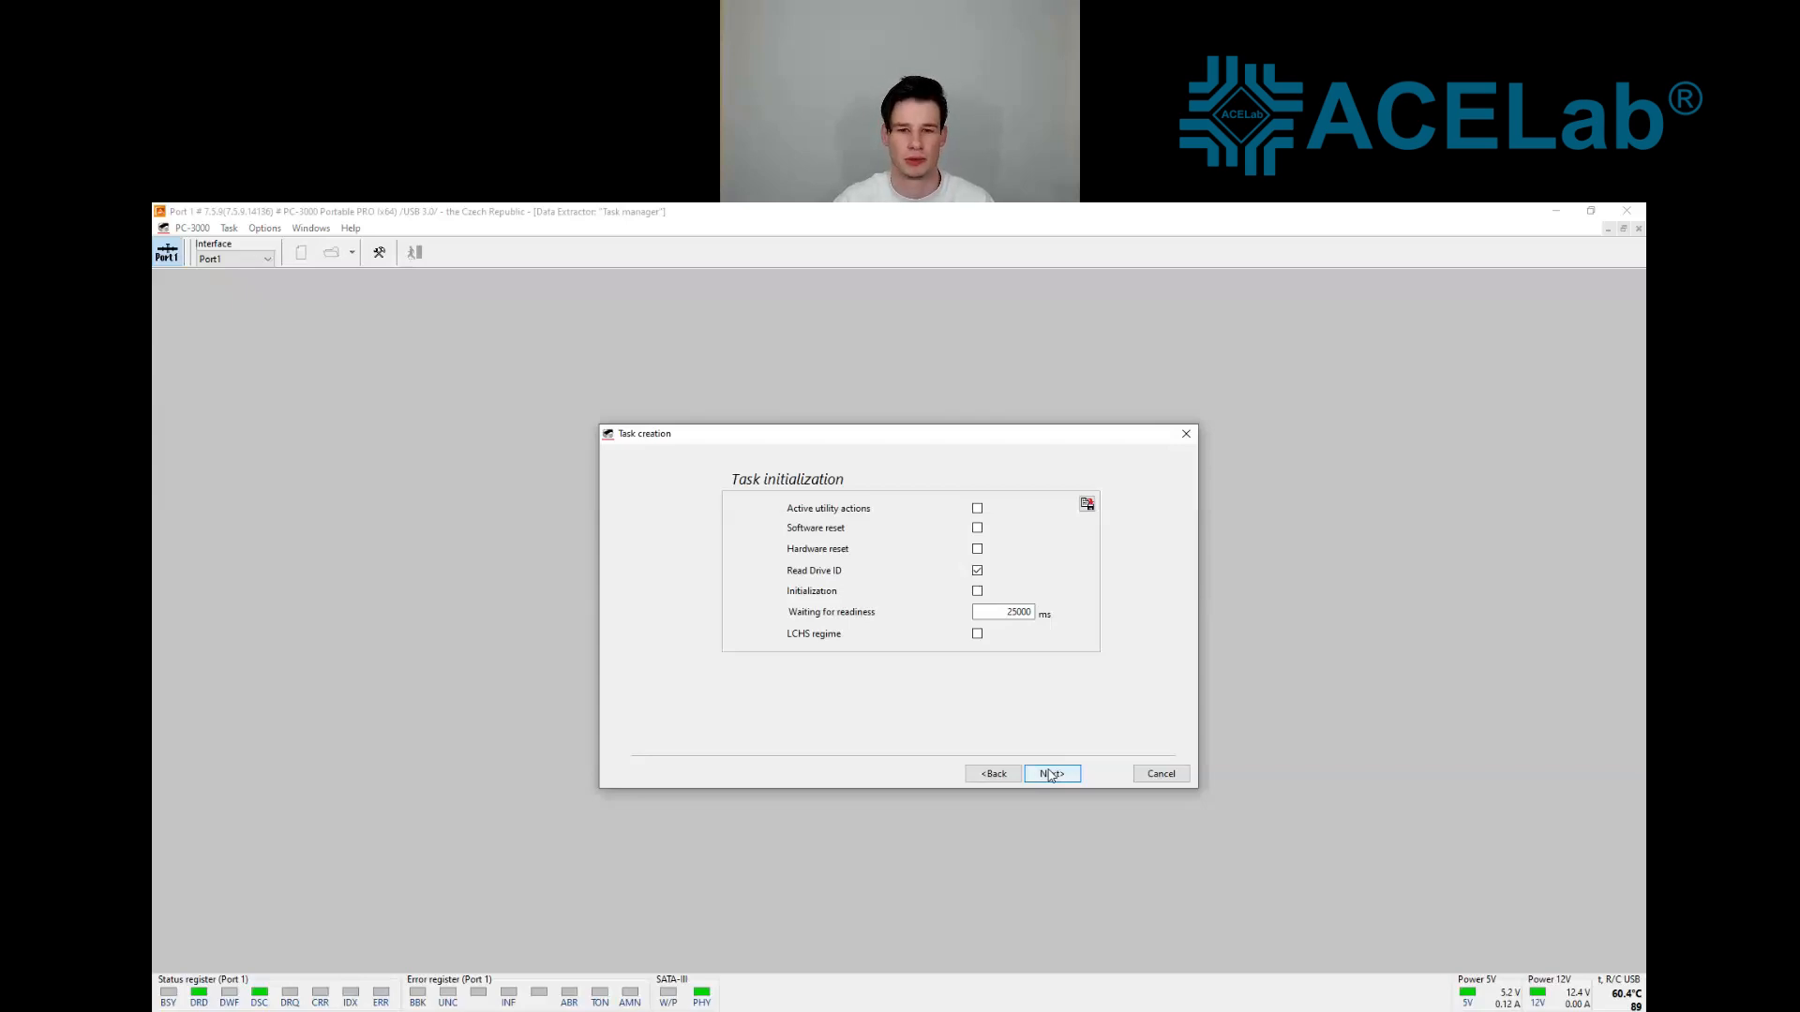
{"action": "left_click", "coordinate": [1050, 775]}
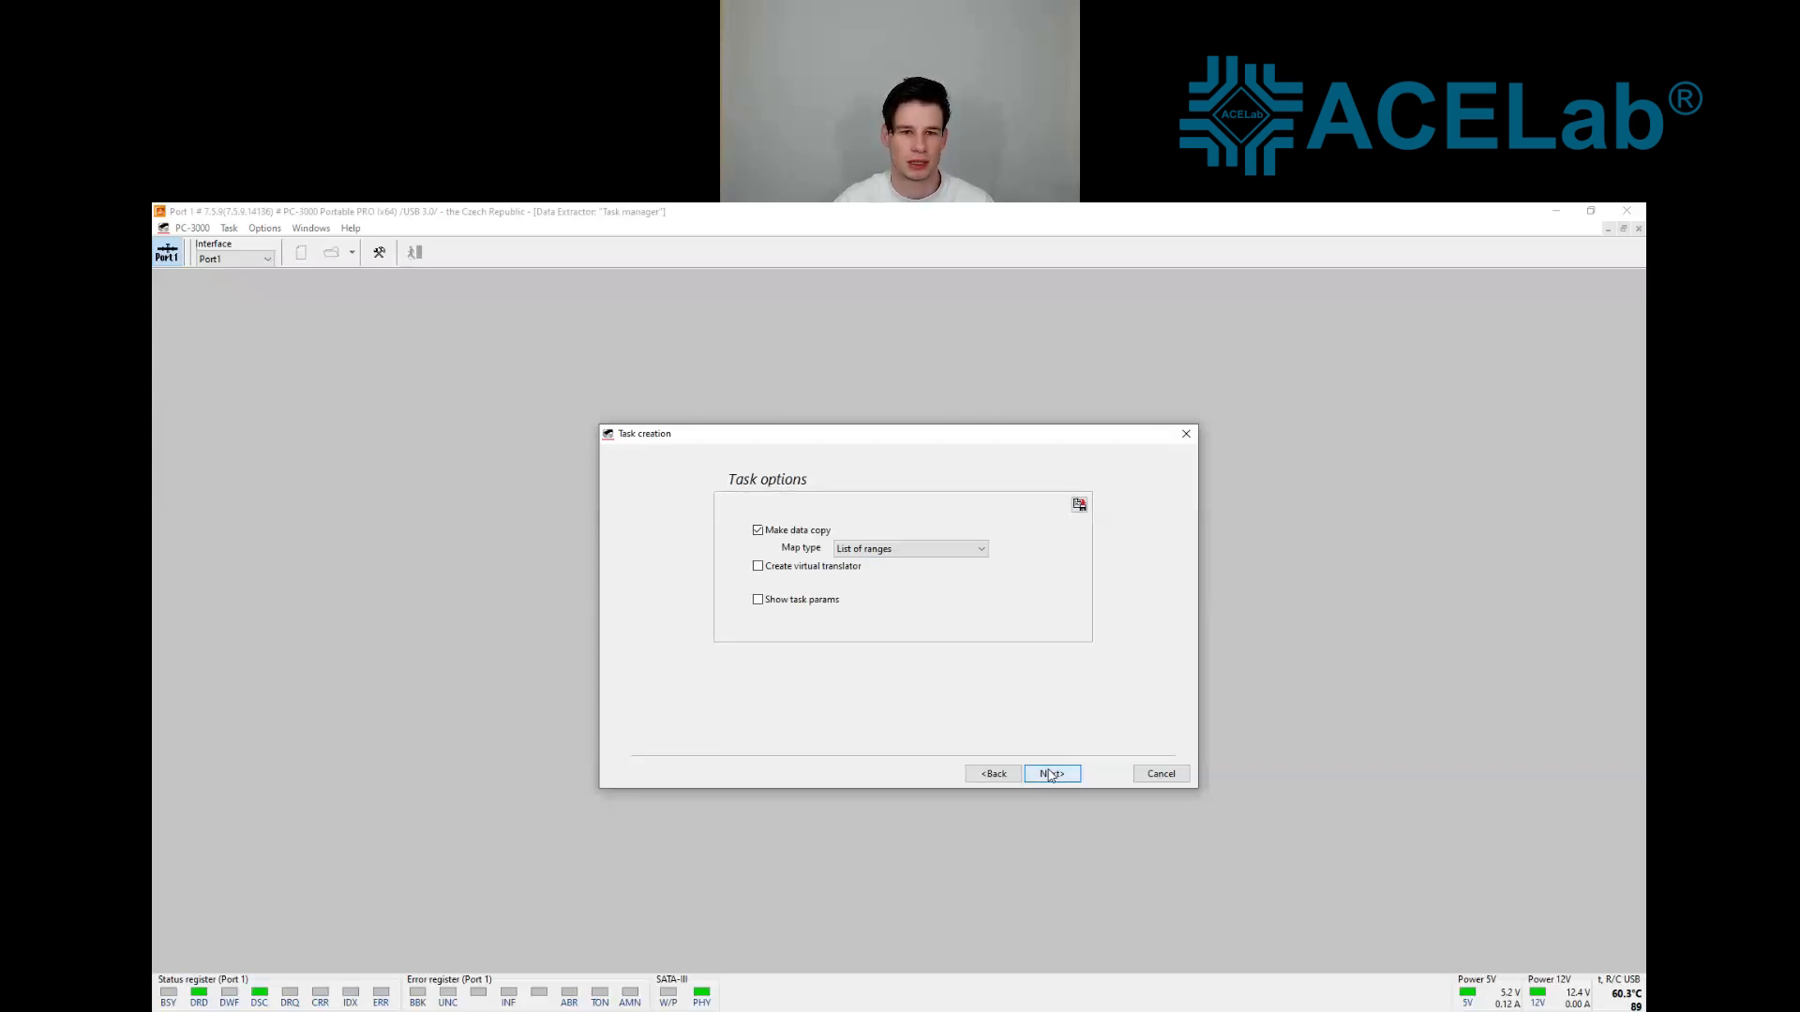
{"action": "left_click", "coordinate": [1050, 775]}
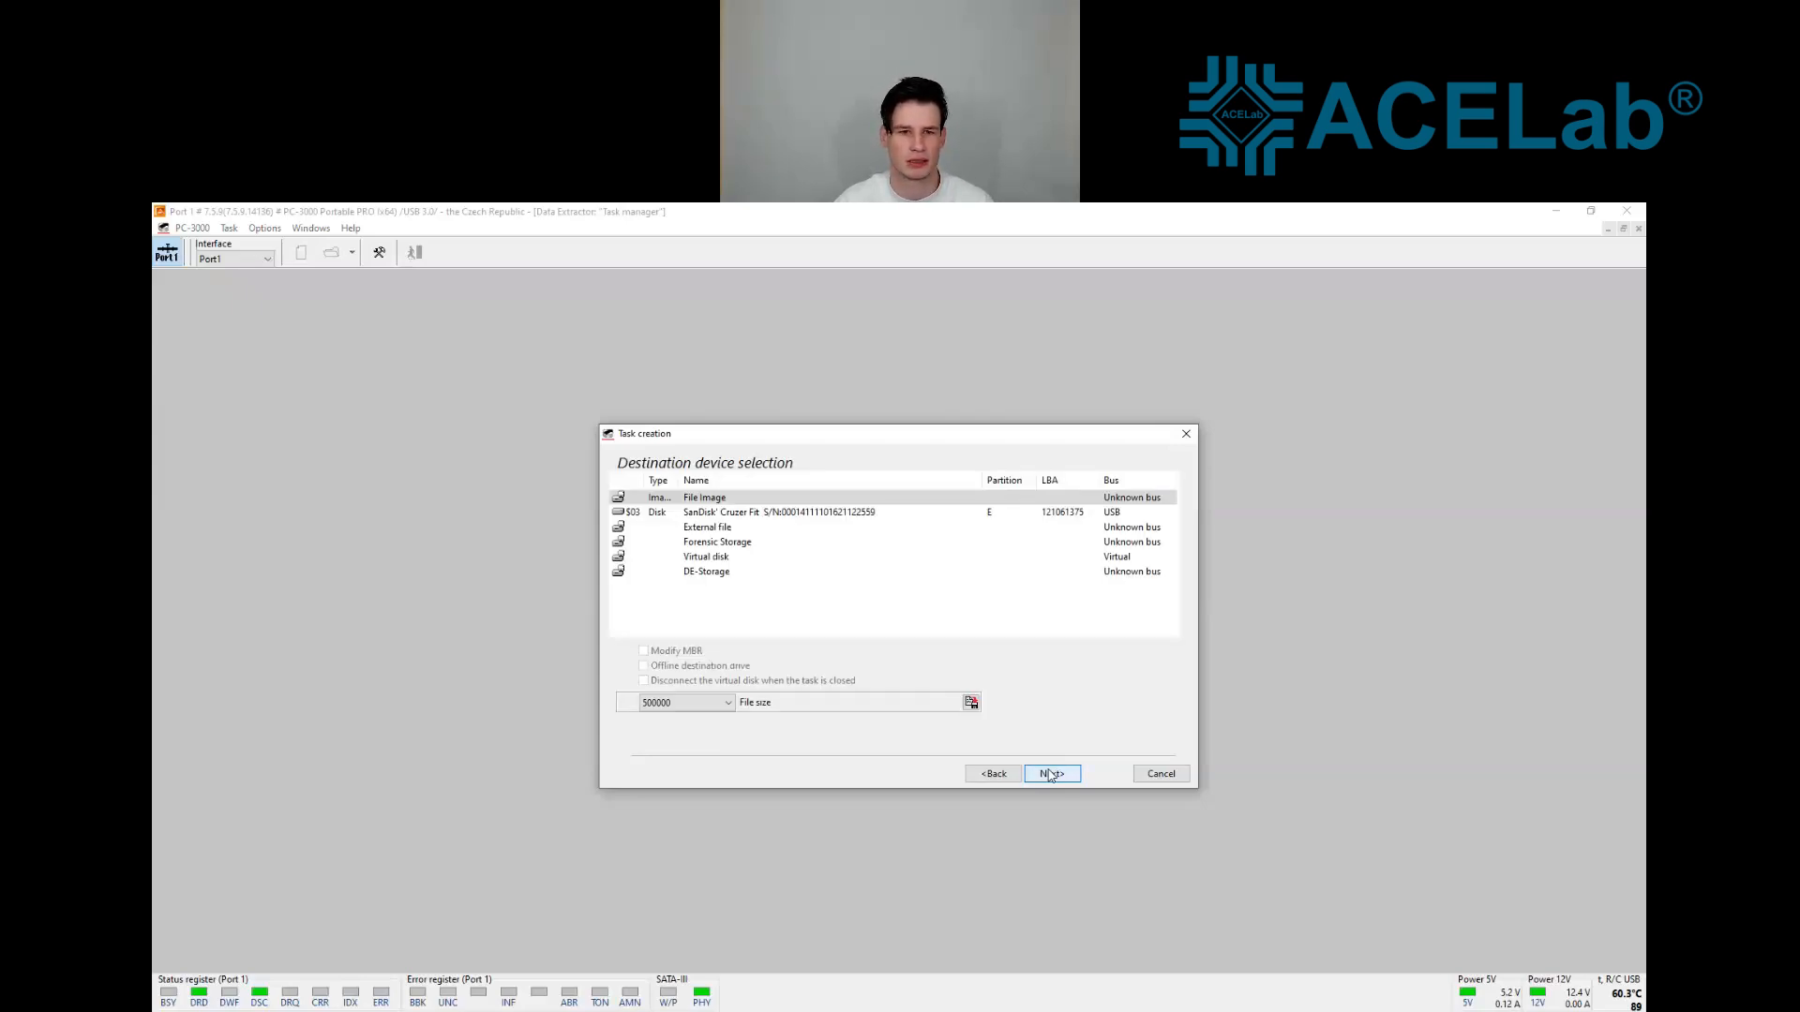
{"action": "left_click", "coordinate": [1050, 775]}
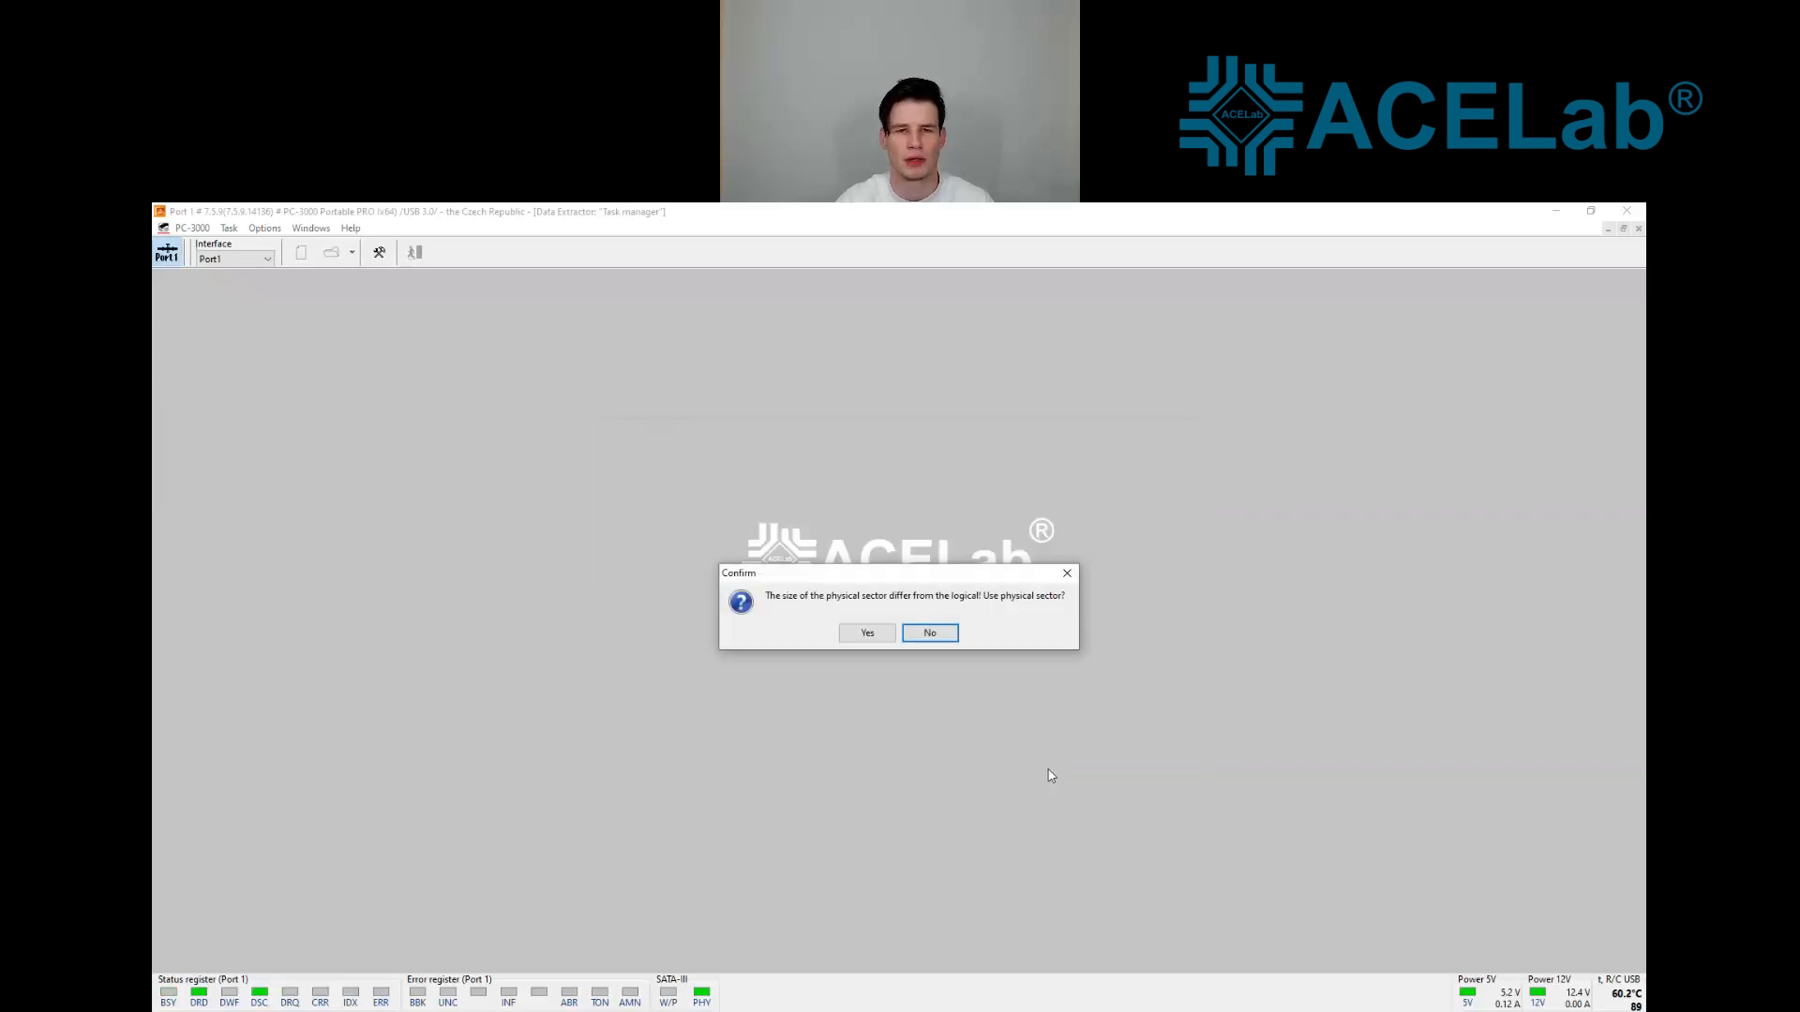
{"action": "key", "text": "Return"}
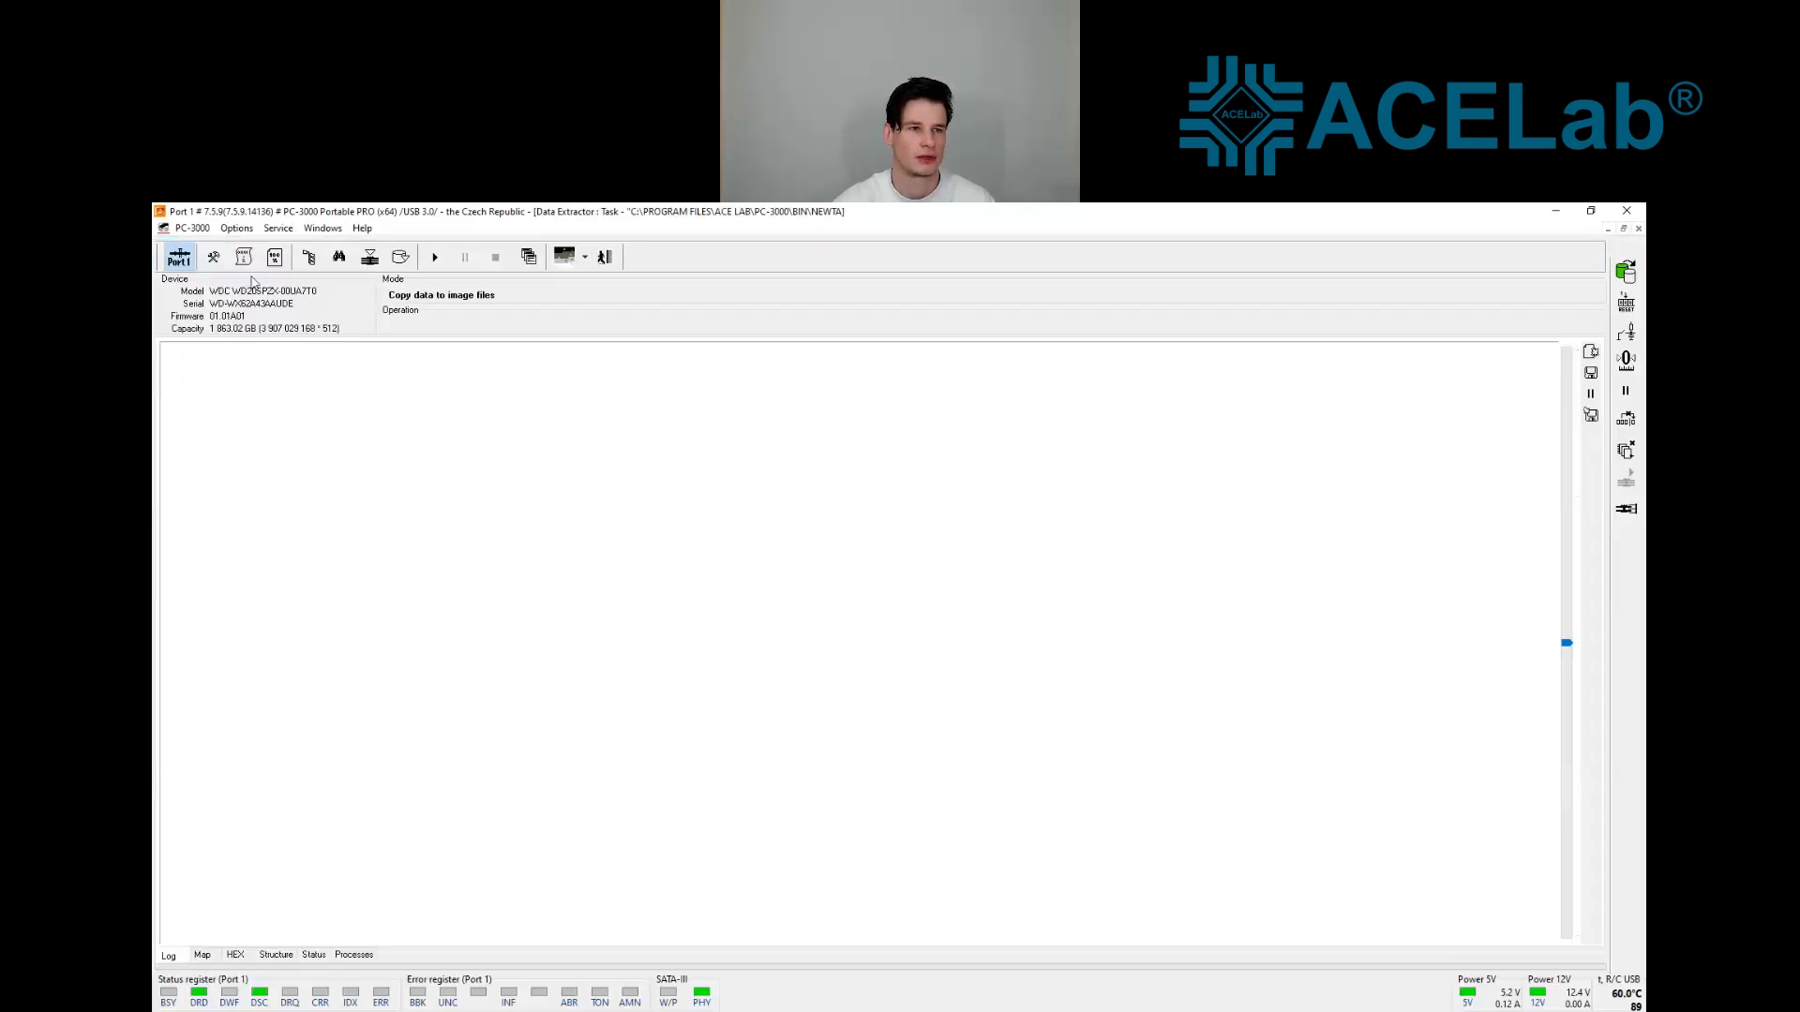
Set the copy parameters to power-cycle the drive at read errors, and remove software and hardware reset from the loss-of-readiness actions
{"action": "left_click", "coordinate": [214, 261]}
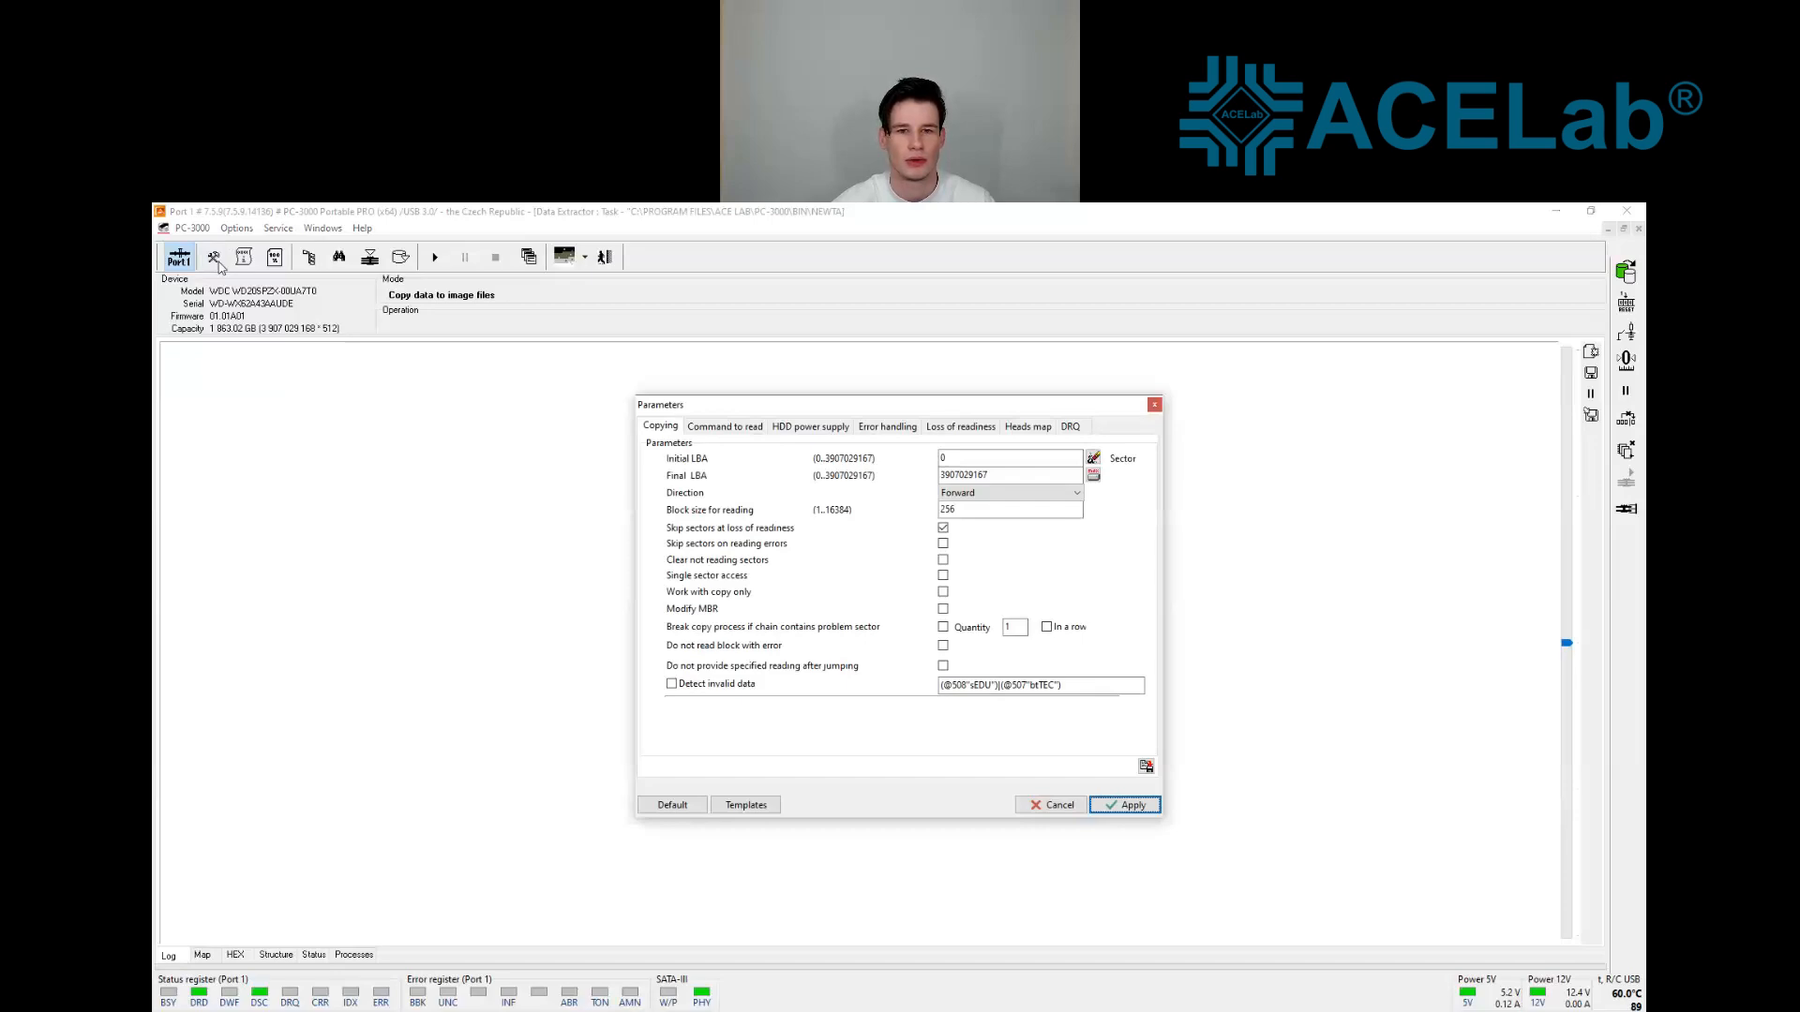
{"action": "left_click", "coordinate": [868, 428]}
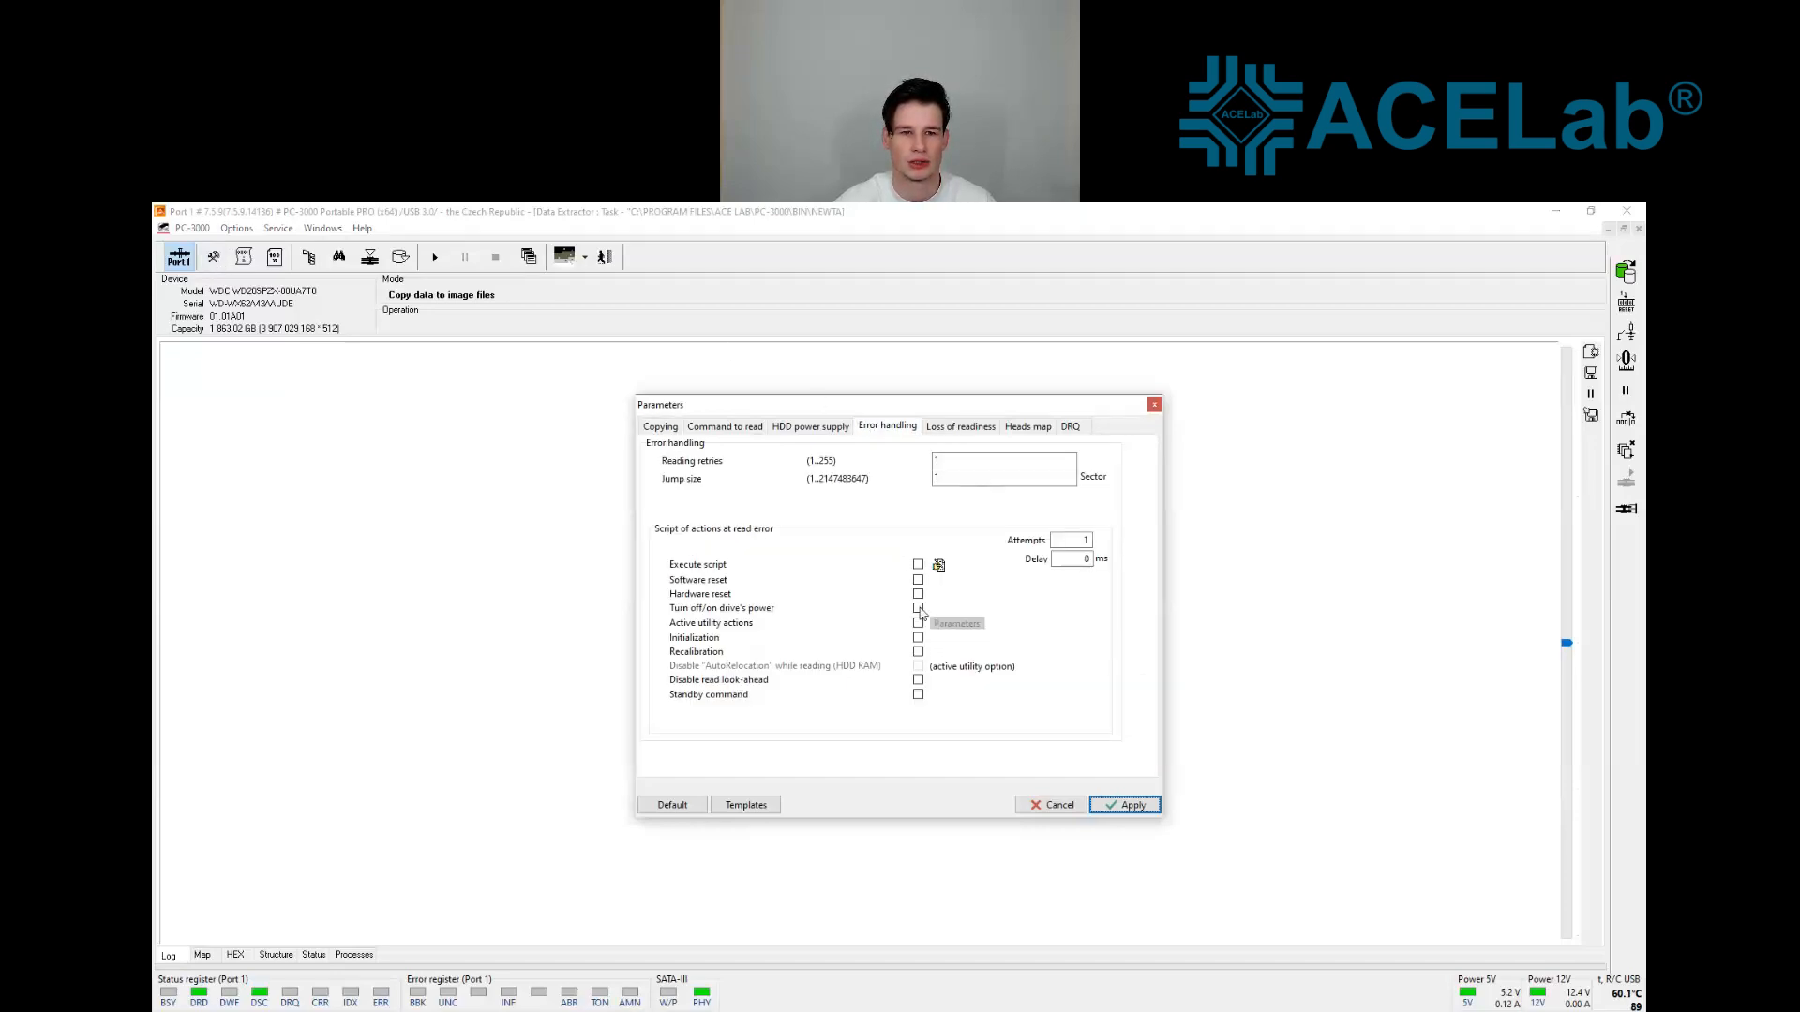
{"action": "left_click", "coordinate": [918, 609]}
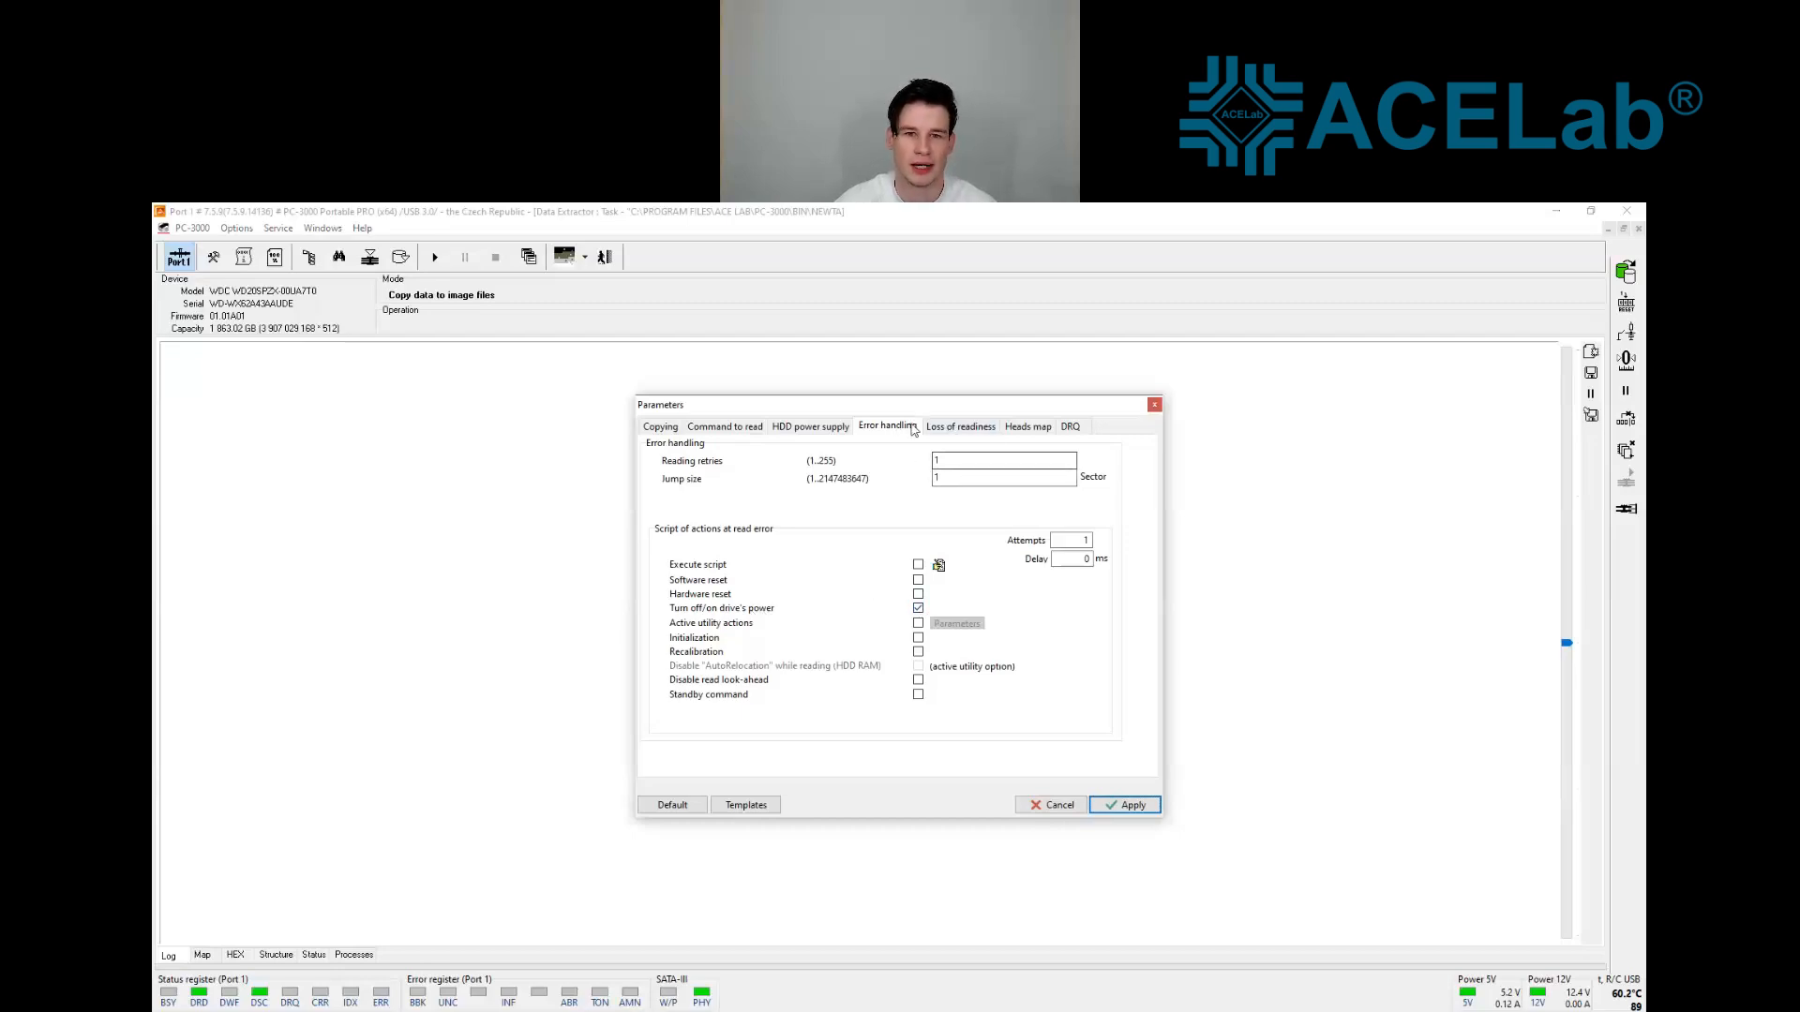
{"action": "left_click", "coordinate": [953, 427]}
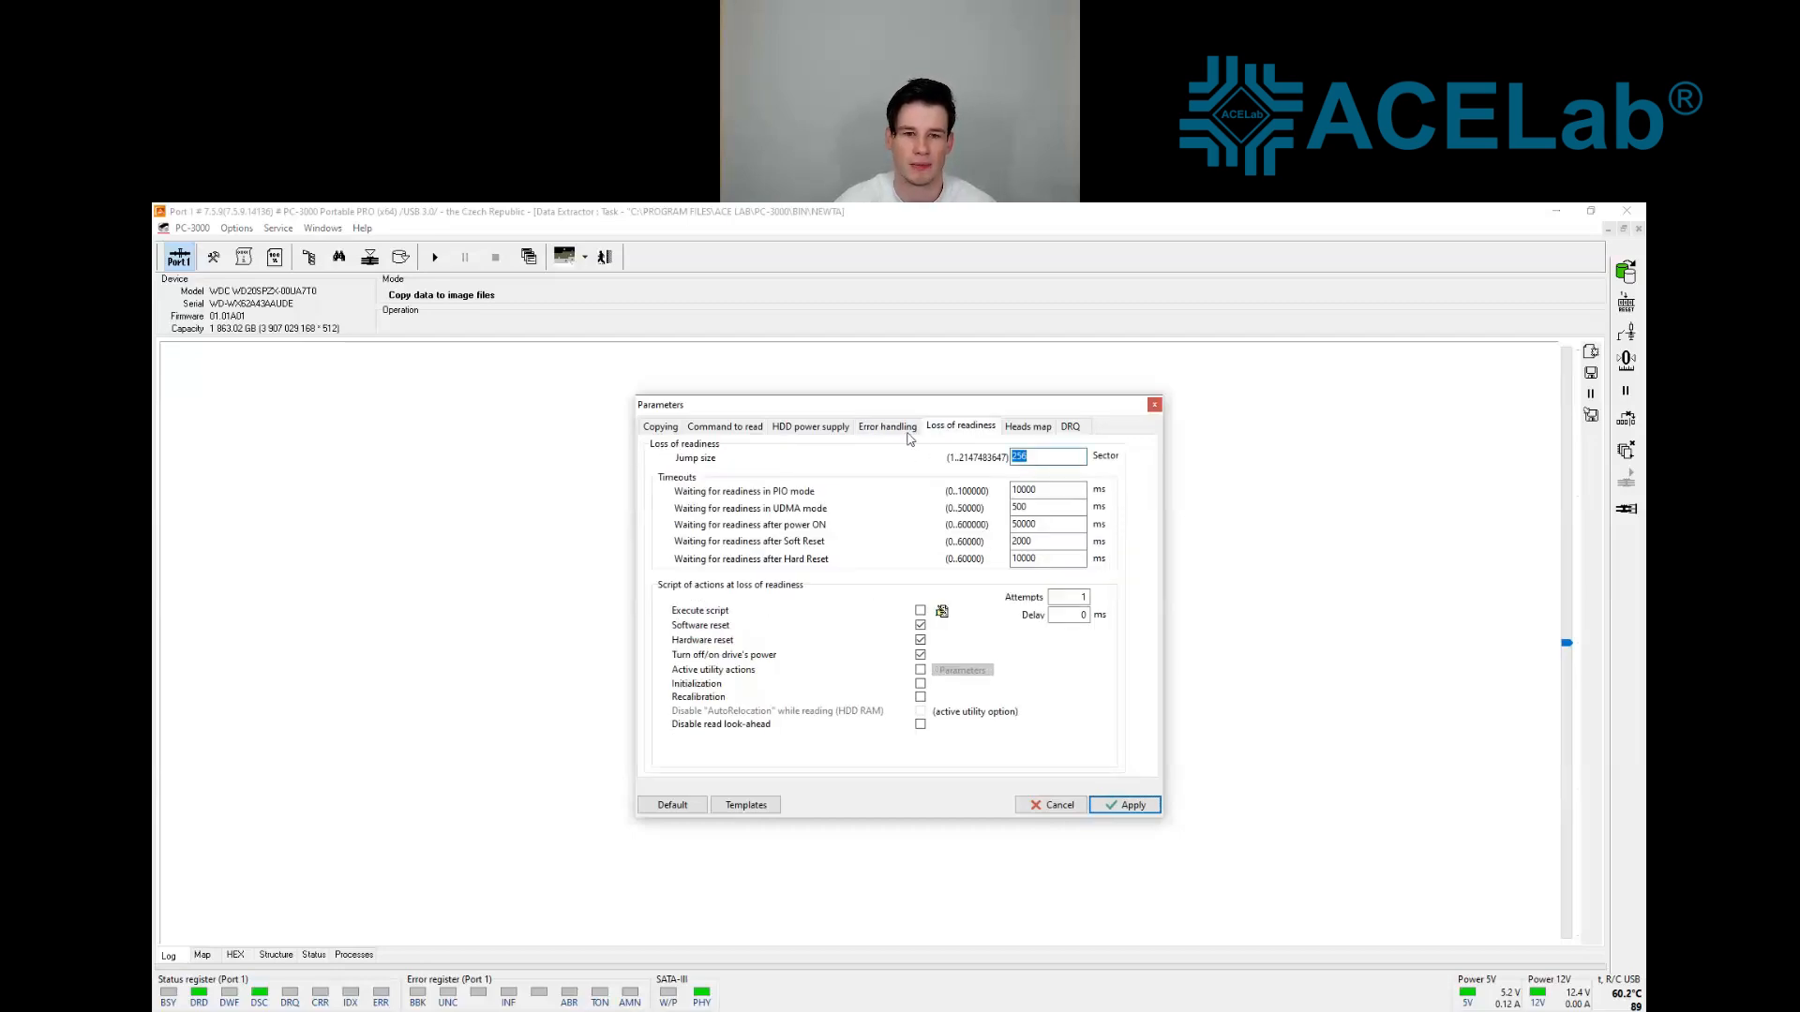
{"action": "left_click", "coordinate": [920, 625]}
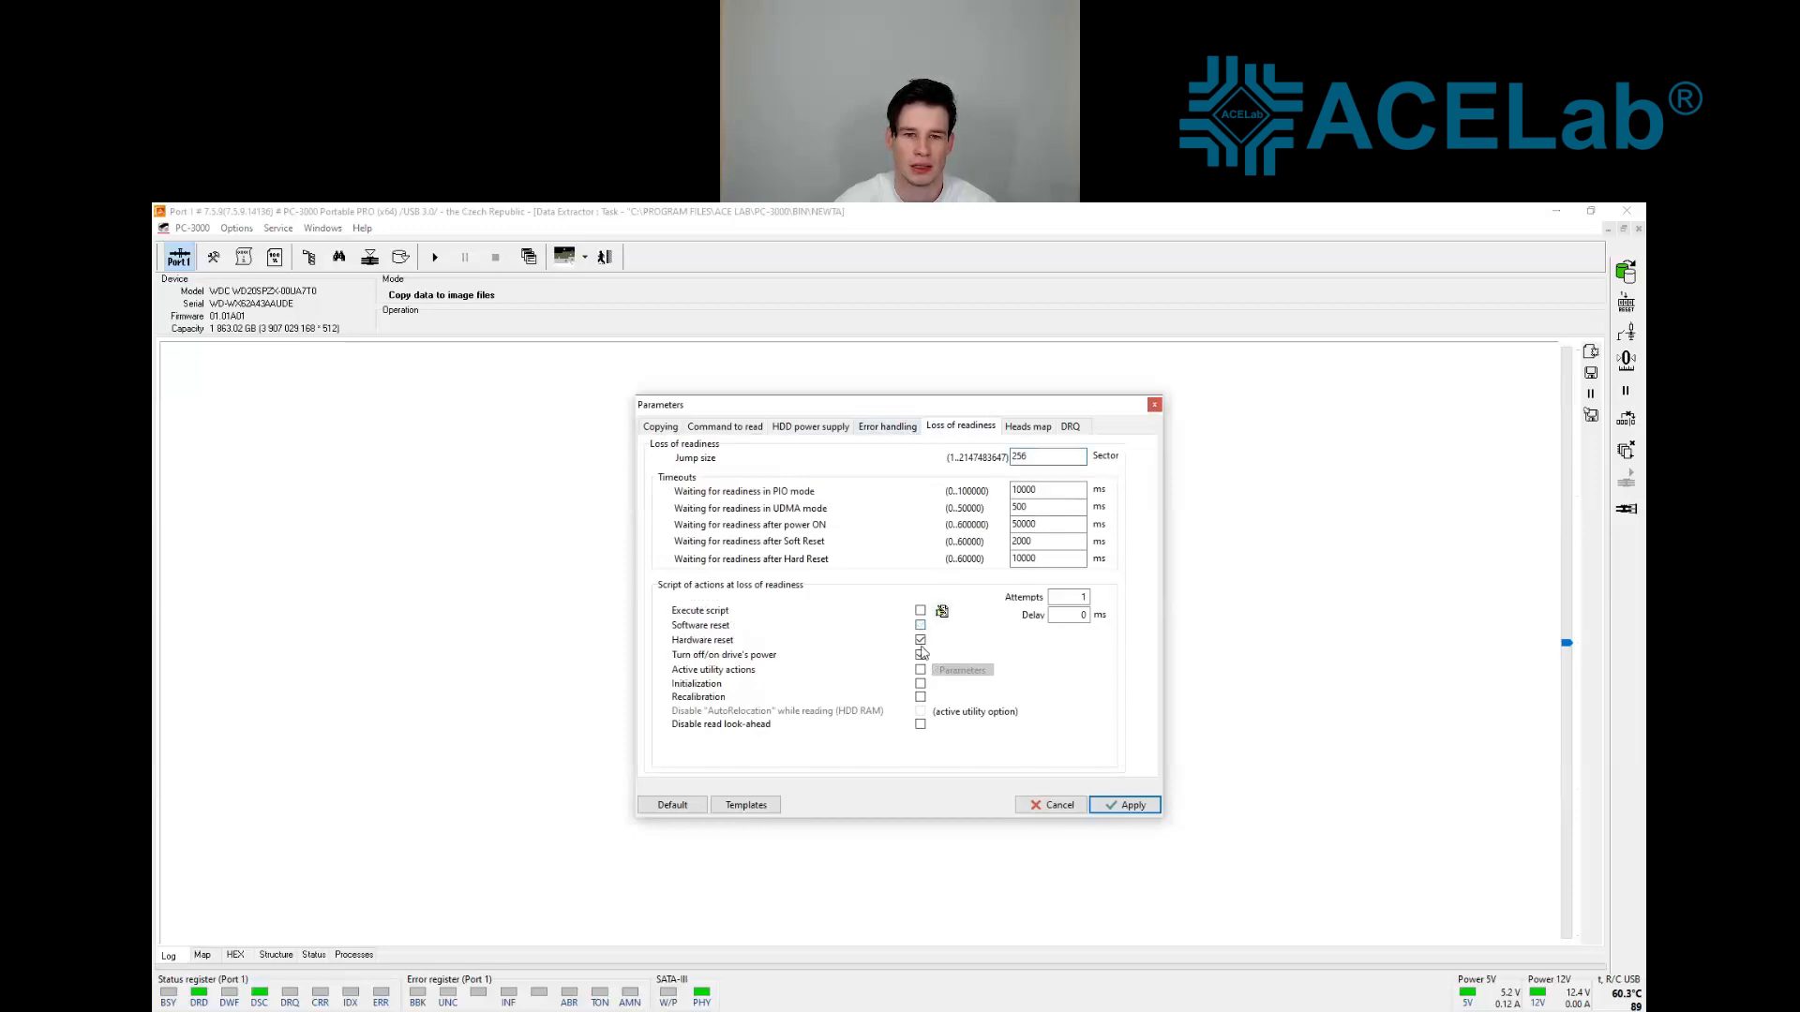
{"action": "left_click", "coordinate": [920, 641]}
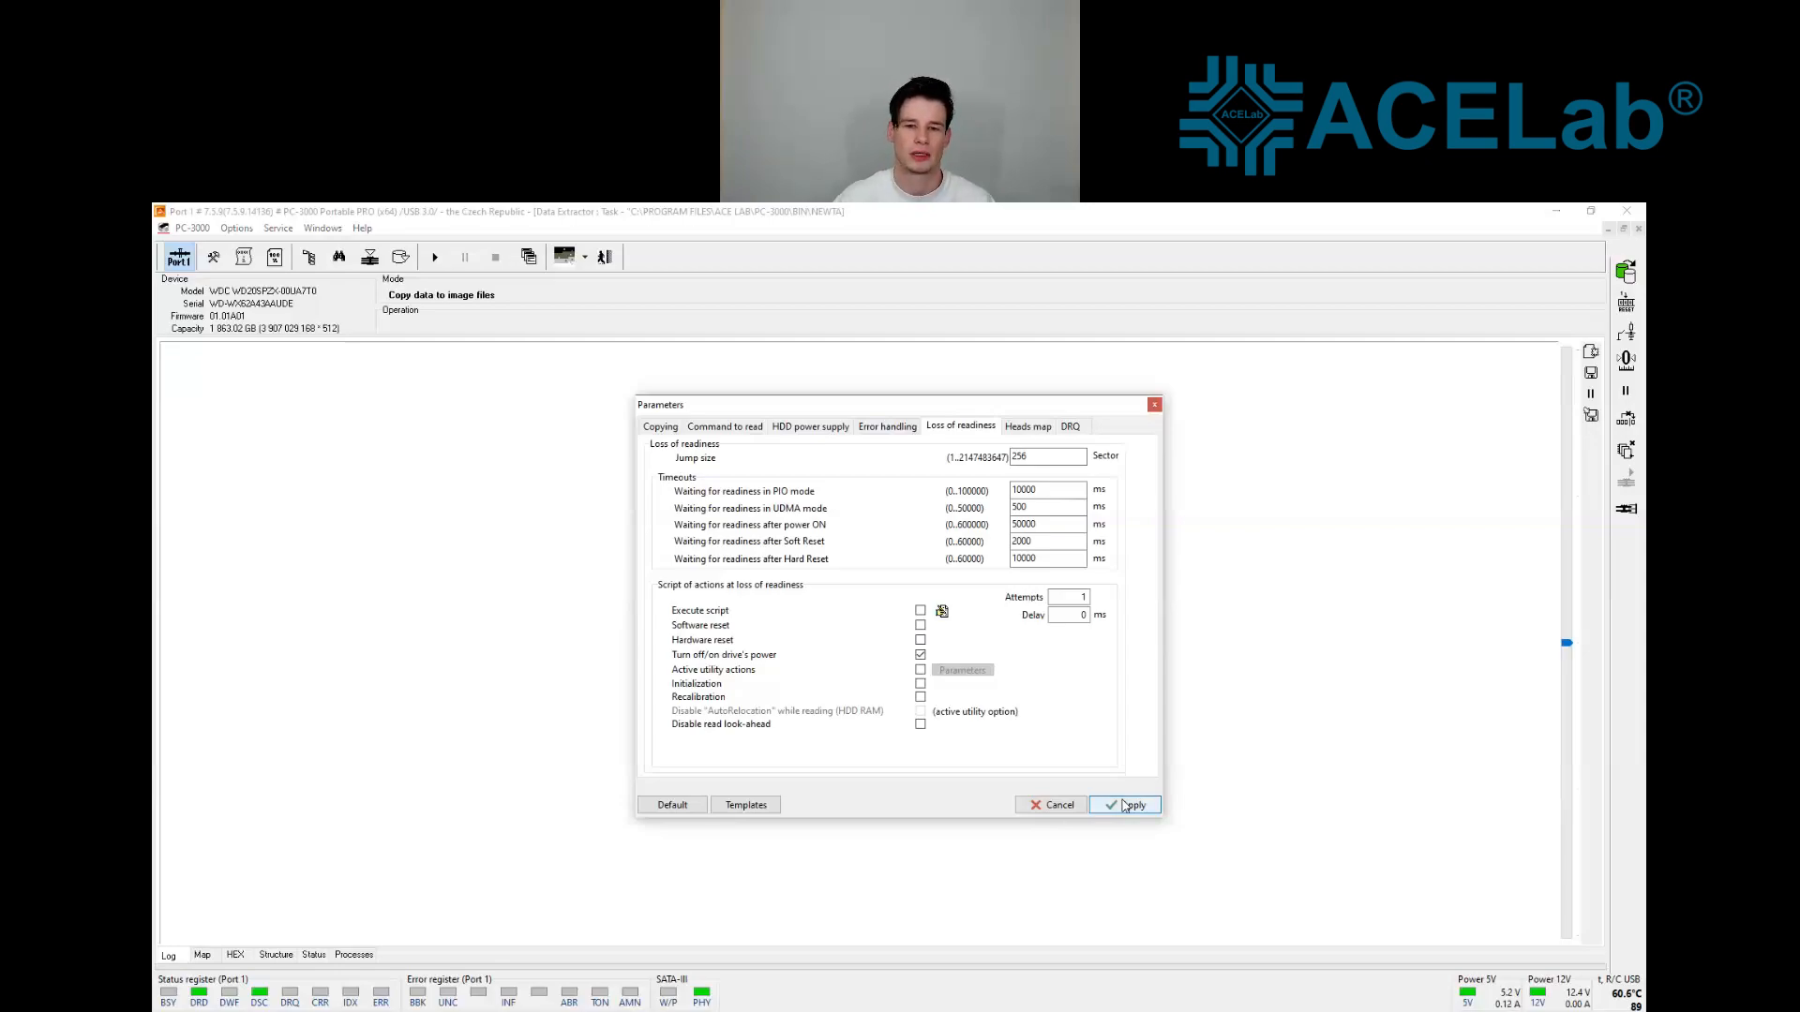
{"action": "left_click", "coordinate": [1125, 805]}
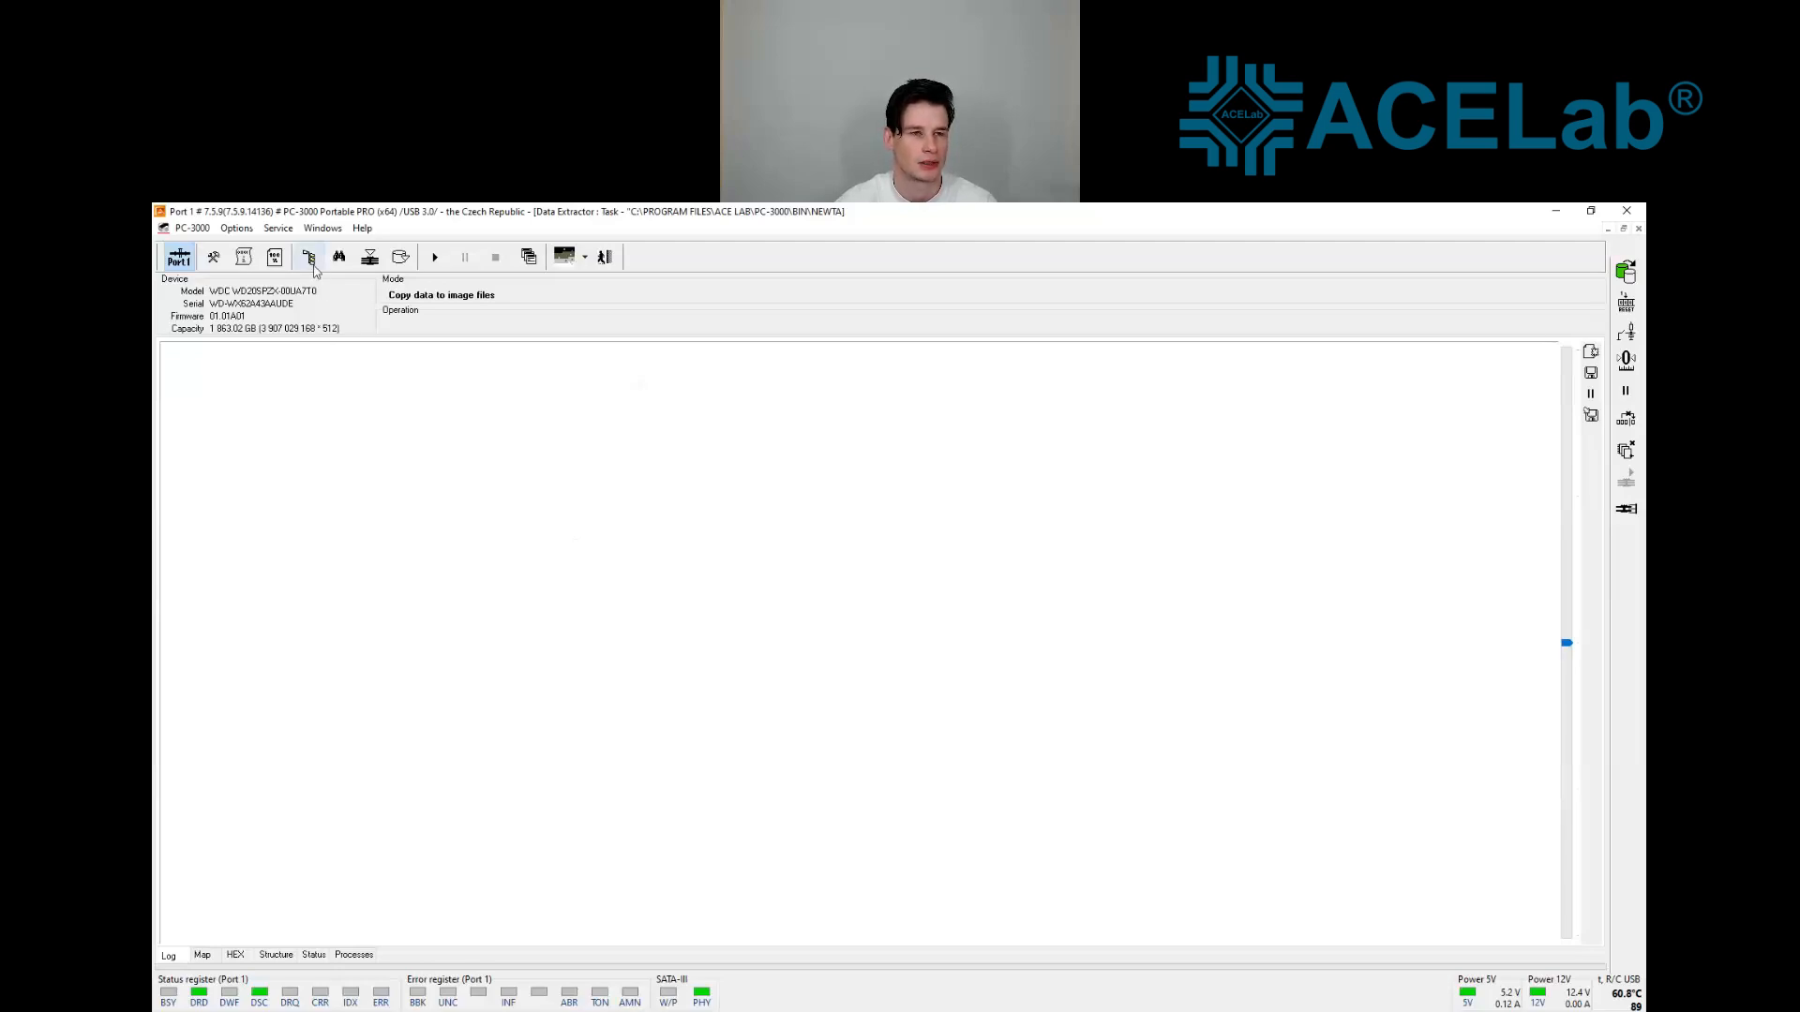
Open the task's file explorer and expand PC3000 Port1 through its NTFS partition to the contents of the Root folder
{"action": "left_click", "coordinate": [310, 259]}
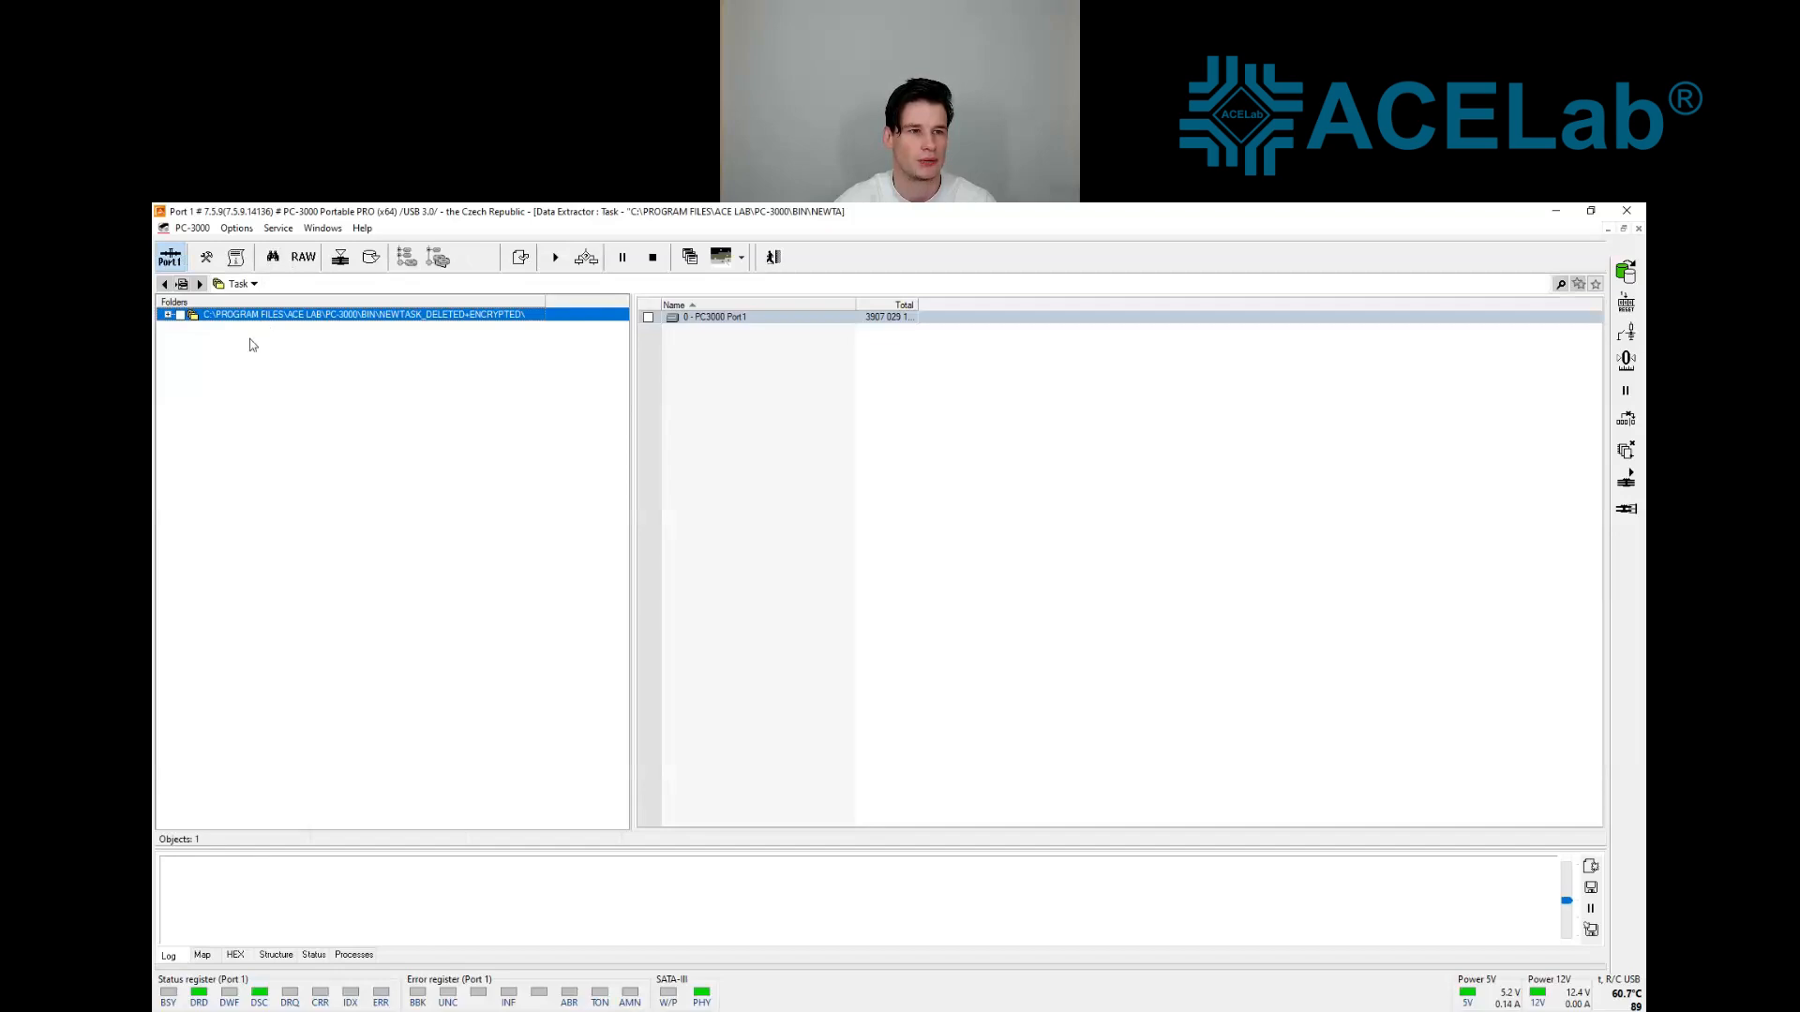
{"action": "left_click", "coordinate": [276, 330]}
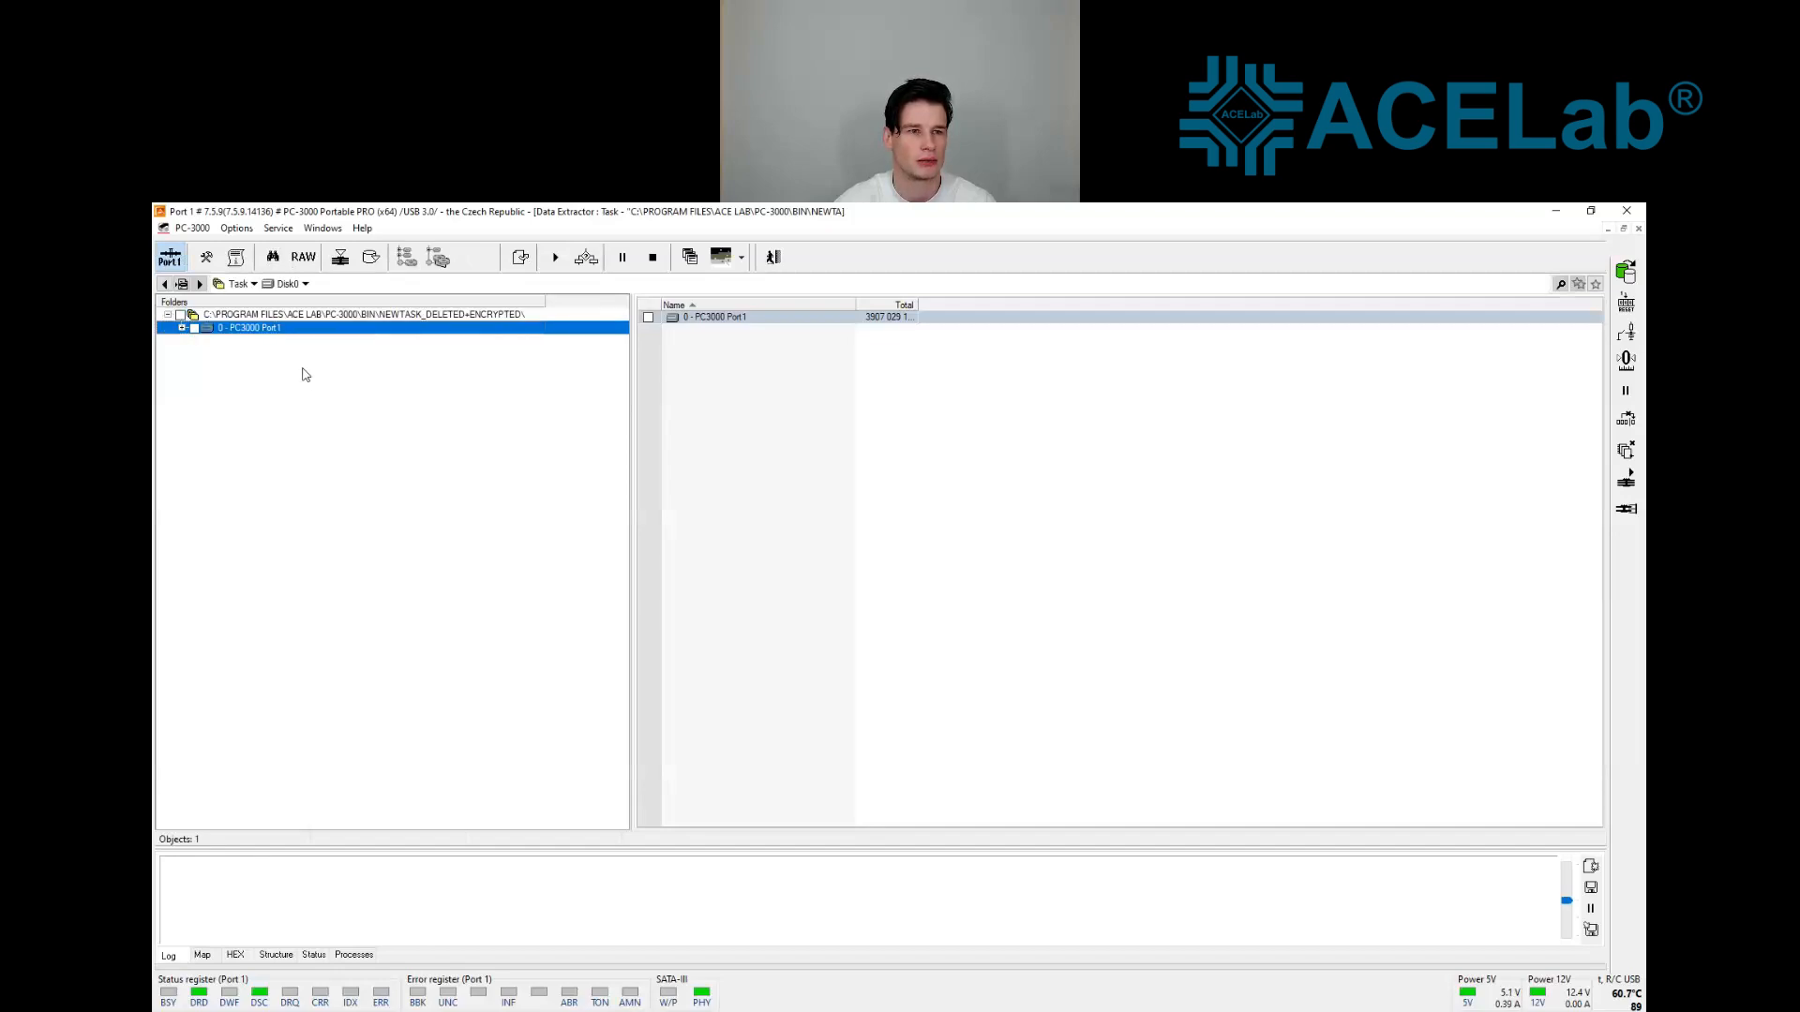
{"action": "double_click", "coordinate": [273, 332]}
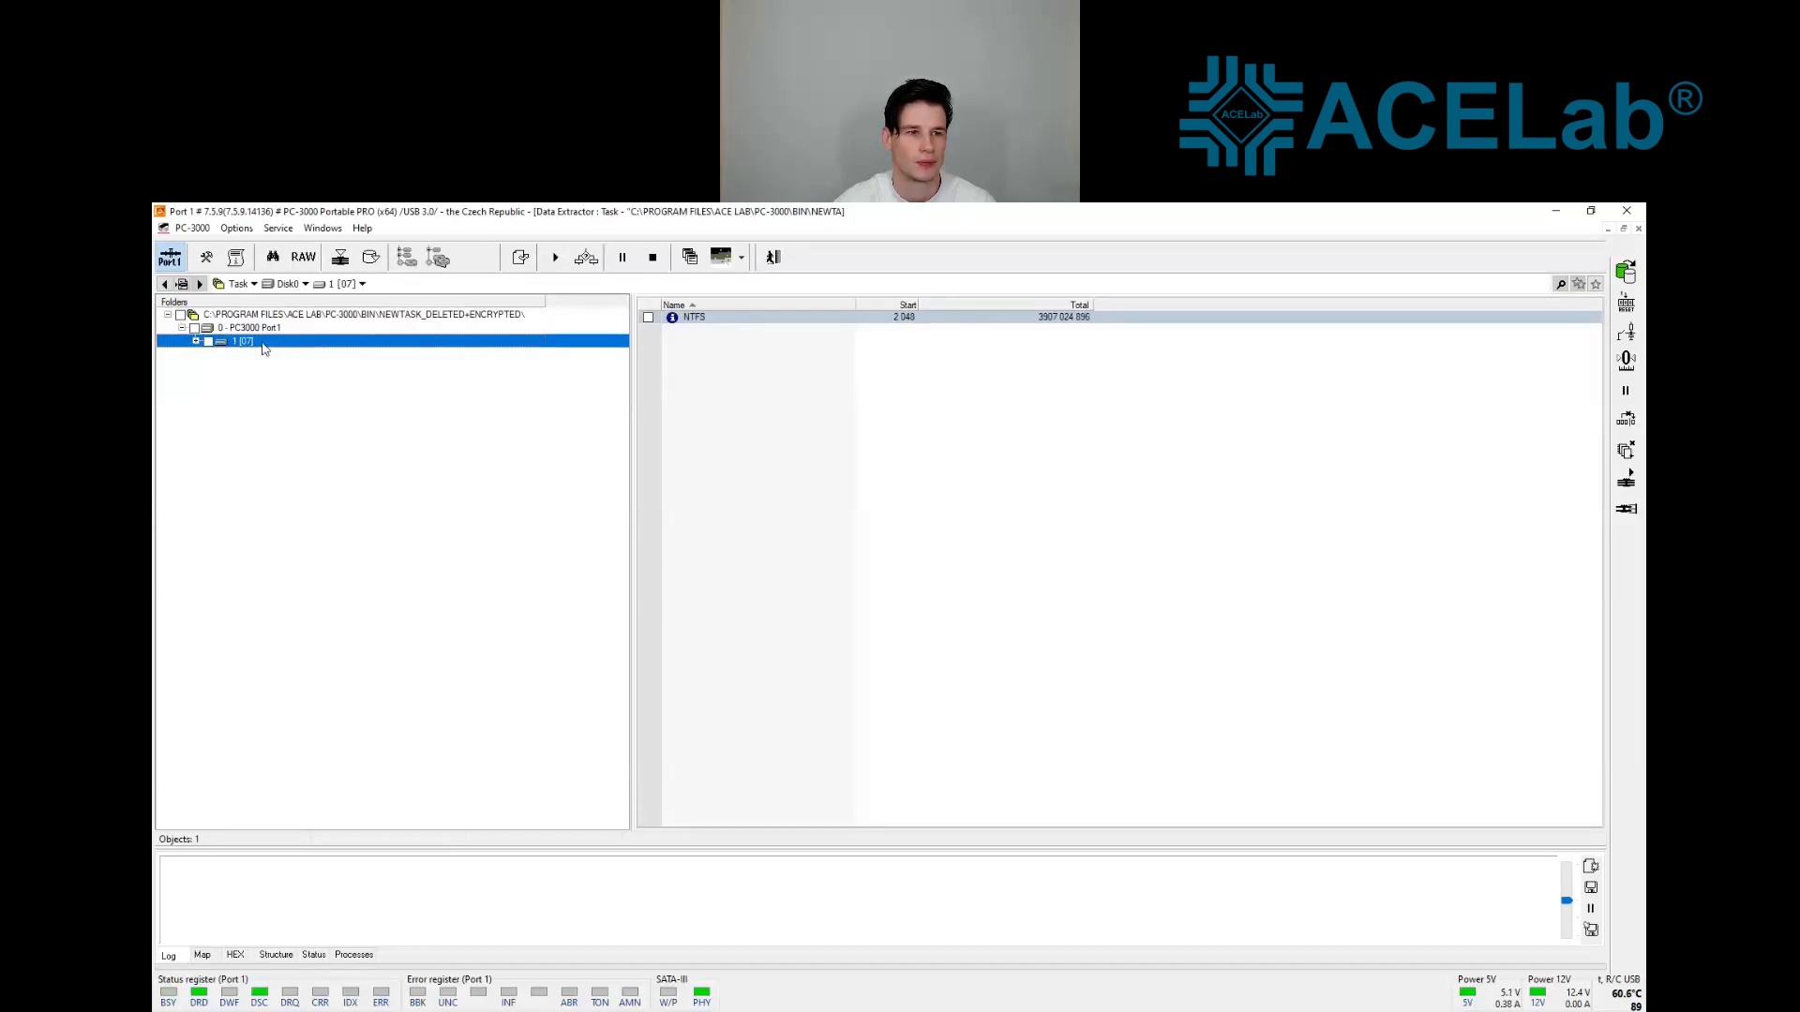
{"action": "double_click", "coordinate": [262, 343]}
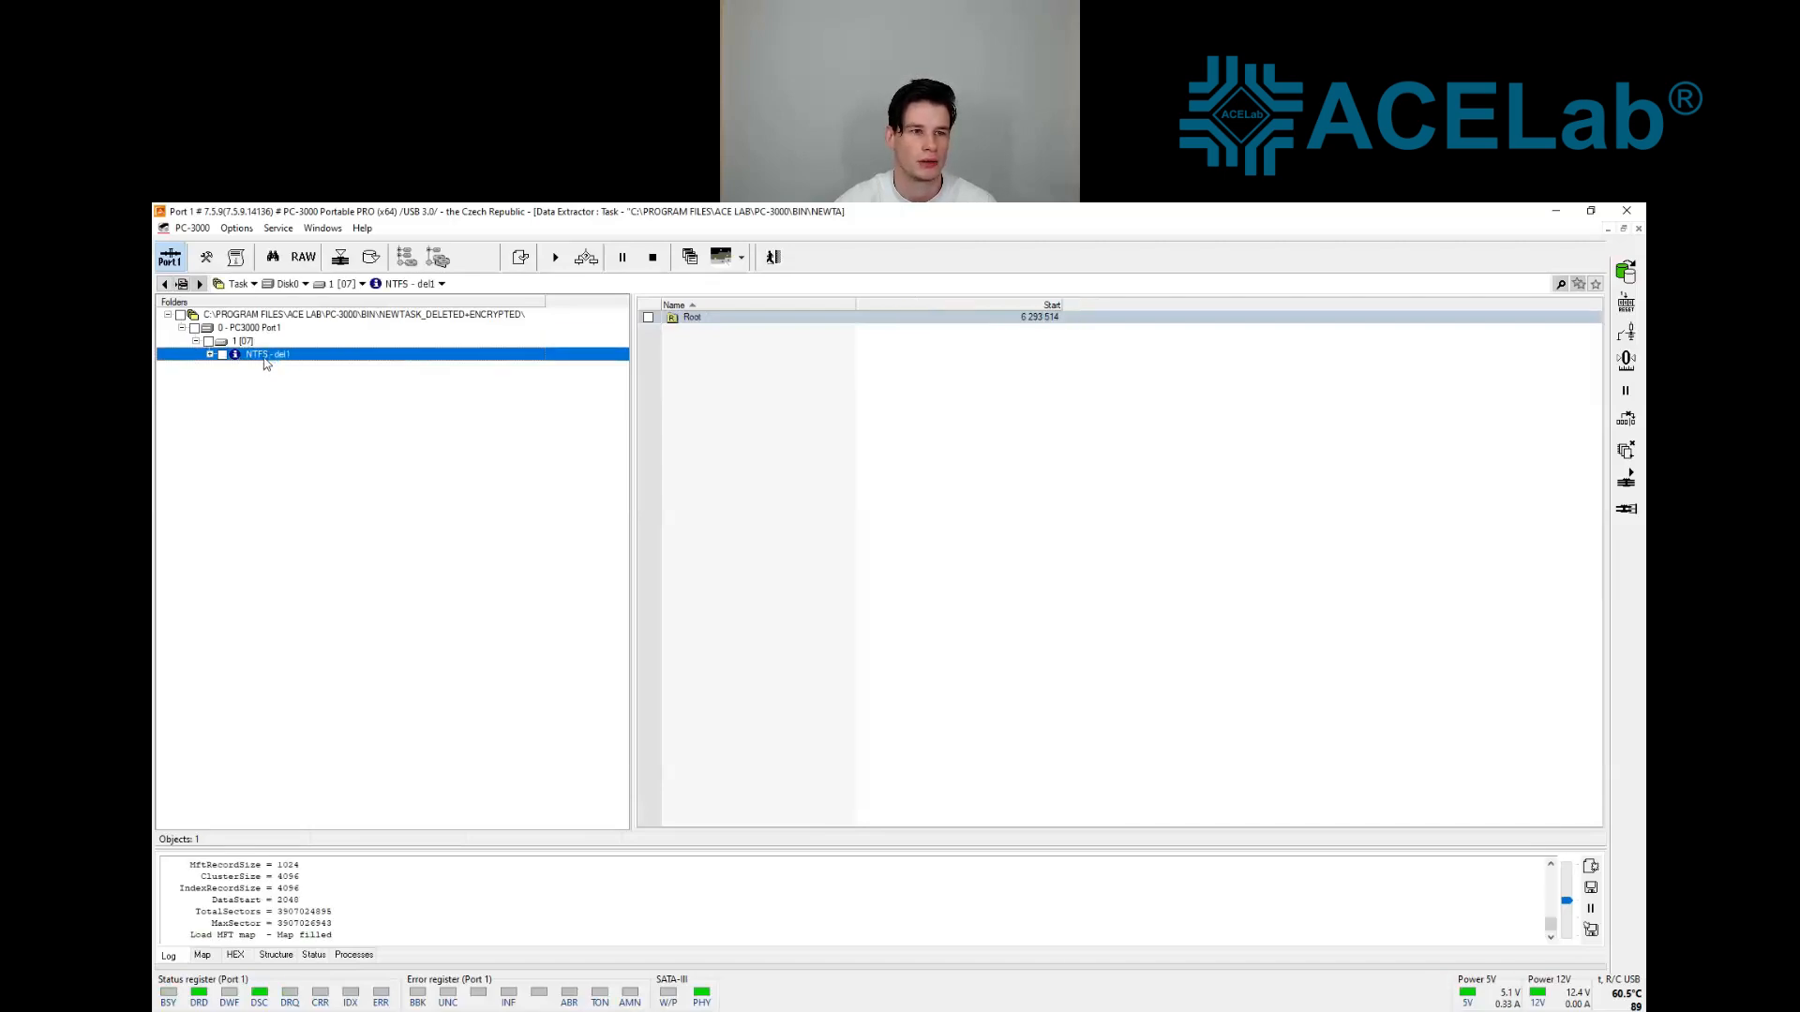
{"action": "double_click", "coordinate": [263, 358]}
{"action": "left_click", "coordinate": [264, 371]}
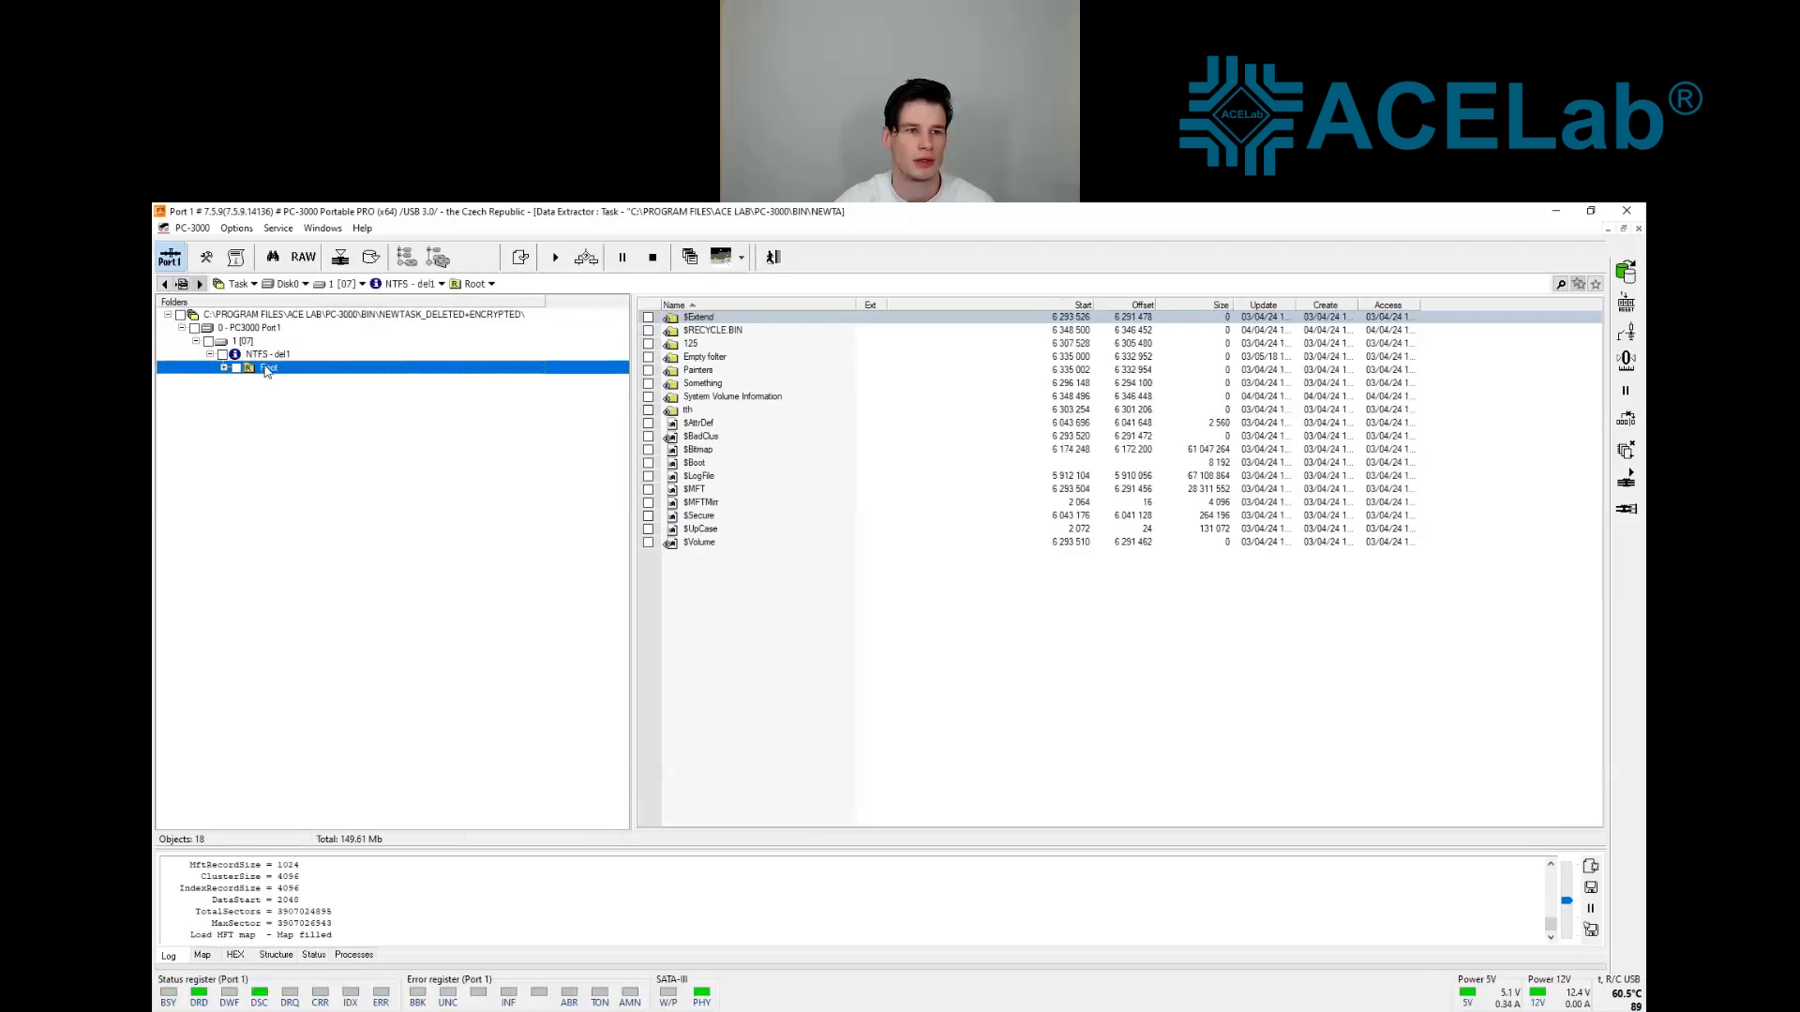
{"action": "double_click", "coordinate": [264, 372]}
{"action": "right_click", "coordinate": [277, 366]}
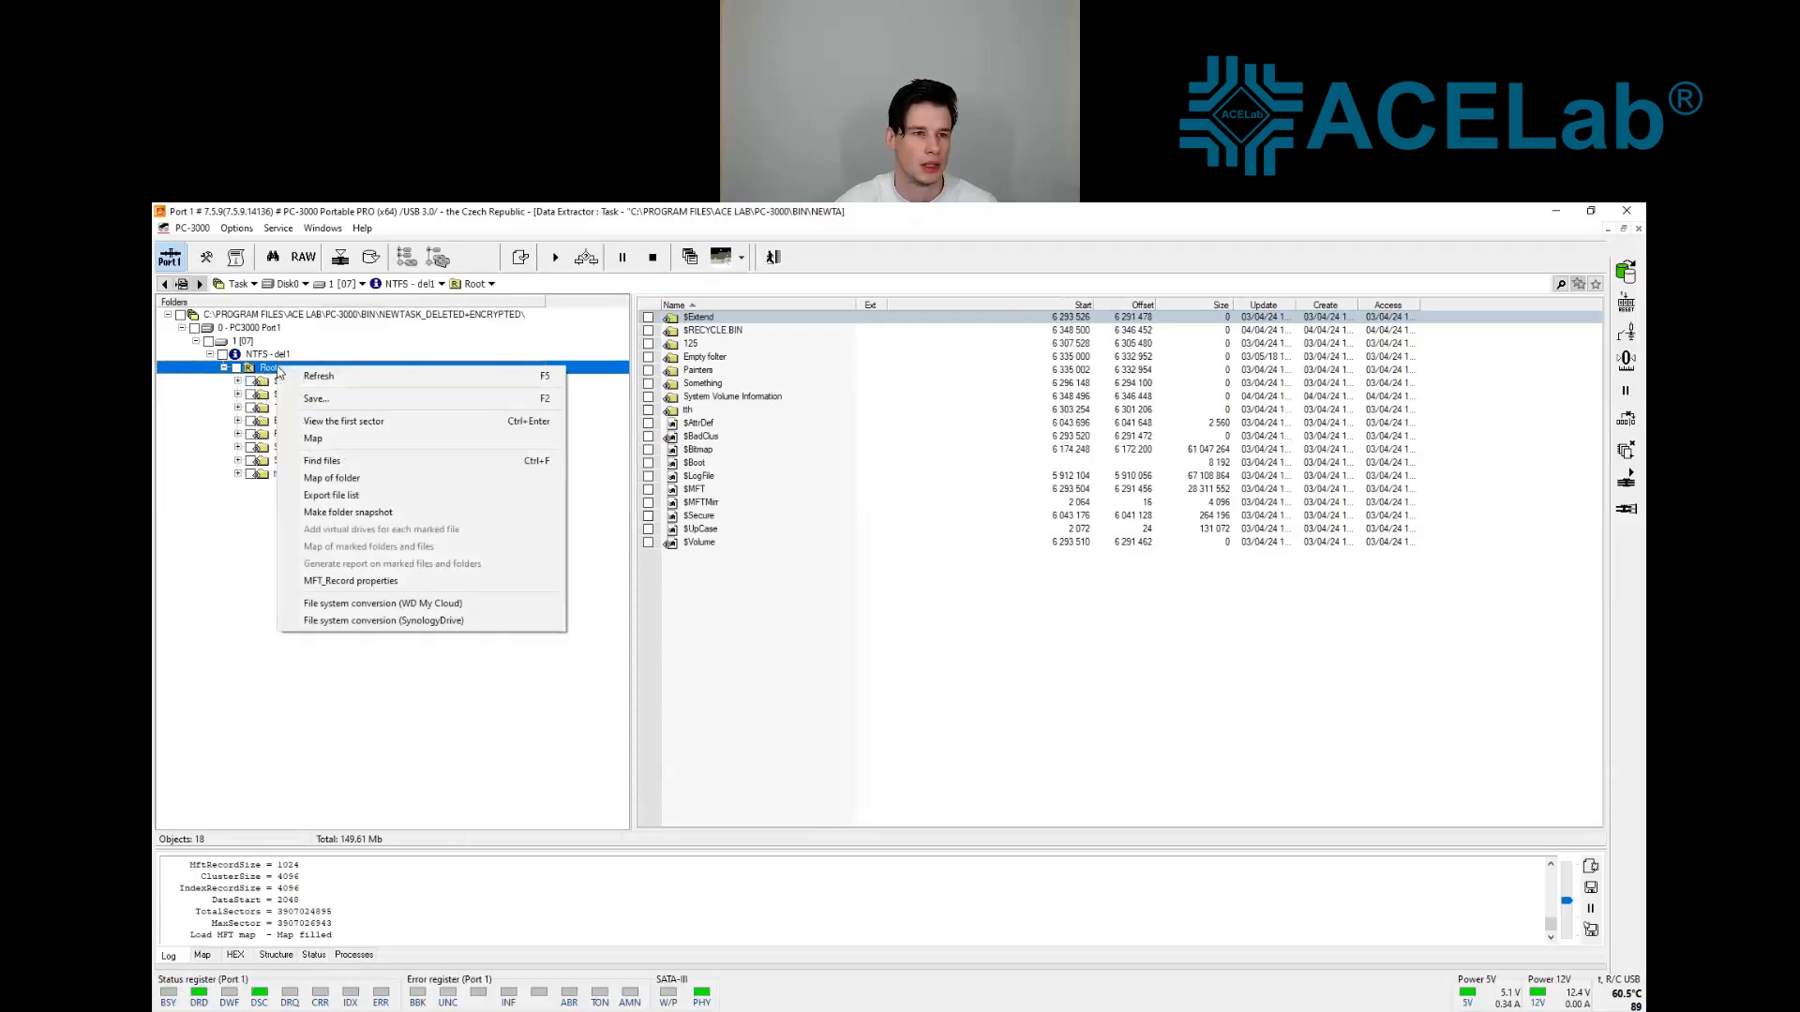
{"action": "right_click", "coordinate": [265, 353]}
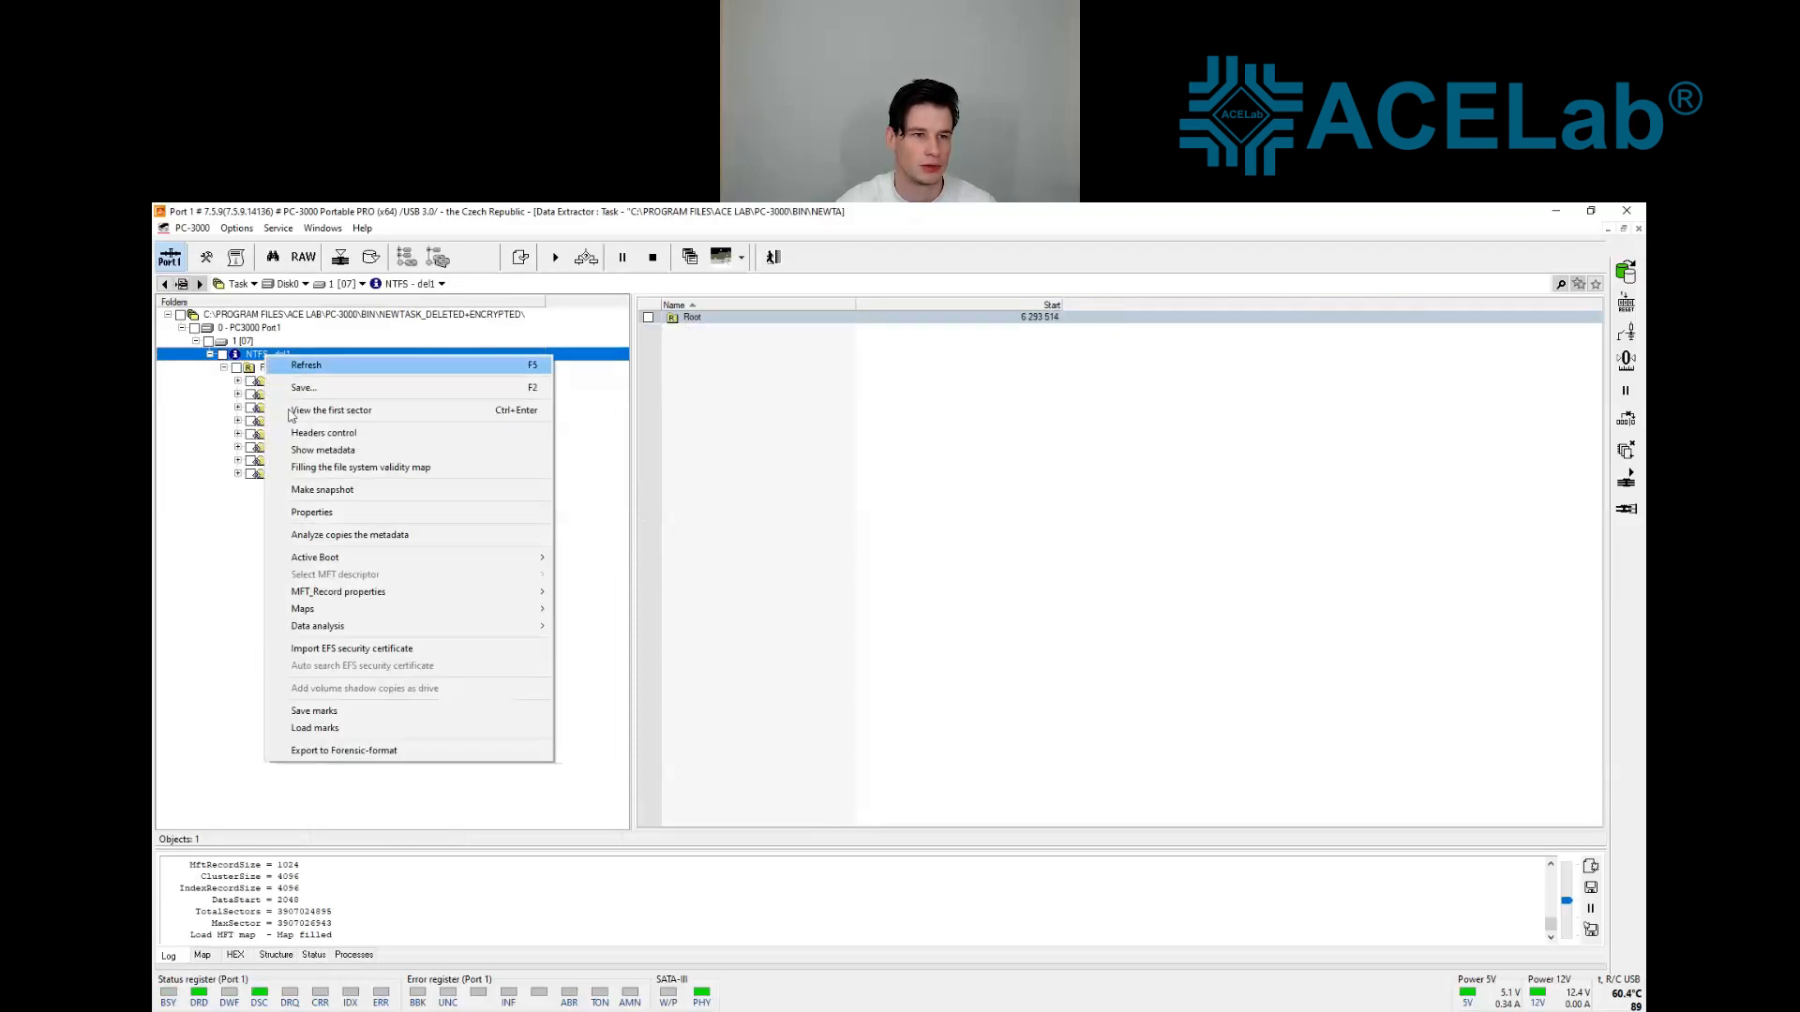
{"action": "left_click", "coordinate": [323, 432]}
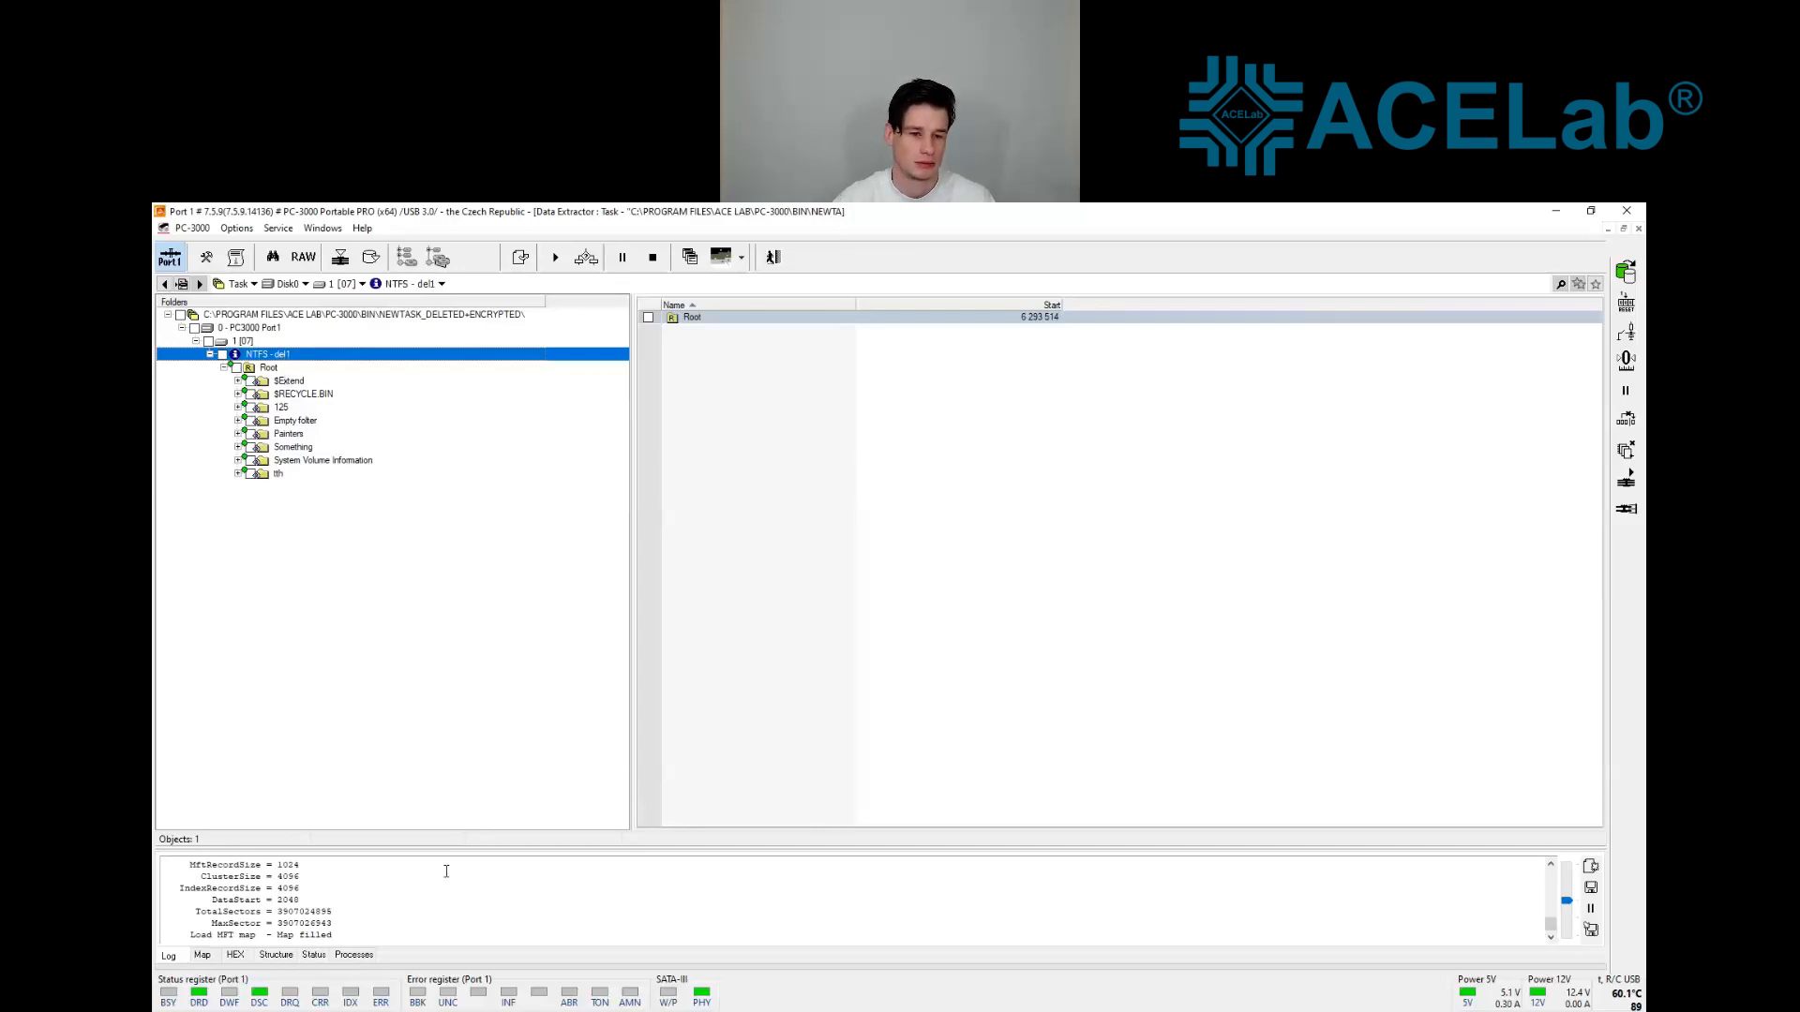
{"action": "left_click", "coordinate": [551, 979]}
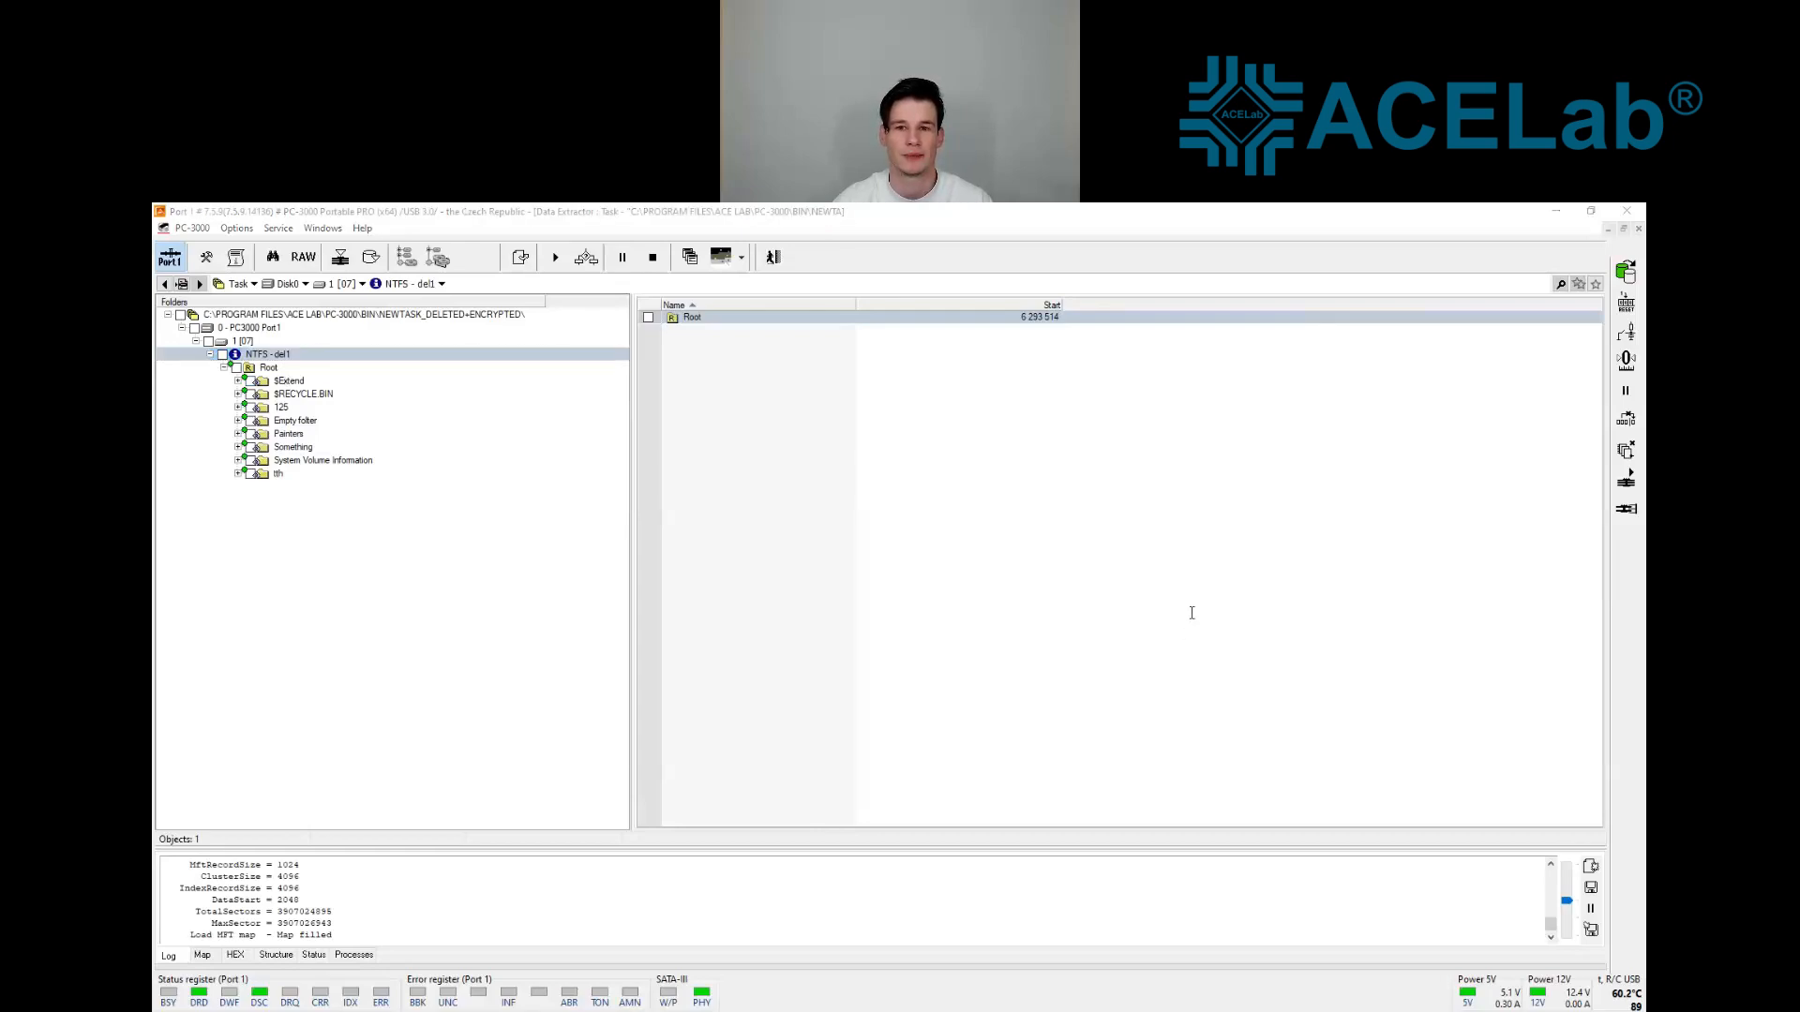
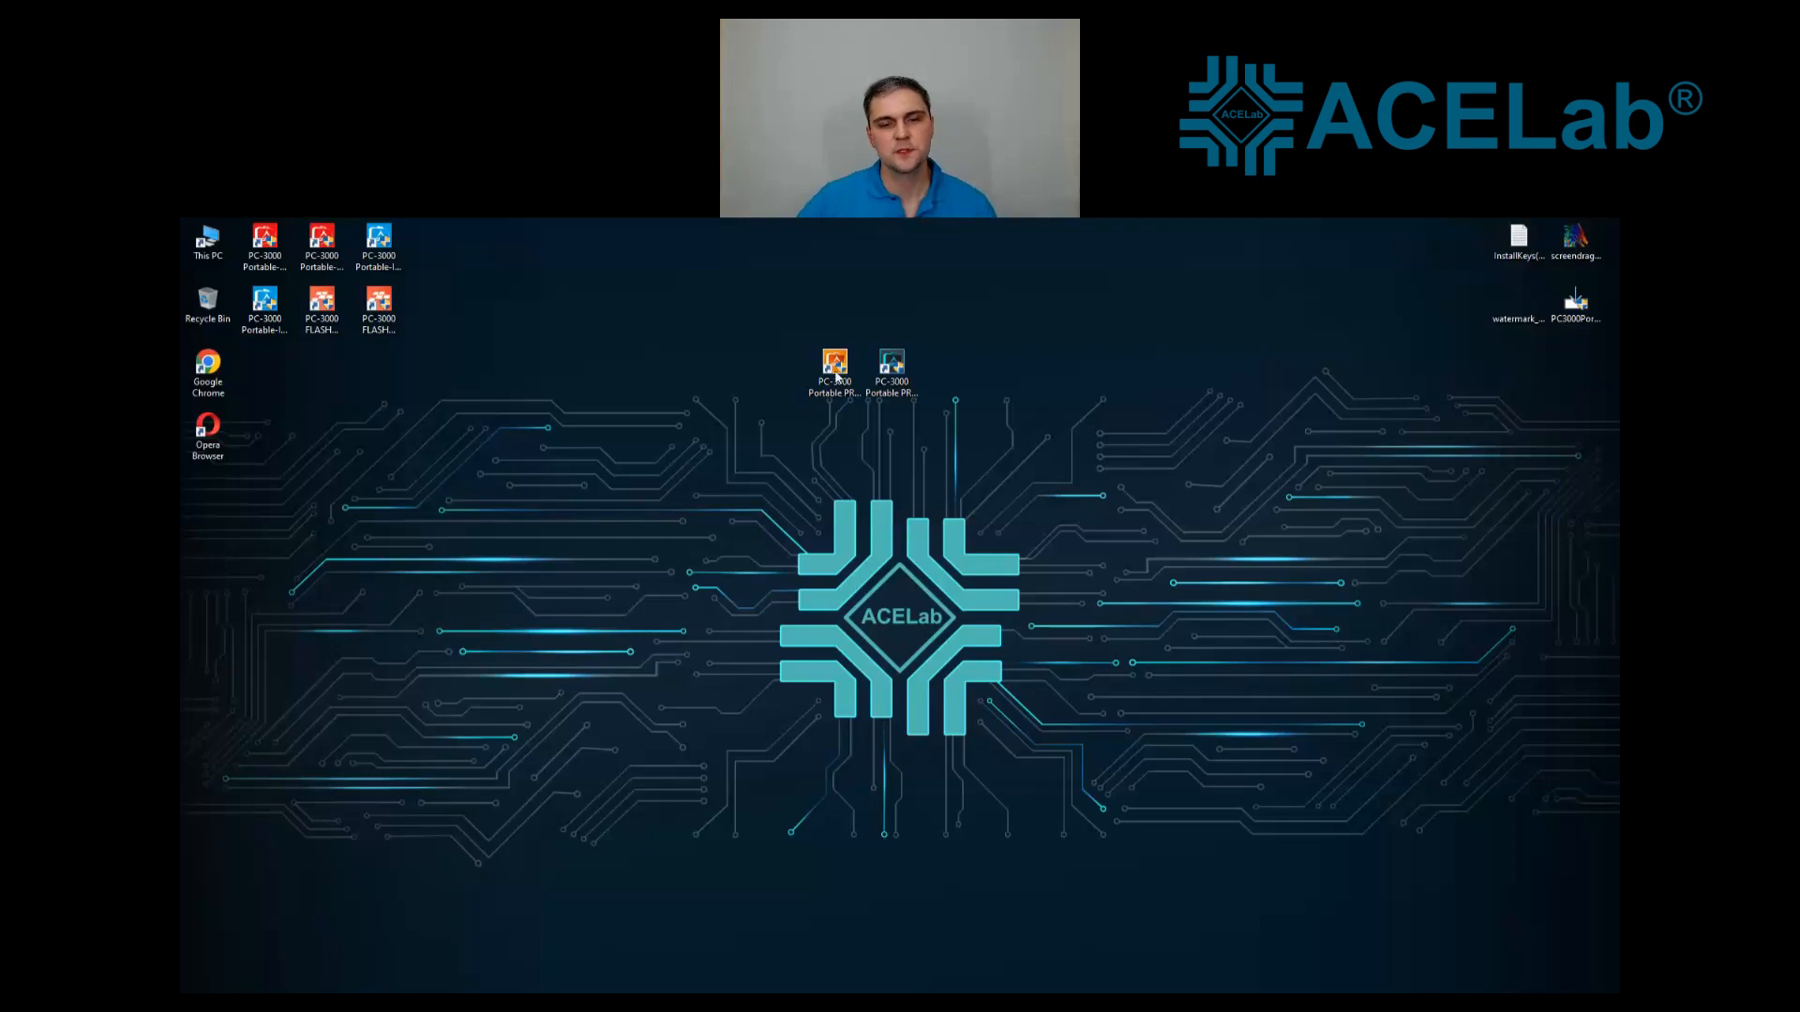
Launch PC-3000 Portable PRO from the desktop with the USB port selected
{"action": "double_click", "coordinate": [834, 370]}
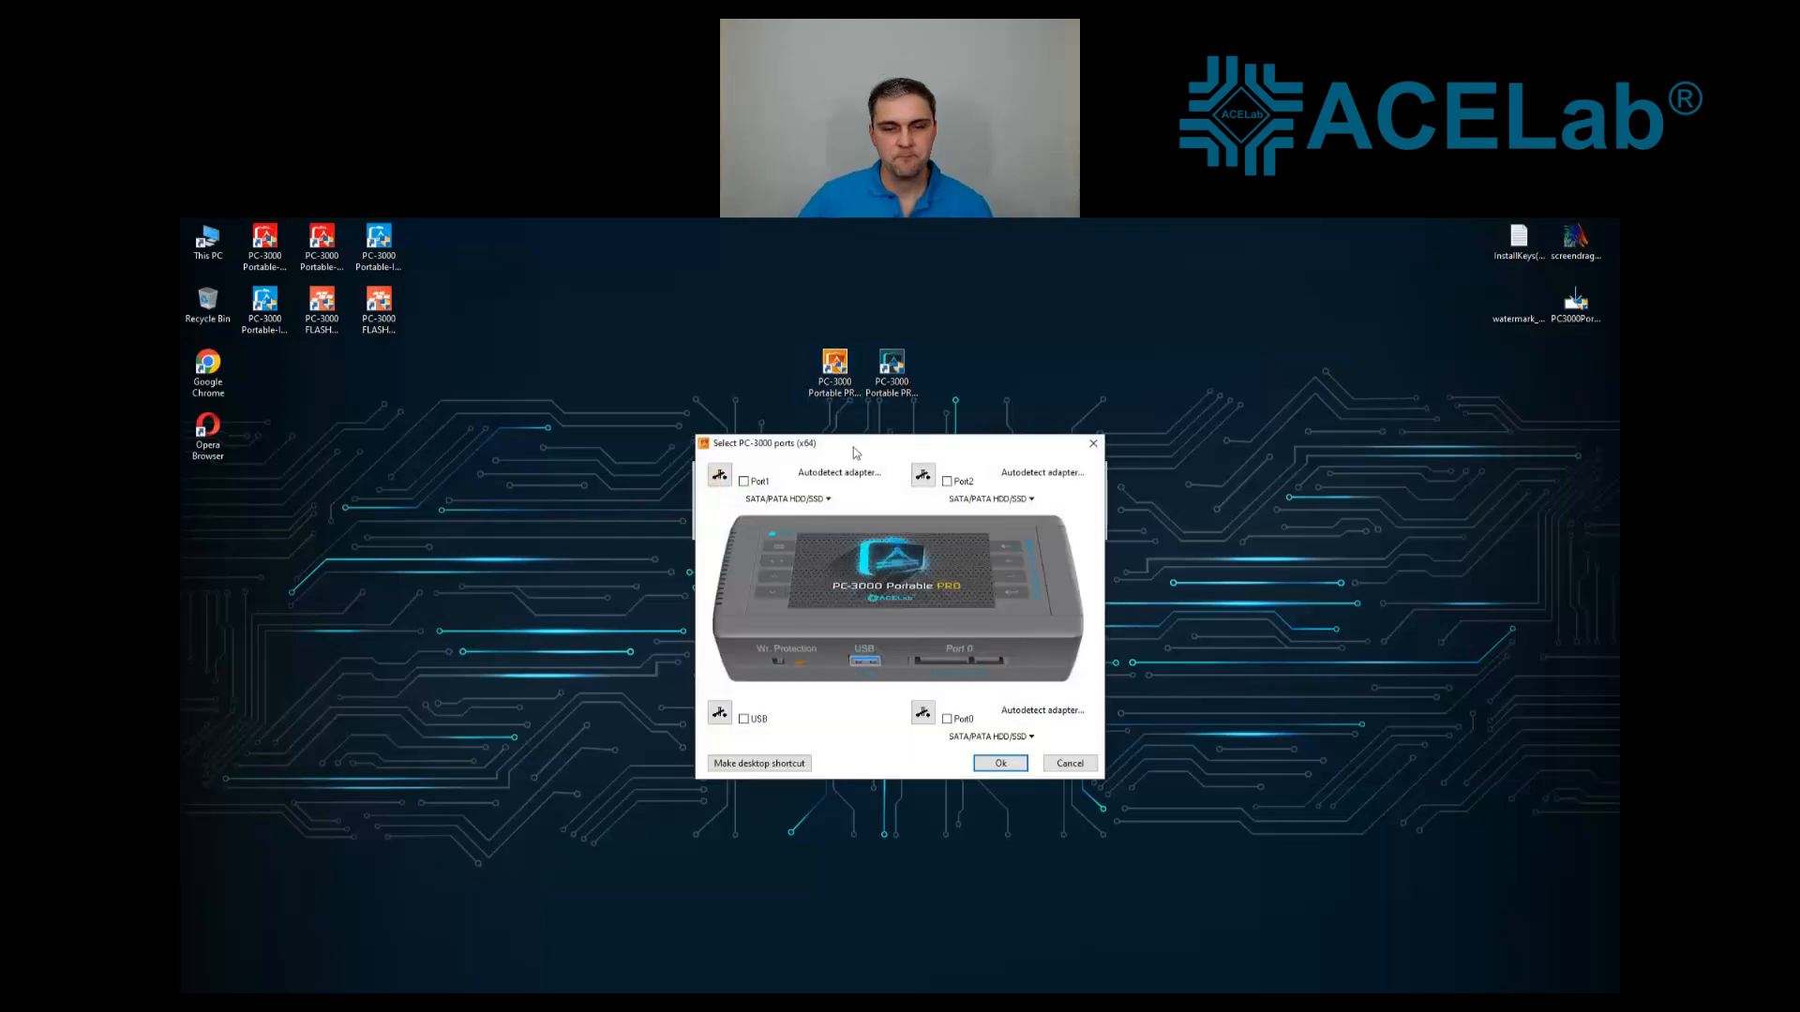
{"action": "left_click", "coordinate": [745, 719]}
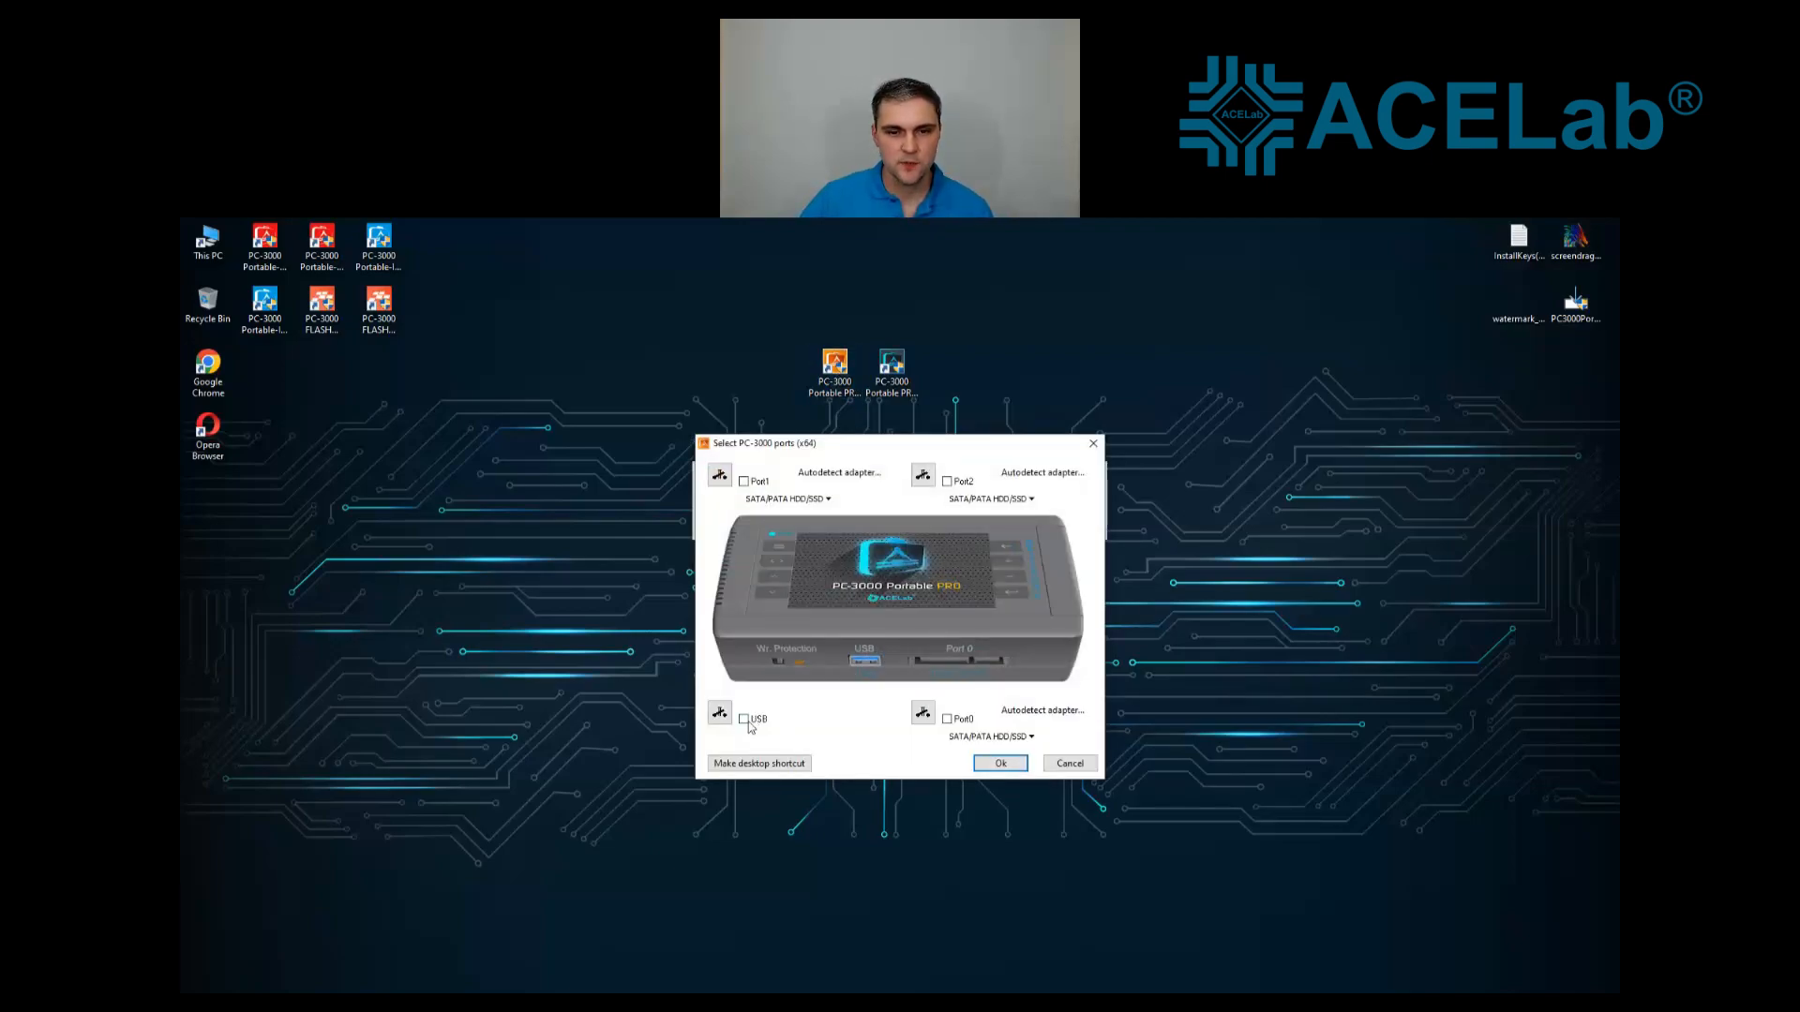
{"action": "left_click", "coordinate": [1000, 765]}
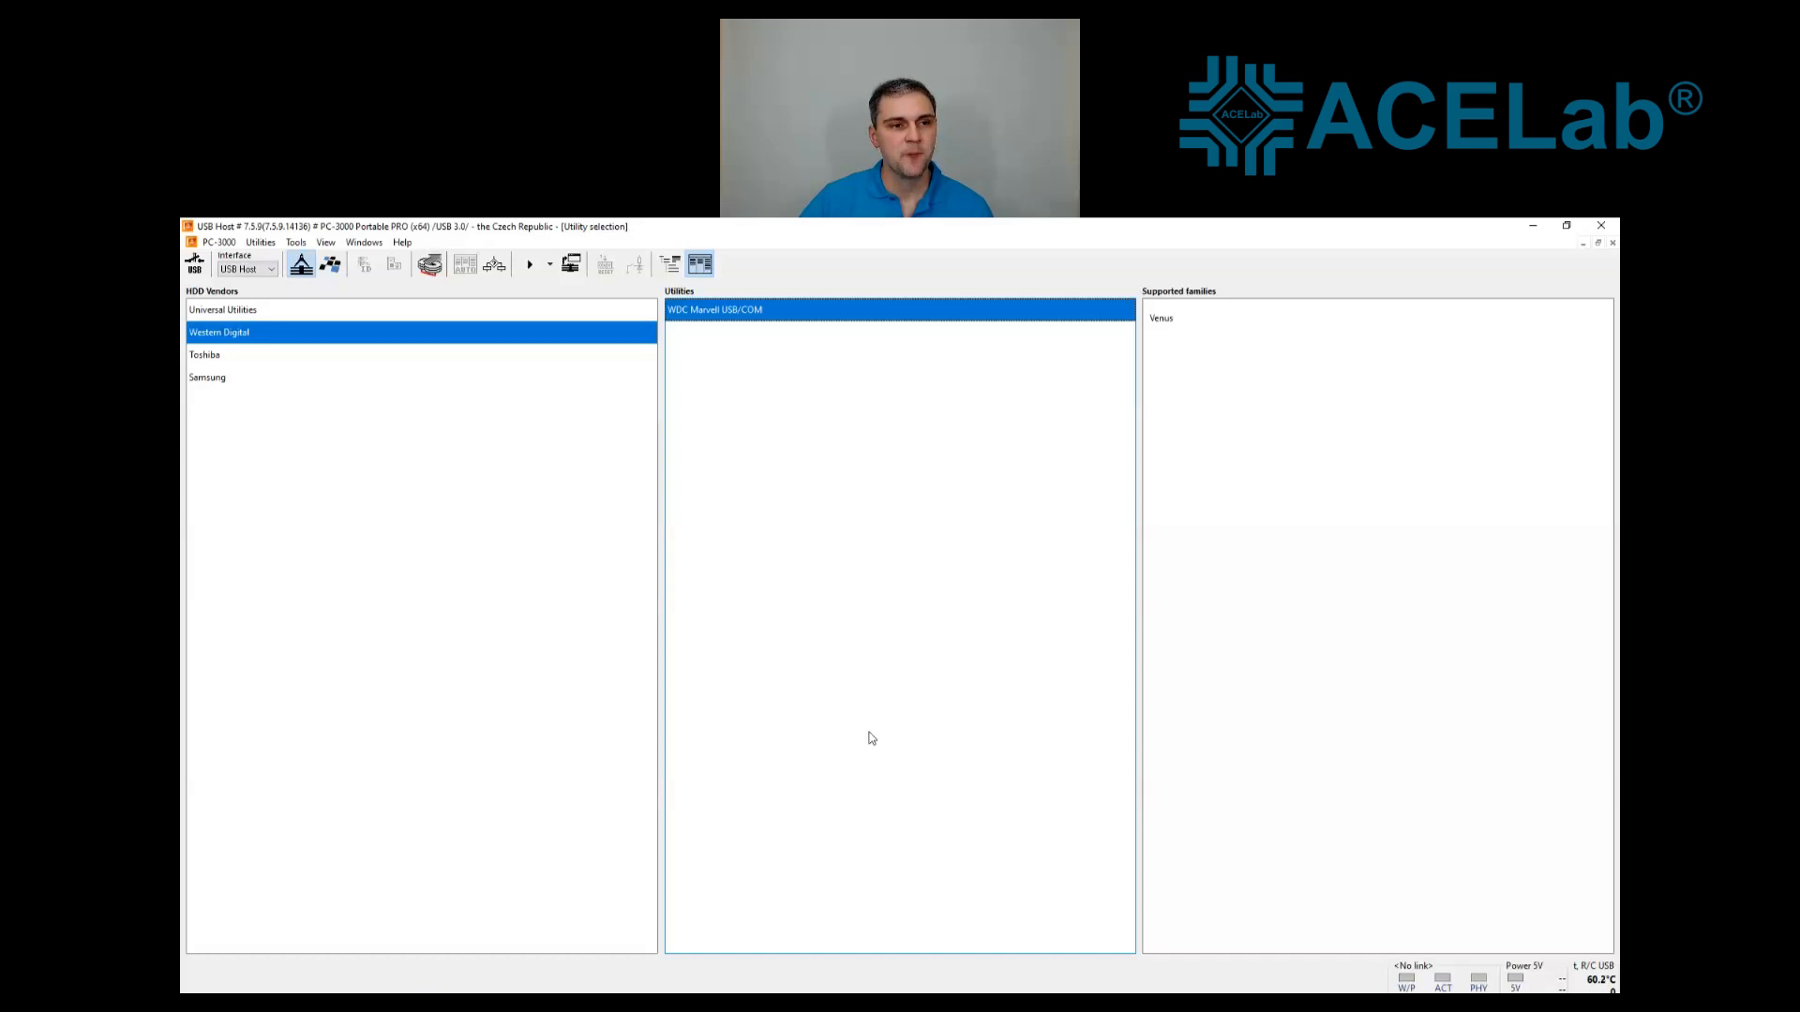
Review the USB utilities and supported families for Toshiba and Samsung hard drives, and for SSDs by vendor and by controller
{"action": "left_click", "coordinate": [220, 361]}
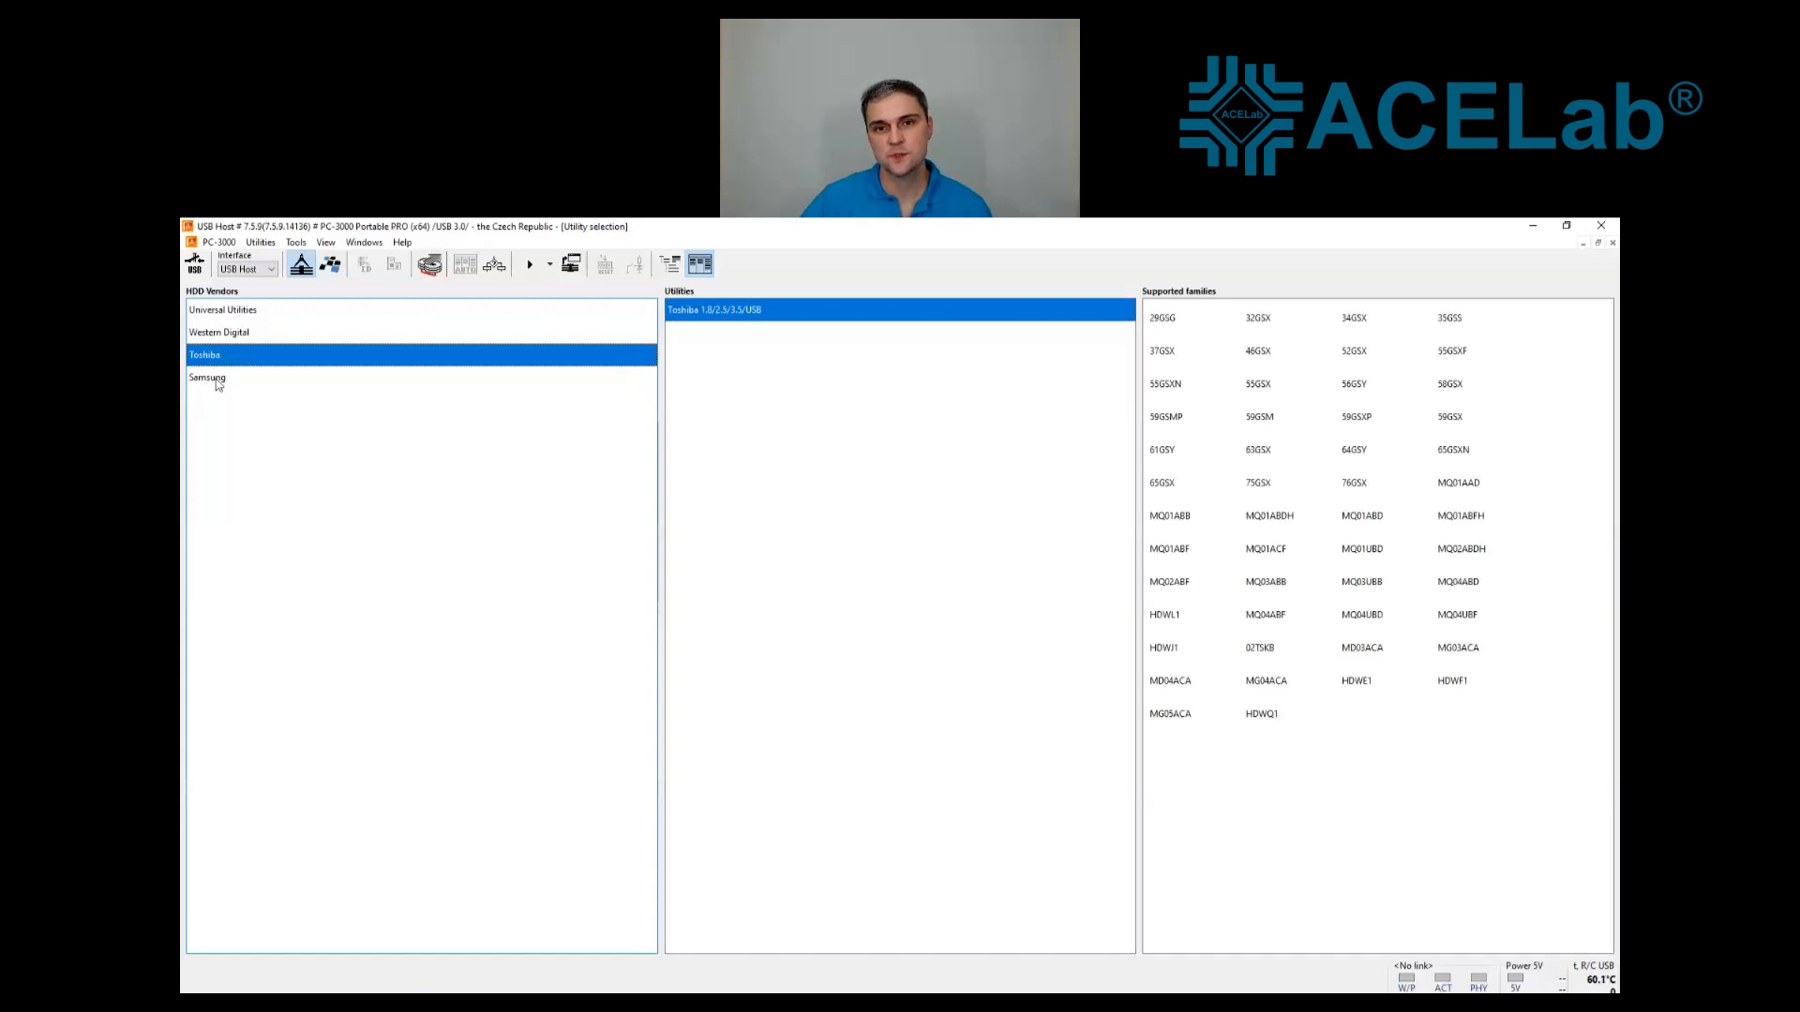
{"action": "left_click", "coordinate": [217, 380]}
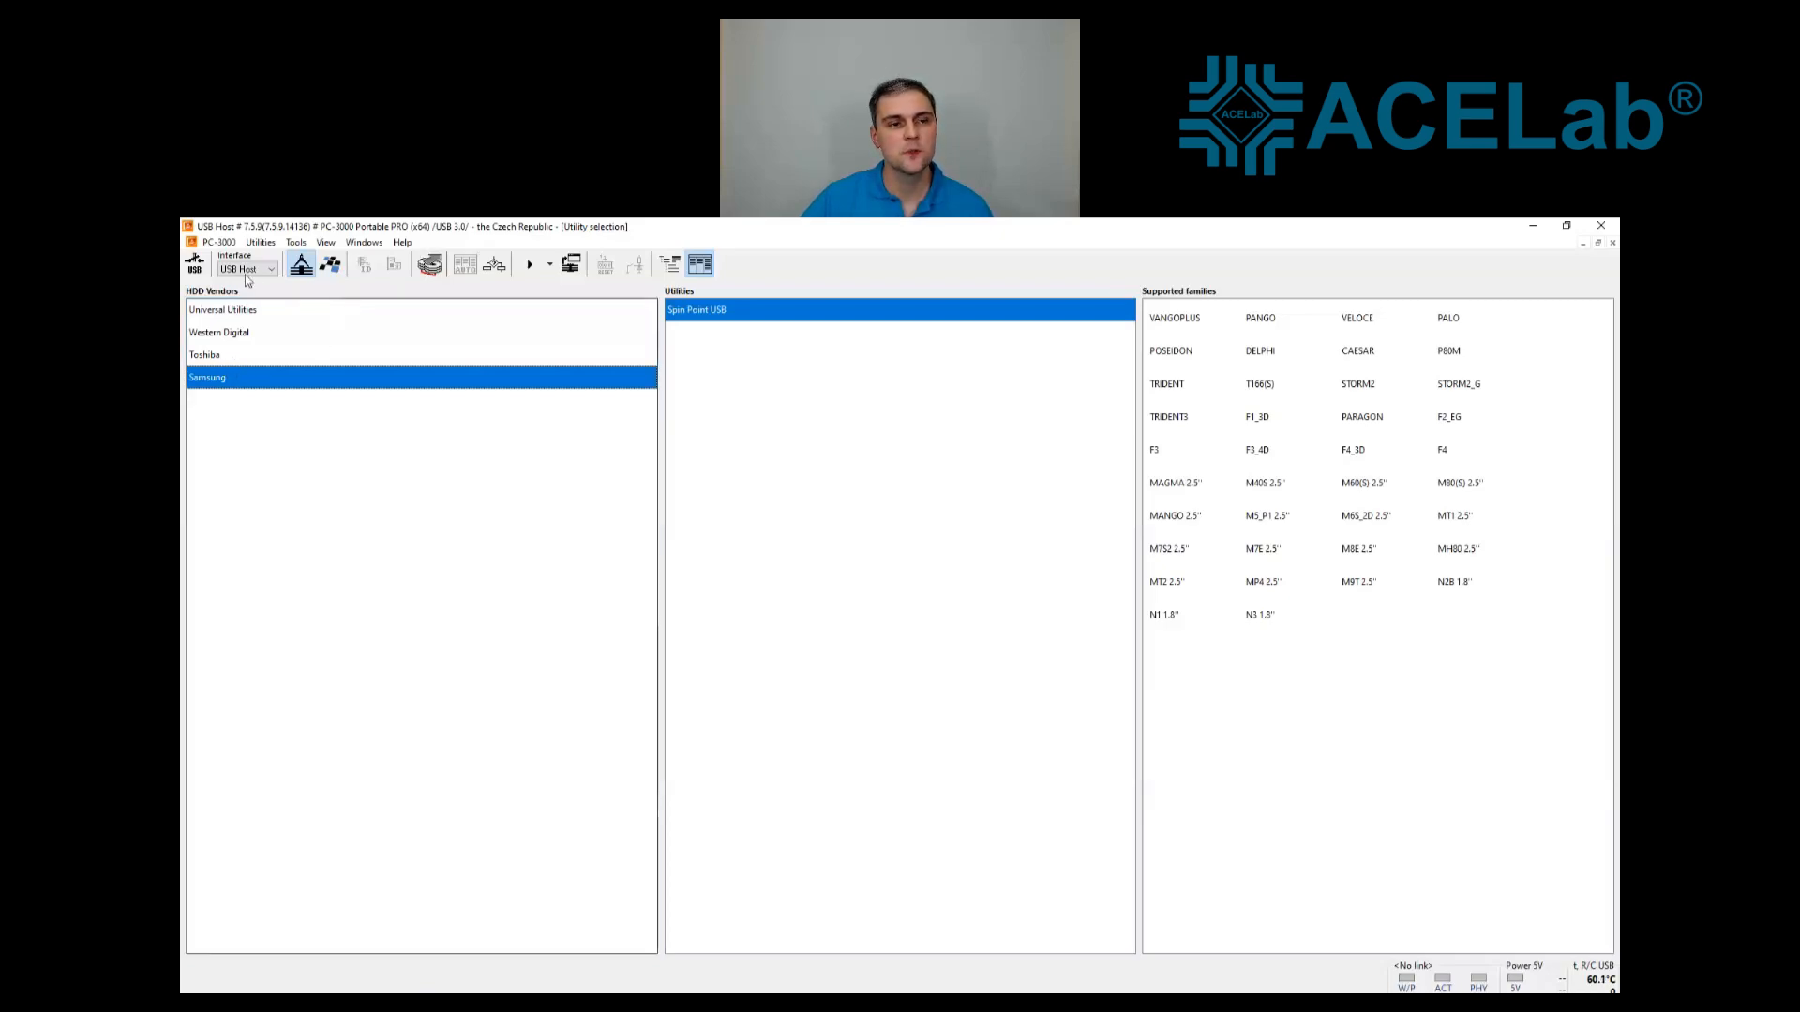
{"action": "left_click", "coordinate": [331, 270]}
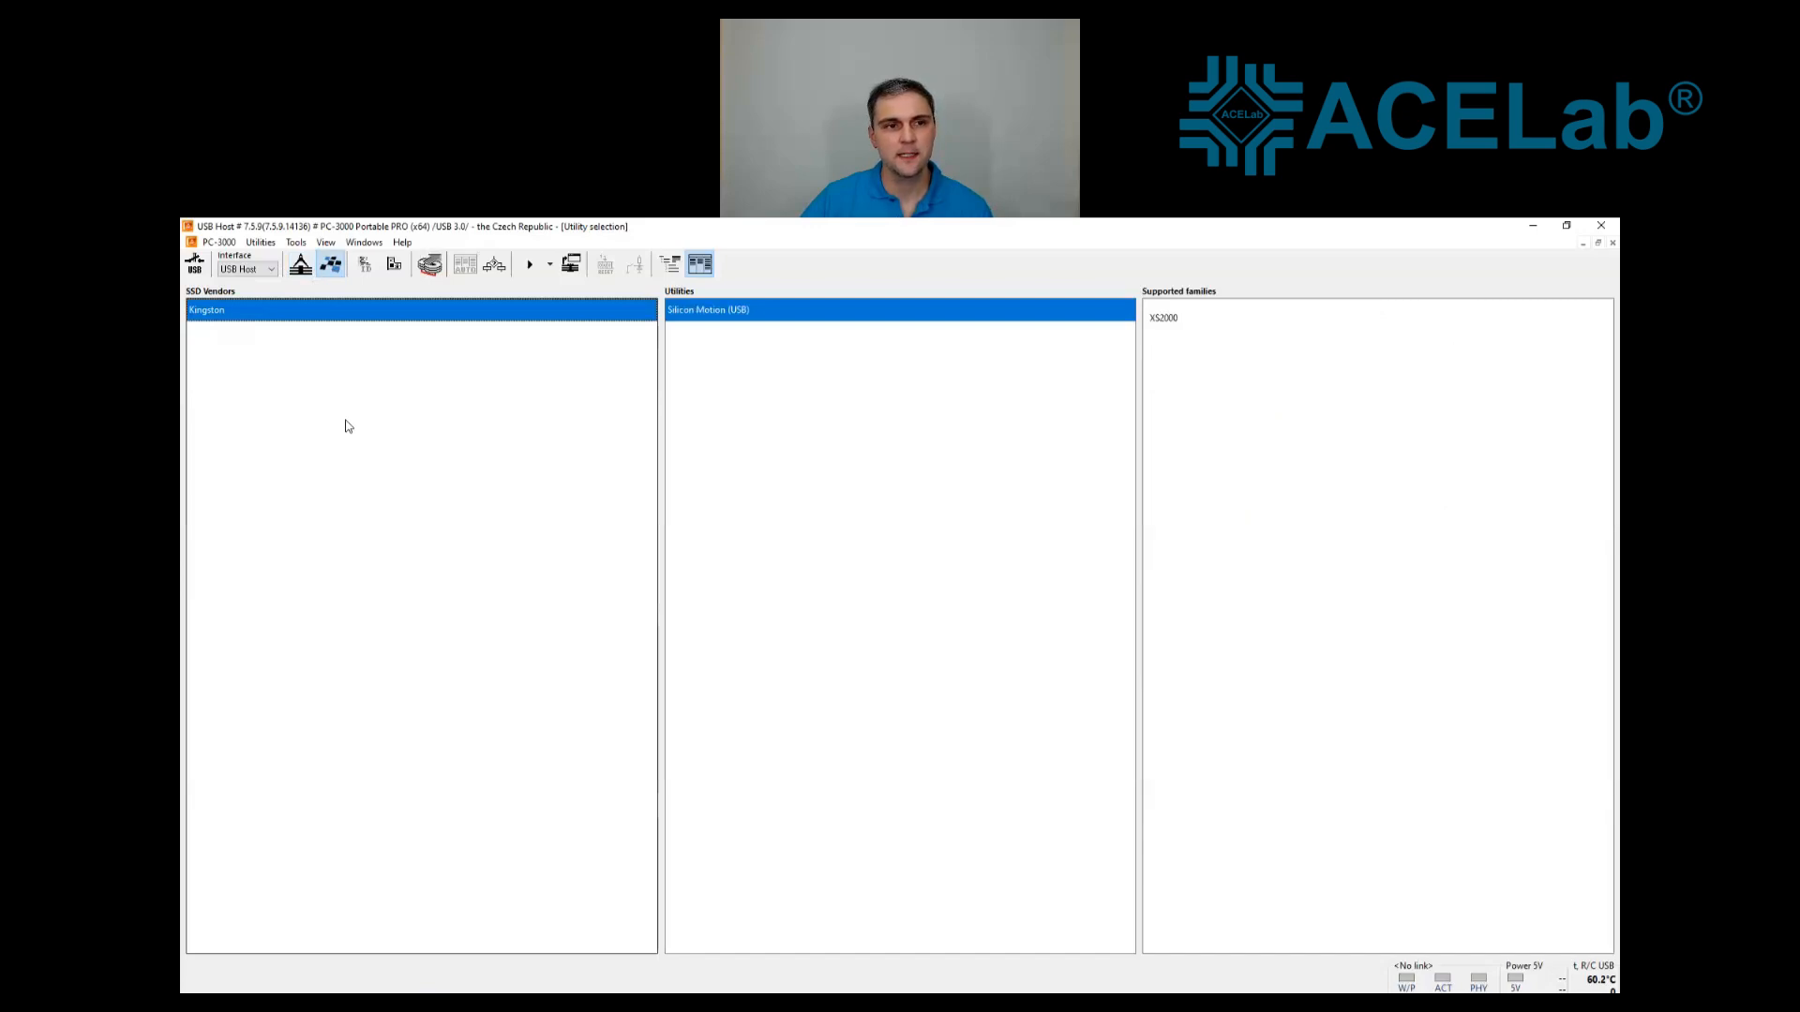
{"action": "left_click", "coordinate": [395, 267]}
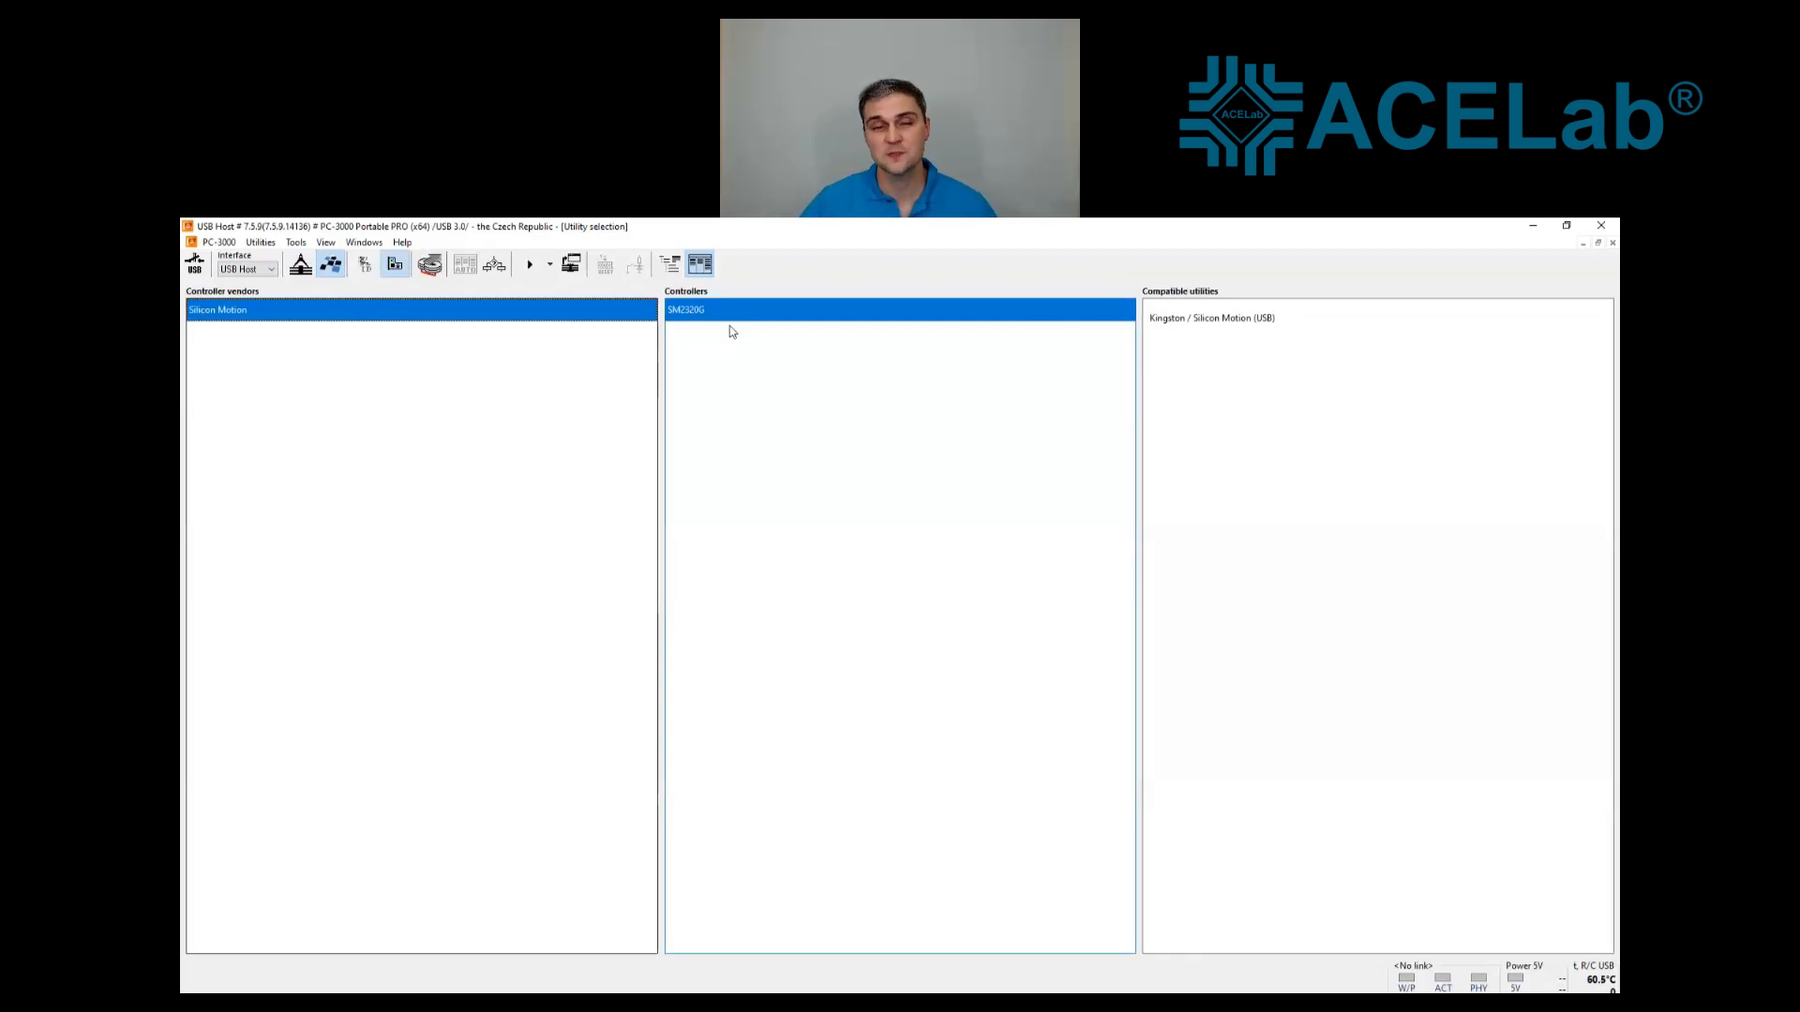
Power on the USB device, check its identification in the Universal Utility PC-3000 USB, and exit that utility
{"action": "left_click", "coordinate": [200, 275]}
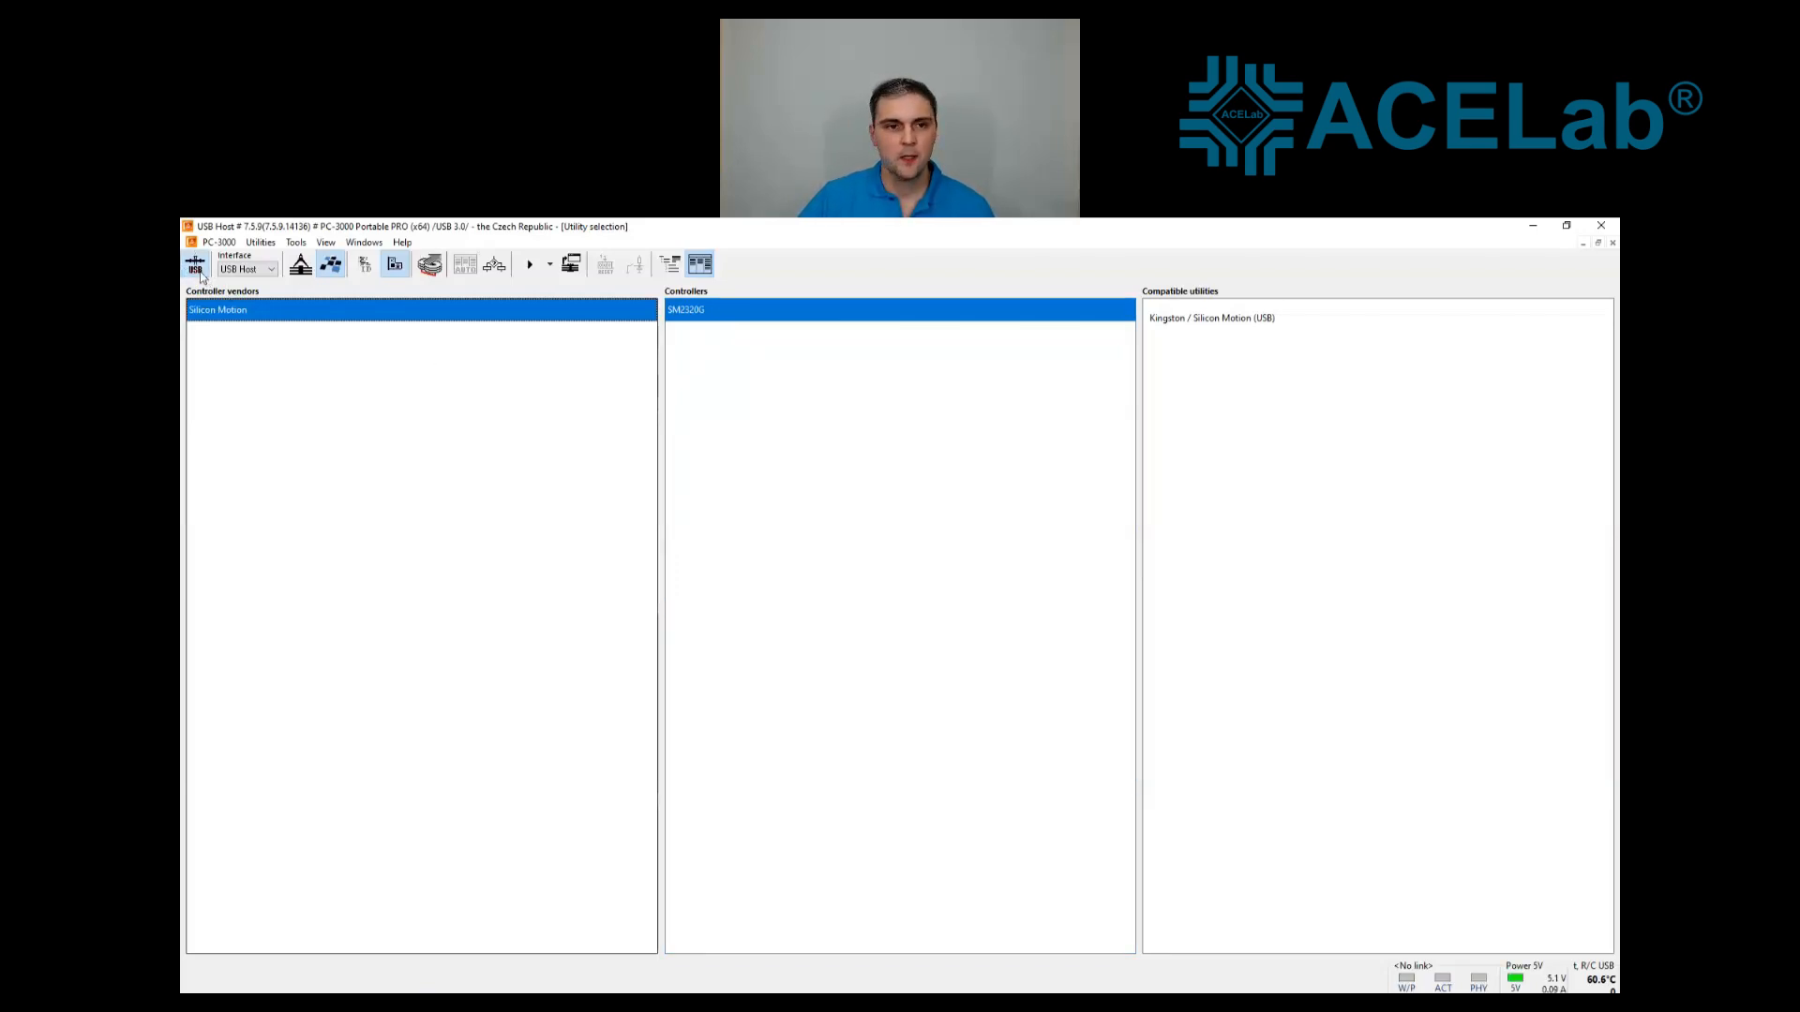
{"action": "left_click", "coordinate": [365, 267]}
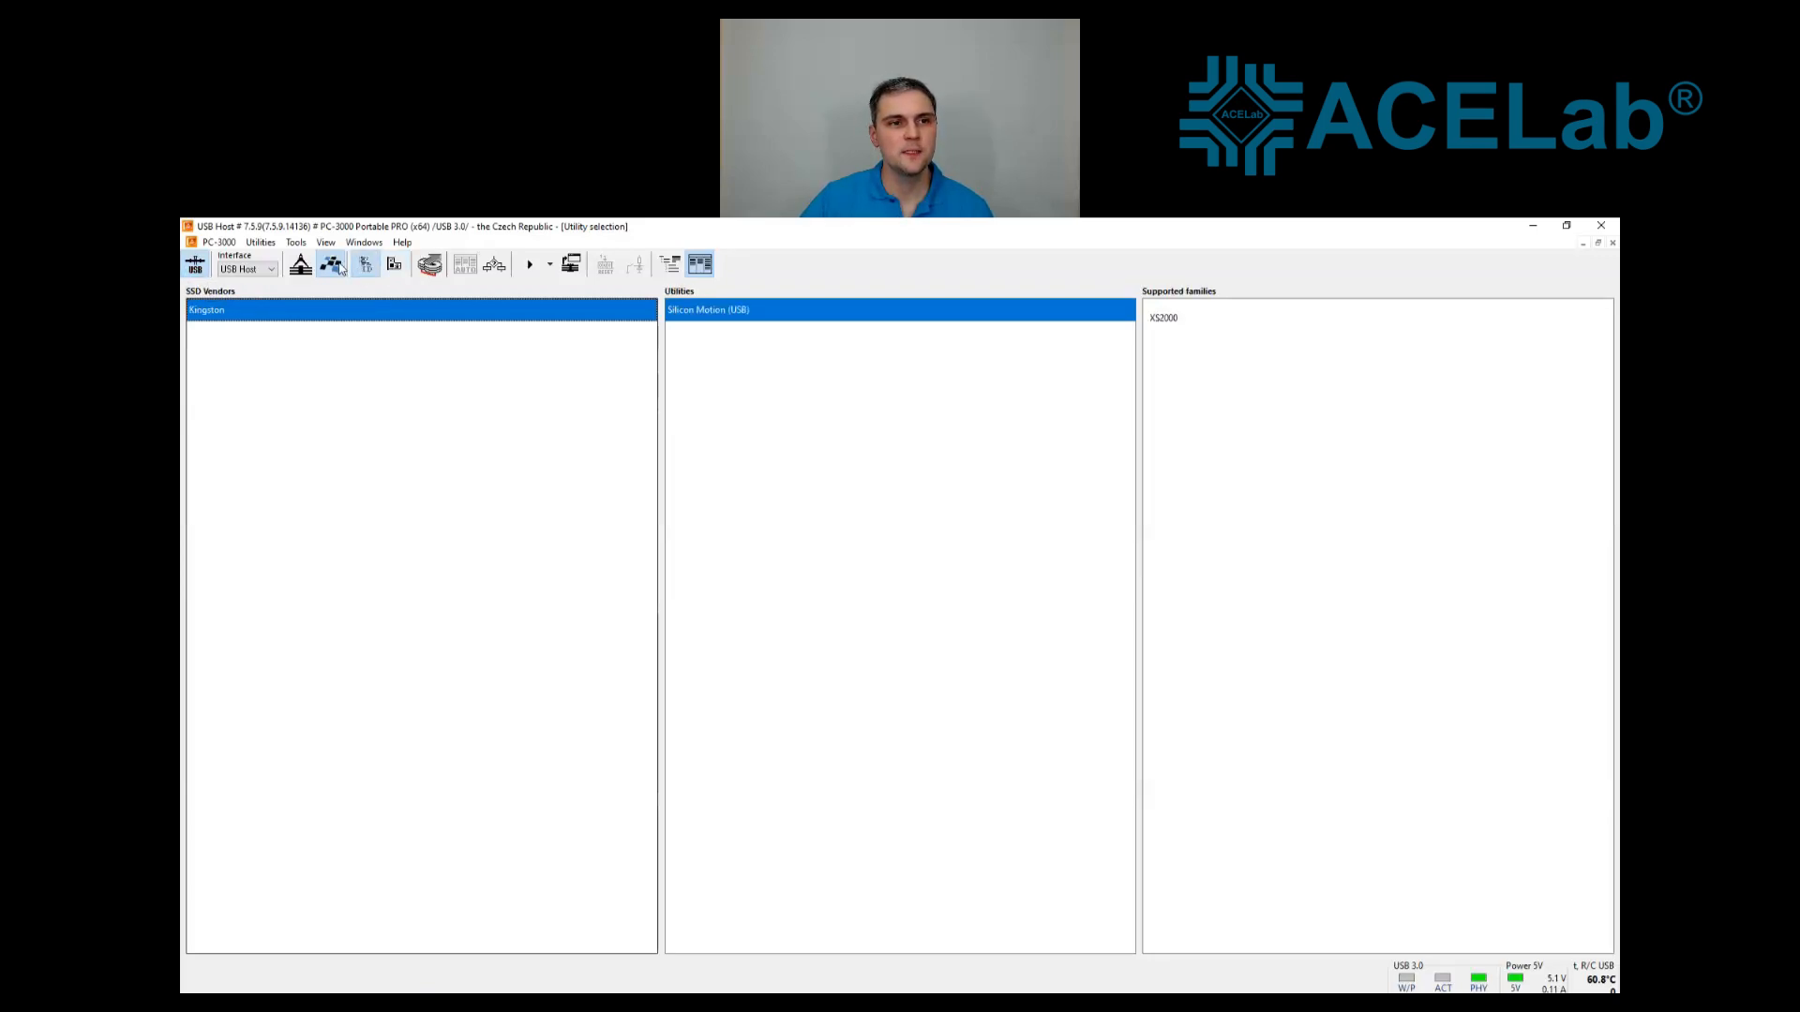
{"action": "left_click", "coordinate": [389, 270]}
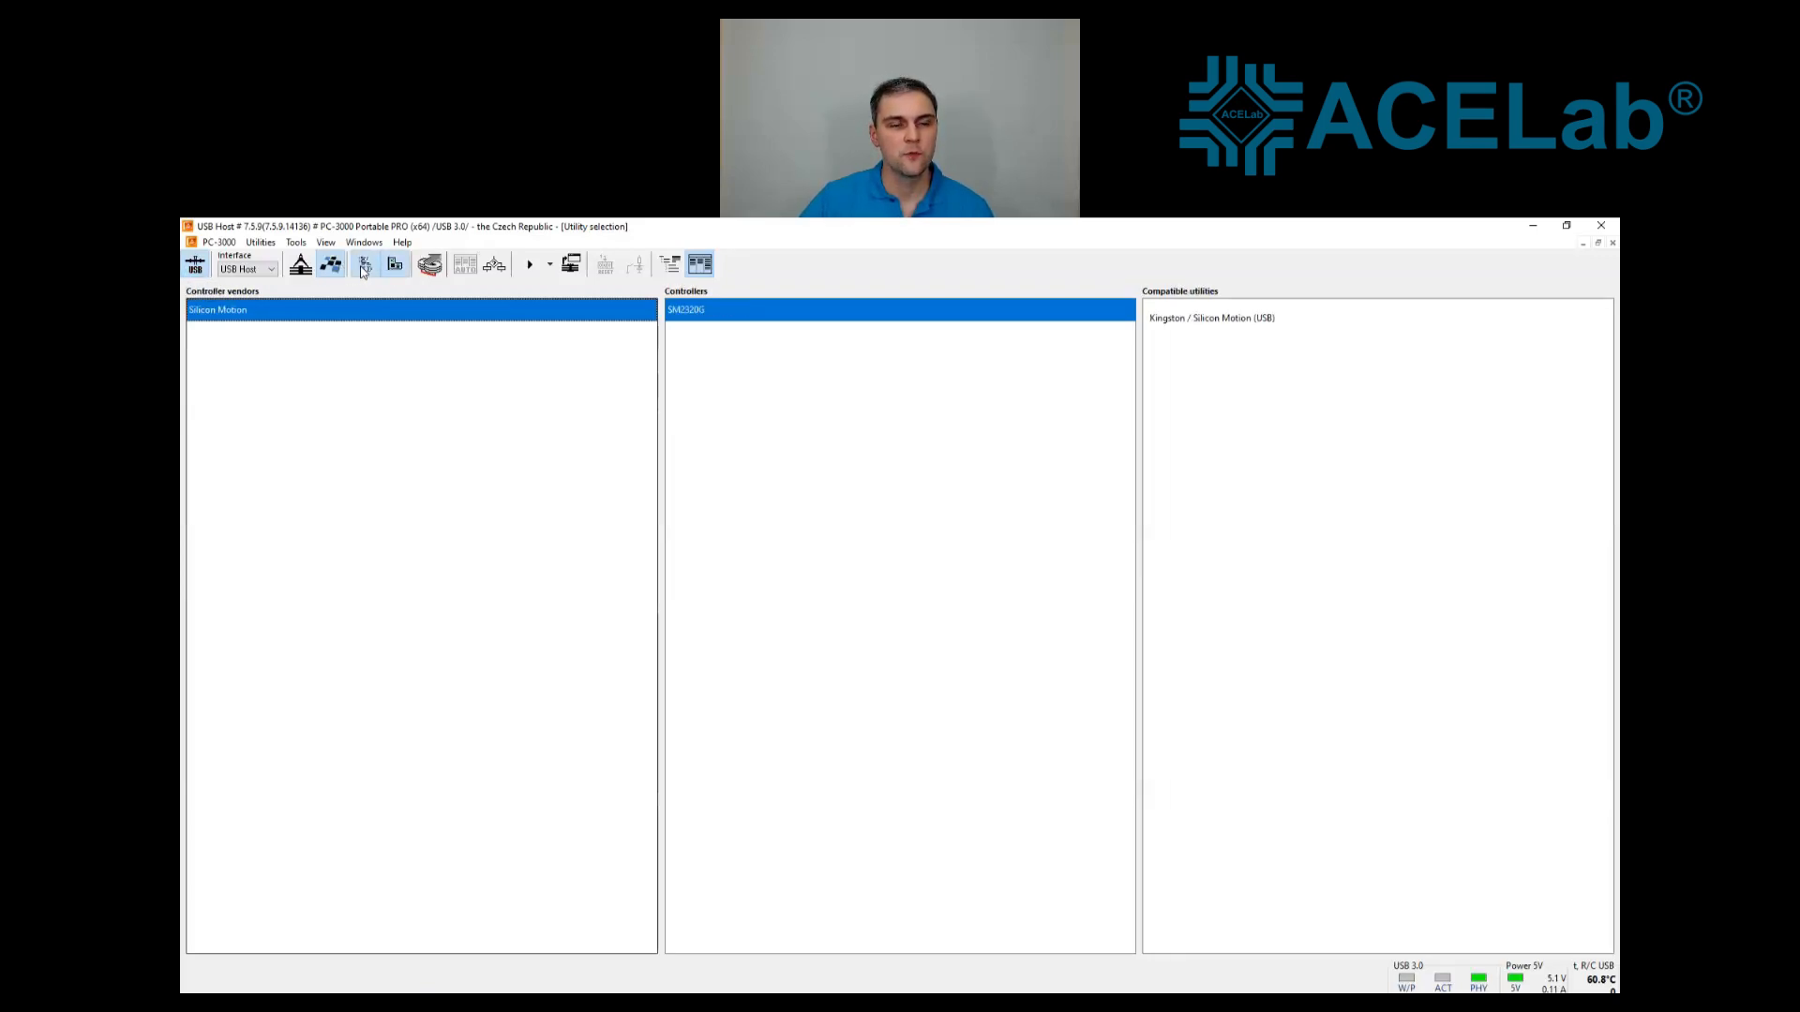
{"action": "left_click", "coordinate": [367, 267]}
{"action": "left_click", "coordinate": [300, 269]}
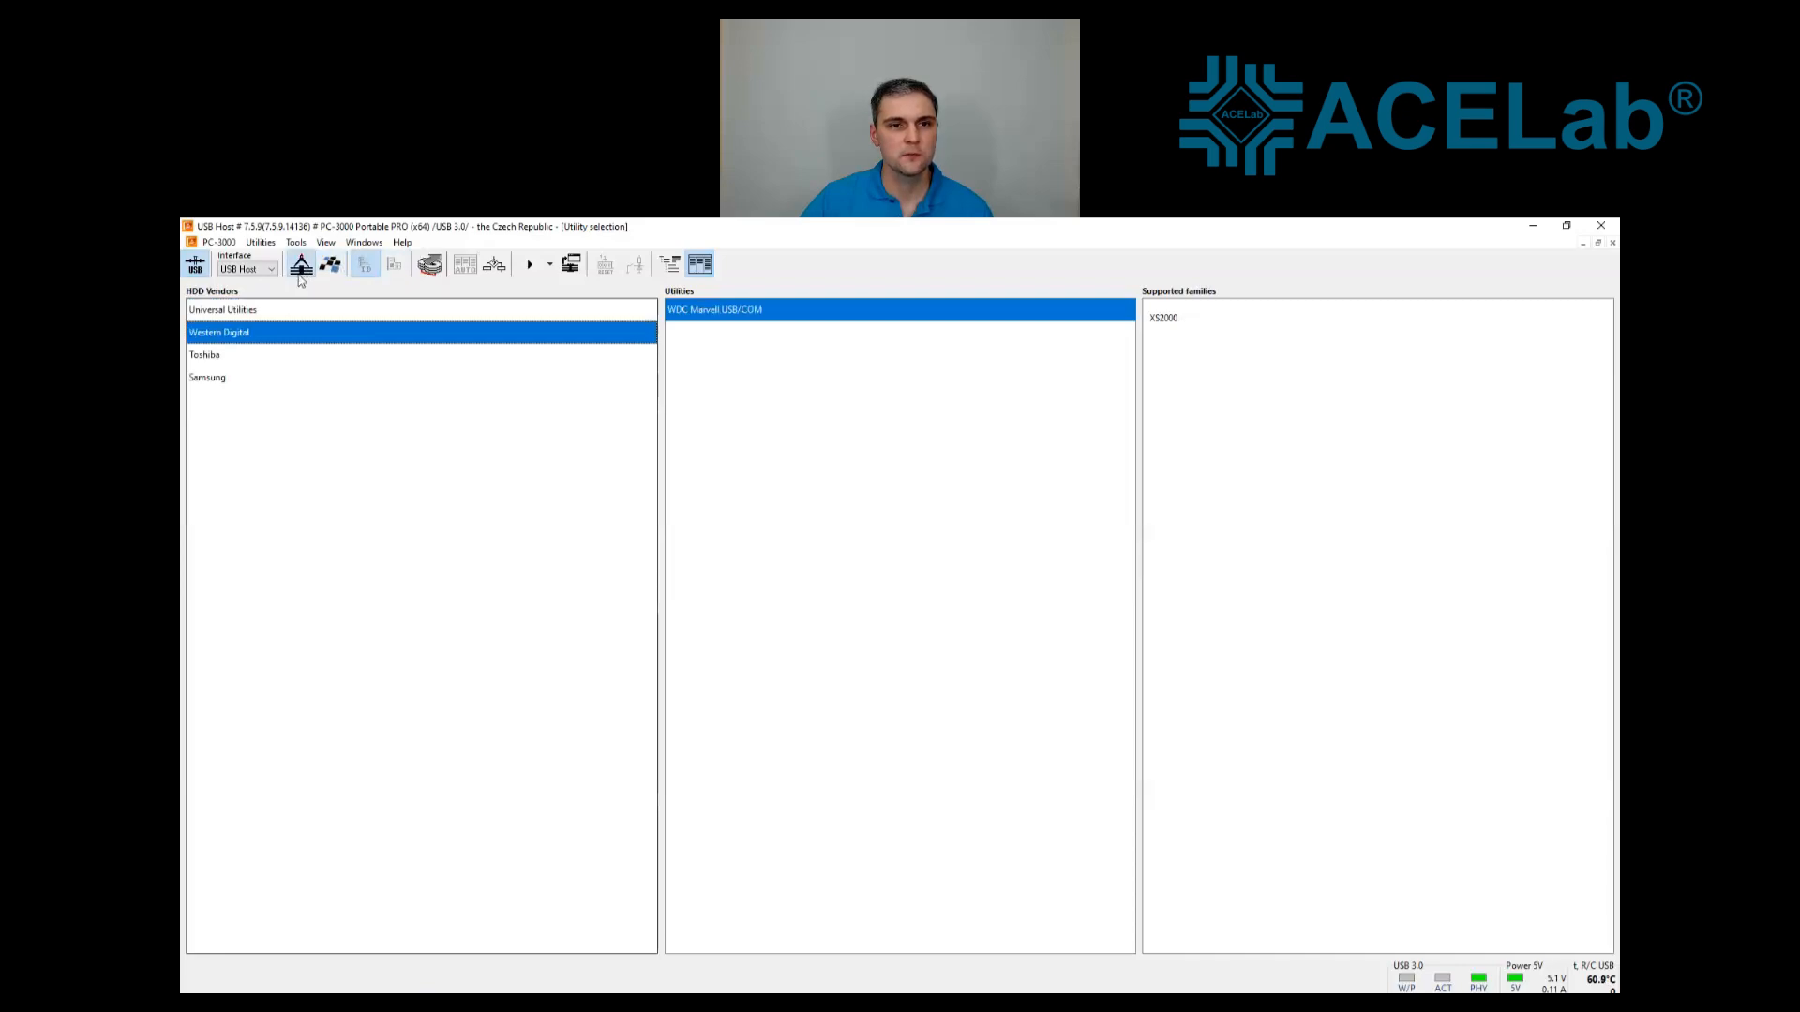
{"action": "left_click", "coordinate": [278, 313]}
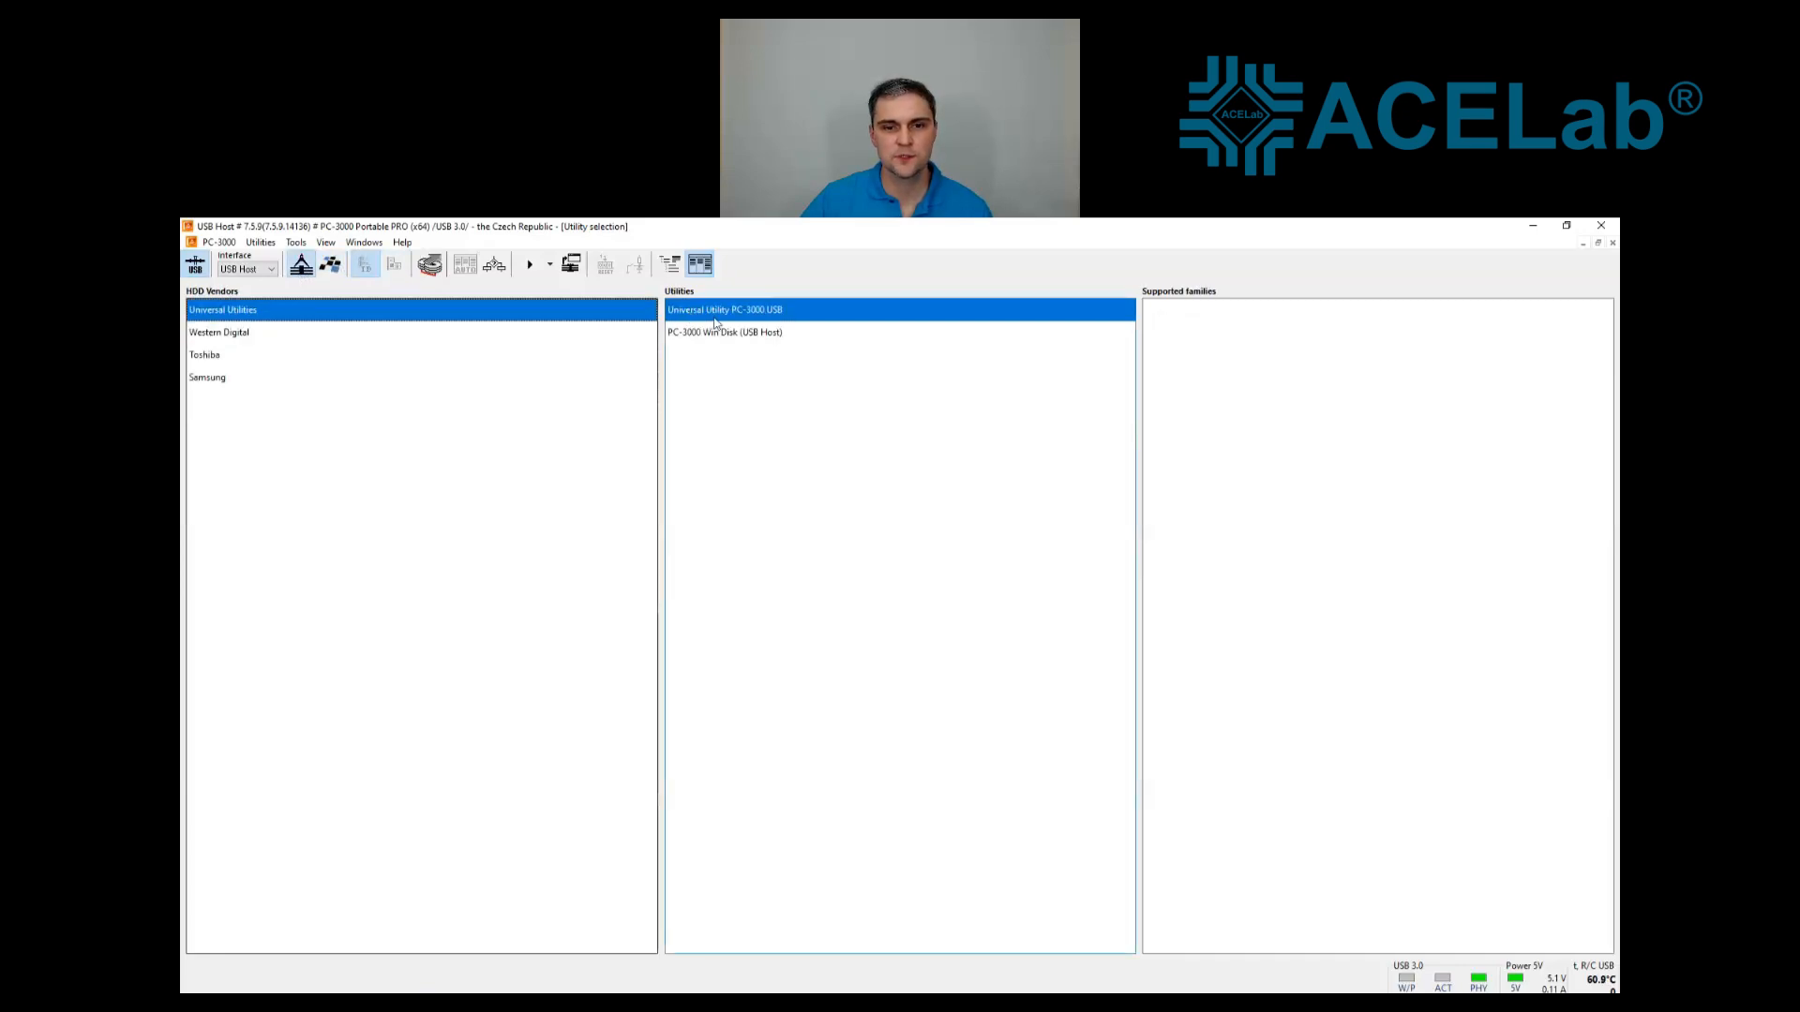
{"action": "double_click", "coordinate": [715, 318]}
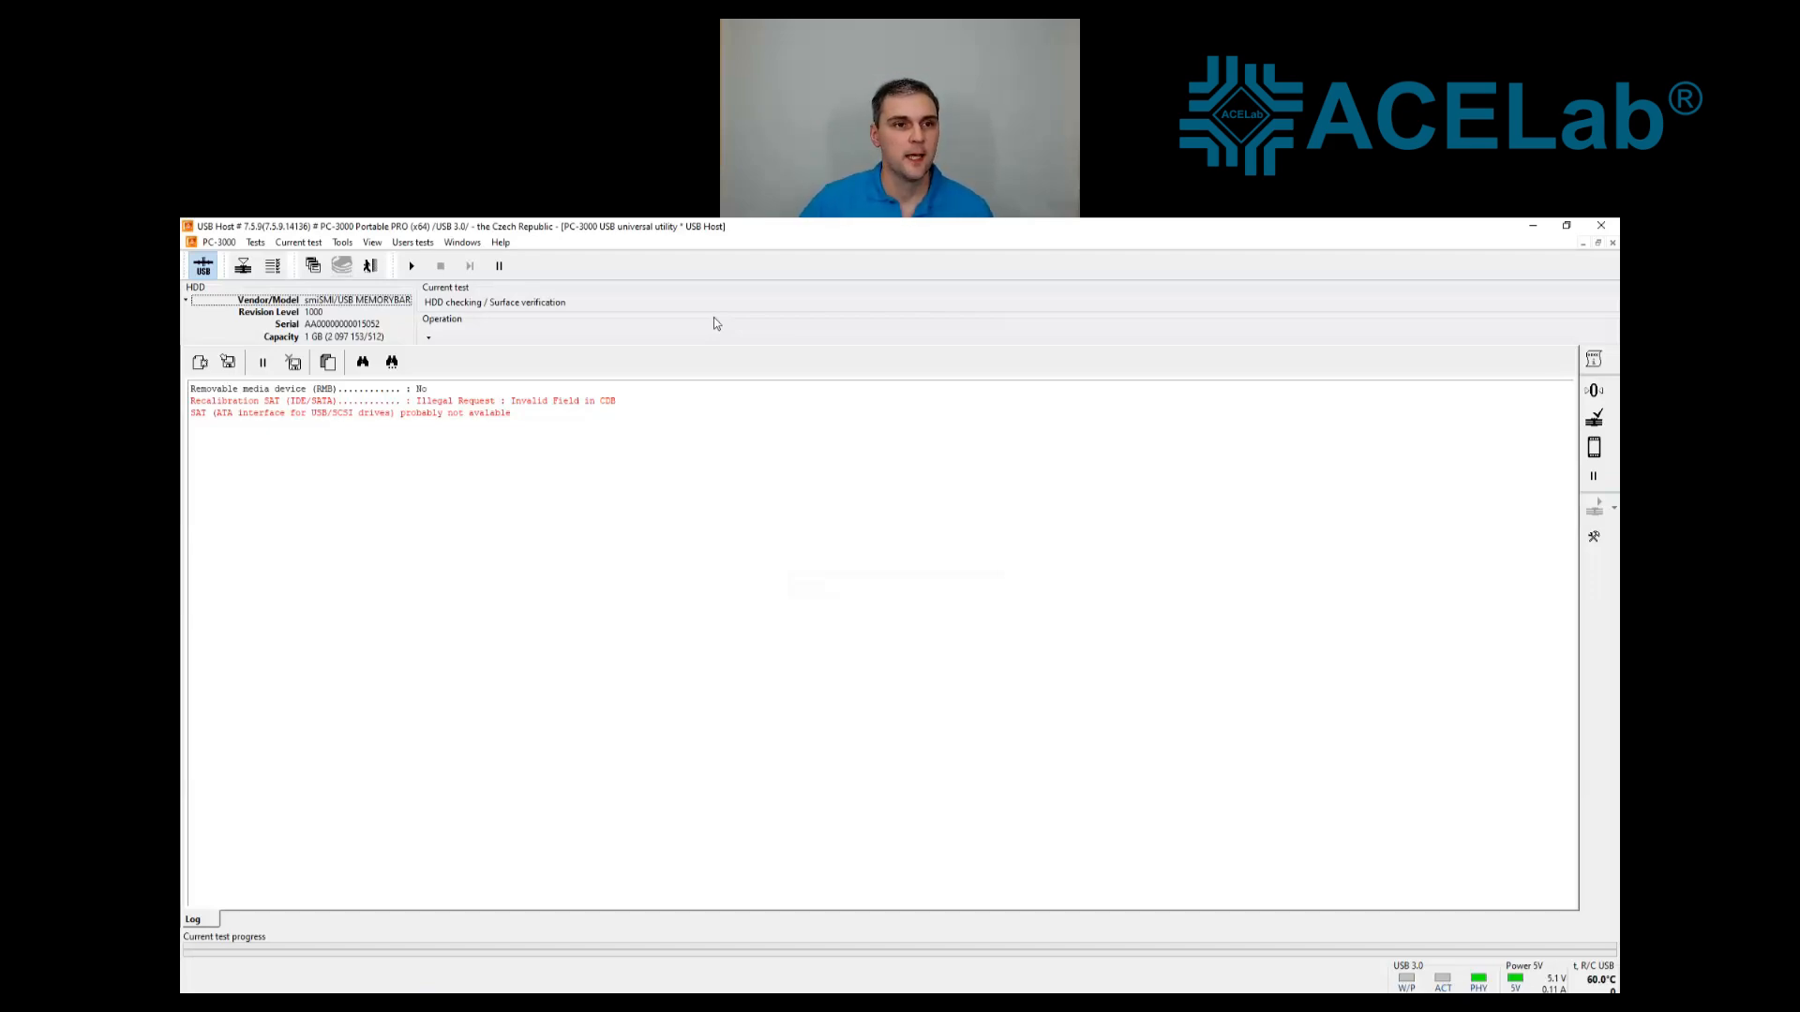
{"action": "left_click", "coordinate": [371, 266]}
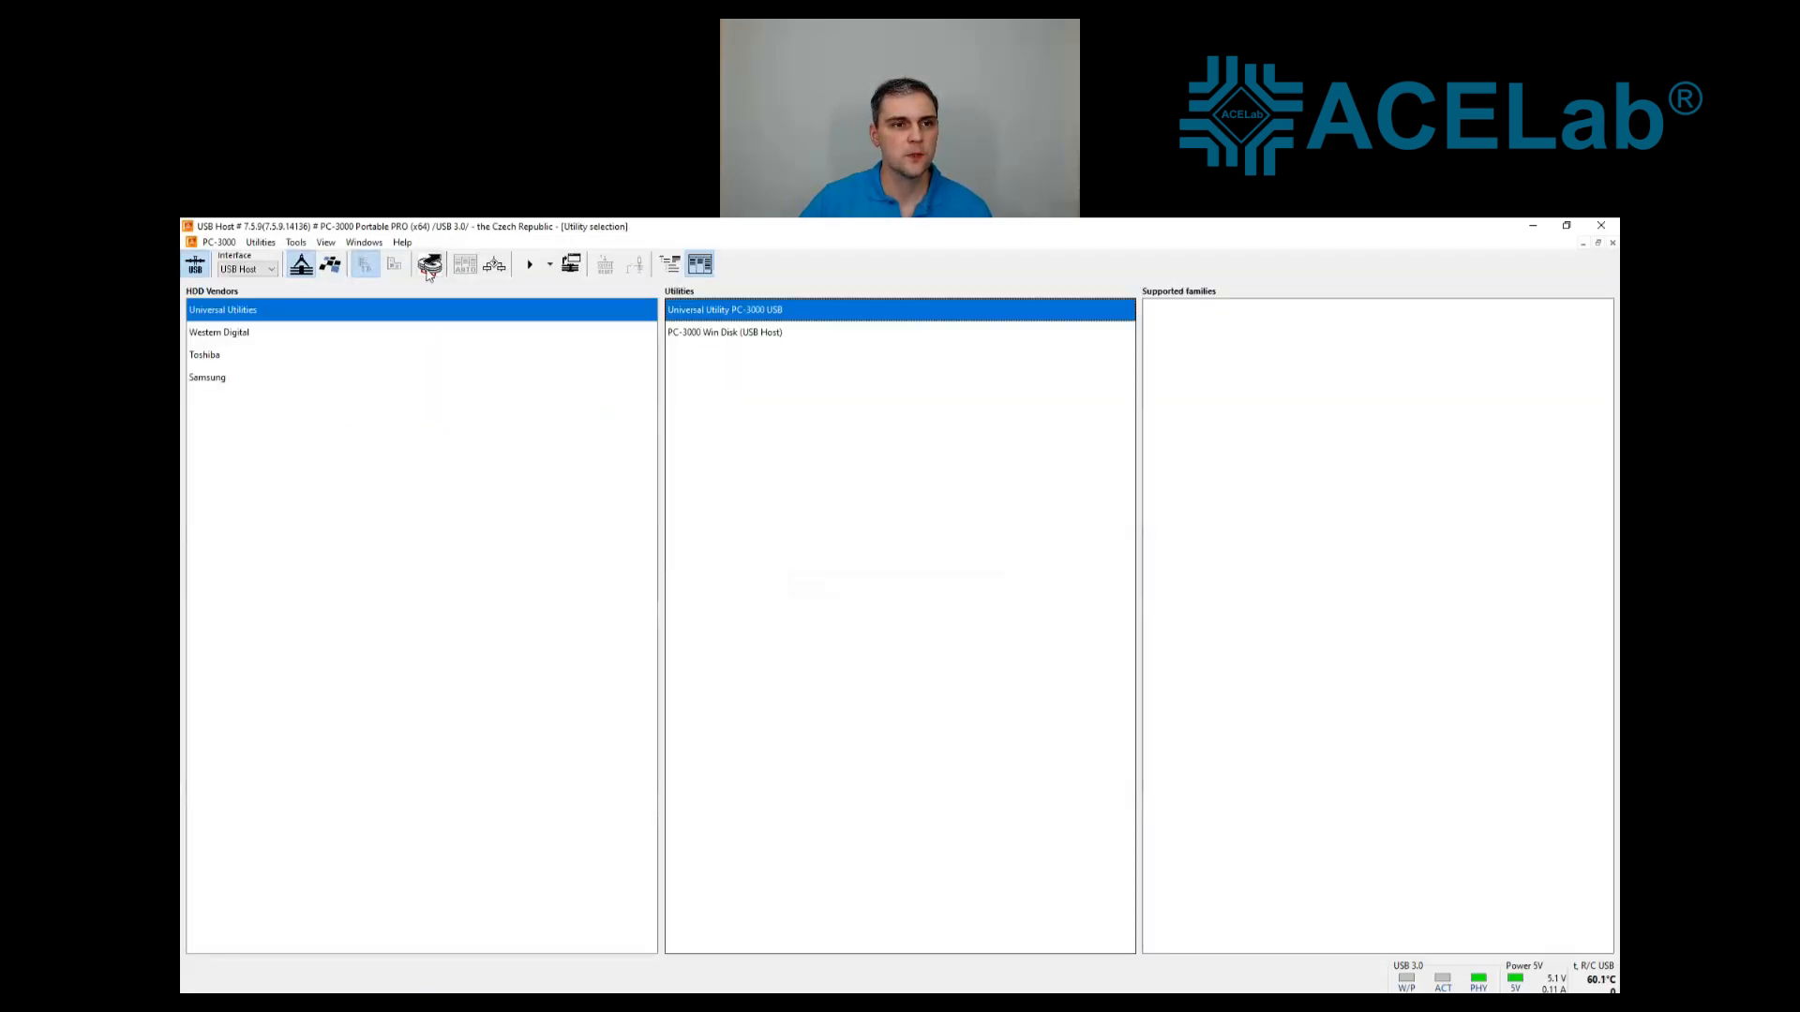
Start the Kingston Silicon Motion (USB) SSD utility for controller SM2320G and family XS2000, approving the loader upload
{"action": "left_click", "coordinate": [332, 266]}
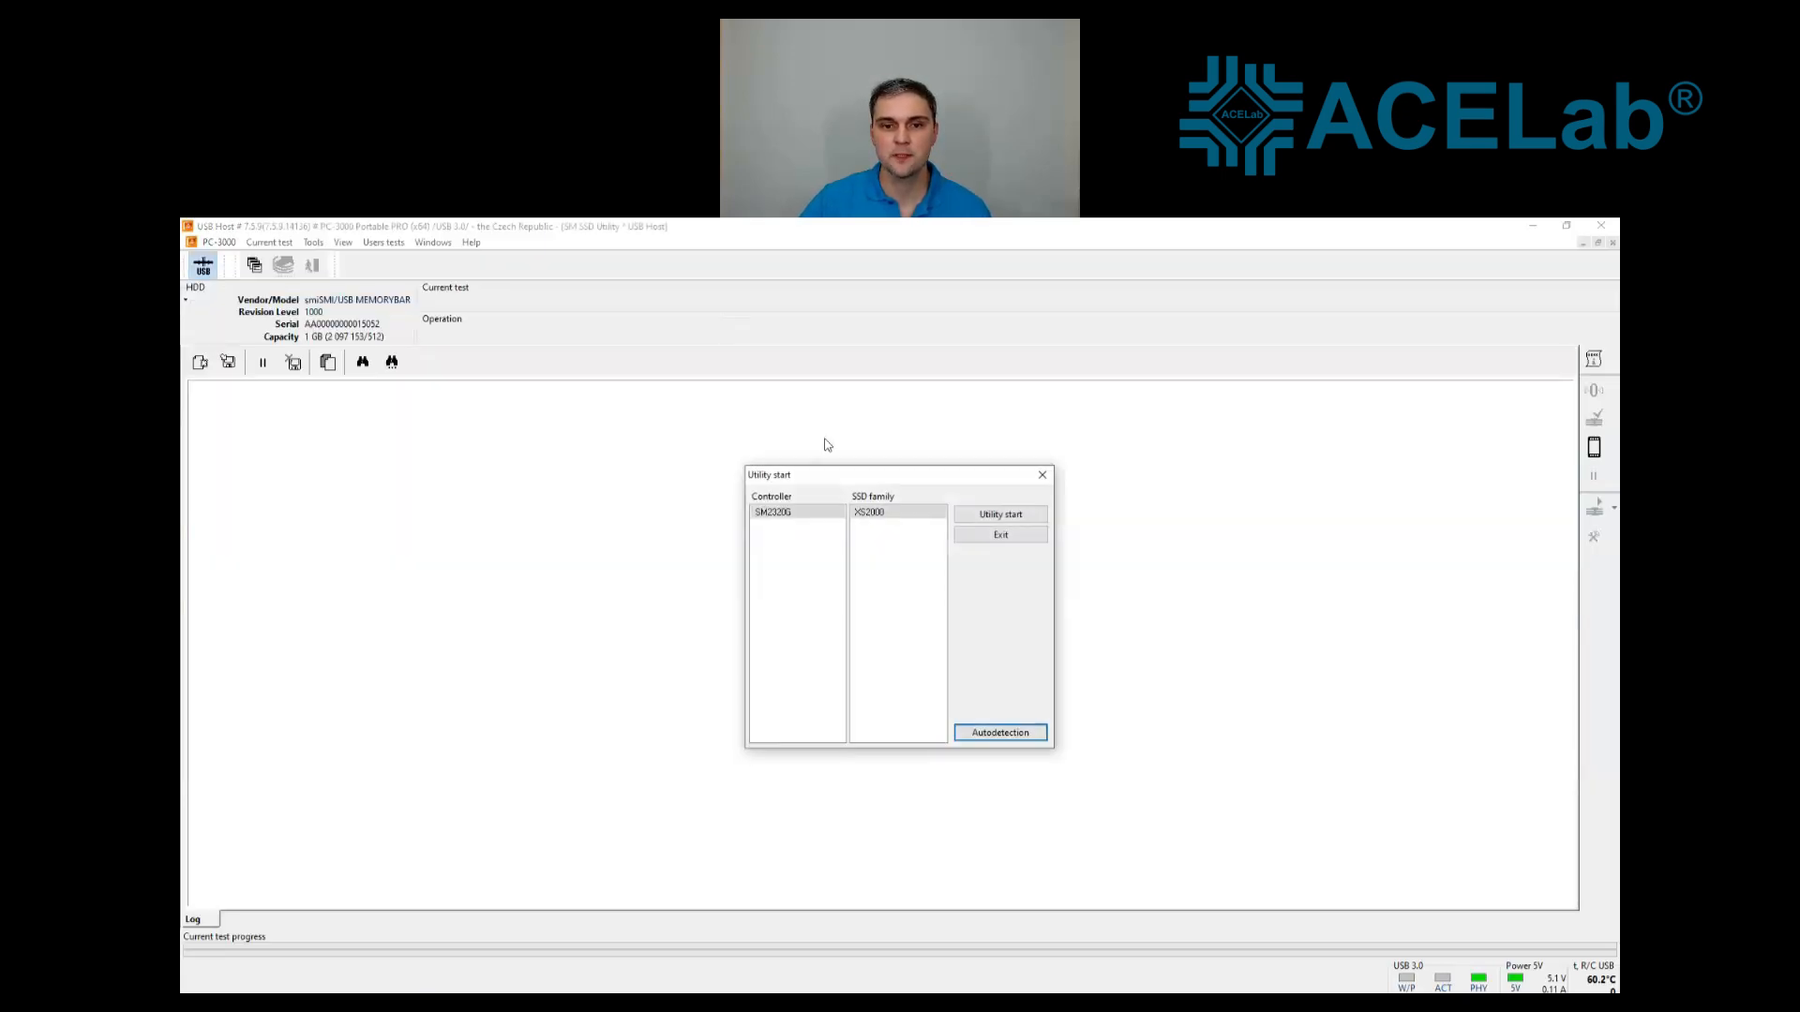
{"action": "left_click", "coordinate": [1000, 514]}
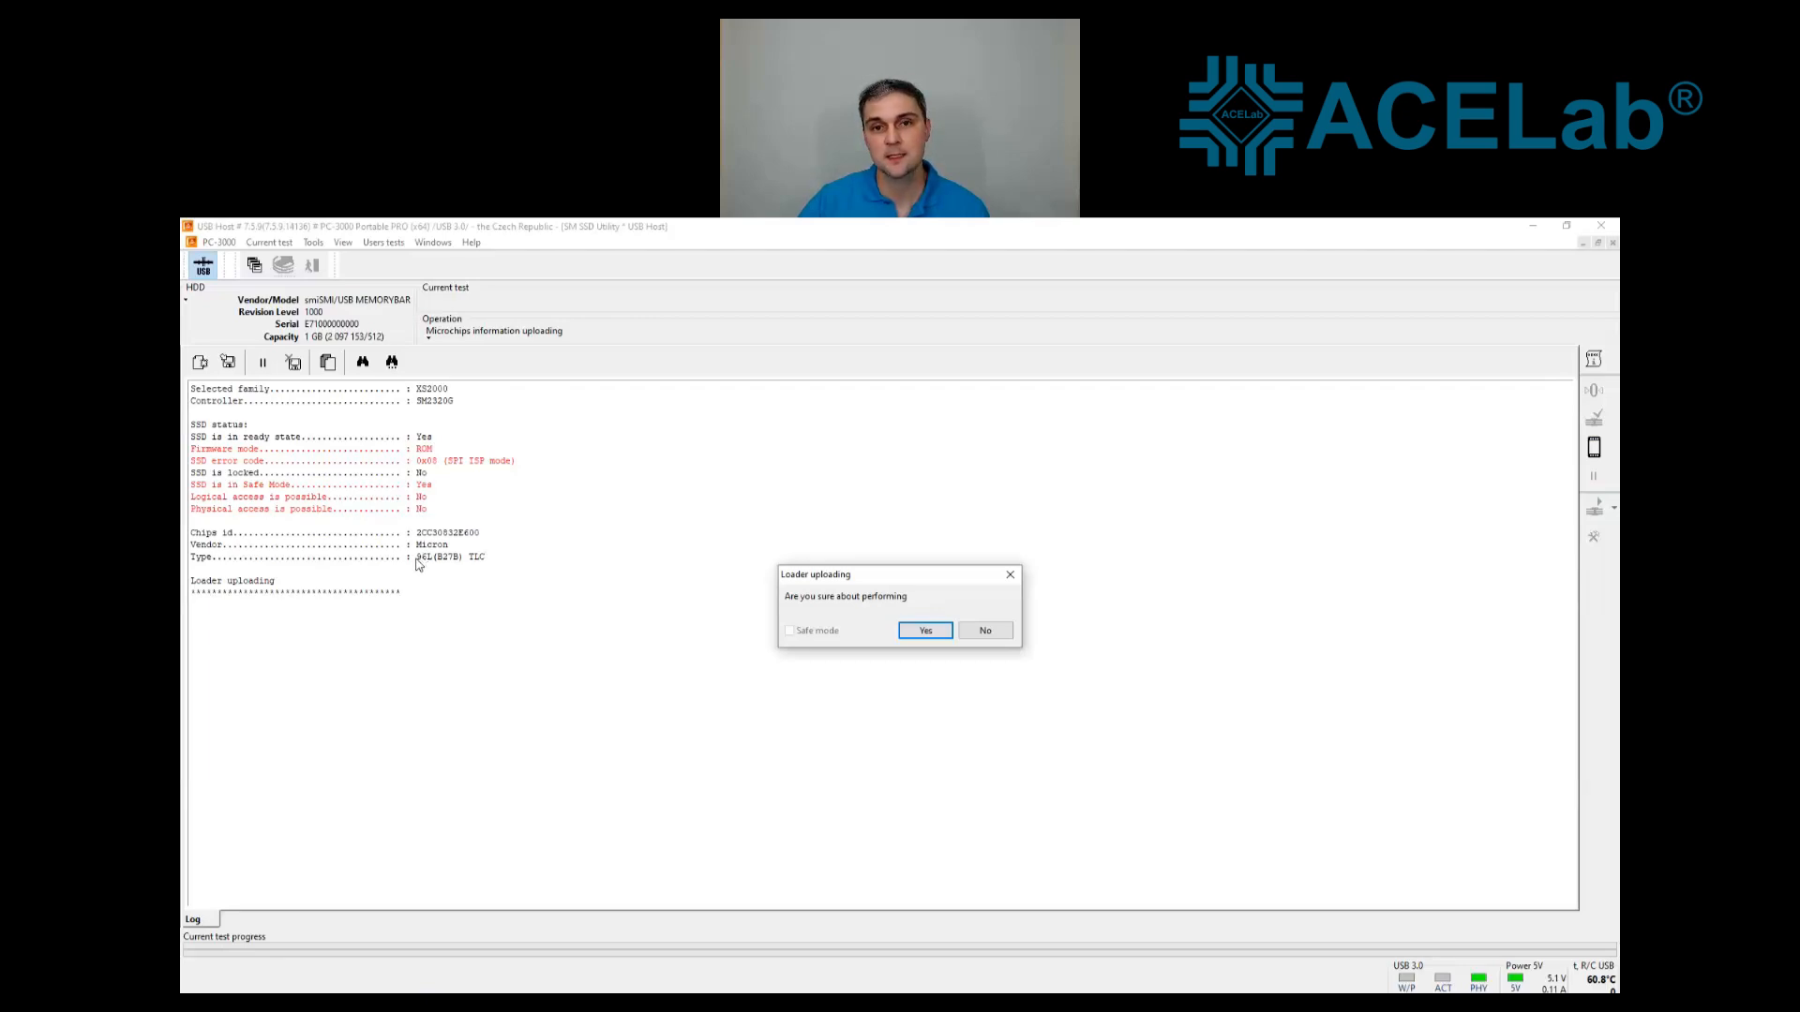
{"action": "left_click", "coordinate": [909, 634]}
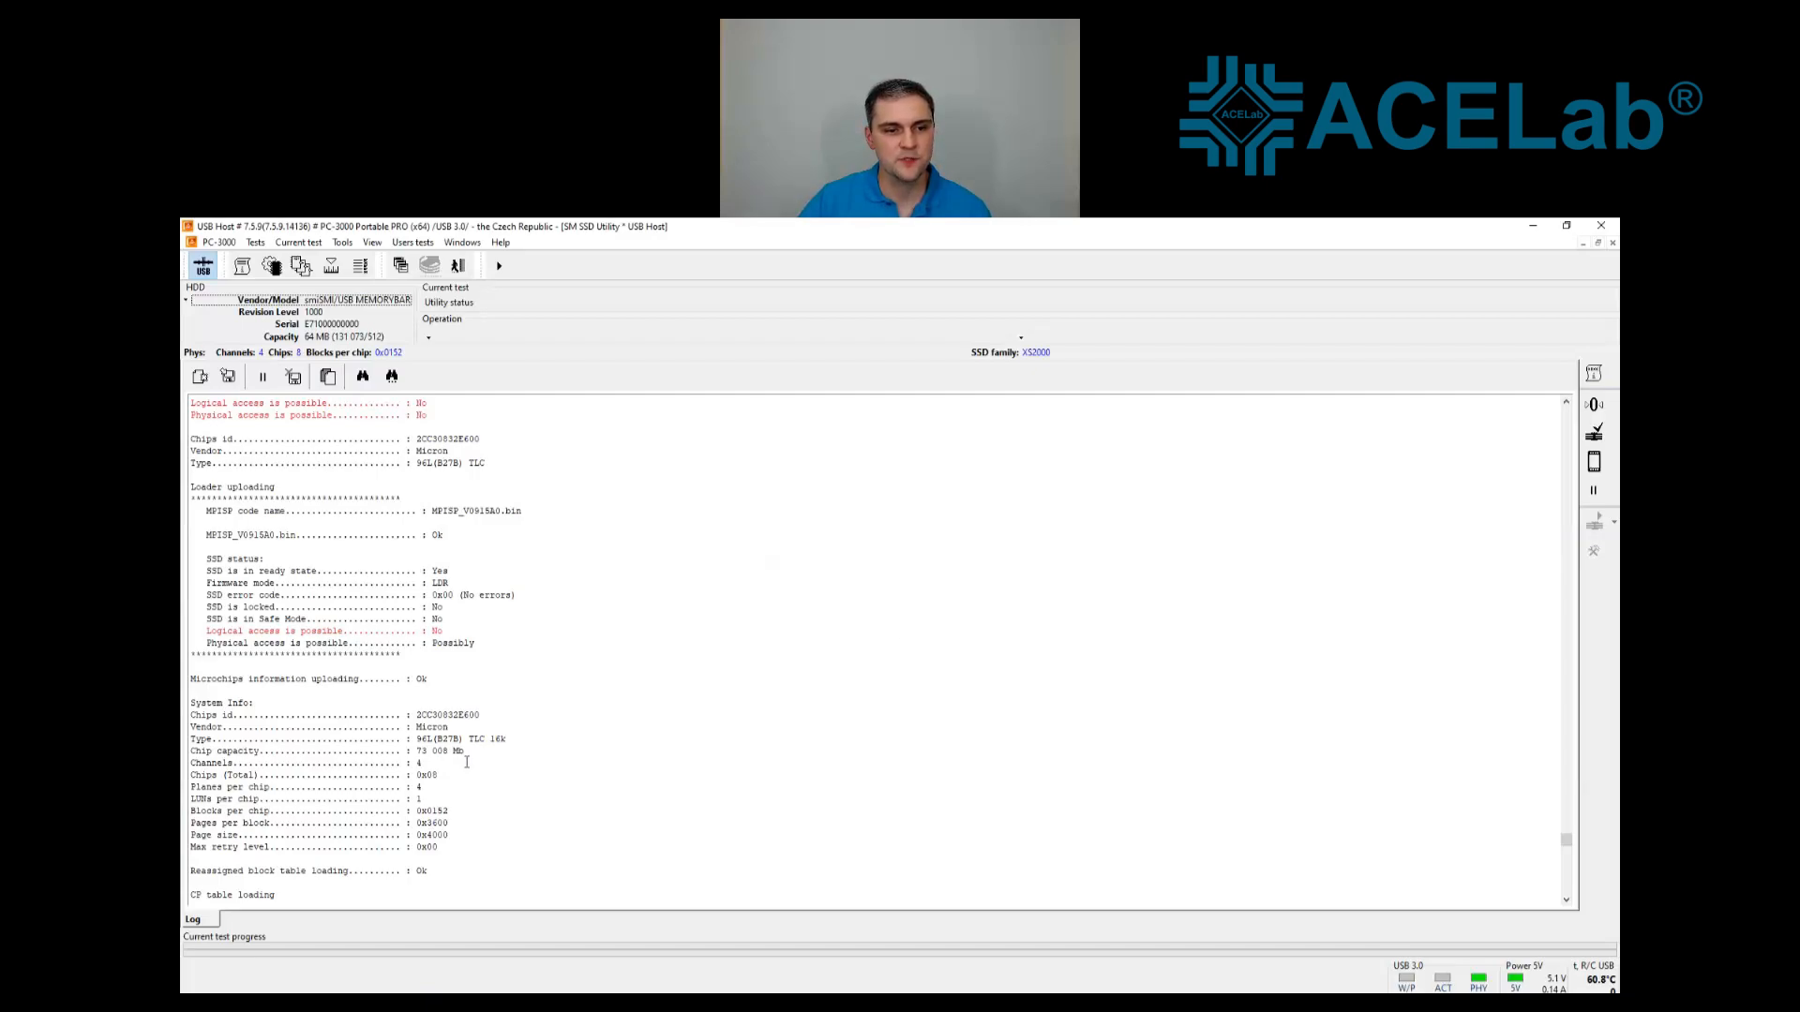
Check the chip capacity and total chips in the log, and run the Memory chips test to examine the IDs per channel
{"action": "left_click_drag", "start_coordinate": [467, 753], "coordinate": [190, 752]}
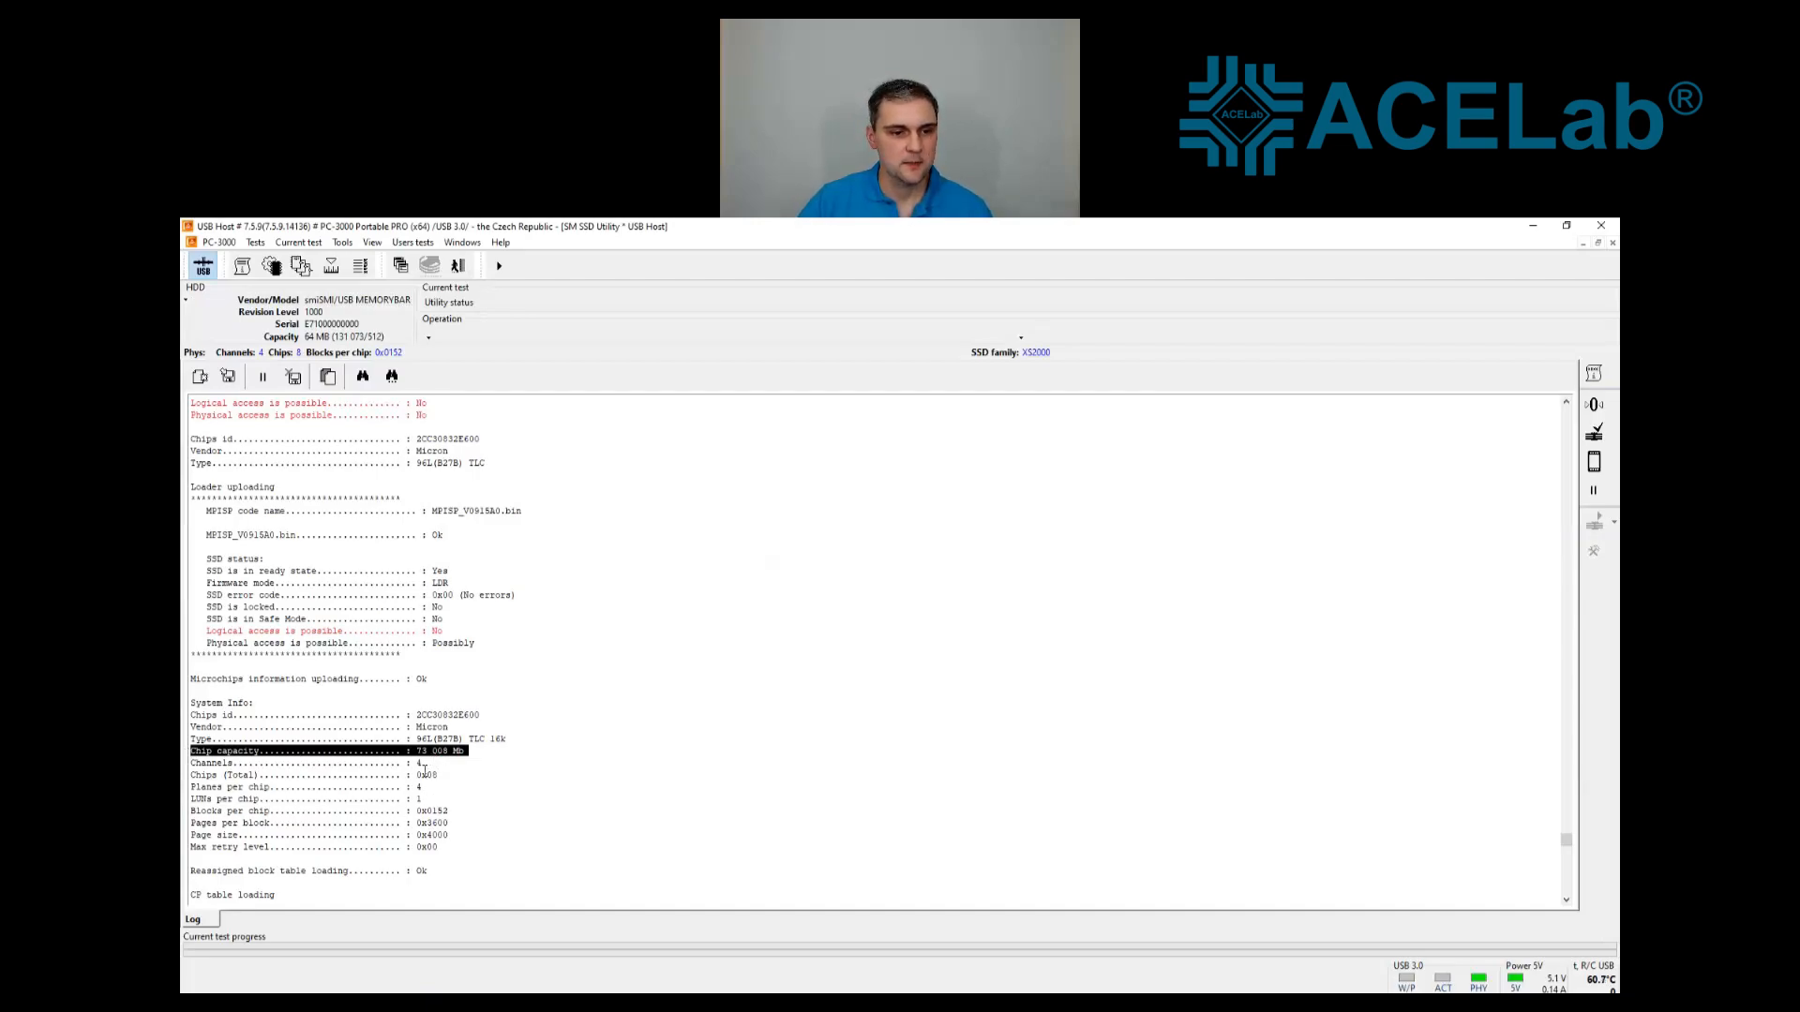
{"action": "left_click_drag", "start_coordinate": [437, 784], "coordinate": [191, 774]}
{"action": "left_click", "coordinate": [400, 778]}
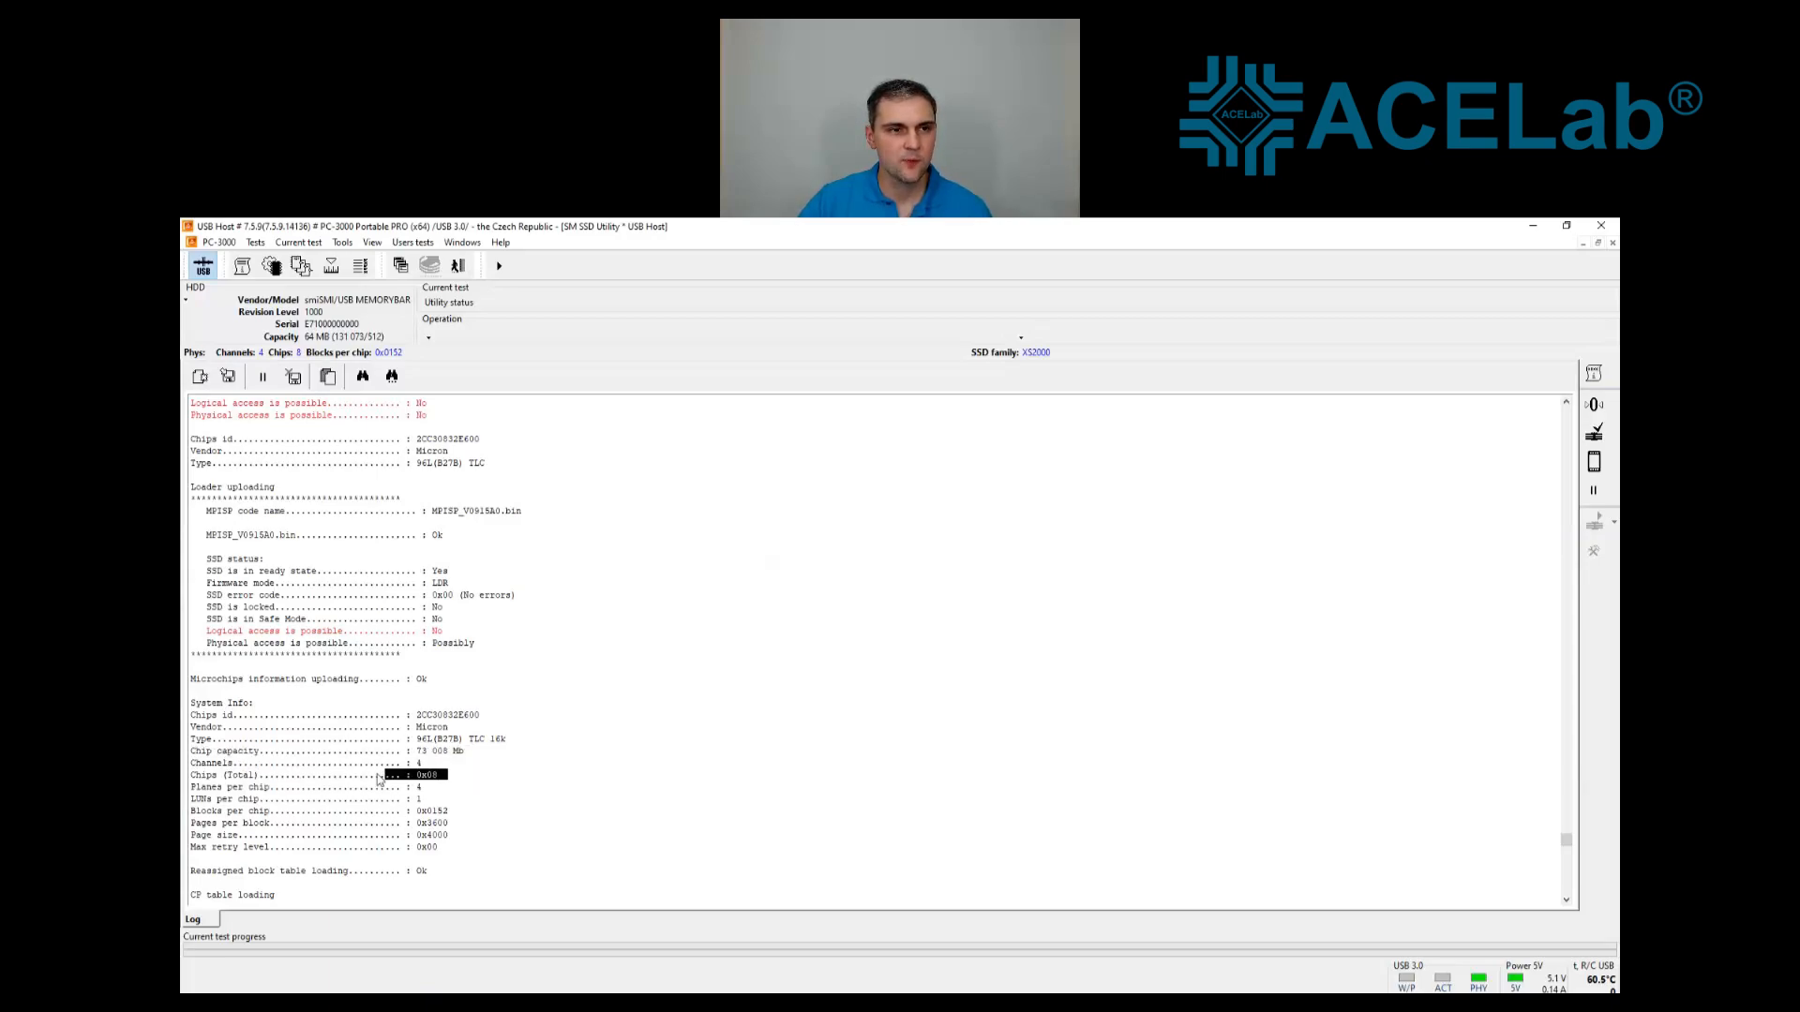
{"action": "left_click_drag", "start_coordinate": [449, 776], "coordinate": [384, 776]}
{"action": "left_click", "coordinate": [254, 244]}
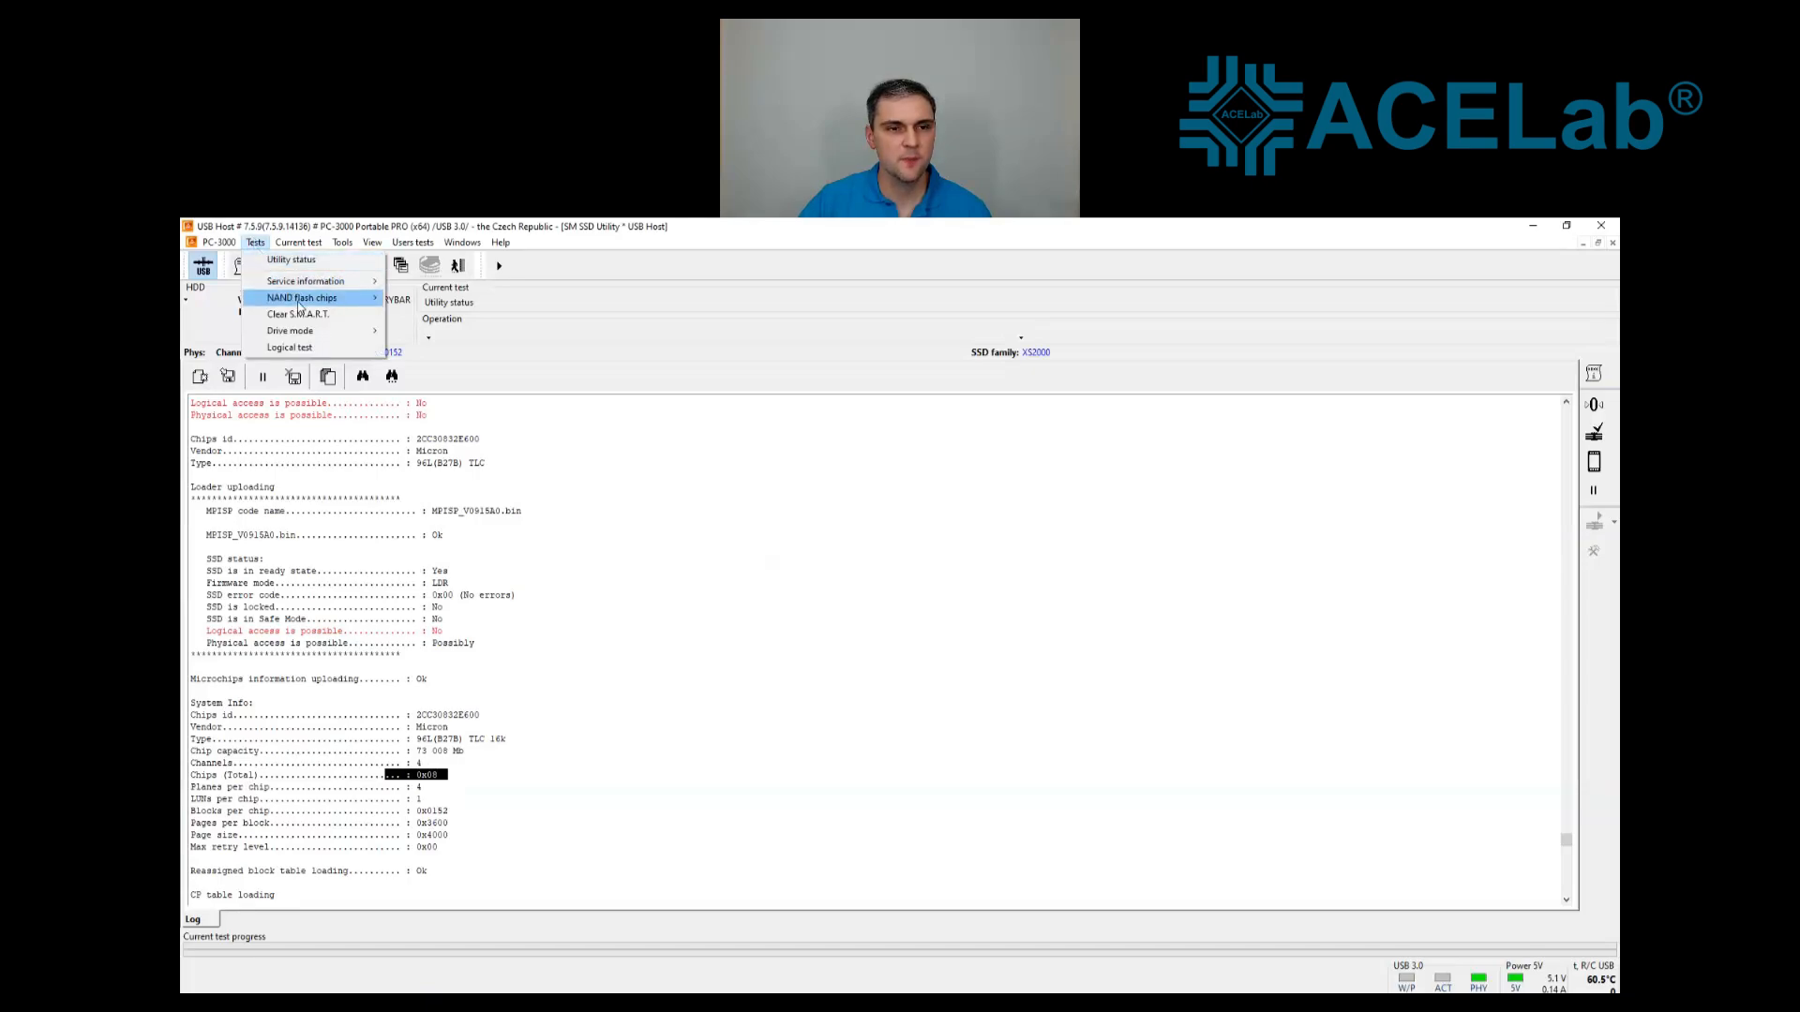
{"action": "mouse_move", "coordinate": [373, 300]}
{"action": "left_click", "coordinate": [470, 316]}
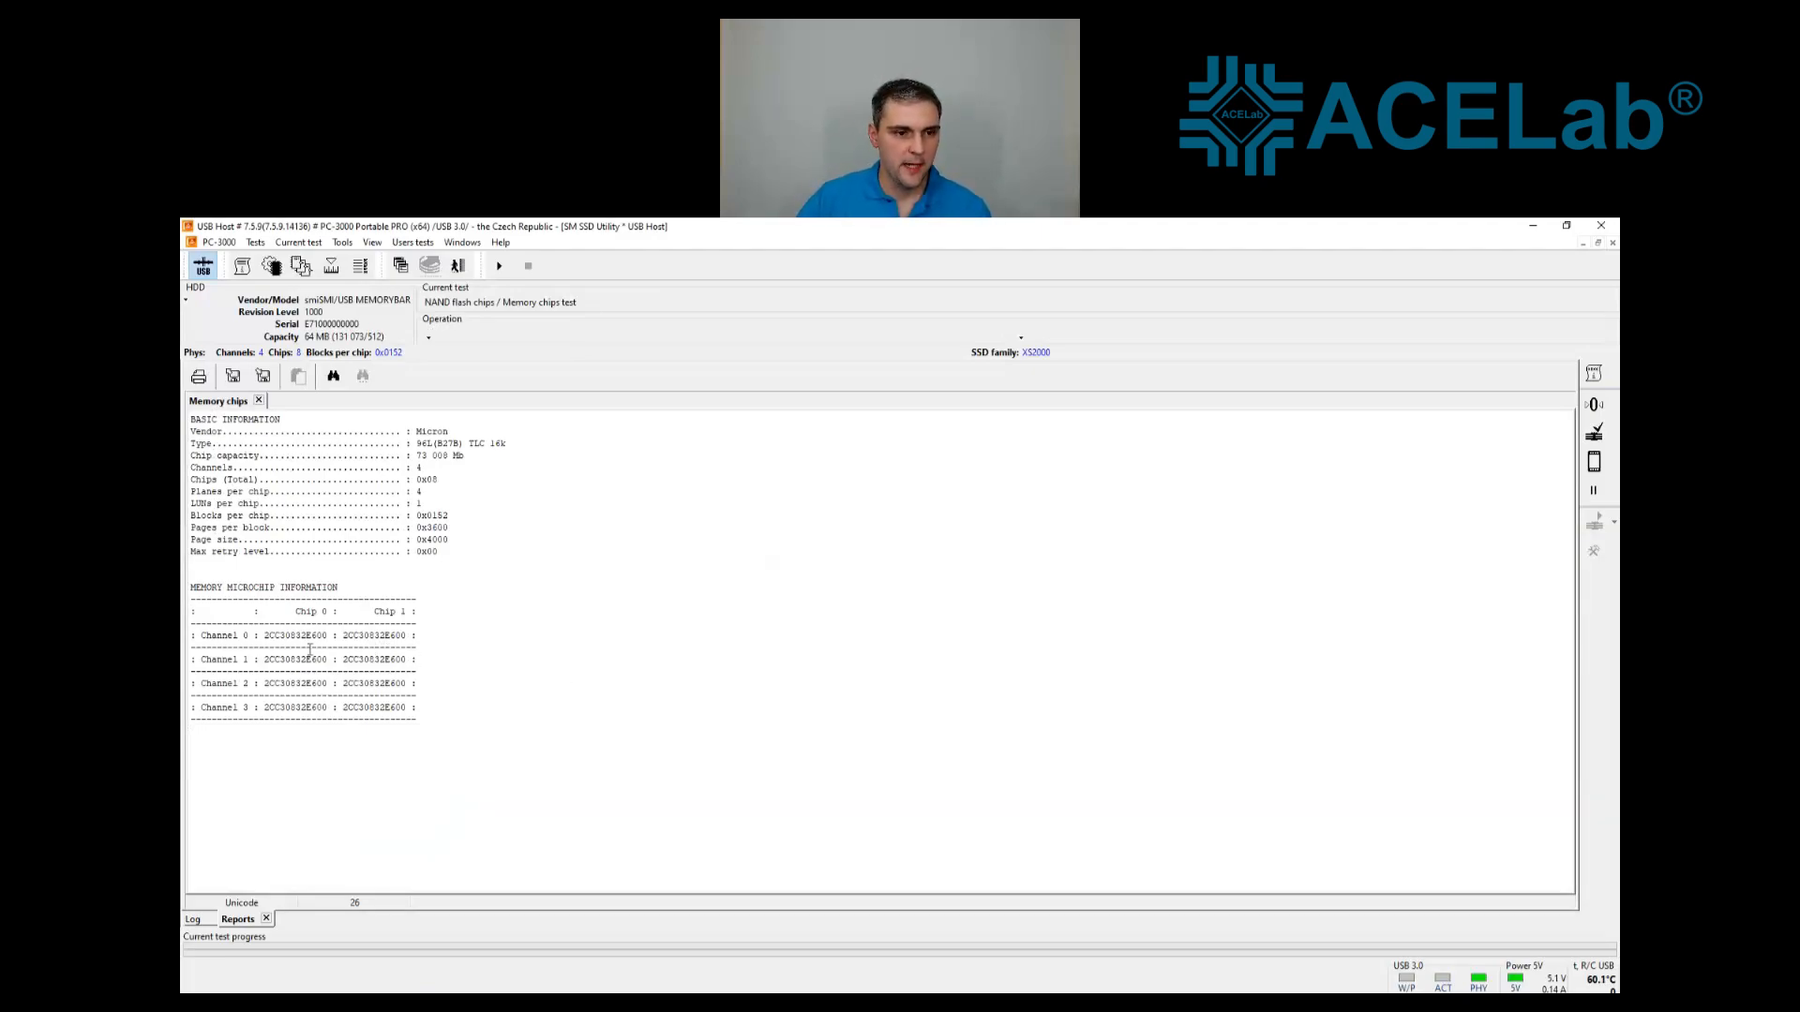
{"action": "left_click_drag", "start_coordinate": [264, 635], "coordinate": [417, 720]}
{"action": "left_click", "coordinate": [415, 657]}
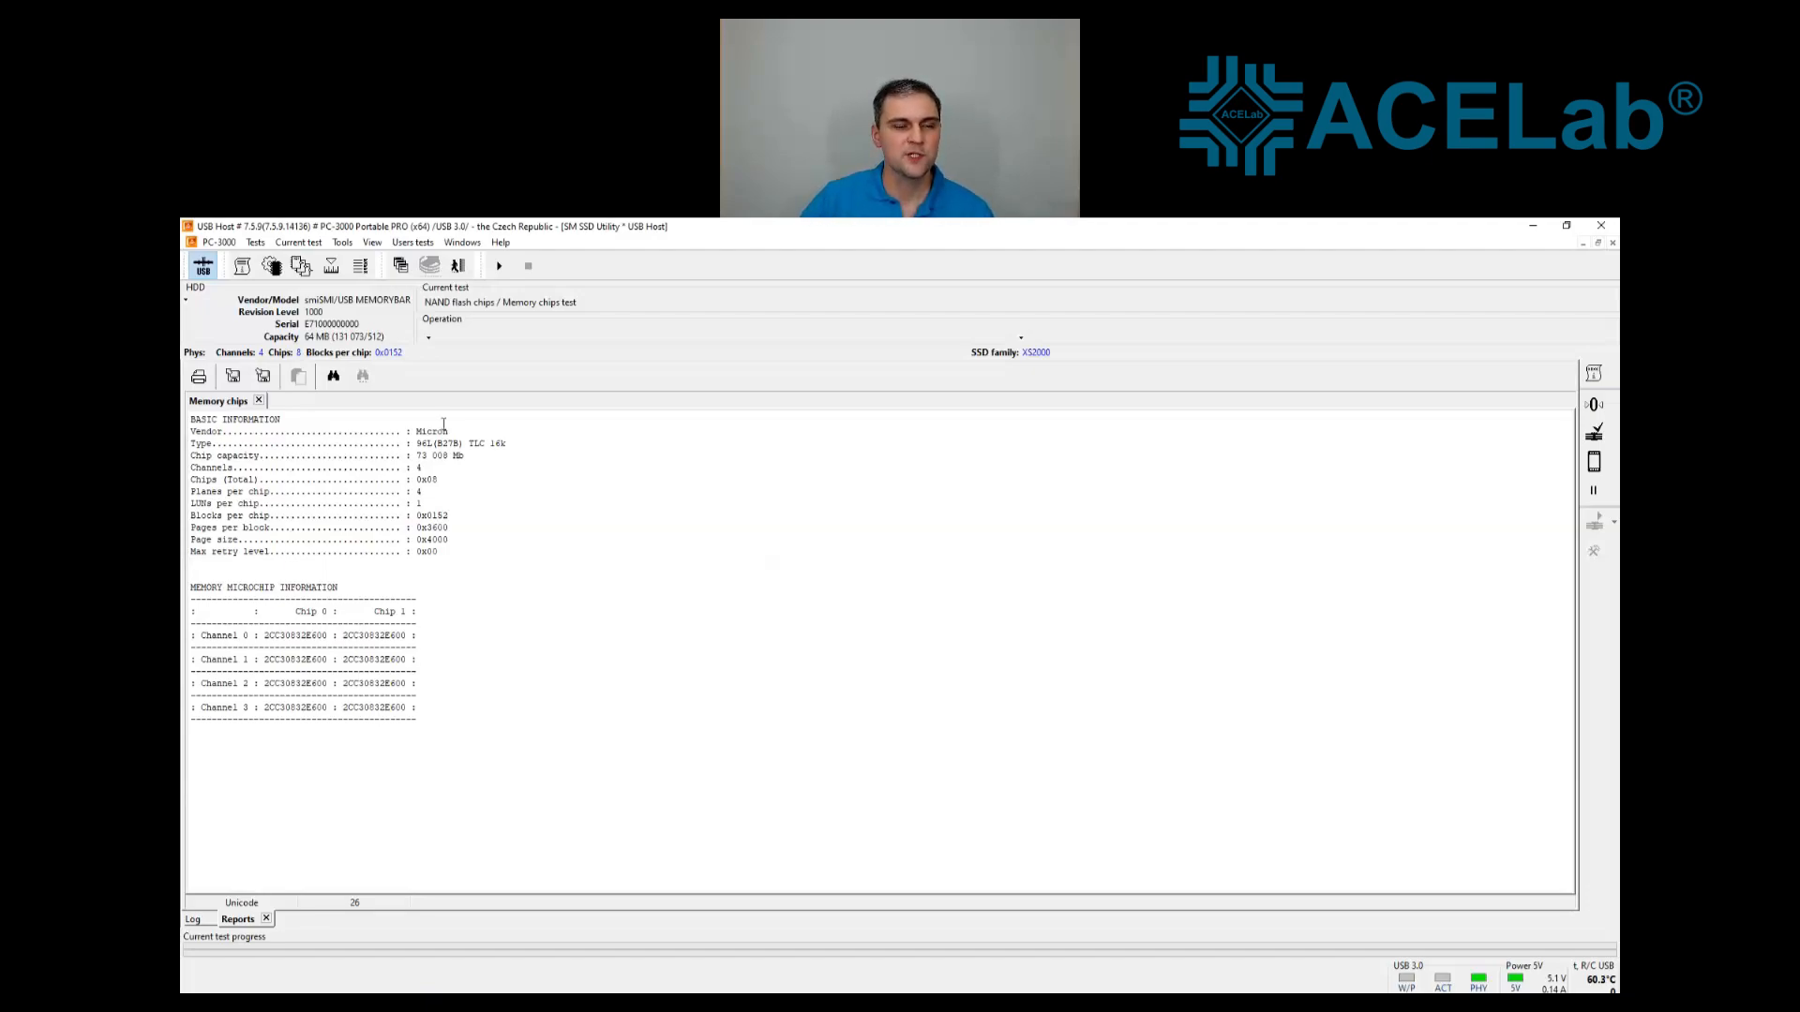
Open the SSD resources viewer and read NAND flash channel 1, chip 0, block 0x0010, page 0x0000 as TLC with count 0x0001
{"action": "left_click", "coordinate": [342, 242]}
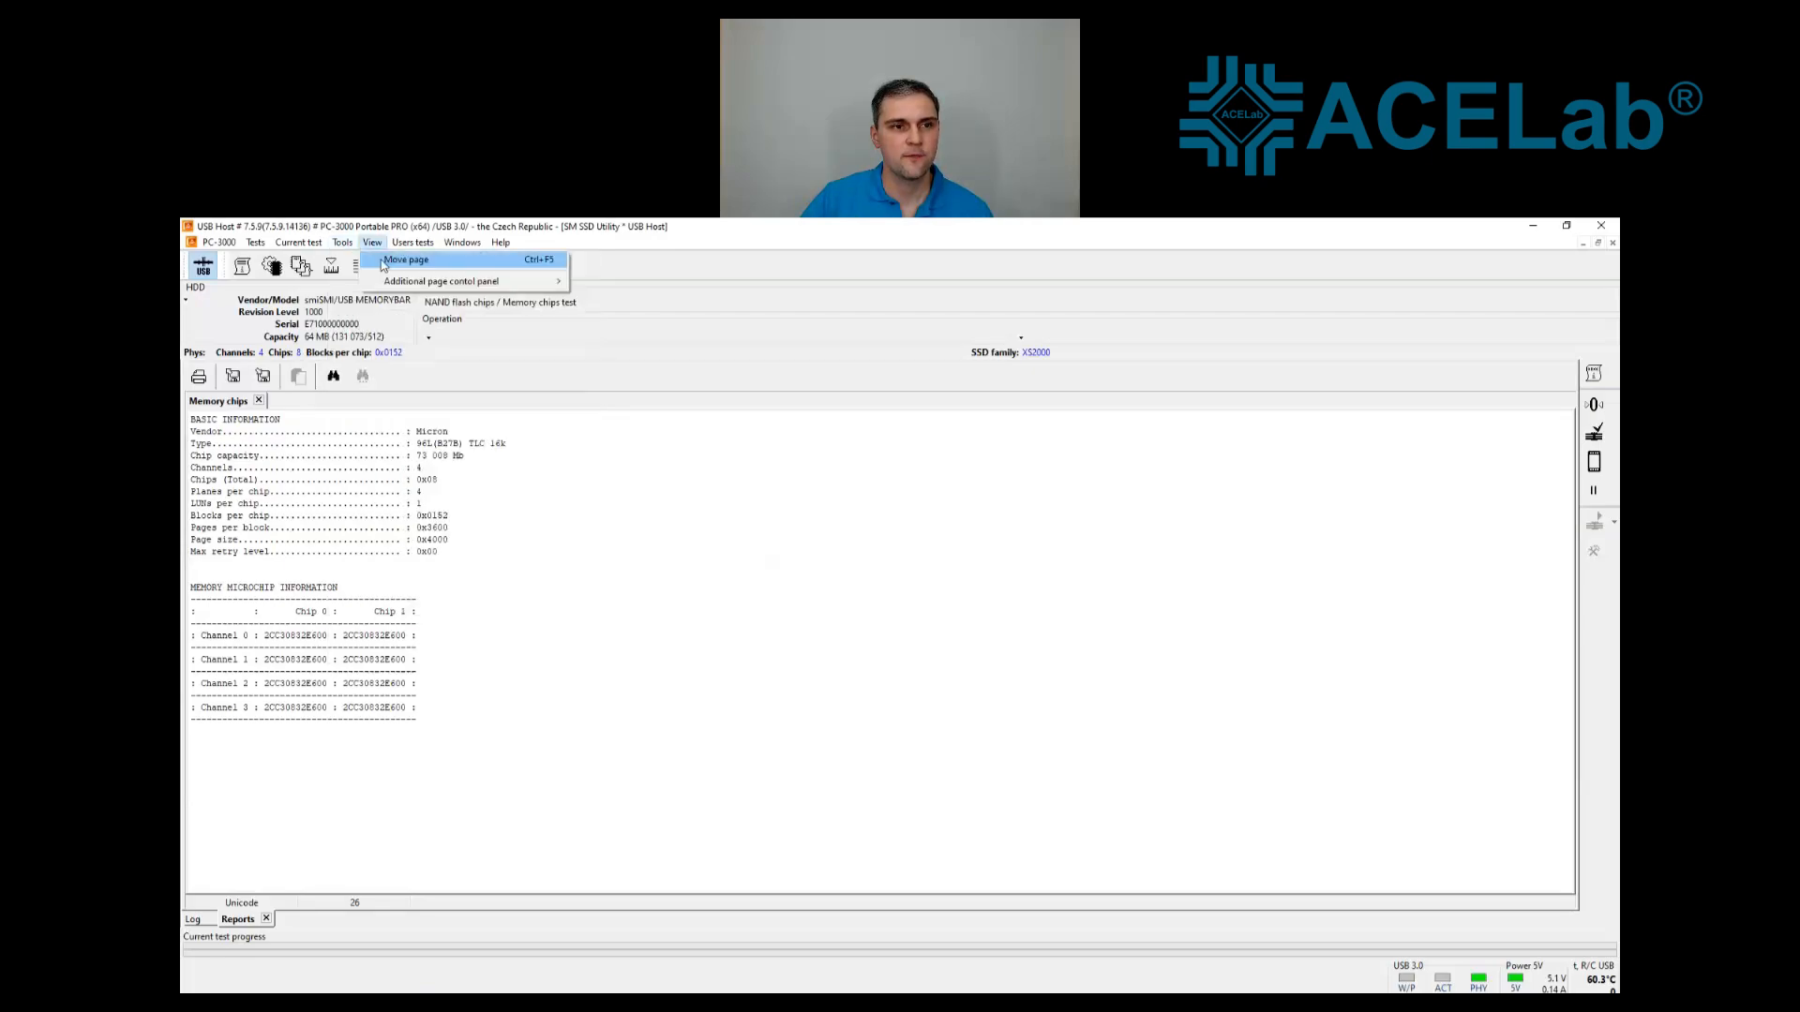
{"action": "mouse_move", "coordinate": [345, 245]}
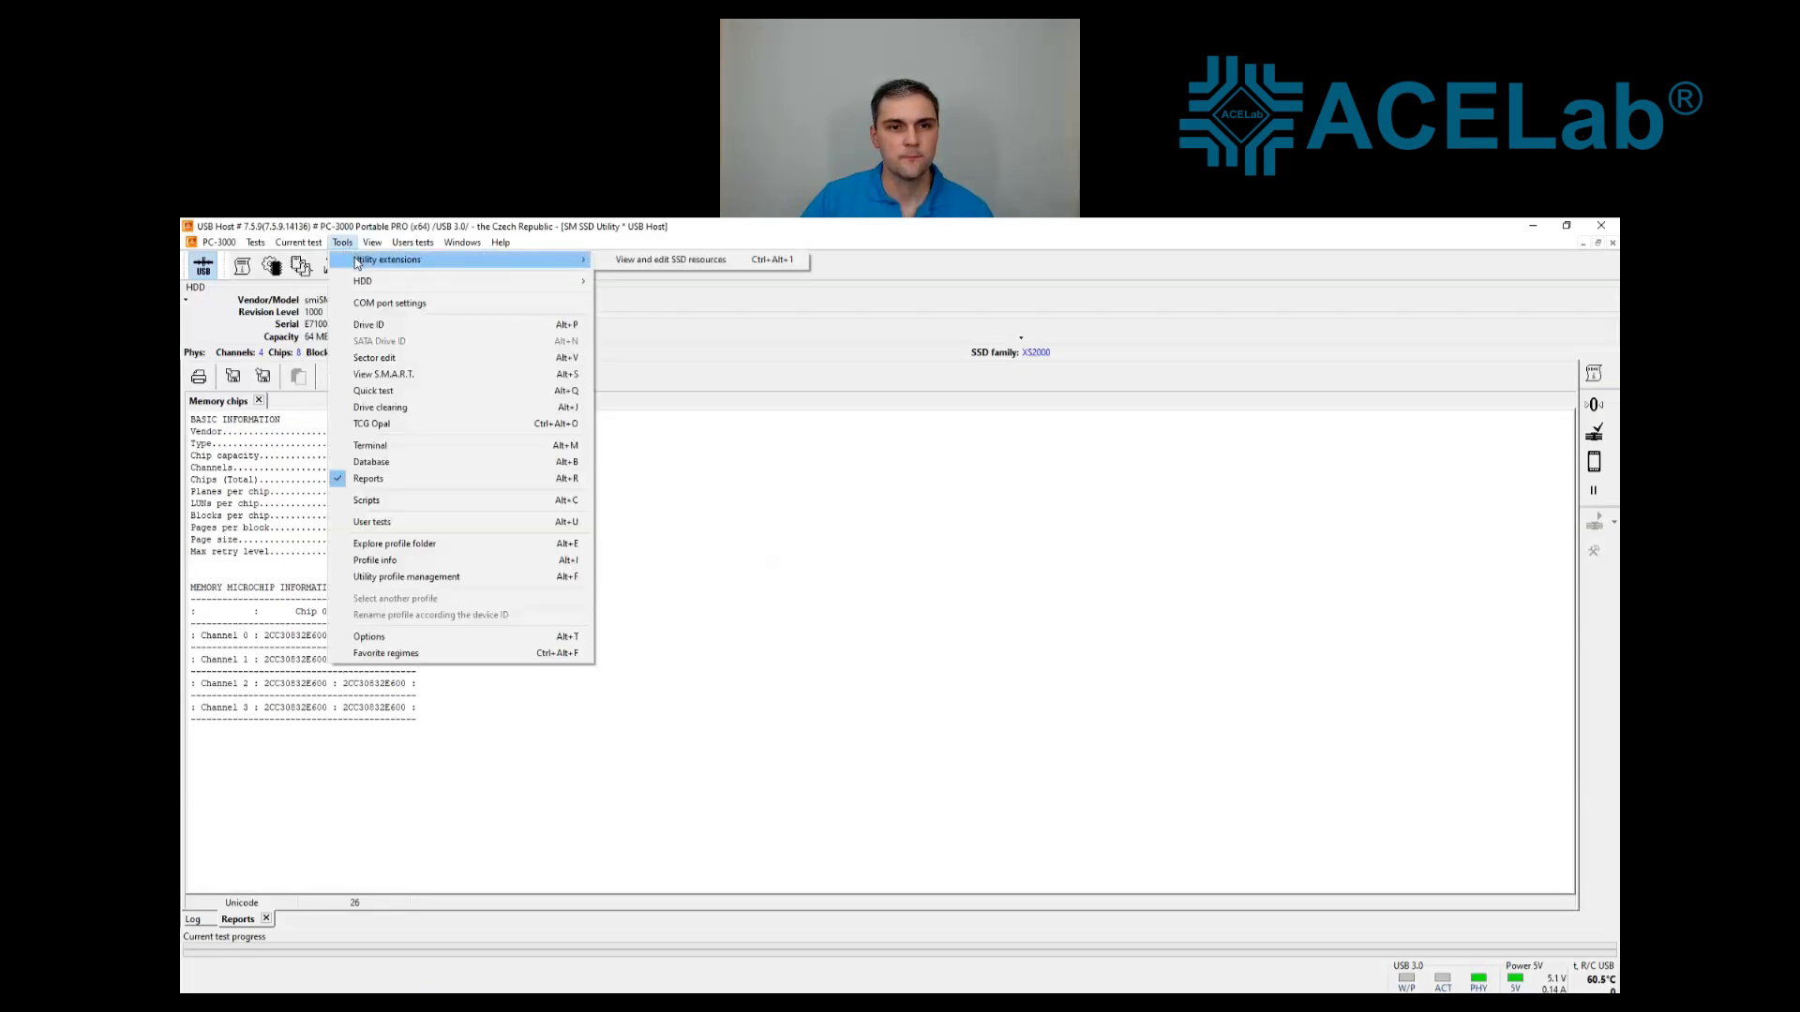
{"action": "left_click", "coordinate": [691, 262]}
{"action": "left_click", "coordinate": [1001, 458]}
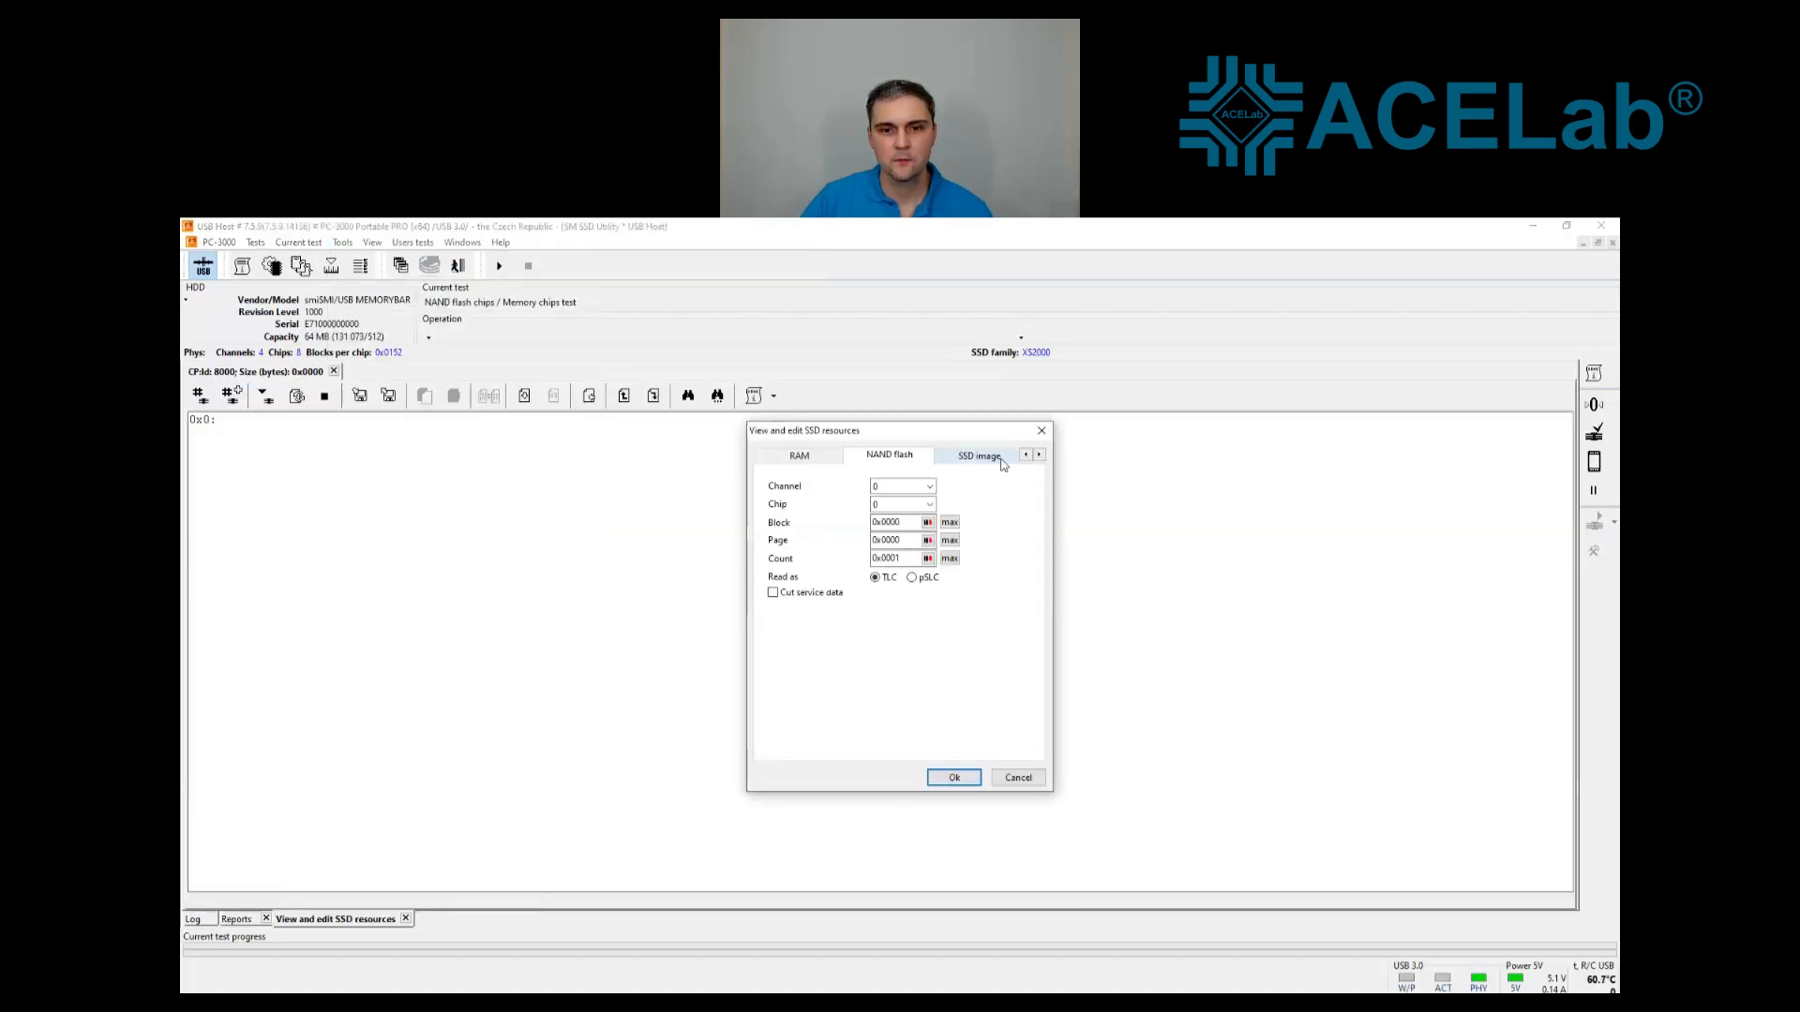
{"action": "left_click", "coordinate": [929, 485]}
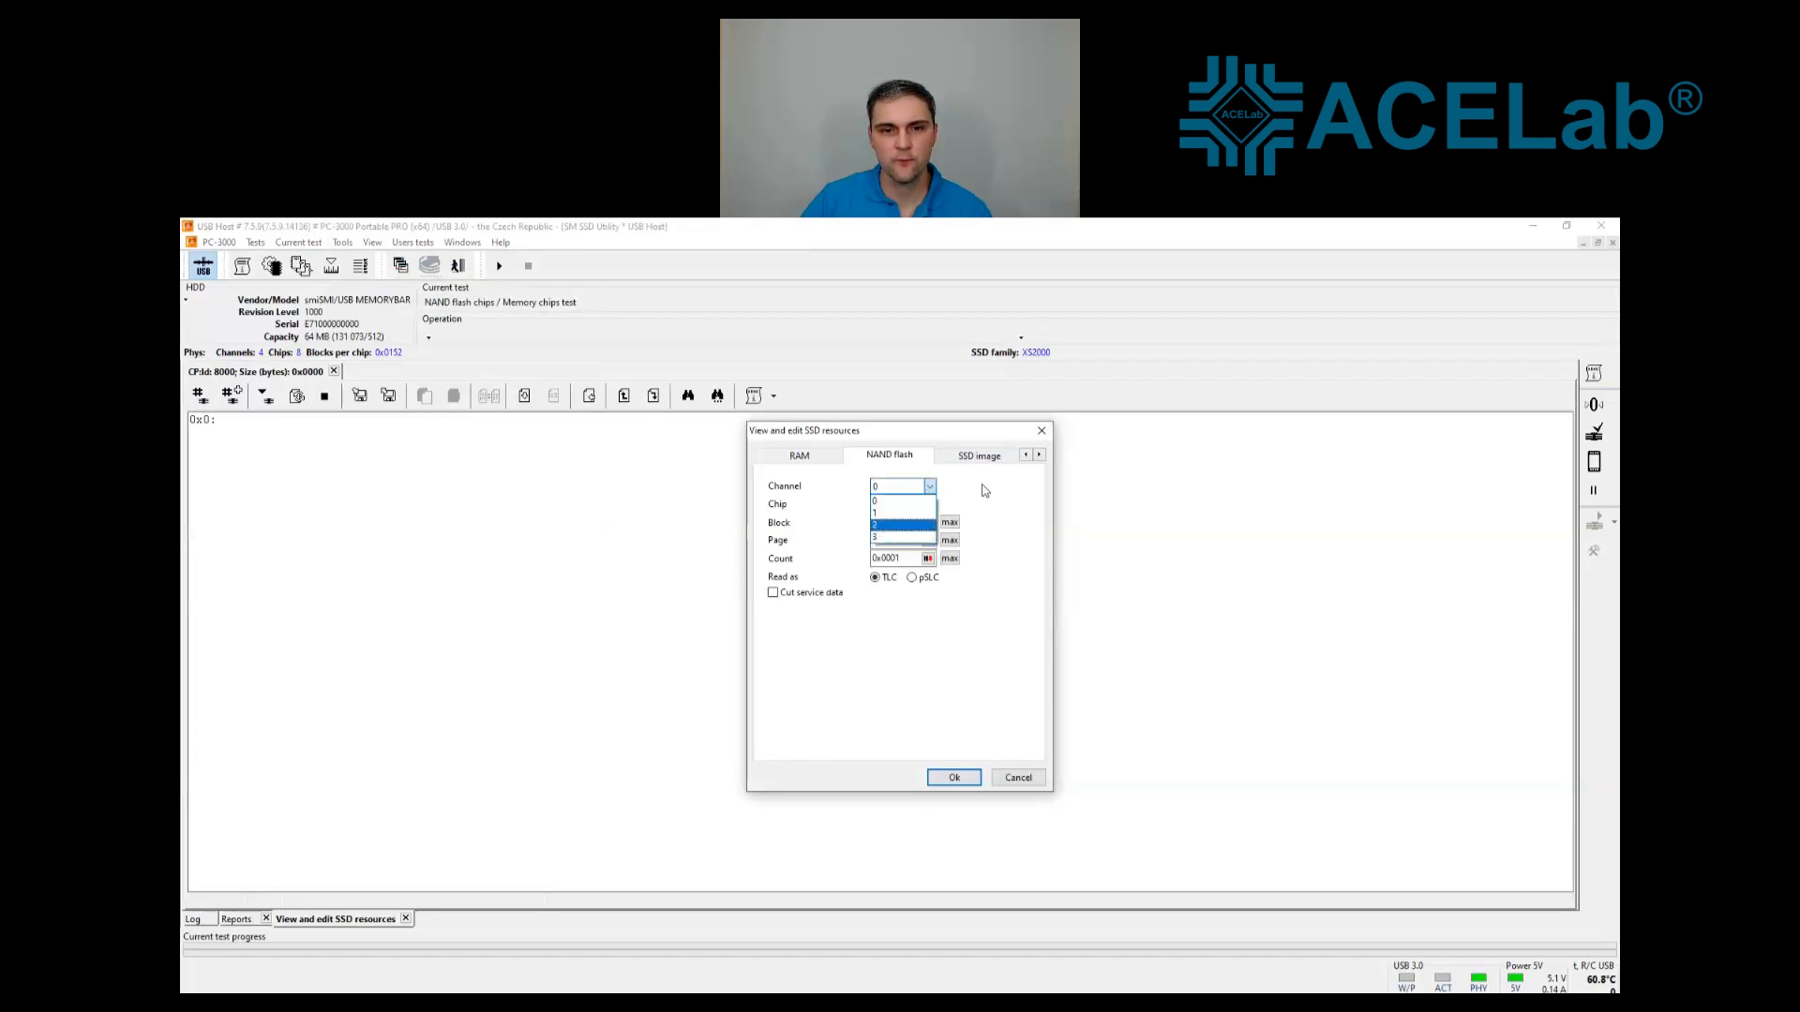
{"action": "left_click", "coordinate": [982, 486]}
{"action": "left_click", "coordinate": [929, 504]}
{"action": "left_click", "coordinate": [972, 493]}
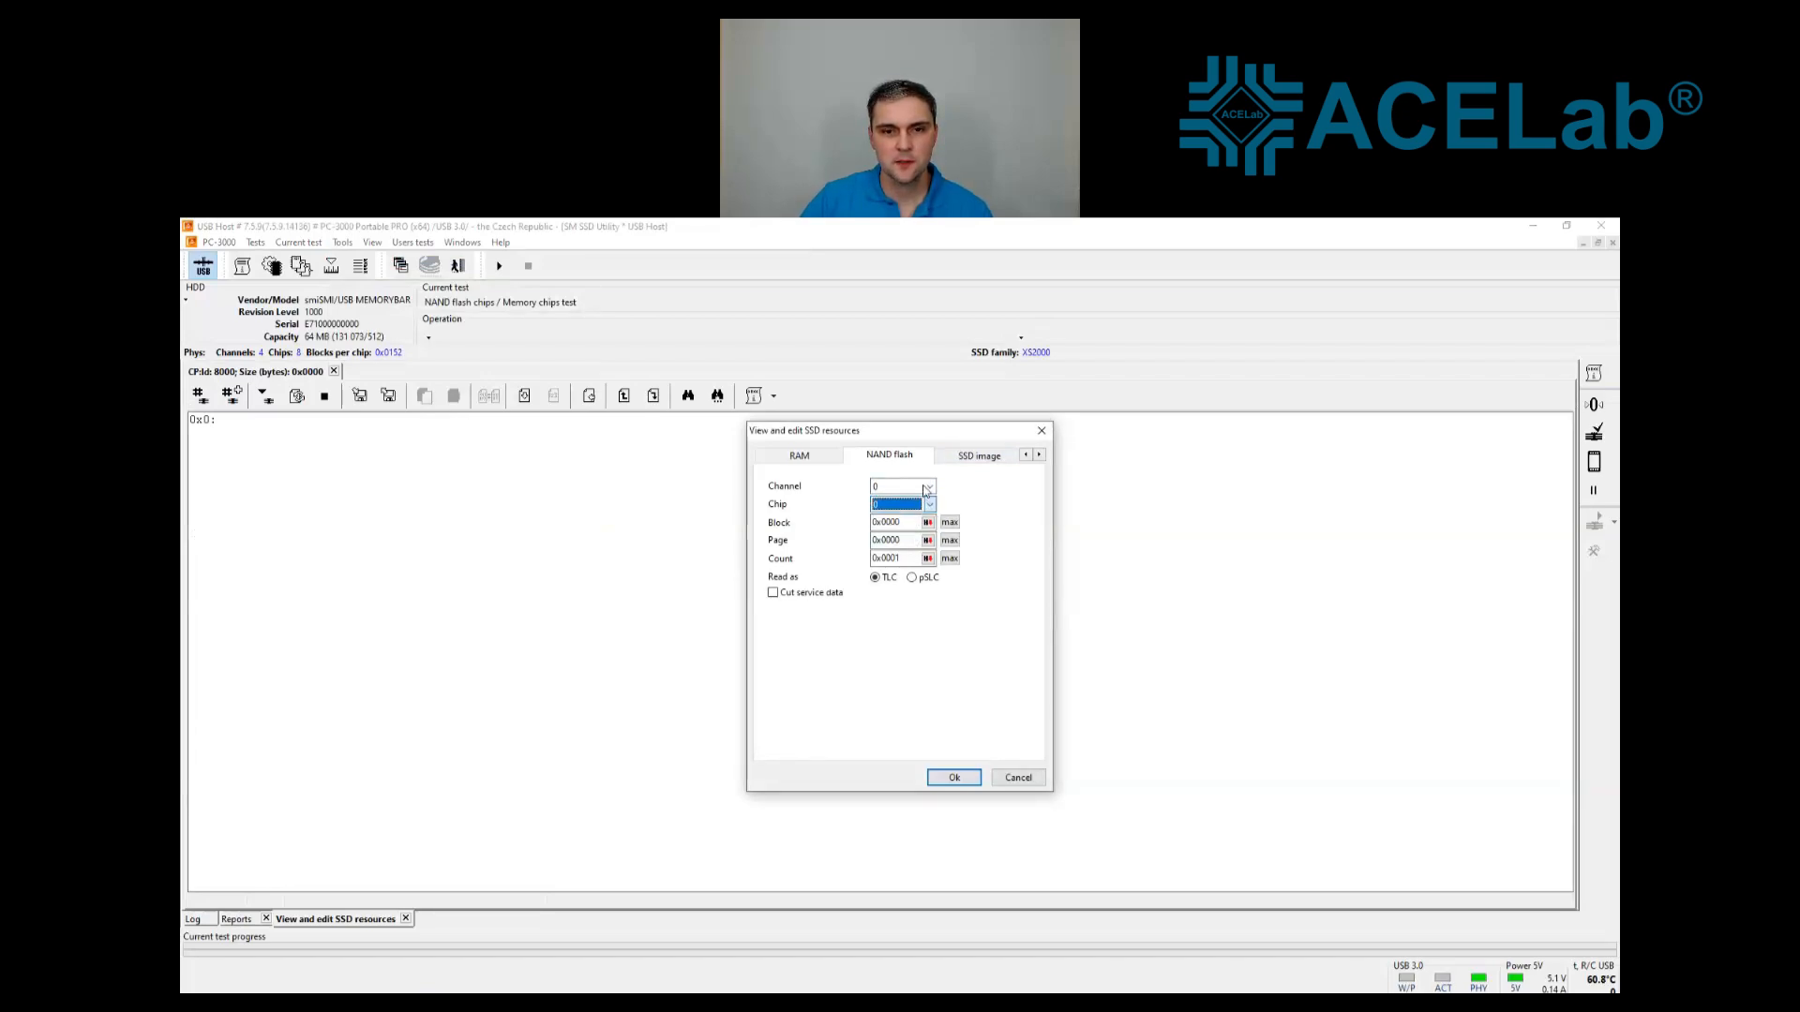
{"action": "left_click", "coordinate": [929, 486]}
{"action": "left_click", "coordinate": [895, 513]}
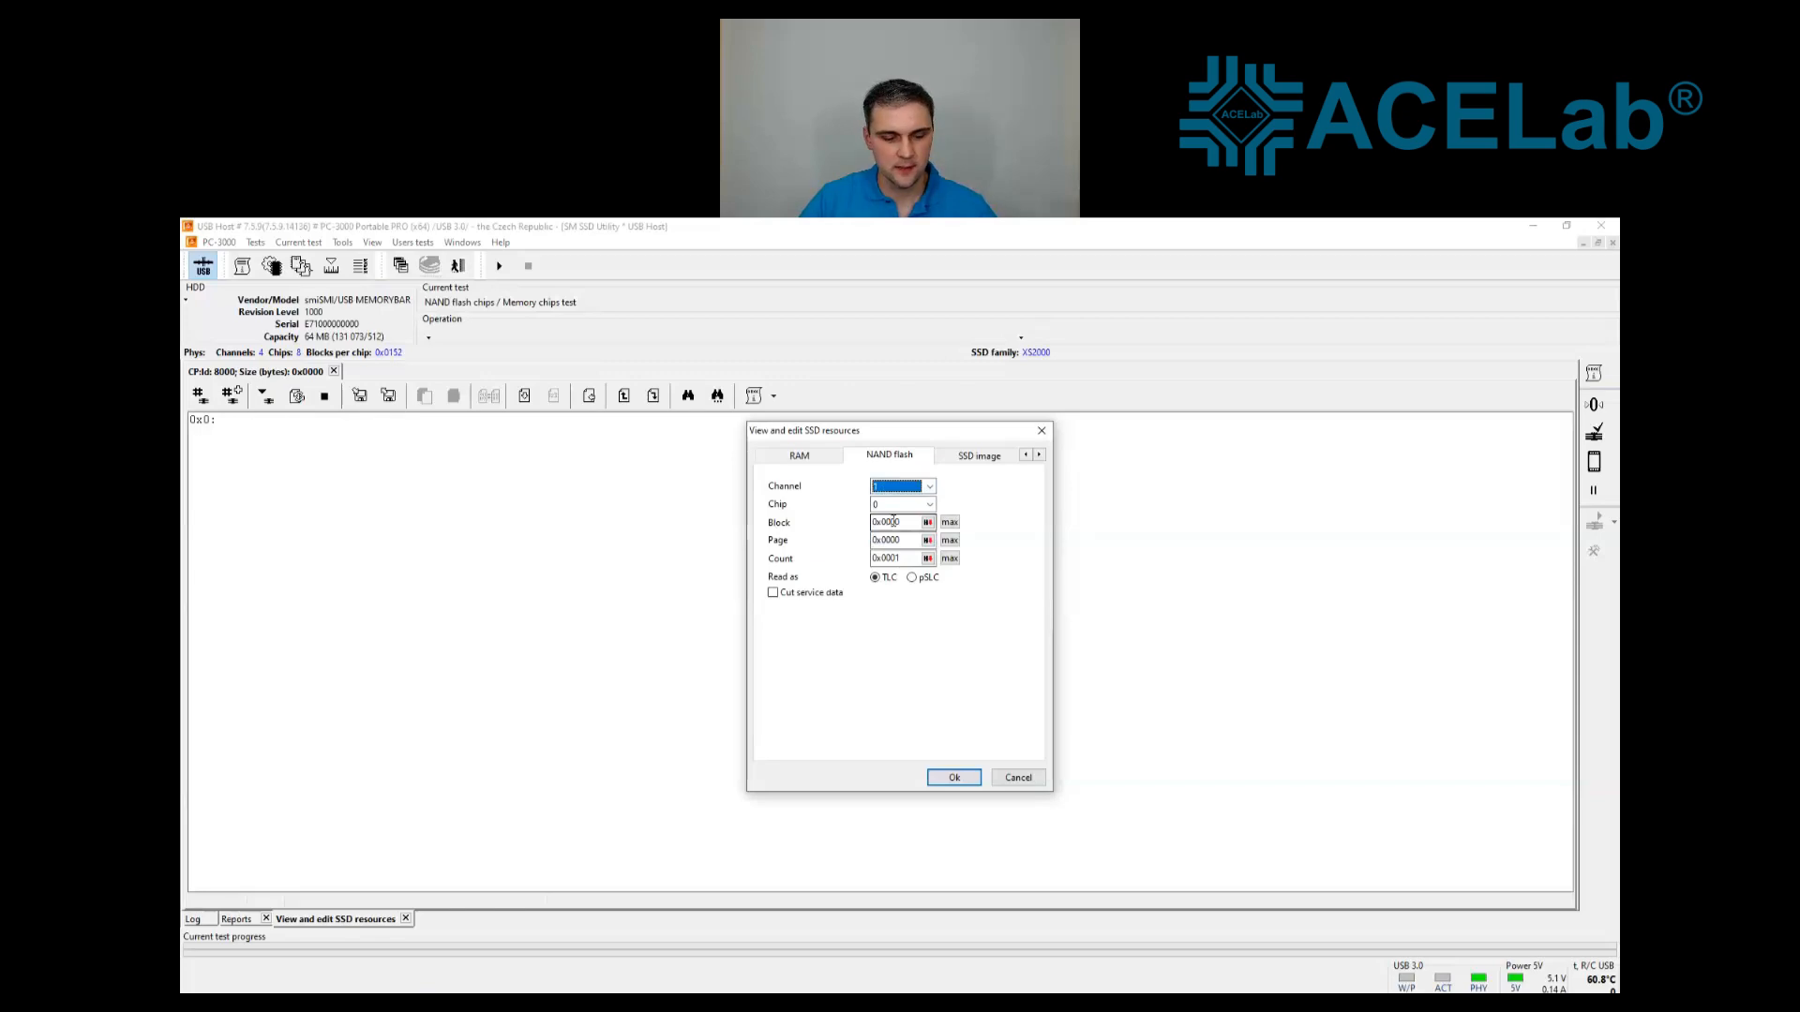
{"action": "left_click", "coordinate": [894, 522]}
{"action": "type", "text": "1"}
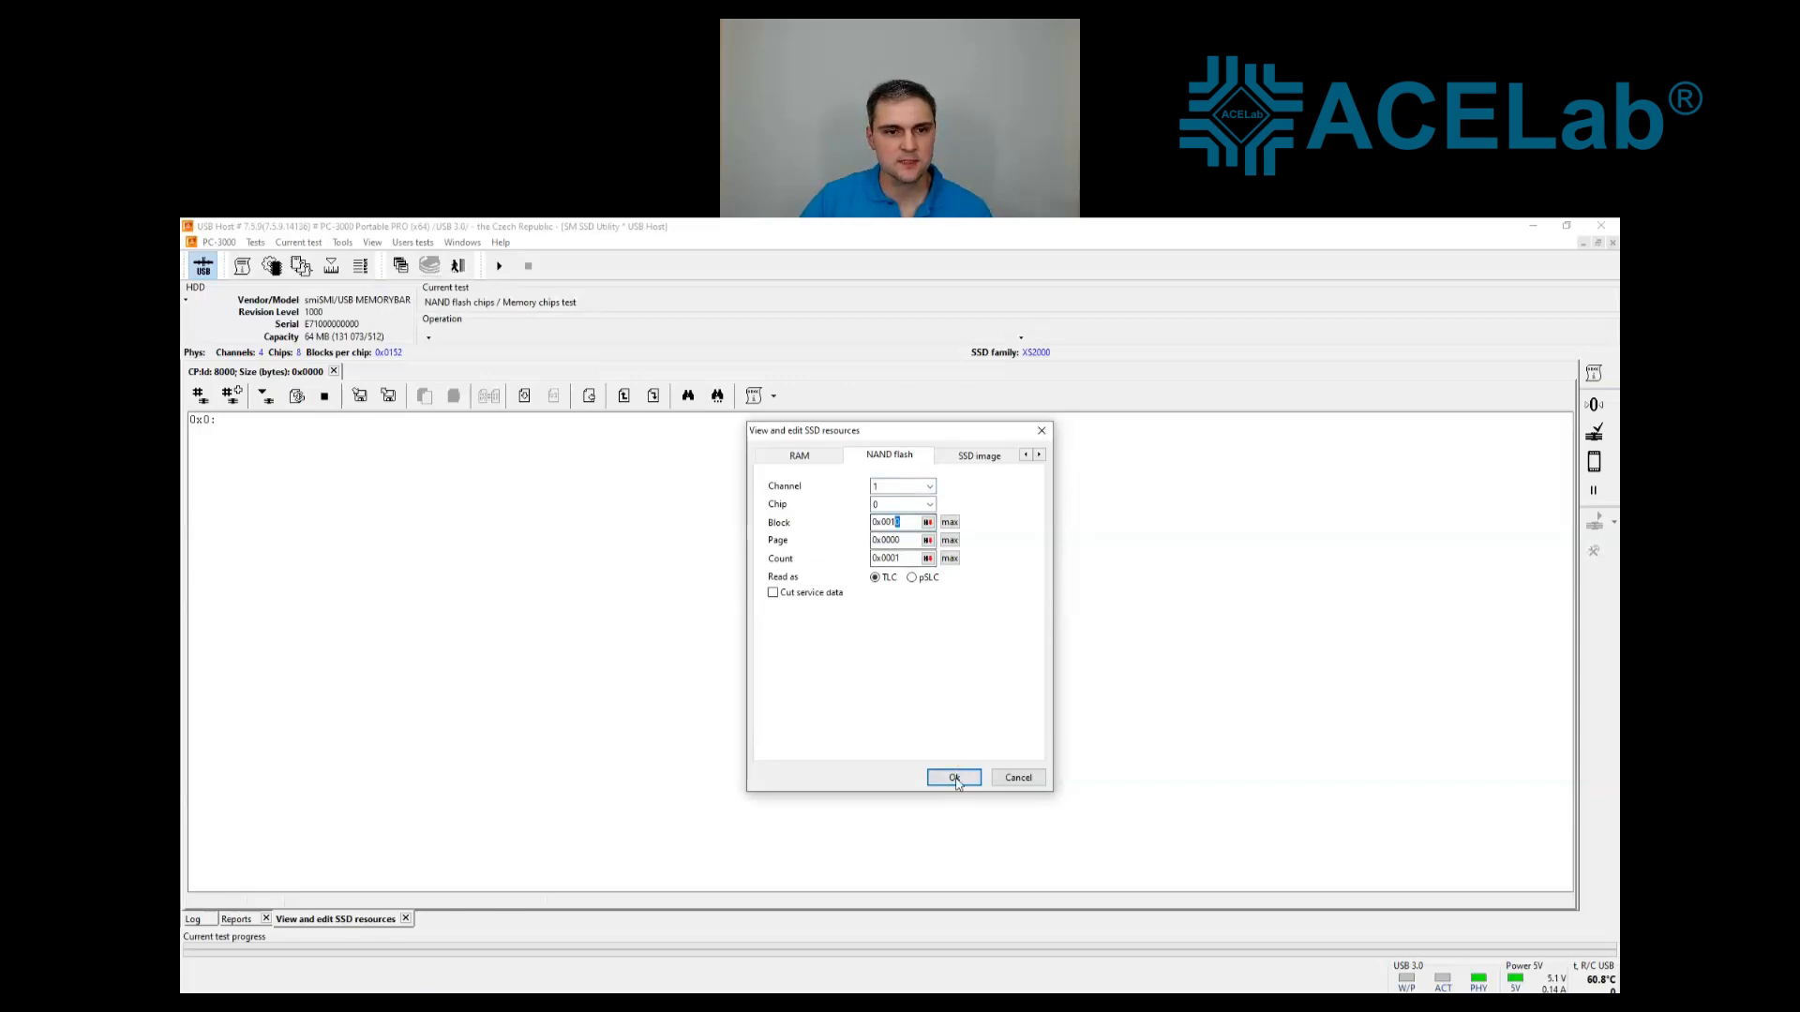
{"action": "left_click", "coordinate": [955, 778]}
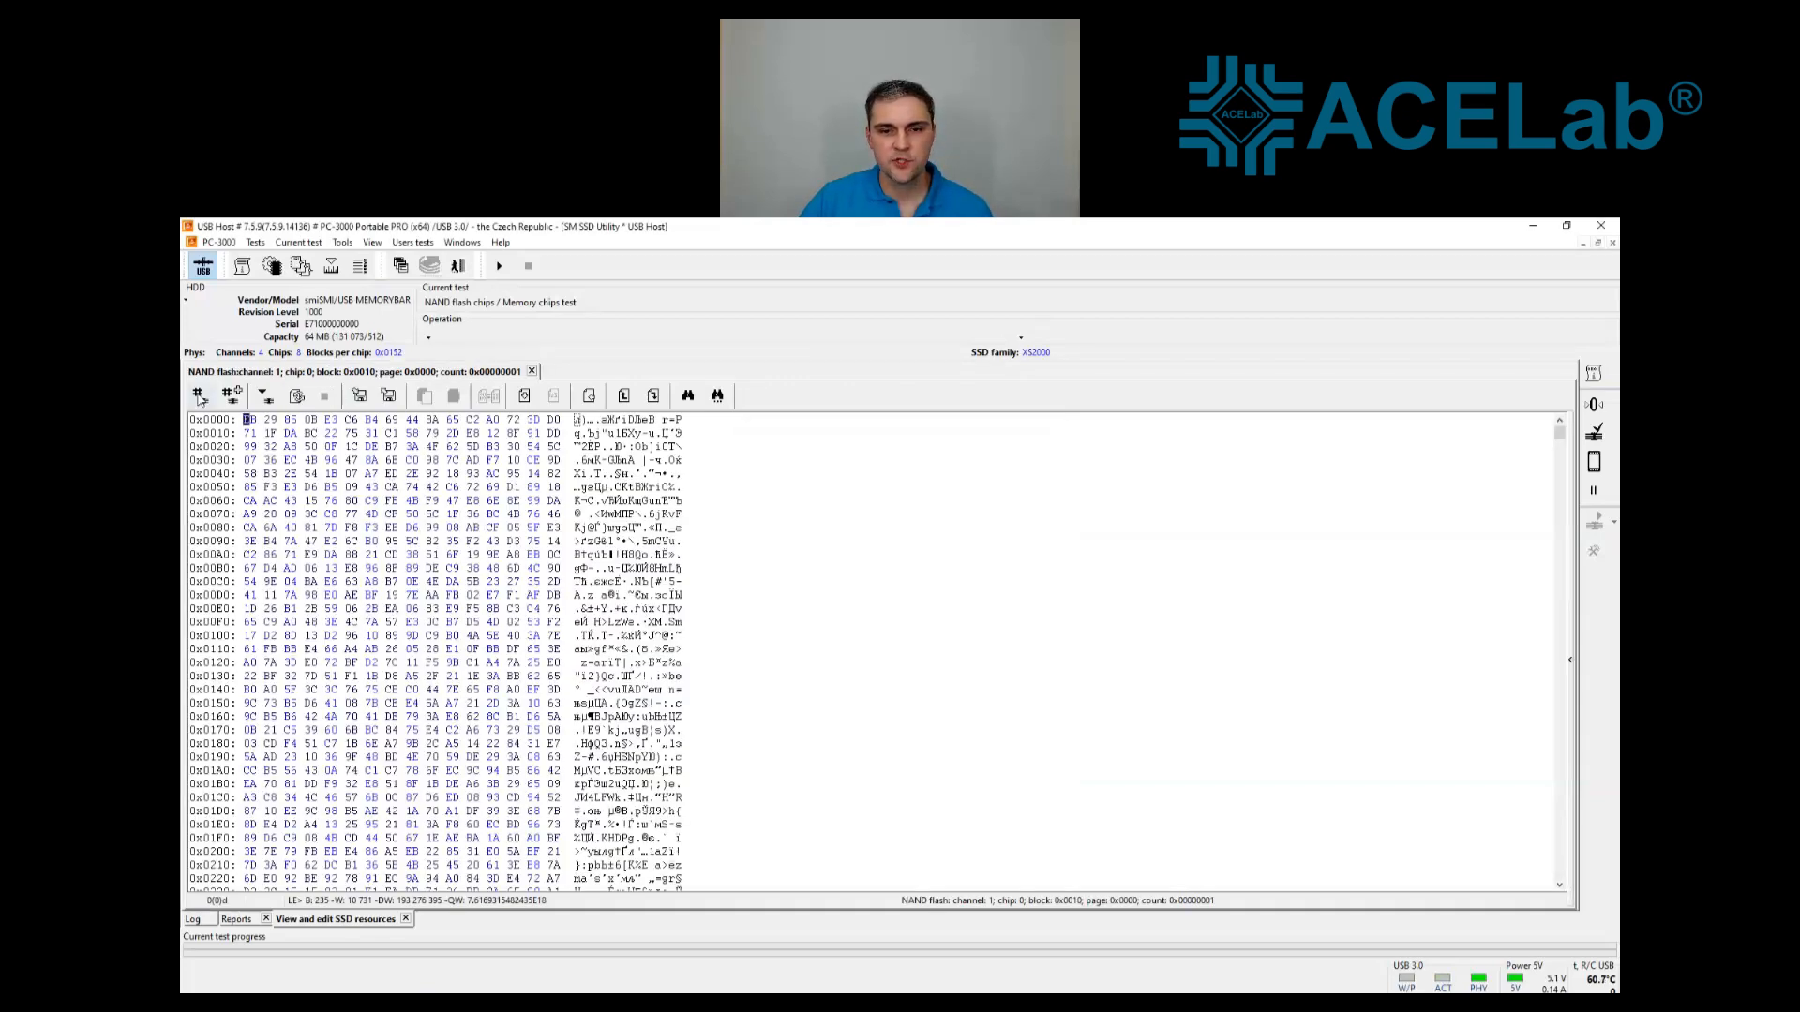
Read the same NAND flash block 0x0010 of chip 0 from channel 0
{"action": "left_click", "coordinate": [197, 395]}
{"action": "left_click", "coordinate": [929, 486]}
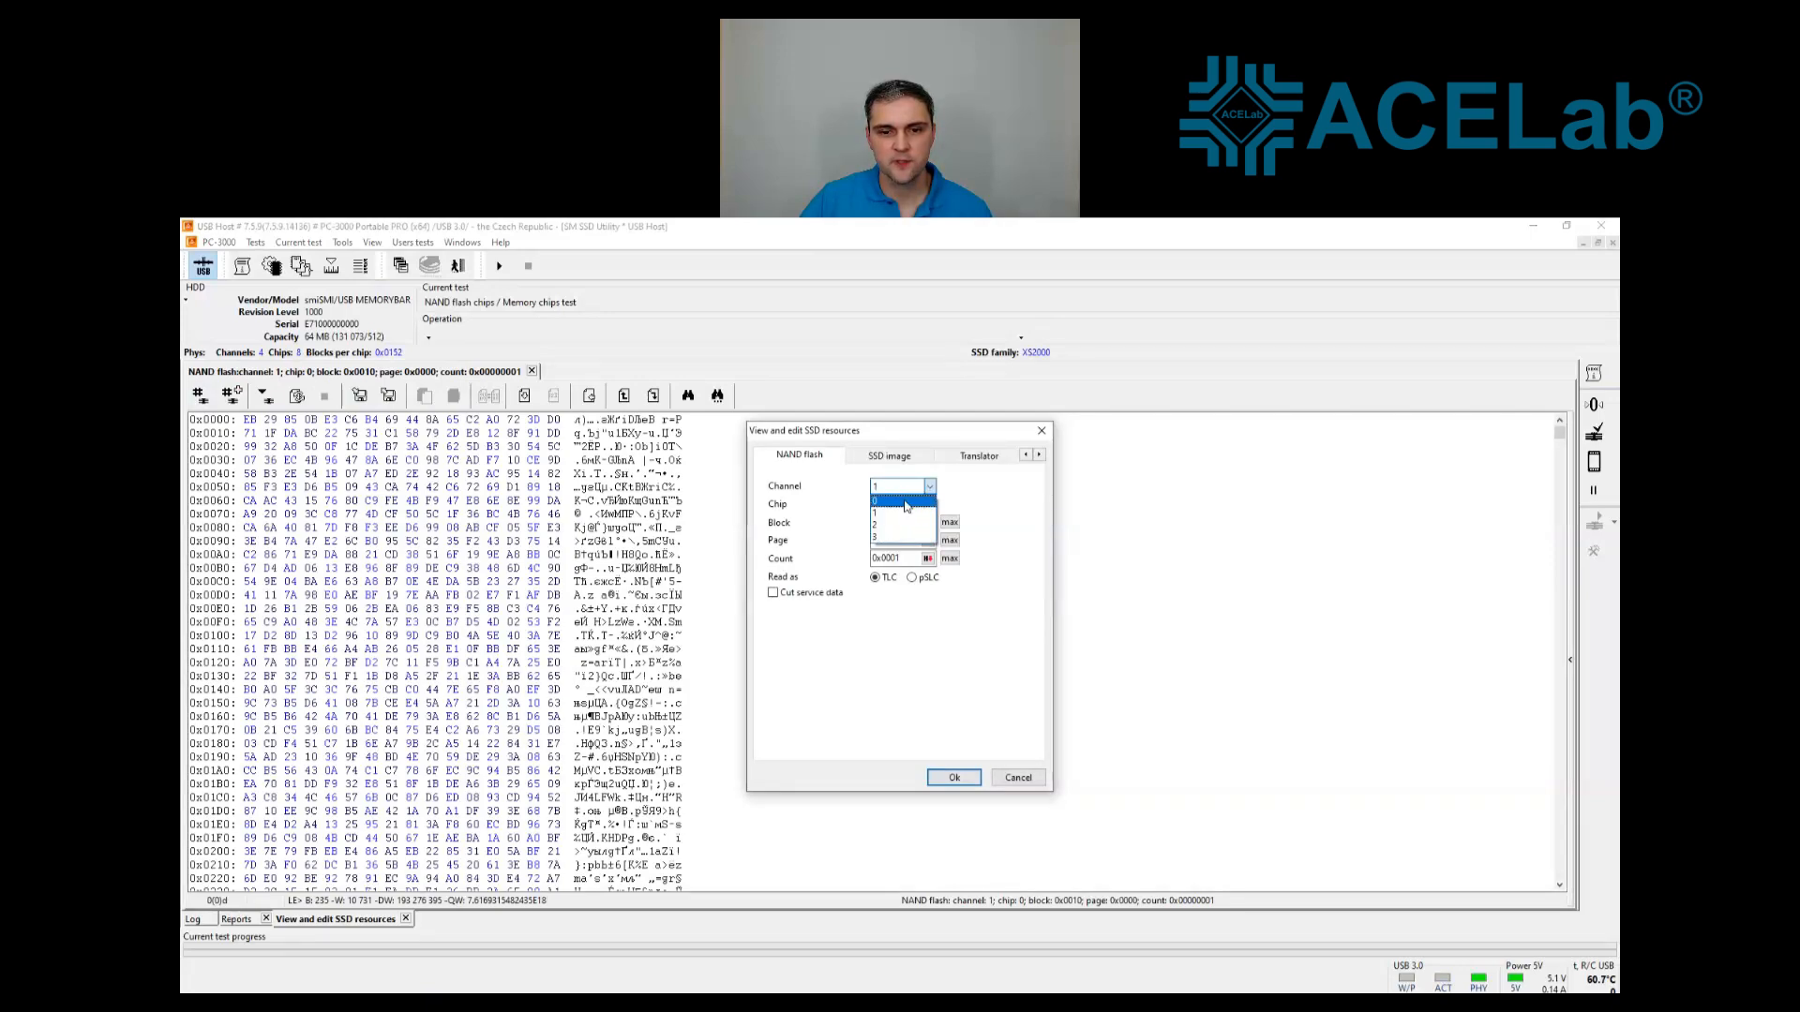
{"action": "left_click", "coordinate": [905, 502]}
{"action": "left_click", "coordinate": [954, 778]}
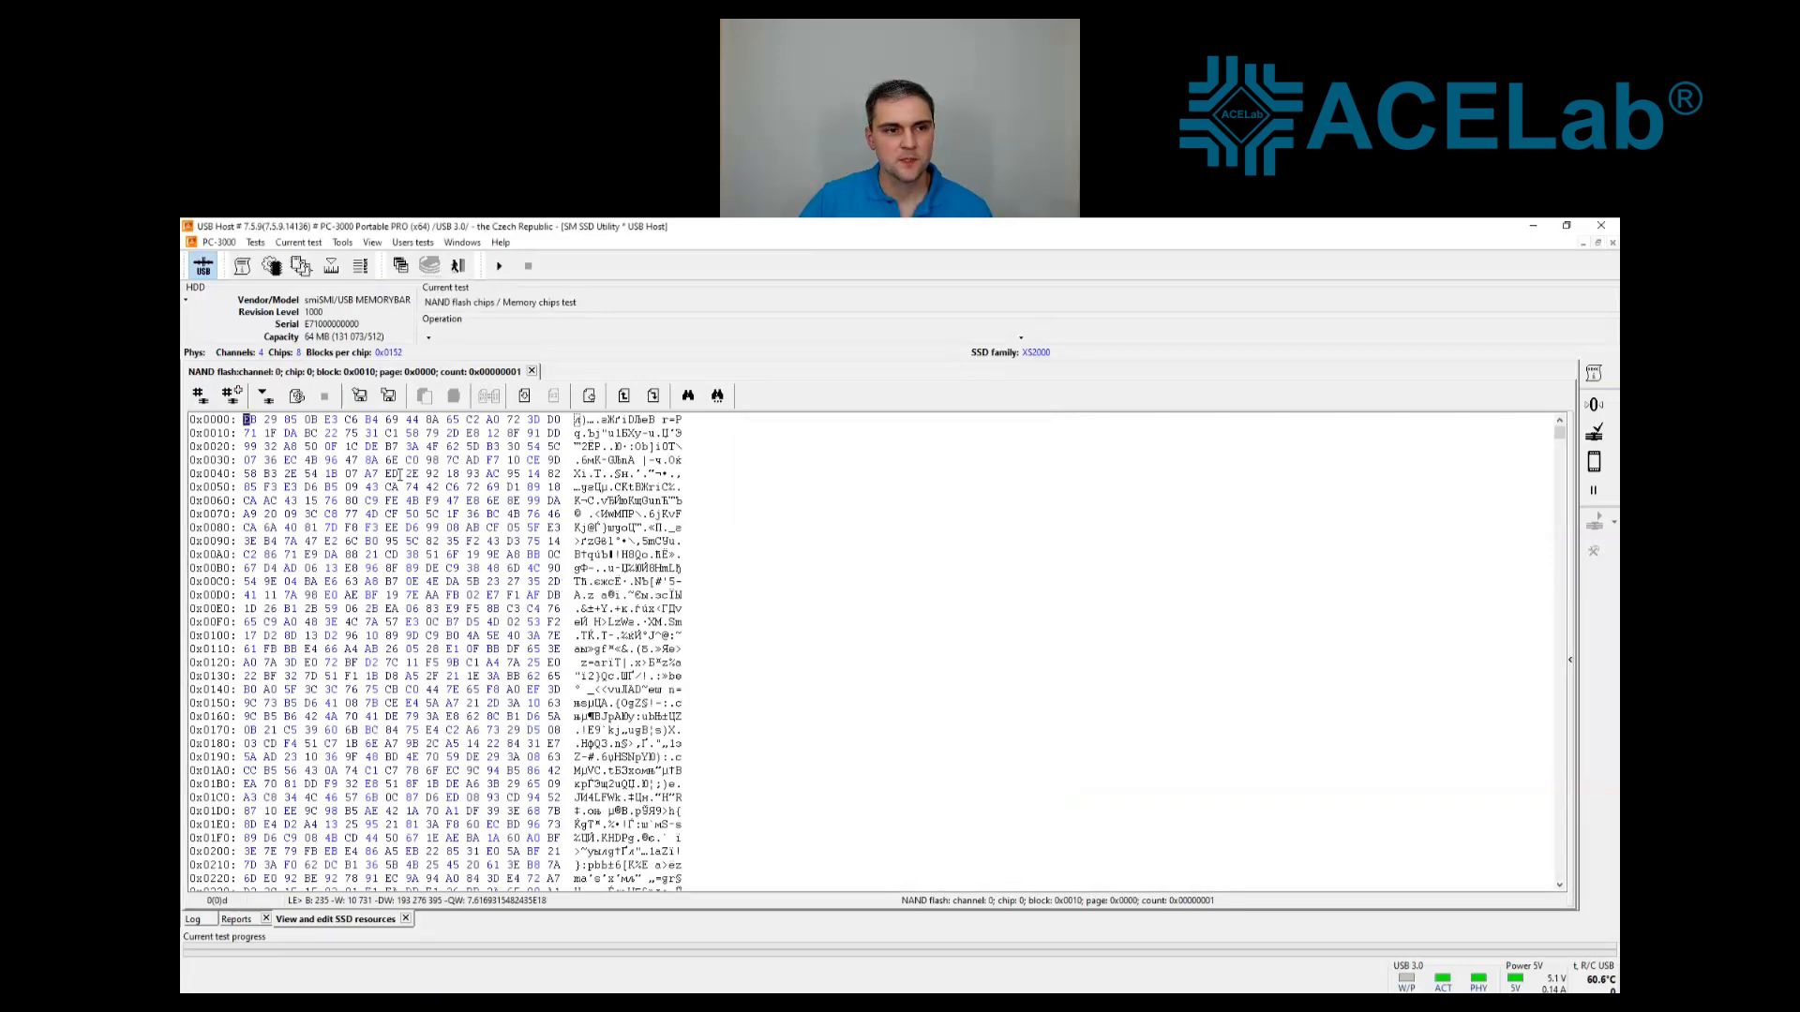
Read NAND flash block 0x0110 on channel 0, chip 0, and examine its hex contents
{"action": "left_click", "coordinate": [198, 394]}
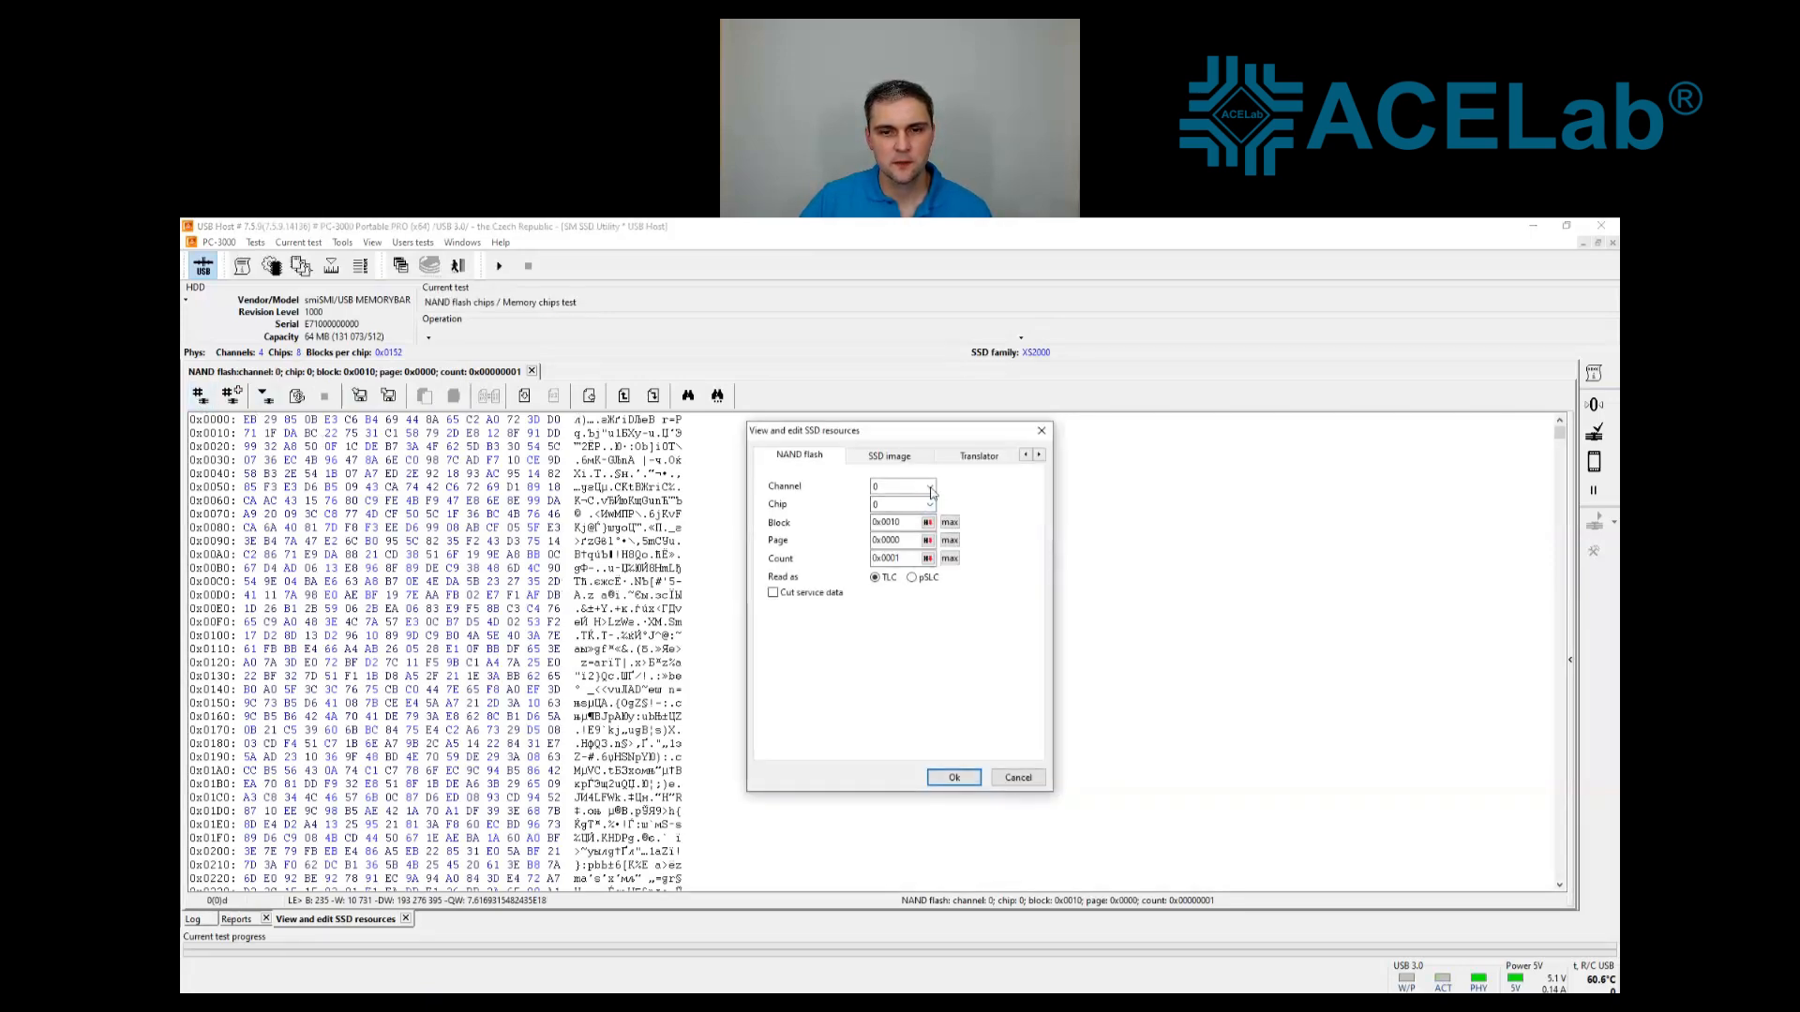
{"action": "left_click", "coordinate": [886, 523]}
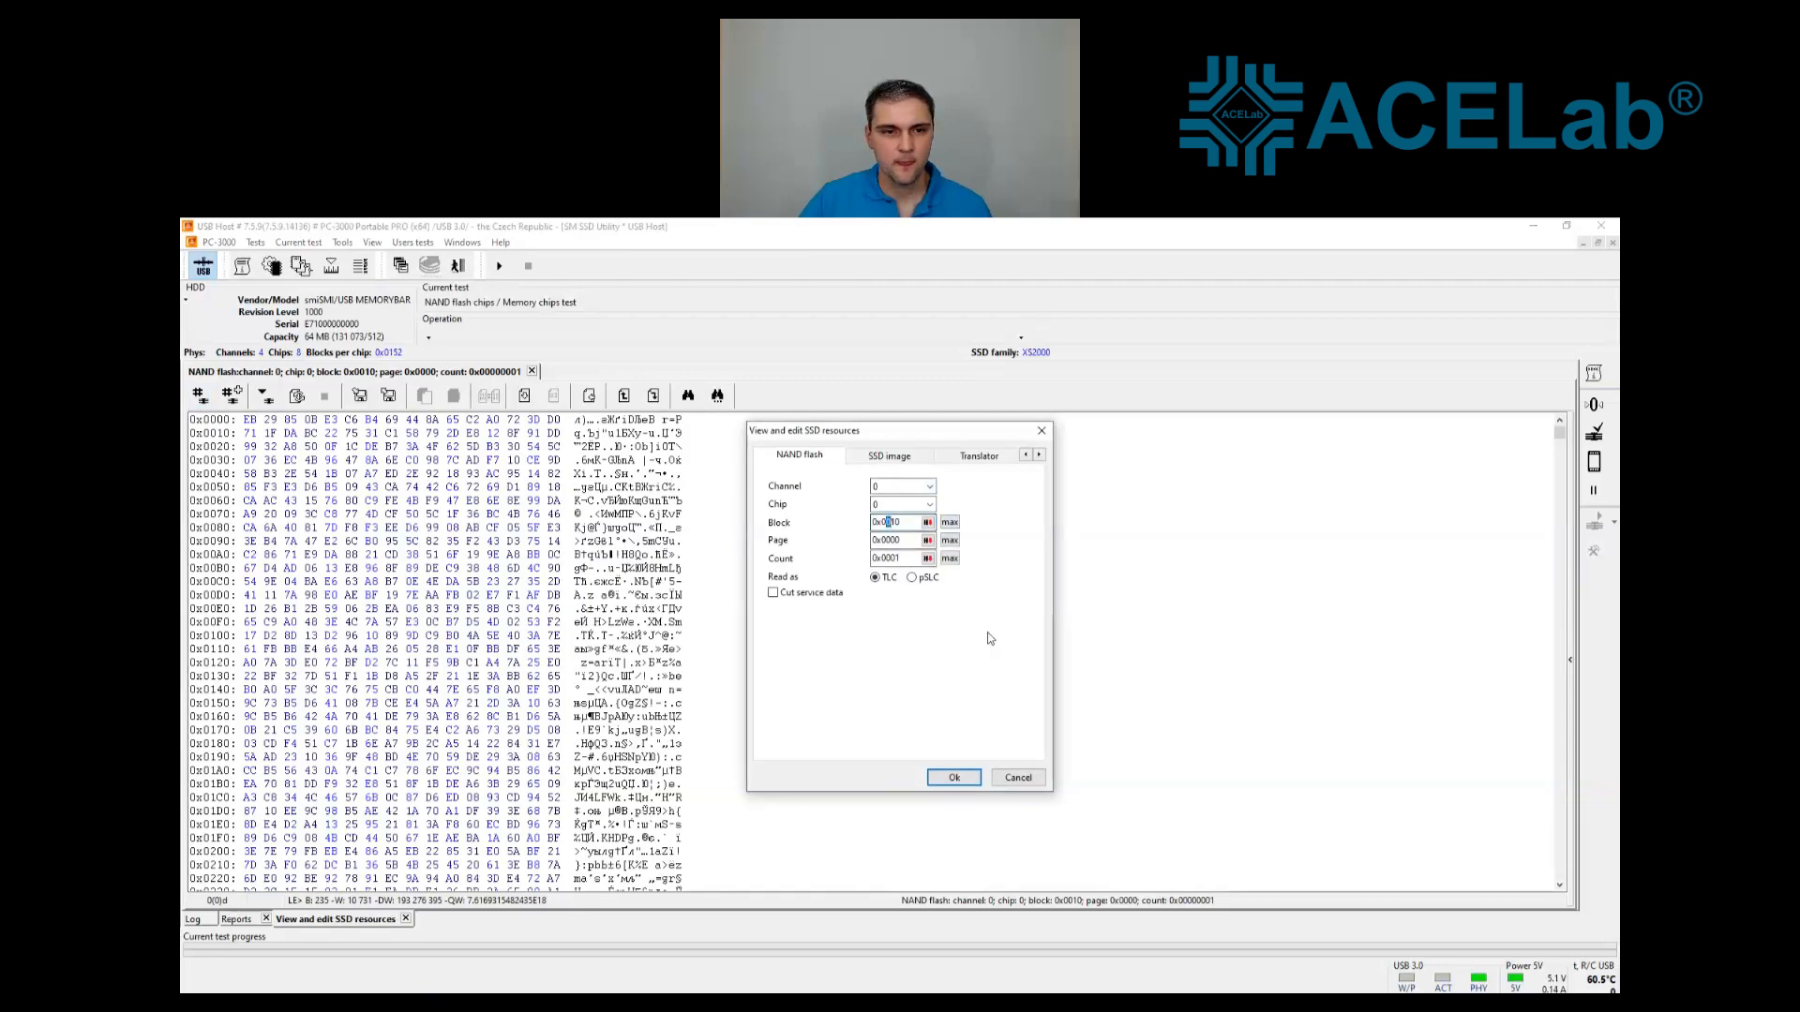
{"action": "type", "text": "1"}
{"action": "left_click", "coordinate": [955, 780]}
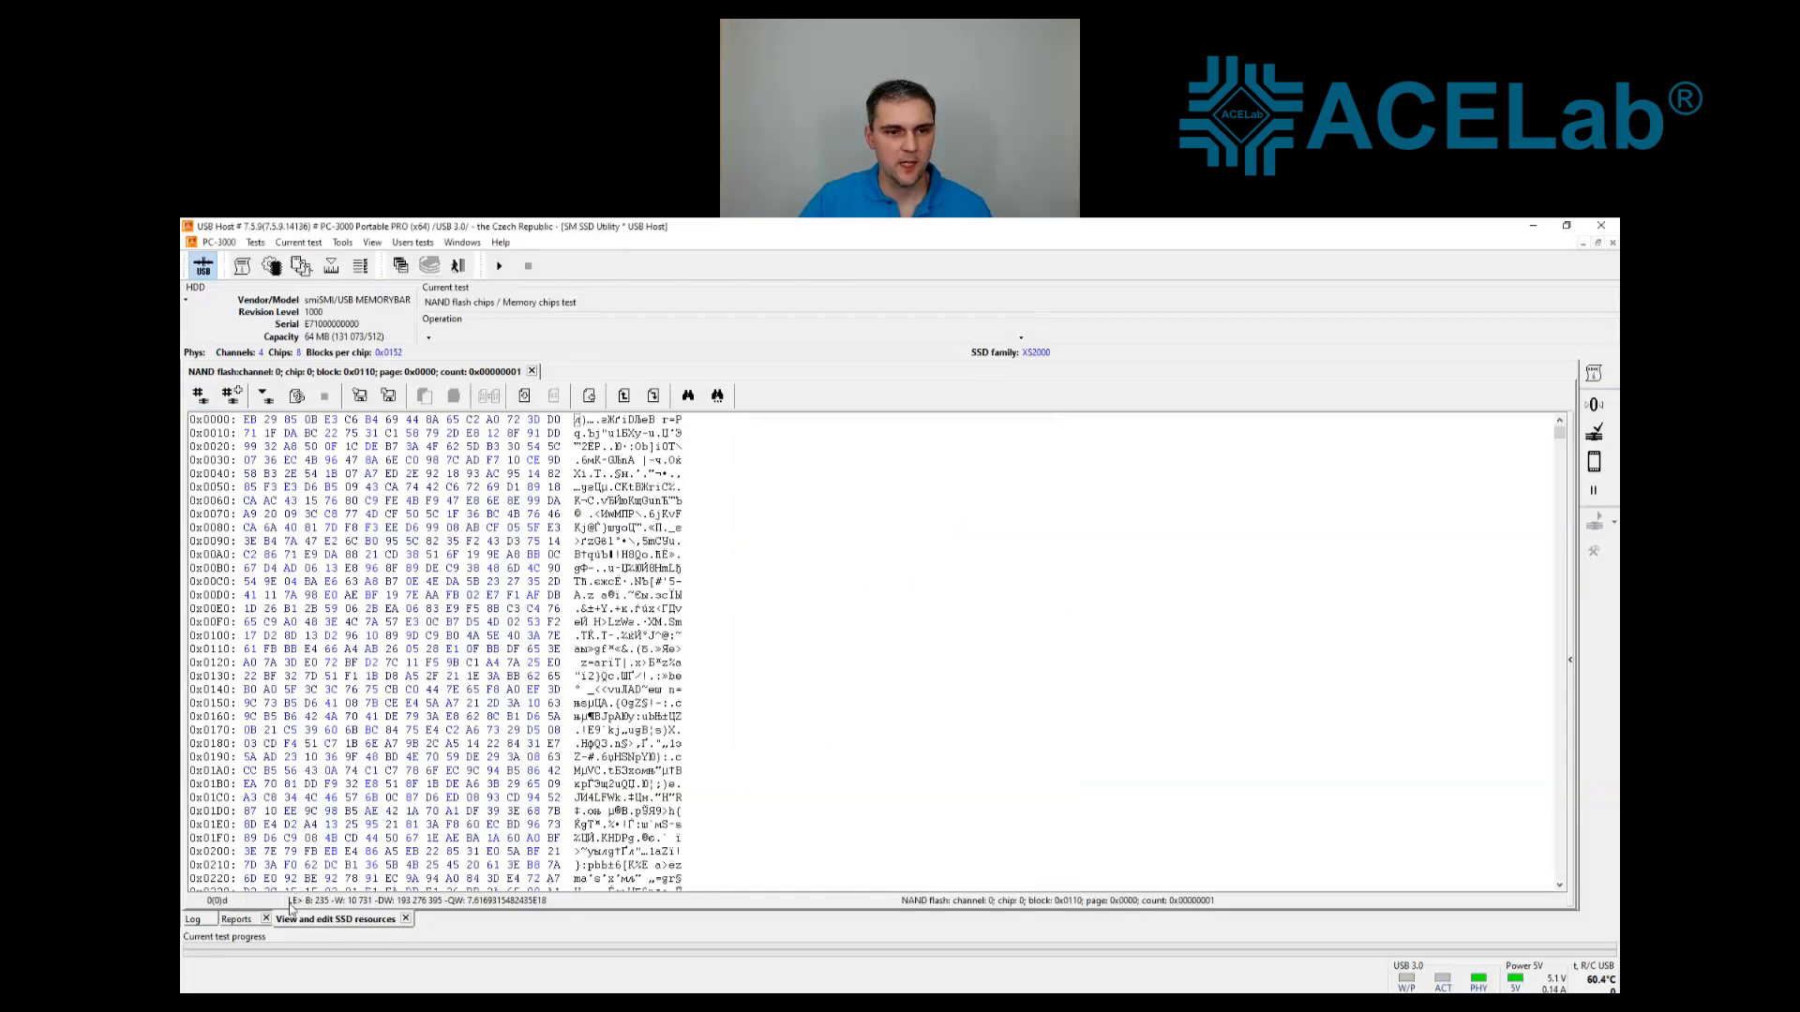
{"action": "left_click", "coordinate": [334, 541]}
{"action": "scroll", "coordinate": [334, 541], "scroll_direction": "down", "scroll_amount": 20}
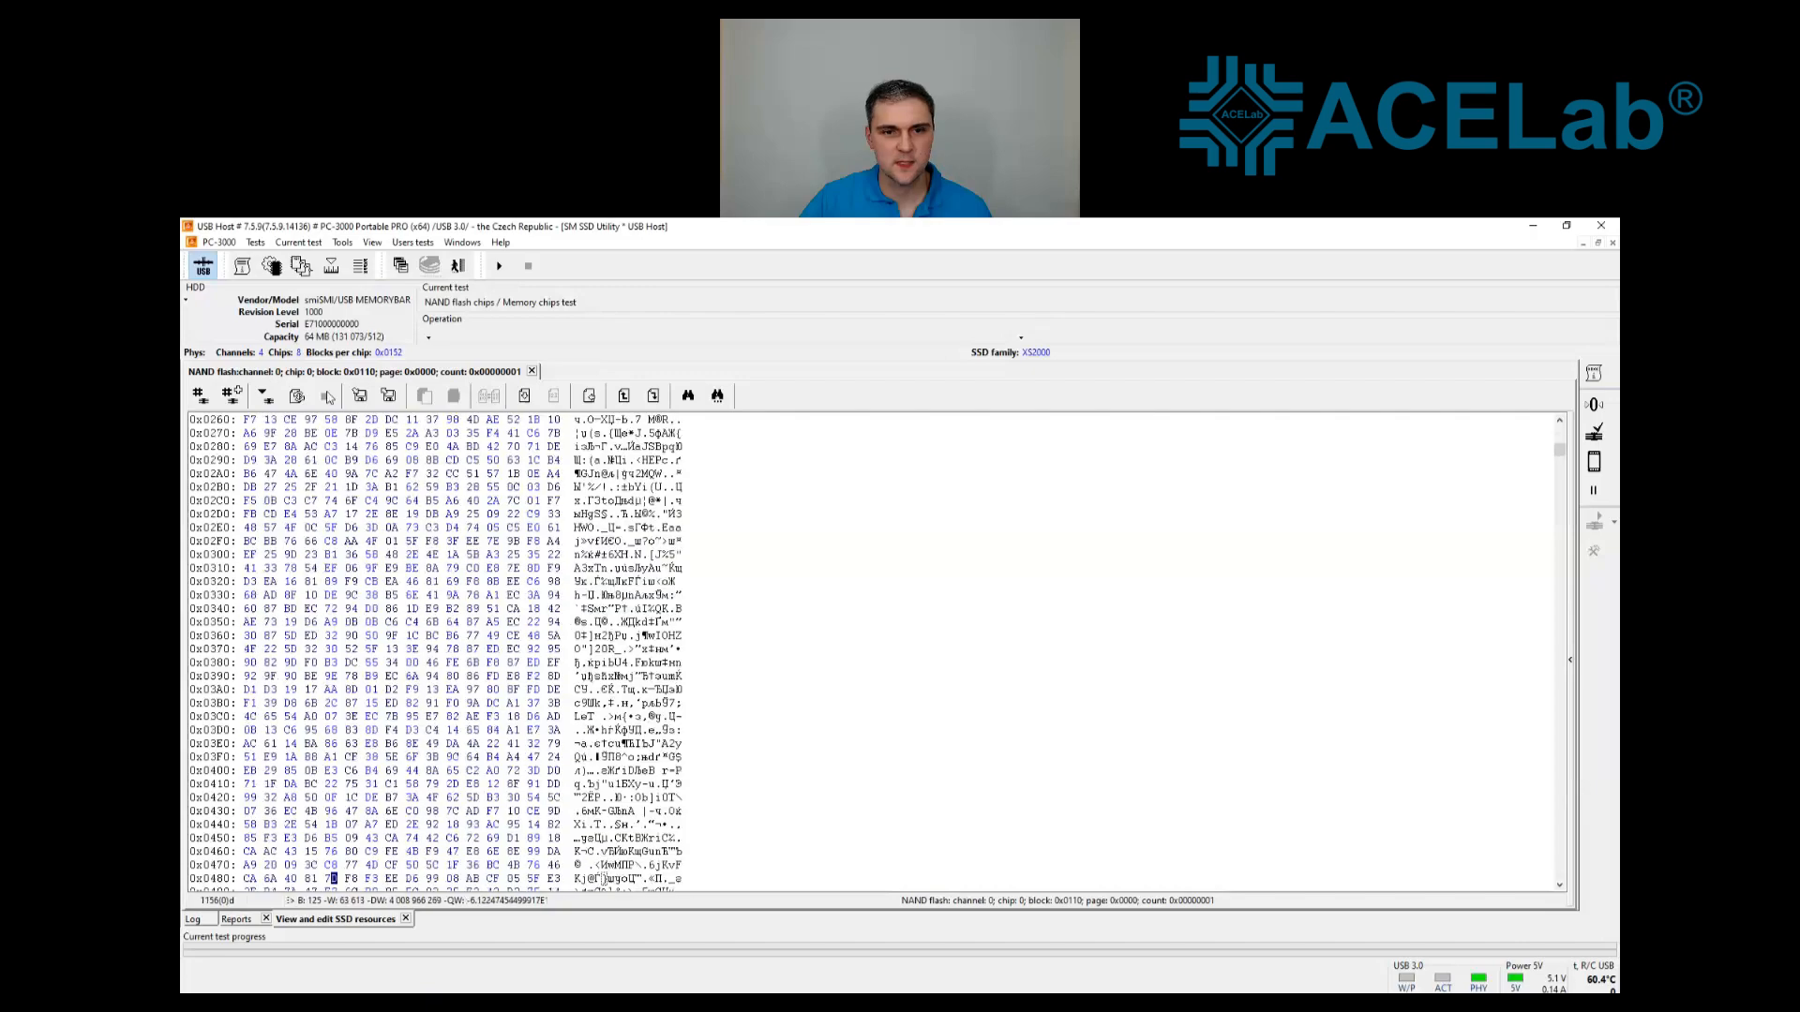
Read NAND flash block 0x0110 from channel 2, chip 1
{"action": "left_click", "coordinate": [200, 394]}
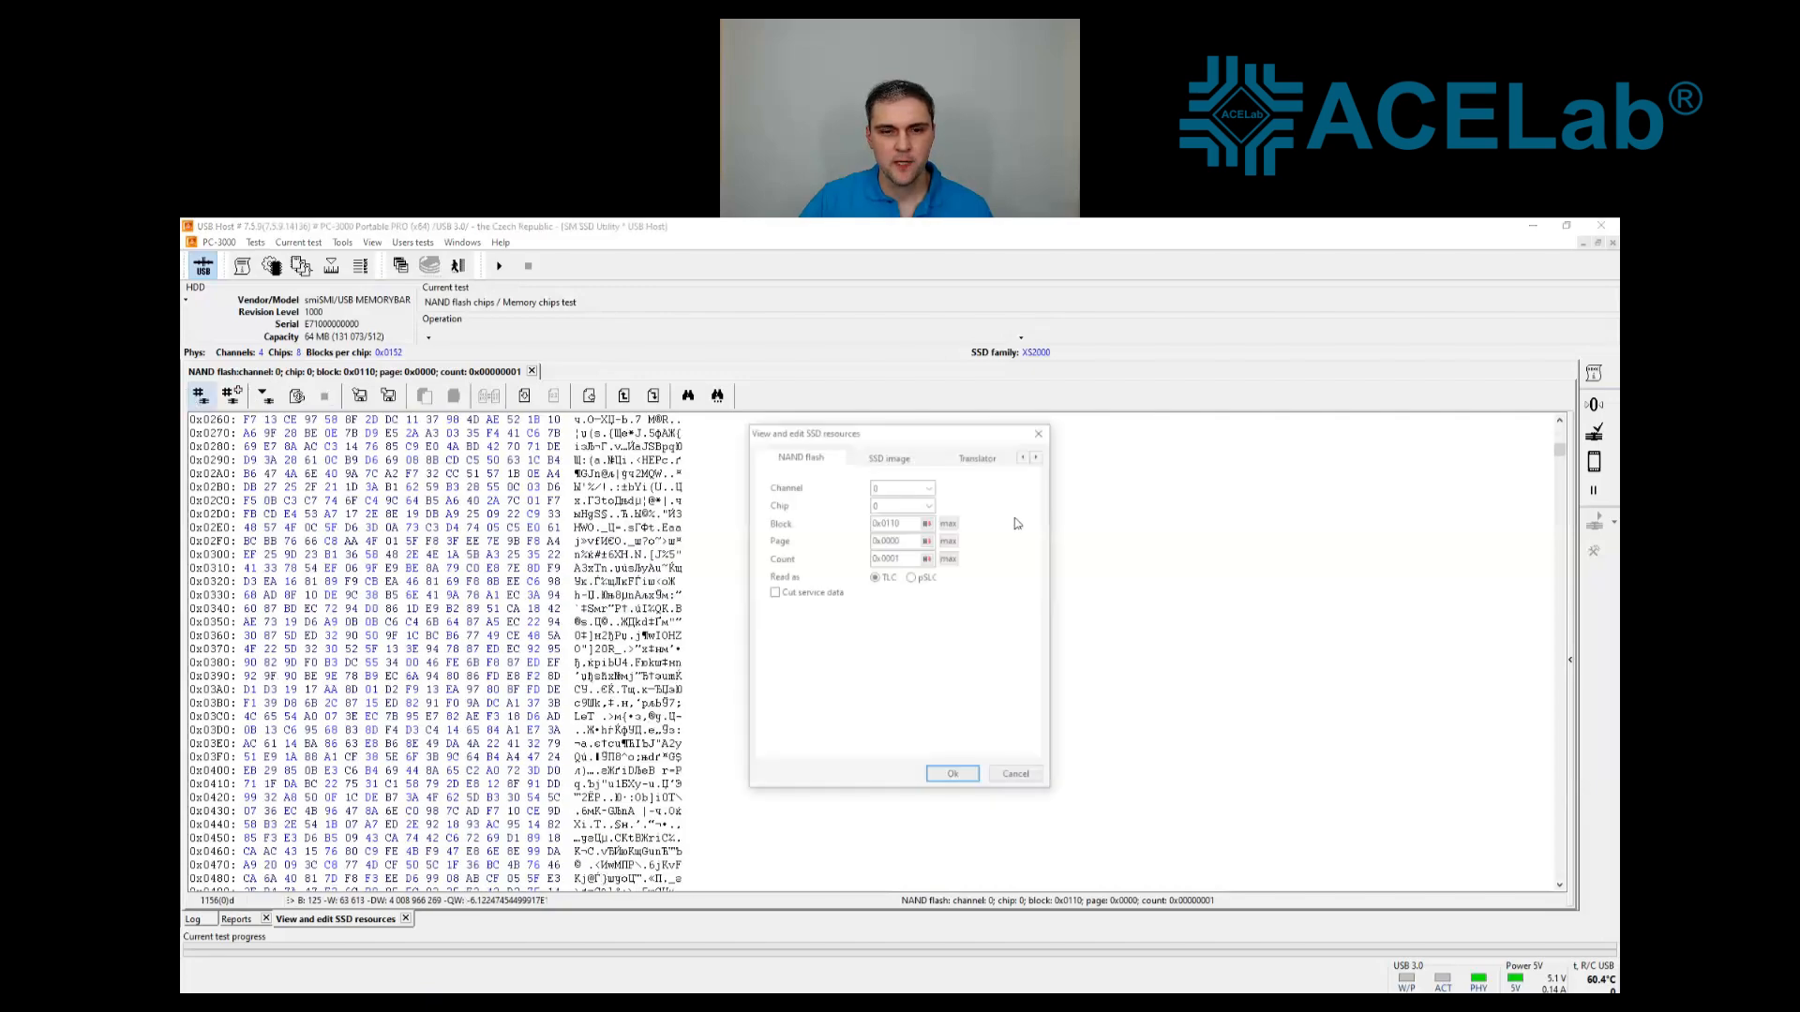
{"action": "left_click", "coordinate": [928, 504]}
{"action": "left_click", "coordinate": [888, 522]}
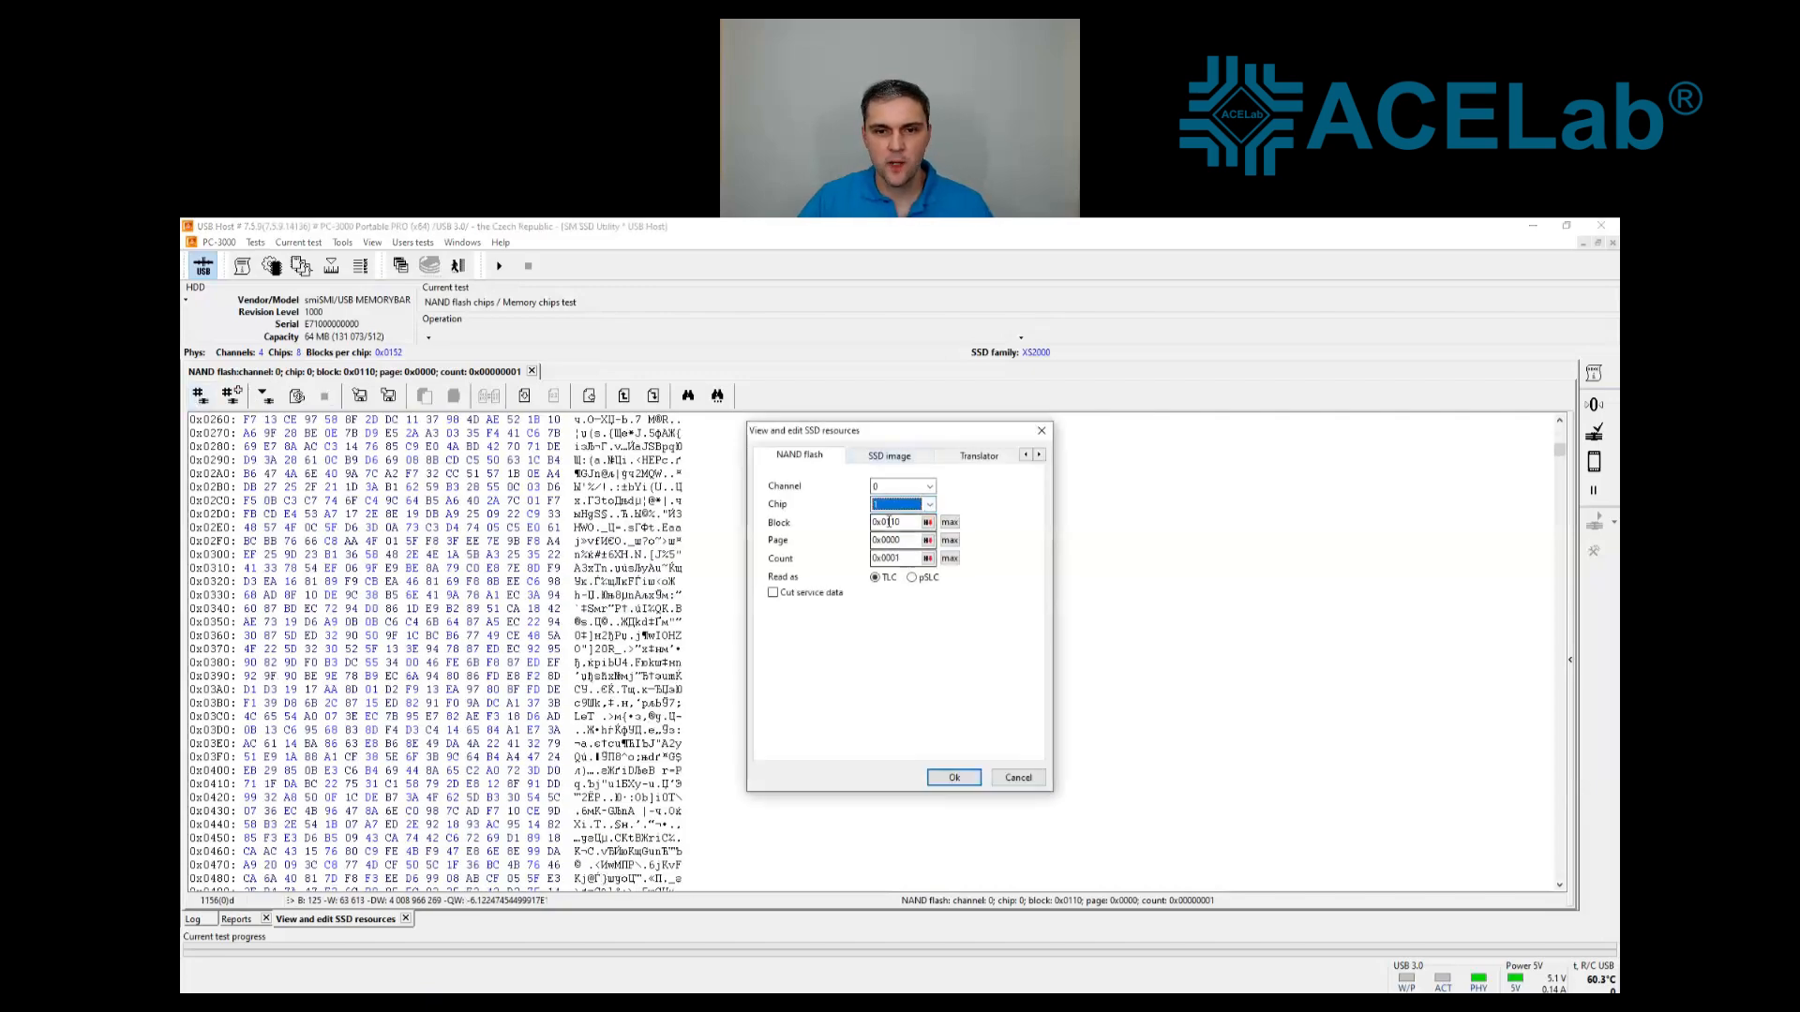
{"action": "left_click", "coordinate": [928, 487]}
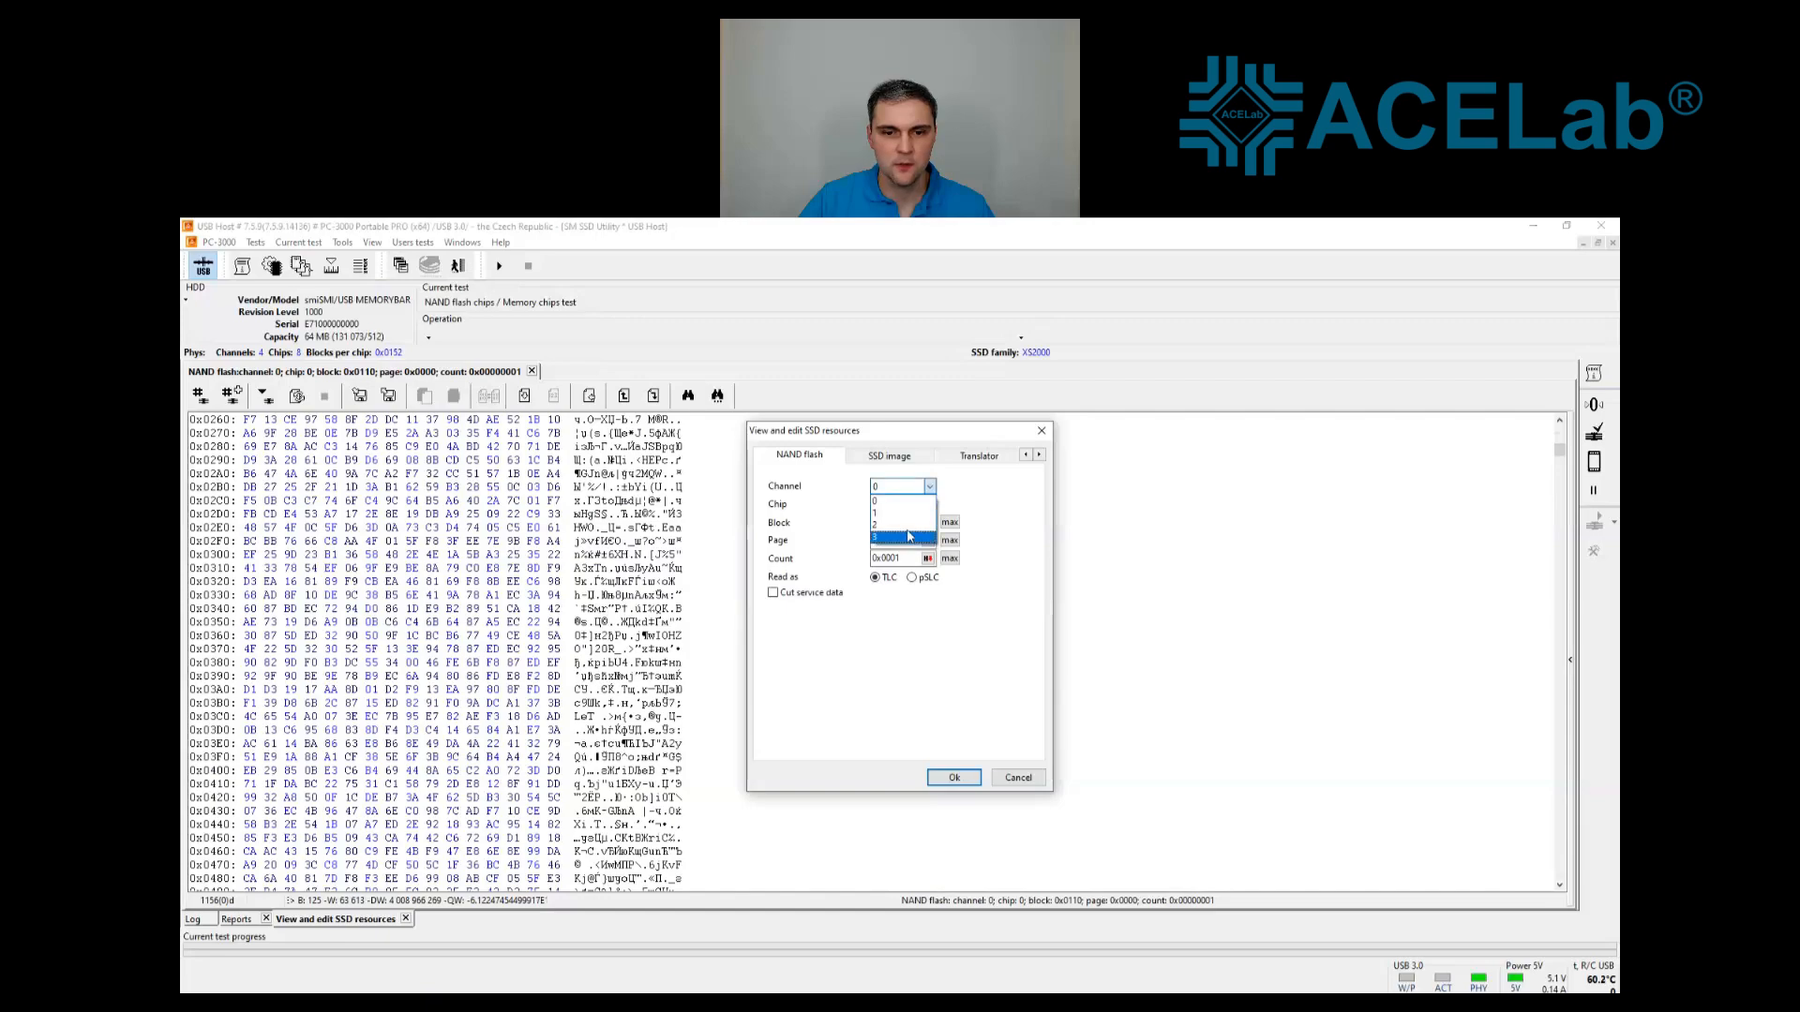
{"action": "left_click", "coordinate": [890, 525]}
{"action": "left_click", "coordinate": [953, 777]}
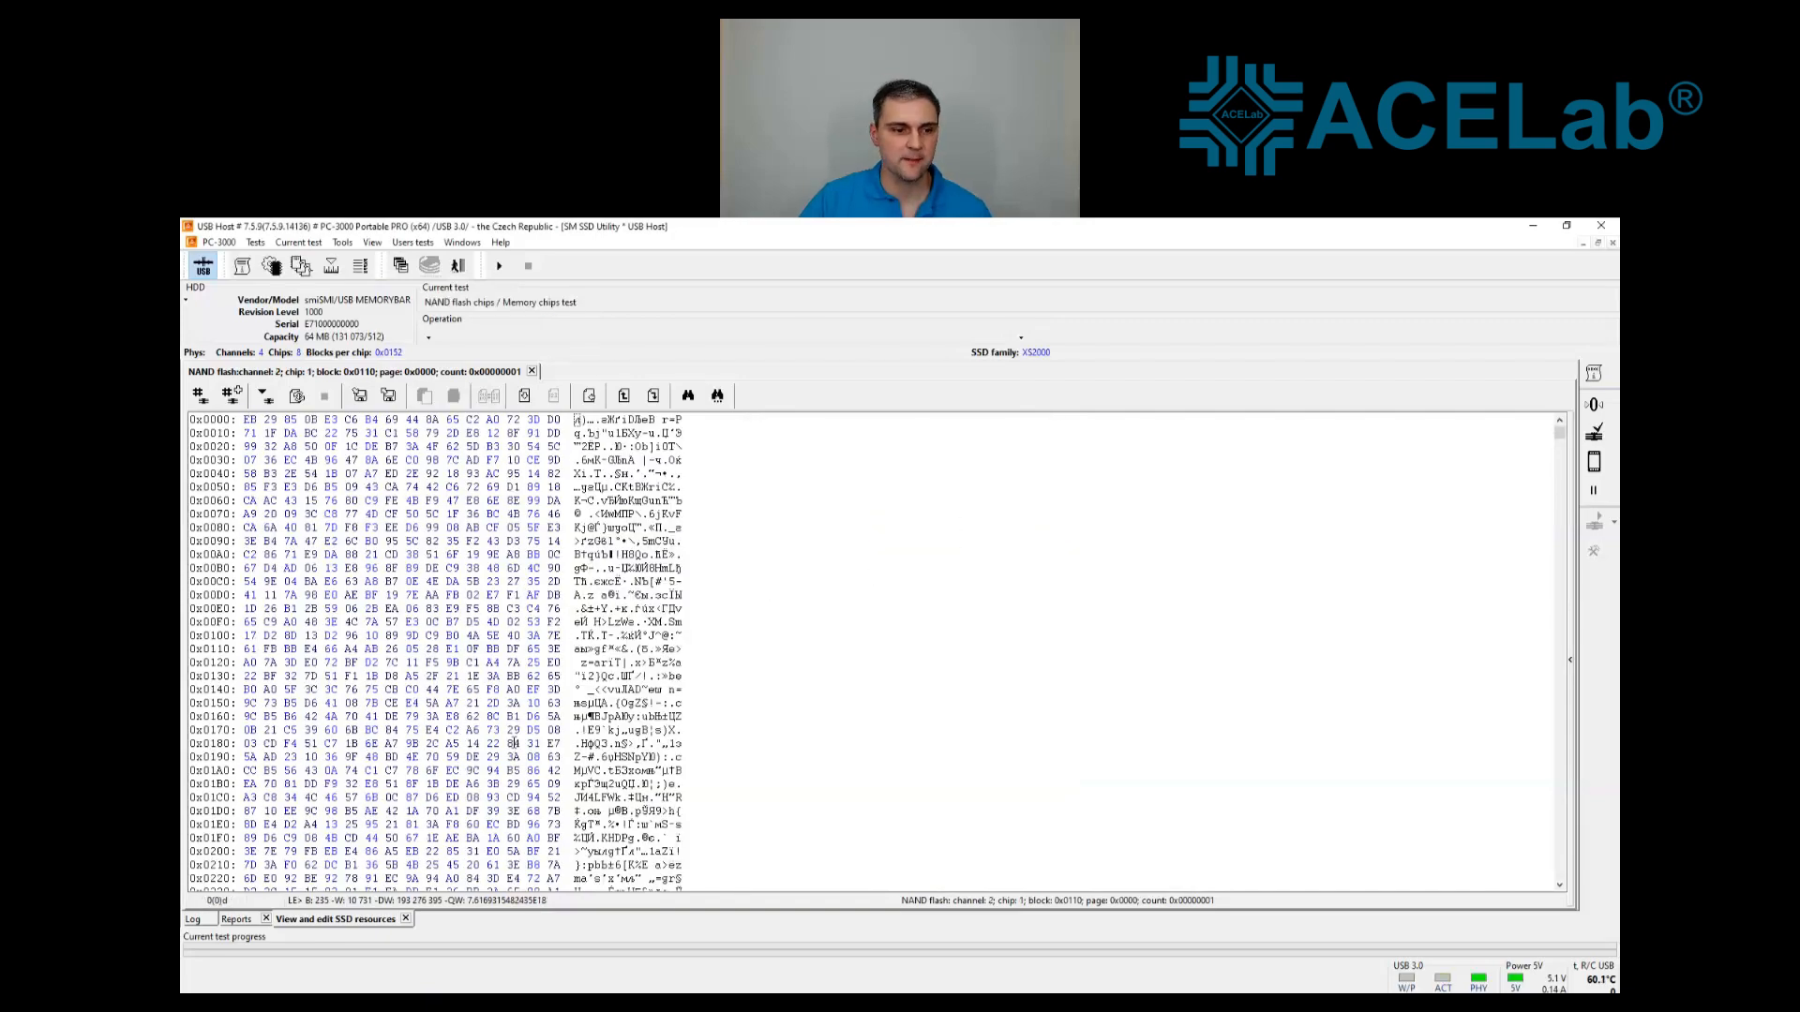
Create the translator, approving the restoration of the profile list and creating a SiliconMotion Portable SSD profile with the suggested name and folder
{"action": "left_click", "coordinate": [205, 917]}
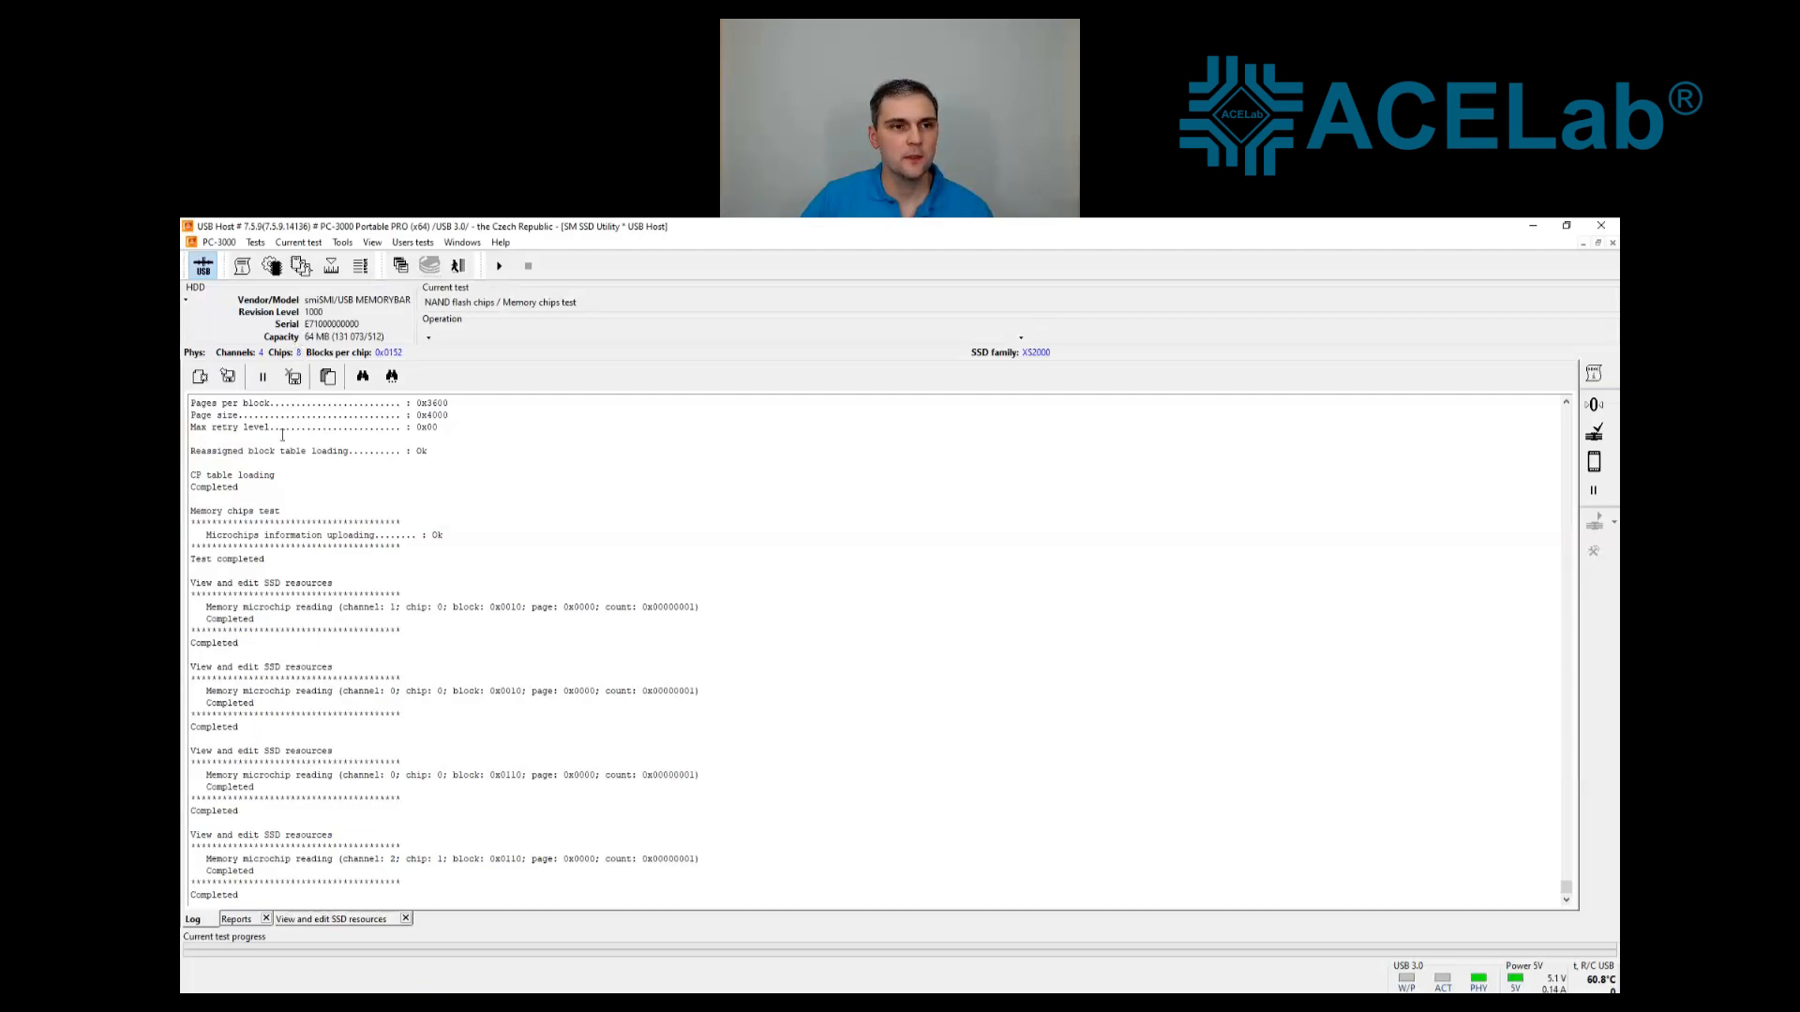
{"action": "left_click", "coordinate": [257, 245]}
{"action": "mouse_move", "coordinate": [323, 281]}
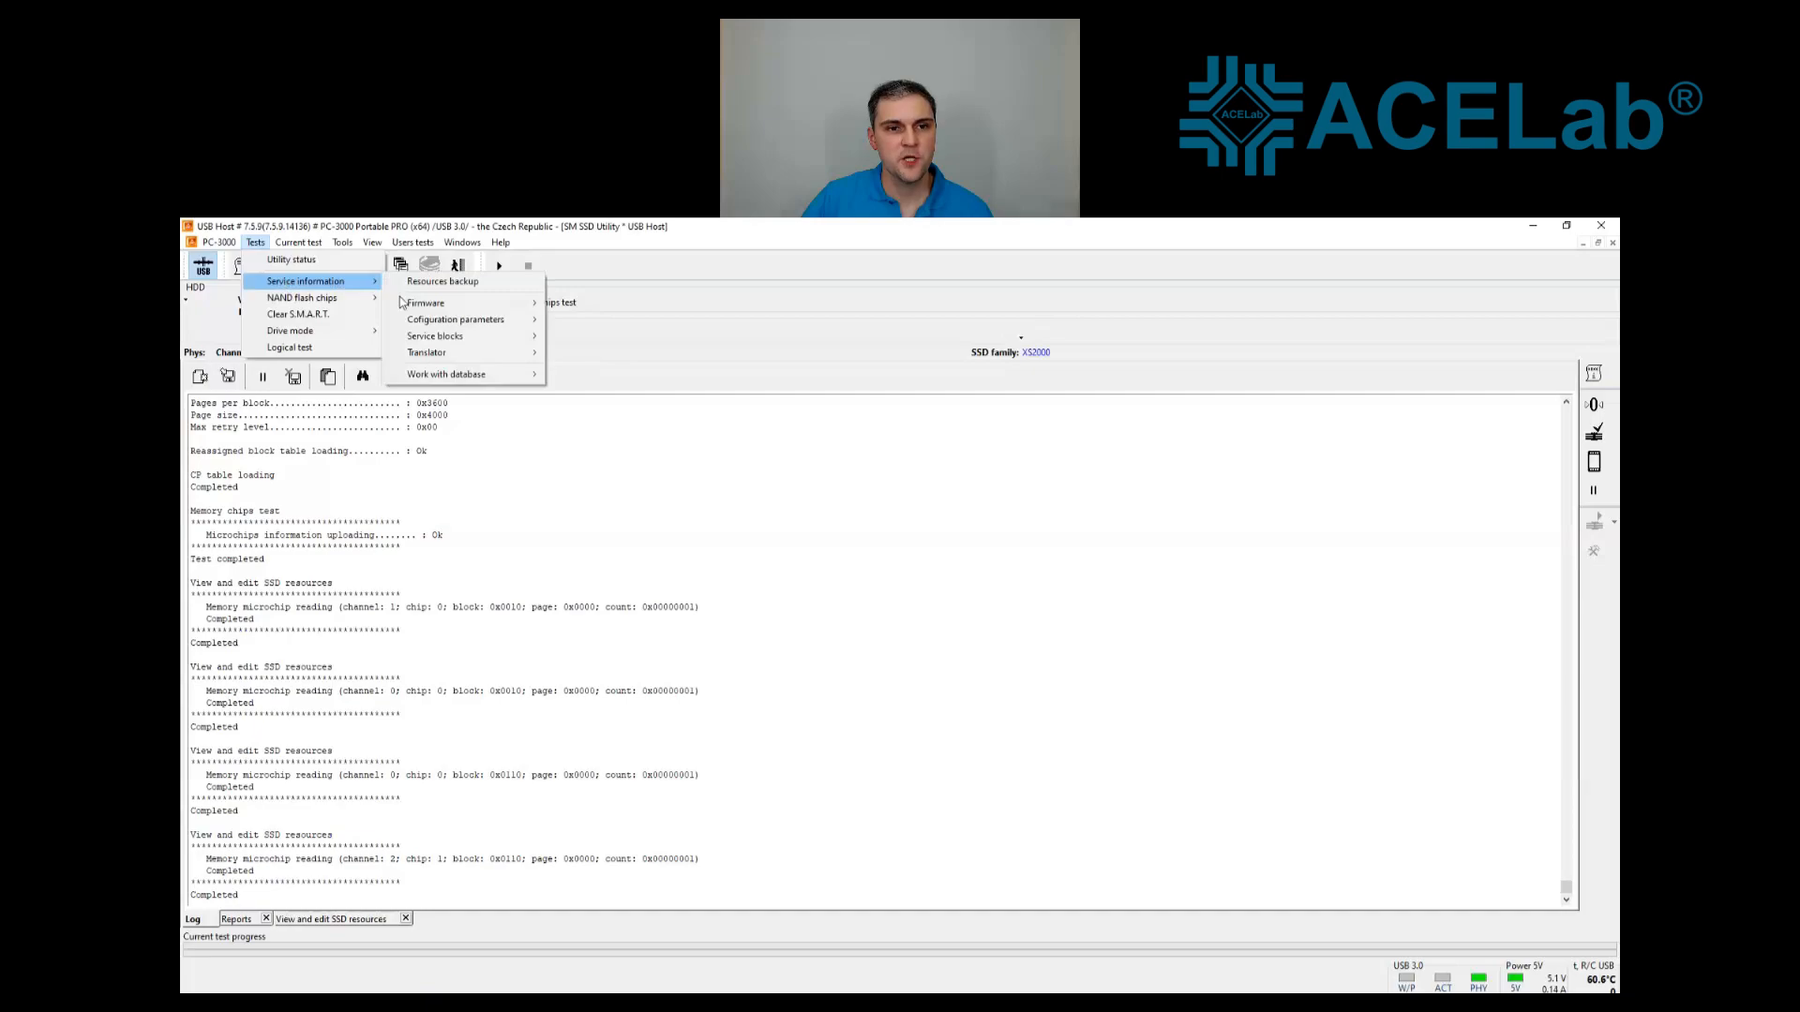
{"action": "mouse_move", "coordinate": [469, 353]}
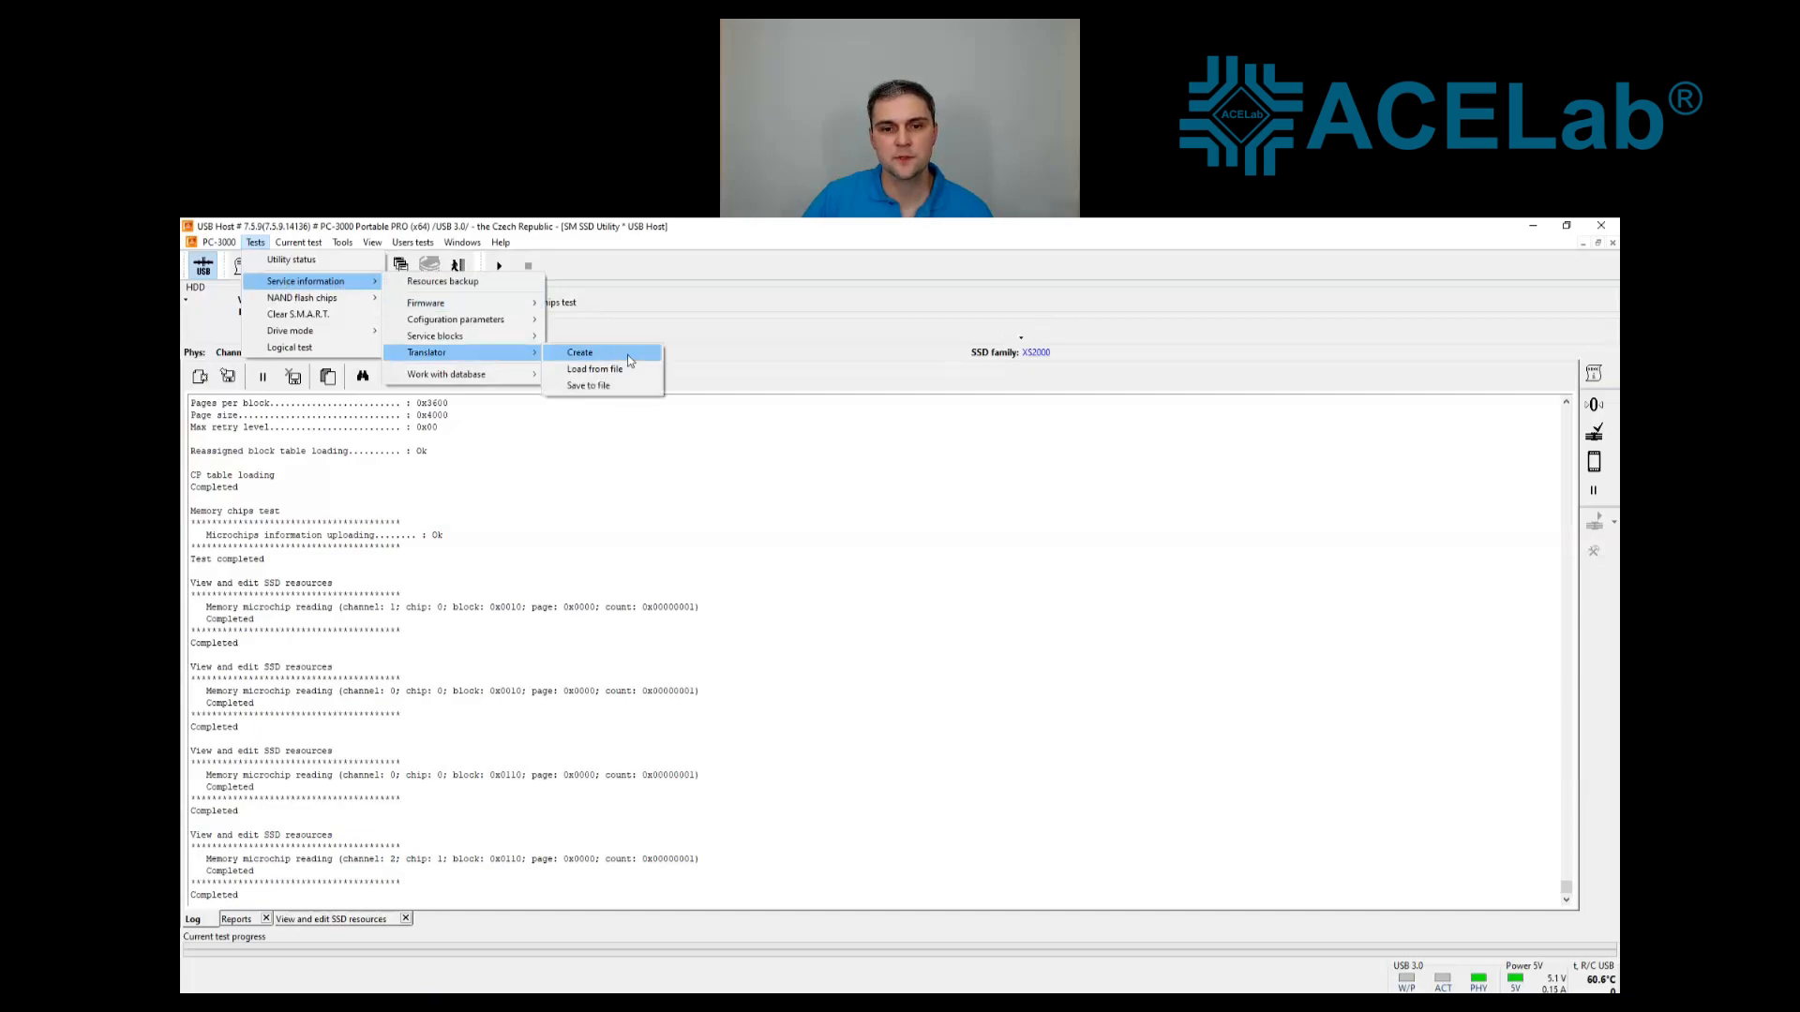
{"action": "left_click", "coordinate": [627, 354]}
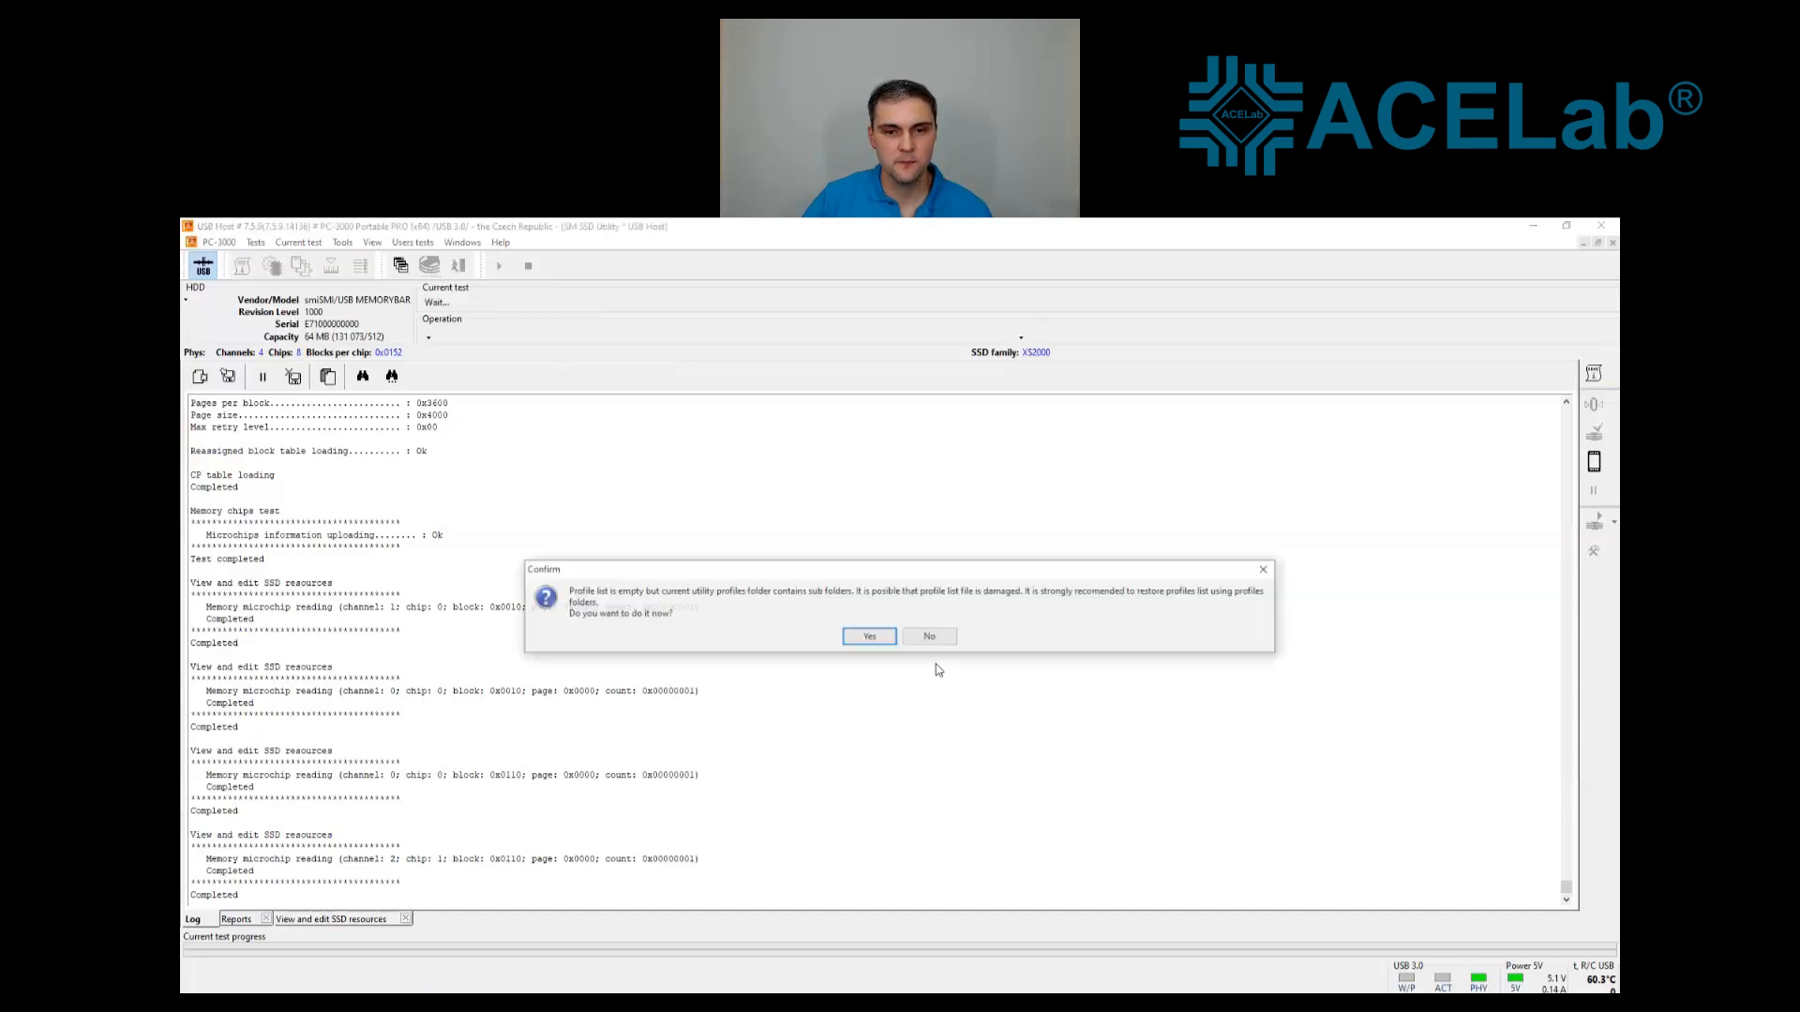
{"action": "left_click", "coordinate": [870, 637]}
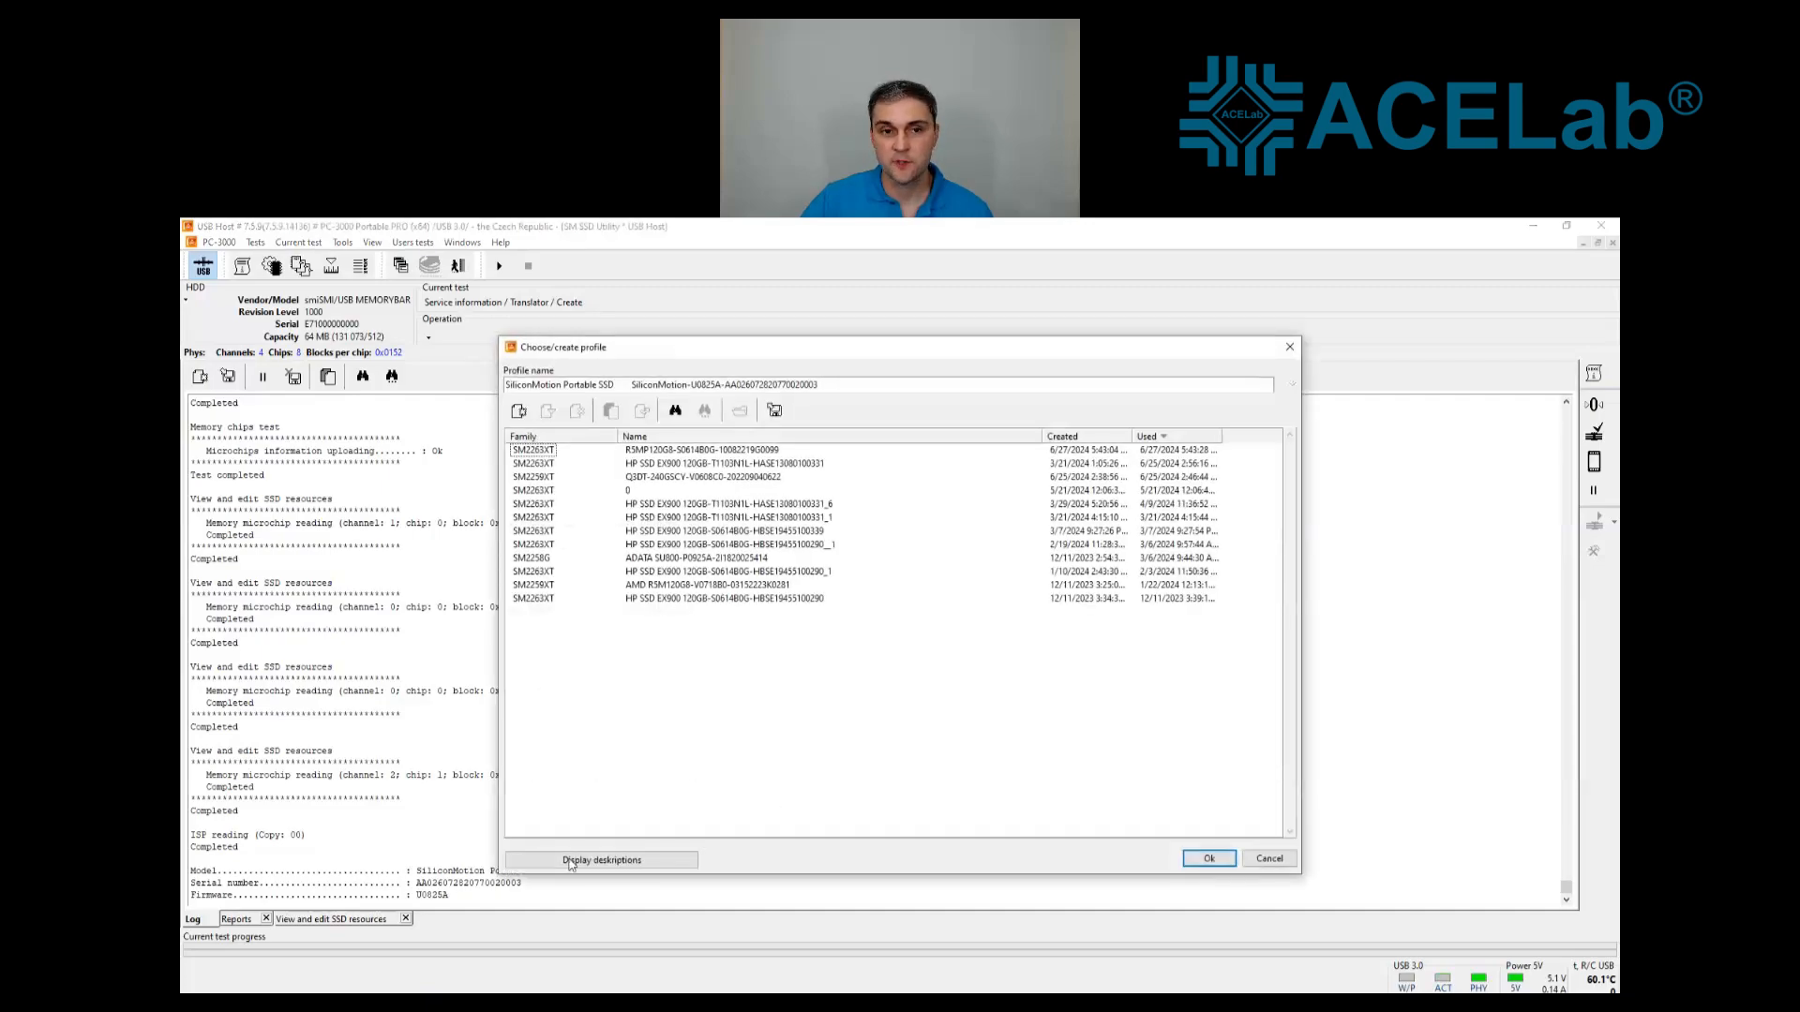
{"action": "left_click_drag", "start_coordinate": [646, 355], "coordinate": [708, 351]}
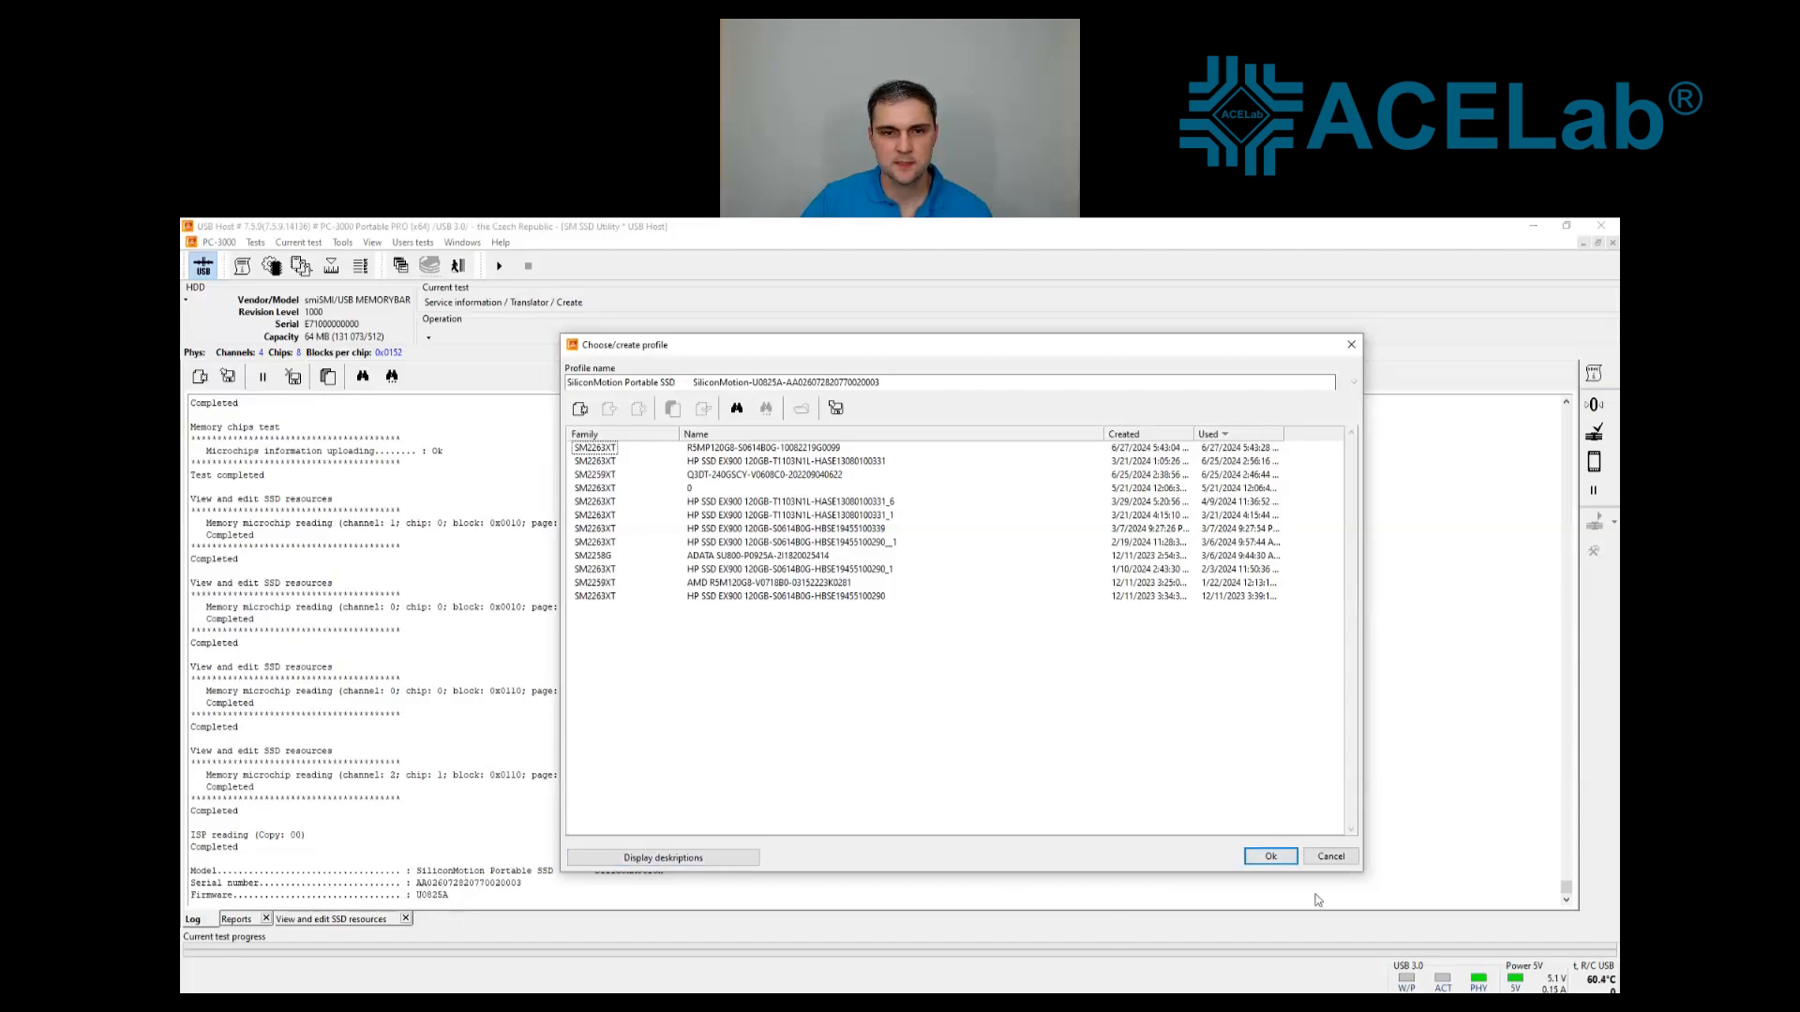
{"action": "left_click", "coordinate": [1275, 857]}
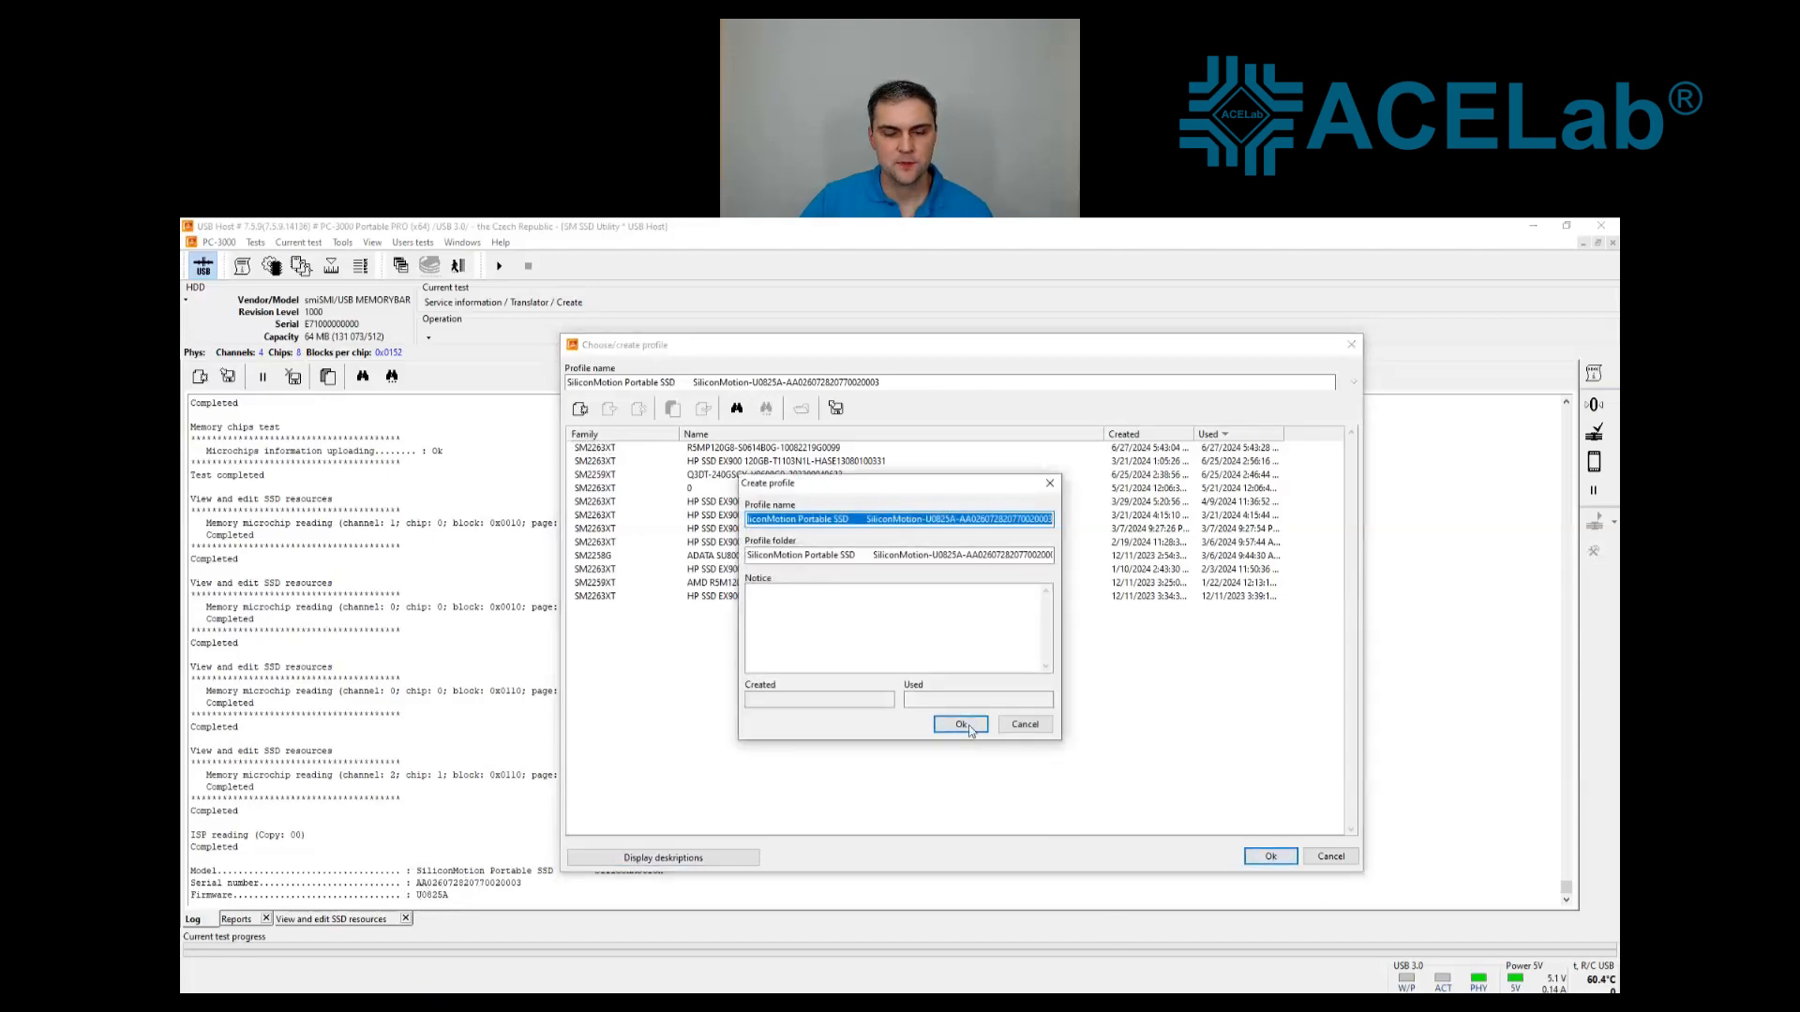
{"action": "left_click", "coordinate": [965, 721]}
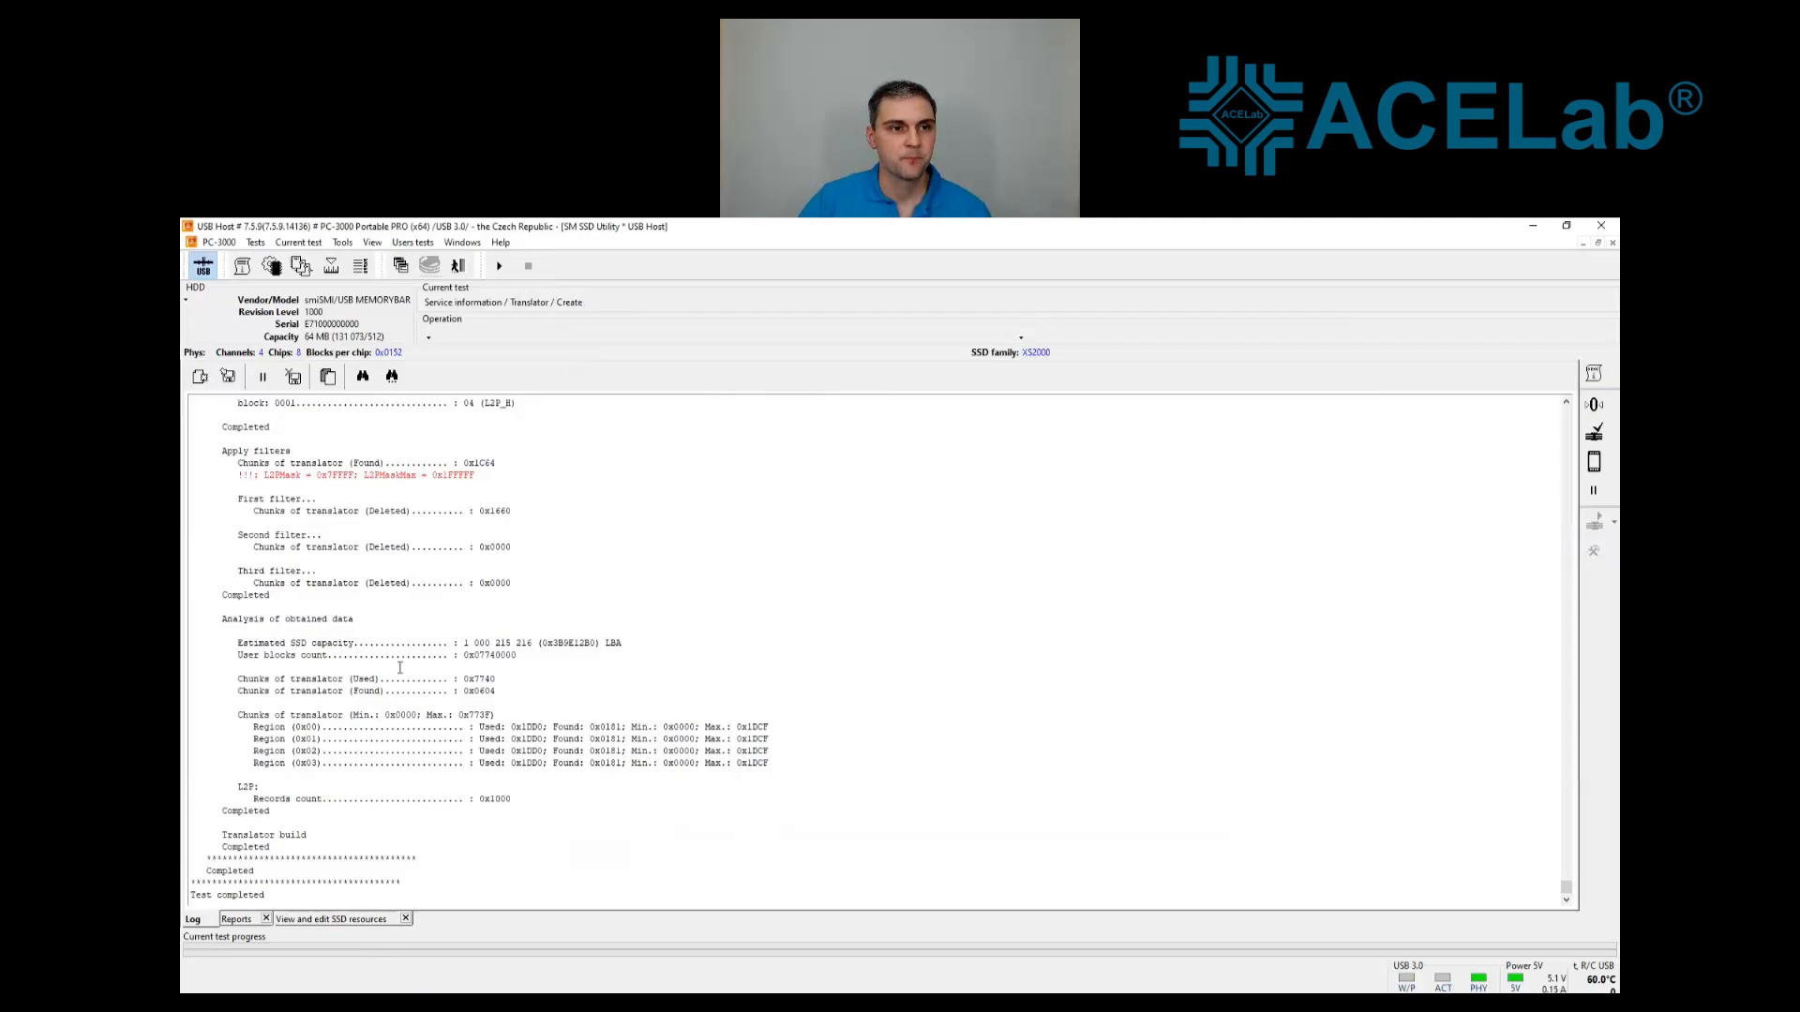
Save the translator to Translator.bin in the profile's Data\Translator folder
{"action": "left_click", "coordinate": [255, 242]}
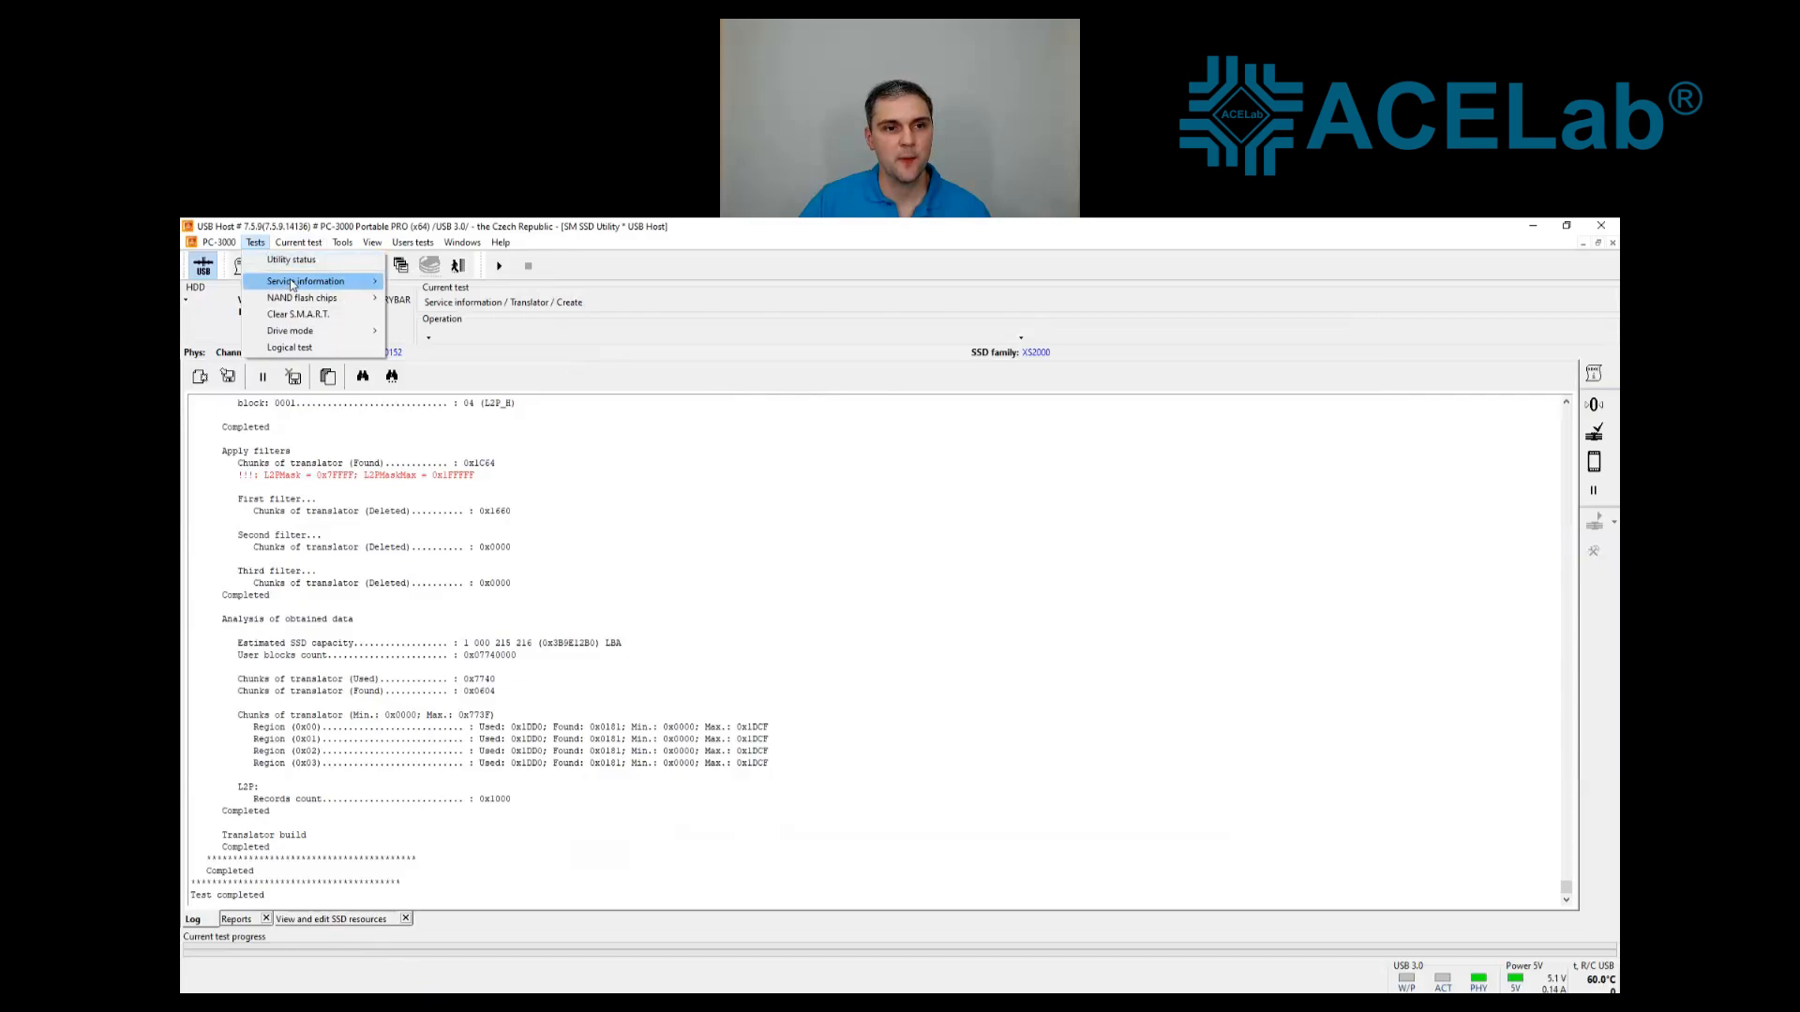
{"action": "mouse_move", "coordinate": [292, 284]}
{"action": "mouse_move", "coordinate": [468, 354]}
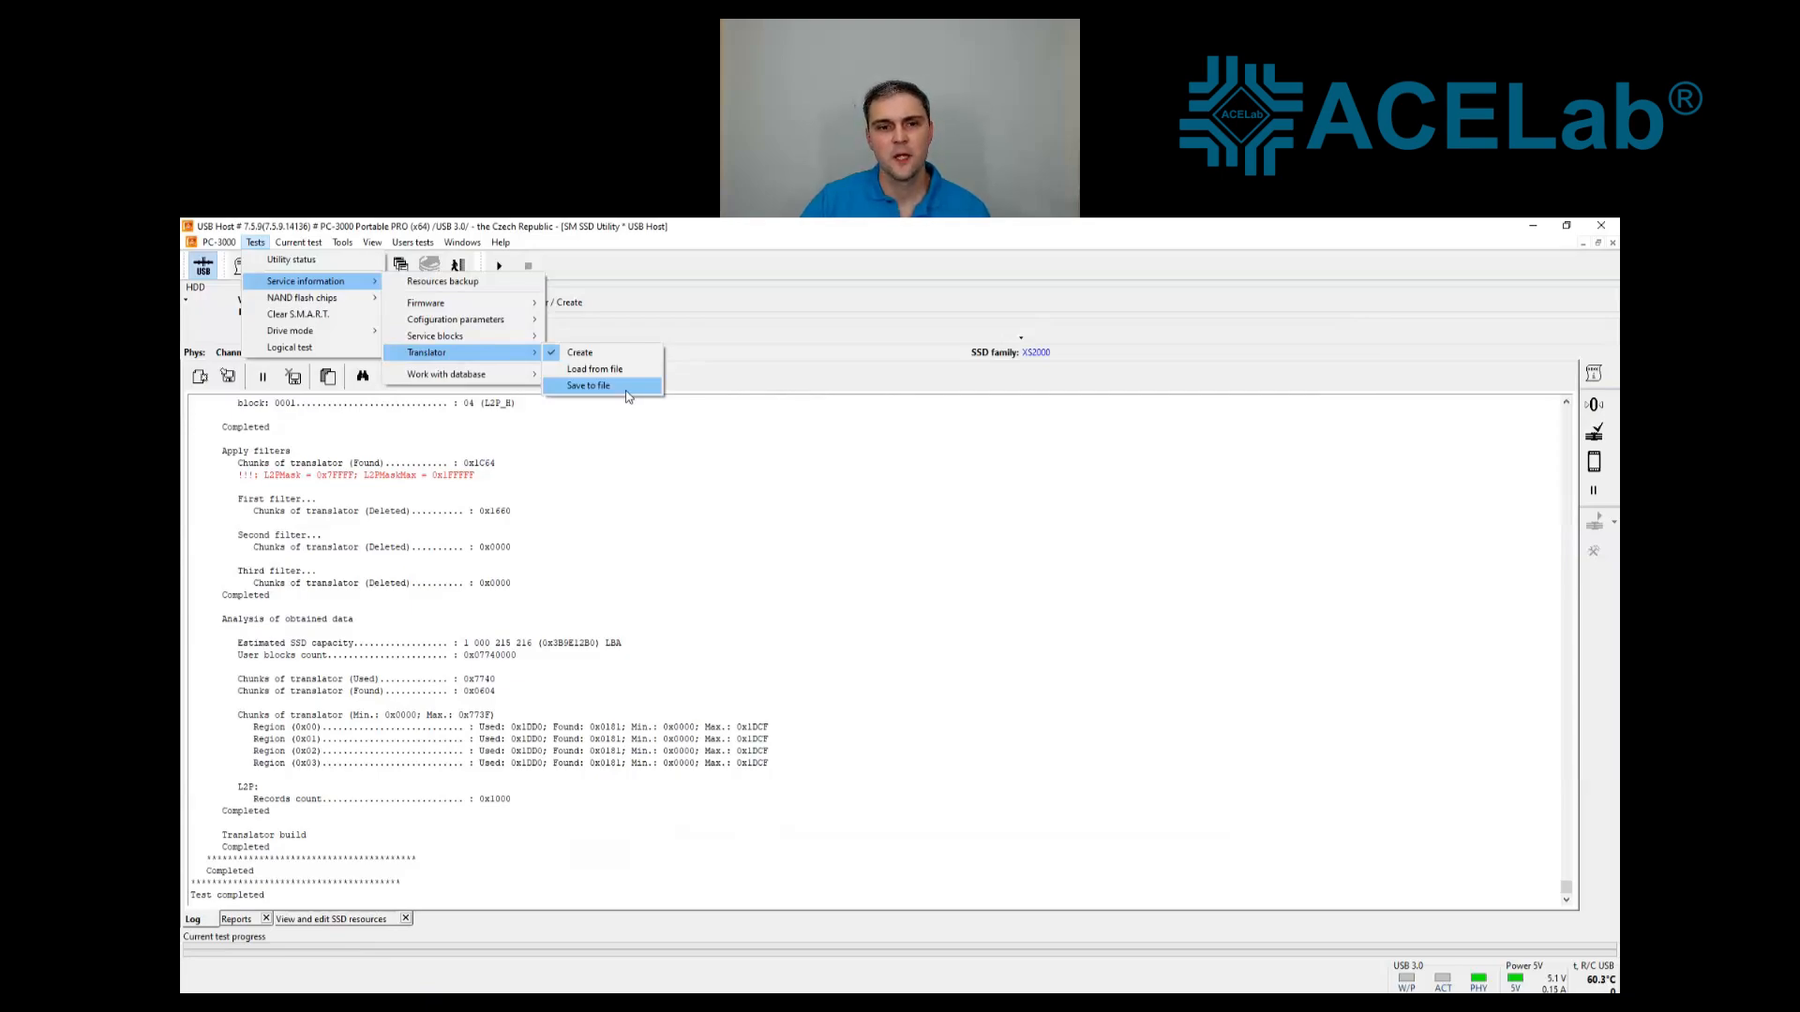
{"action": "left_click", "coordinate": [589, 386]}
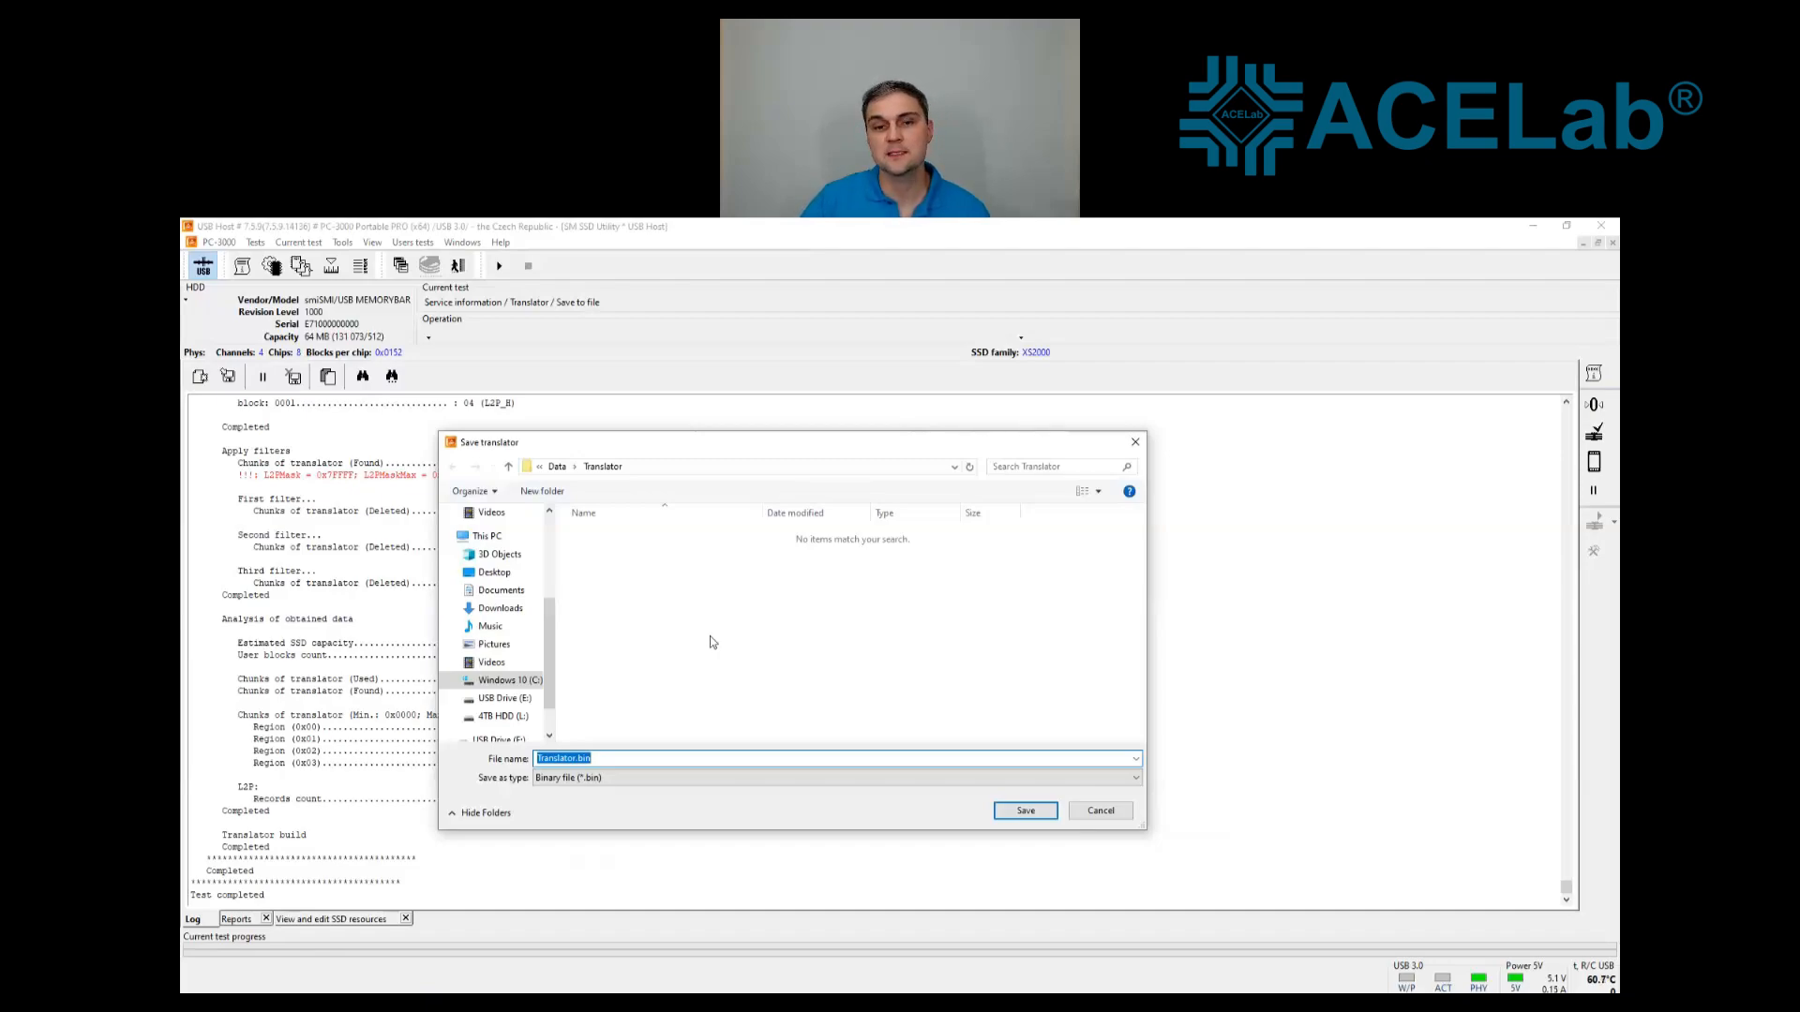
{"action": "left_click", "coordinate": [1025, 811]}
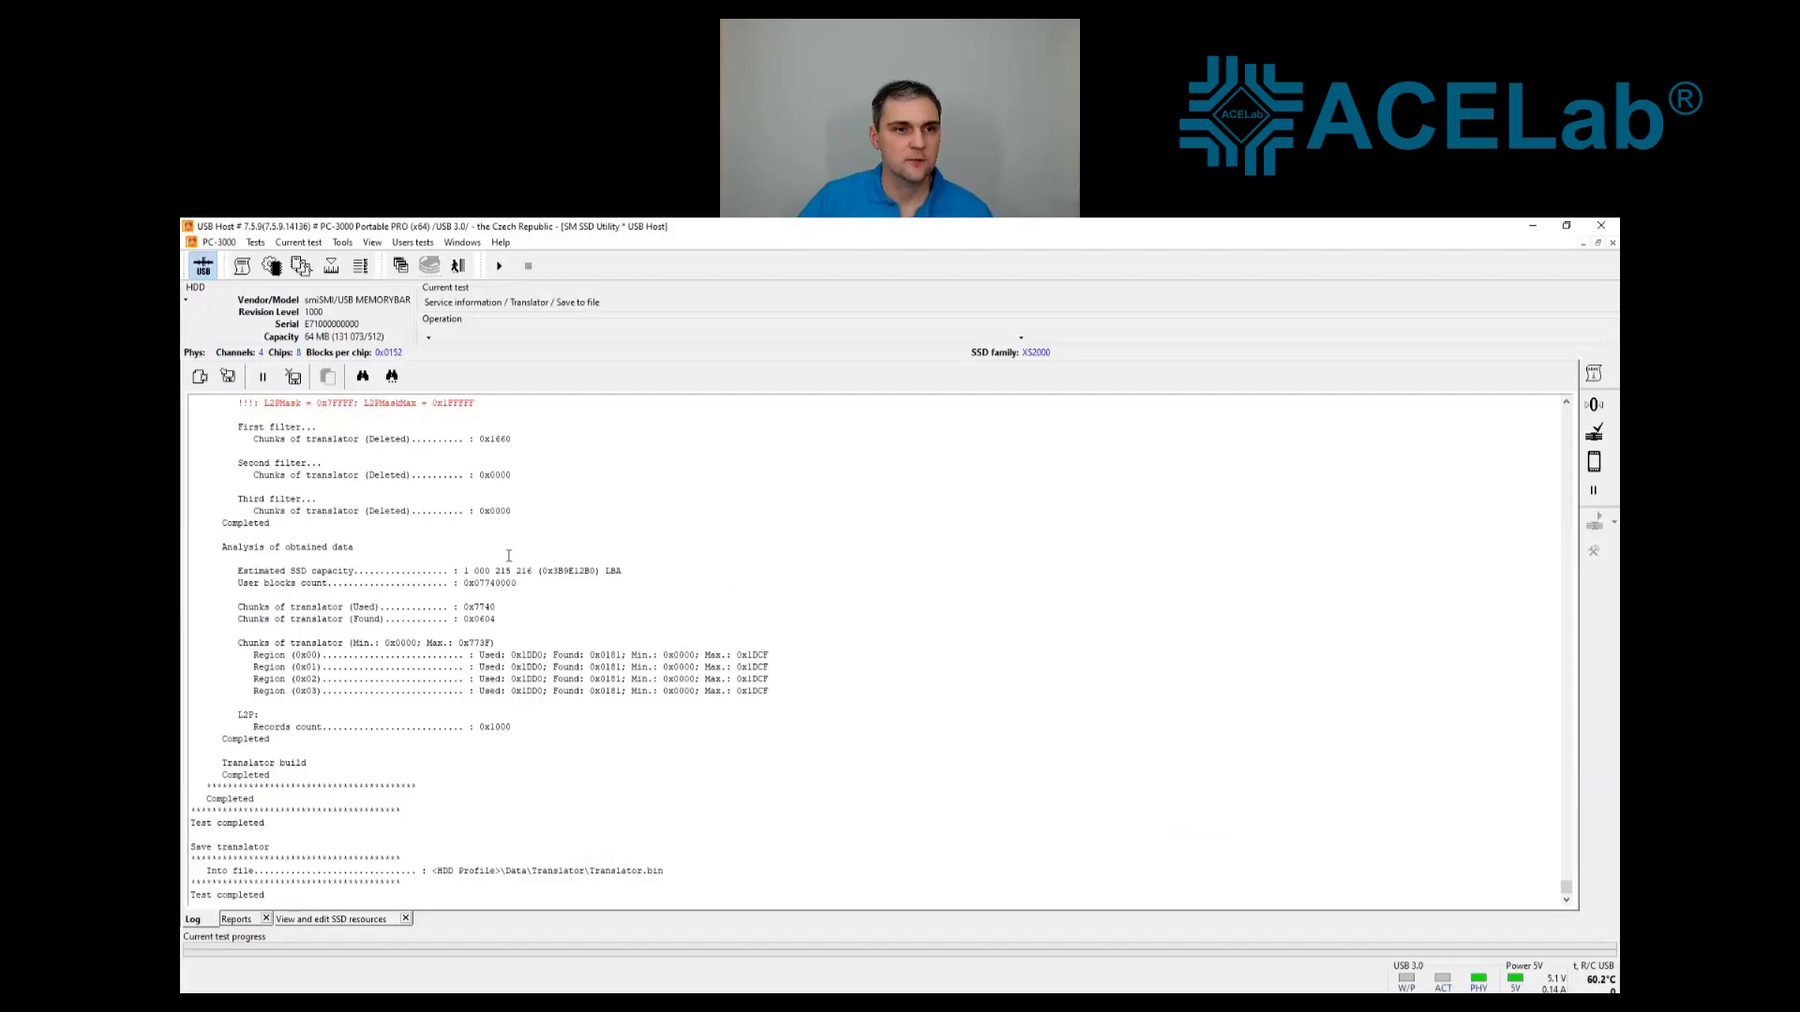
Start a Data Extractor RAID Edition task with physical reading by logical order, storing its data in a folder named Kingston
{"action": "left_click", "coordinate": [403, 267]}
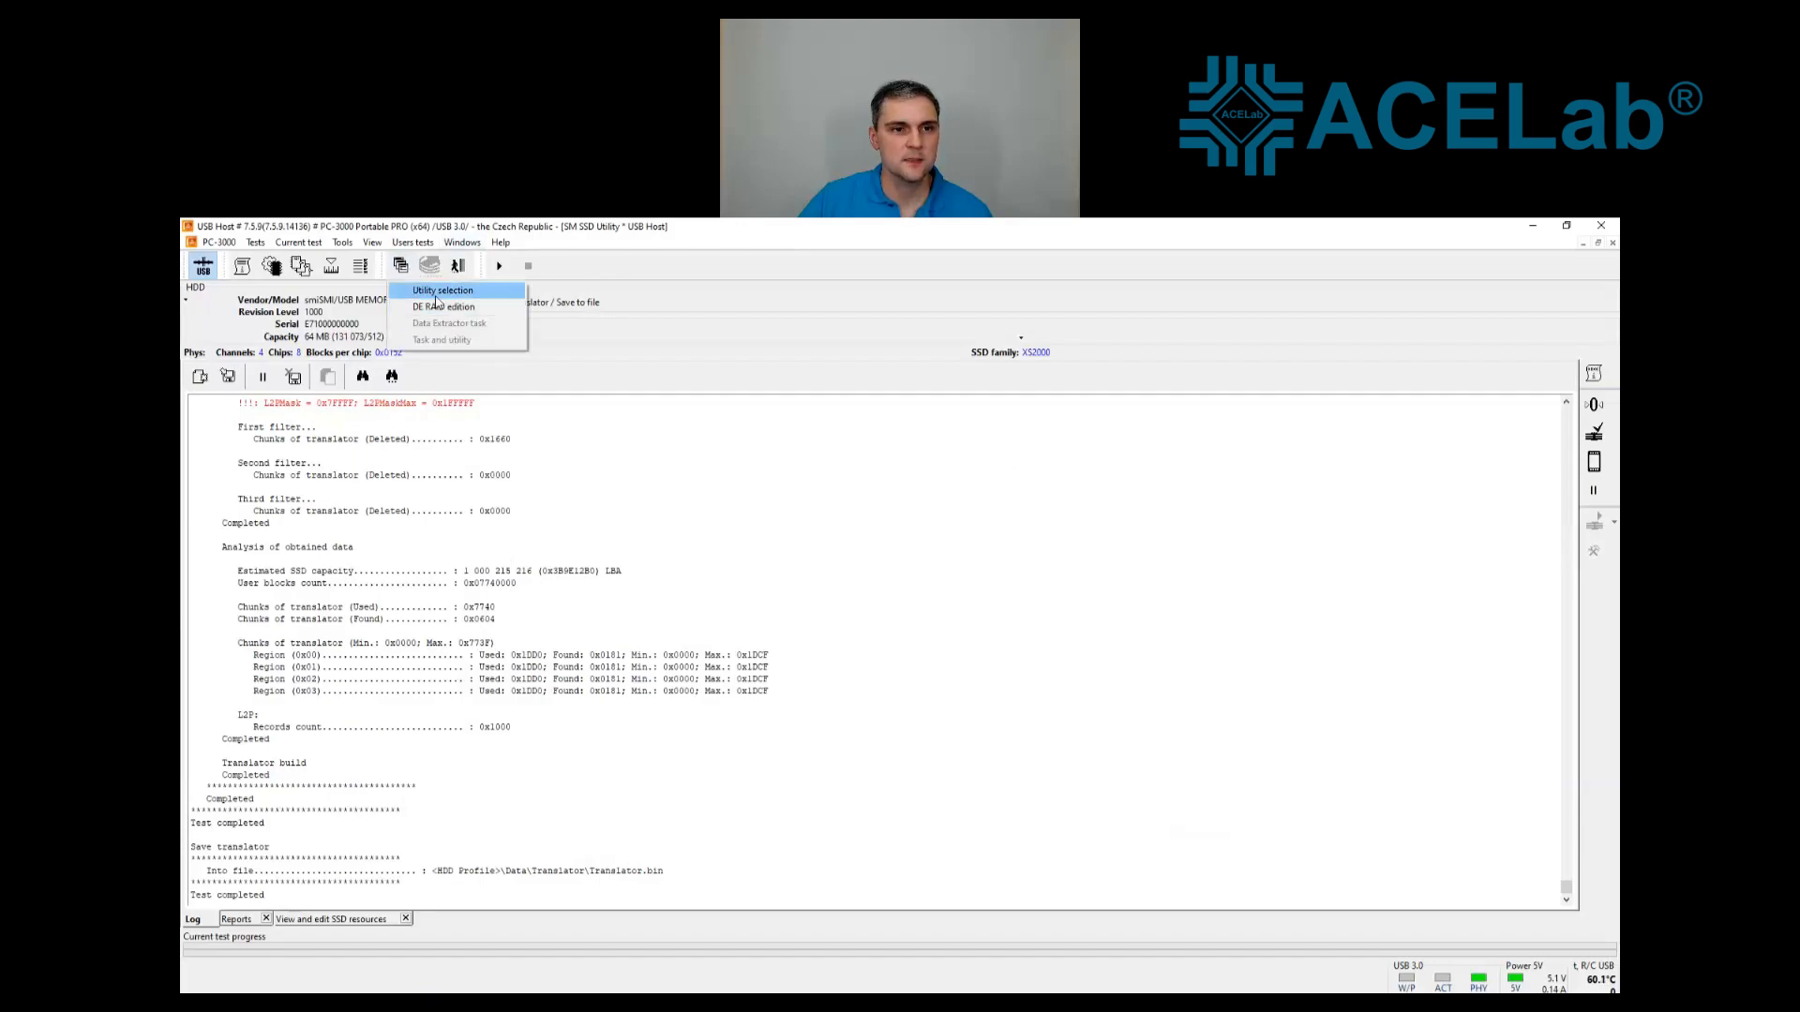
{"action": "left_click", "coordinate": [438, 309]}
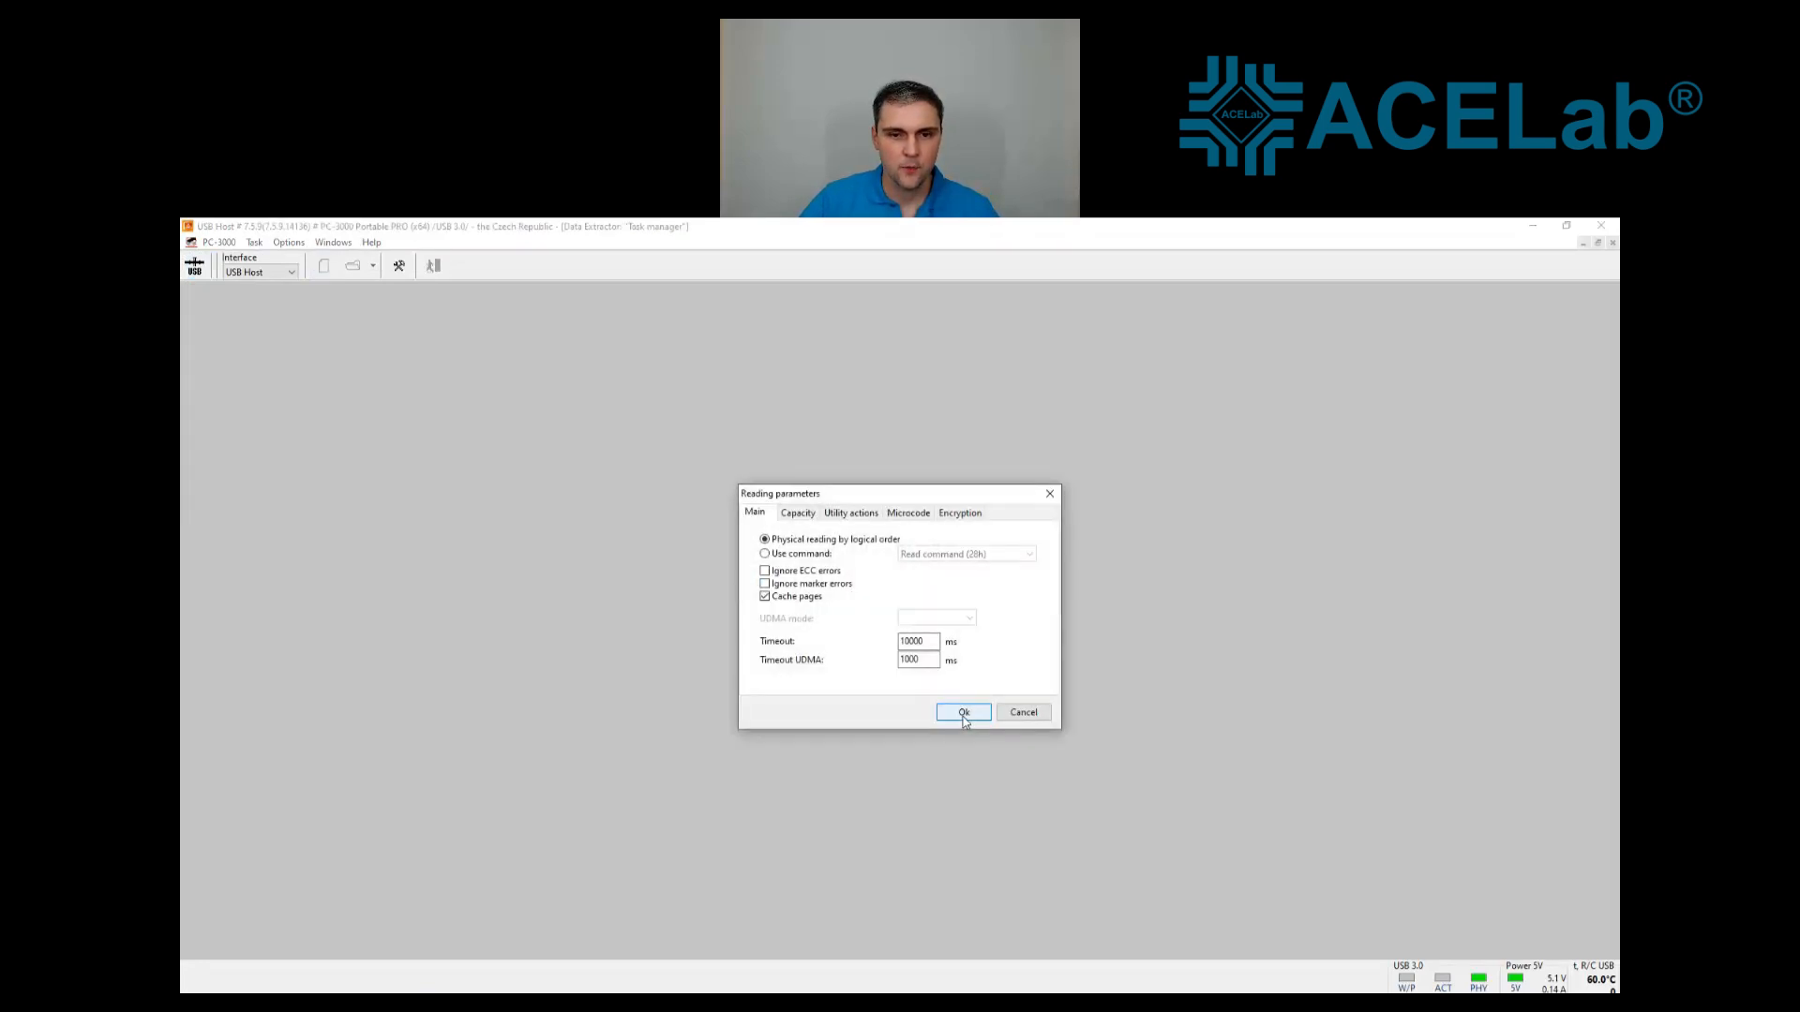
{"action": "left_click", "coordinate": [963, 714]}
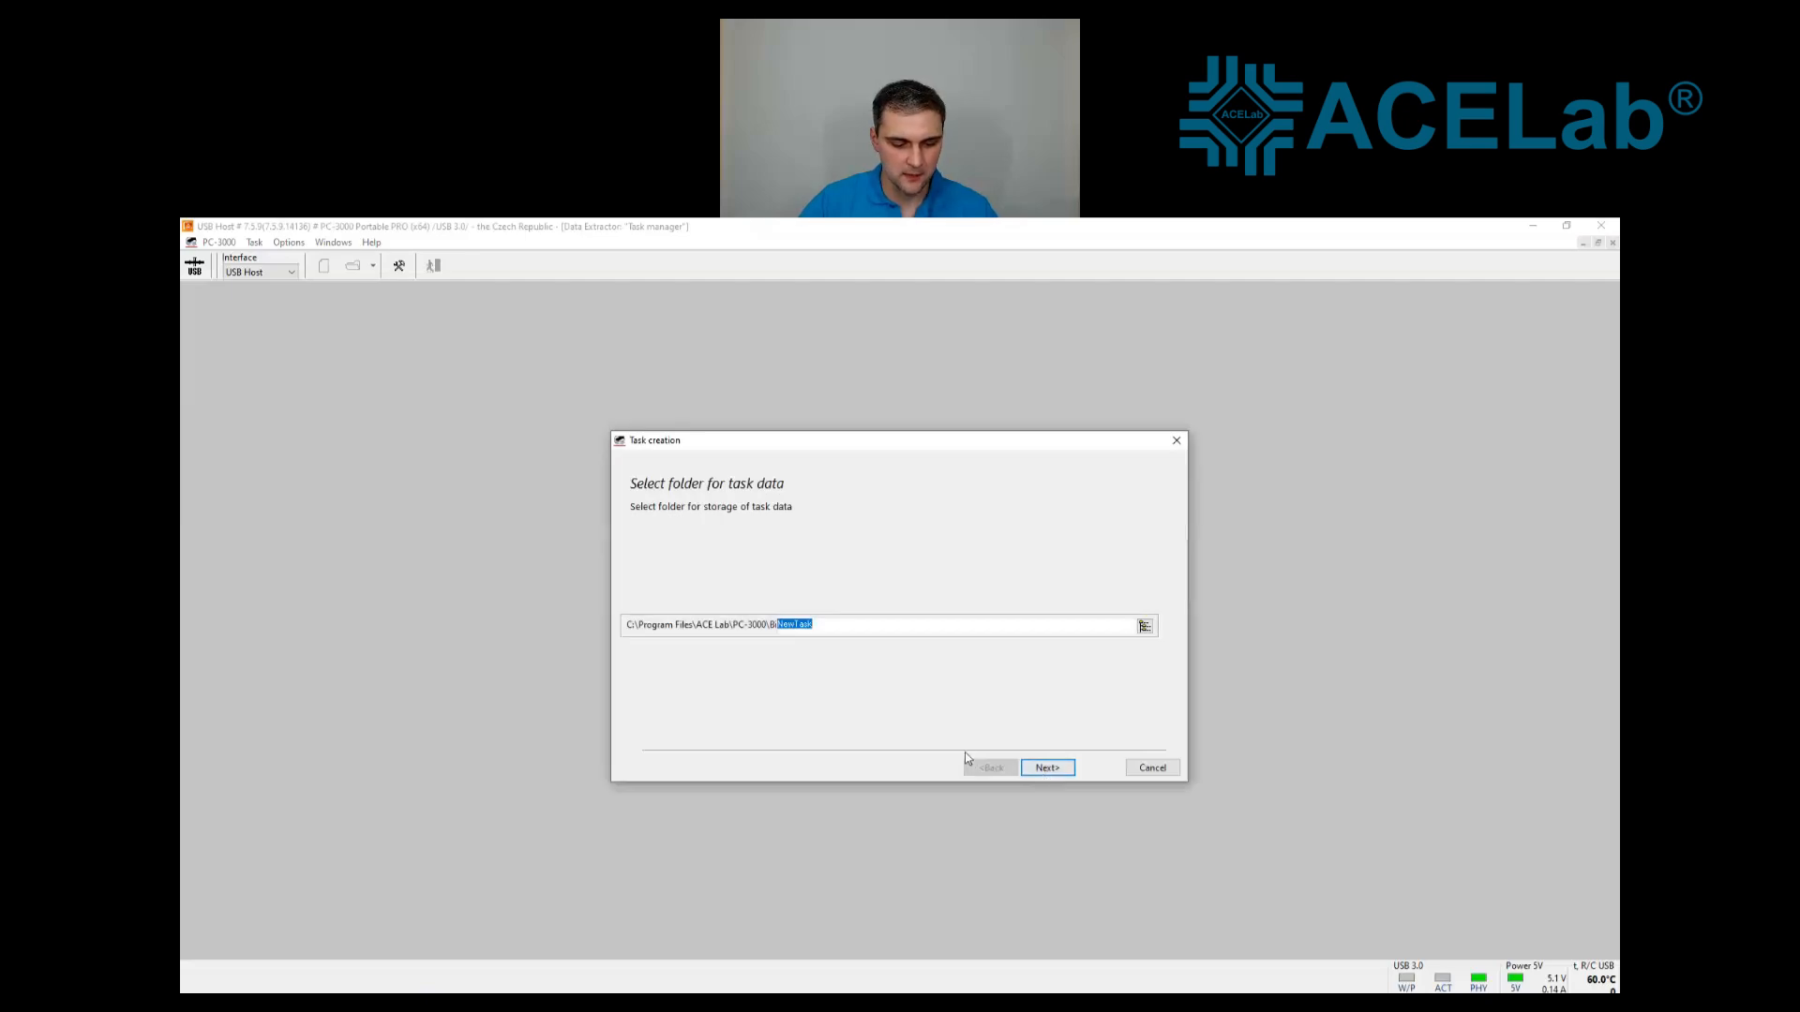
{"action": "type", "text": "Kinga"}
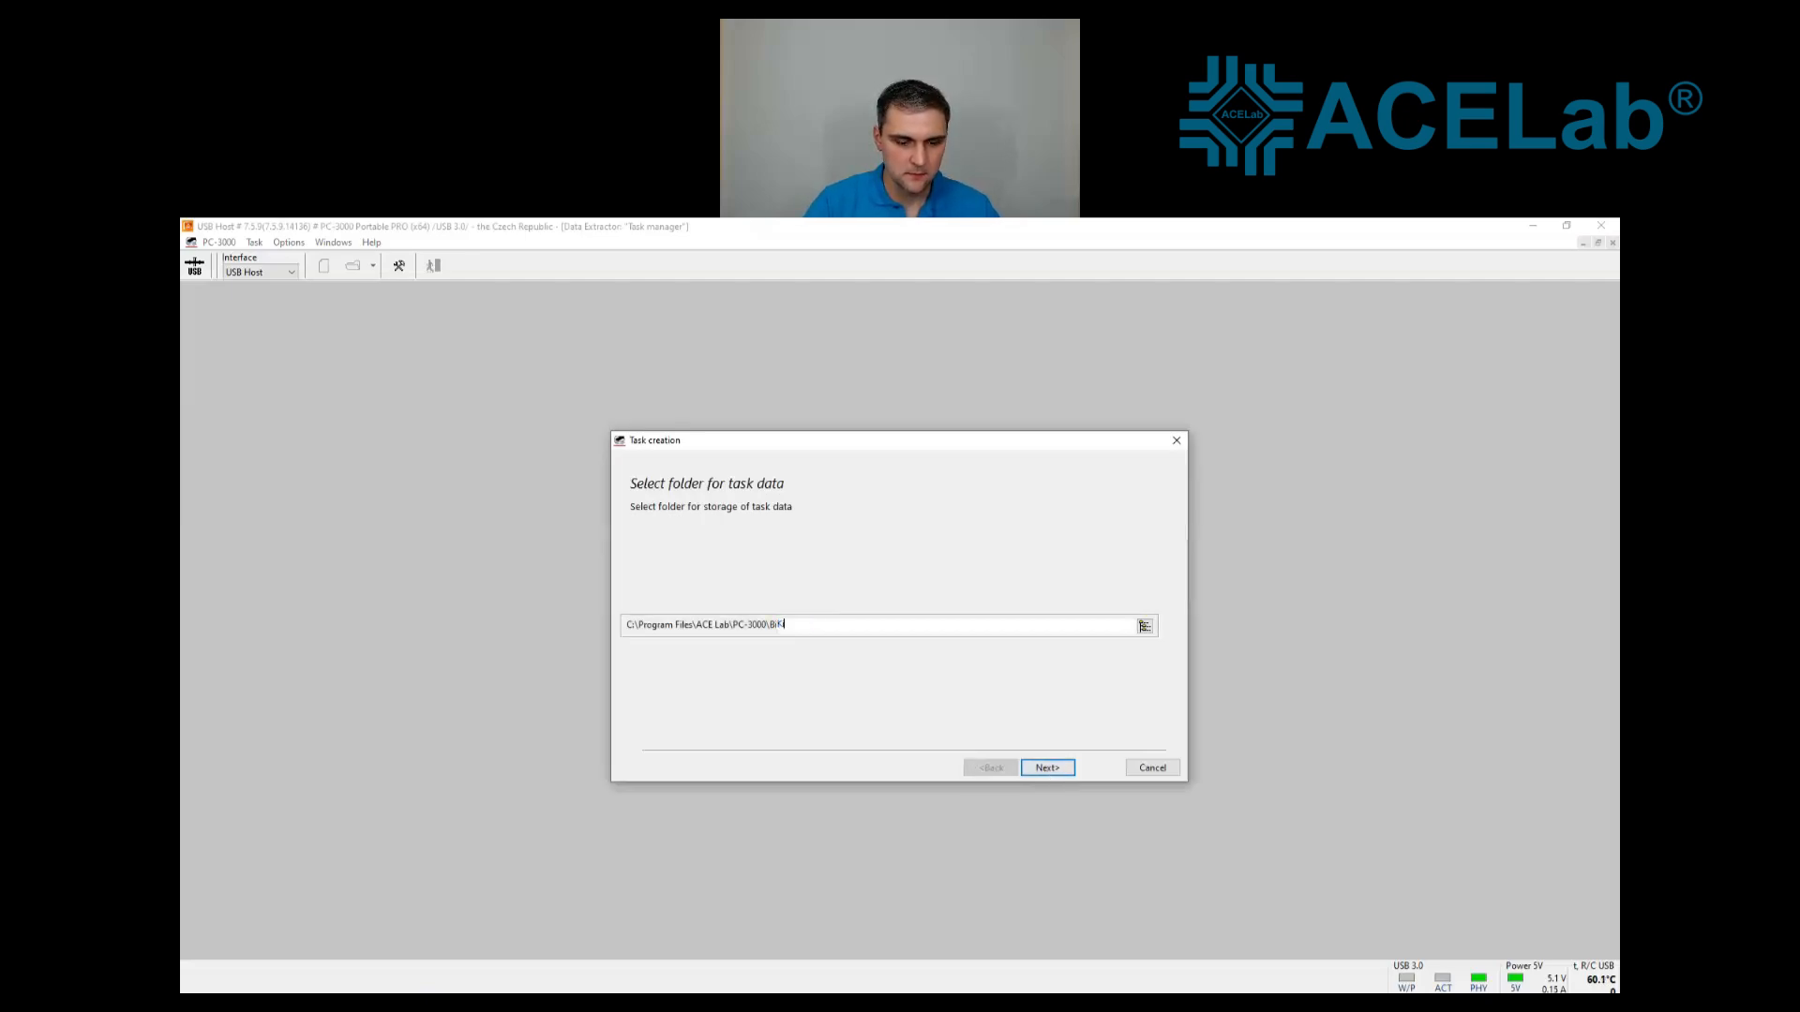
{"action": "type", "text": "ton"}
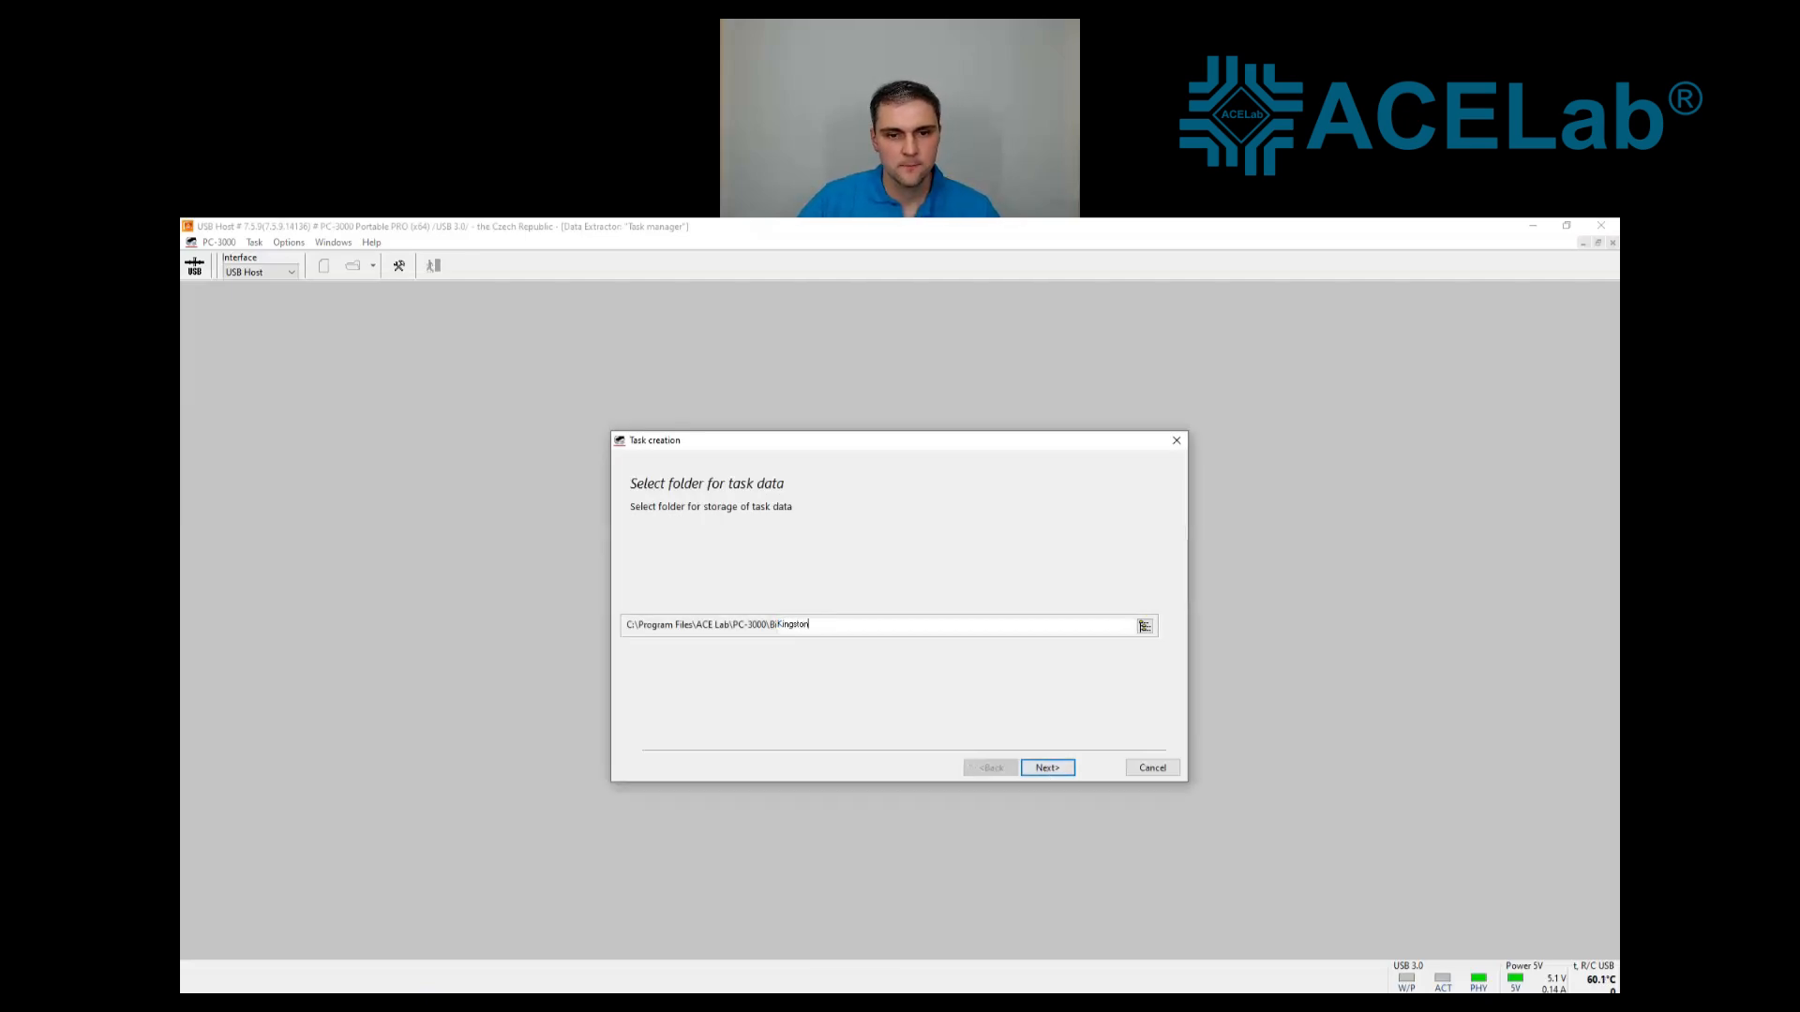
{"action": "left_click", "coordinate": [1057, 769]}
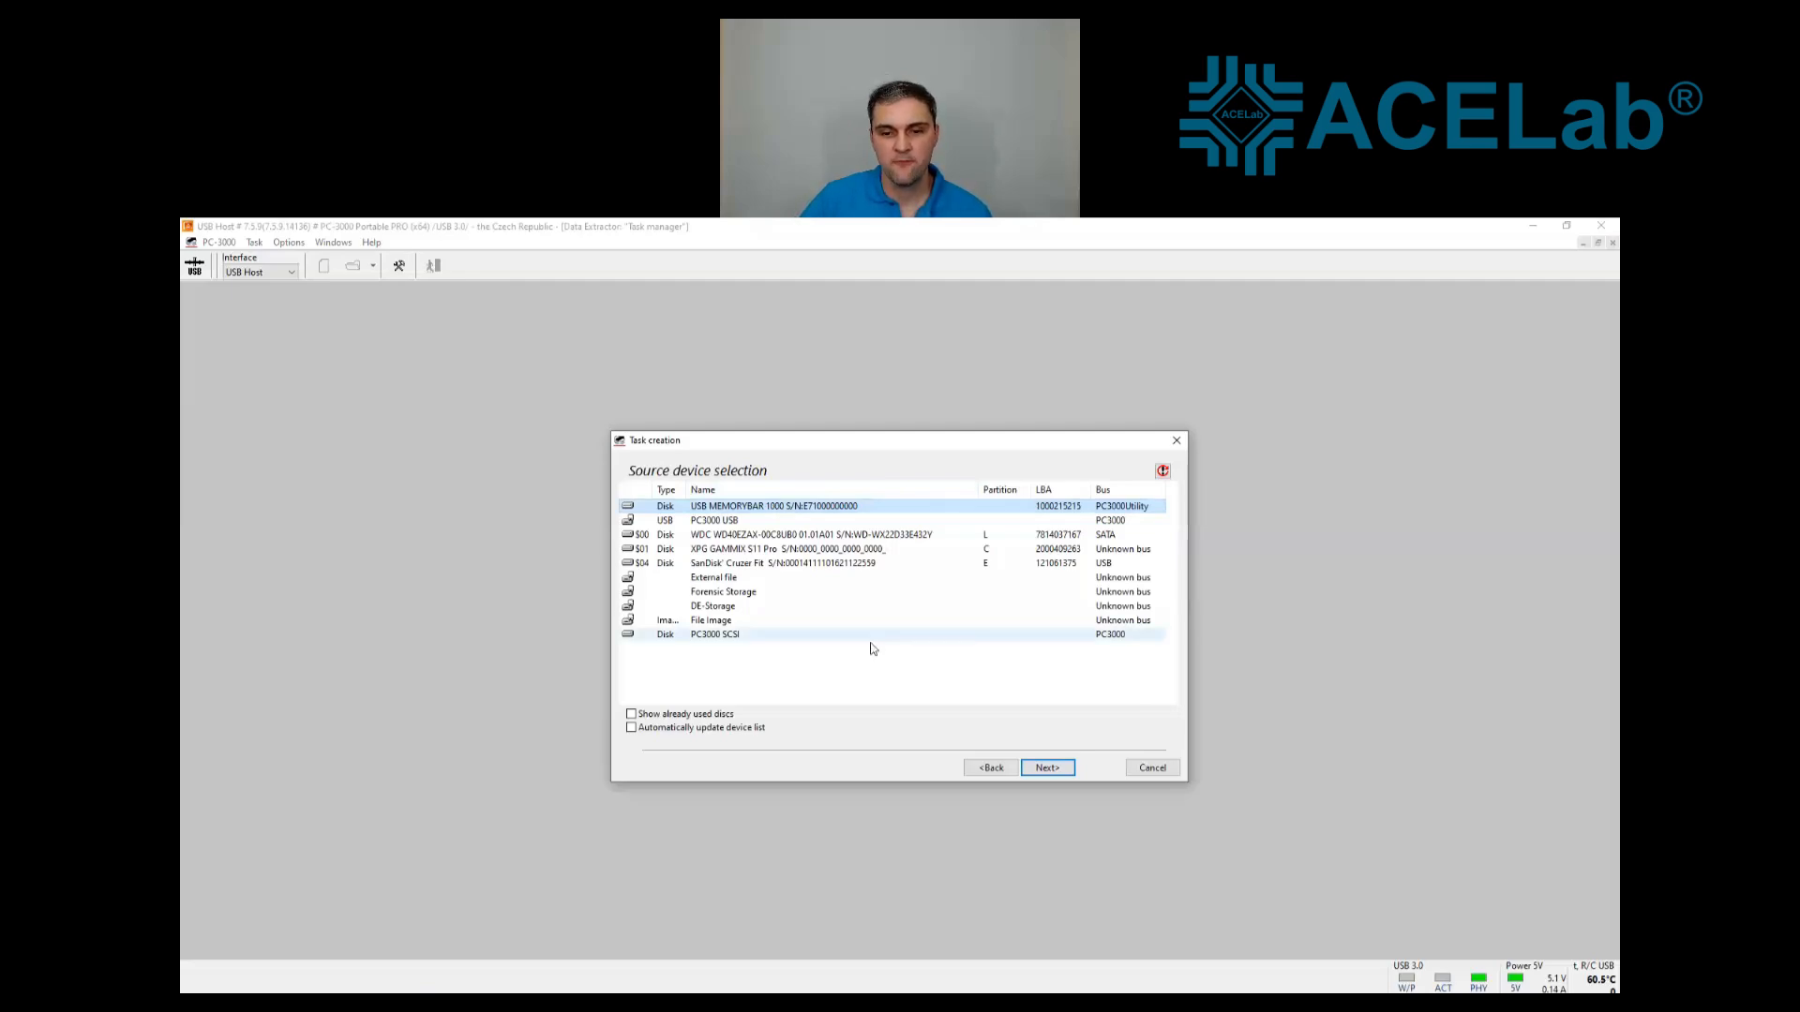
Create the task with the USB MEMORYBAR 1000 disk as source, making a data copy with a list-of-ranges map
{"action": "left_click", "coordinate": [1055, 774]}
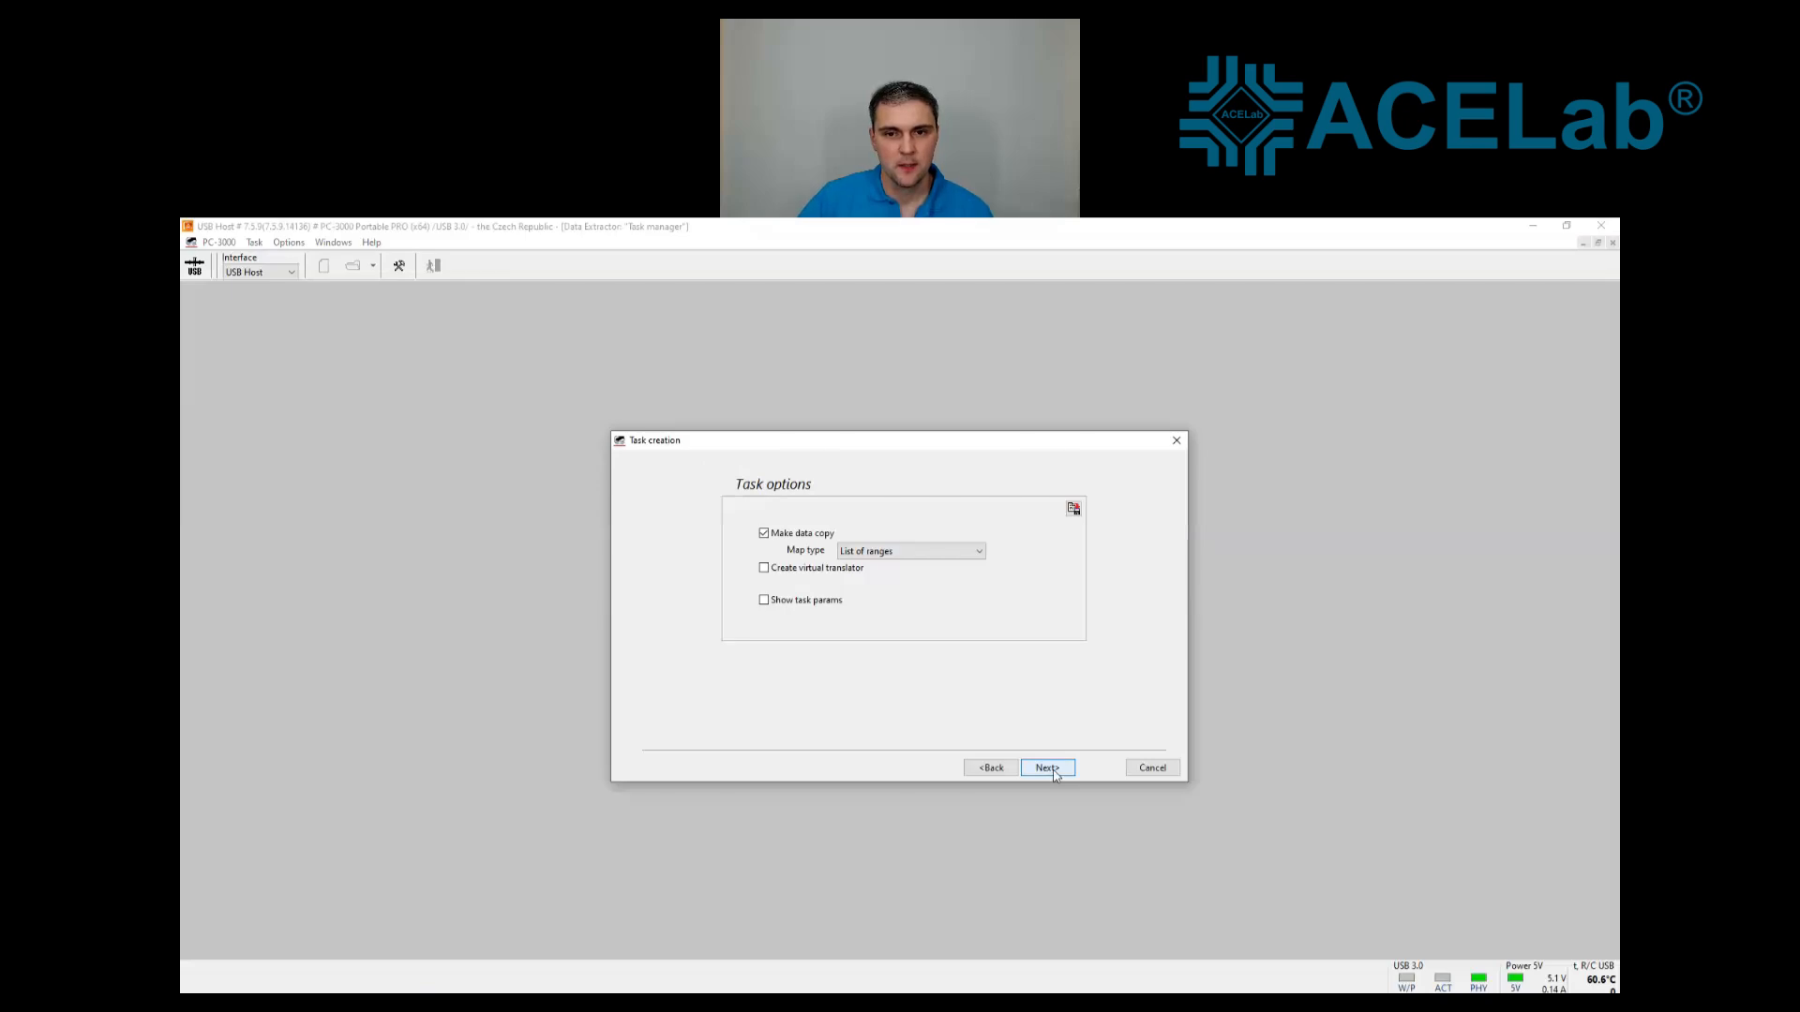
{"action": "left_click", "coordinate": [1048, 768]}
{"action": "left_click", "coordinate": [1048, 768]}
{"action": "left_click", "coordinate": [1050, 769]}
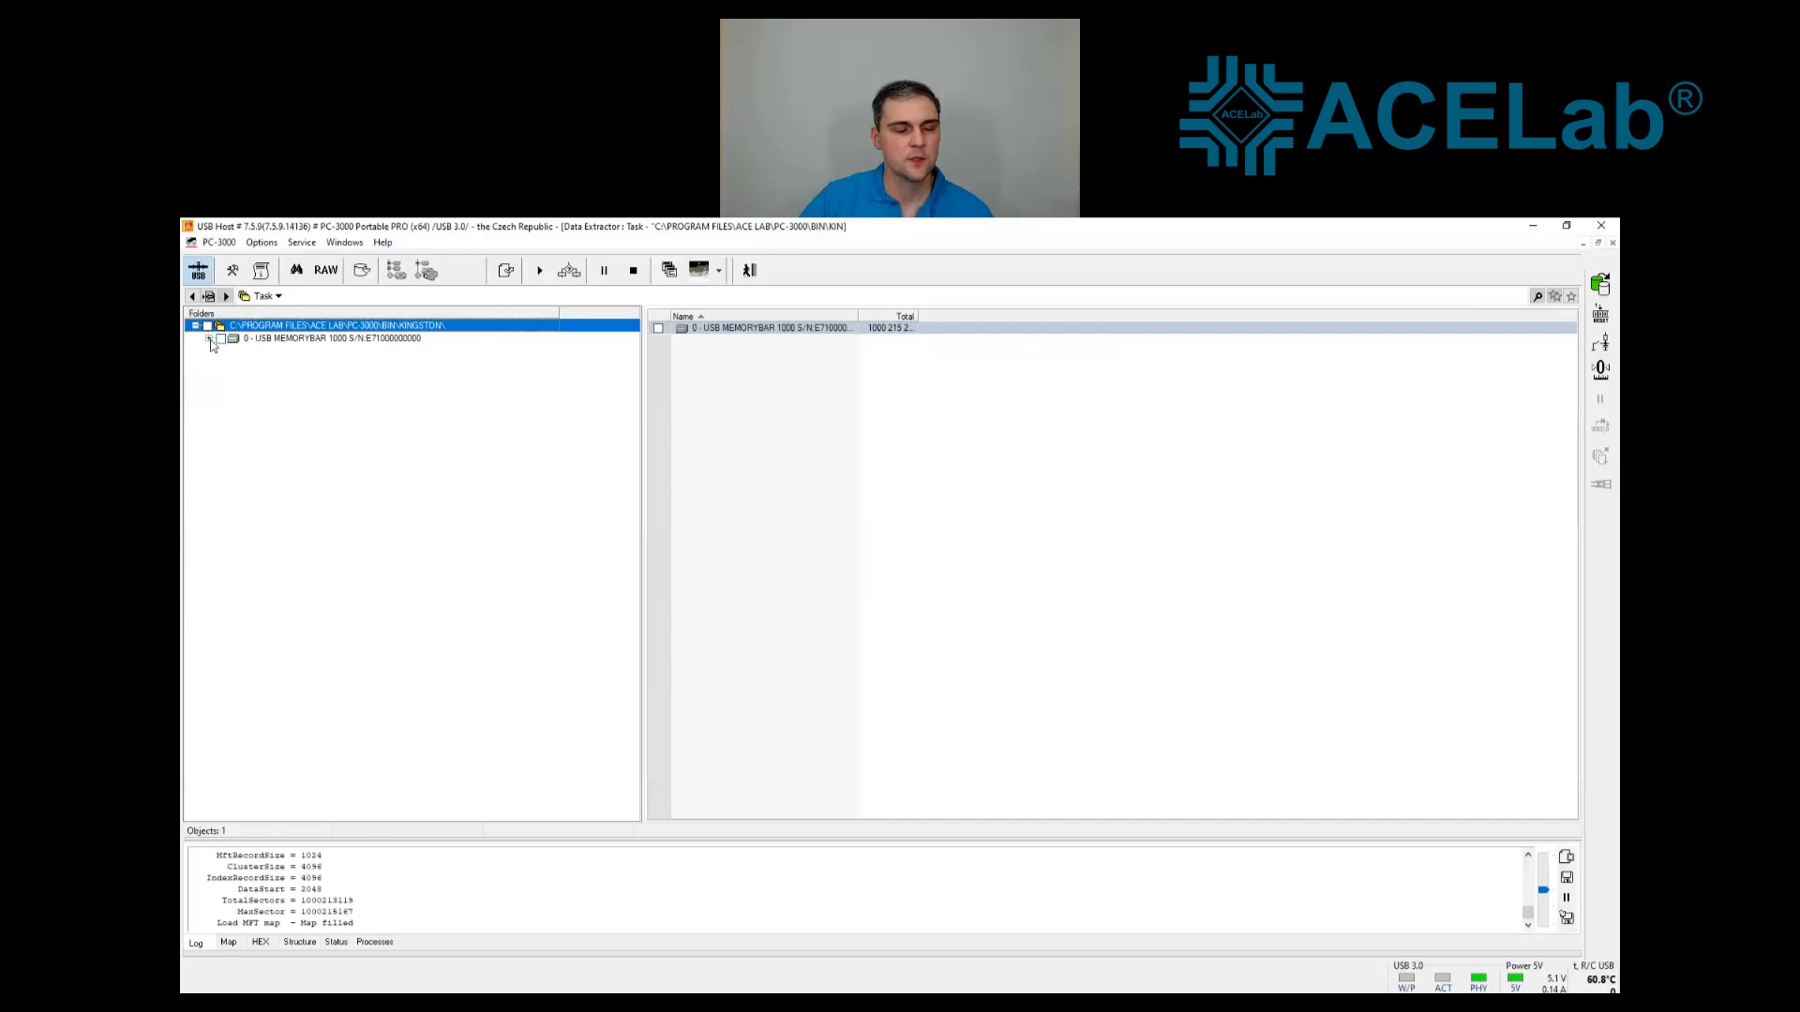
Expand the USB MEMORYBAR disk down to the NTFS partition's Root folder and examine its files and folders
{"action": "left_click", "coordinate": [209, 338]}
{"action": "left_click", "coordinate": [223, 353]}
{"action": "left_click", "coordinate": [235, 364]}
{"action": "left_click", "coordinate": [250, 377]}
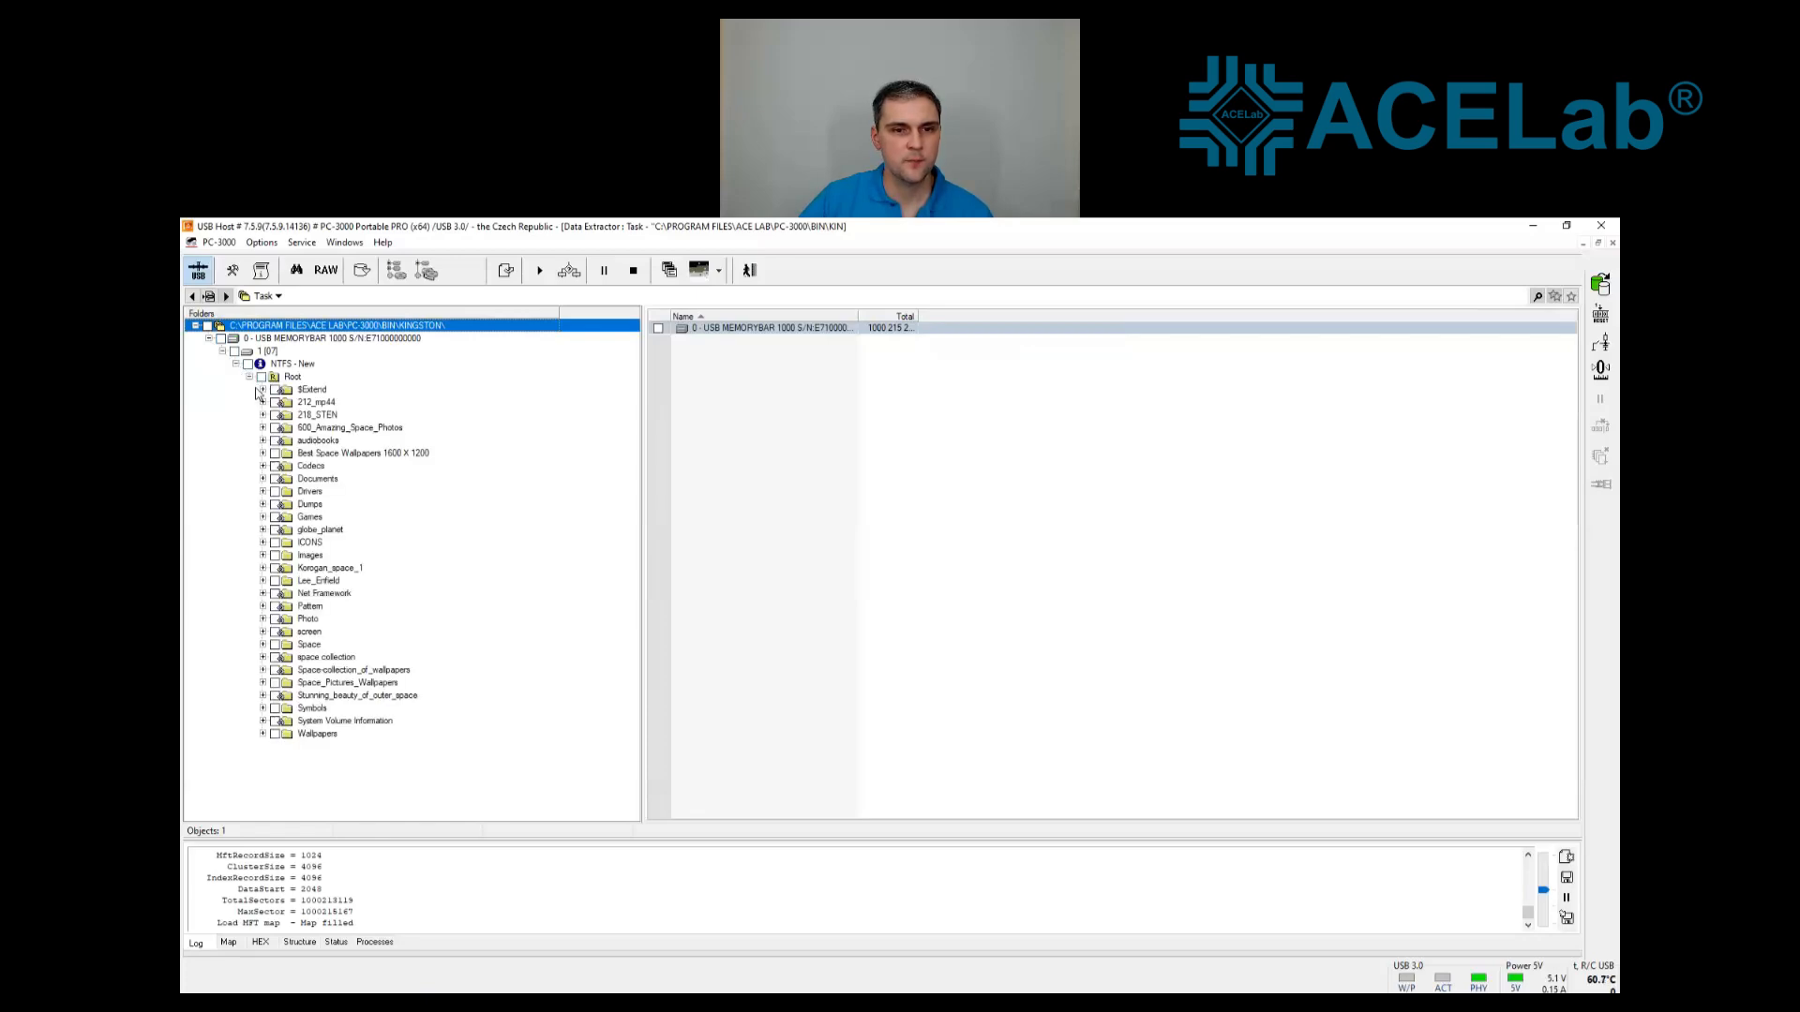
{"action": "left_click", "coordinate": [291, 377]}
{"action": "scroll", "coordinate": [942, 583], "scroll_direction": "down", "scroll_amount": 2}
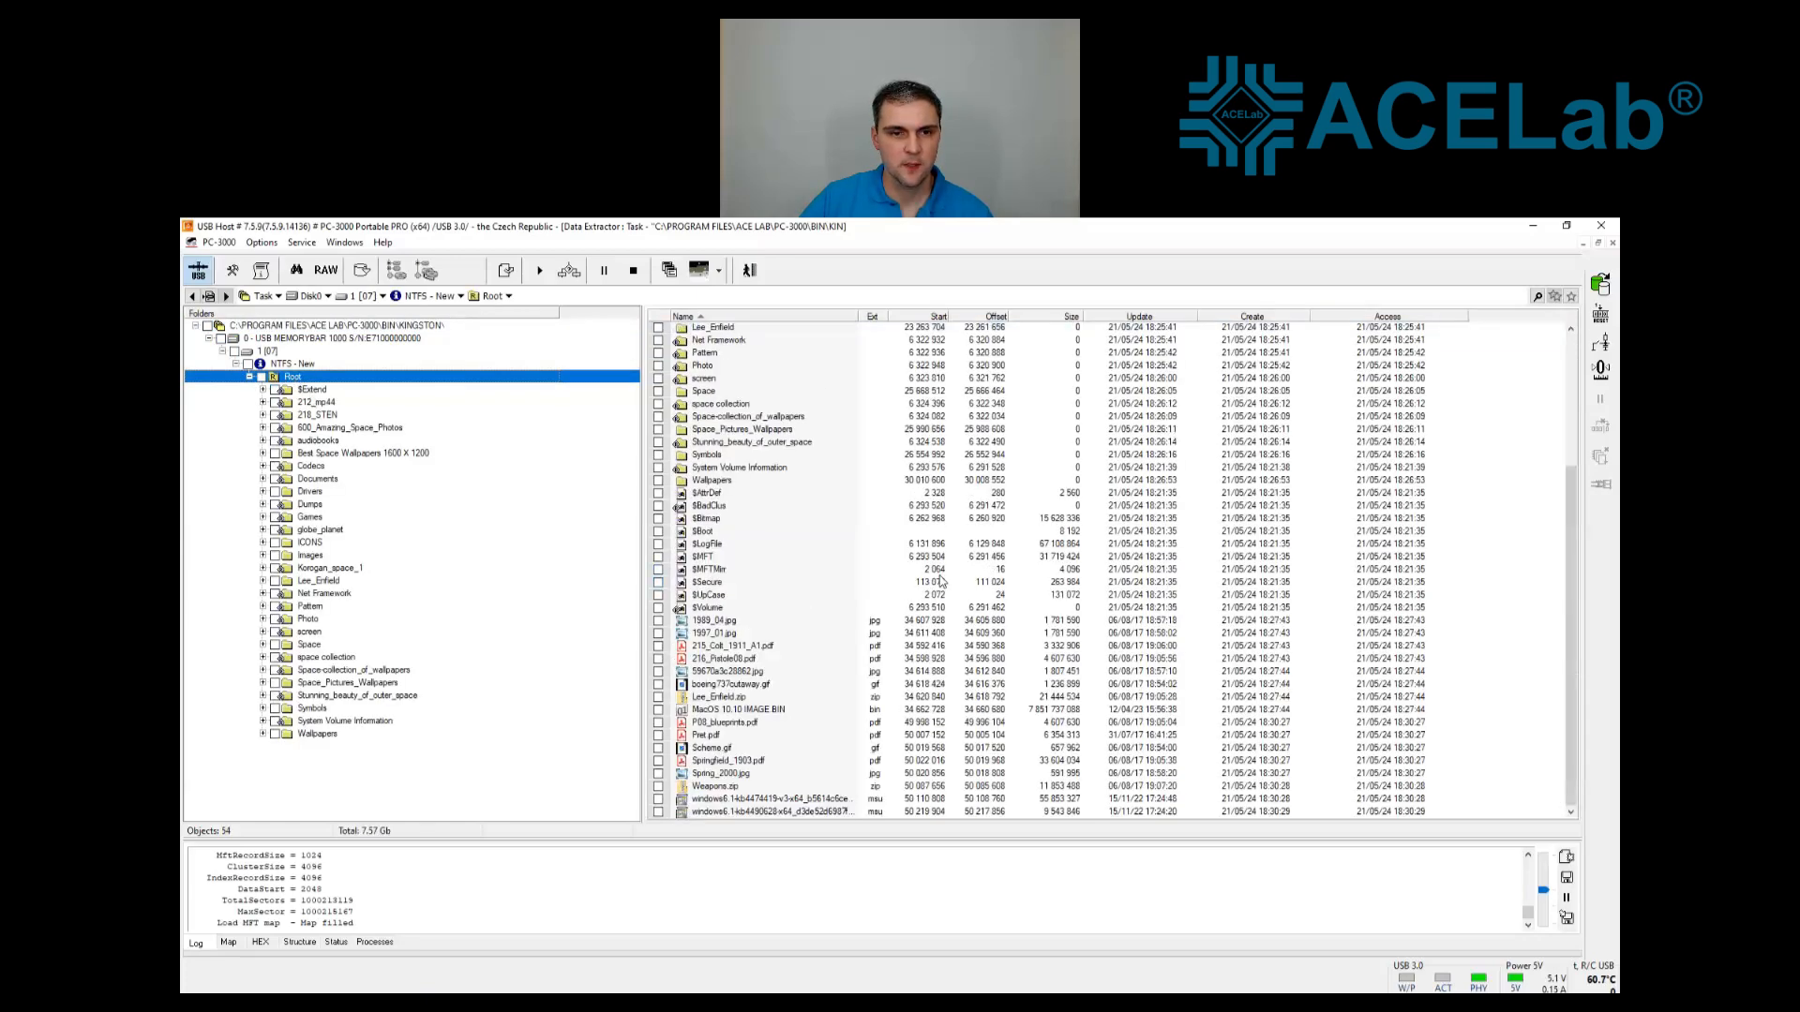
{"action": "scroll", "coordinate": [863, 598], "scroll_direction": "up", "scroll_amount": 2}
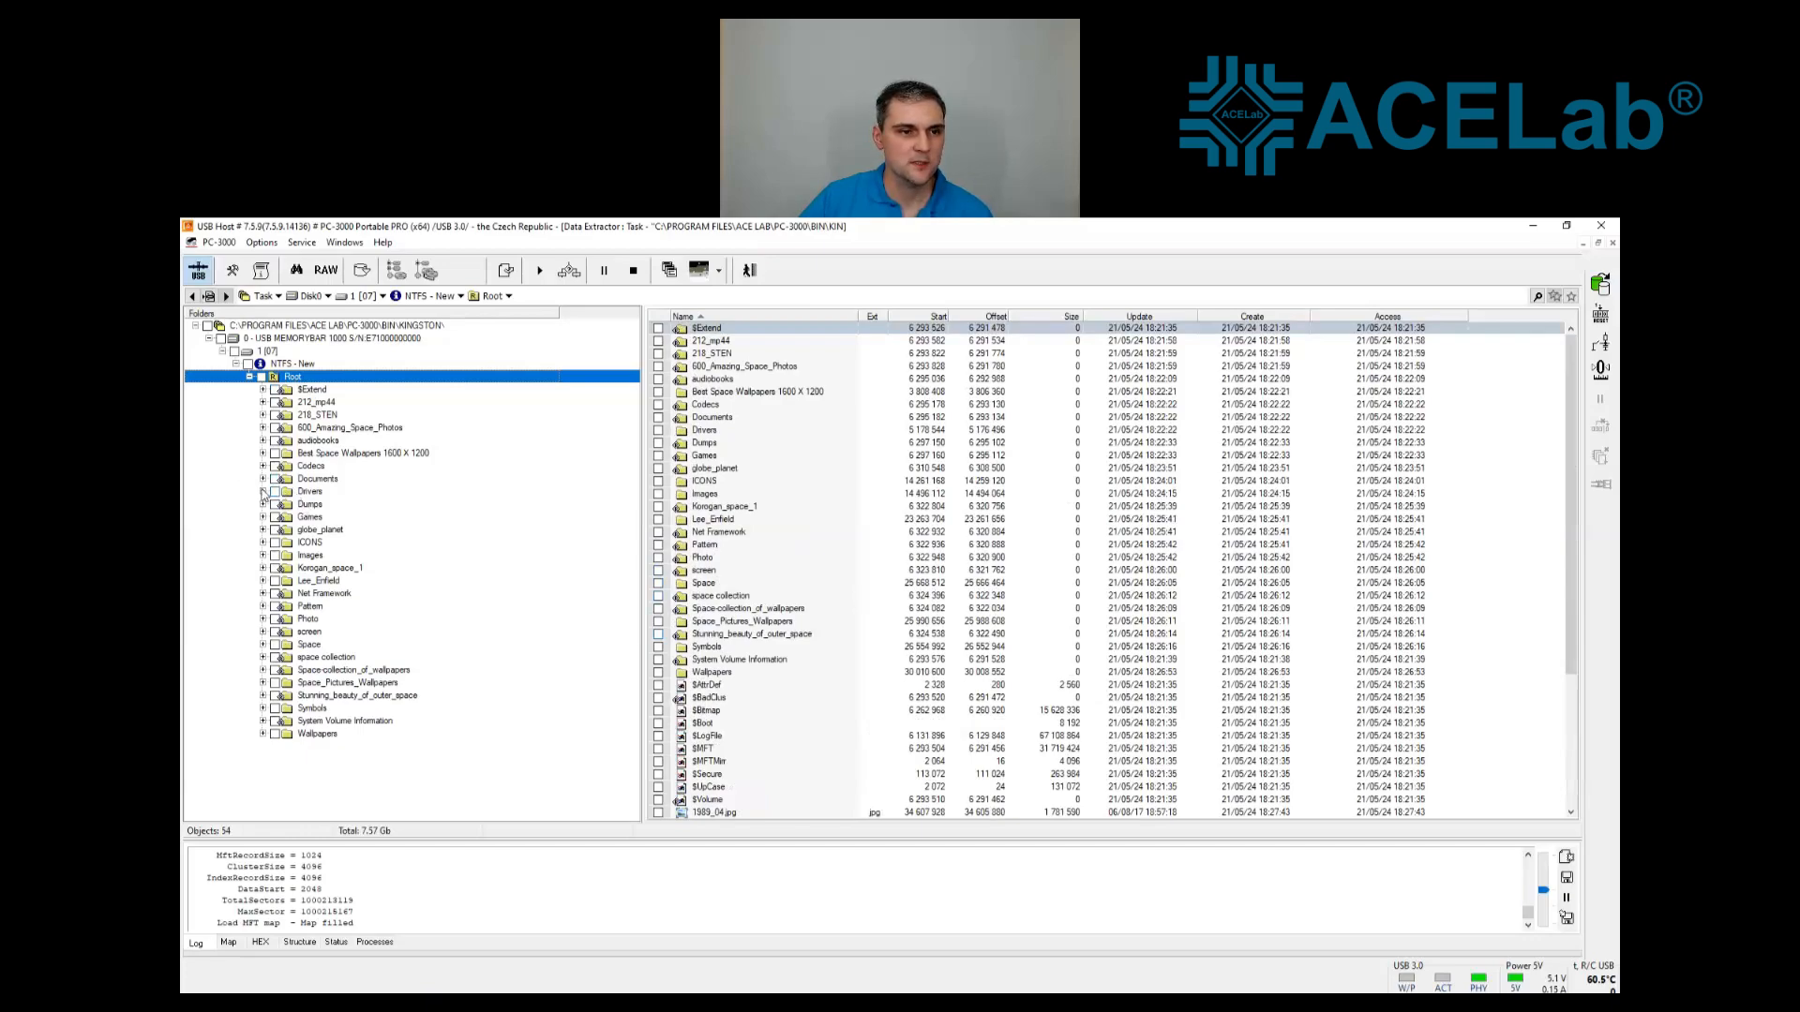
View the first sector of 025.jpg in the Best Space Wallpapers 1600 X 1200 folder
{"action": "left_click", "coordinate": [337, 455]}
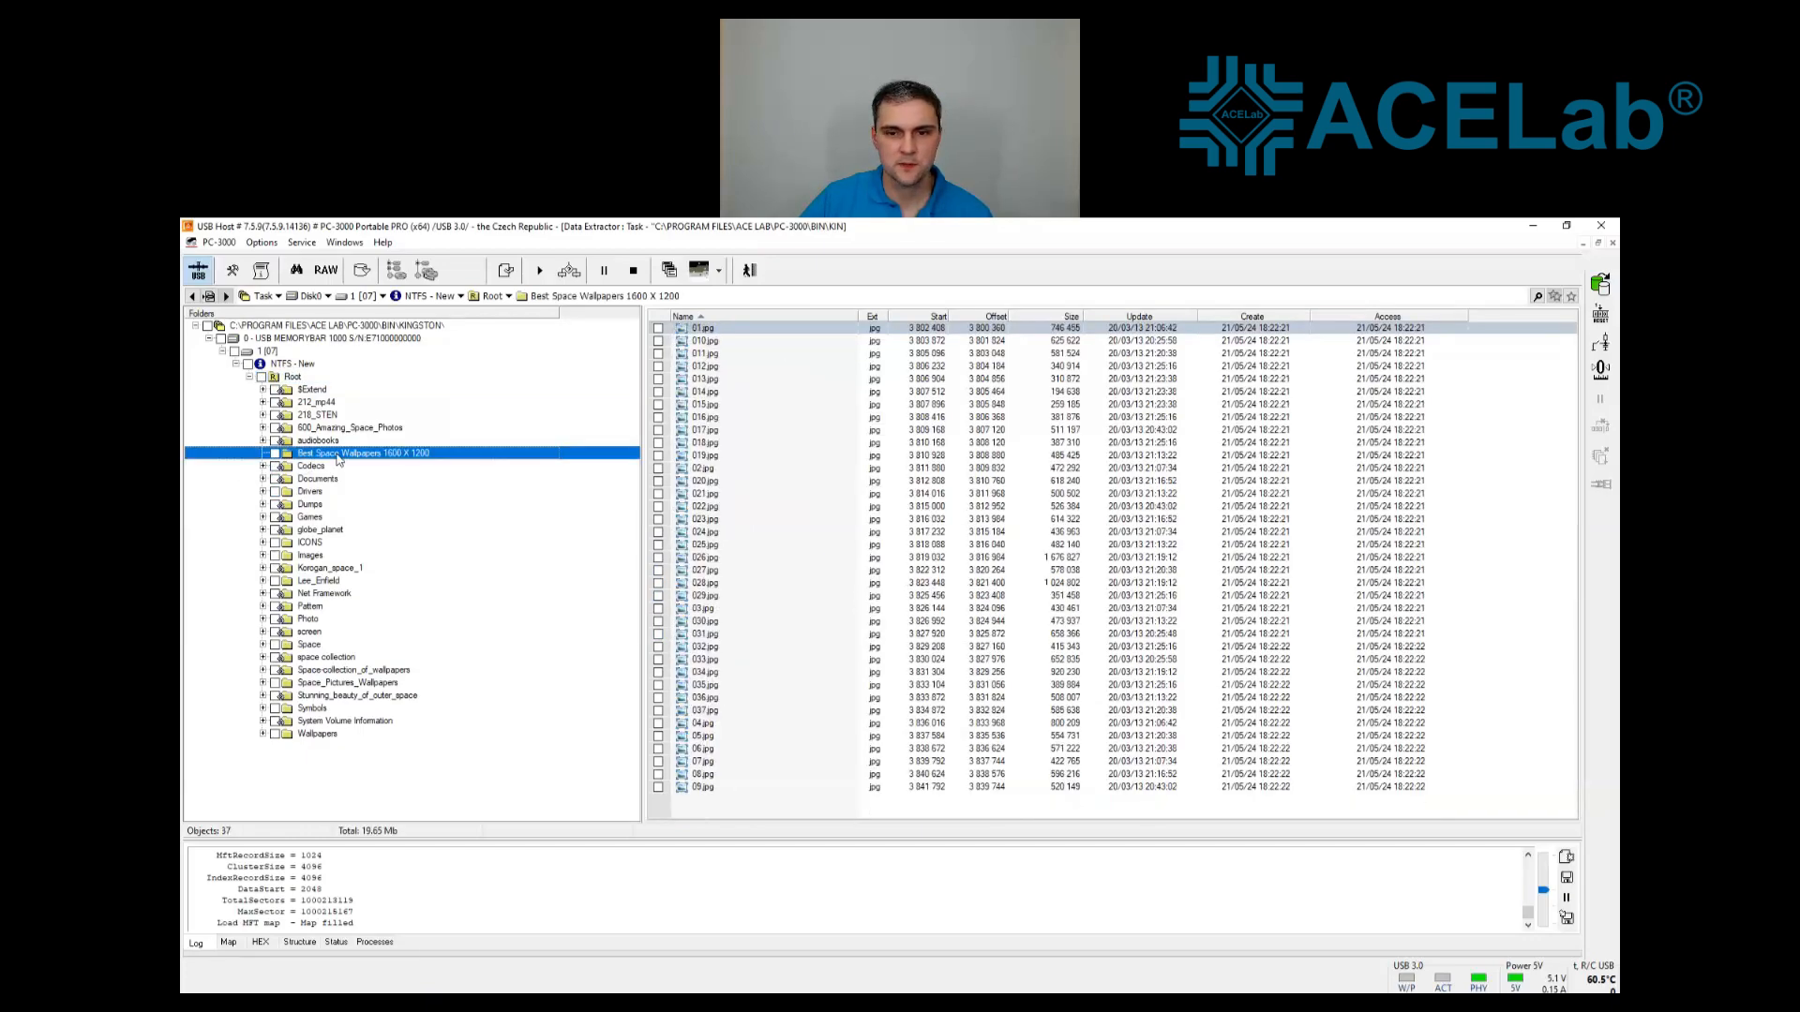
{"action": "left_click", "coordinate": [714, 551]}
{"action": "right_click", "coordinate": [714, 552]}
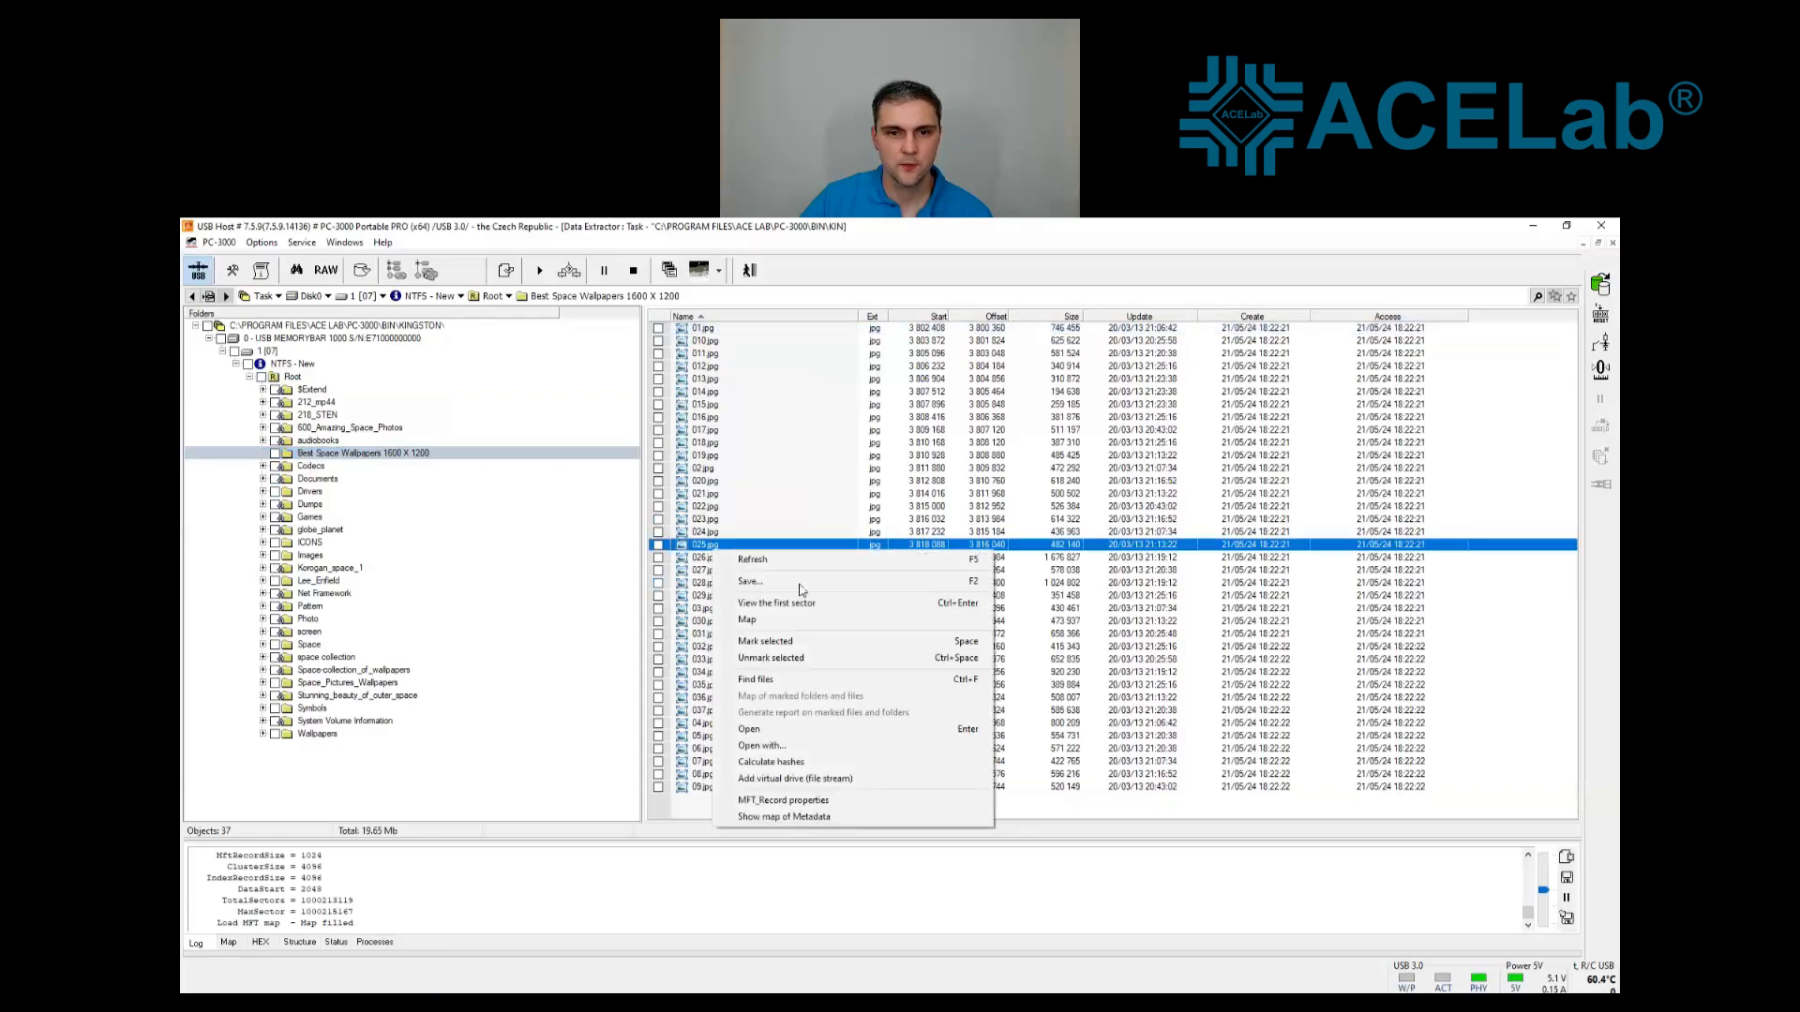
{"action": "left_click", "coordinate": [829, 604]}
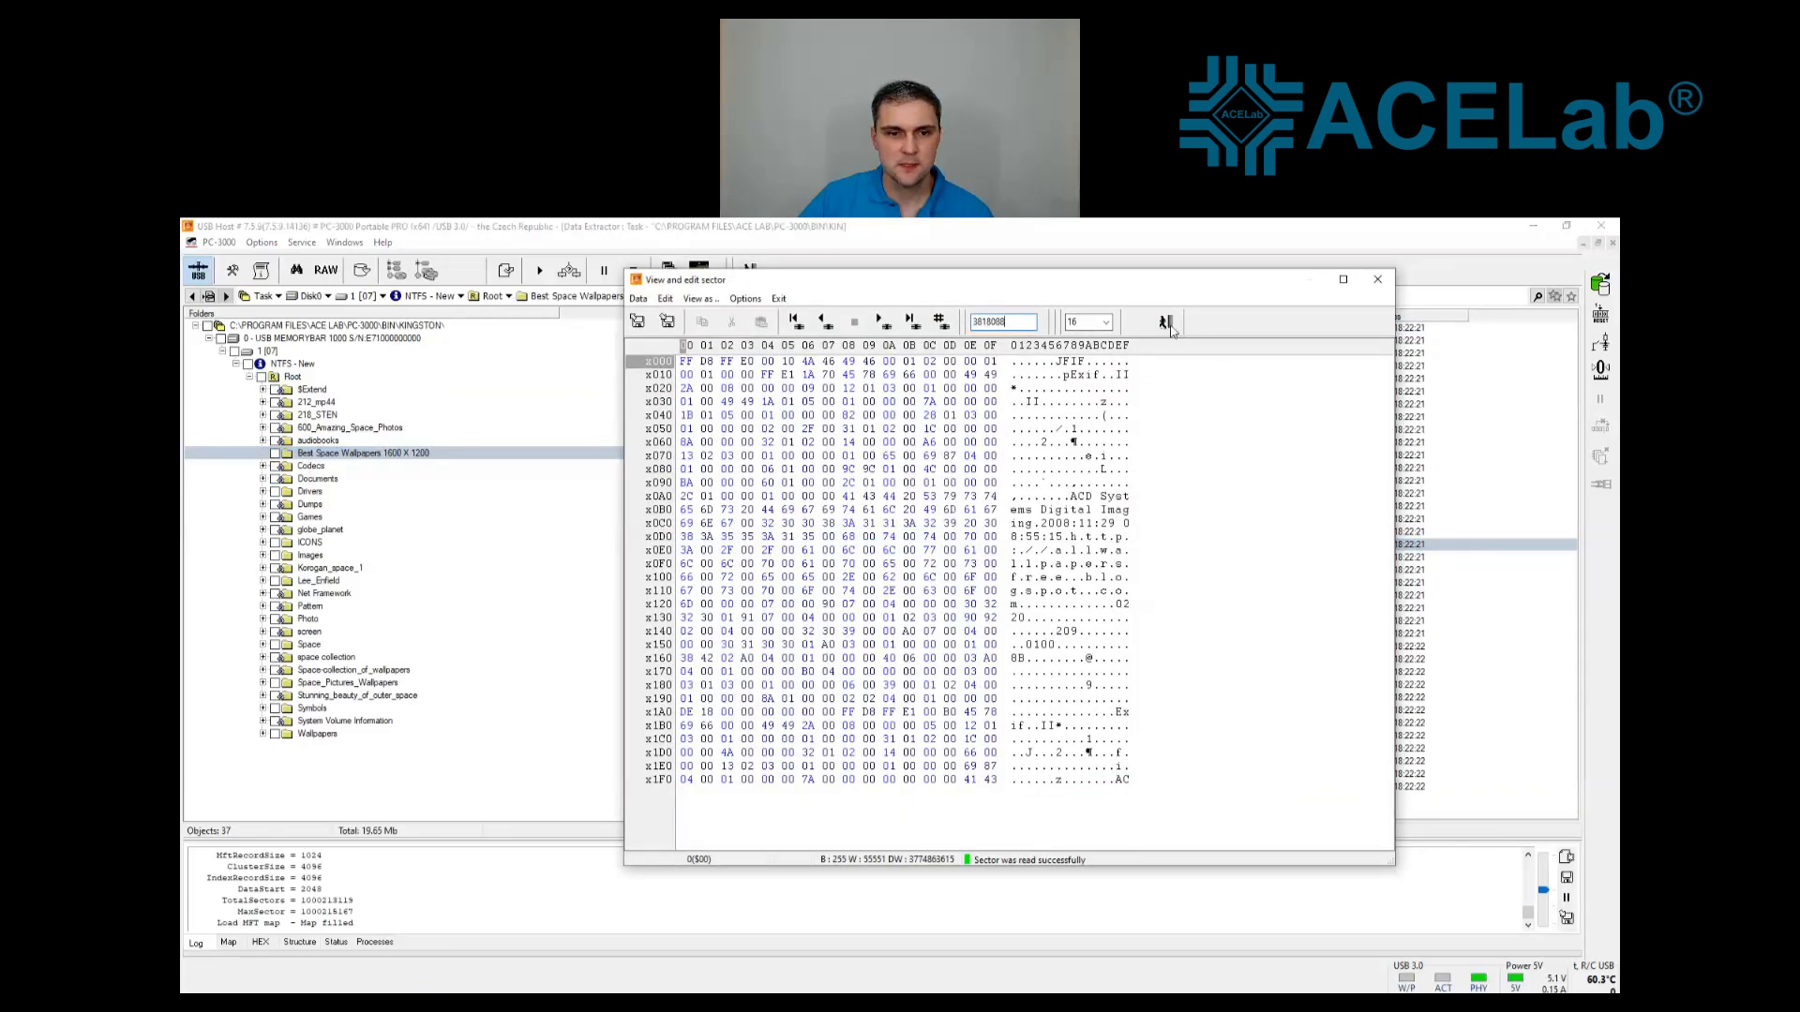
{"action": "key", "text": "Escape"}
Build the map of 025.jpg and scan its chain
{"action": "right_click", "coordinate": [721, 548]}
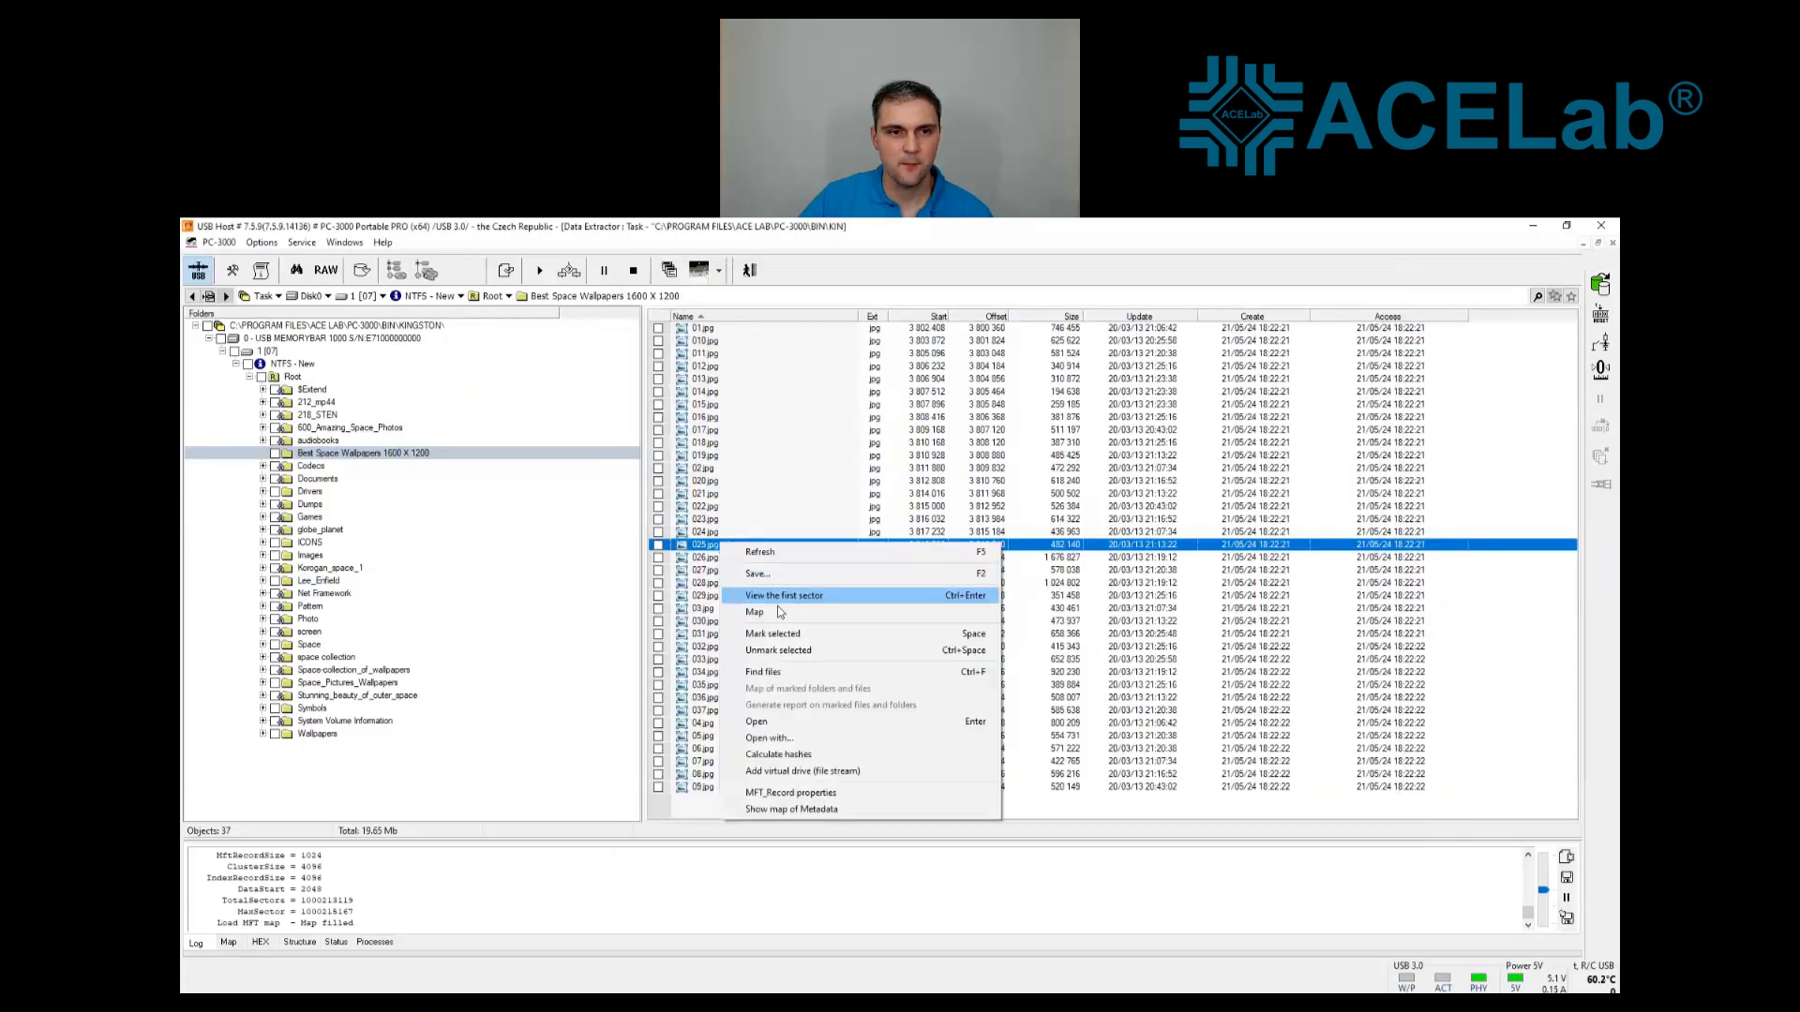
{"action": "left_click", "coordinate": [752, 615]}
{"action": "right_click", "coordinate": [481, 610]}
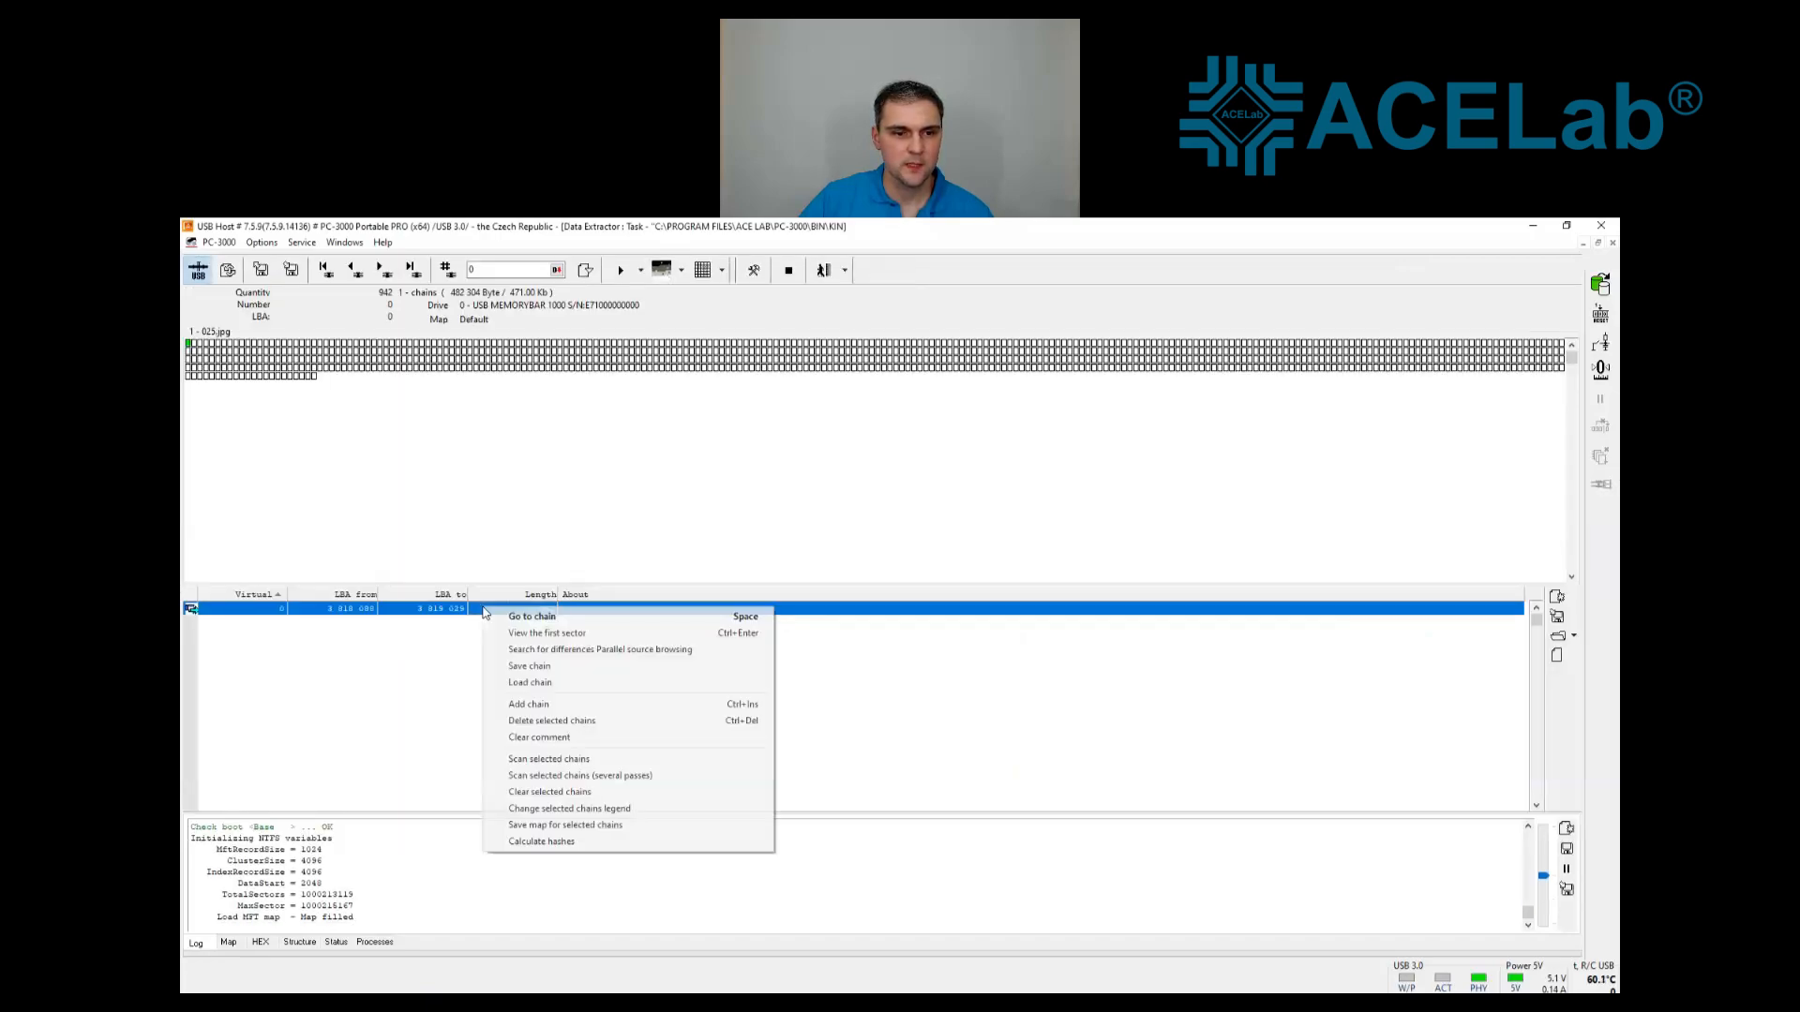
{"action": "left_click", "coordinate": [584, 761]}
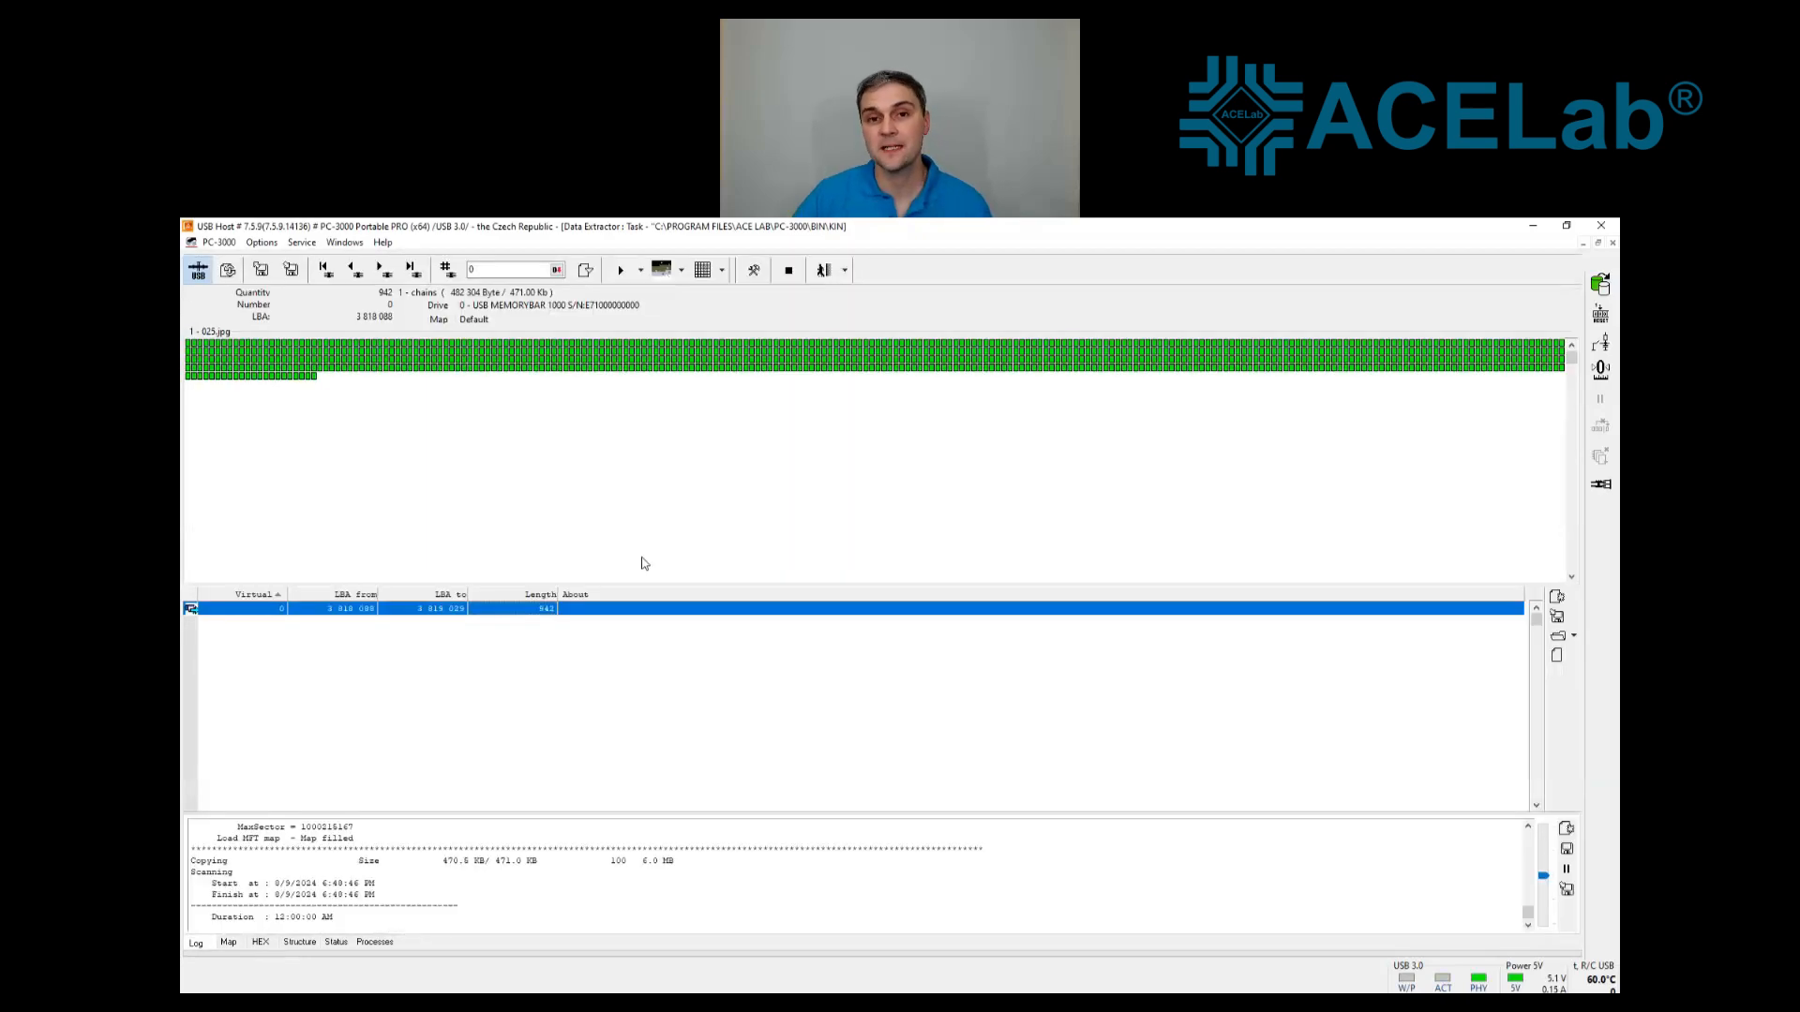
{"action": "left_click", "coordinate": [823, 270]}
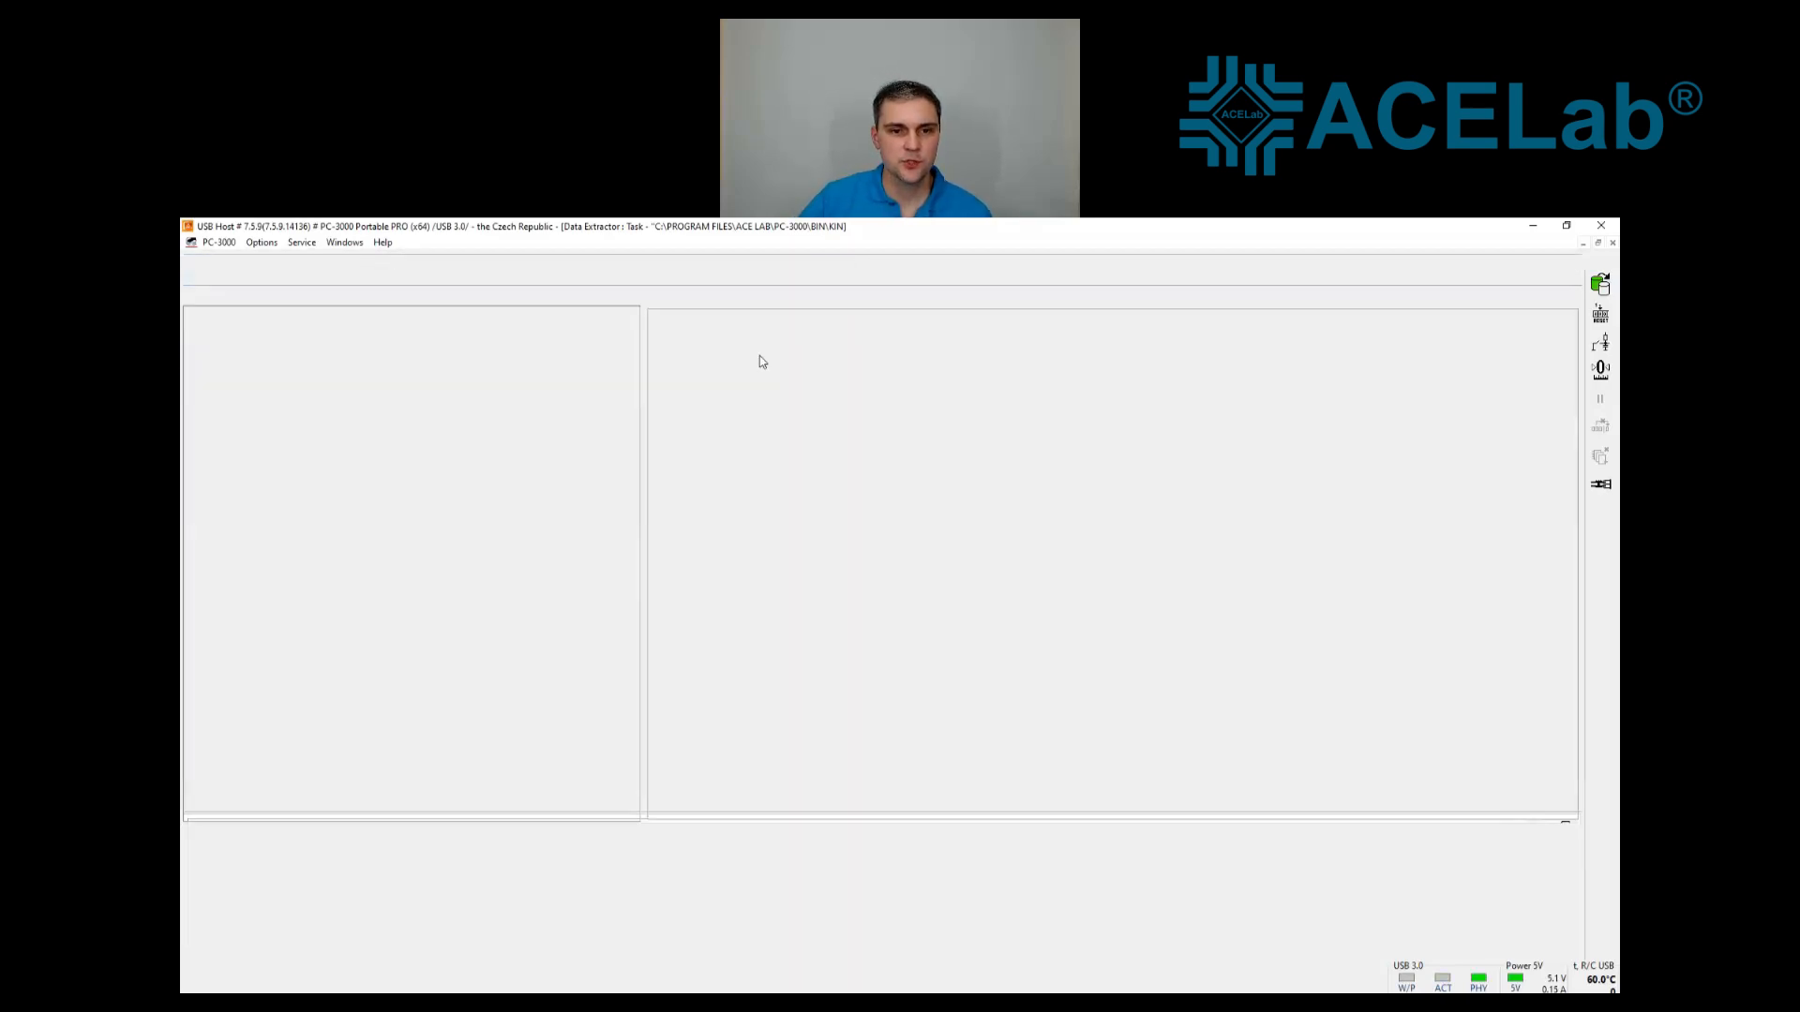
Open 025.jpg, 021.jpg and 015.jpg one after another in the photo viewer to check the recovered pictures
{"action": "right_click", "coordinate": [724, 548]}
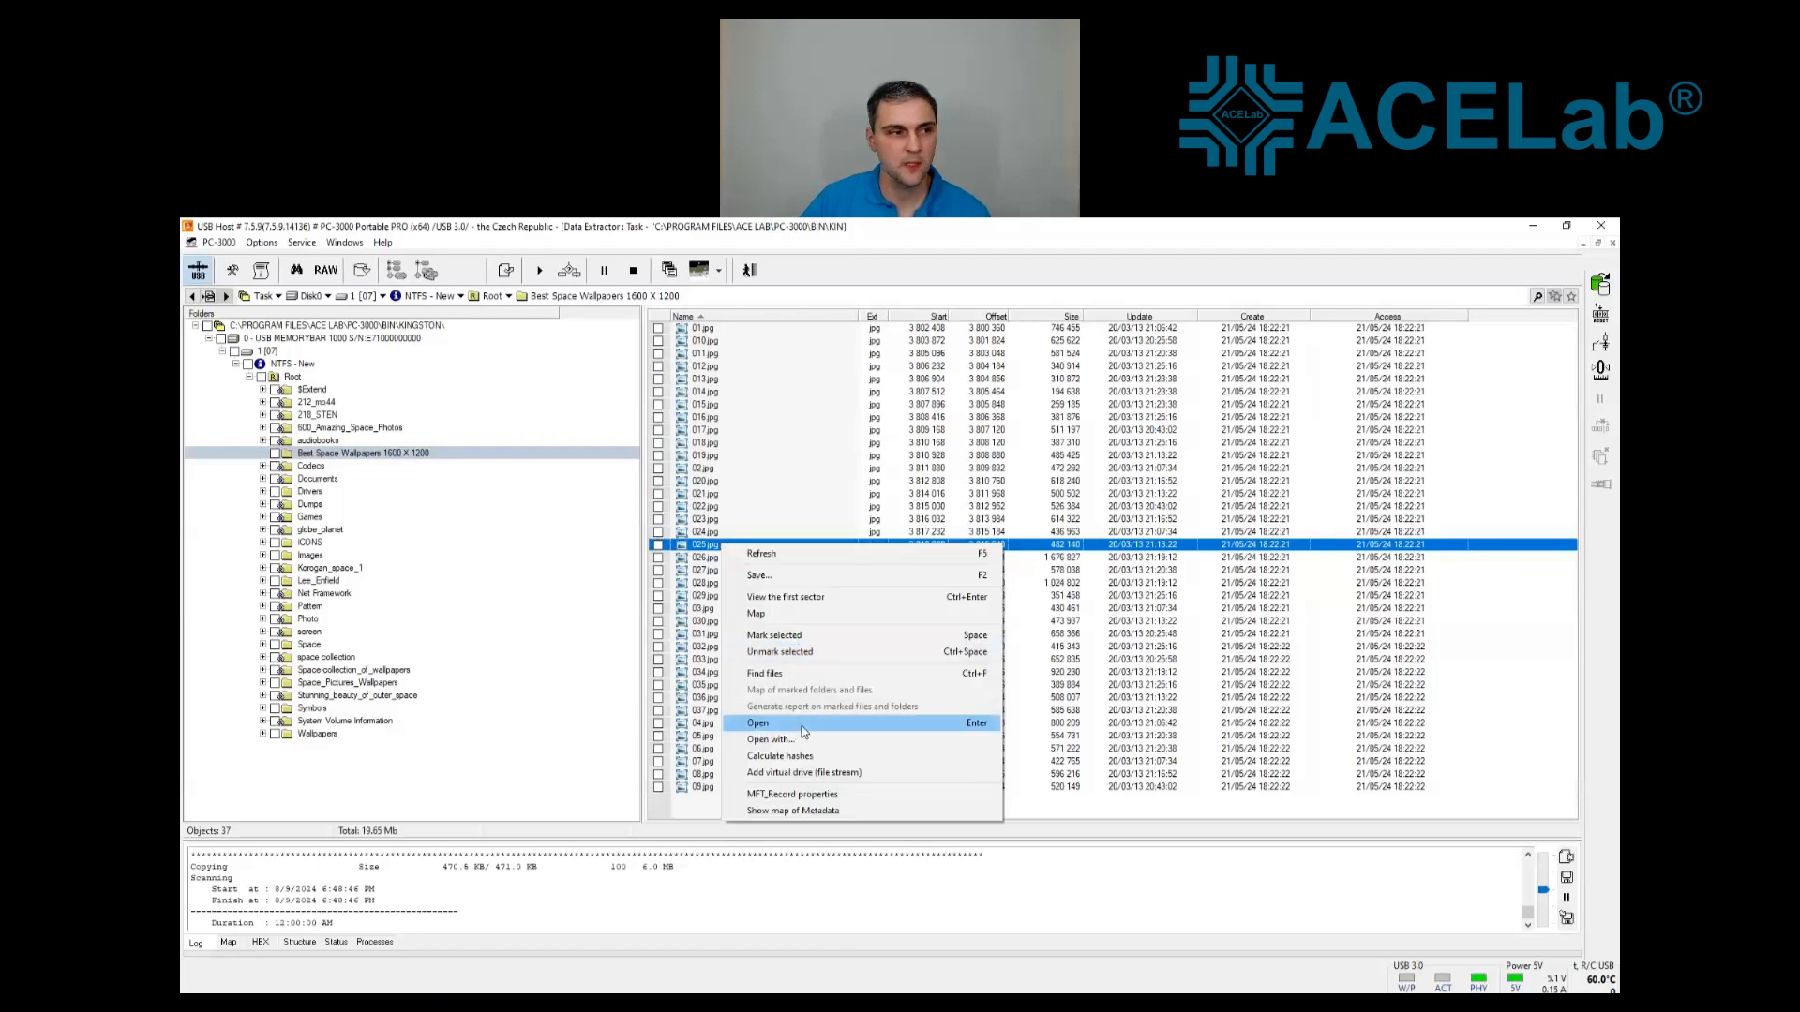
{"action": "left_click", "coordinate": [802, 724]}
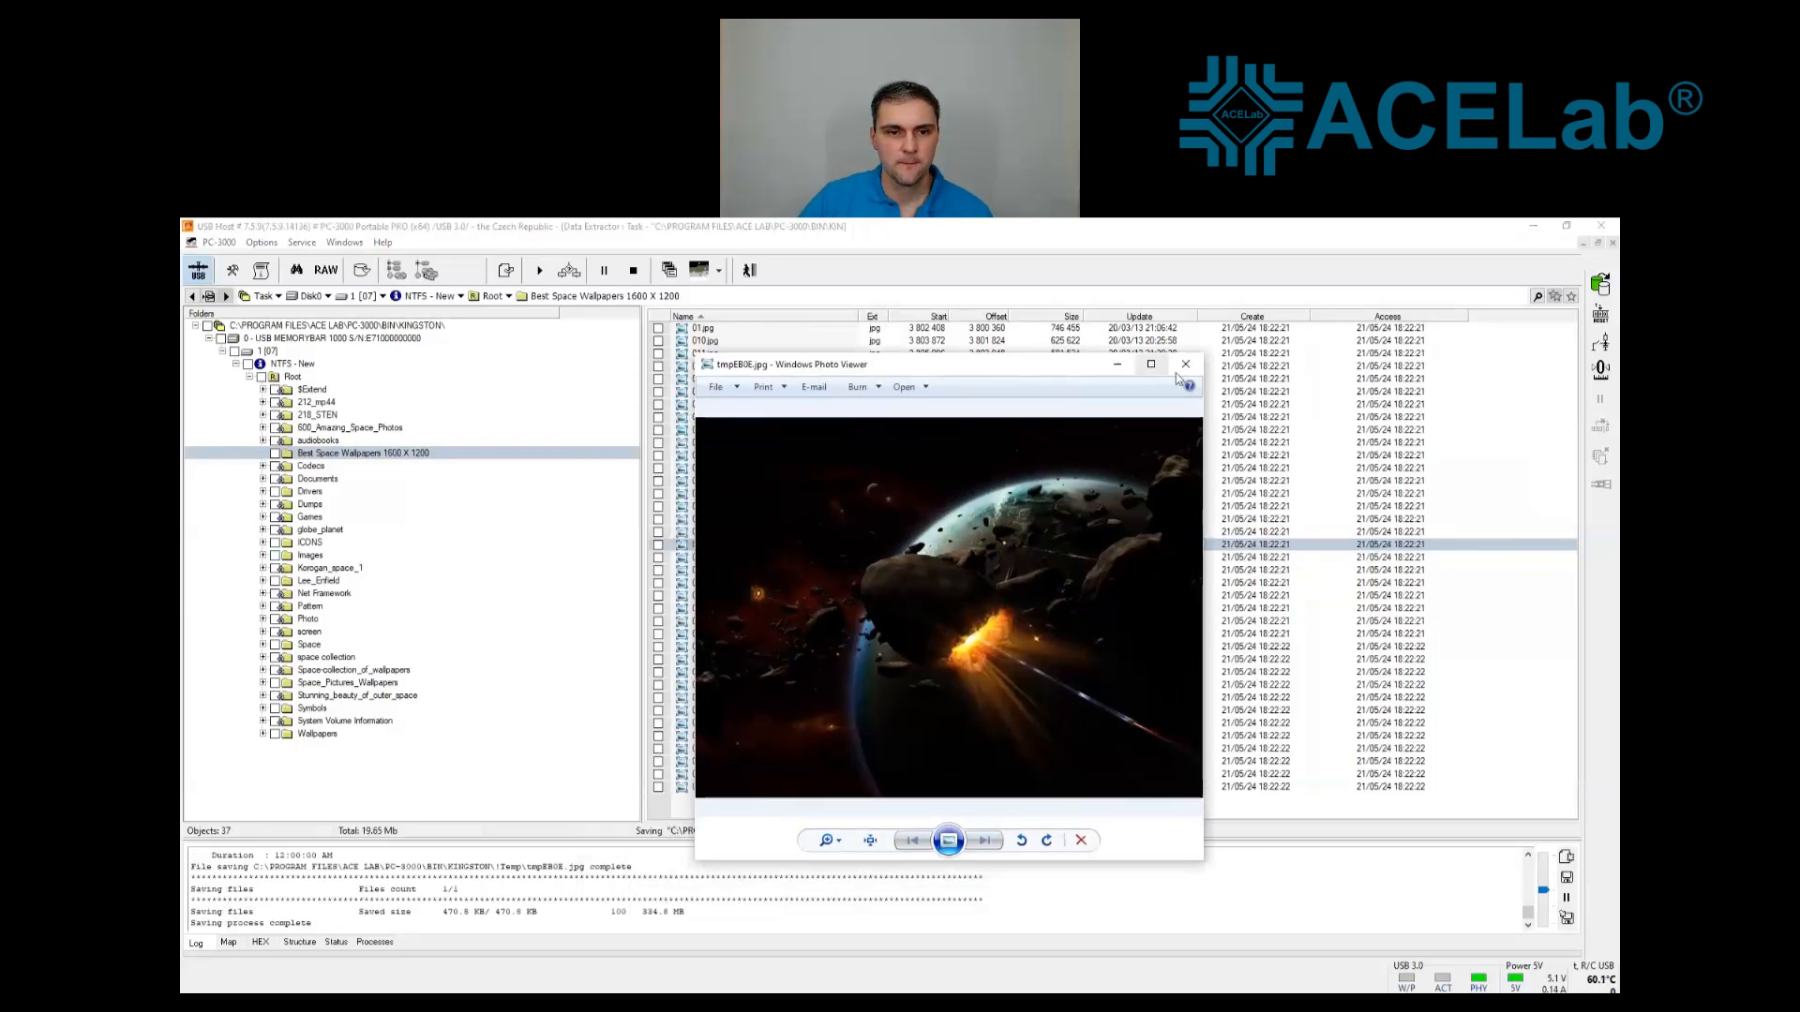
{"action": "left_click", "coordinate": [1185, 364]}
{"action": "left_click", "coordinate": [712, 494]}
{"action": "right_click", "coordinate": [715, 495]}
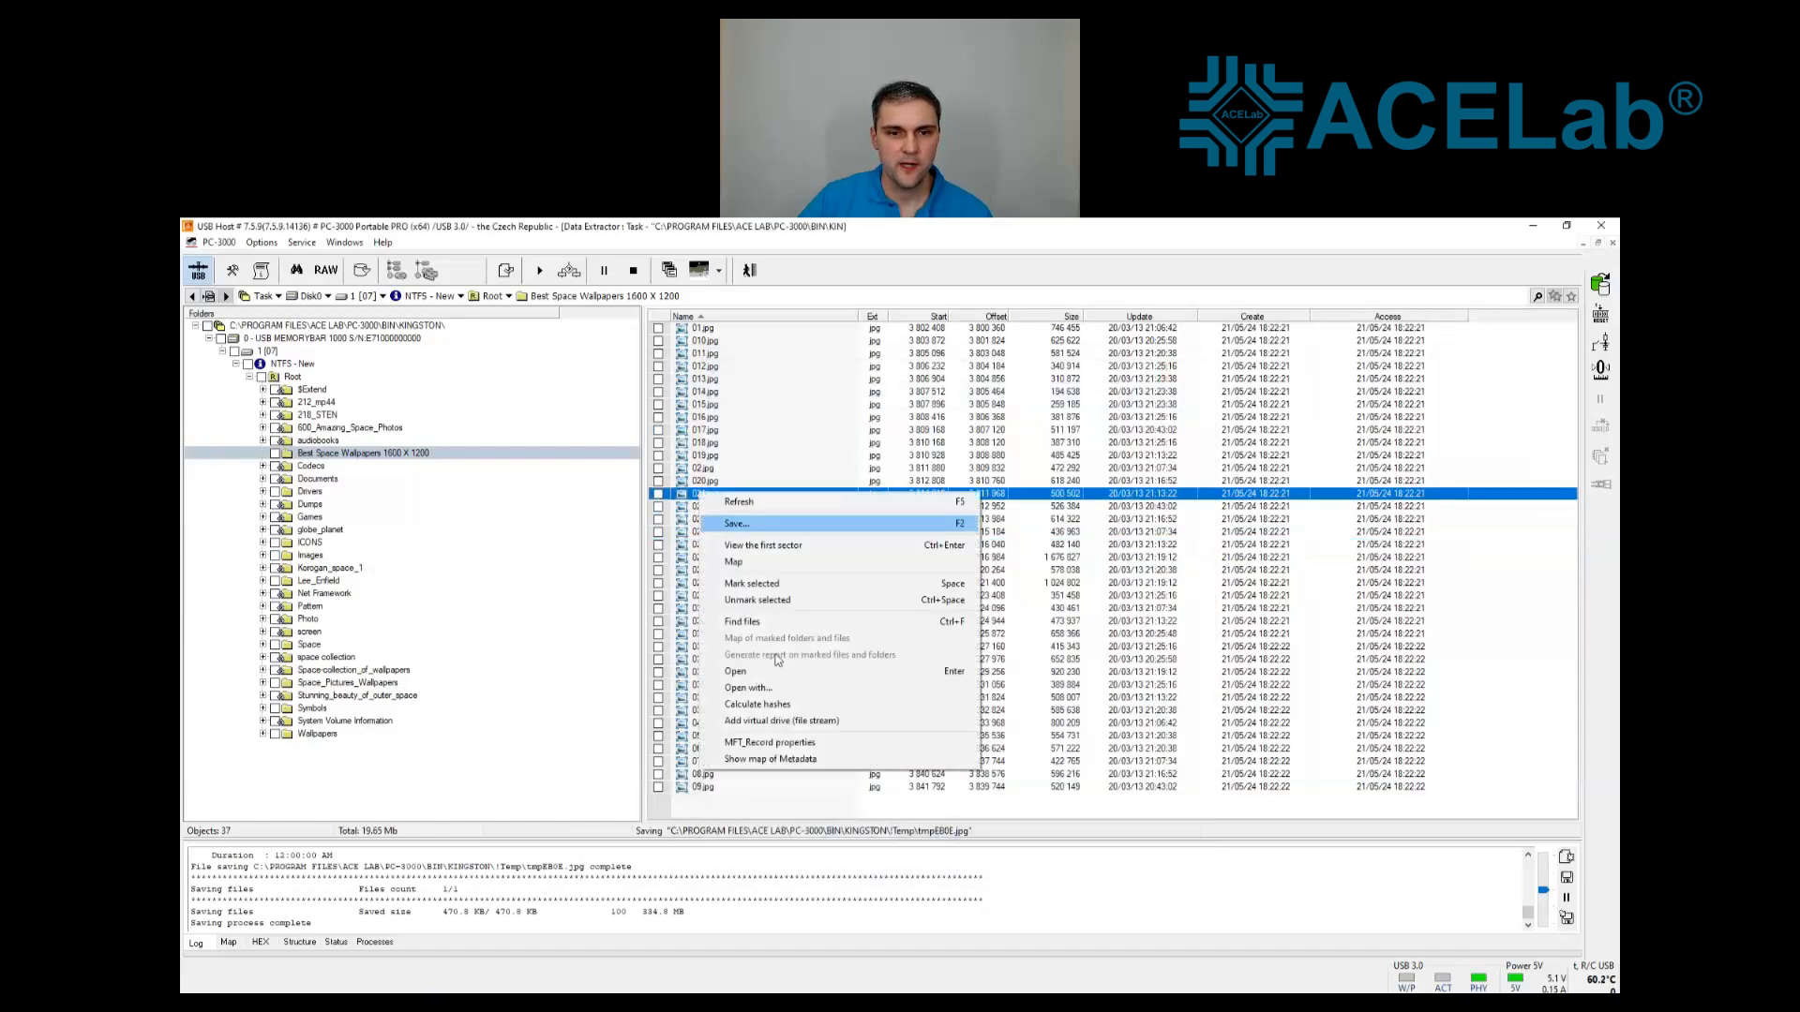
{"action": "left_click", "coordinate": [764, 672]}
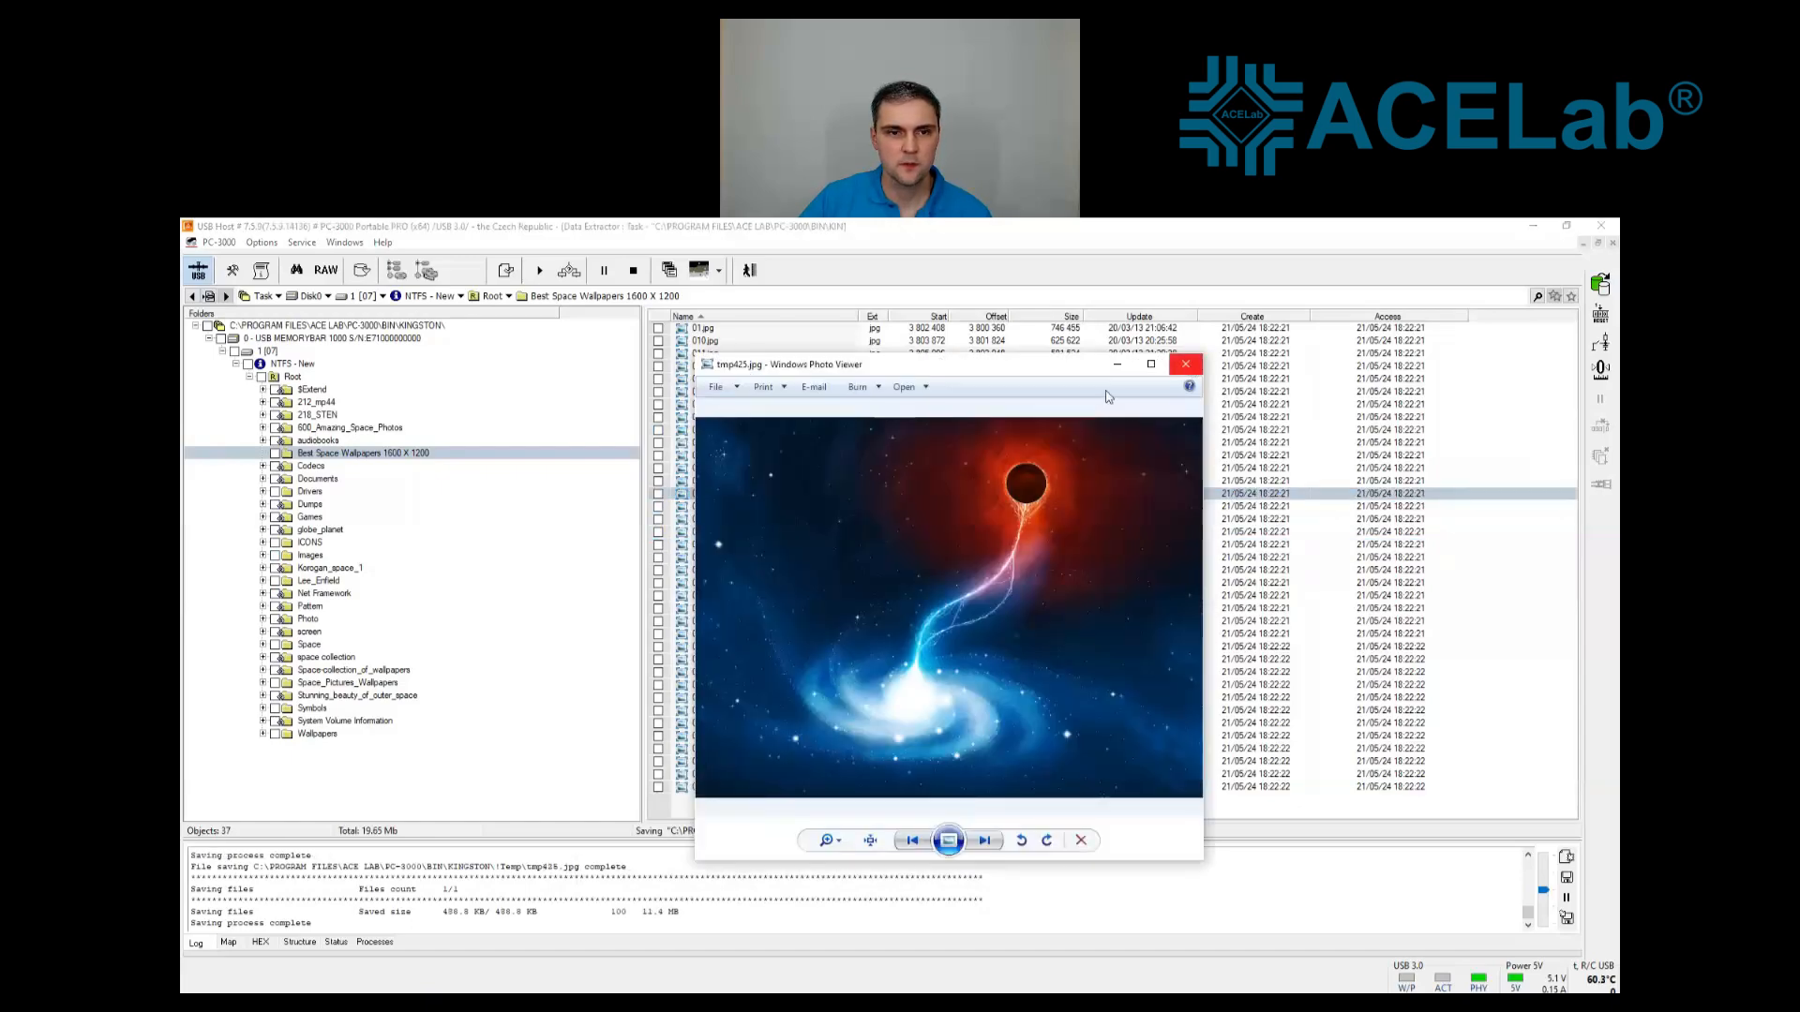
{"action": "left_click", "coordinate": [1189, 366]}
{"action": "left_click", "coordinate": [733, 406]}
{"action": "right_click", "coordinate": [730, 402]}
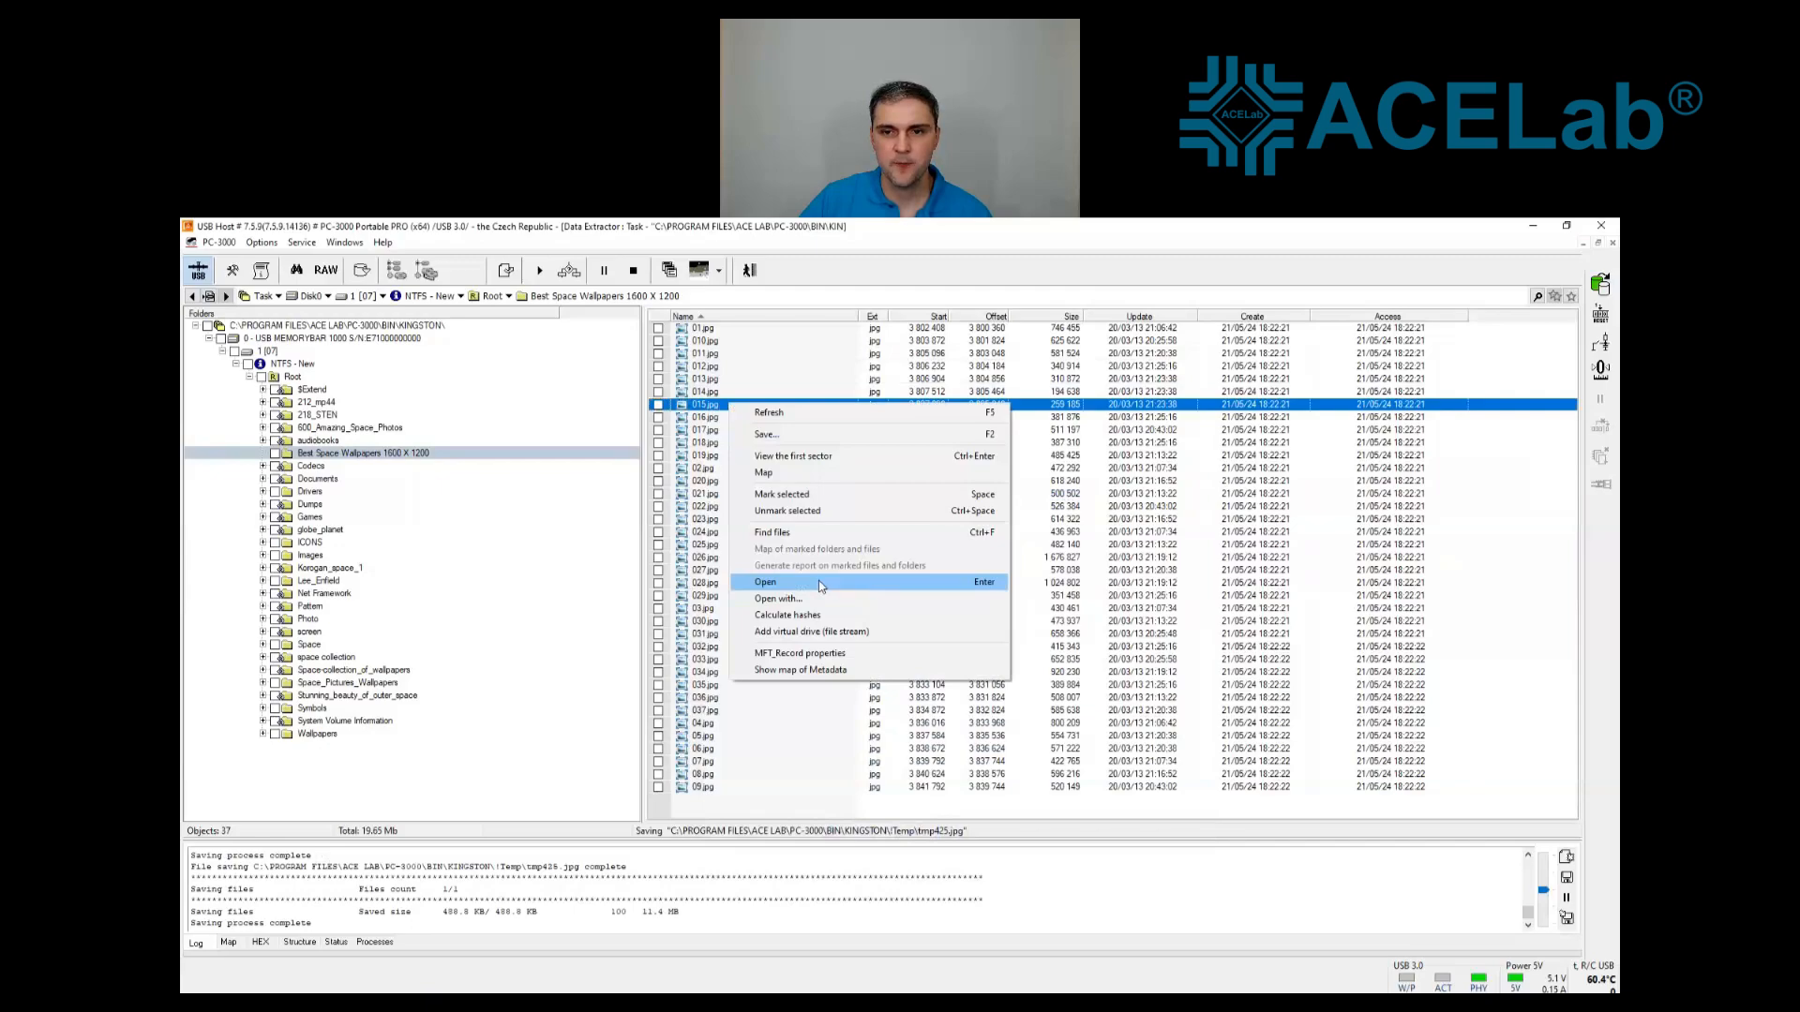
{"action": "left_click", "coordinate": [764, 578]}
{"action": "left_click", "coordinate": [1186, 364]}
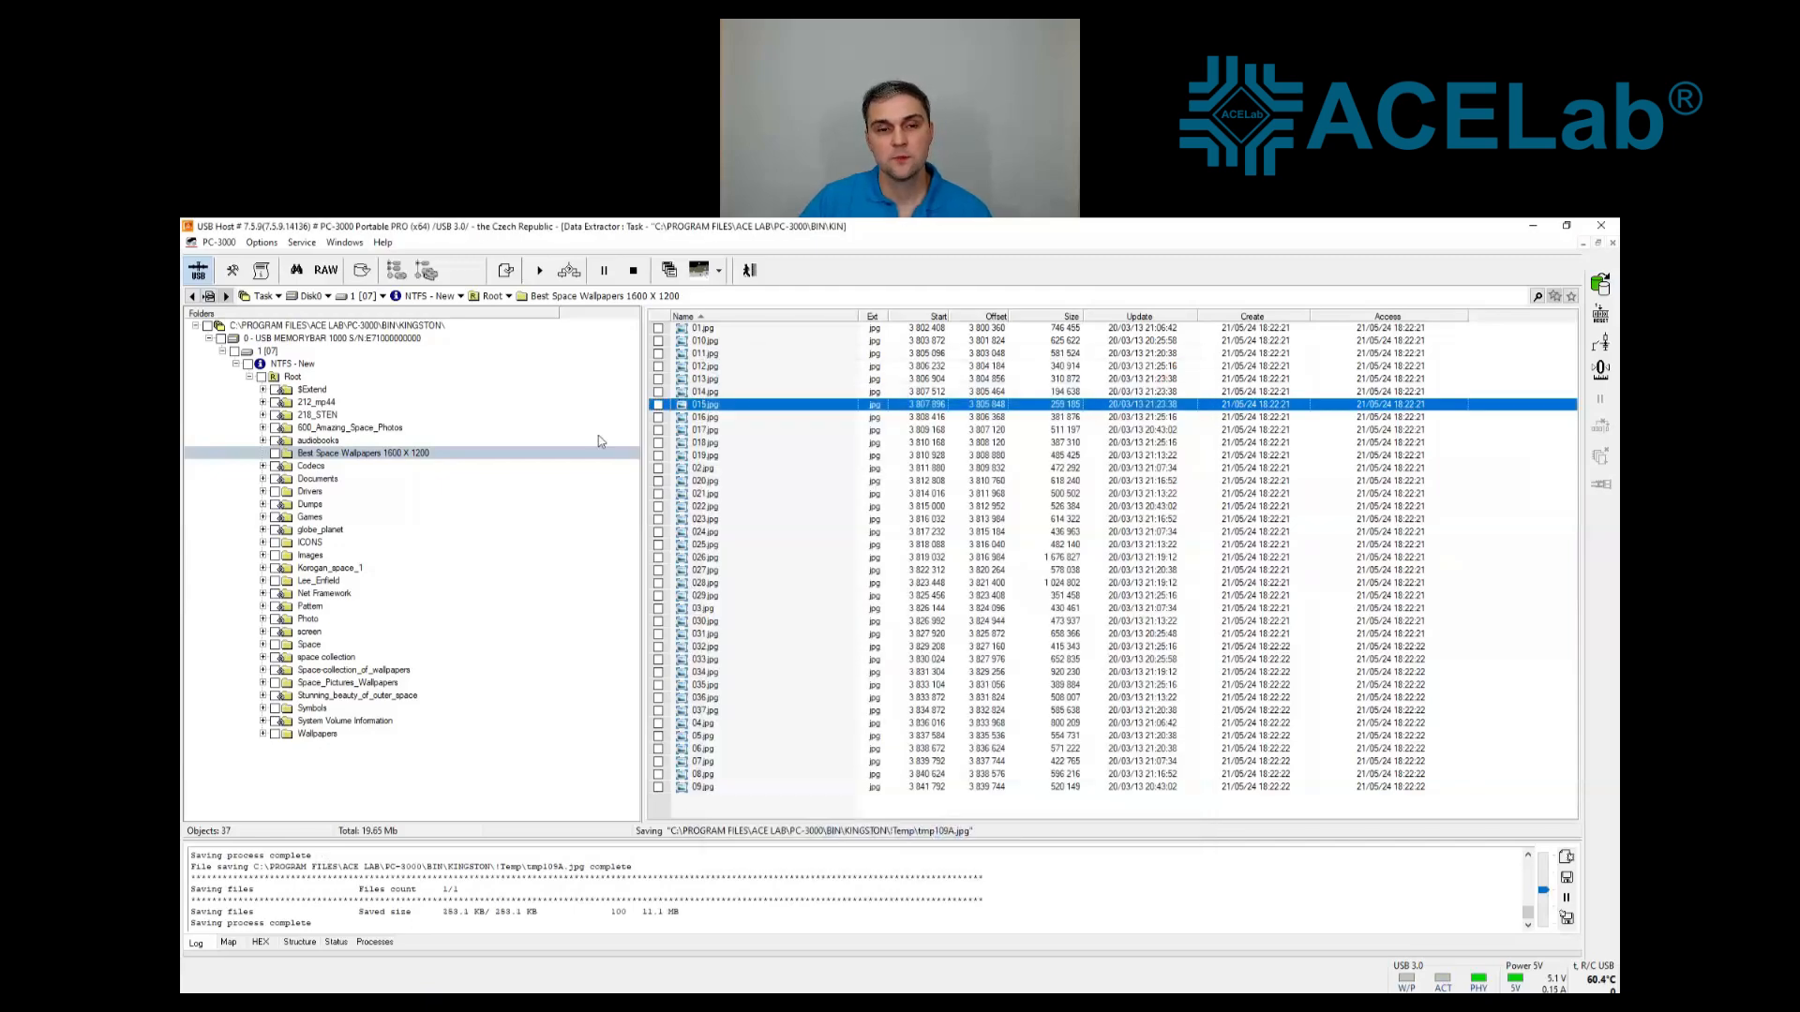
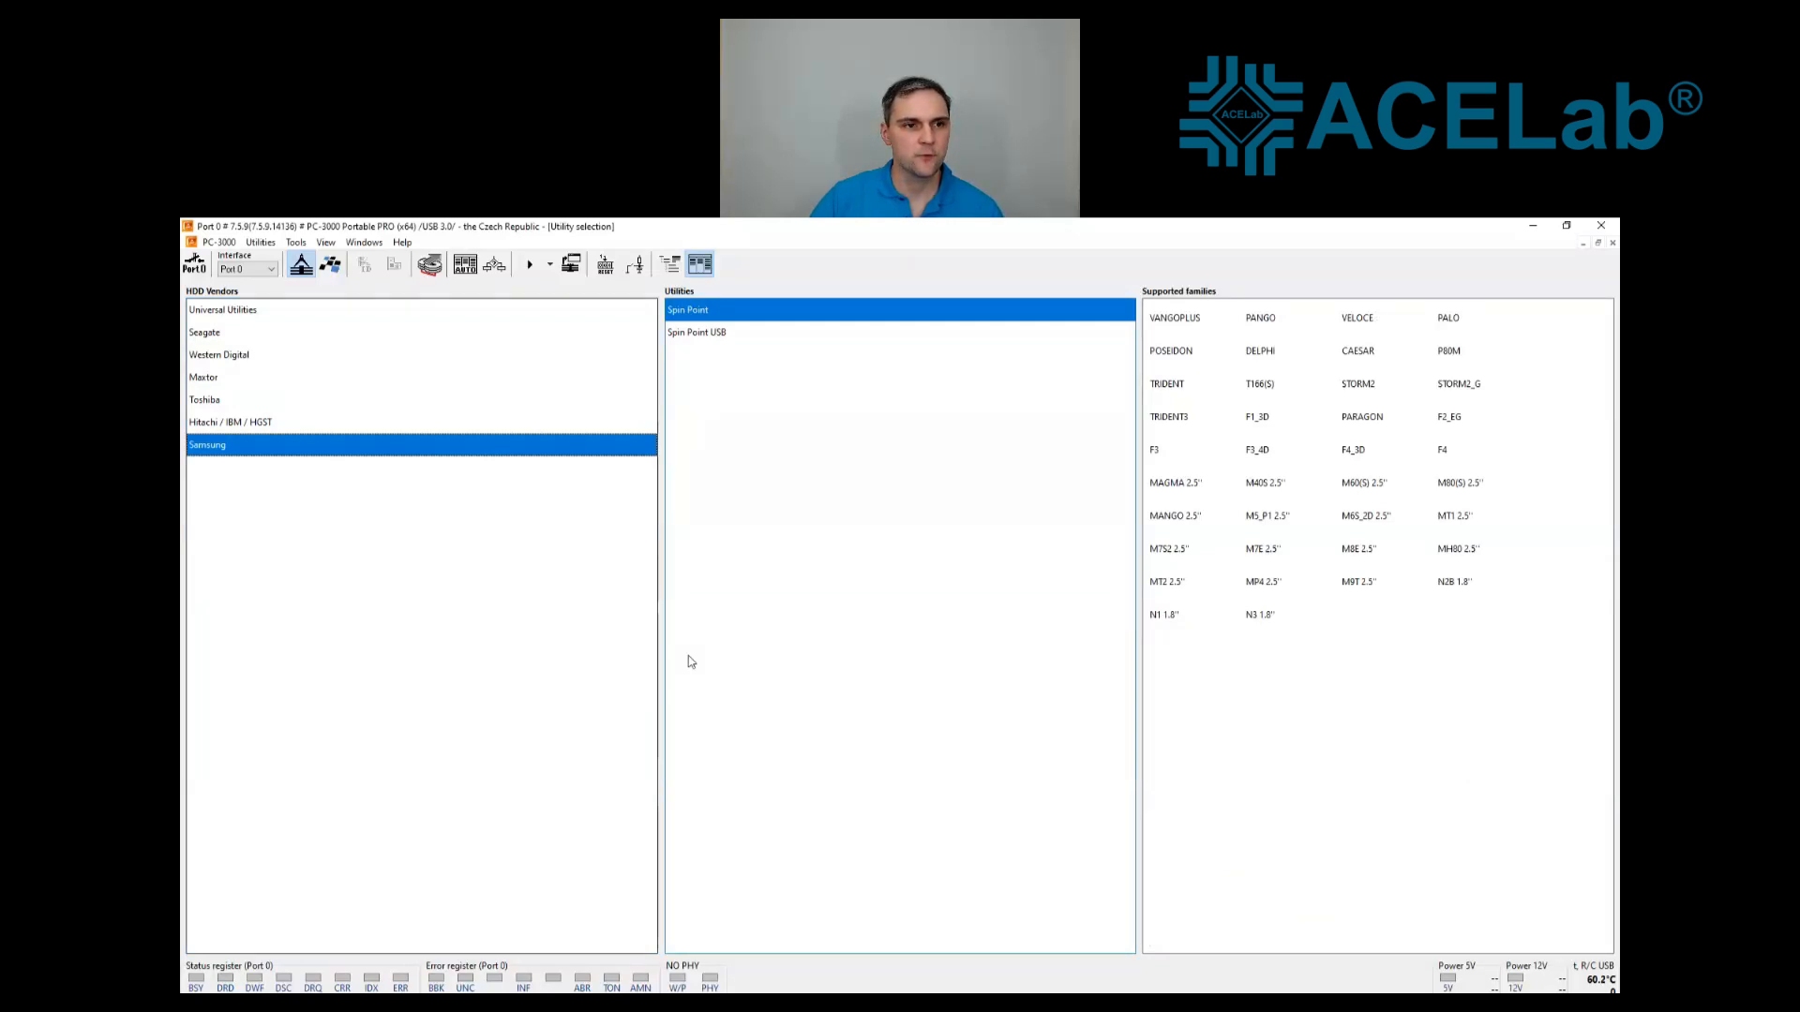
Show the utilities for SSD vendors and power on the drive on Port 0
{"action": "left_click", "coordinate": [330, 265]}
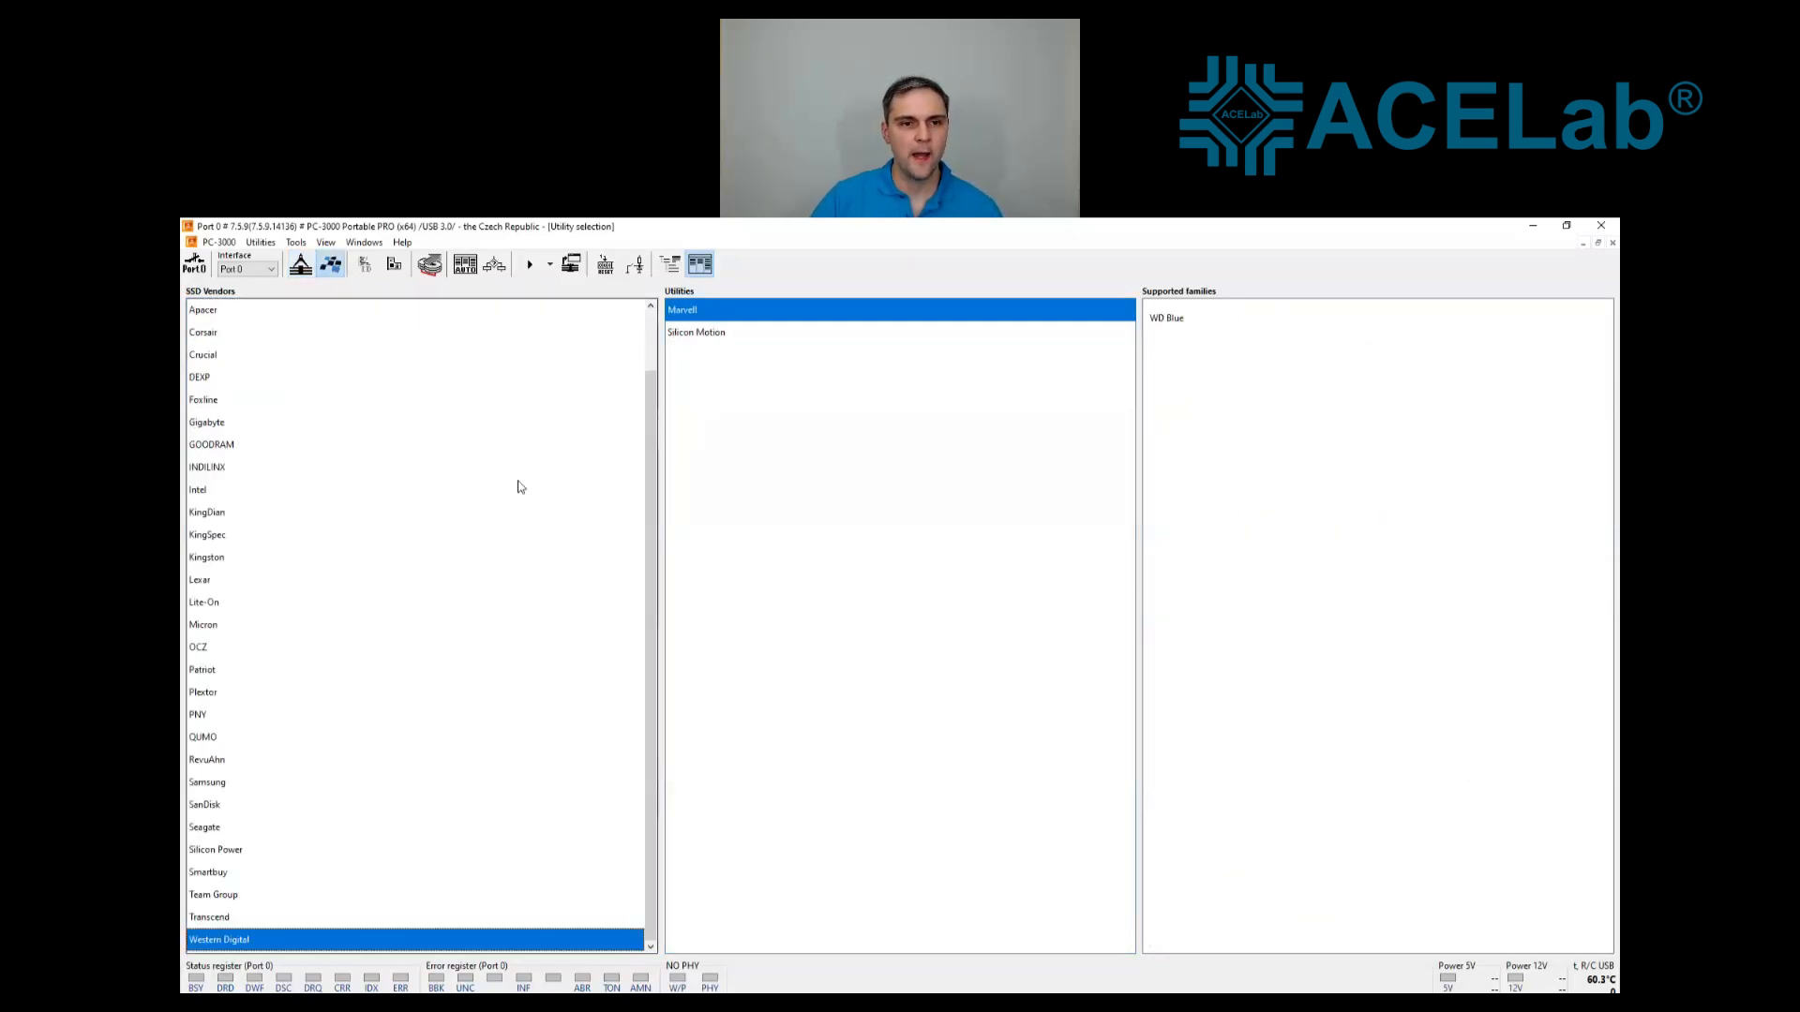
{"action": "left_click_drag", "start_coordinate": [650, 421], "coordinate": [653, 335]}
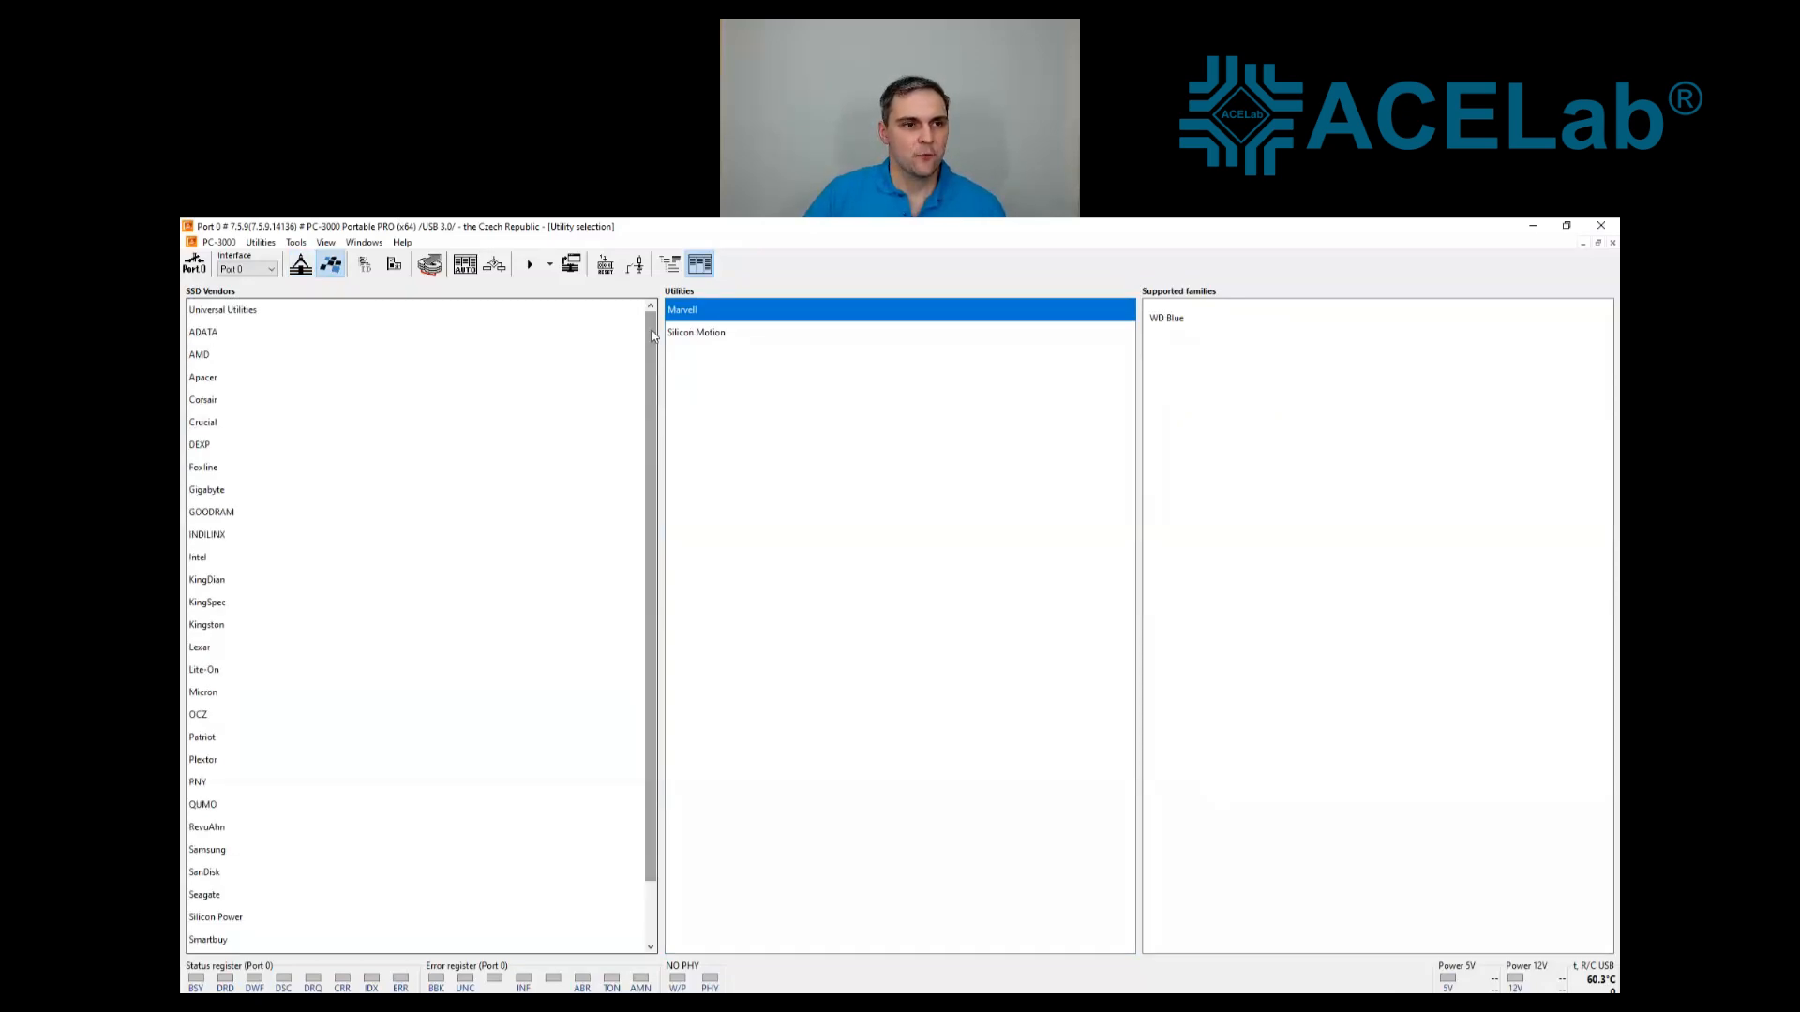
{"action": "left_click", "coordinate": [196, 269]}
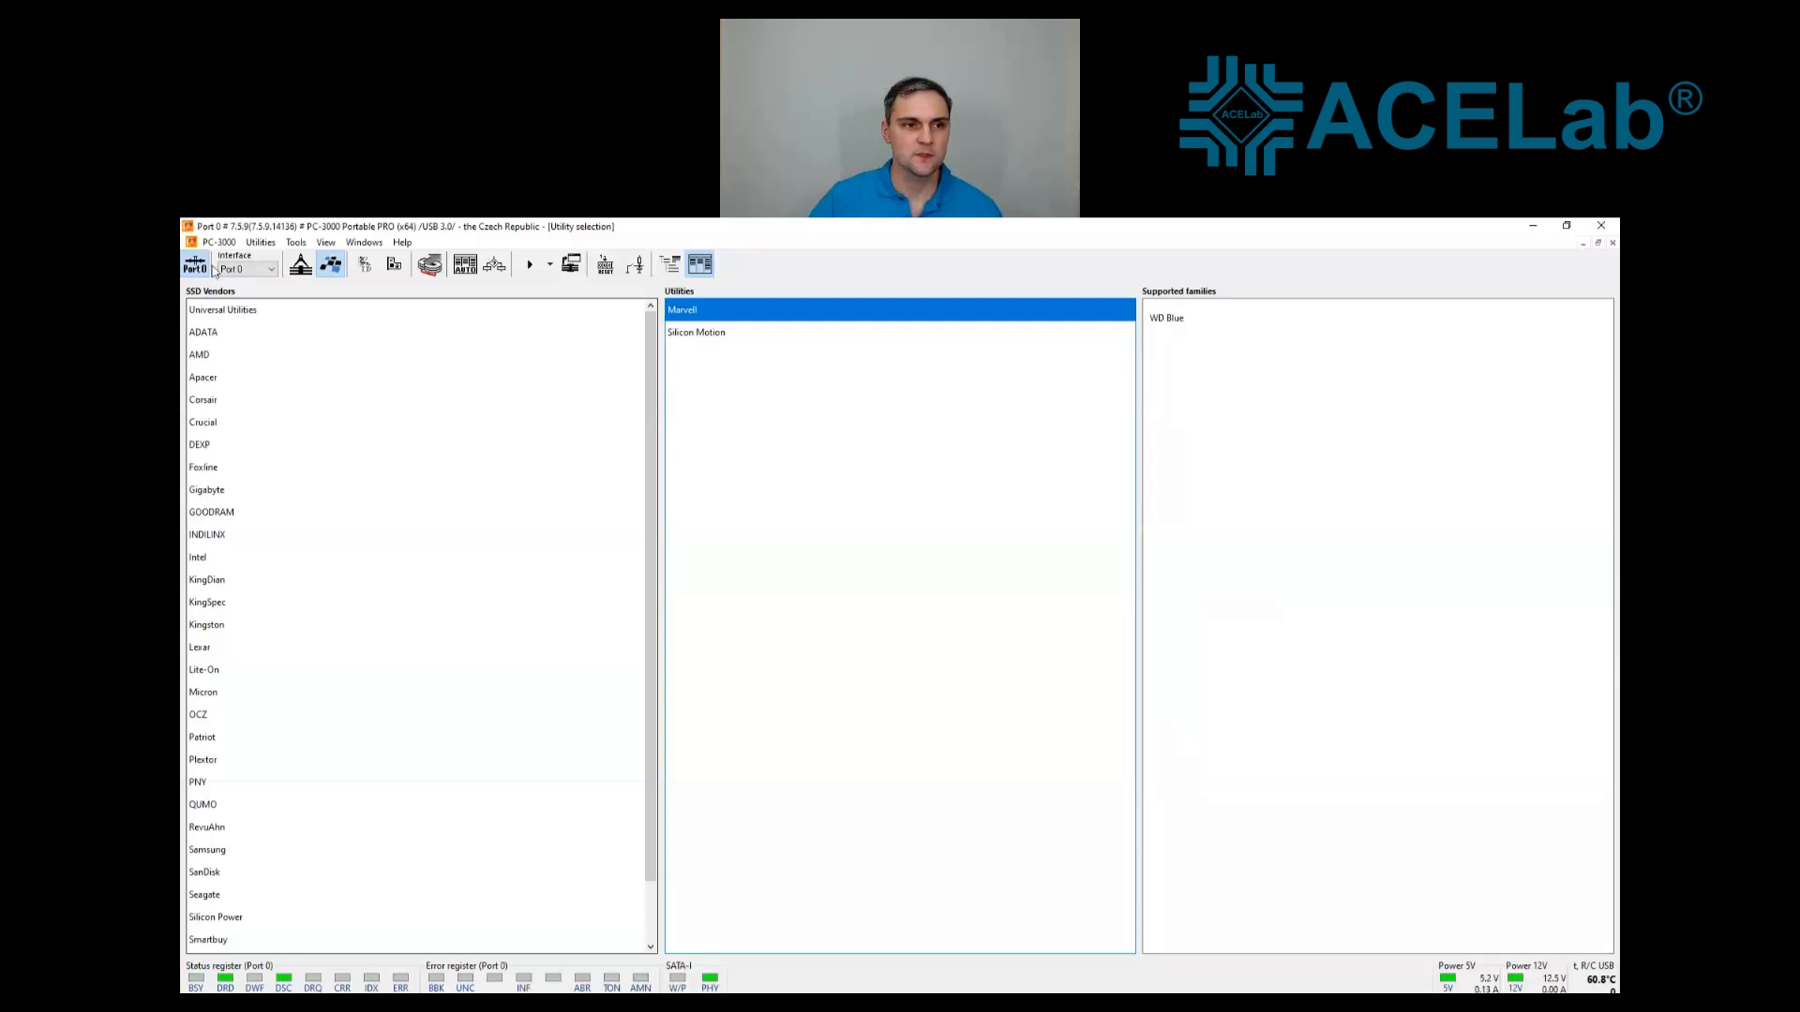
Try to run the Universal PC-3000 SSD Utility (SATA) without the drive ID, and cancel its initialization
{"action": "left_click", "coordinate": [257, 315]}
{"action": "double_click", "coordinate": [717, 319]}
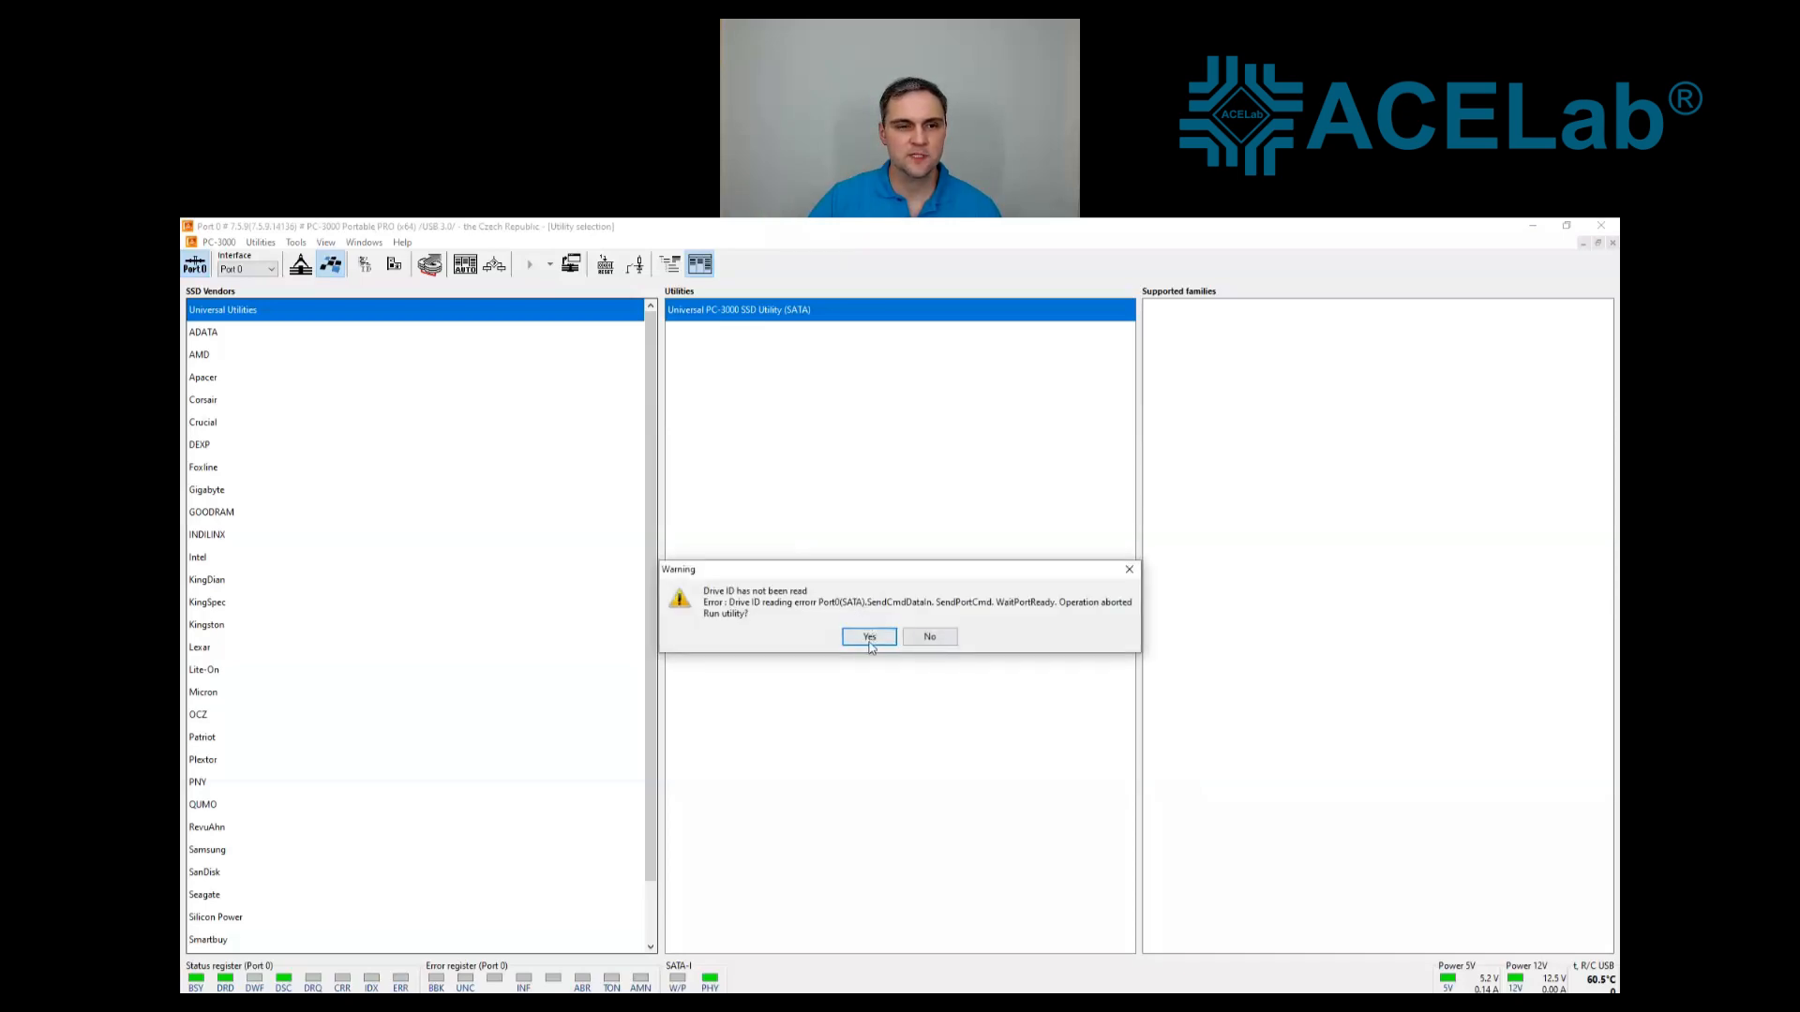
{"action": "left_click", "coordinate": [862, 632]}
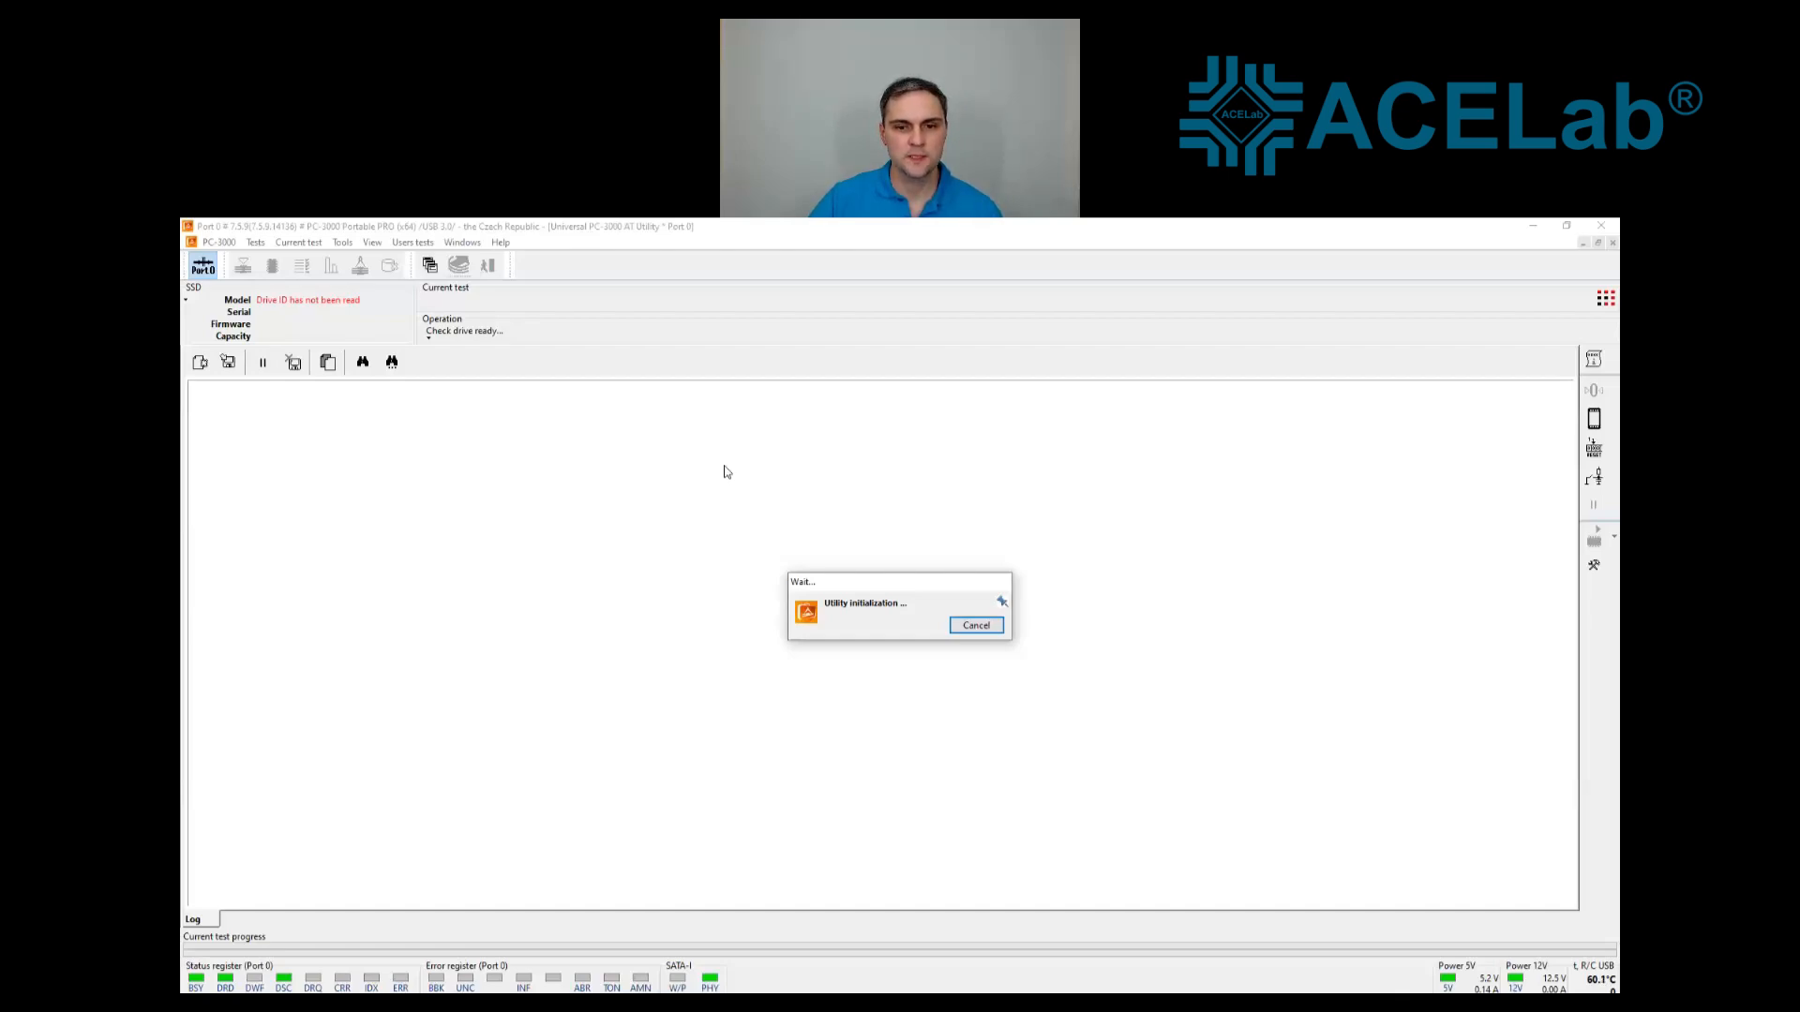
{"action": "left_click", "coordinate": [976, 625]}
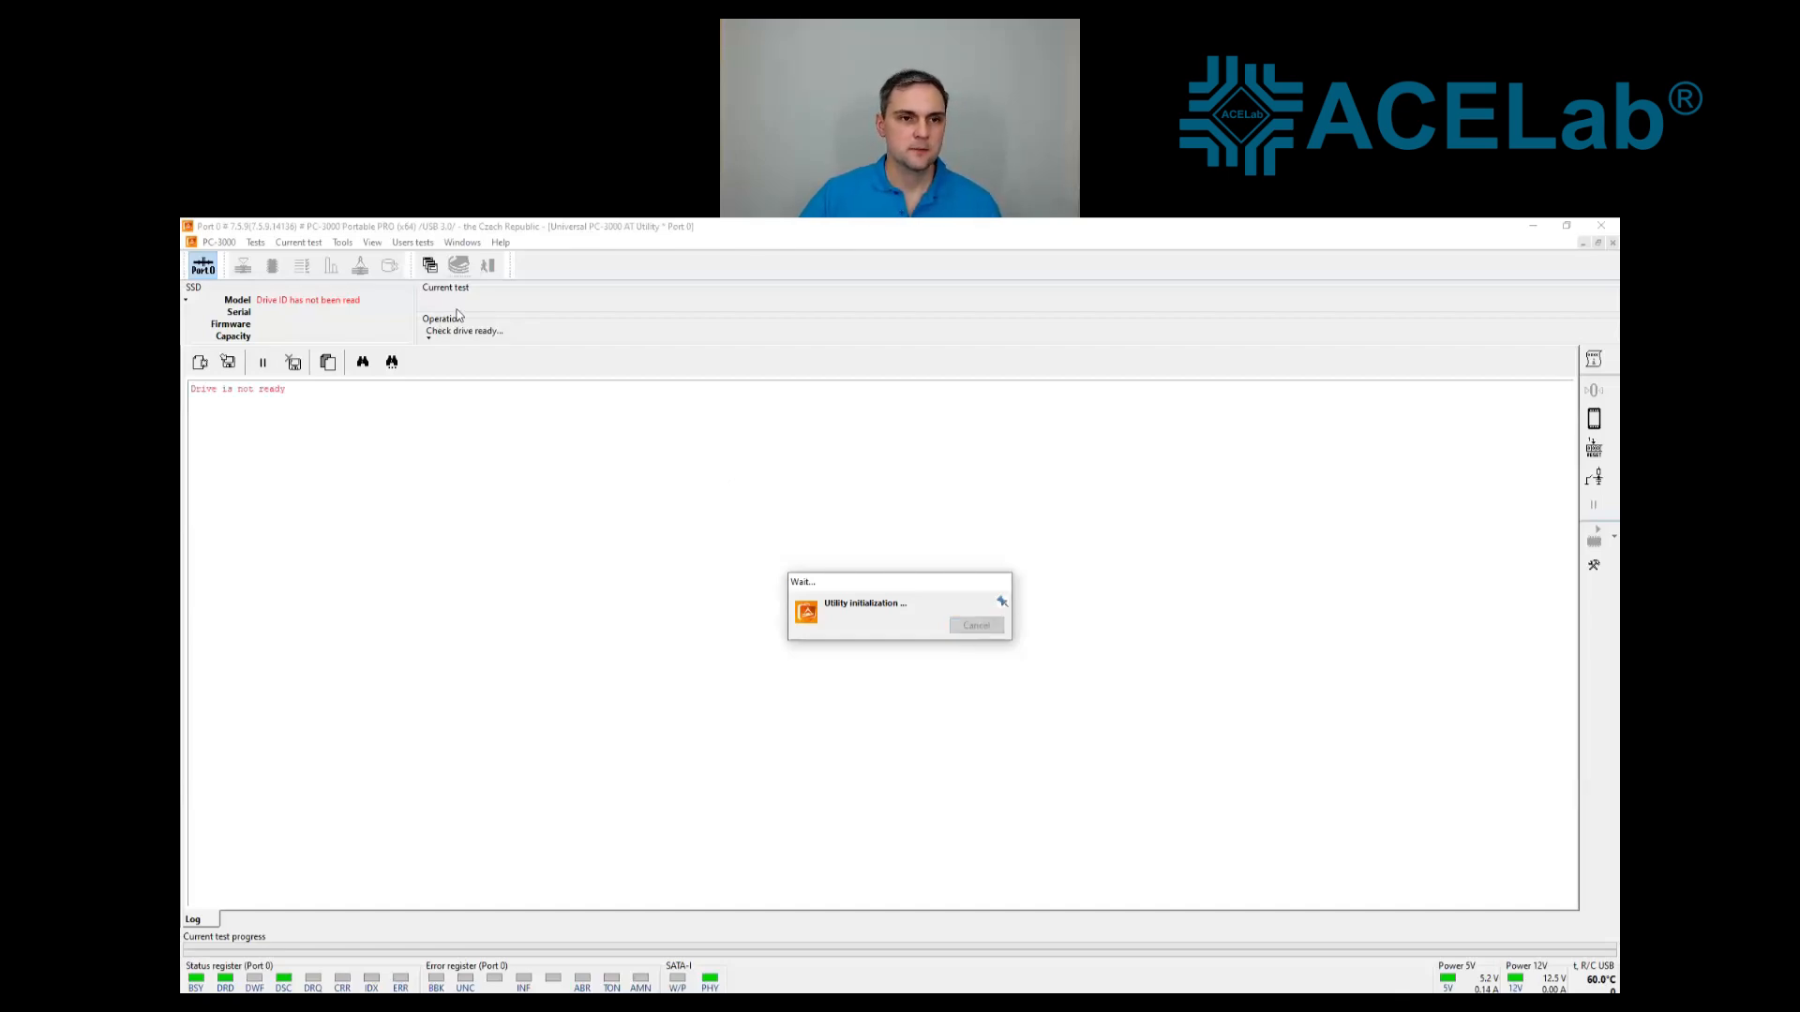
{"action": "left_click", "coordinate": [489, 266]}
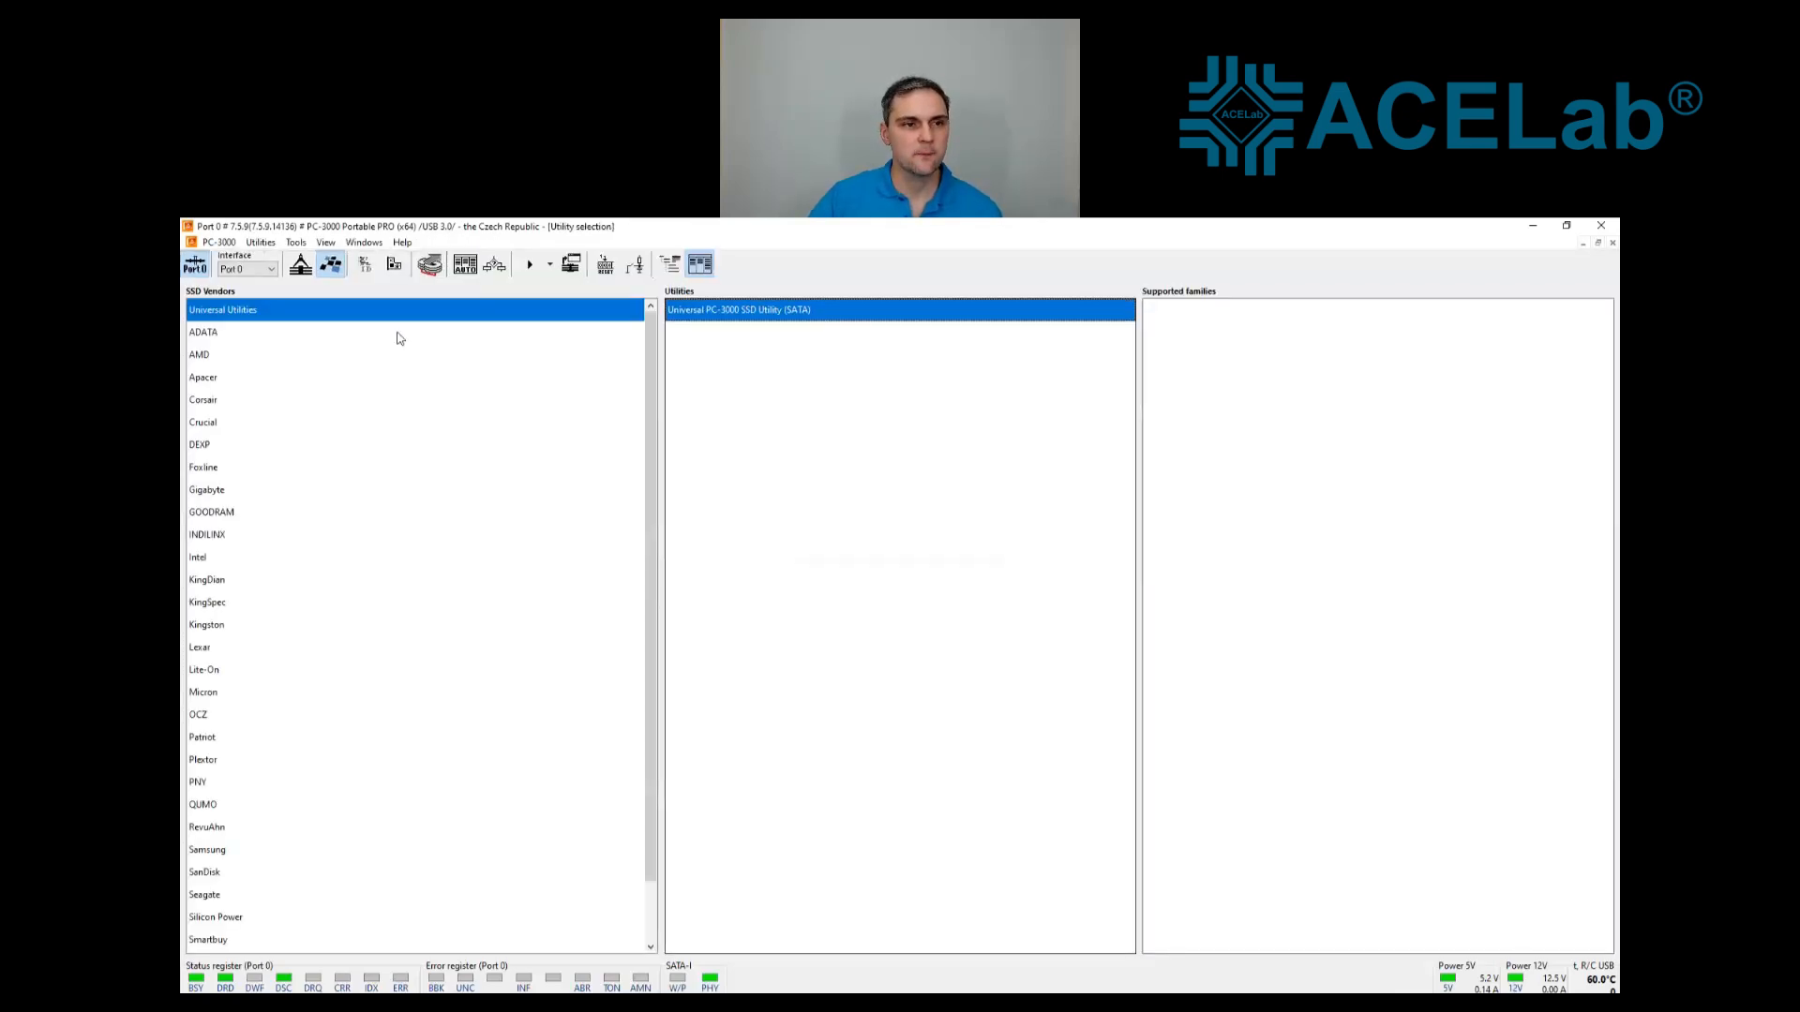
Restart the drive's power on Port 0 and group the utilities by controller to compare the Maxio MAS0902A and MAS1102 entries
{"action": "left_click", "coordinate": [198, 267]}
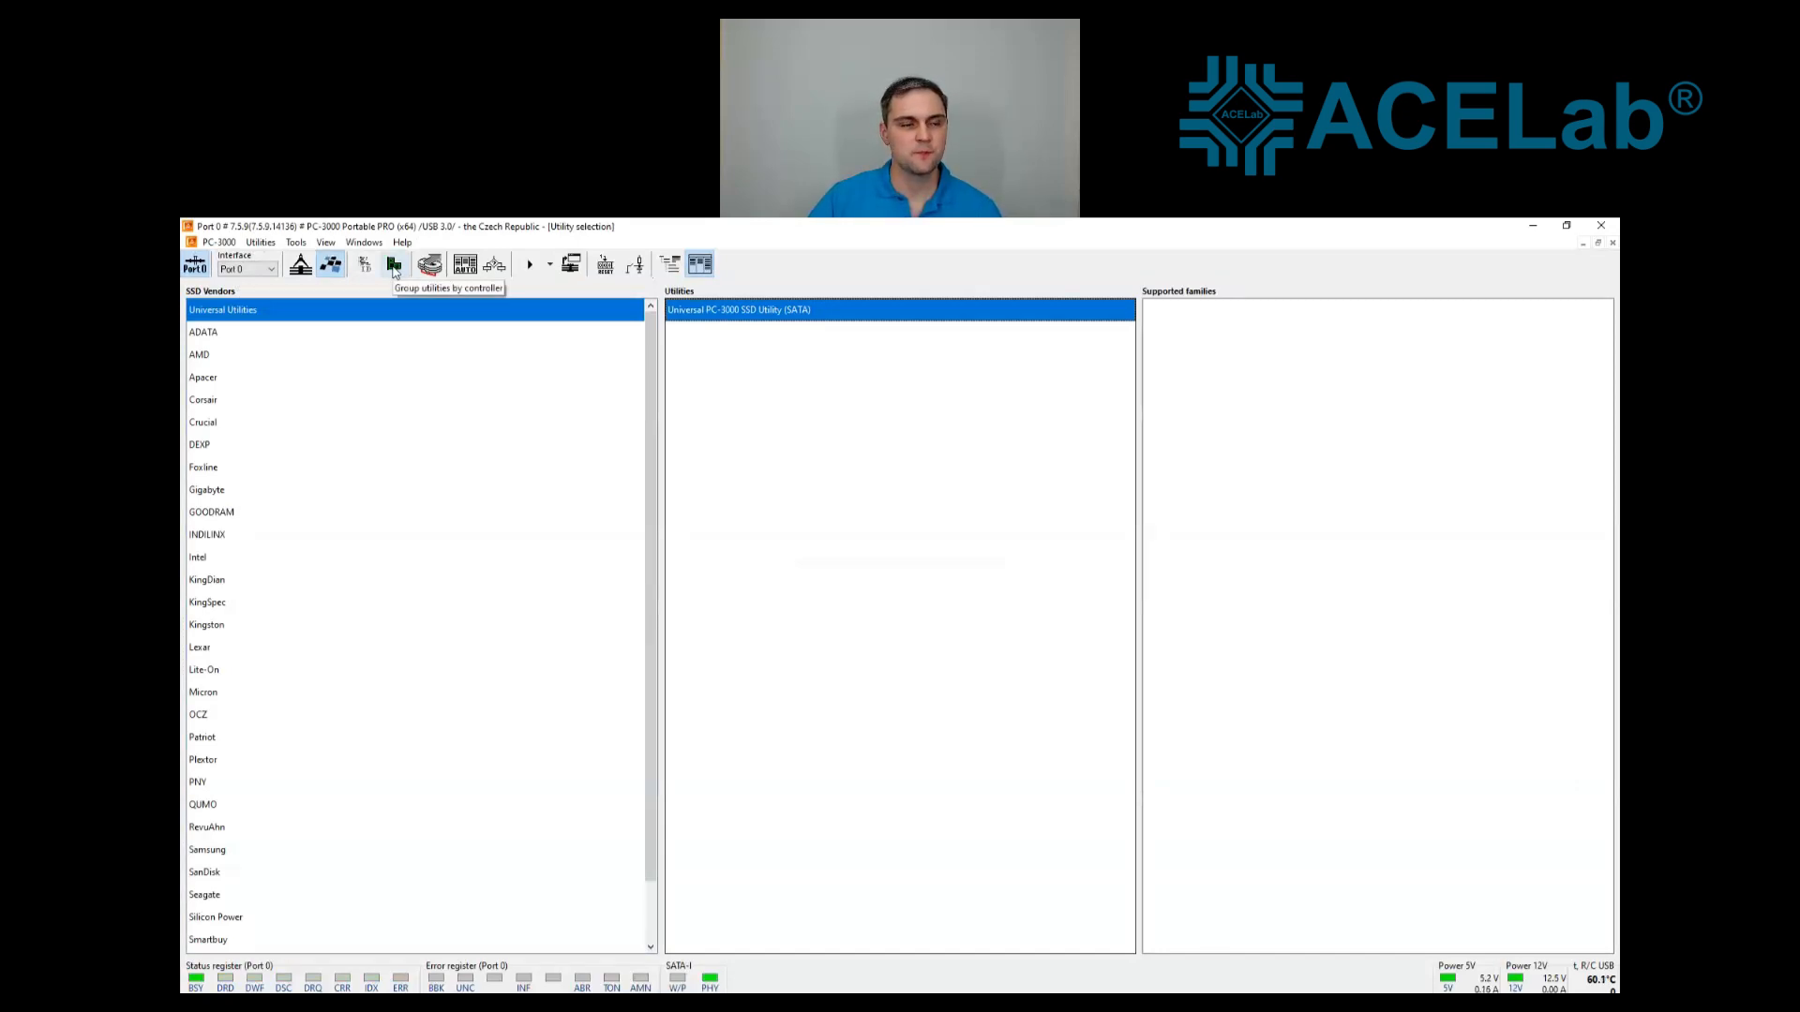
{"action": "left_click", "coordinate": [394, 267]}
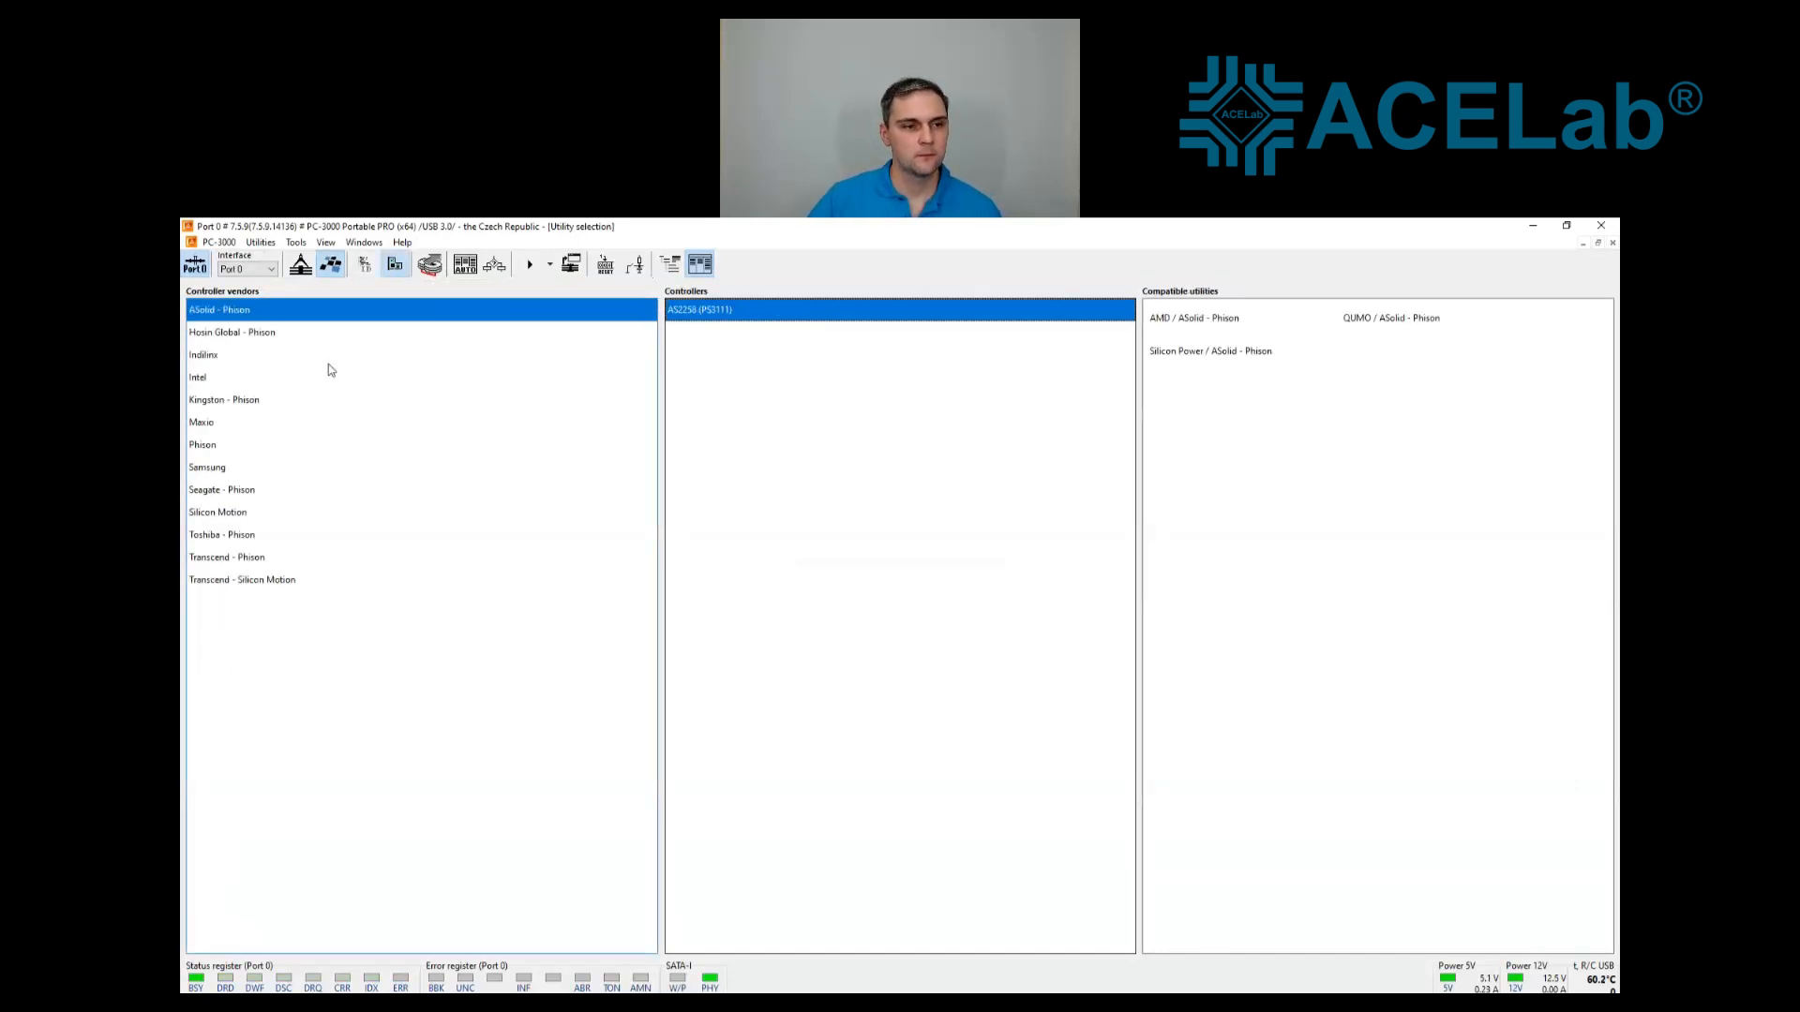
{"action": "left_click", "coordinate": [234, 422]}
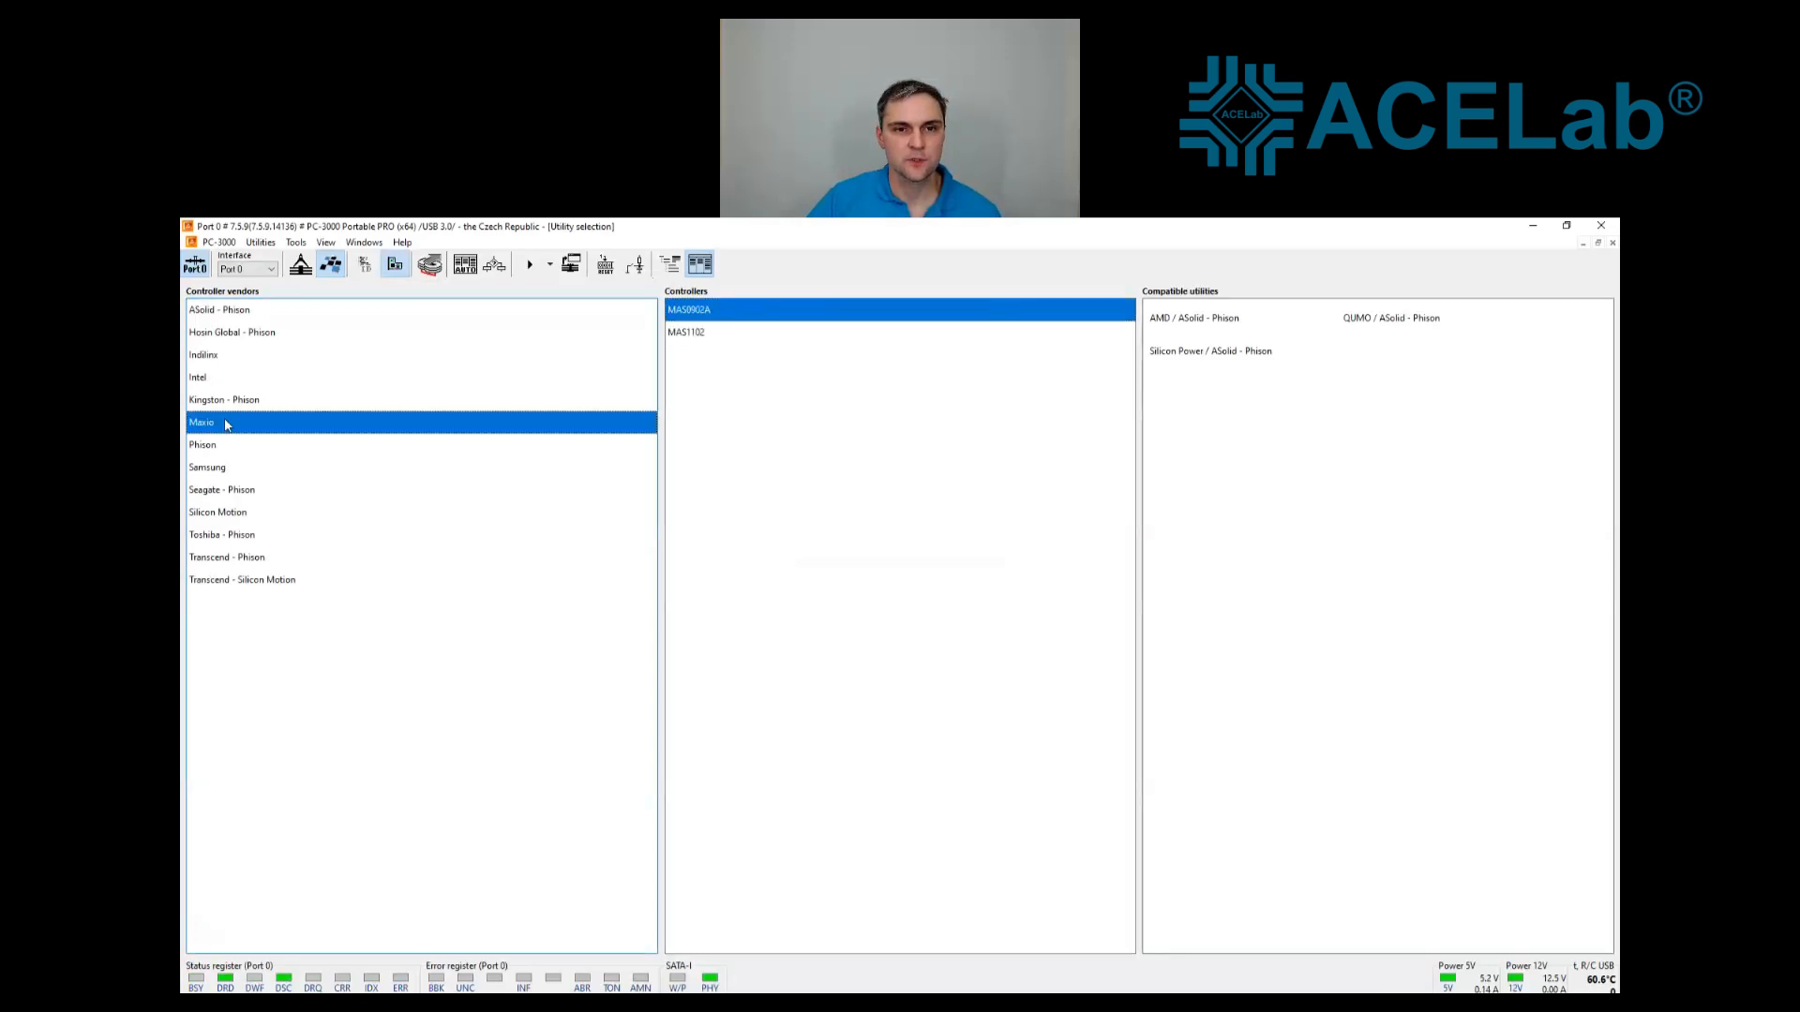
{"action": "left_click", "coordinate": [711, 335]}
{"action": "left_click", "coordinate": [718, 313]}
{"action": "left_click", "coordinate": [715, 329]}
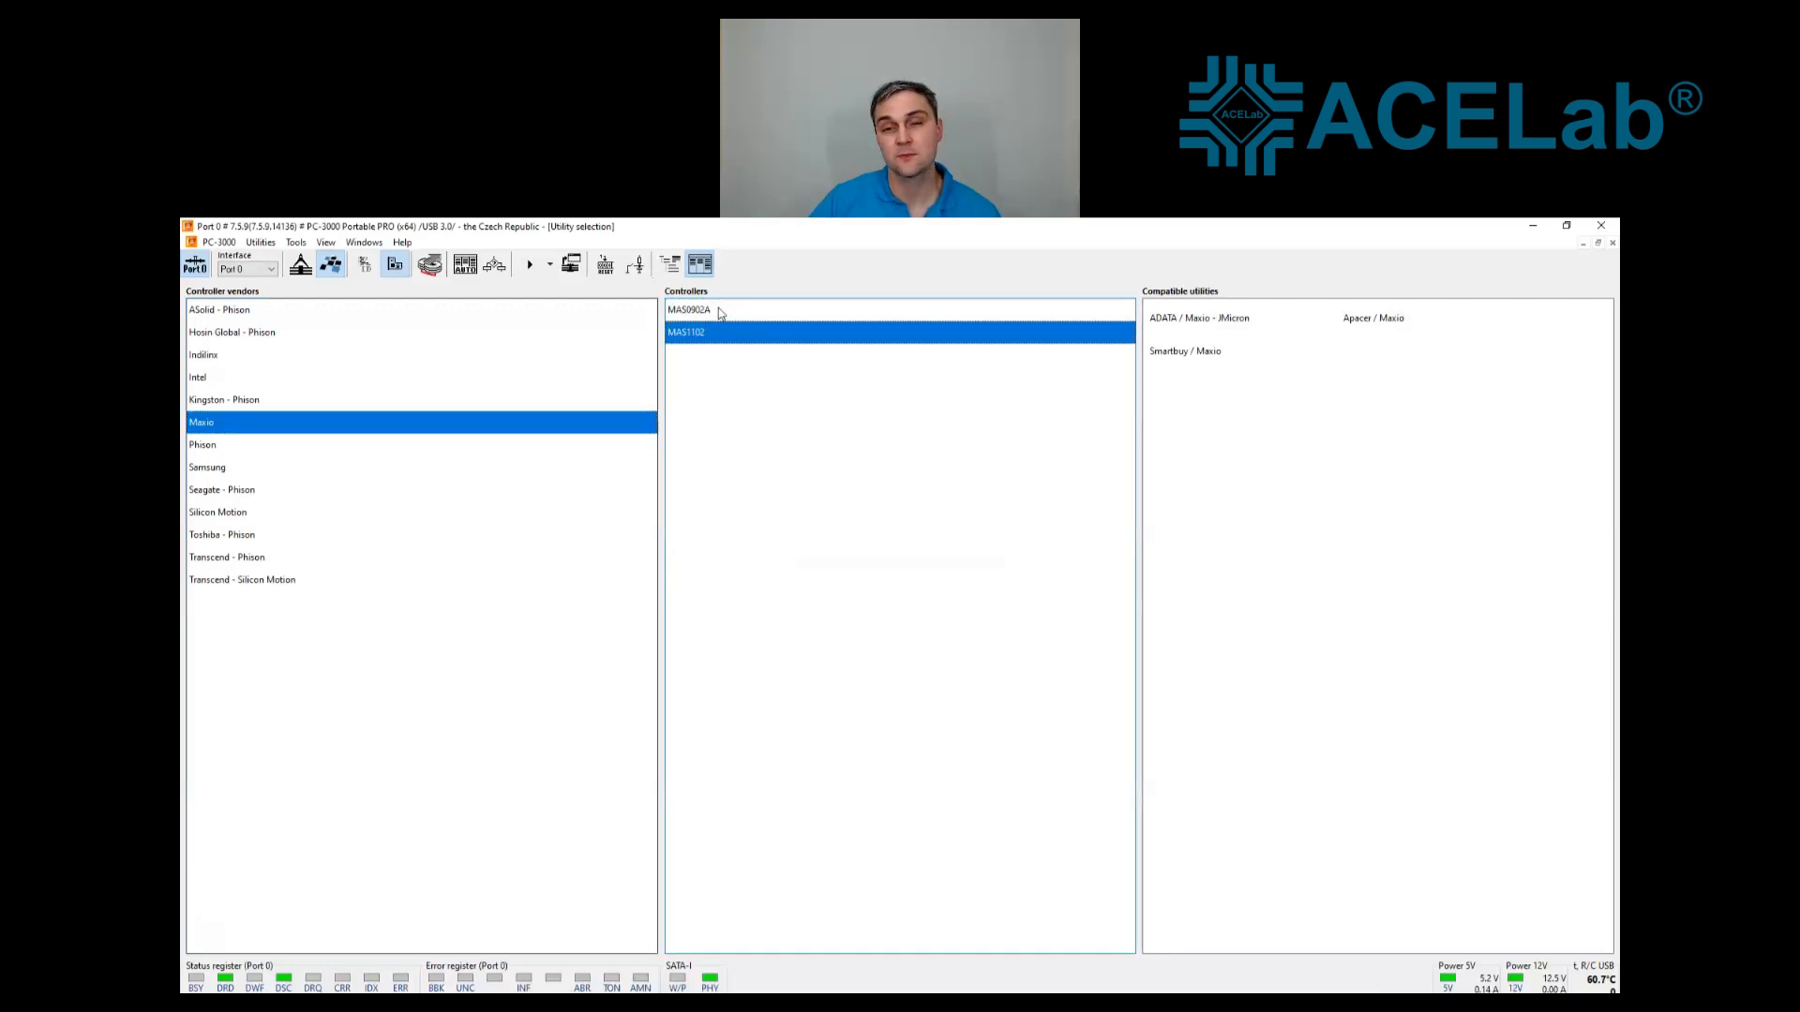
{"action": "left_click", "coordinate": [719, 309]}
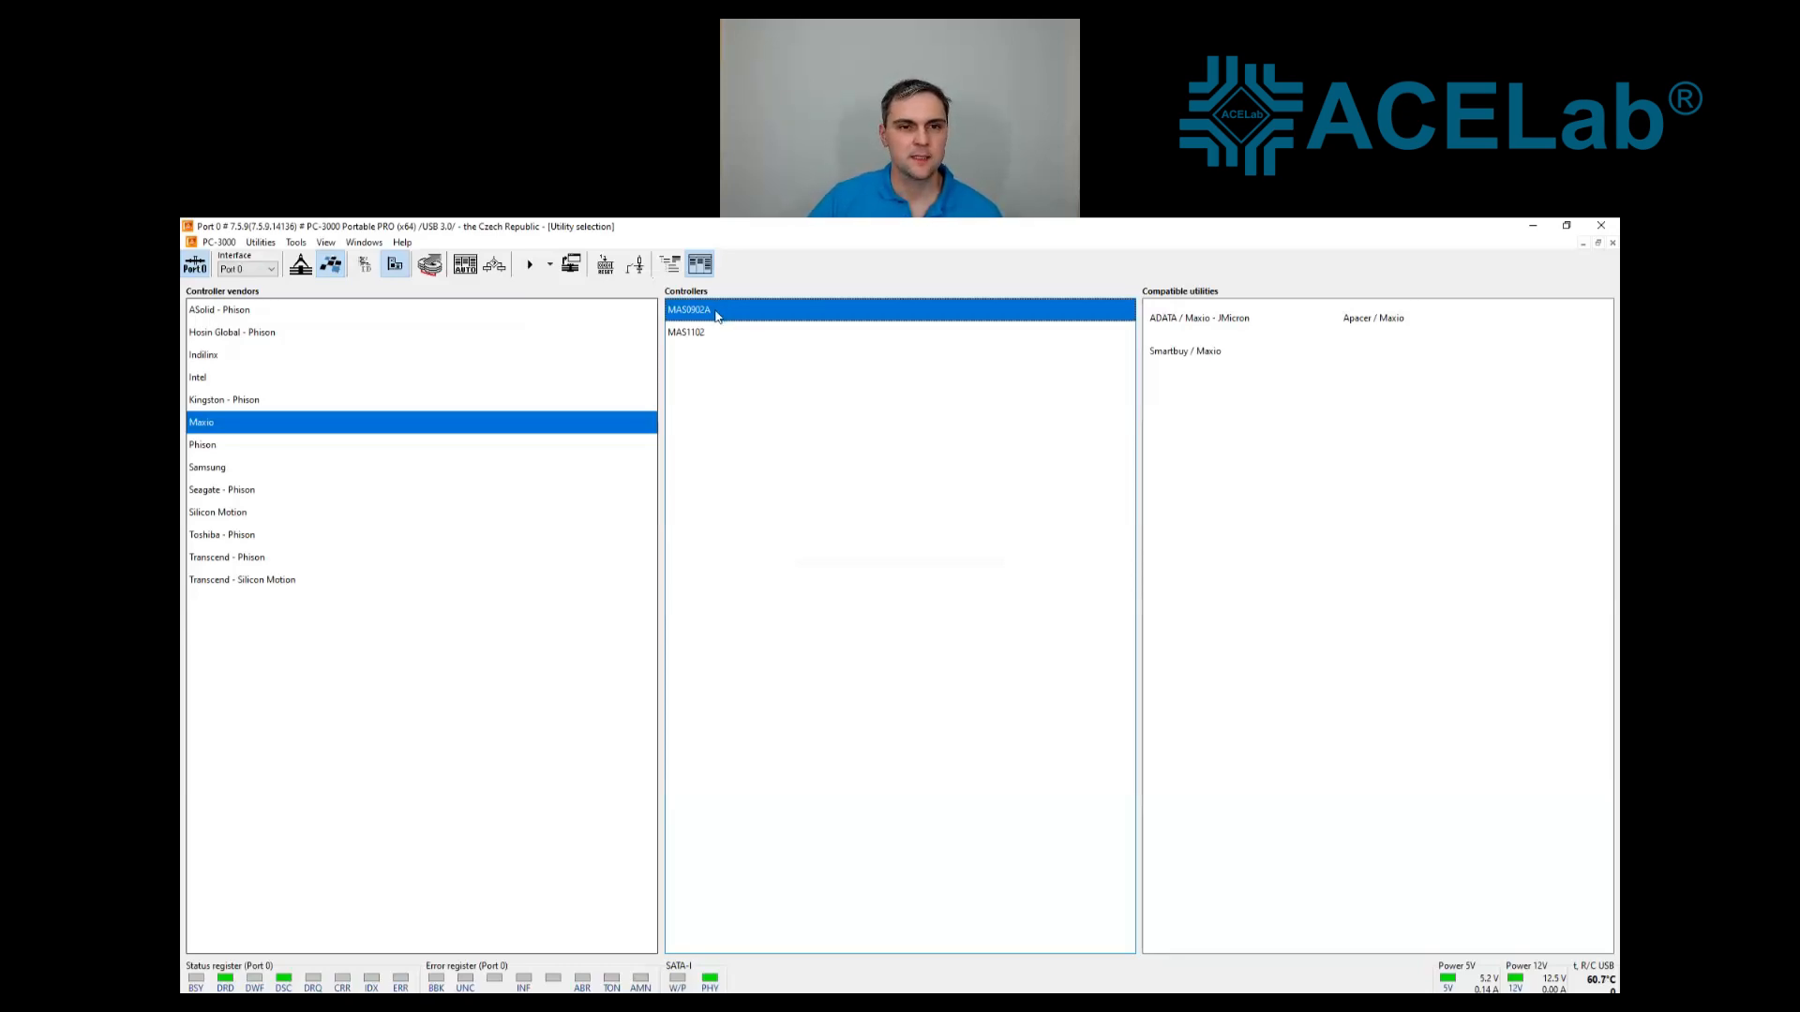
Run the utility for the Maxio MAS0902A controller without the drive ID, using the Default series, model MAS0902, in Normal mode
{"action": "double_click", "coordinate": [715, 312]}
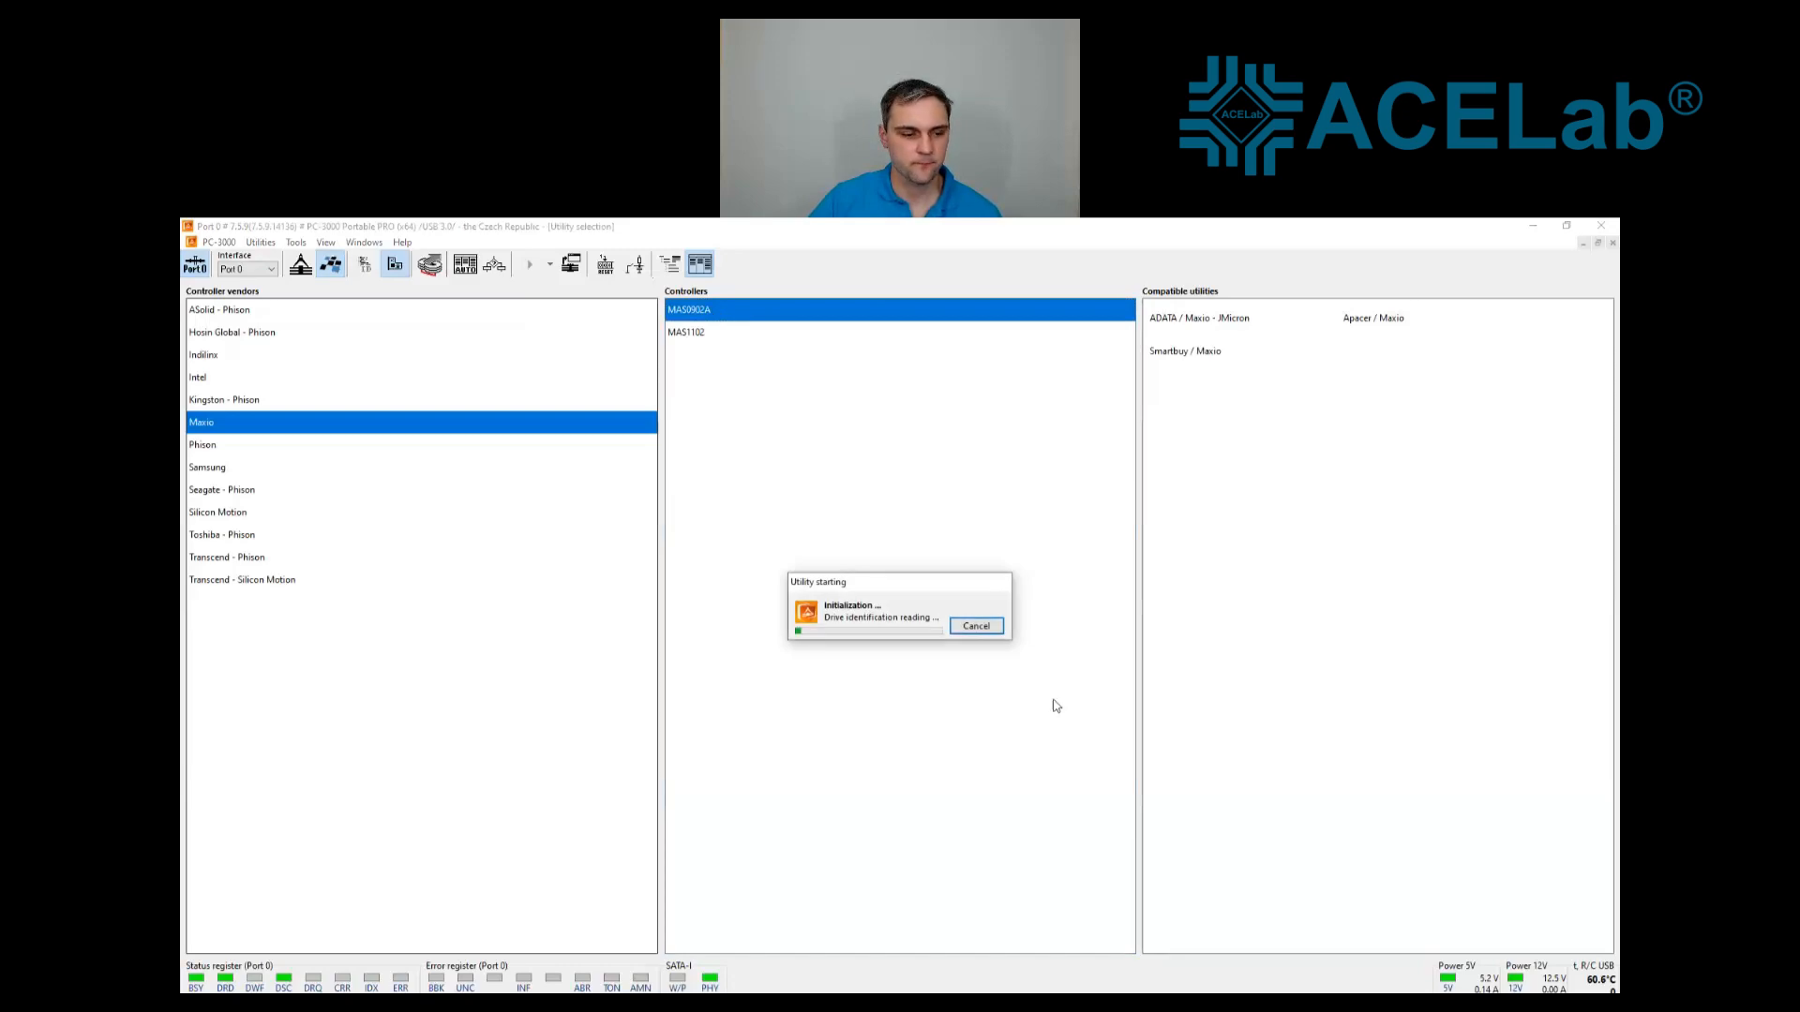
{"action": "left_click", "coordinate": [977, 630]}
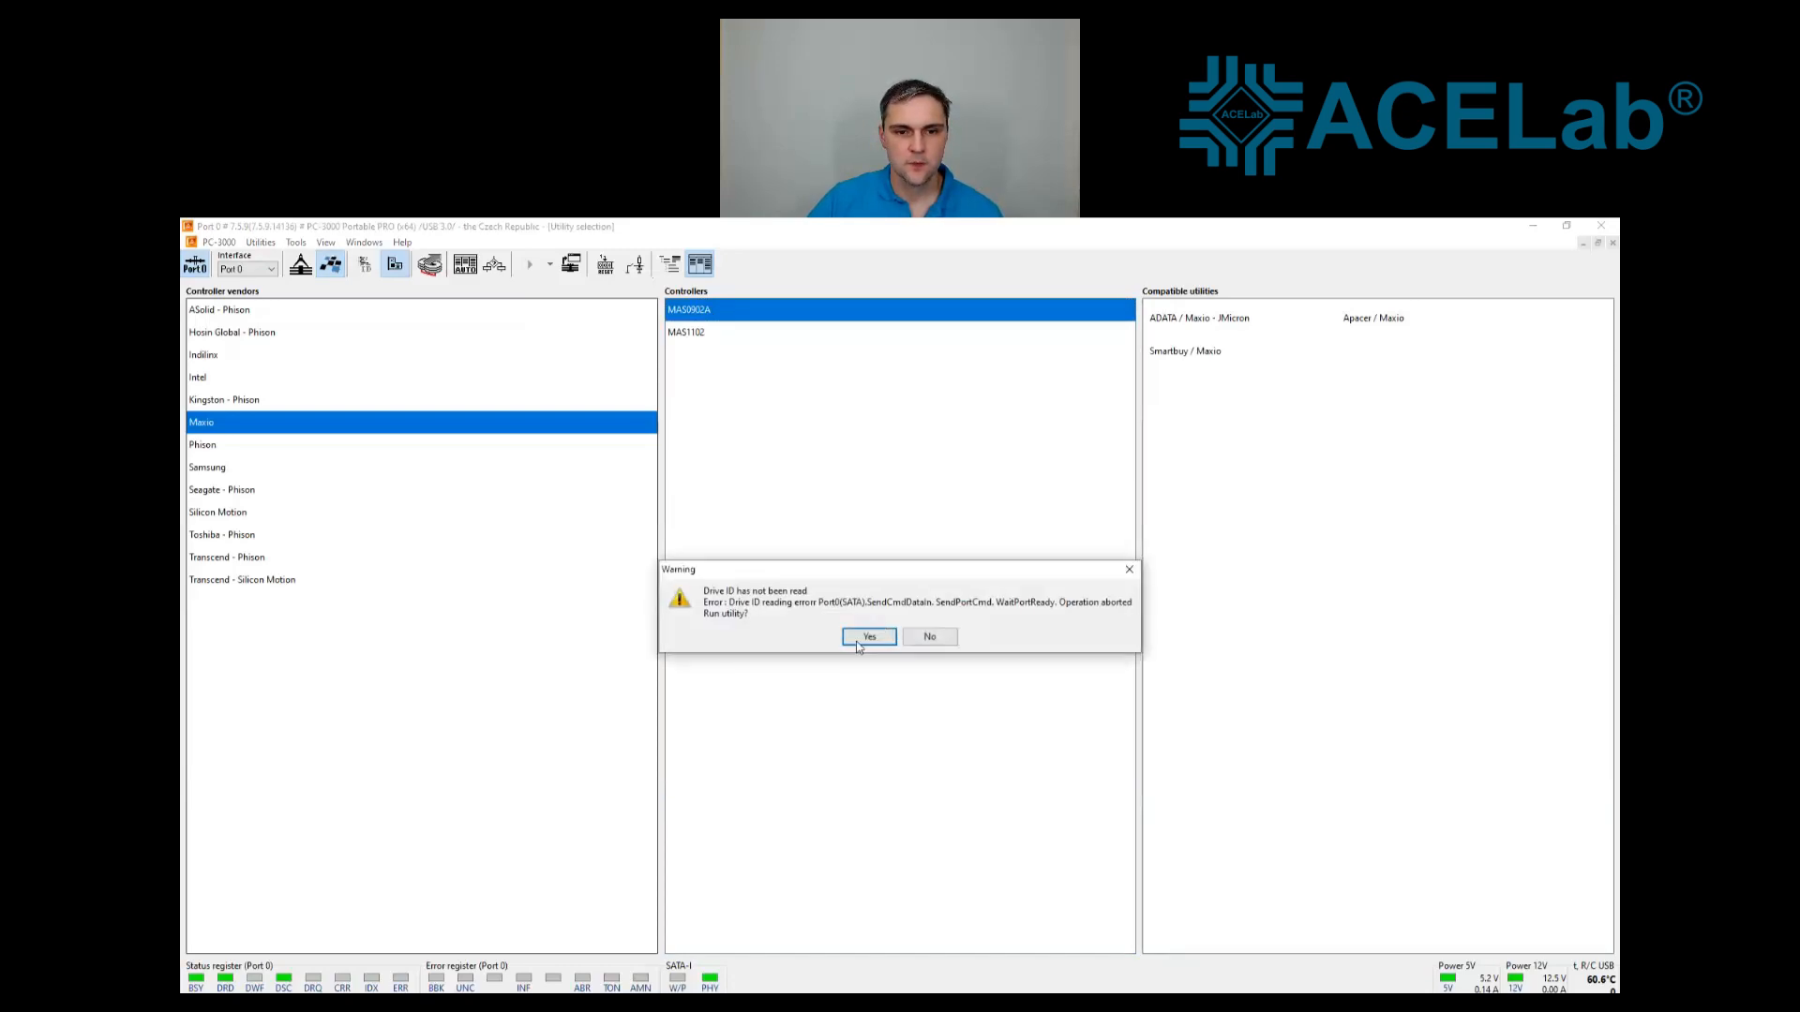
{"action": "left_click", "coordinate": [871, 638]}
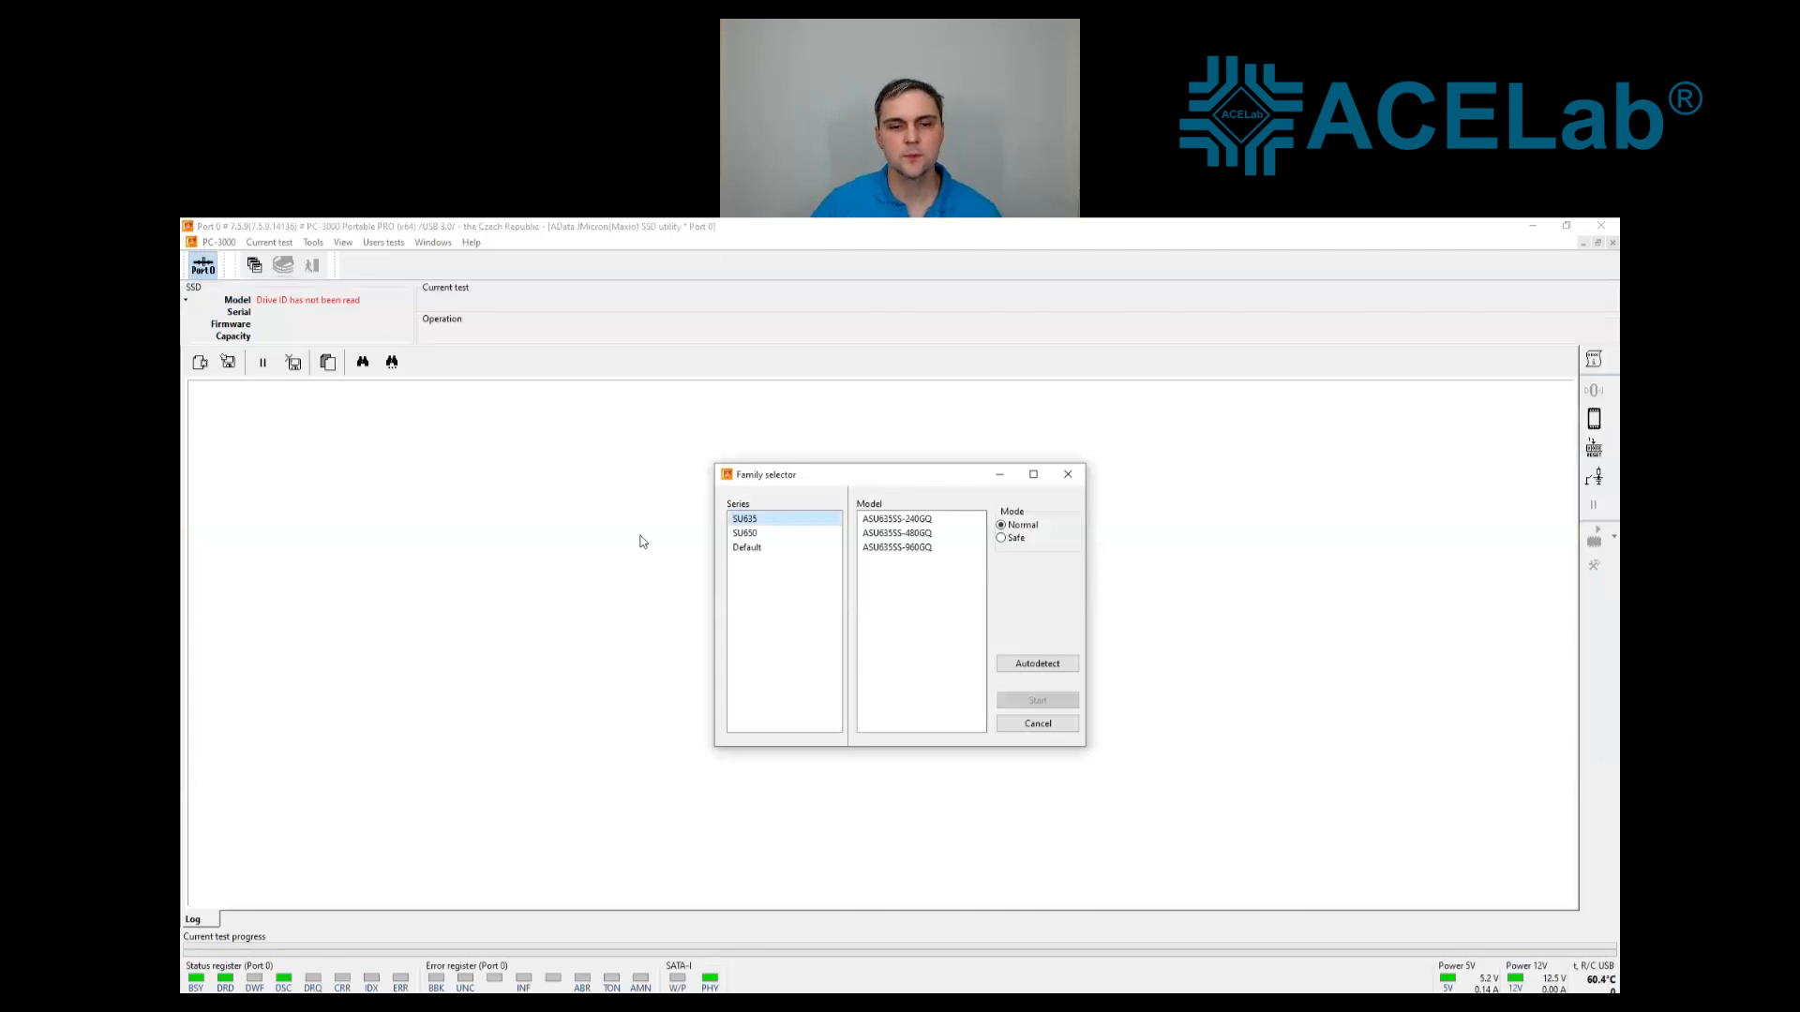
{"action": "left_click", "coordinate": [759, 549]}
{"action": "left_click", "coordinate": [914, 521]}
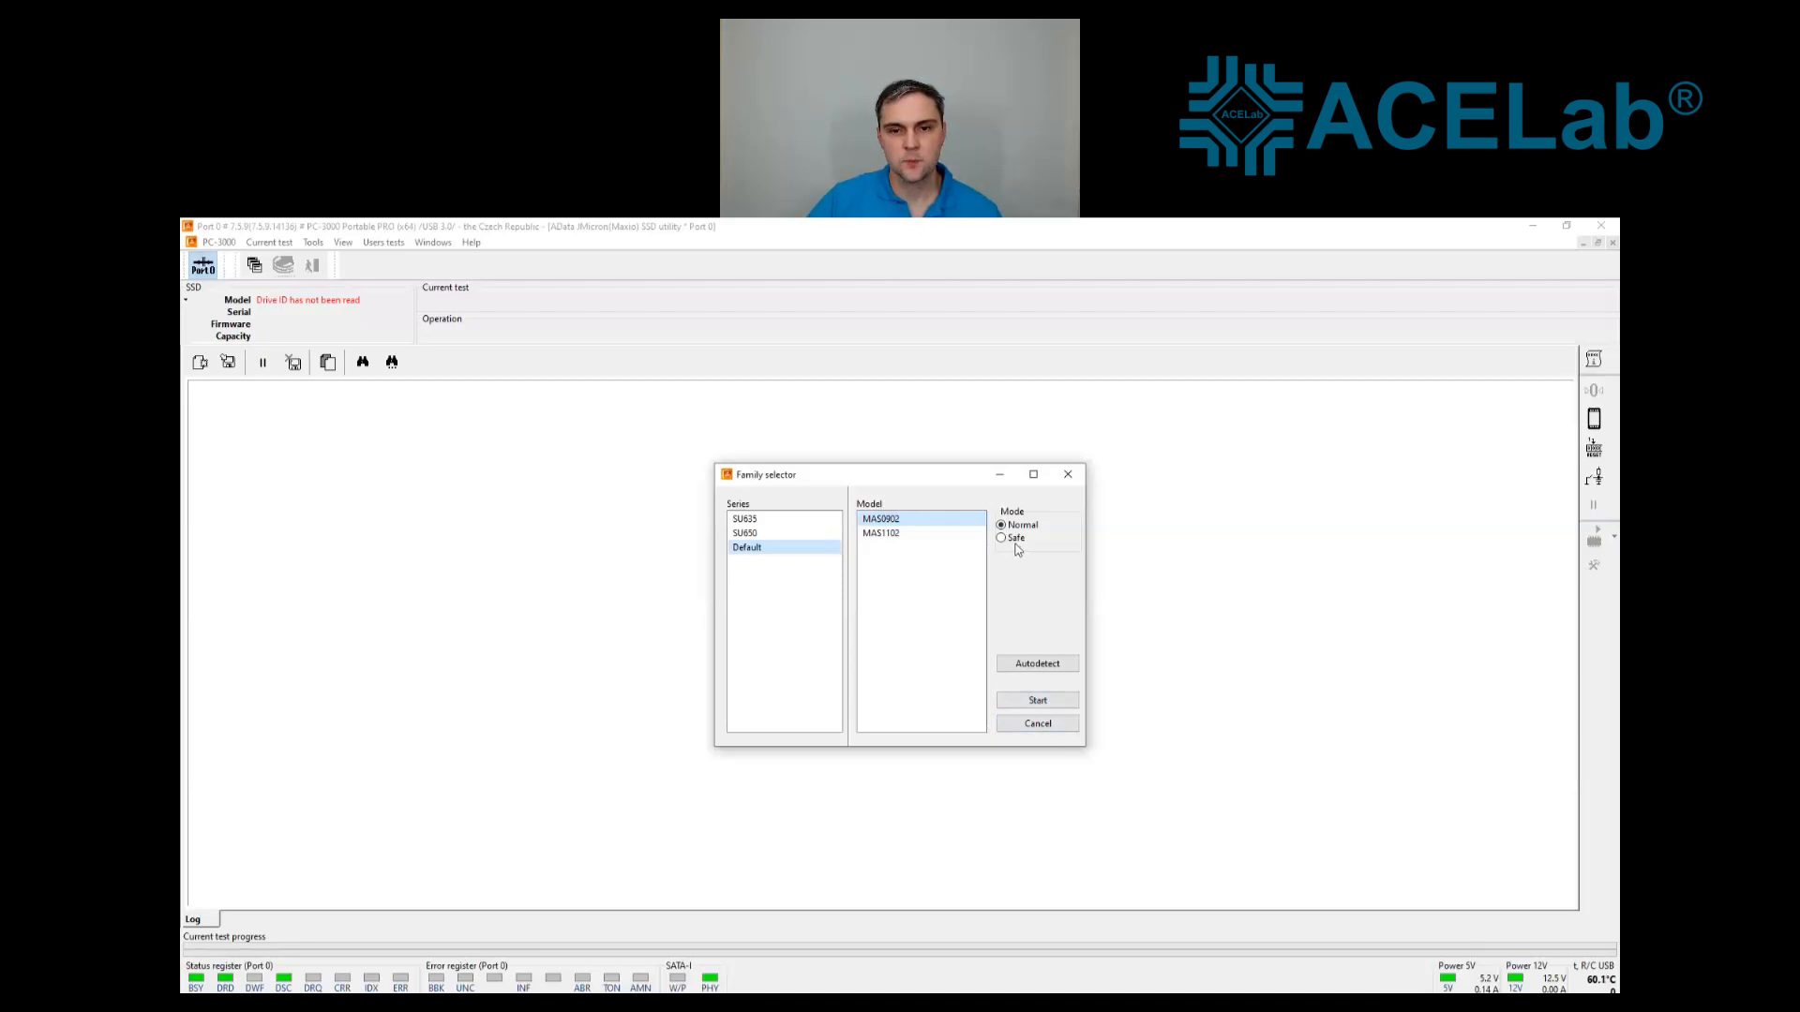
{"action": "left_click", "coordinate": [1038, 700]}
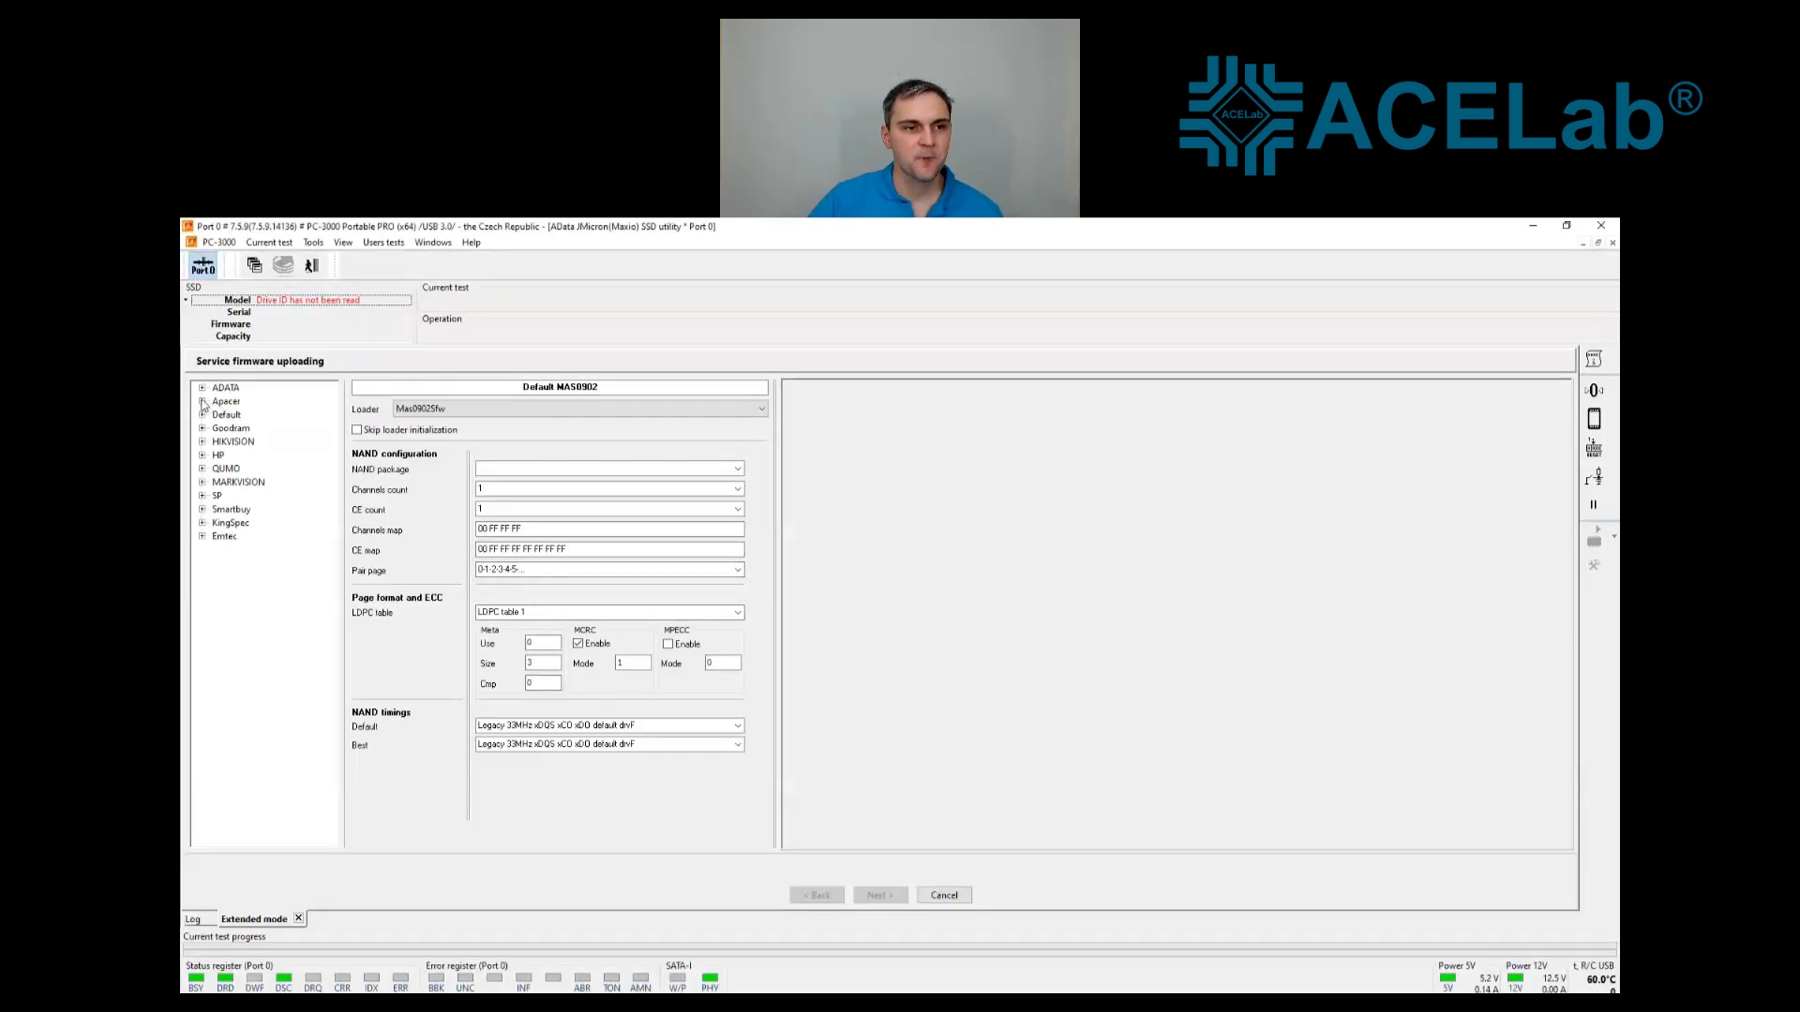
View the NAND configurations of the Apacer AS350 512 GB profiles for Mas0902+B16A and Mas1102+B37R
{"action": "left_click", "coordinate": [203, 402]}
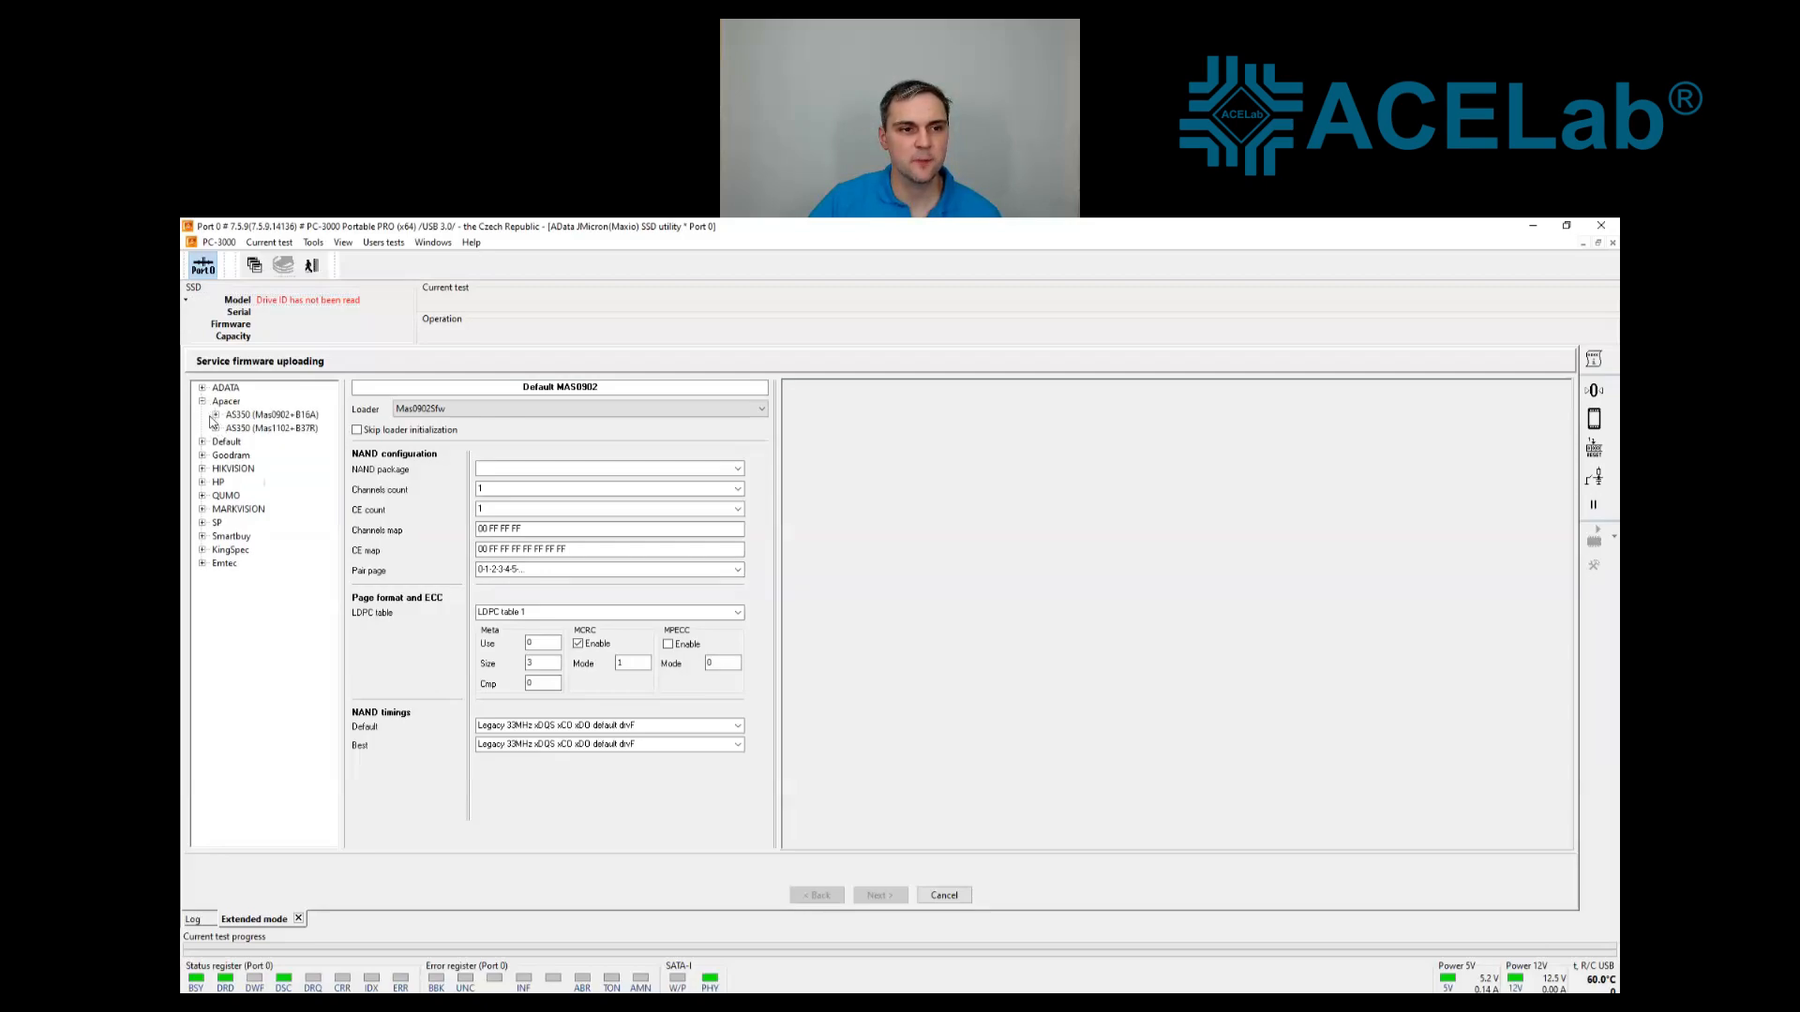
{"action": "left_click", "coordinate": [216, 415]}
{"action": "left_click", "coordinate": [216, 441]}
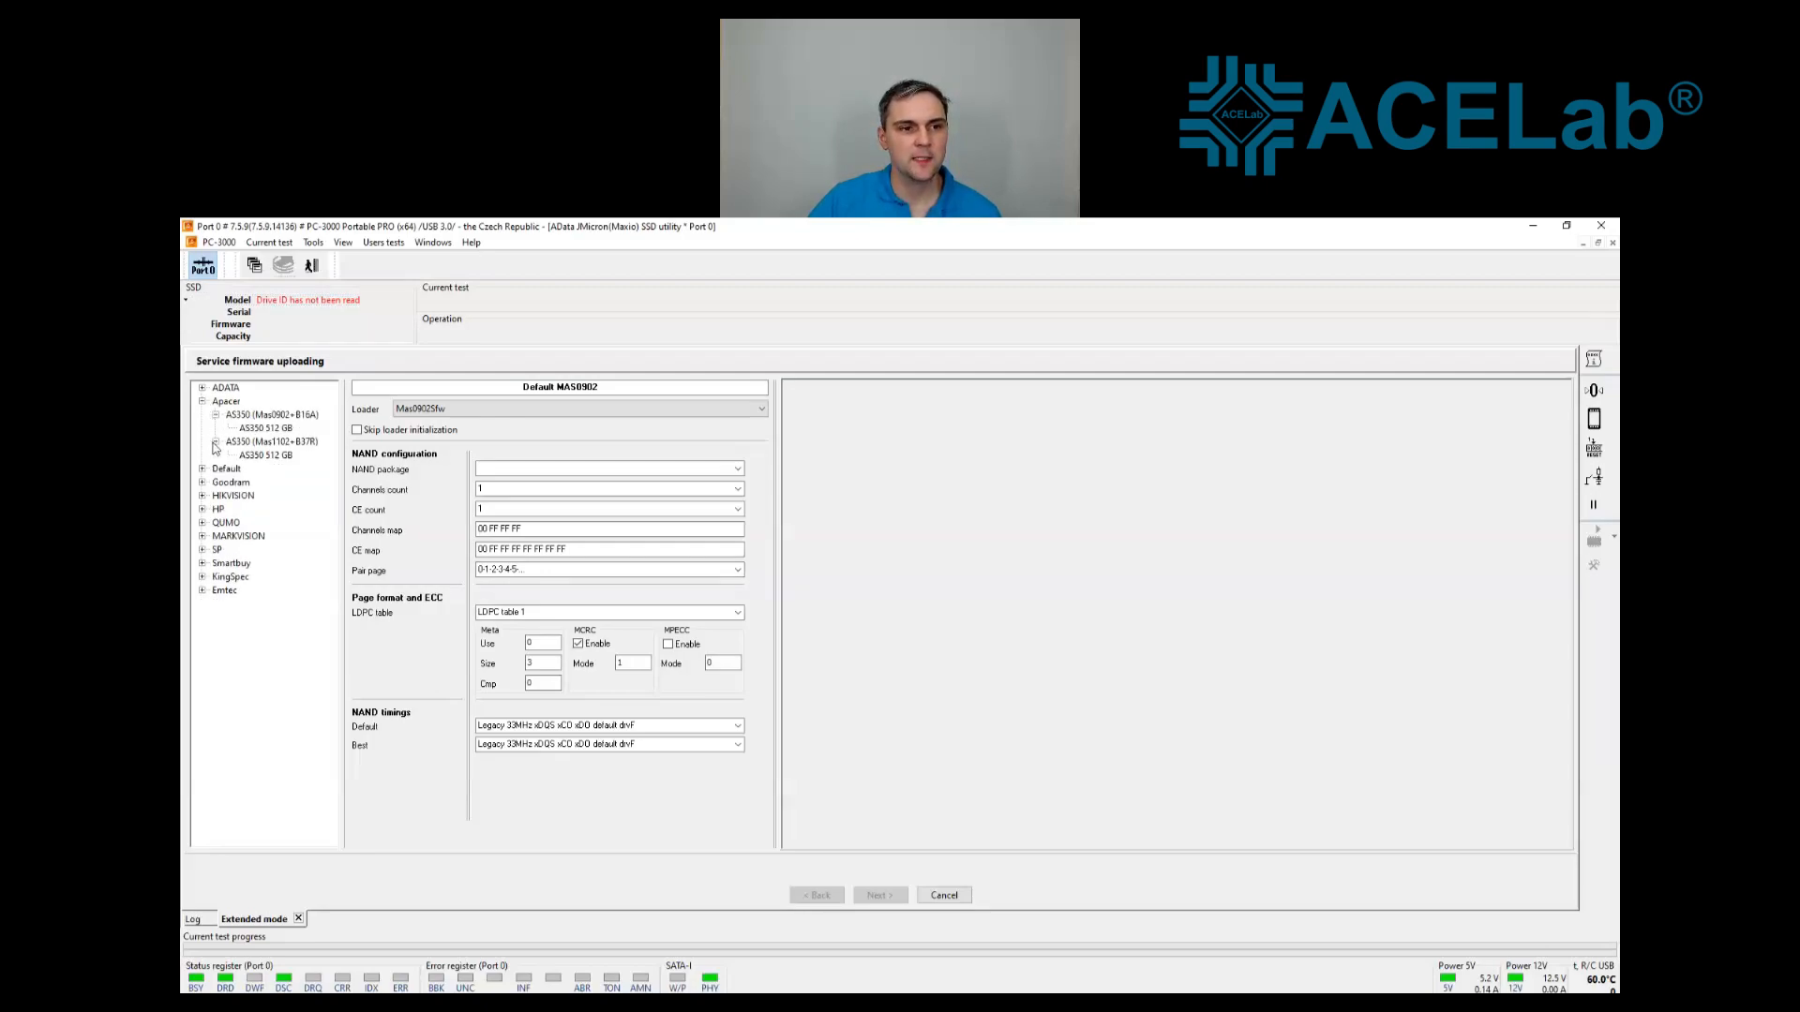
{"action": "left_click", "coordinate": [271, 429]}
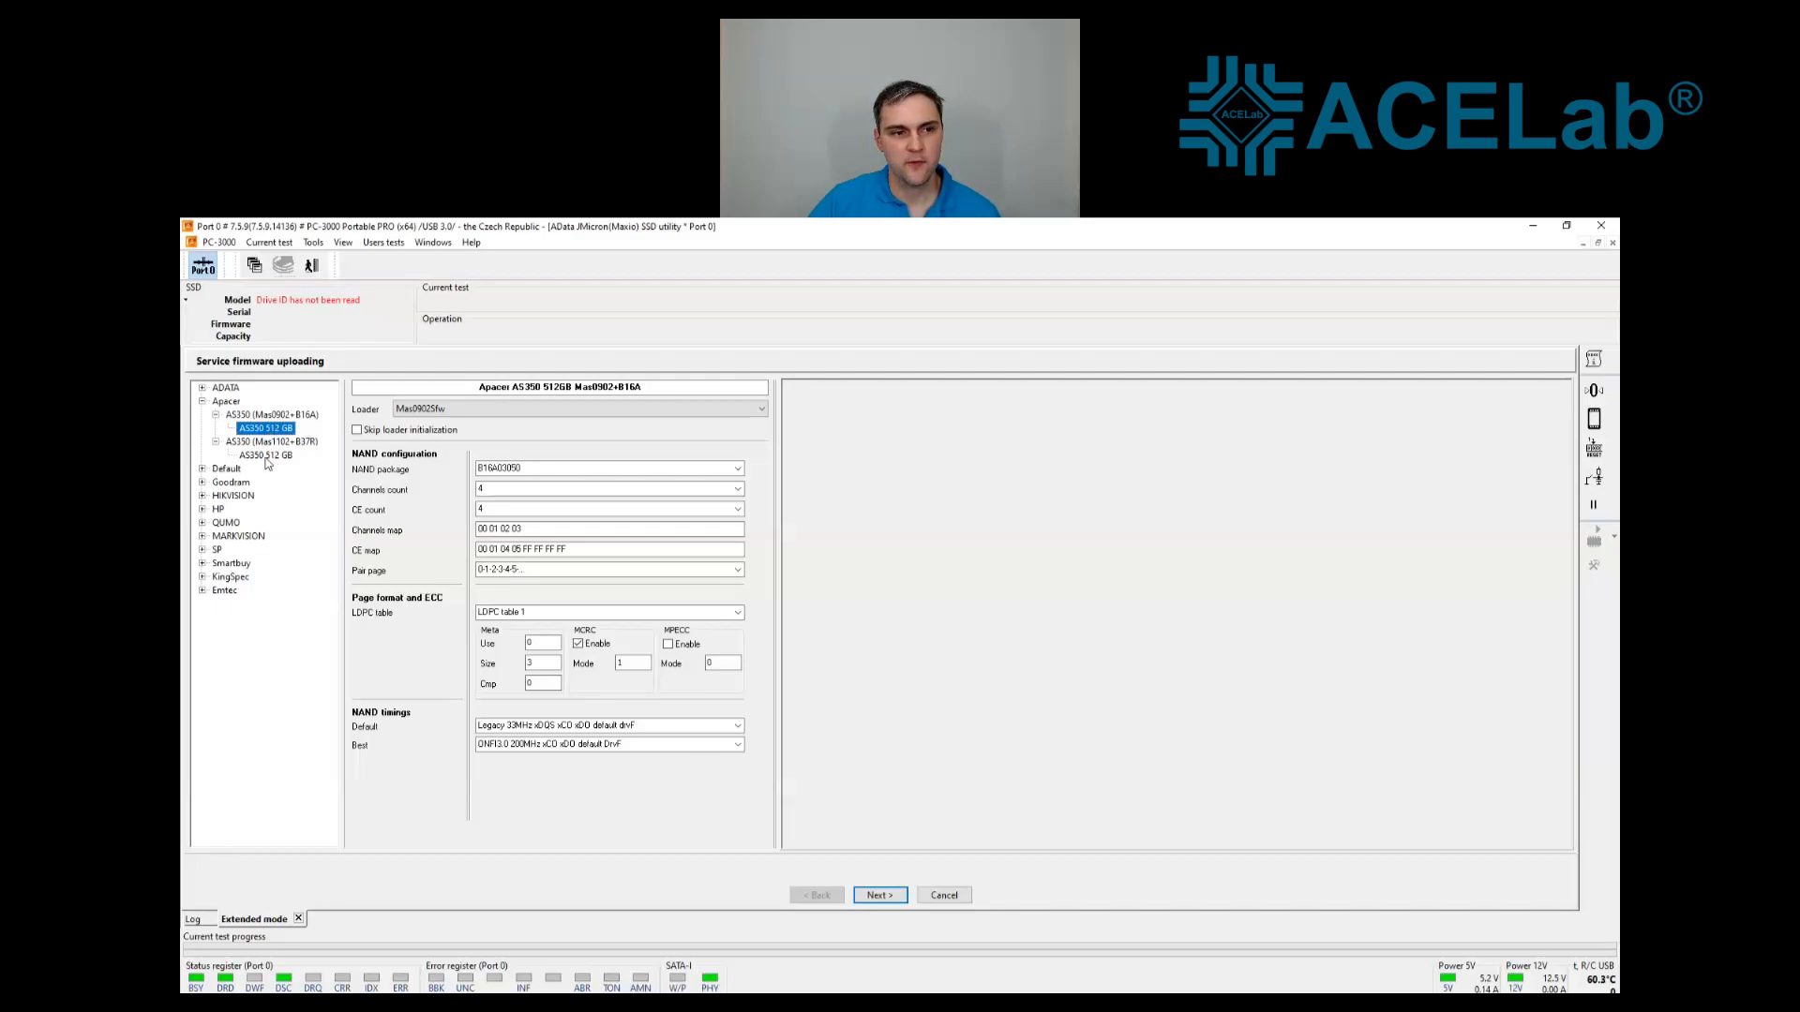
{"action": "left_click", "coordinate": [268, 458]}
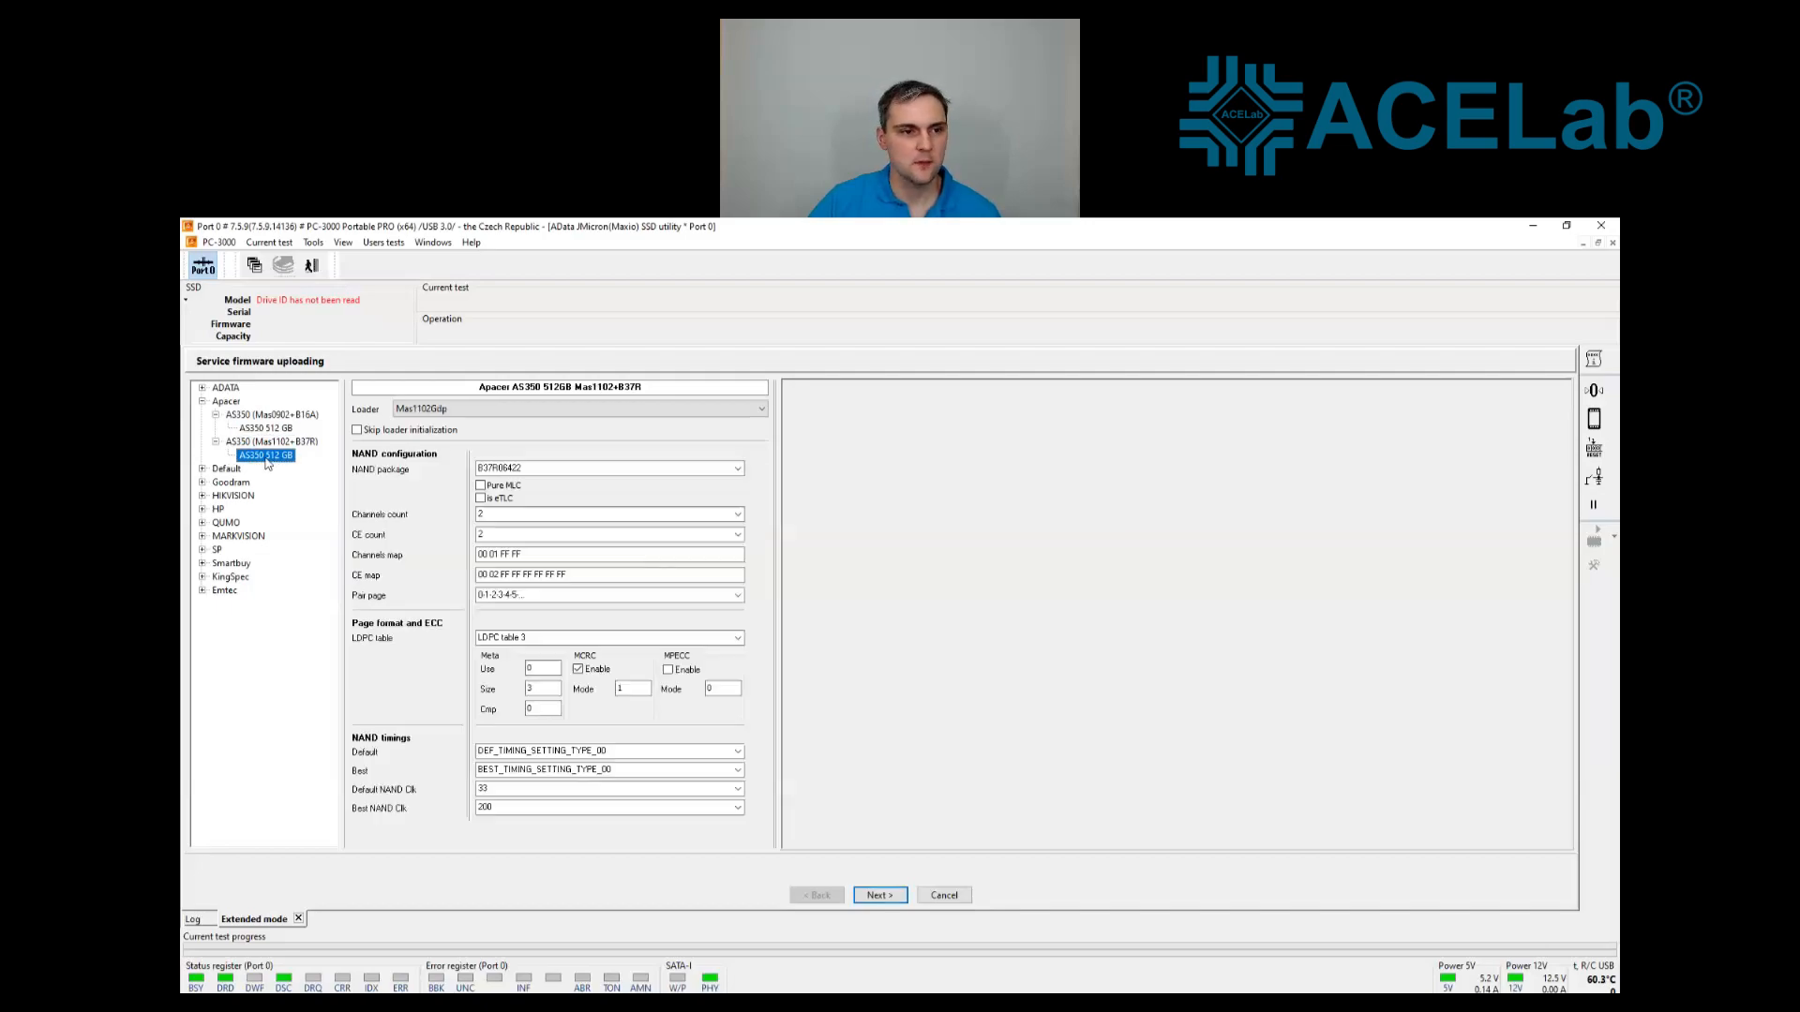
Expand the other vendors from Goodram to Emtec in the profile tree to examine the supported models and controller–memory combinations
{"action": "left_click", "coordinate": [202, 482]}
{"action": "left_click", "coordinate": [202, 509]}
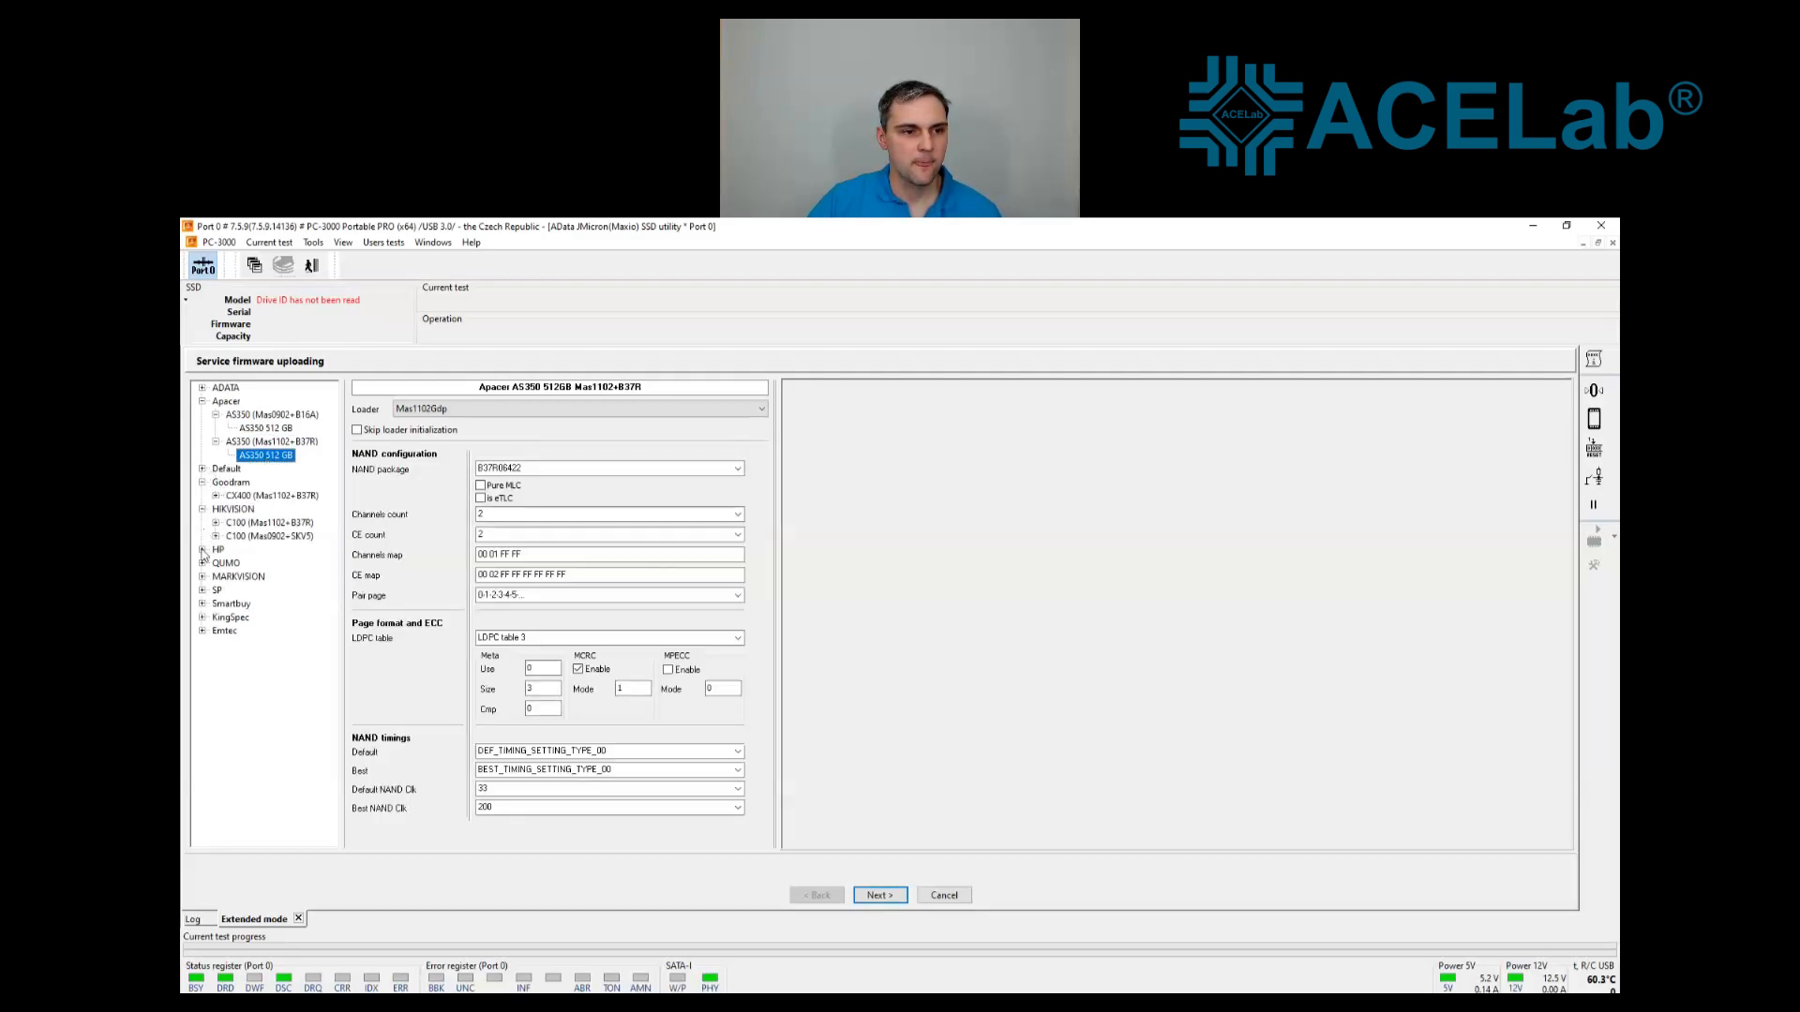
{"action": "left_click", "coordinate": [202, 603]}
{"action": "left_click", "coordinate": [201, 589]}
{"action": "left_click", "coordinate": [202, 576]}
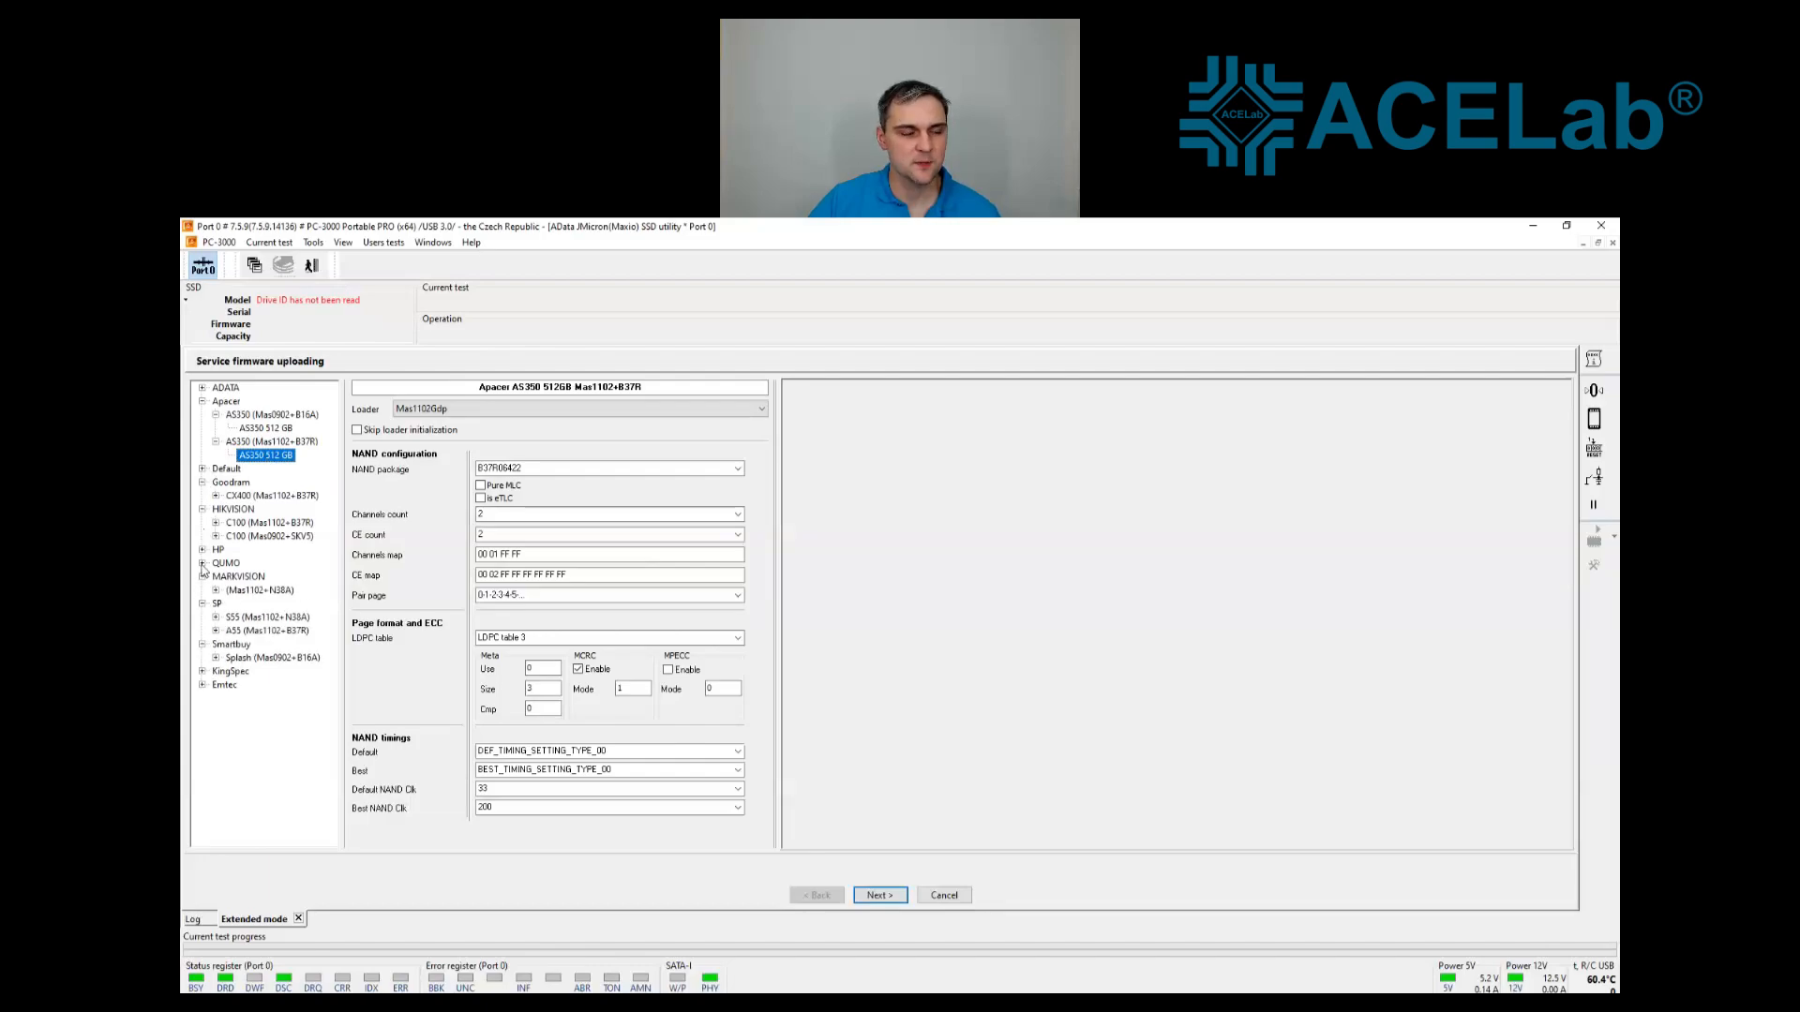
{"action": "left_click", "coordinate": [201, 564]}
{"action": "left_click", "coordinate": [201, 550]}
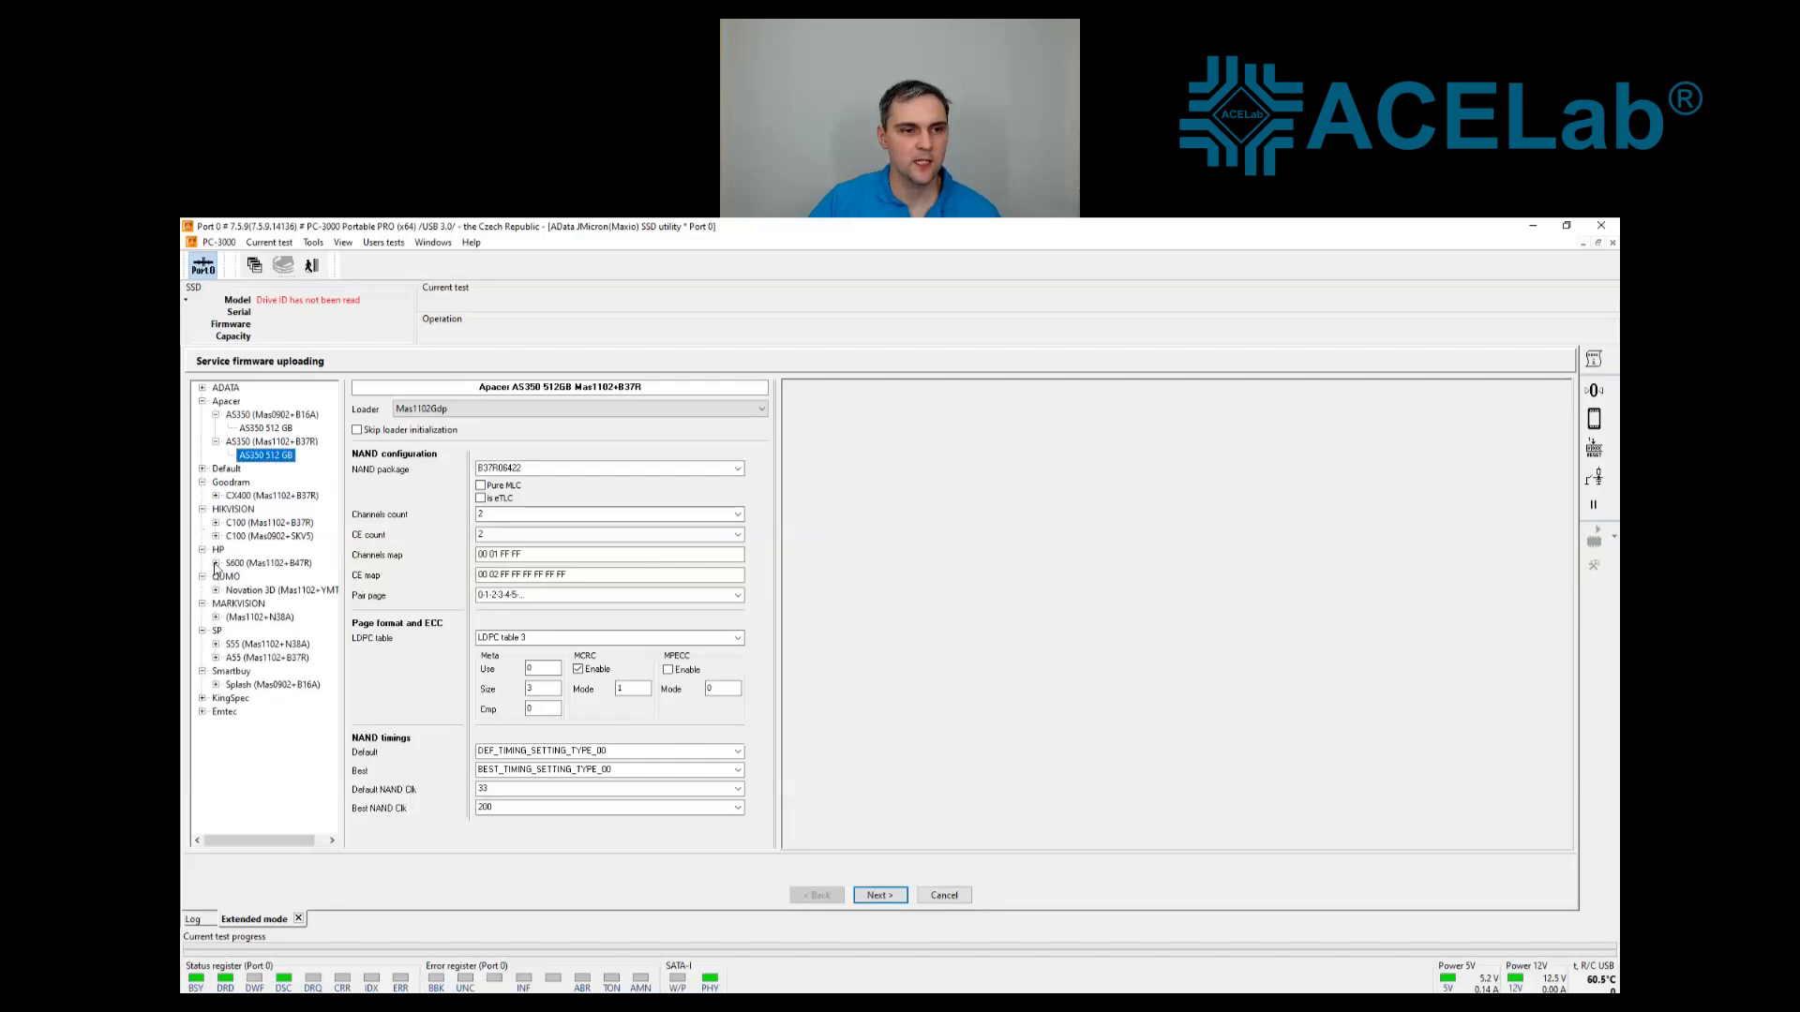
{"action": "left_click", "coordinate": [216, 562]}
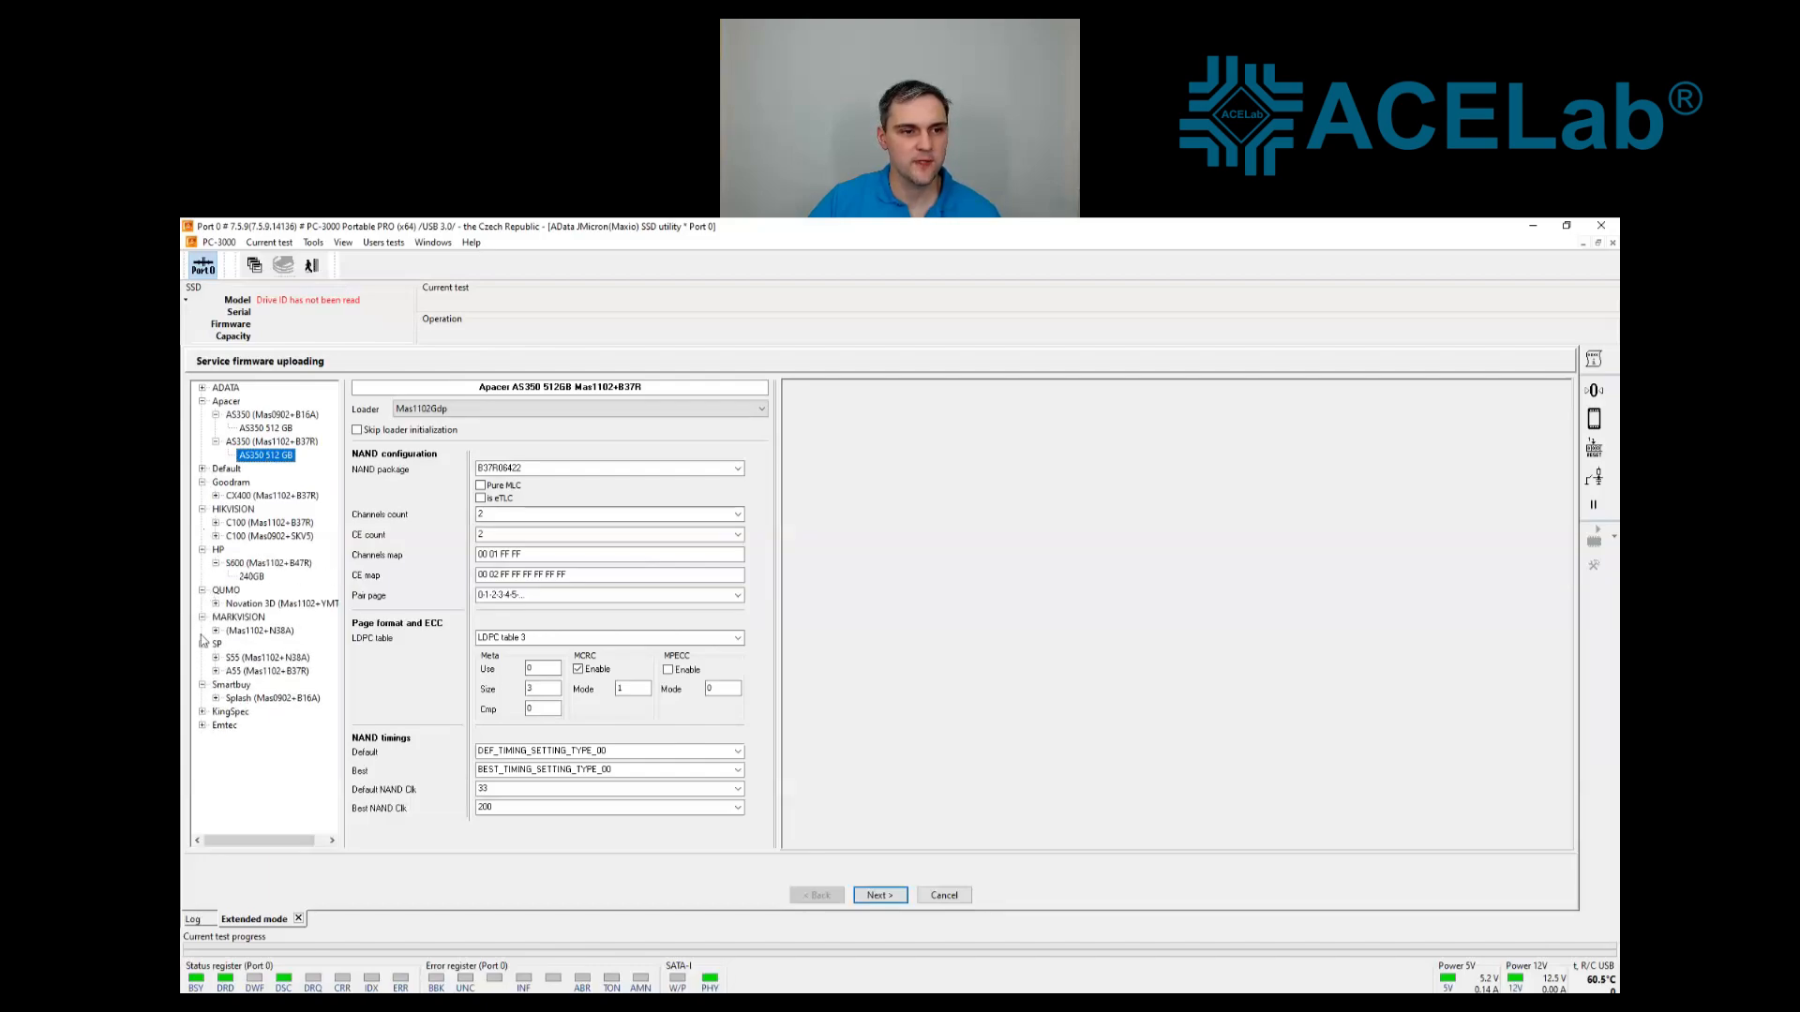
{"action": "left_click", "coordinate": [201, 711]}
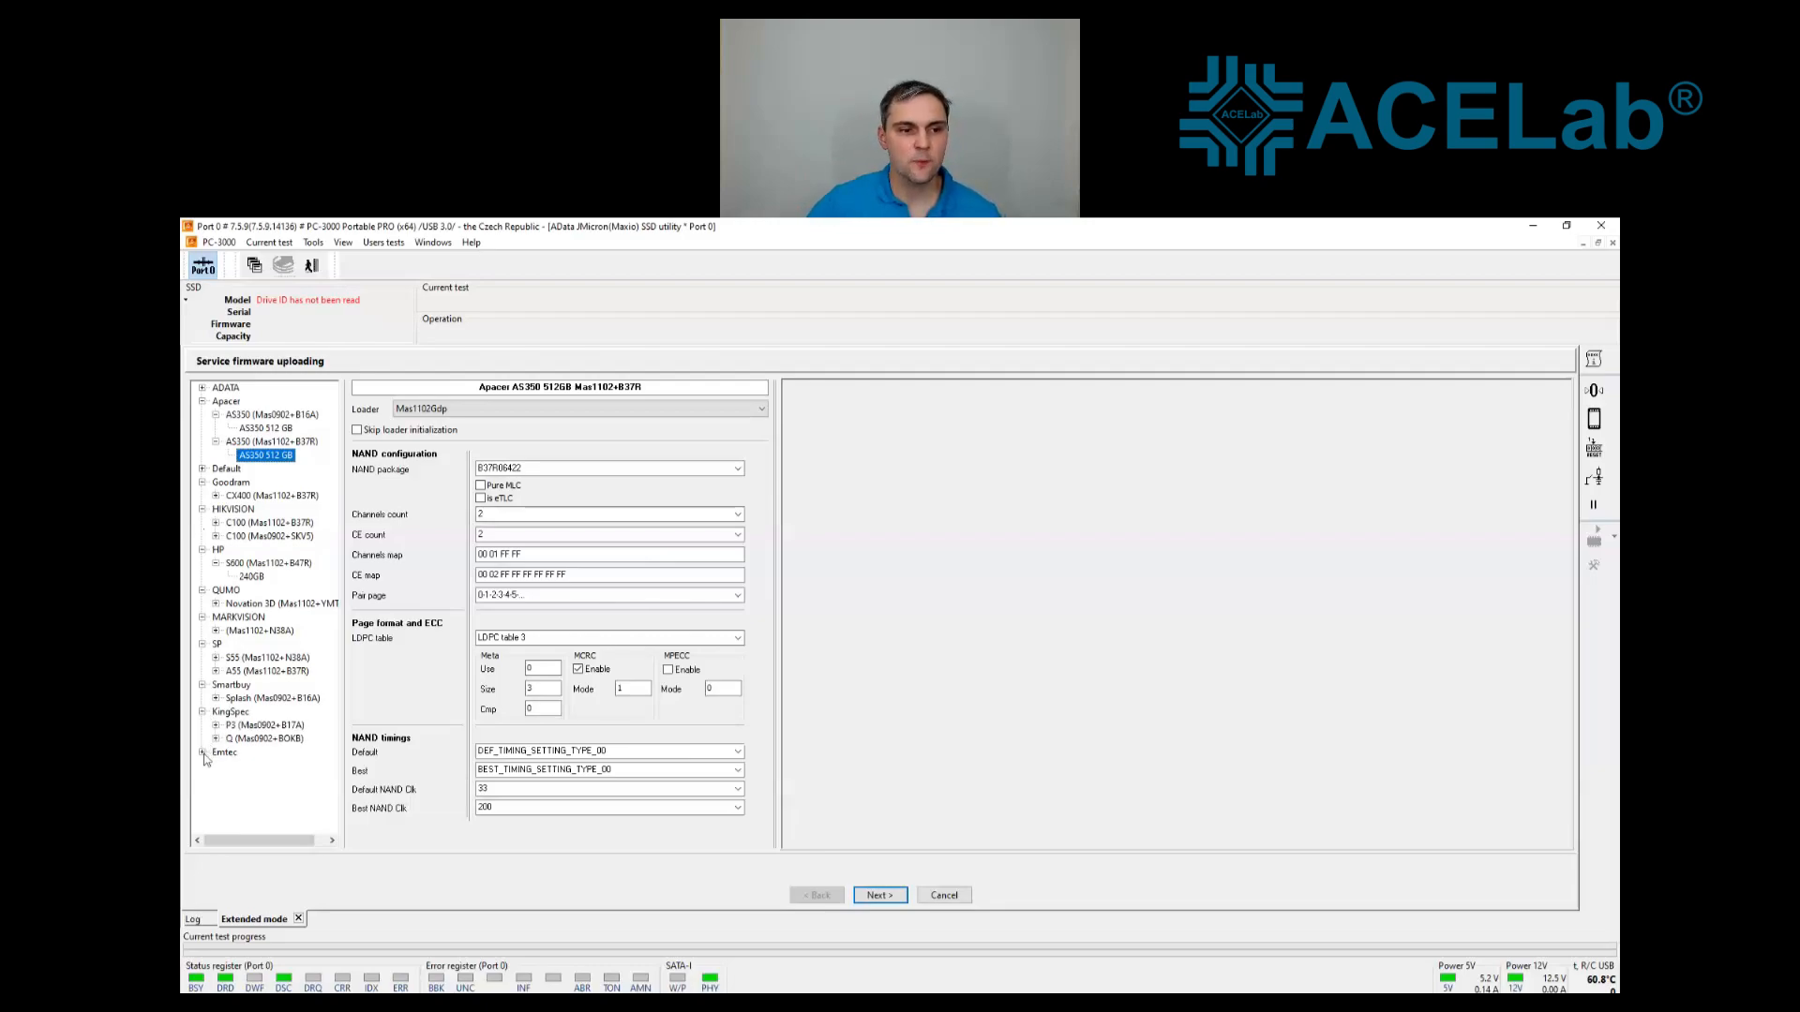
{"action": "left_click", "coordinate": [201, 752]}
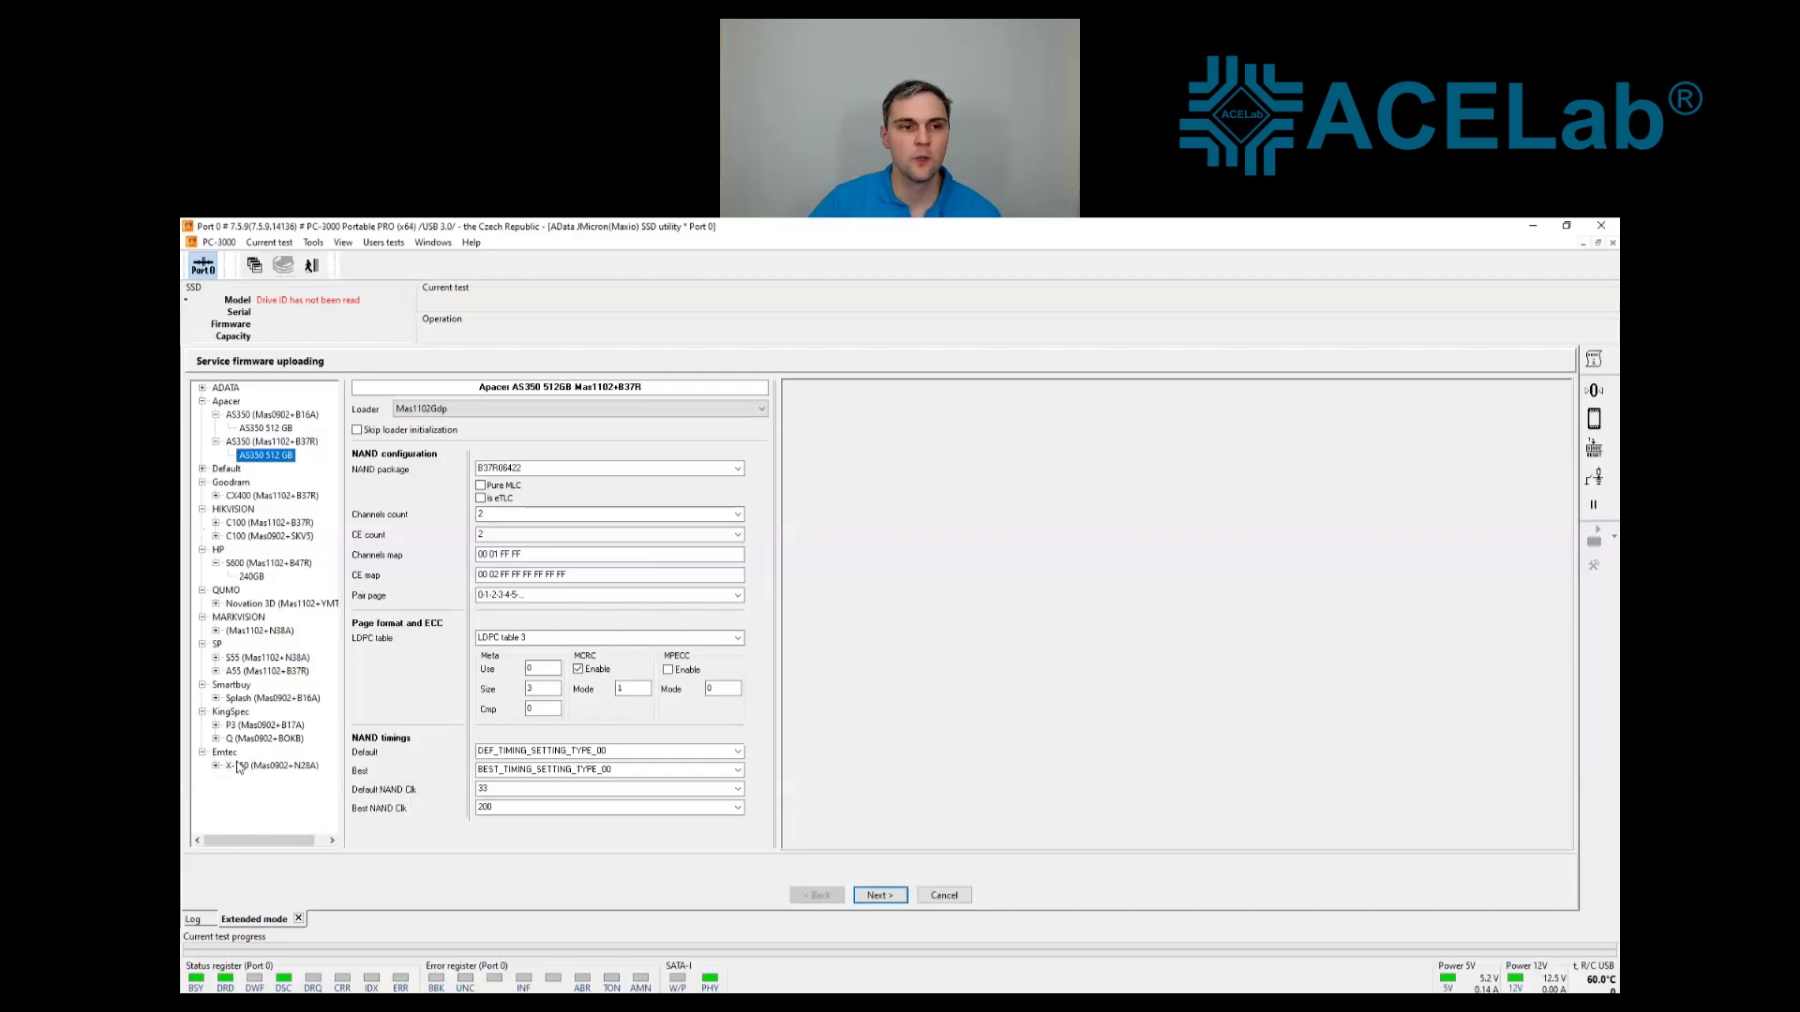
Review the Apacer AS350 512 GB (Mas0902+B16A) profile again and exit the ADATA JMicron (Maxio) utility
{"action": "left_click", "coordinate": [274, 442]}
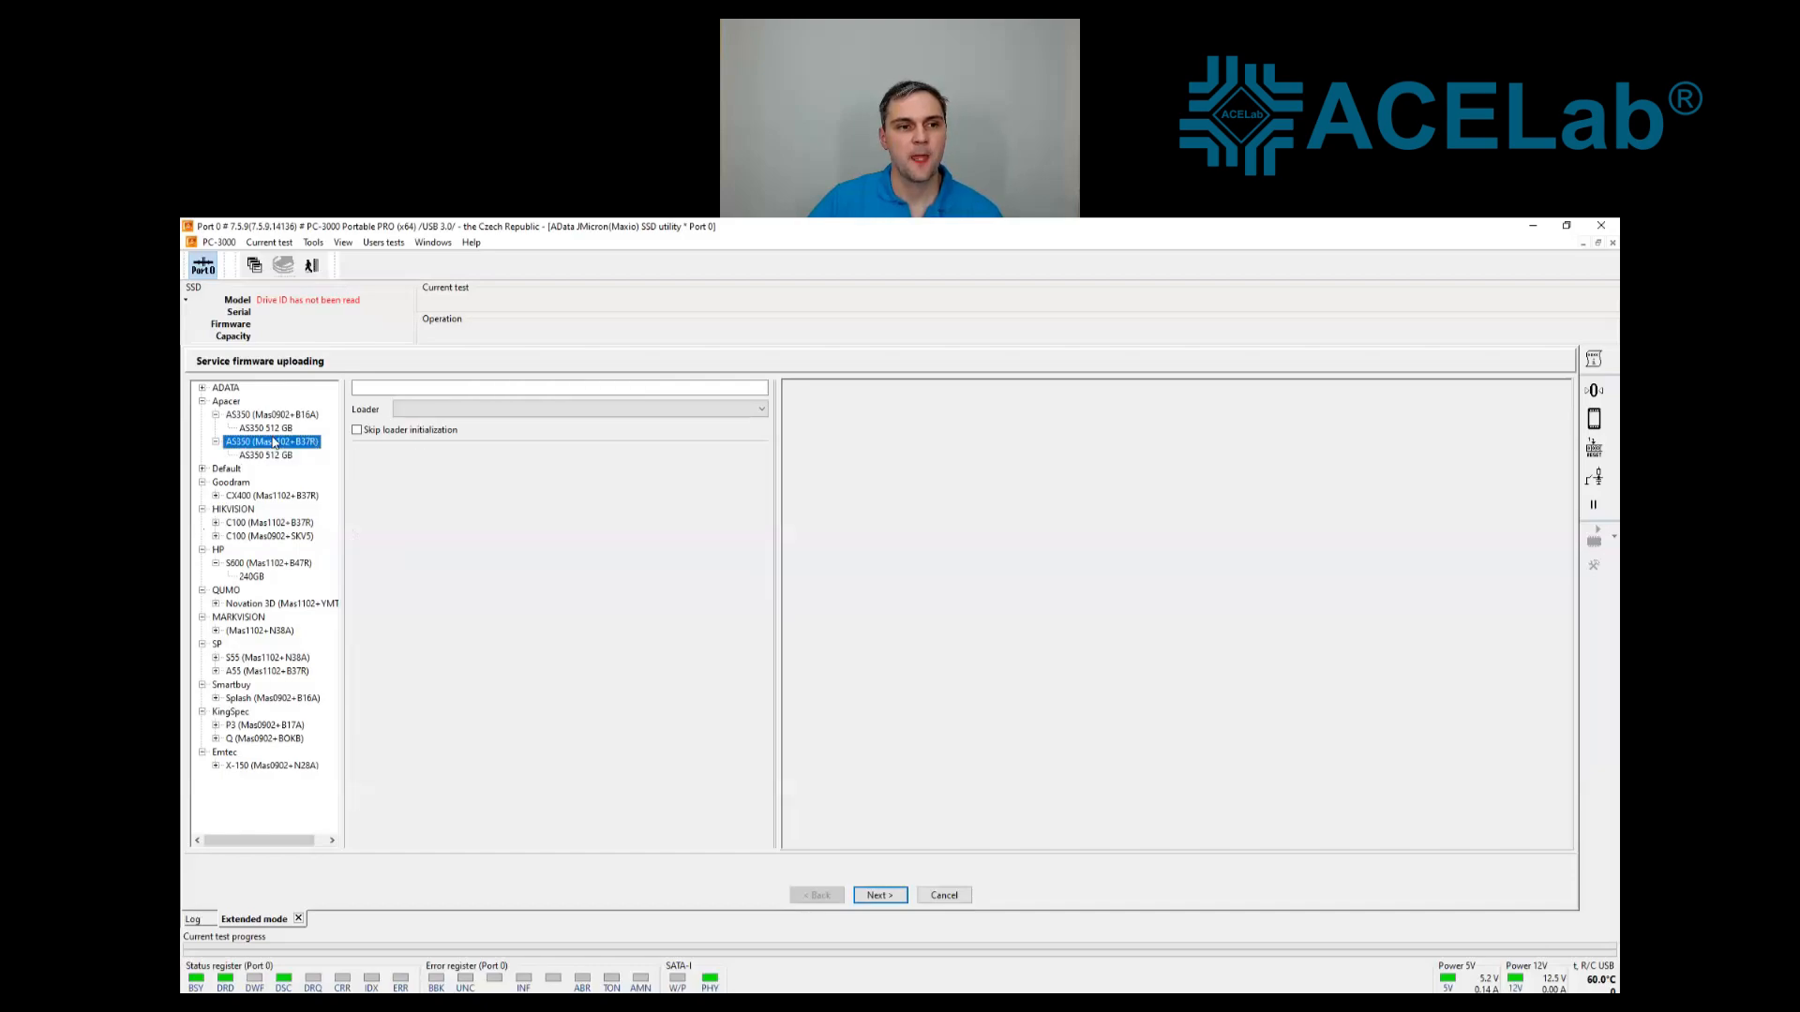
{"action": "left_click", "coordinate": [265, 427]}
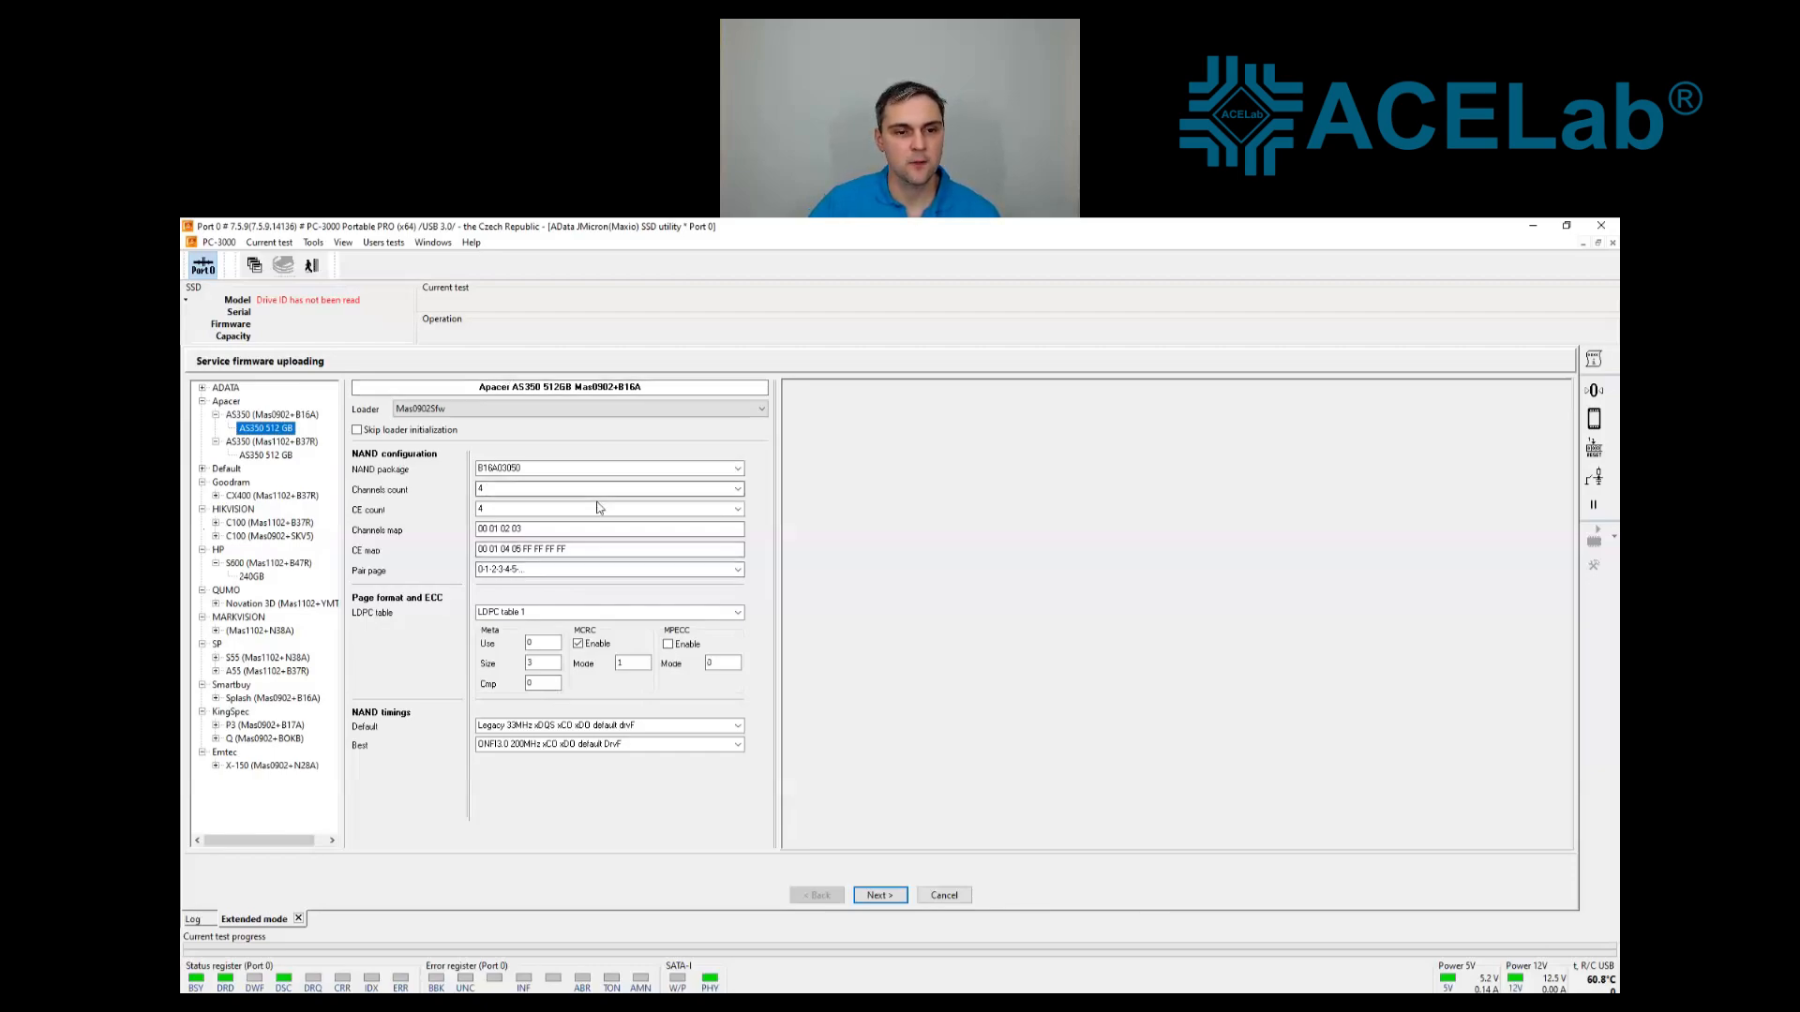
{"action": "left_click", "coordinate": [314, 266]}
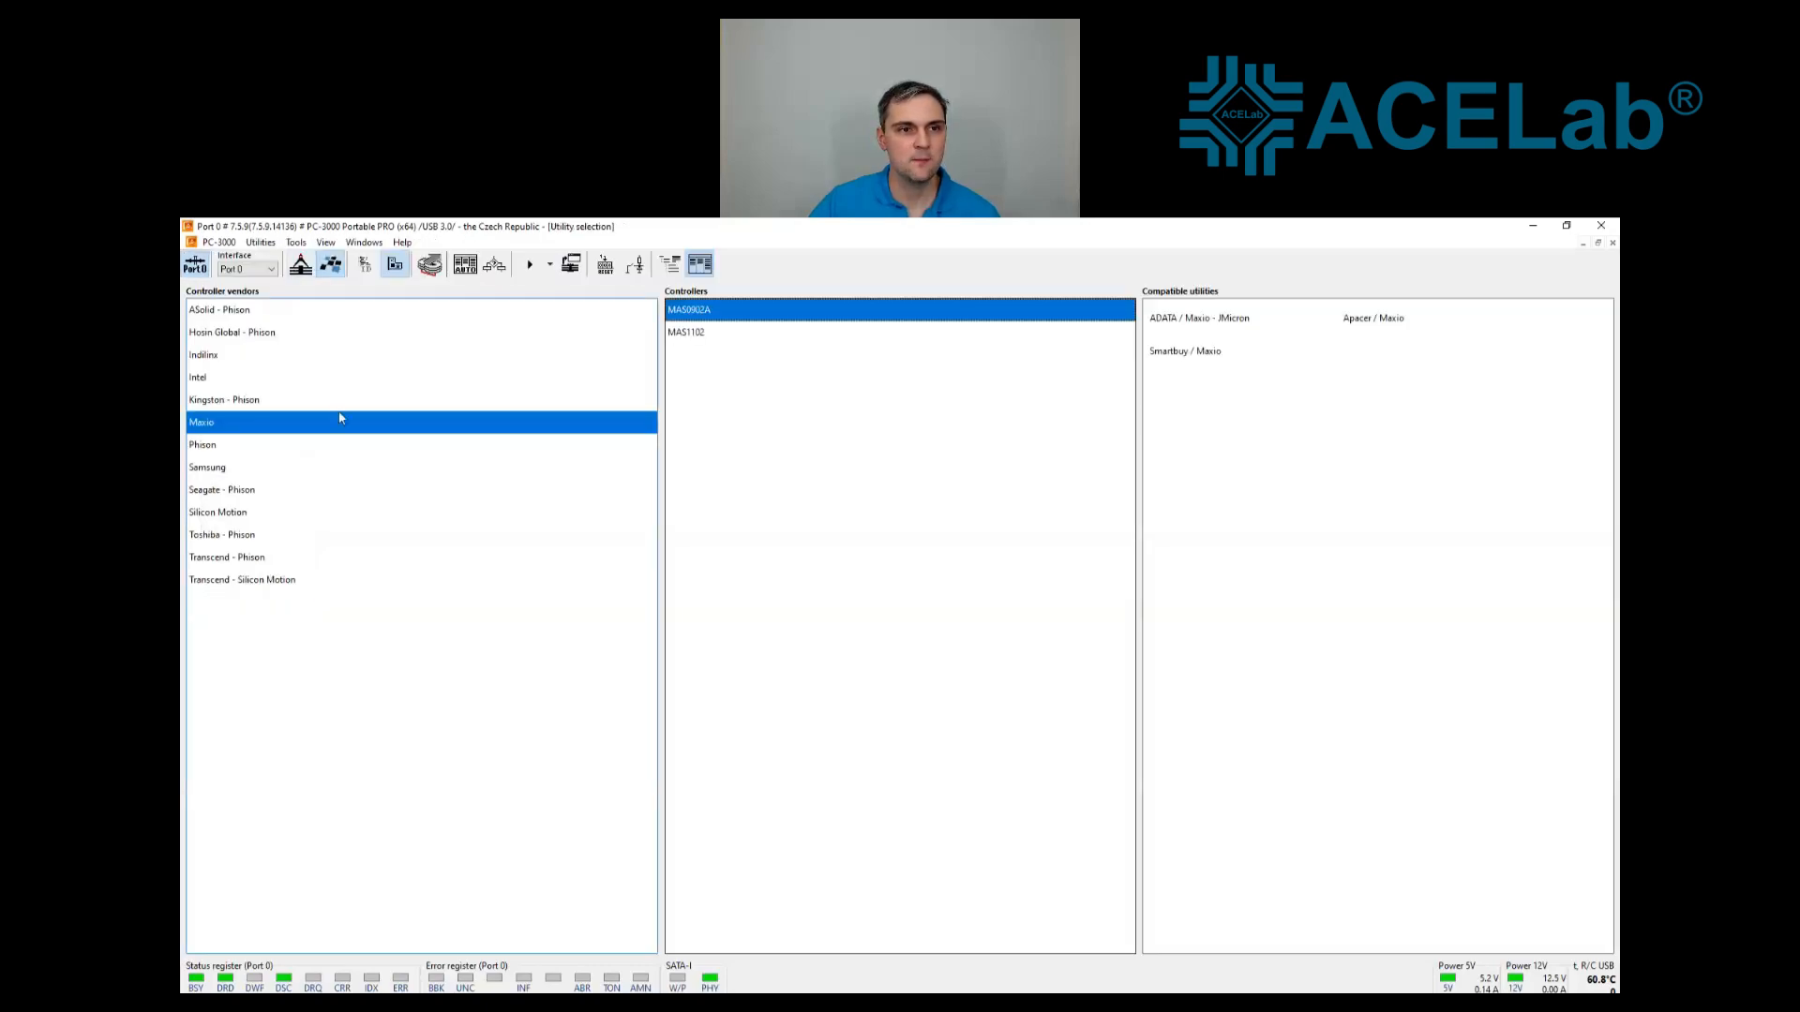
Group the utilities by SSD vendor and run the Apacer Maxio utility, cancelling the drive identification reading
{"action": "left_click", "coordinate": [364, 266]}
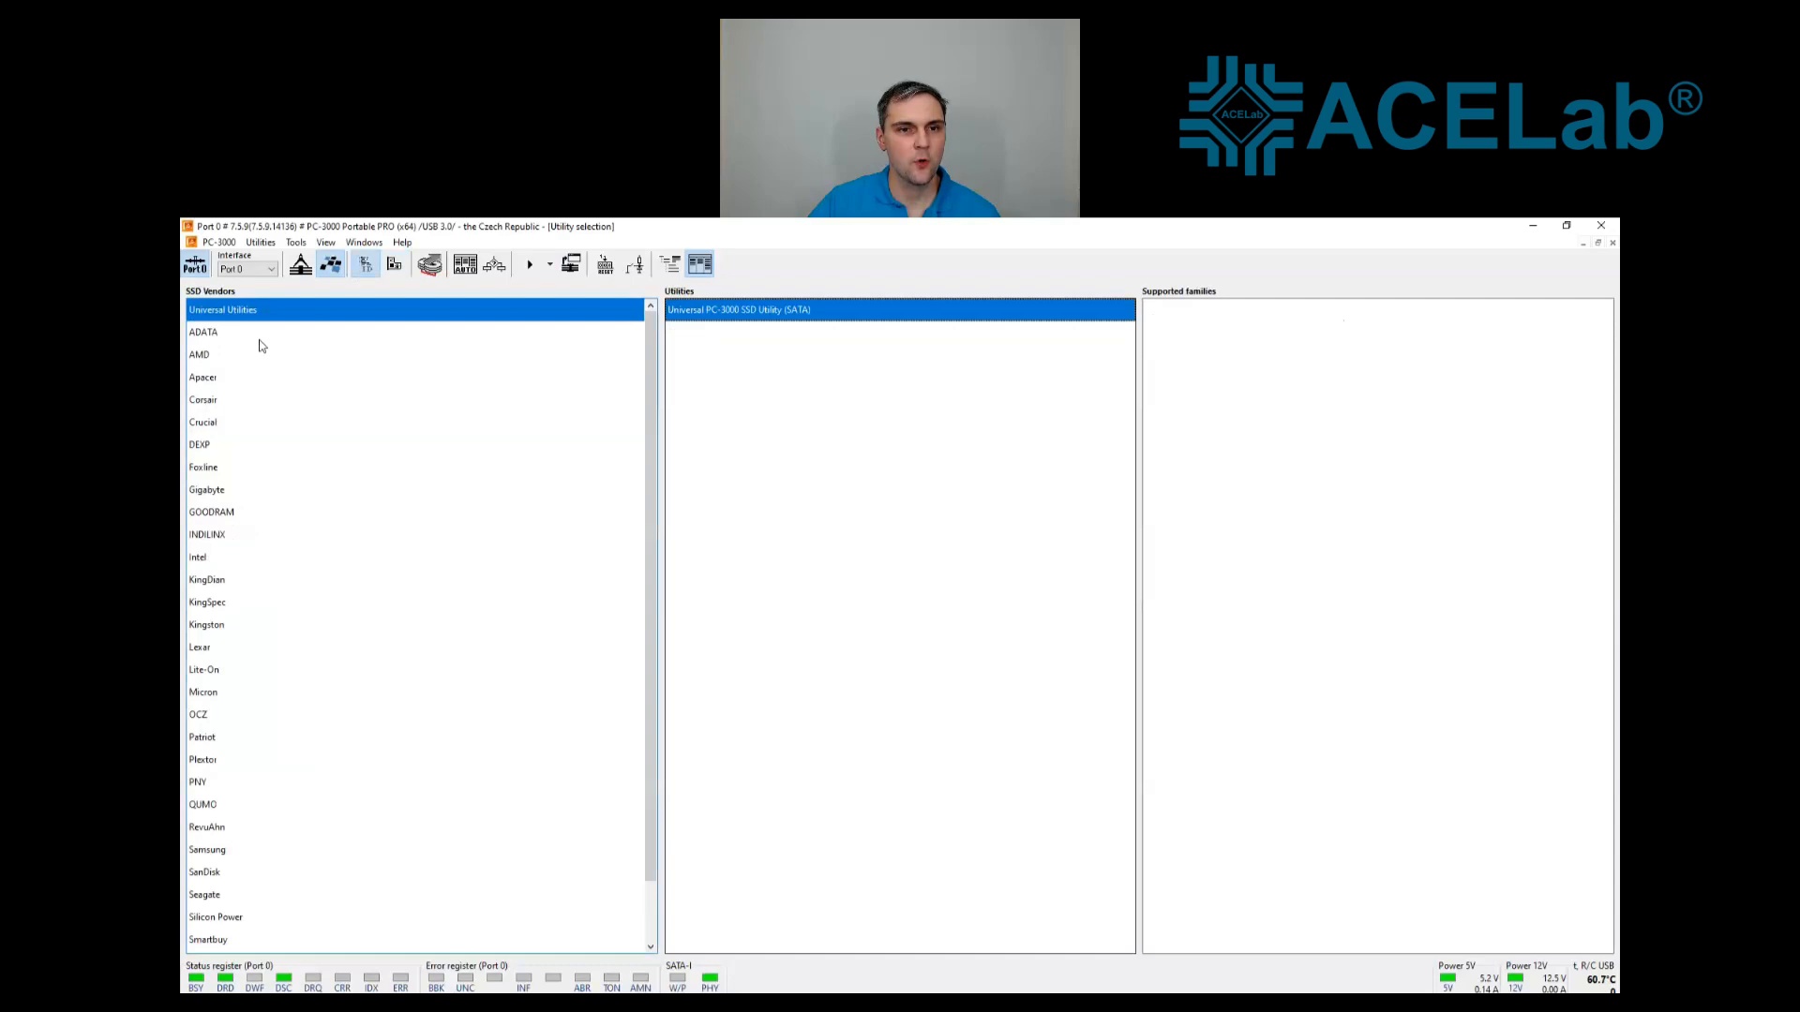
{"action": "left_click", "coordinate": [287, 374]}
{"action": "left_click", "coordinate": [703, 311]}
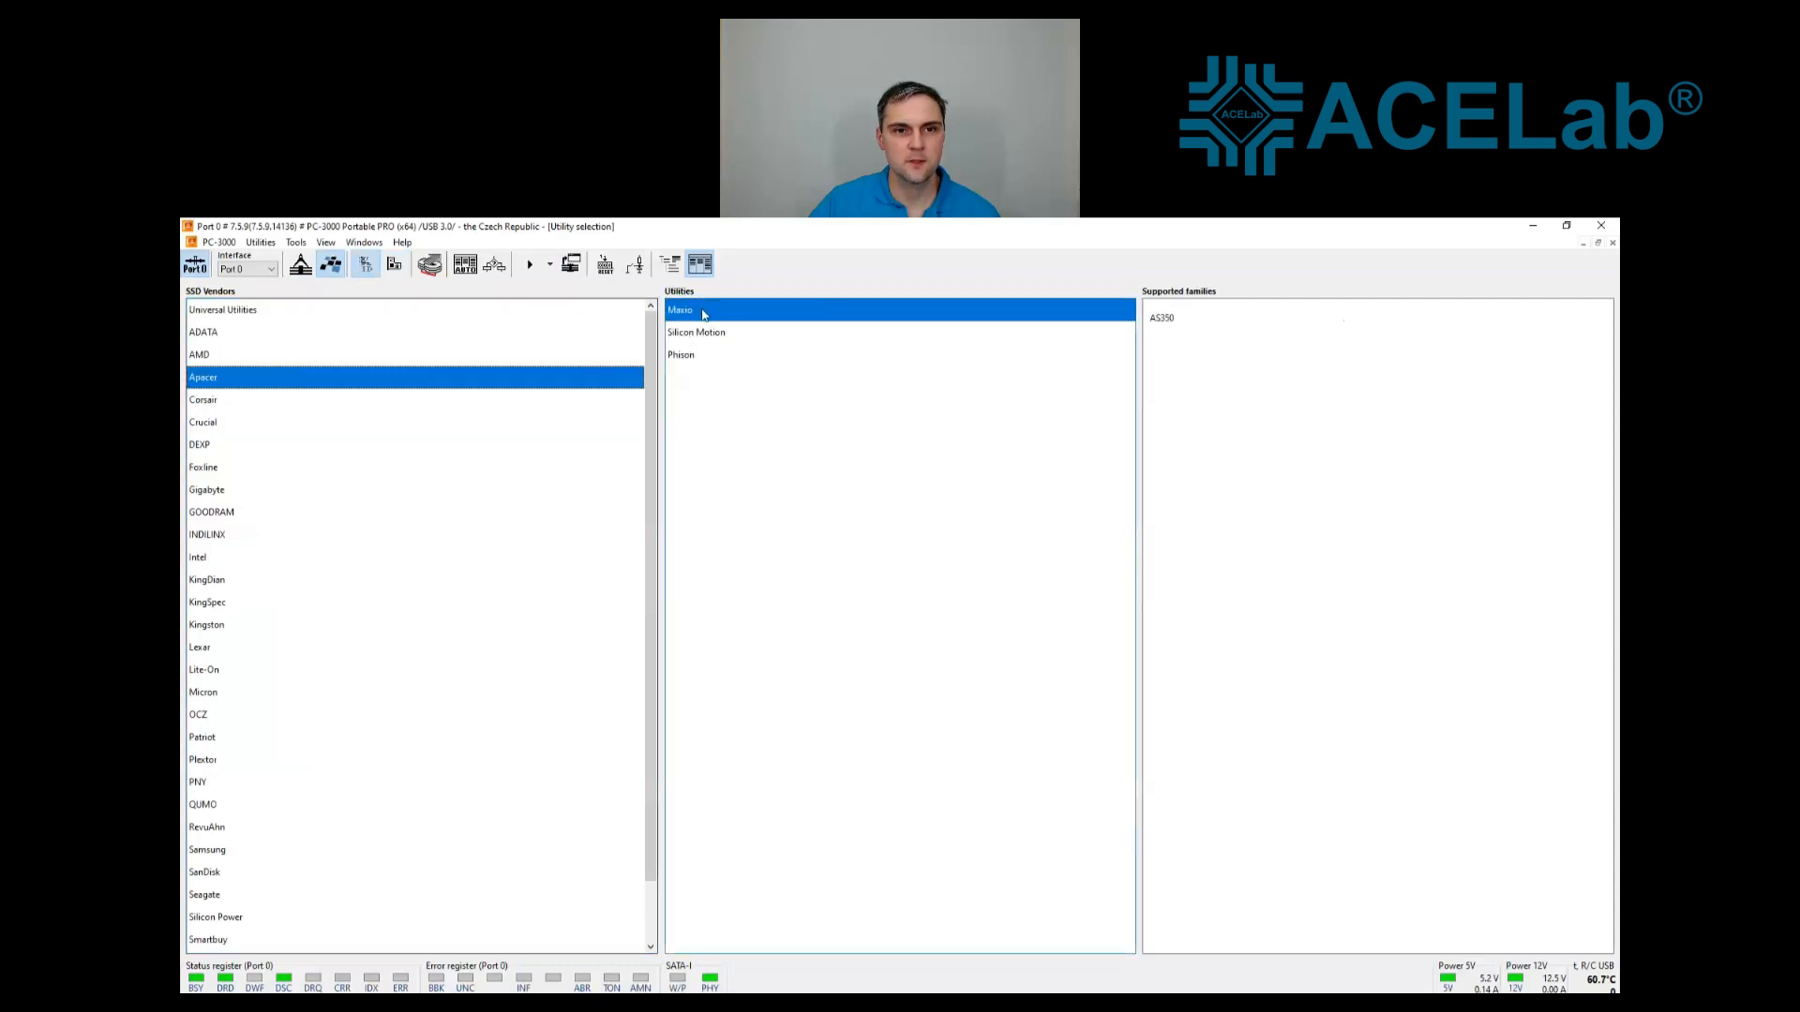
{"action": "double_click", "coordinate": [703, 314]}
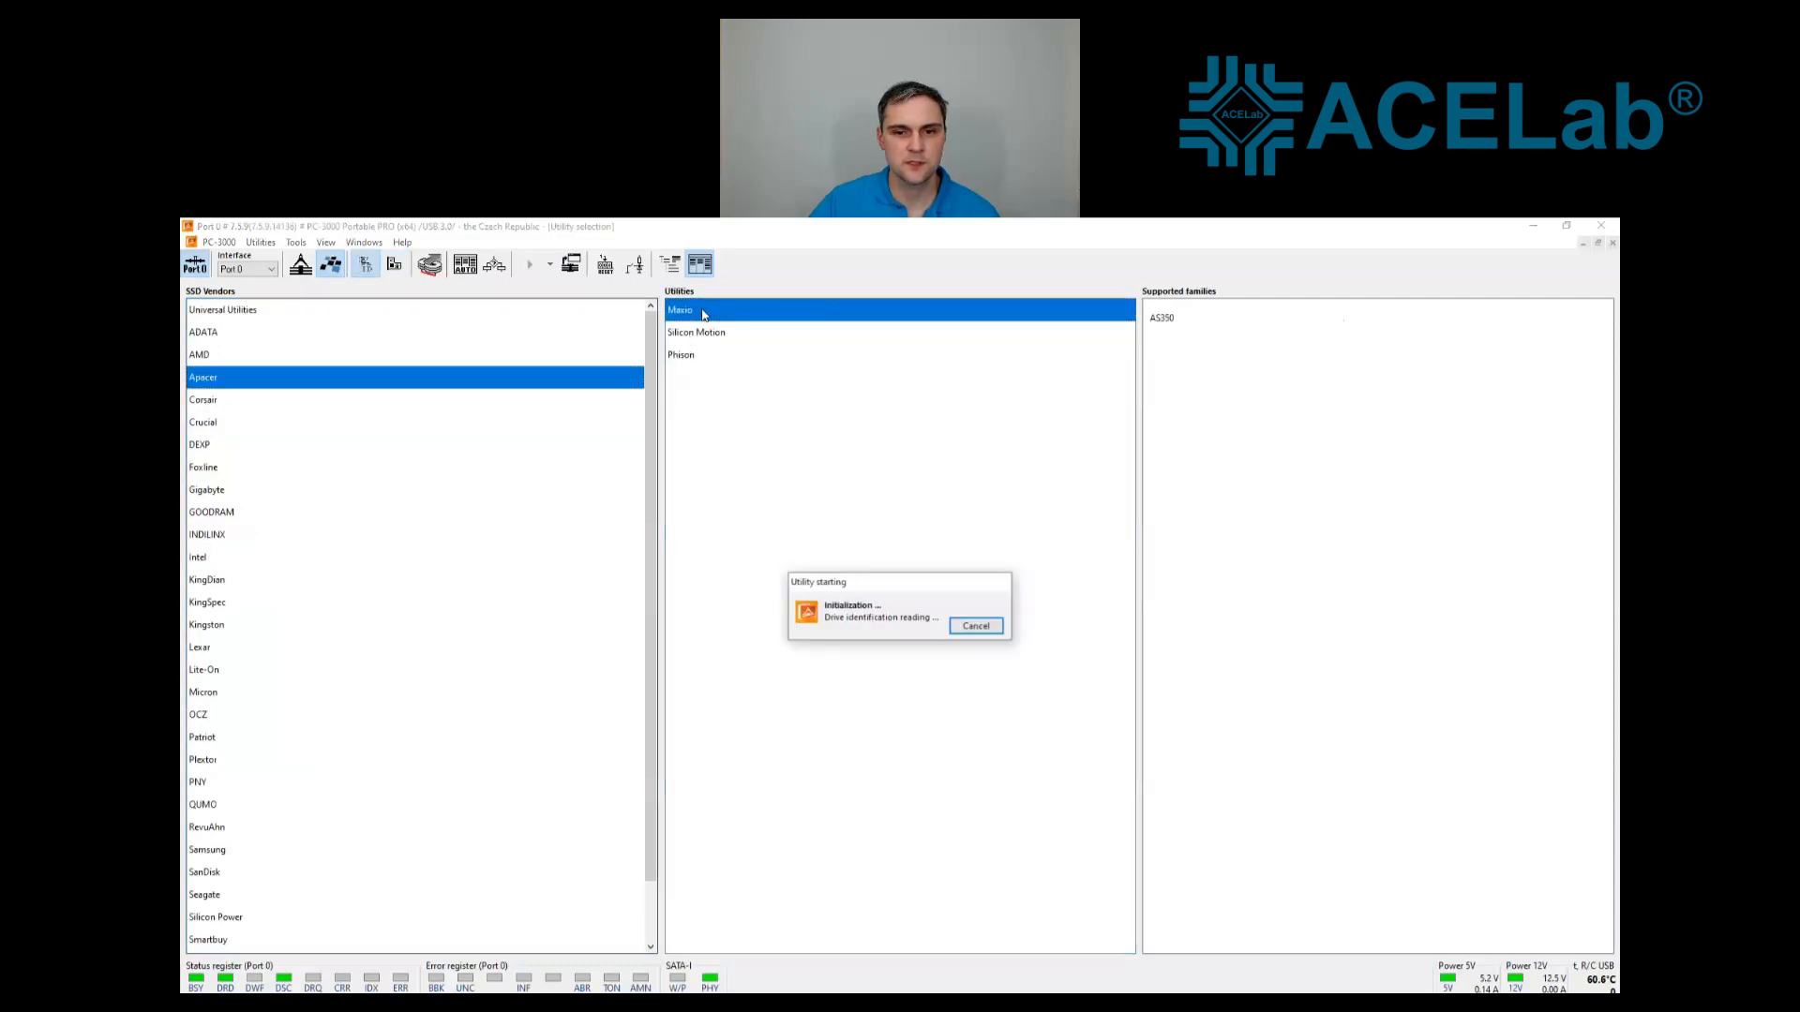
{"action": "left_click", "coordinate": [973, 629]}
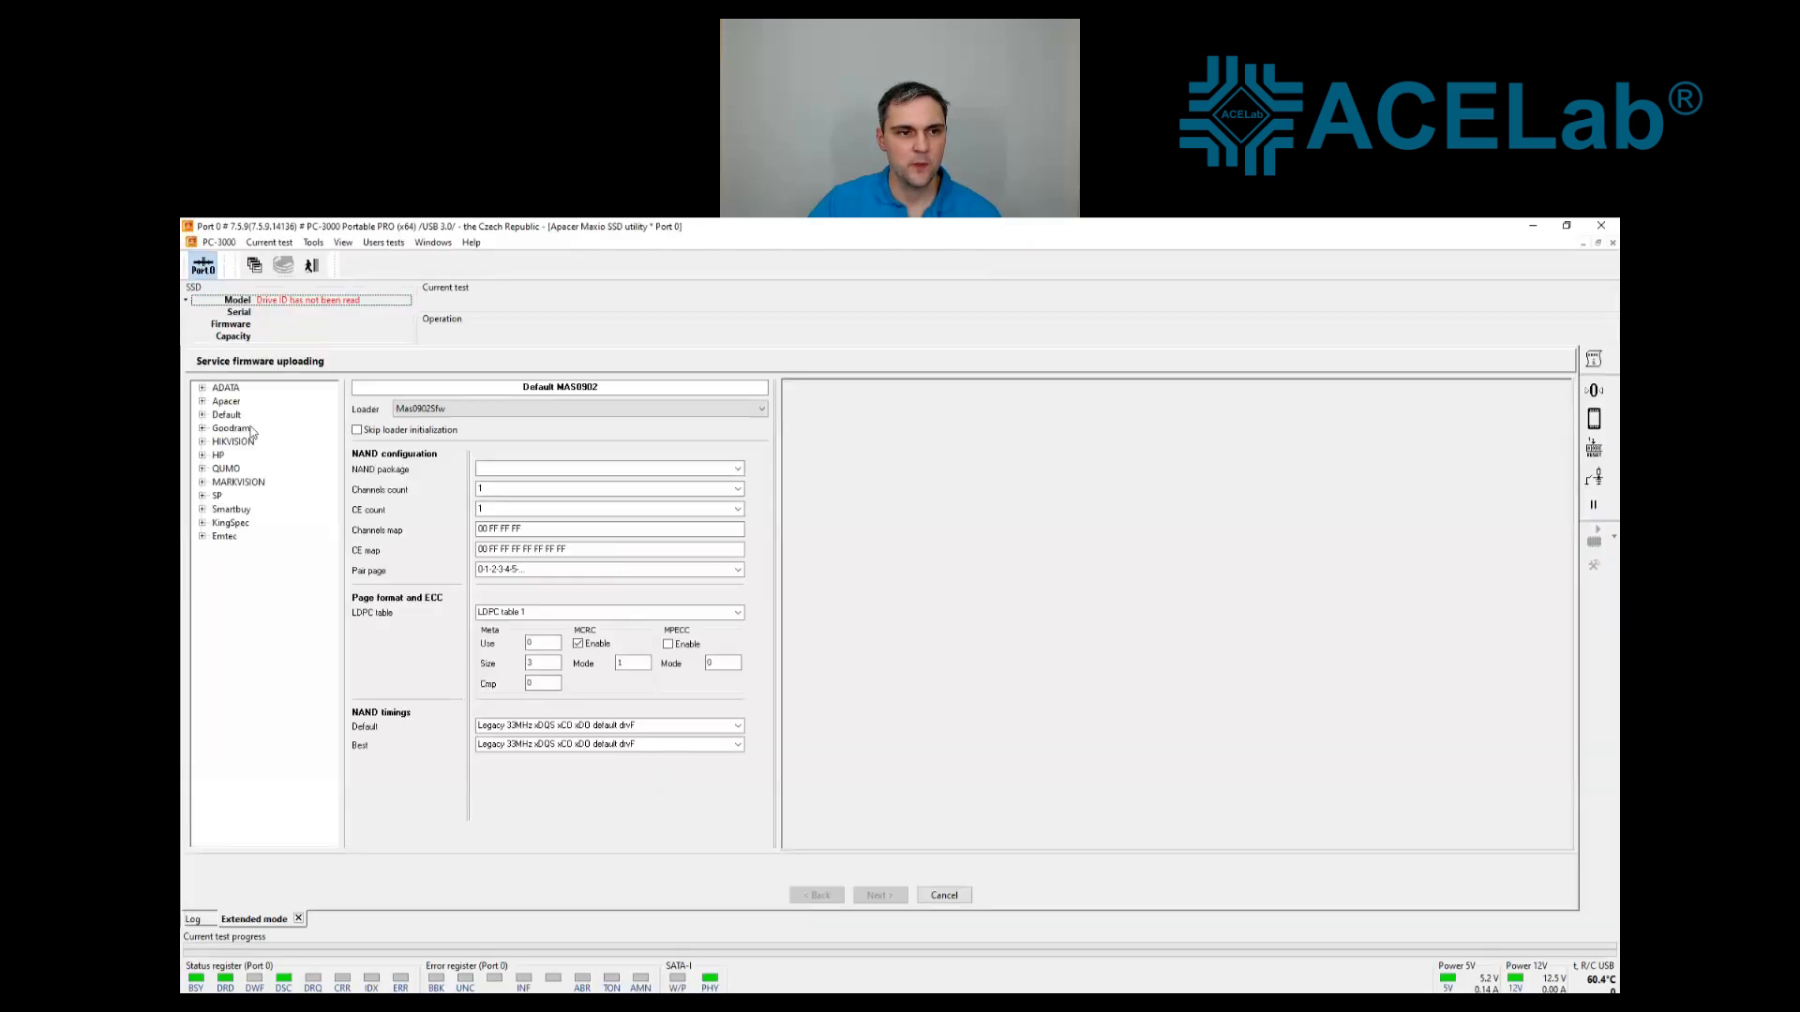
Choose the Apacer AS350 512 GB profile under Mas0902+B16A for the service firmware upload
{"action": "left_click", "coordinate": [203, 402]}
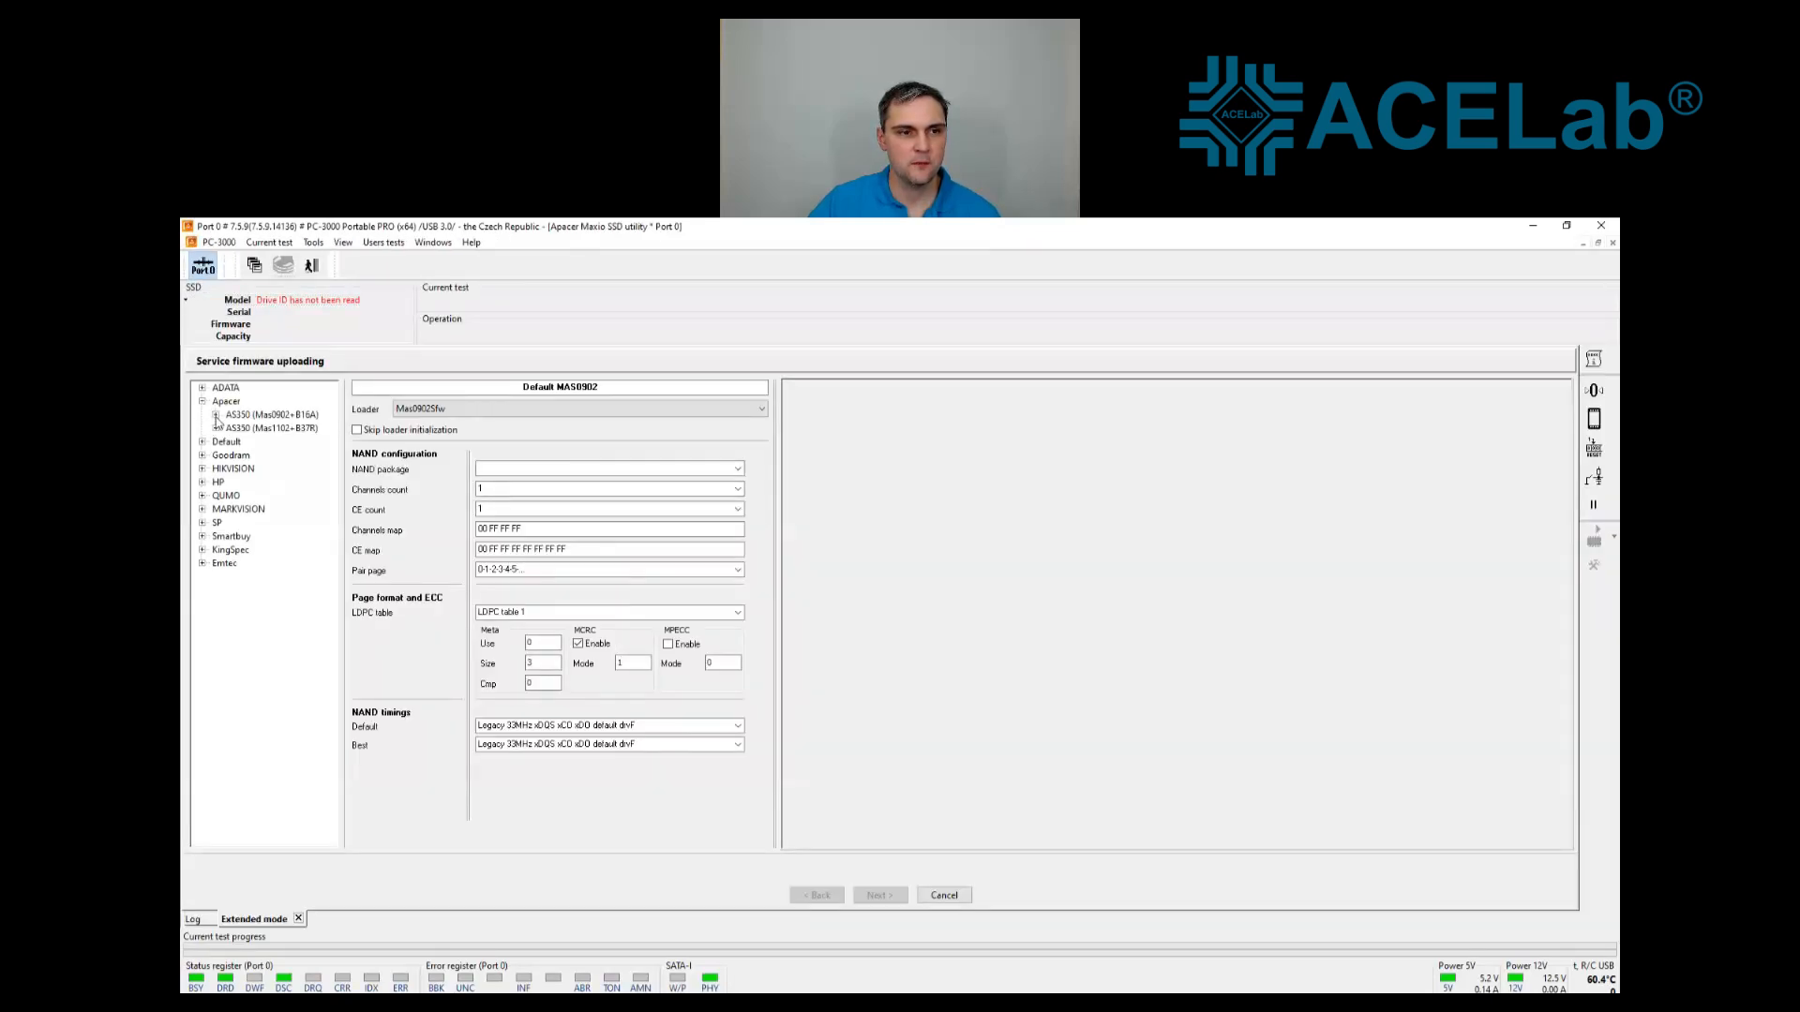
{"action": "left_click", "coordinate": [215, 415]}
{"action": "left_click", "coordinate": [265, 431]}
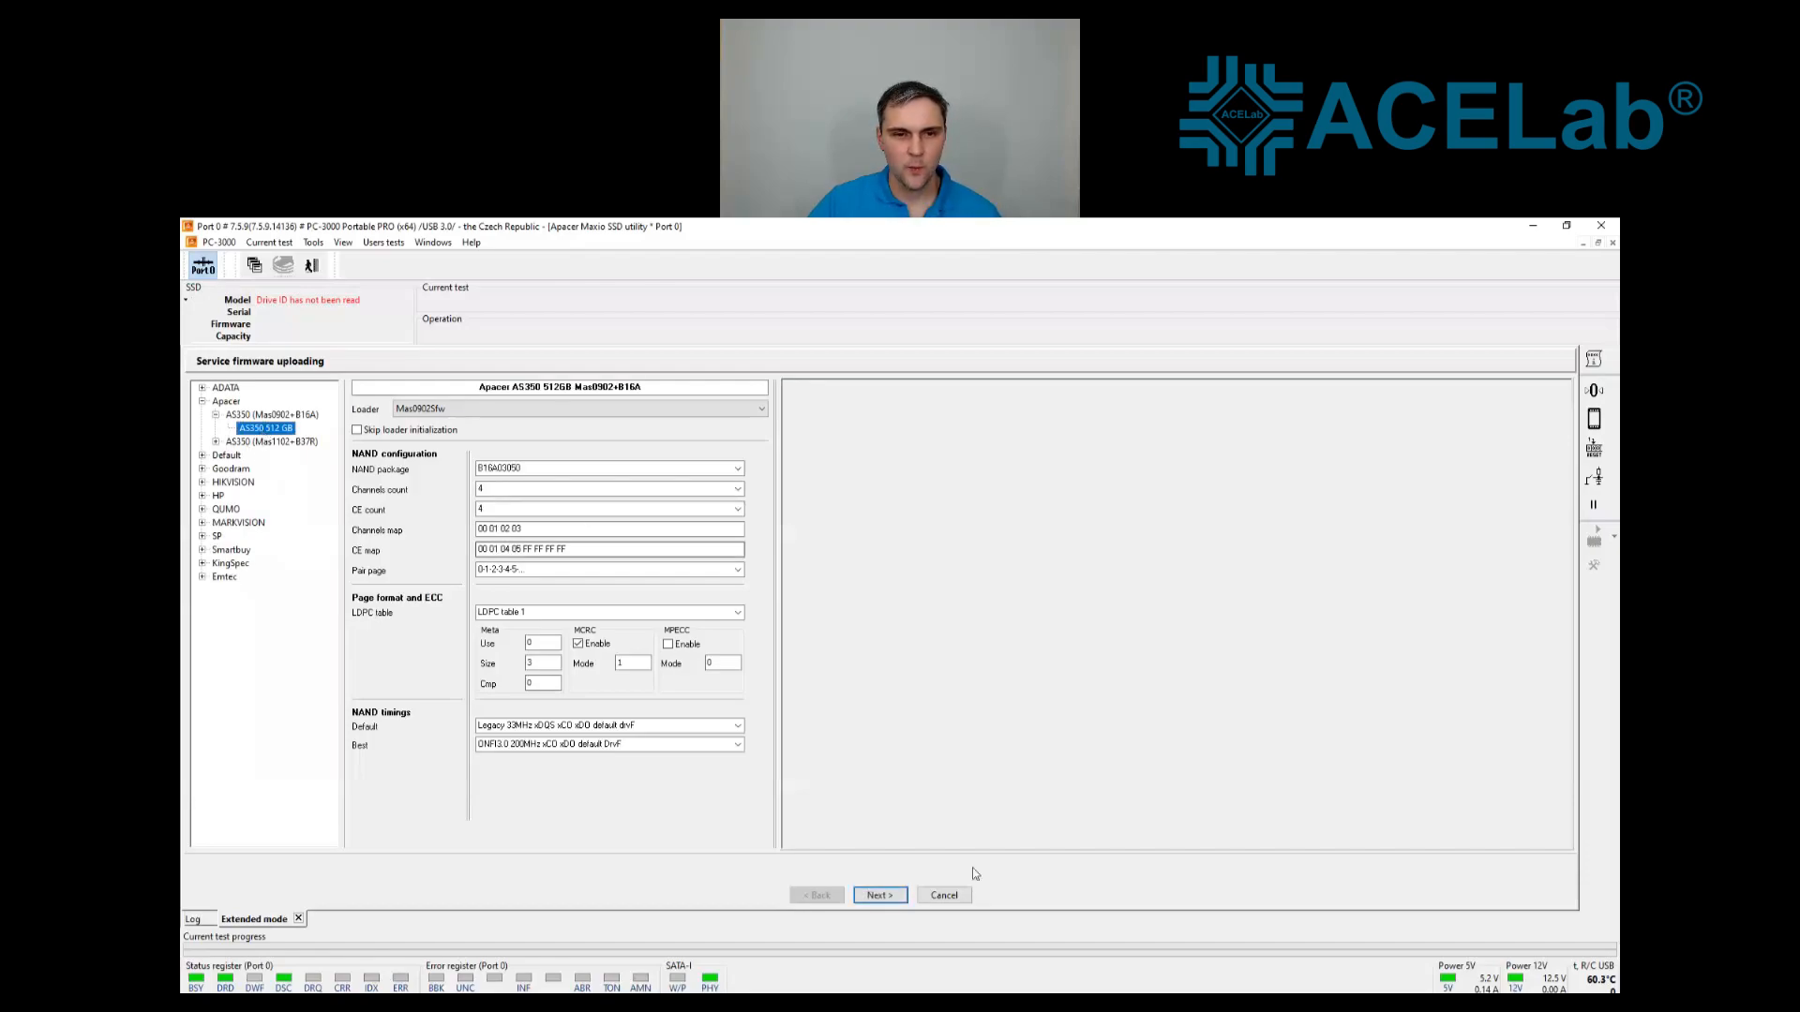
Continue without COM port access and upload the service firmware with the hardware key as the Safe mode launching method
{"action": "left_click", "coordinate": [879, 896]}
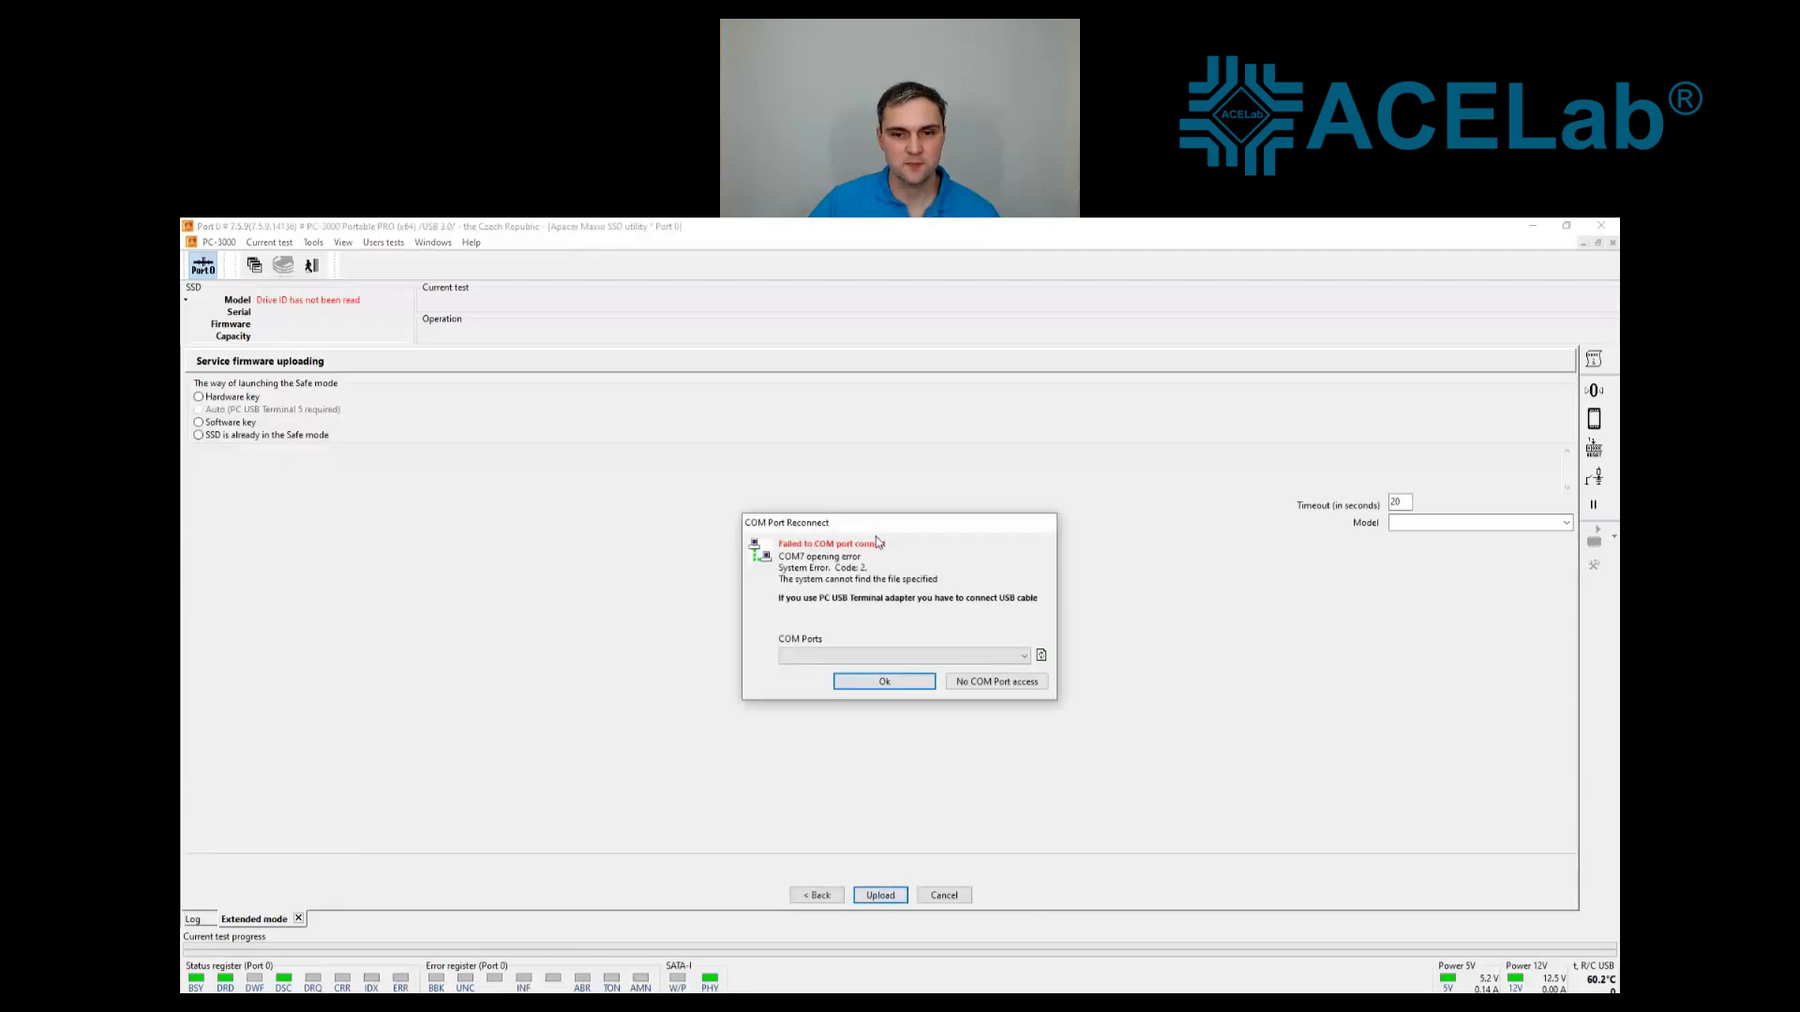
{"action": "left_click", "coordinate": [990, 684]}
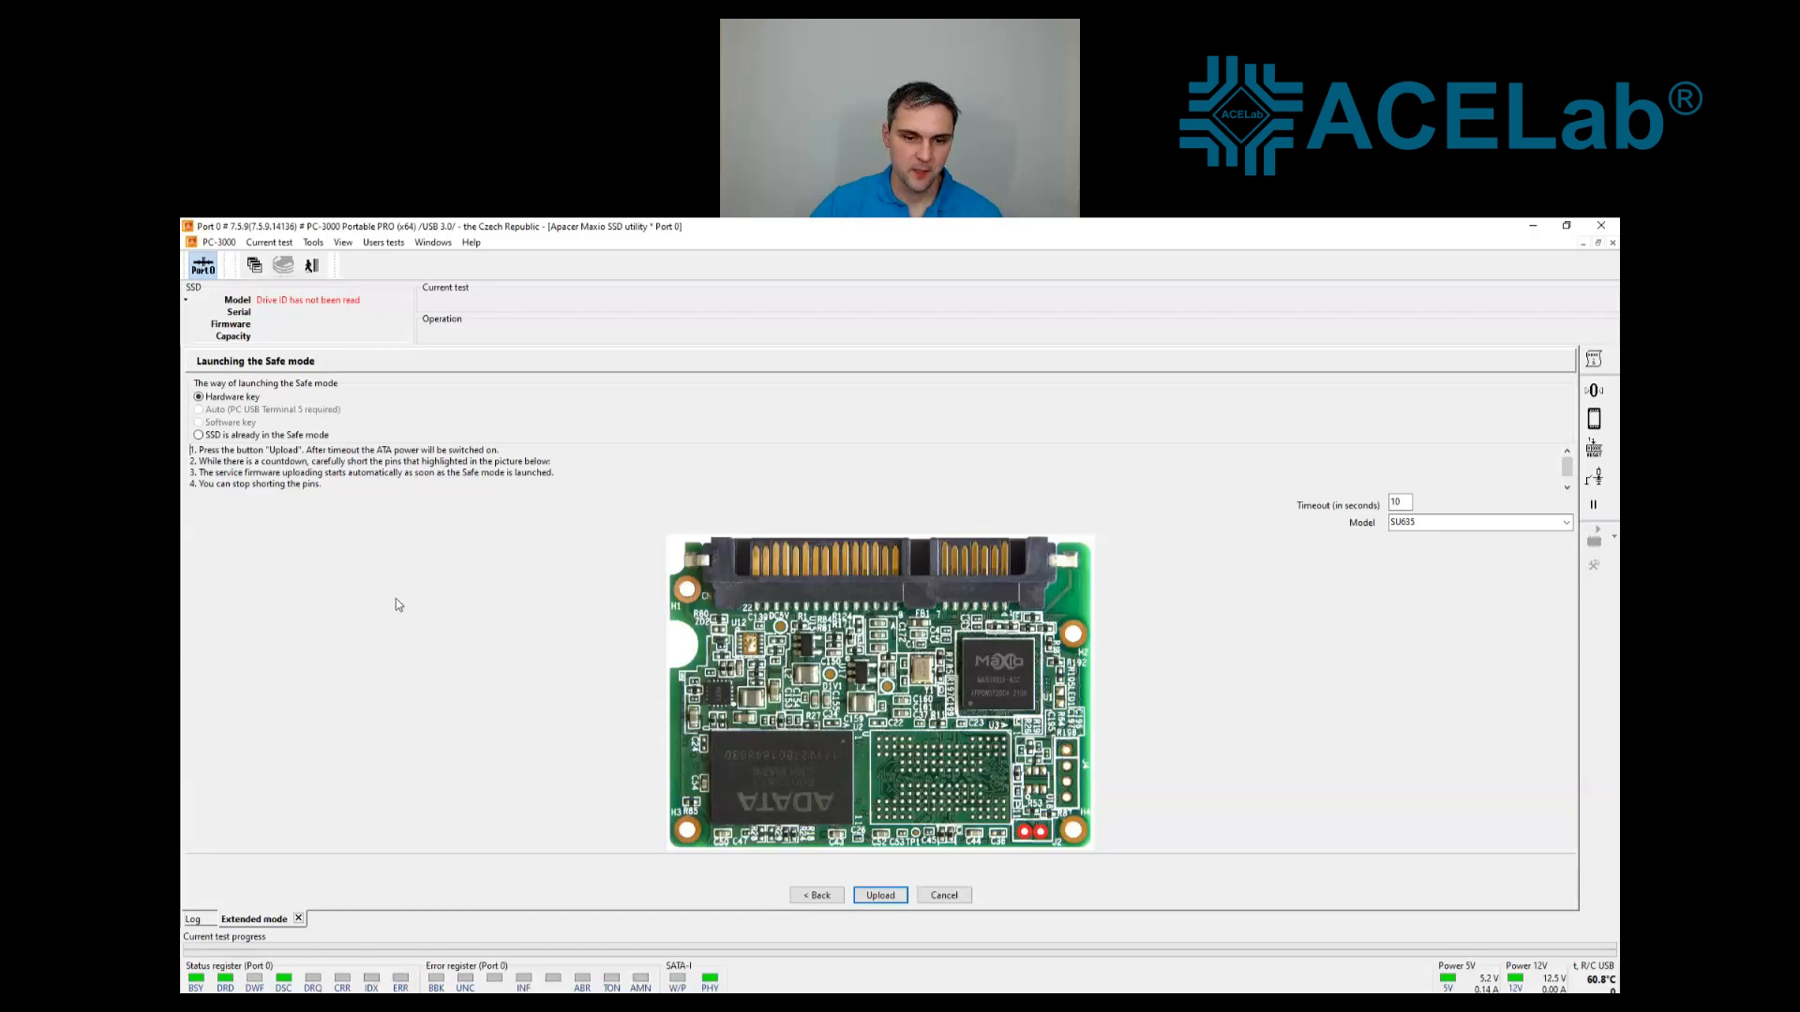
{"action": "left_click", "coordinate": [874, 898]}
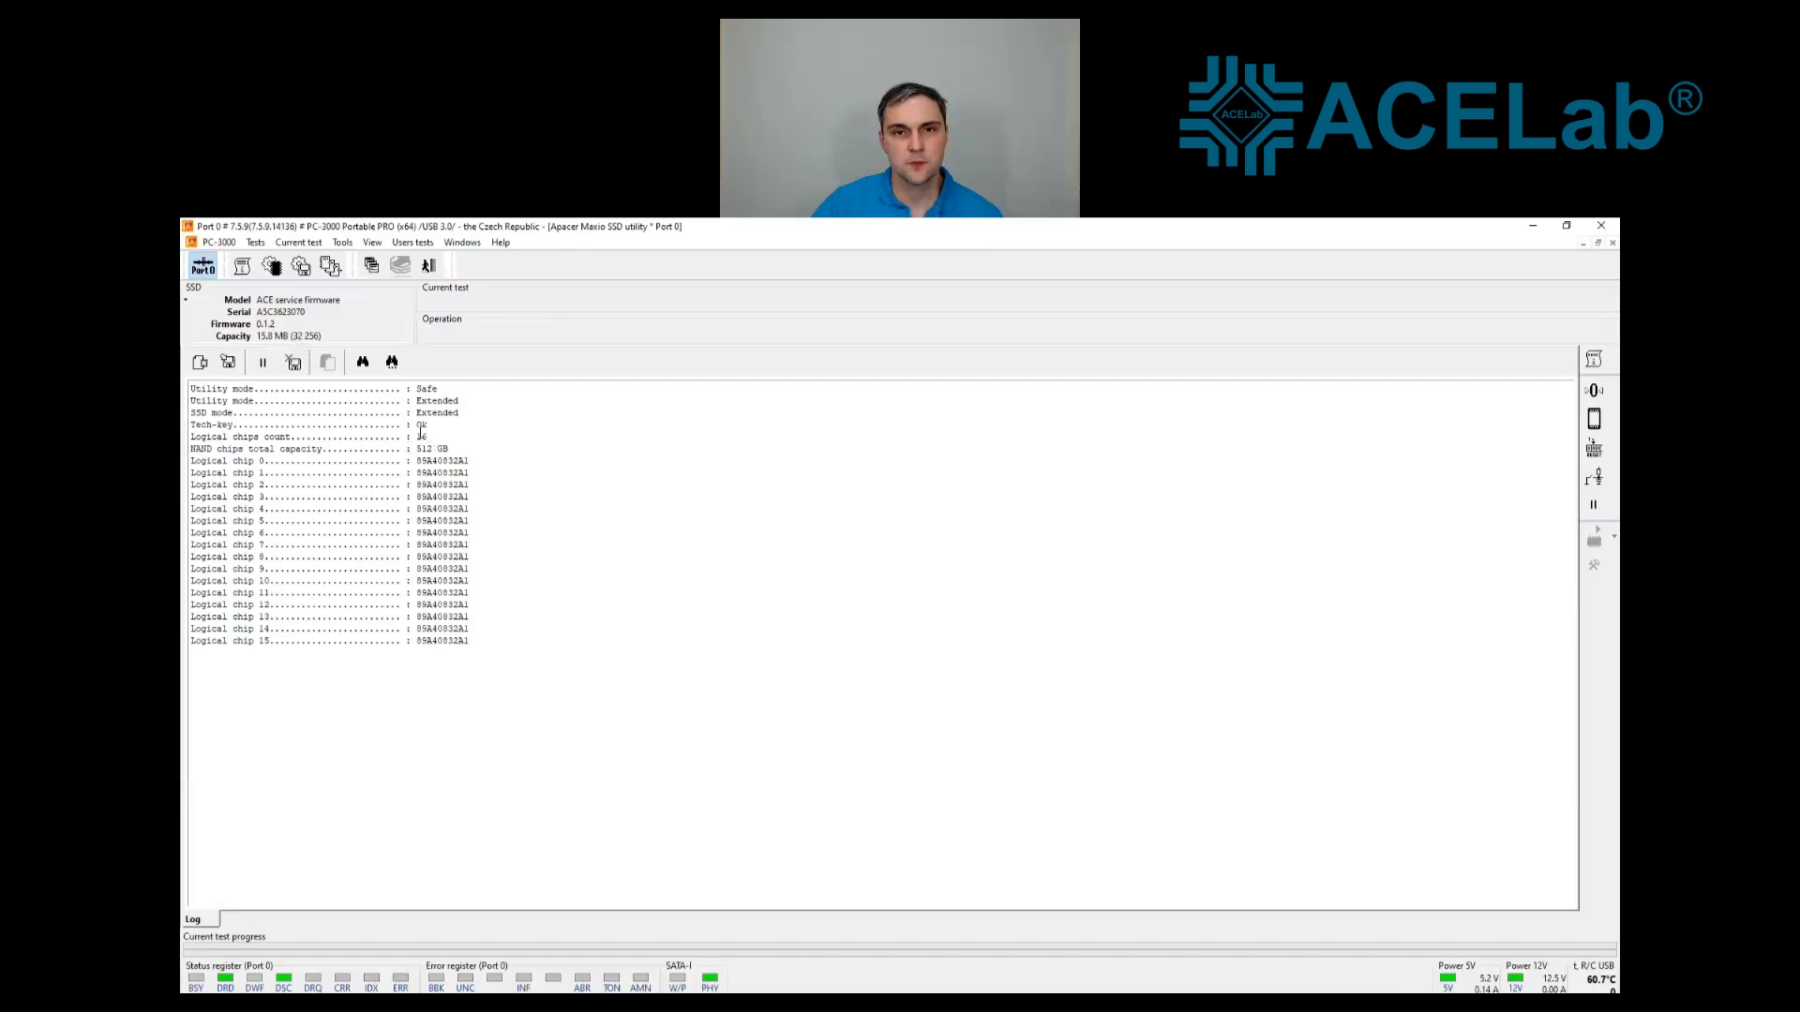
Start Translator building, restore the profile list from the profile folders and accept the Apacer AS350 512GB profile
{"action": "left_click_drag", "start_coordinate": [427, 437], "coordinate": [411, 437]}
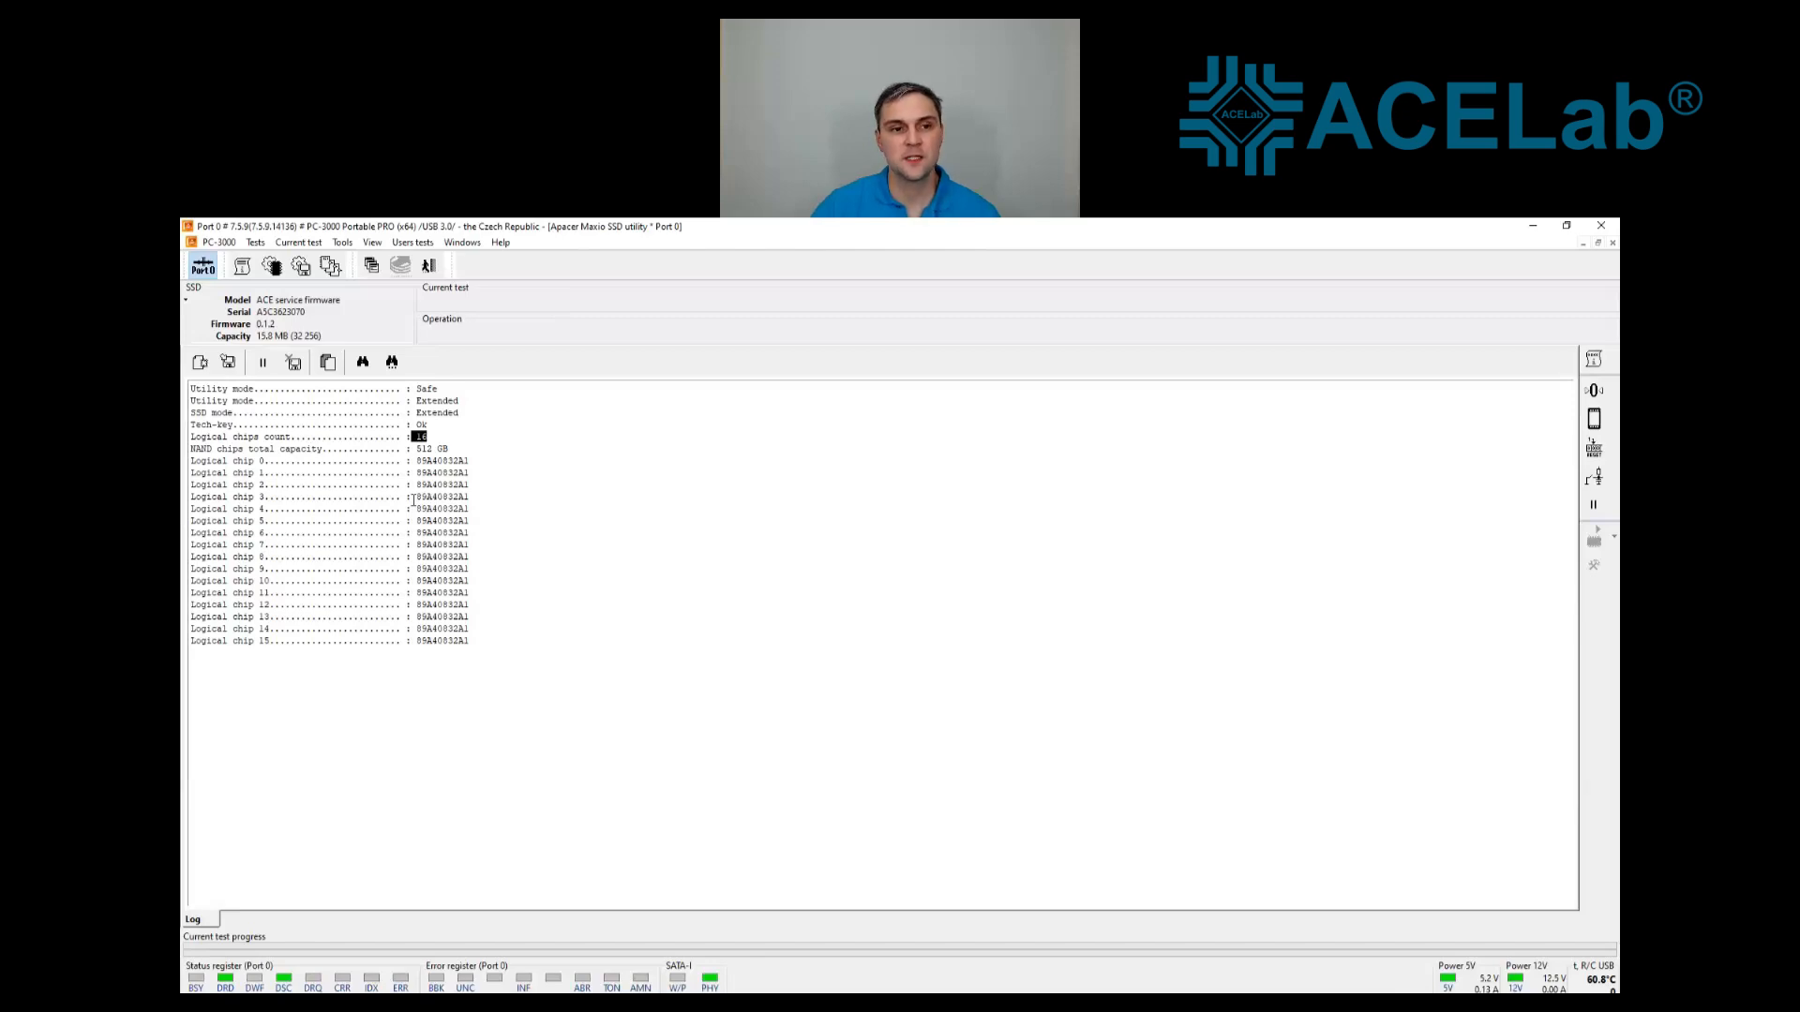
{"action": "left_click", "coordinate": [413, 500]}
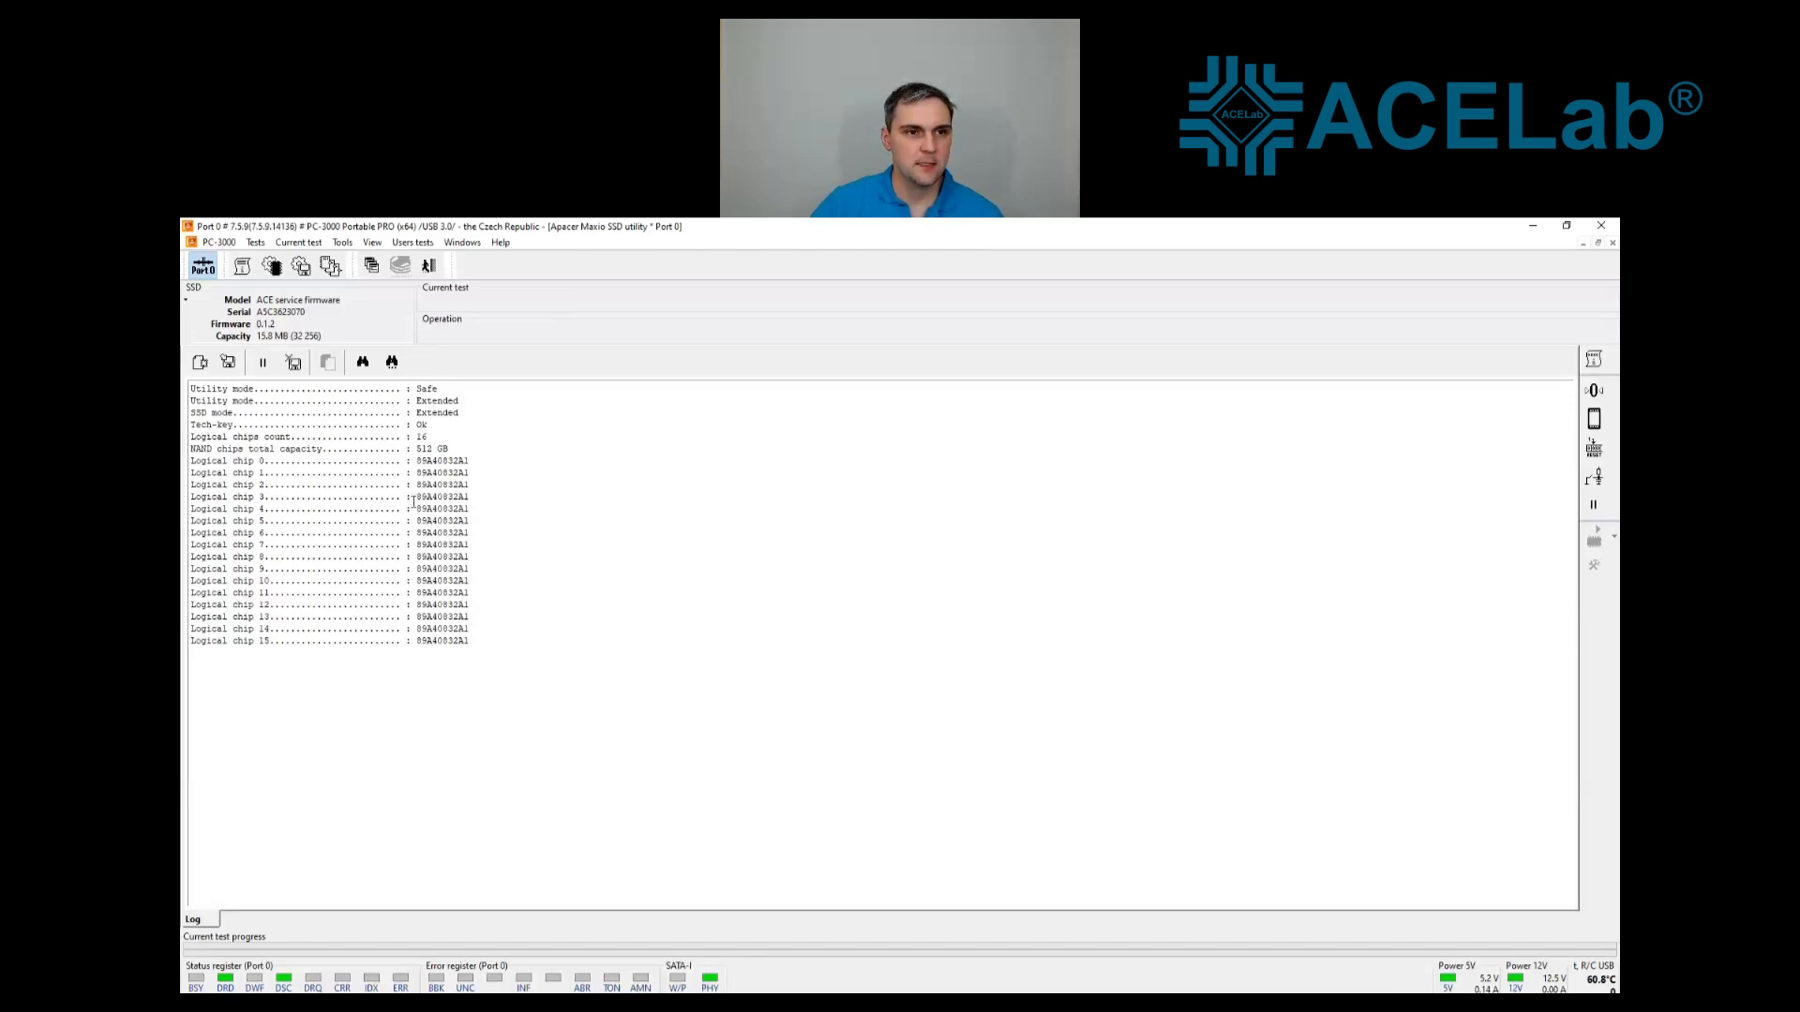
{"action": "left_click", "coordinate": [255, 243]}
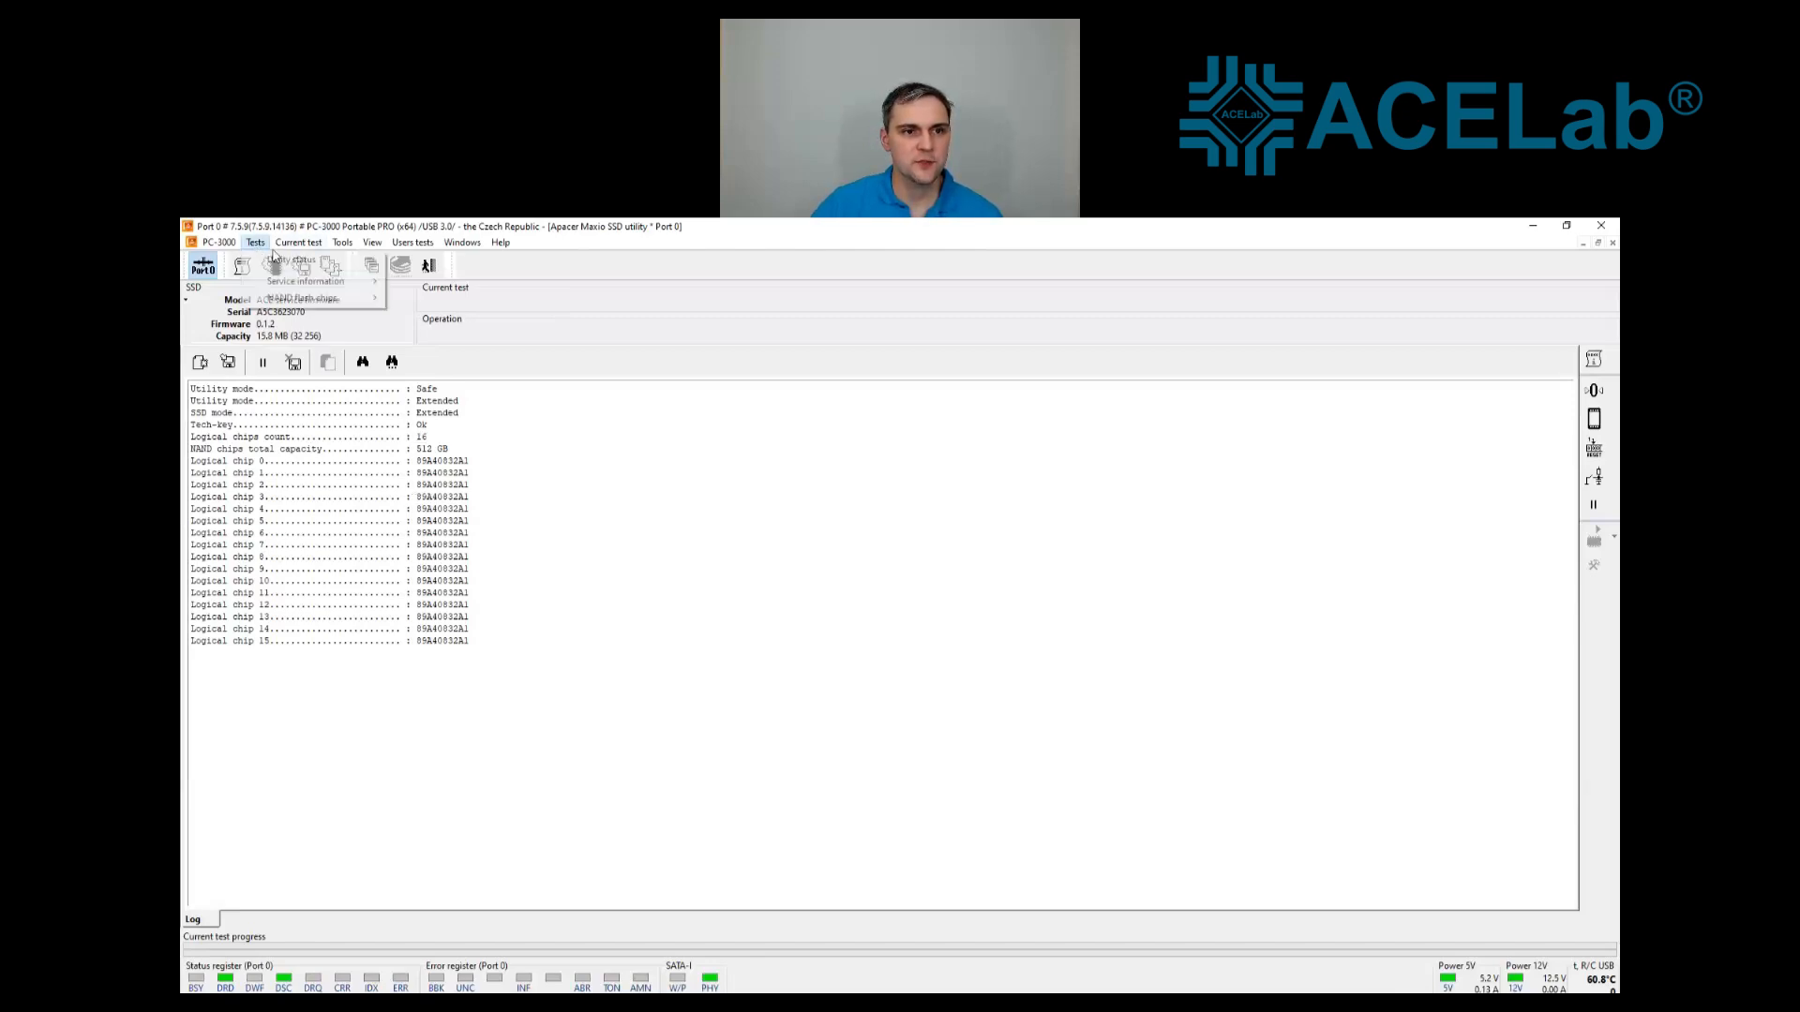
{"action": "mouse_move", "coordinate": [317, 282]}
{"action": "mouse_move", "coordinate": [446, 300]}
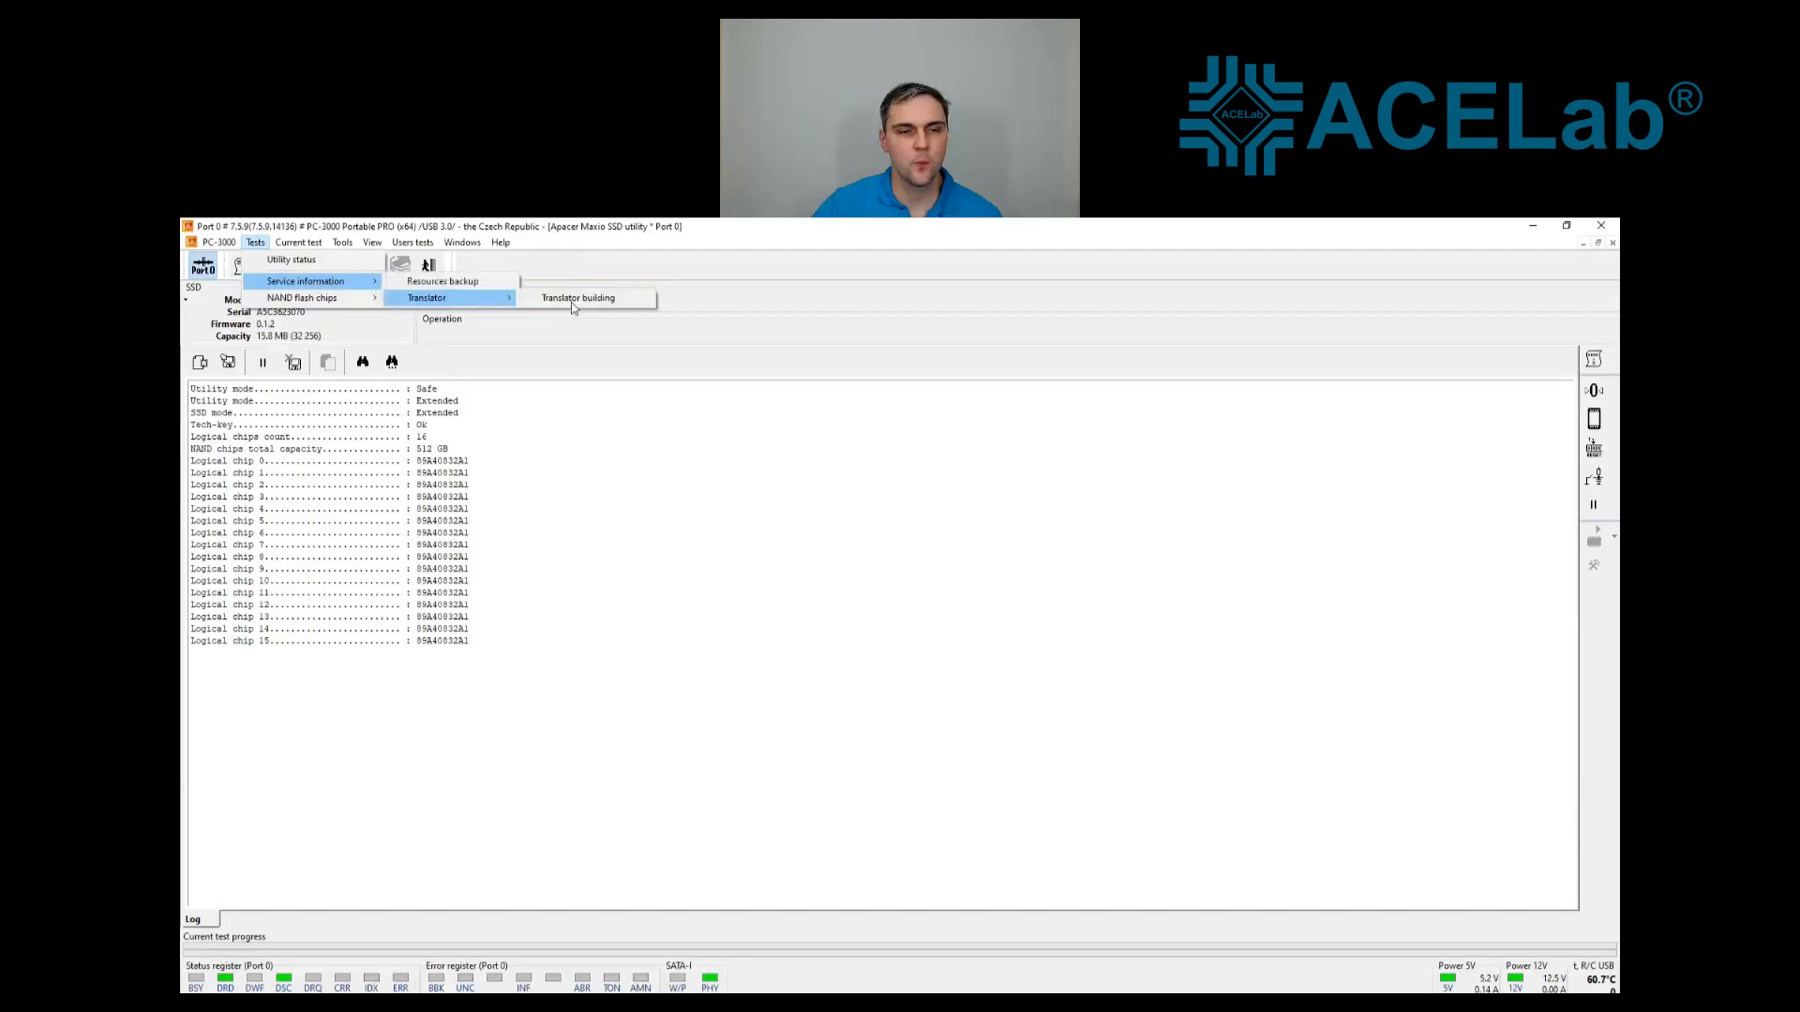
{"action": "left_click", "coordinate": [621, 300]}
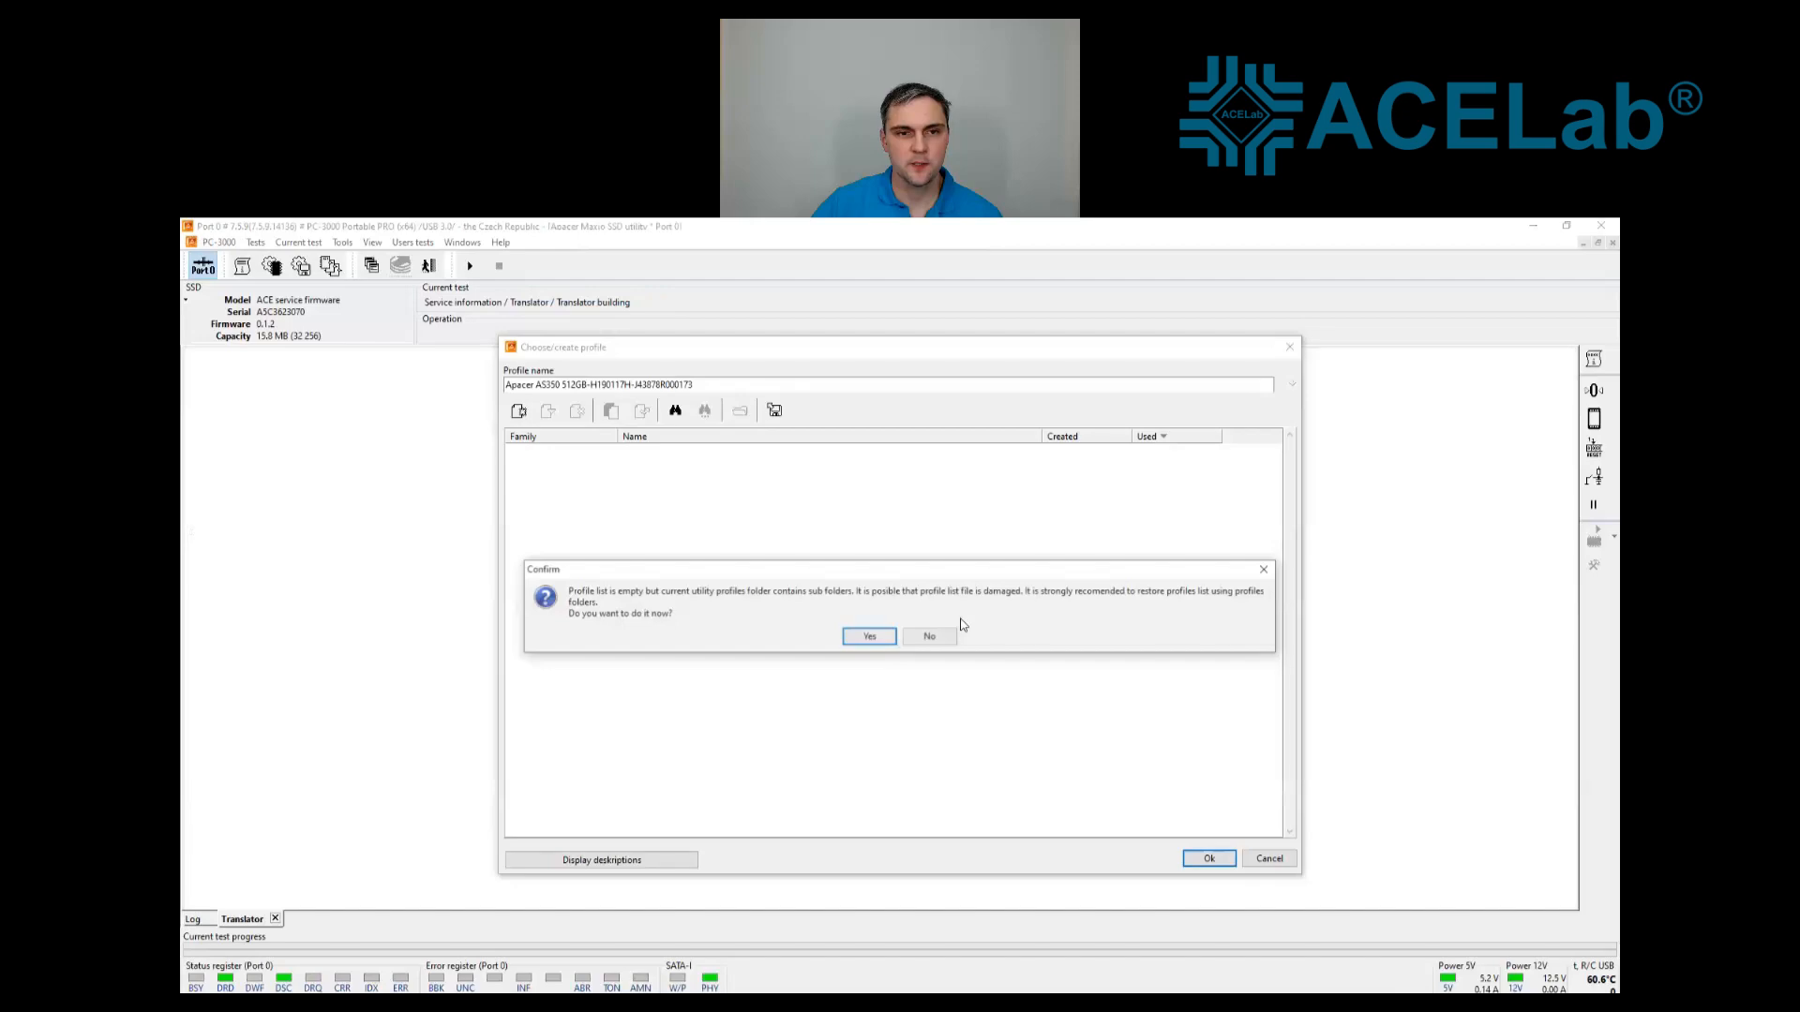
{"action": "left_click", "coordinate": [870, 638]}
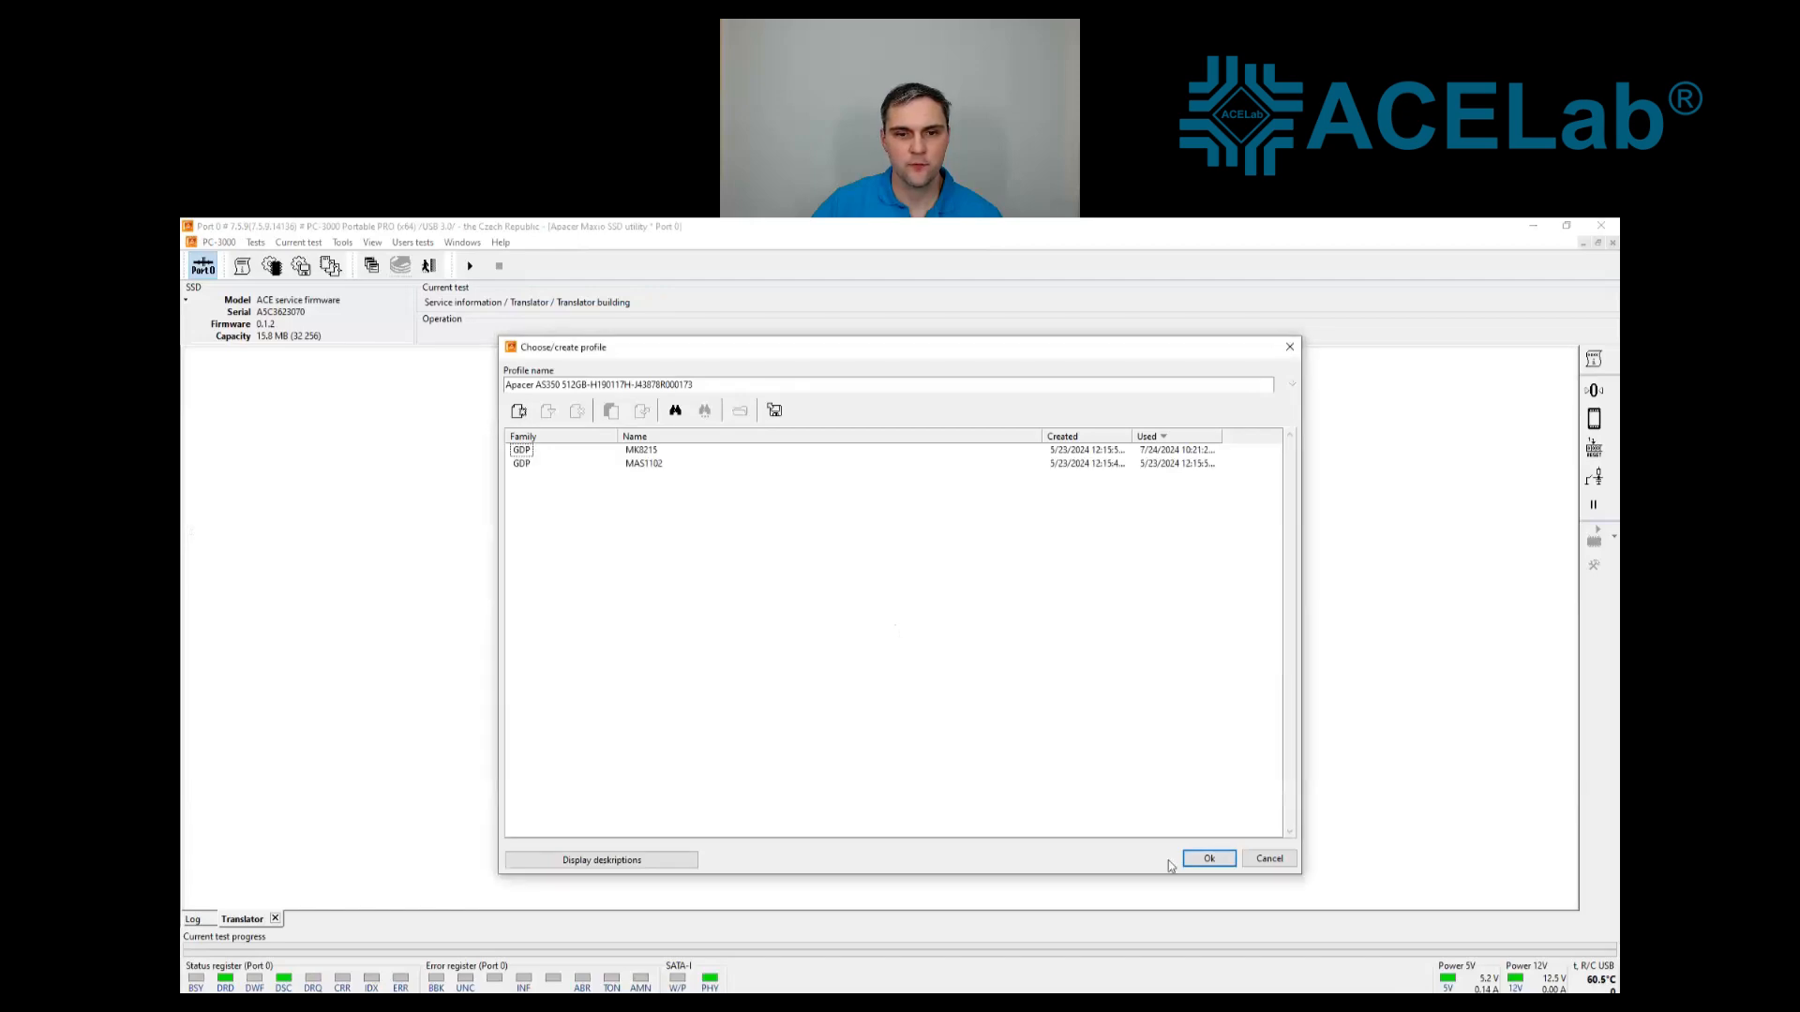
{"action": "left_click", "coordinate": [1208, 858]}
{"action": "left_click", "coordinate": [947, 721]}
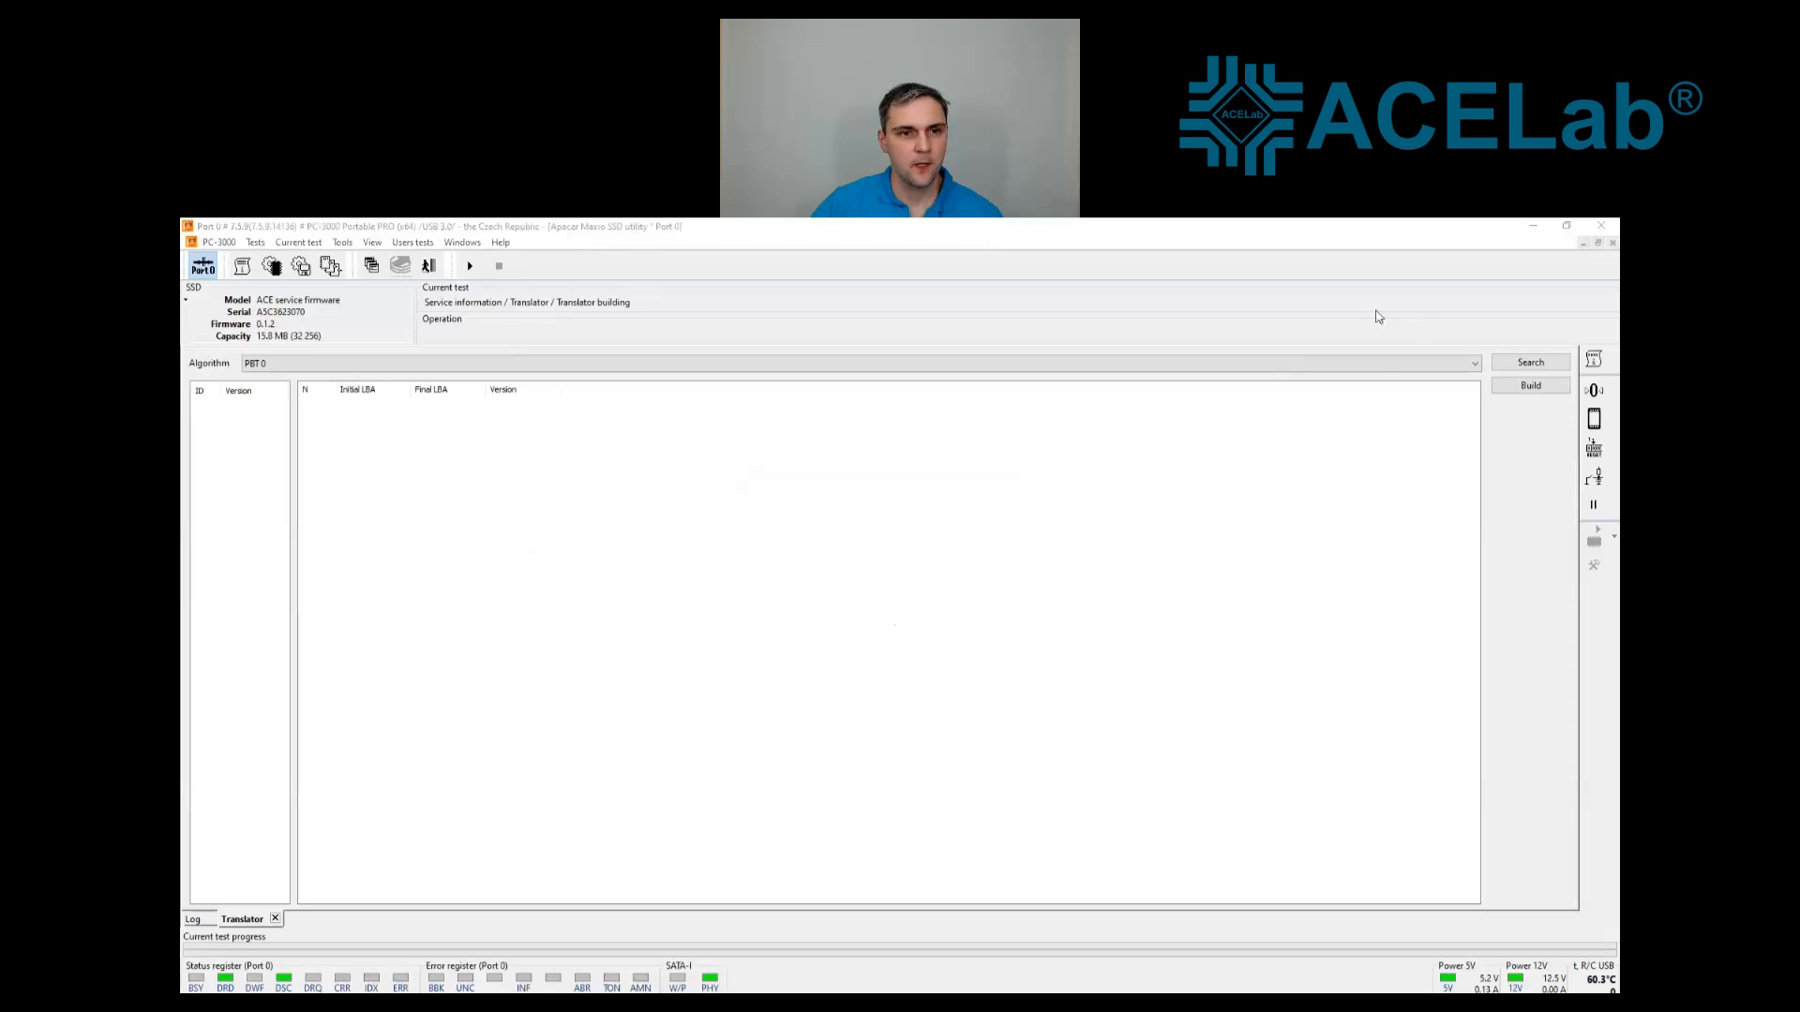
Search for translator versions with the PBT 0 algorithm and build the translator from version 0x0242D0CD, ID 3
{"action": "left_click", "coordinate": [622, 363]}
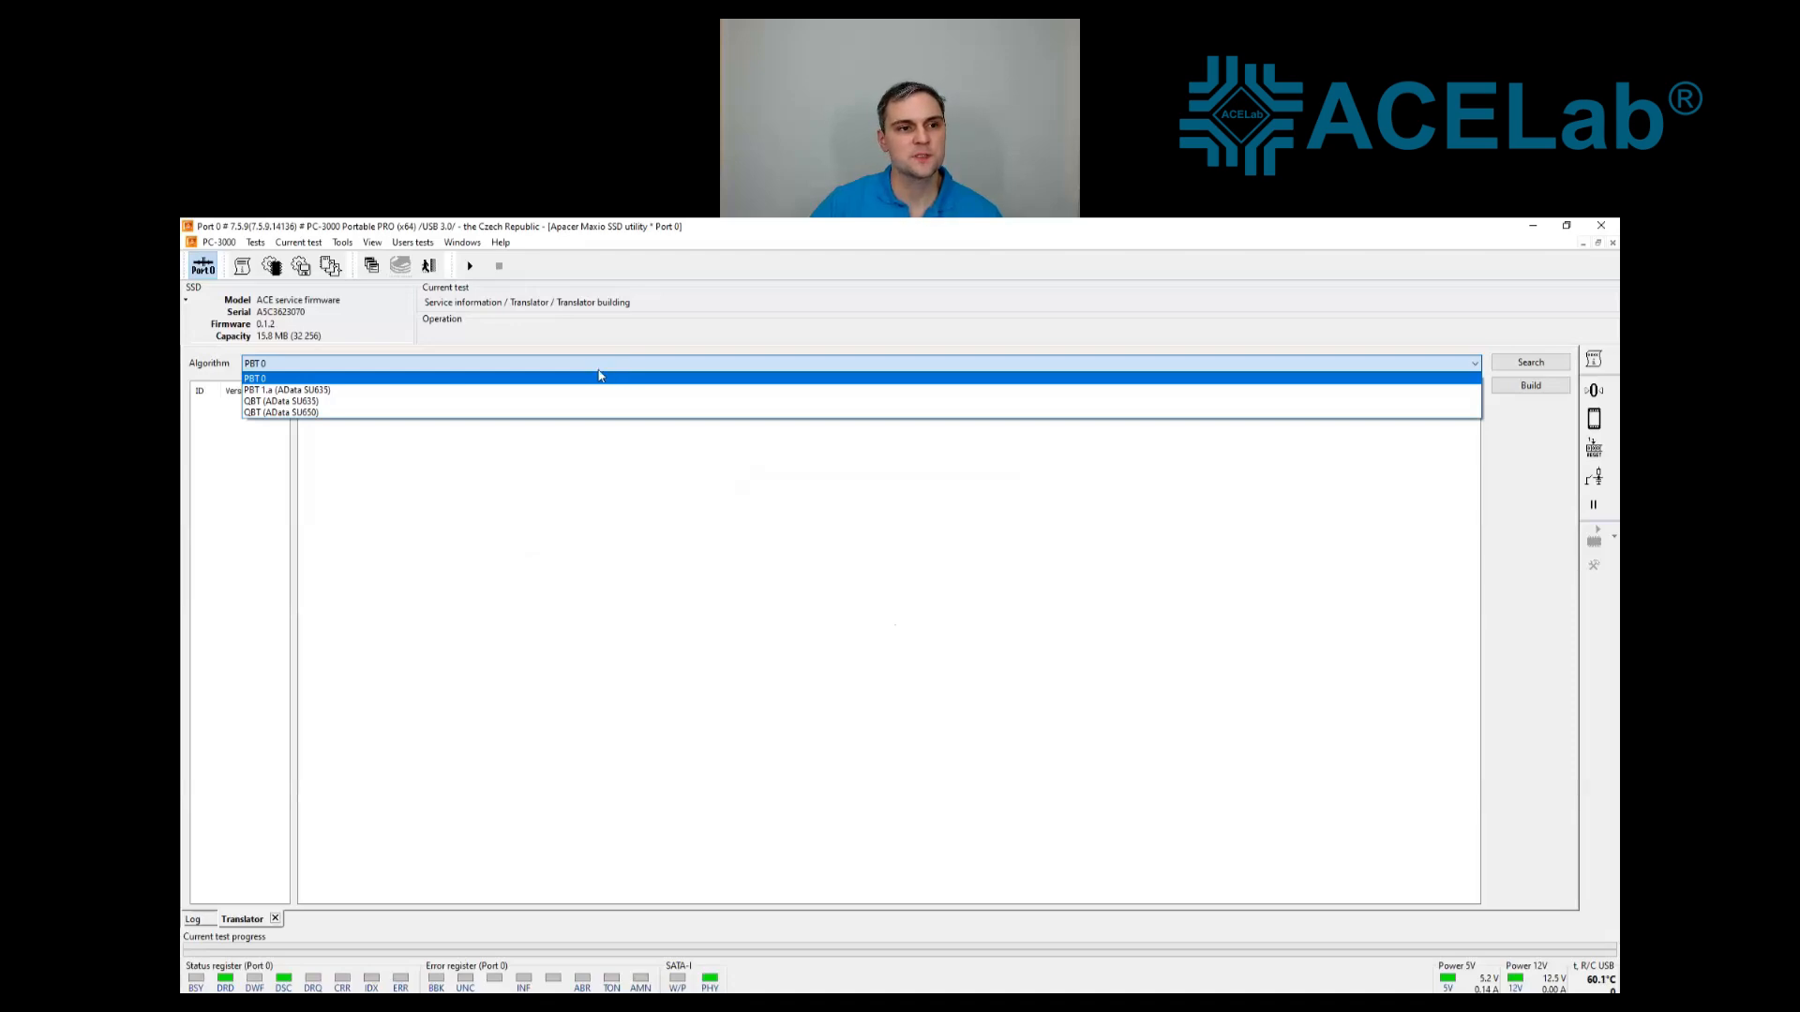
{"action": "left_click", "coordinate": [1419, 382]}
{"action": "left_click", "coordinate": [1533, 363]}
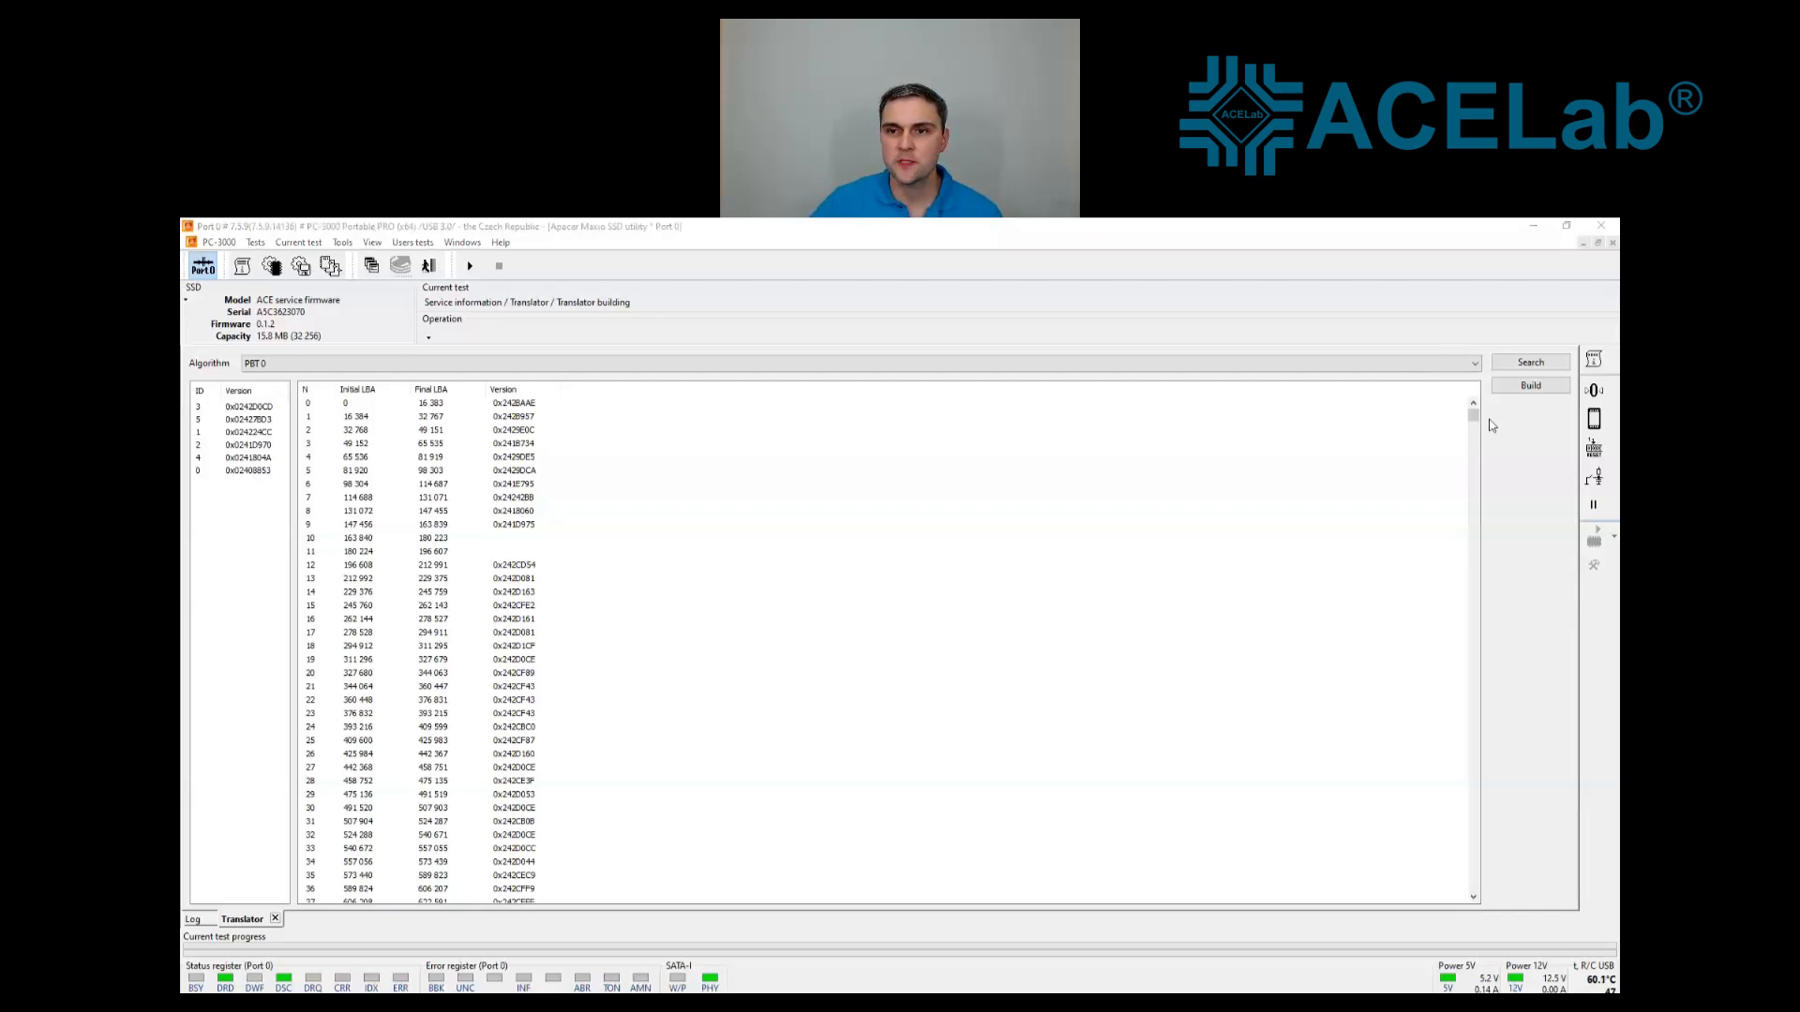
{"action": "mouse_move", "coordinate": [1475, 418]}
{"action": "left_mouse_down"}
{"action": "mouse_move", "coordinate": [1482, 914]}
{"action": "mouse_move", "coordinate": [1474, 405]}
{"action": "left_mouse_up"}
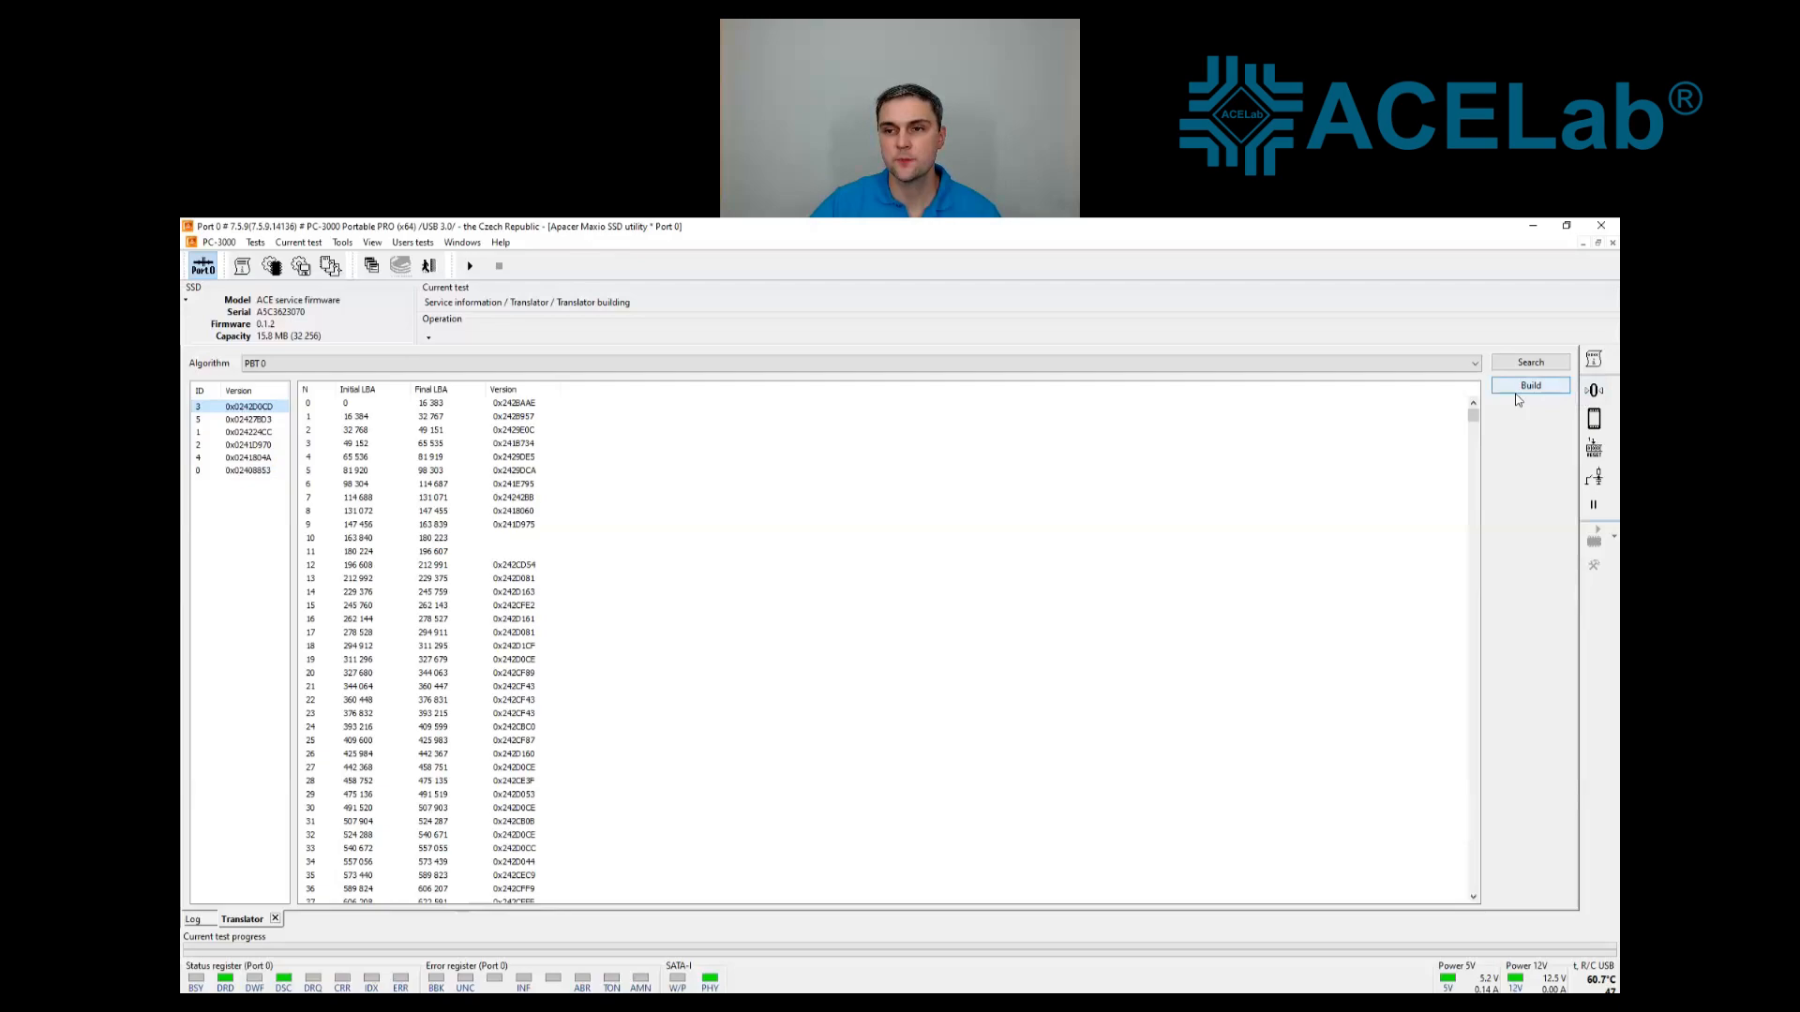
{"action": "left_click", "coordinate": [1517, 393]}
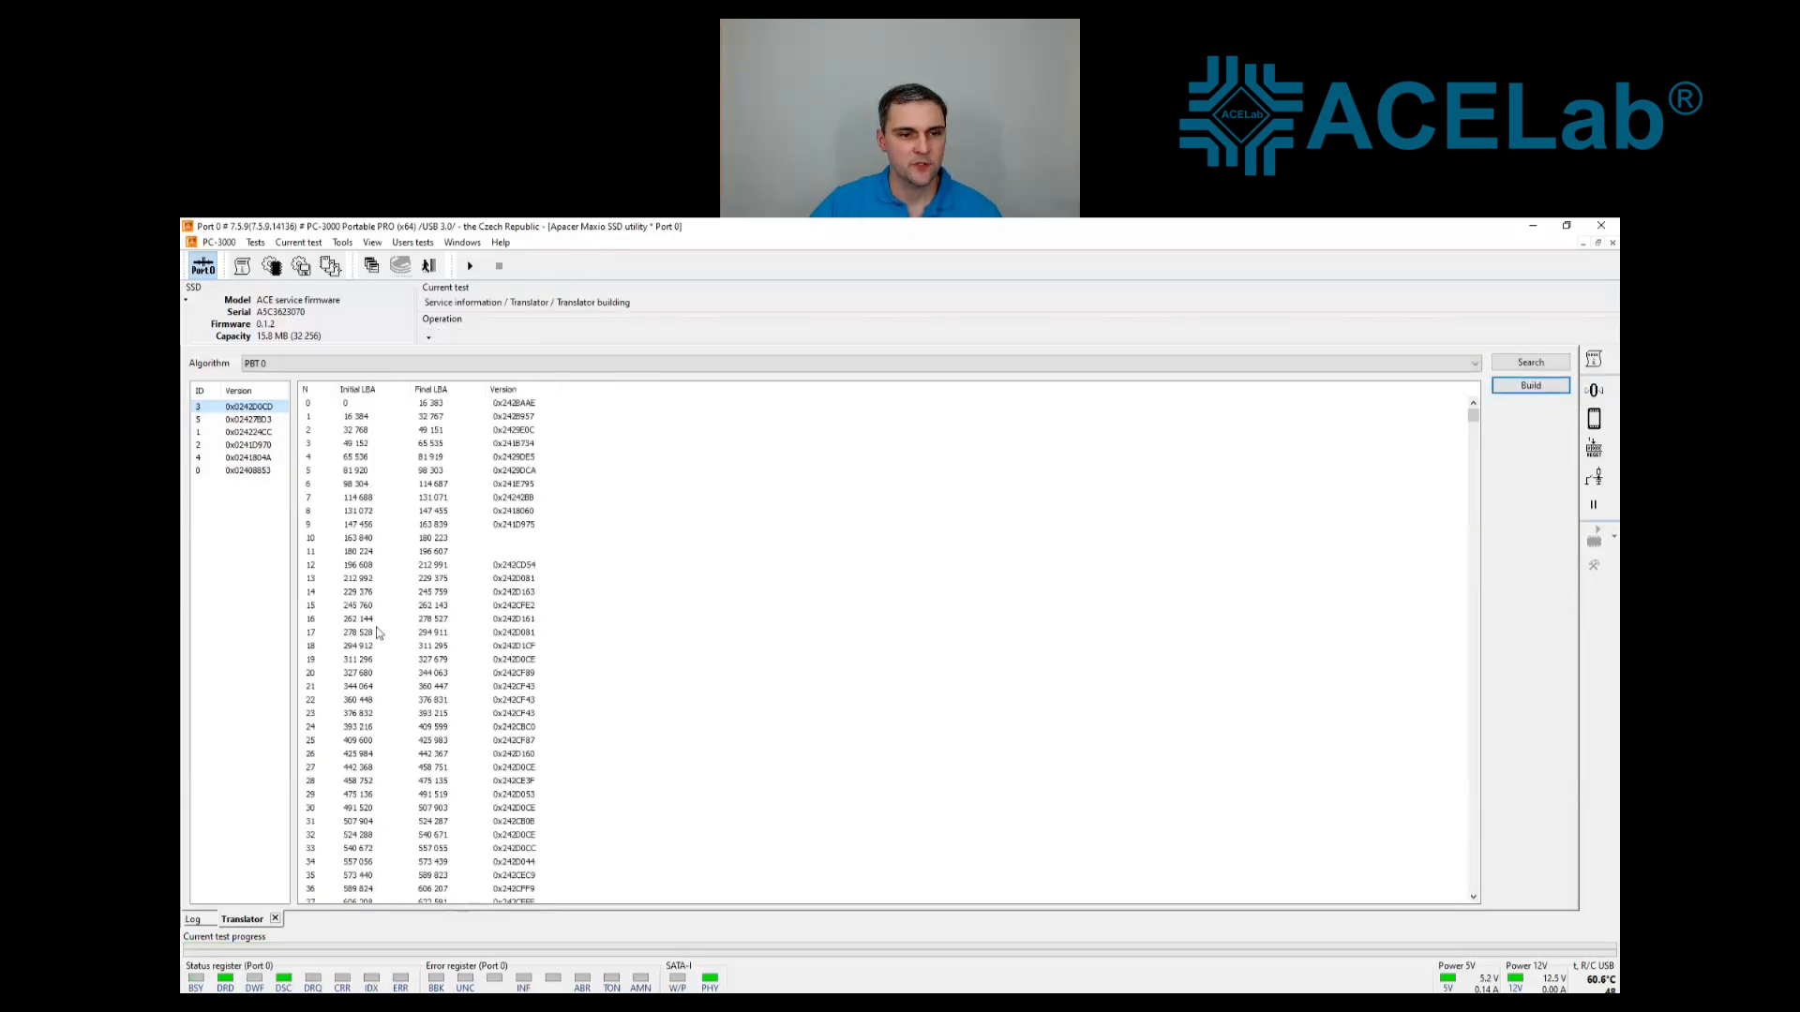
Create a Data Extractor task in the Bin\Maxio folder with the Apacer AS350 512GB as source, keeping Make data copy enabled
{"action": "left_click", "coordinate": [371, 266]}
{"action": "left_click", "coordinate": [413, 308]}
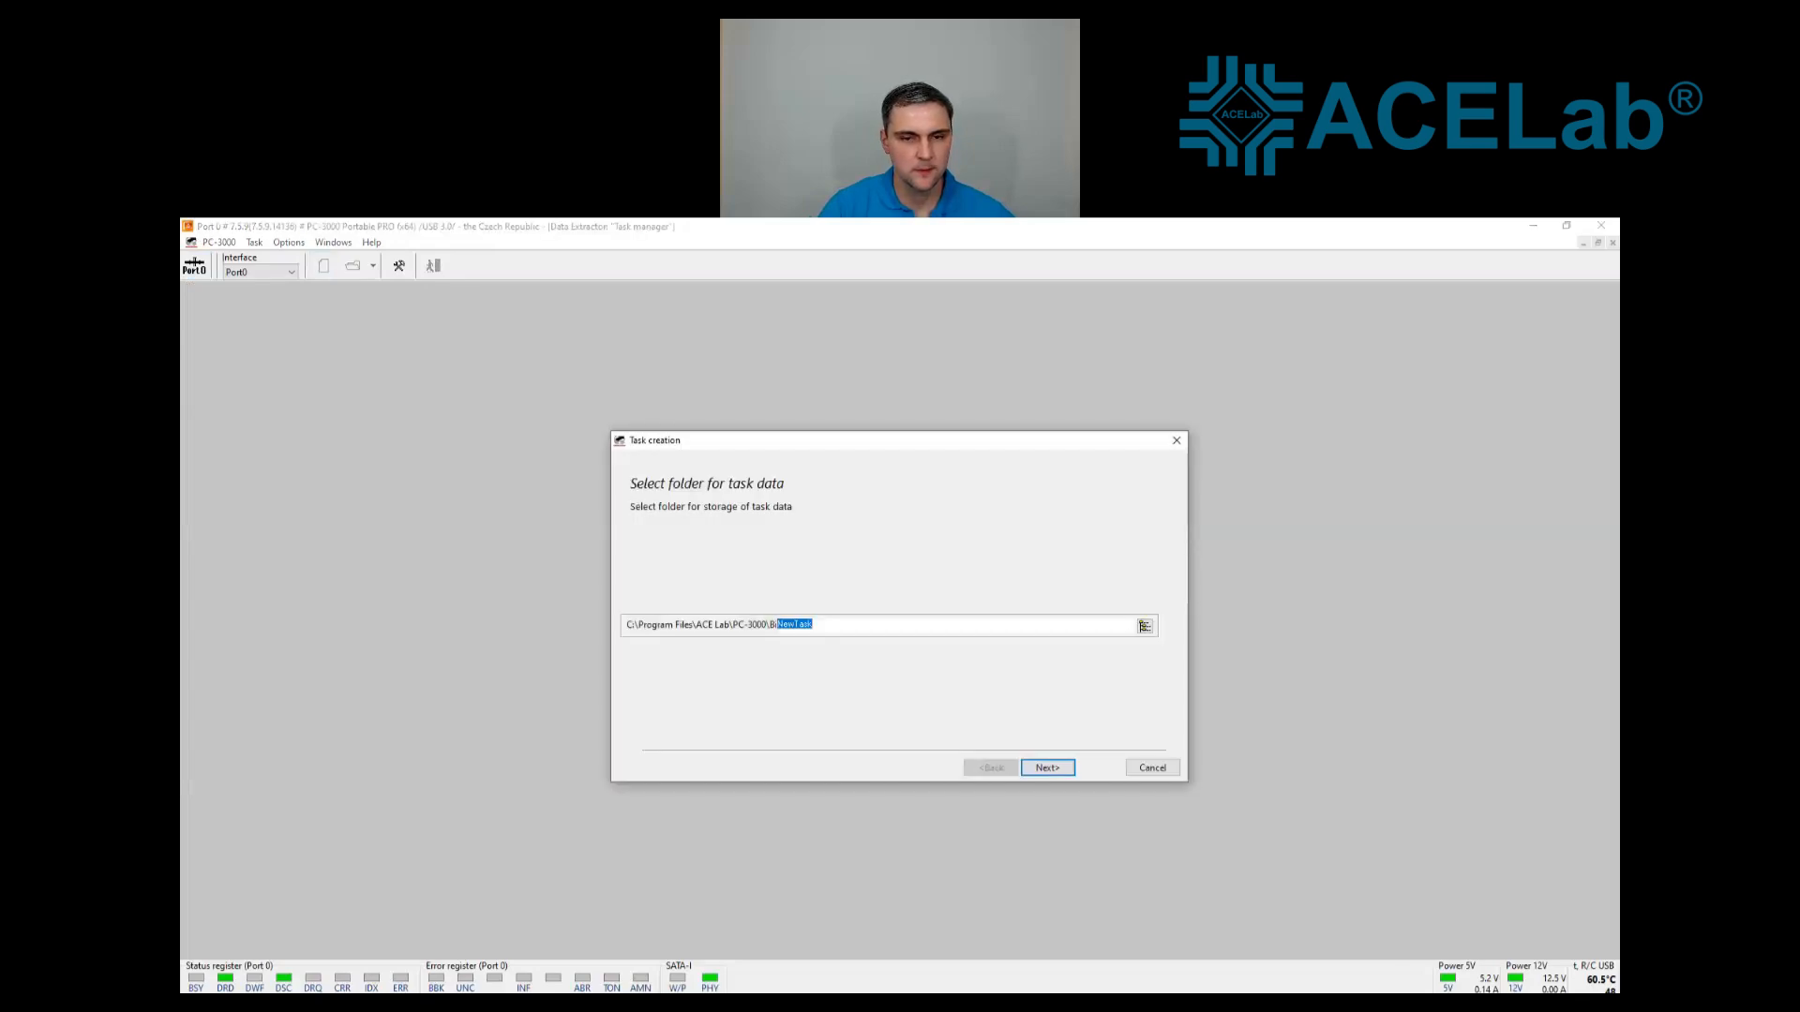
{"action": "type", "text": "BiMaxid"}
{"action": "key", "text": "Return"}
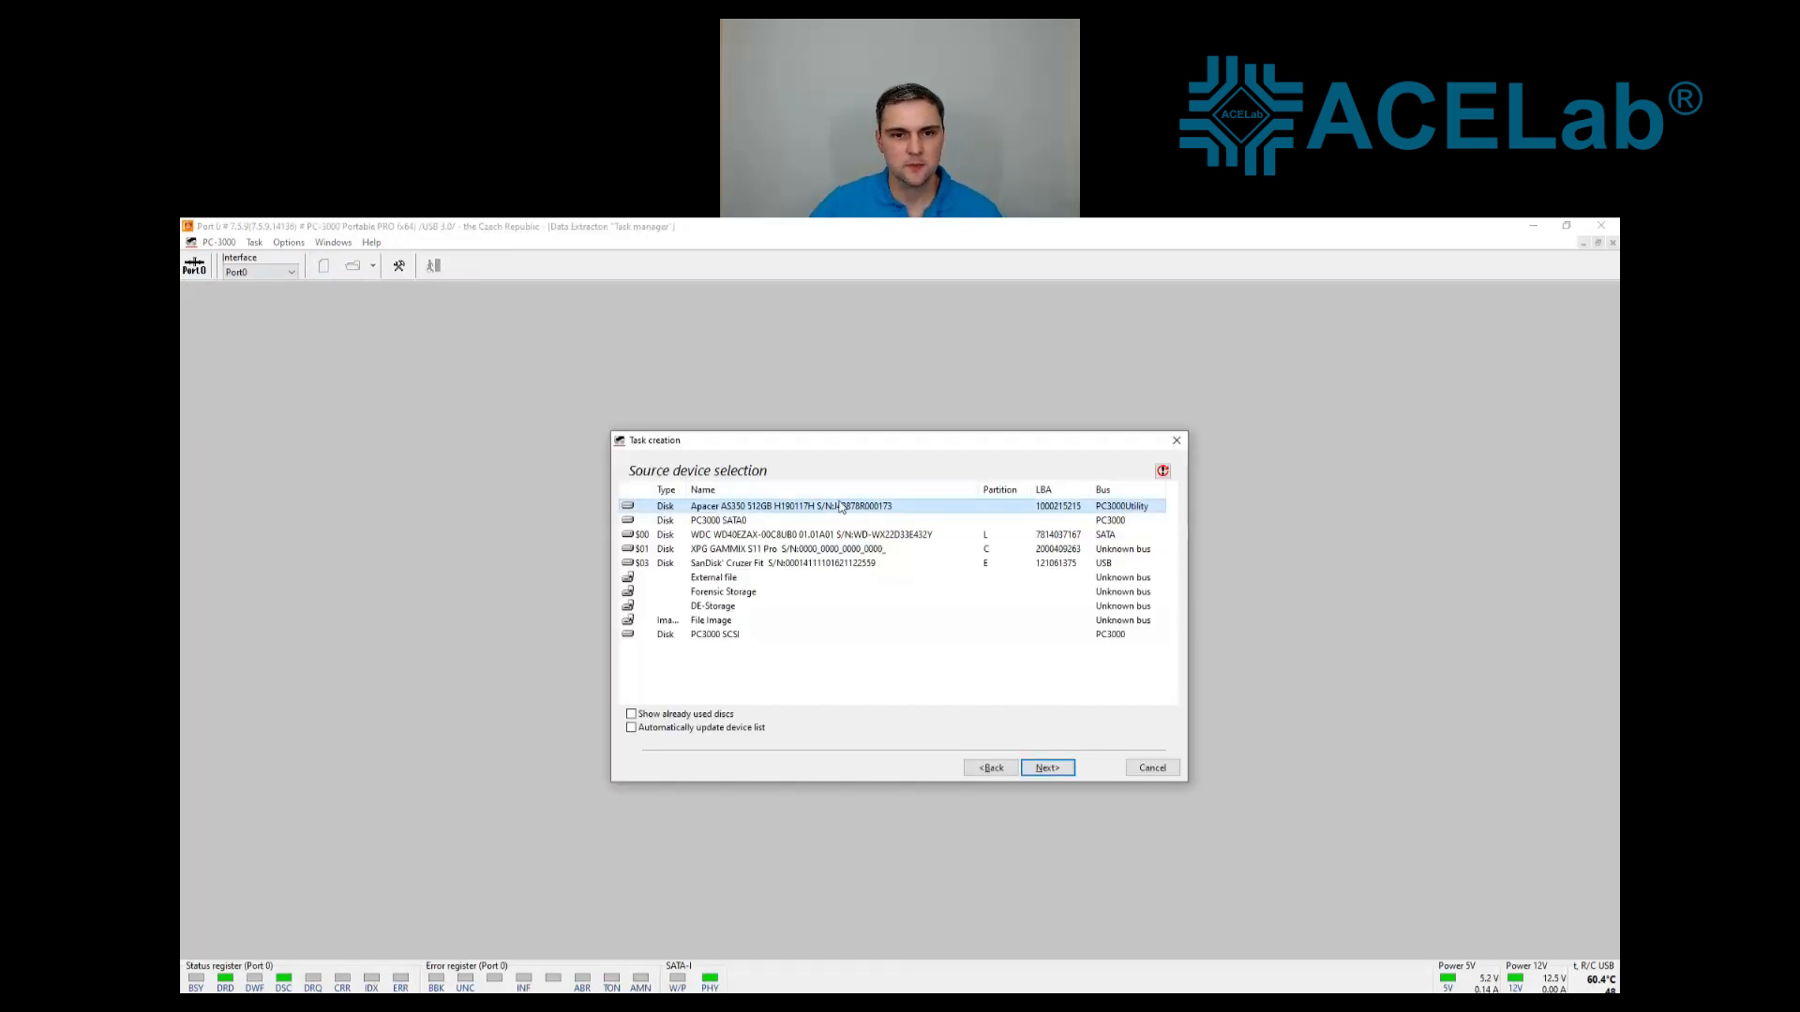
{"action": "left_click", "coordinate": [1049, 769]}
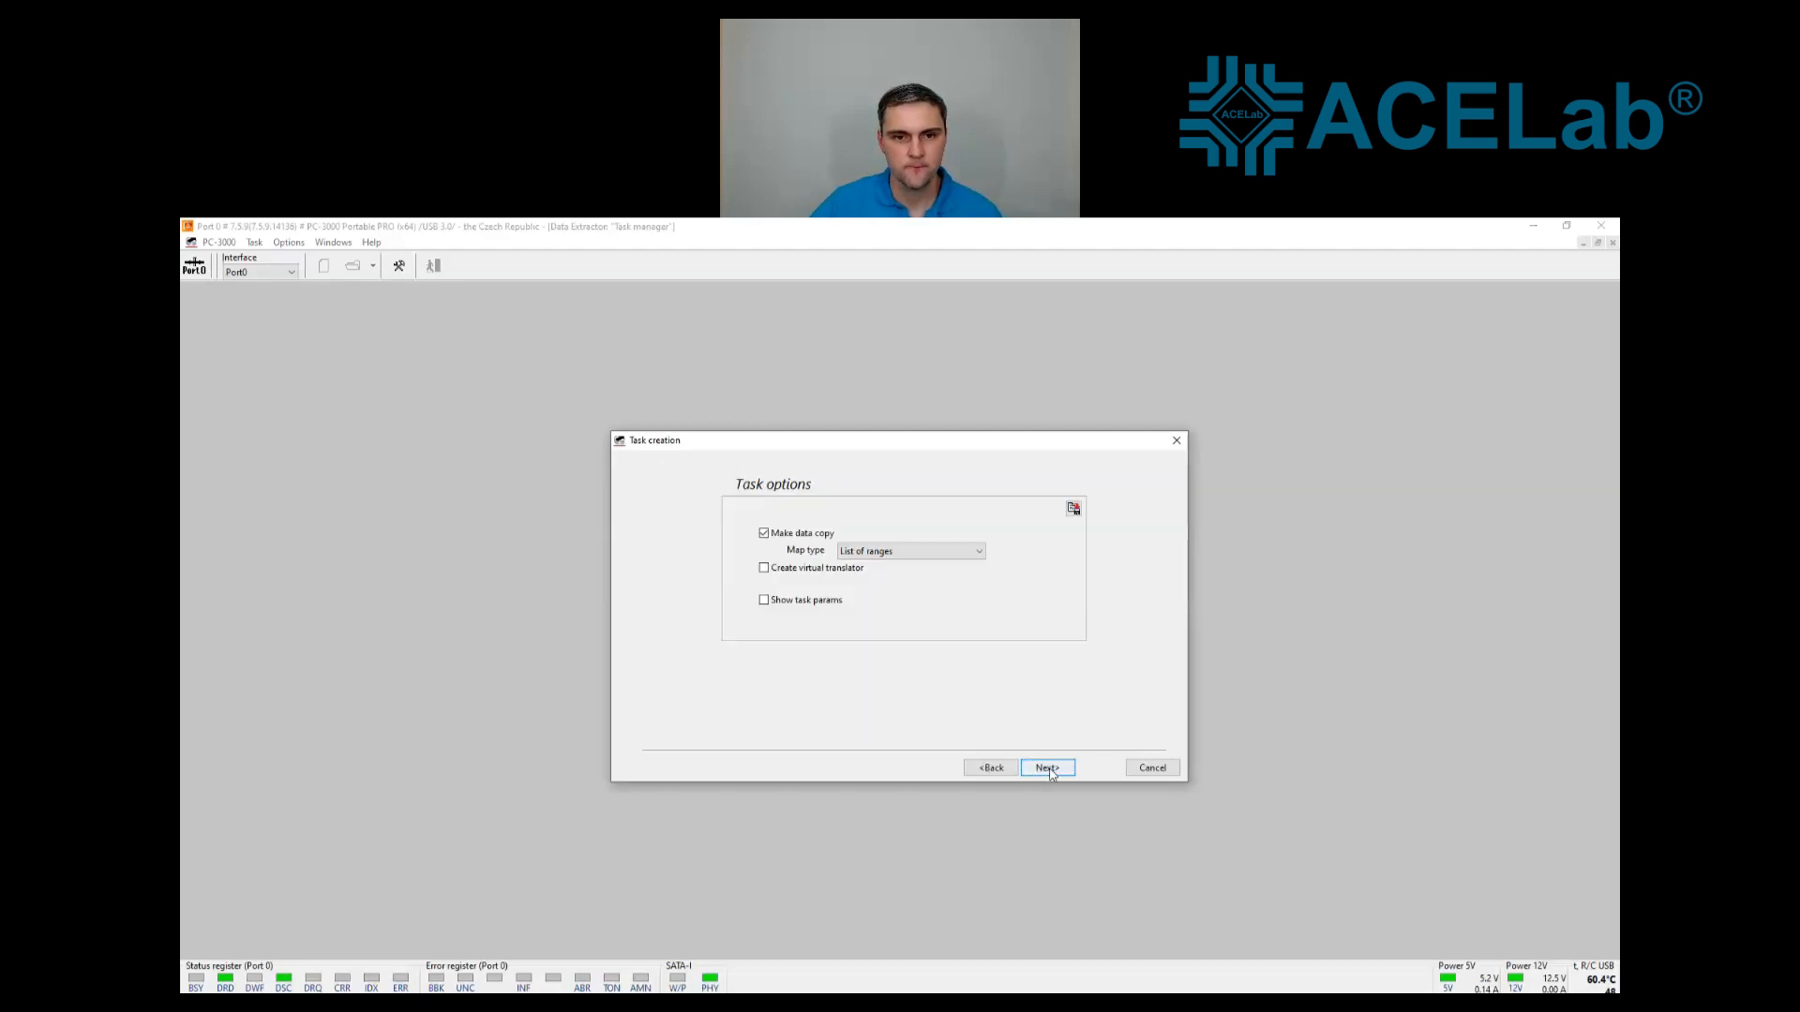
{"action": "left_click", "coordinate": [1050, 773]}
{"action": "left_click", "coordinate": [1048, 769]}
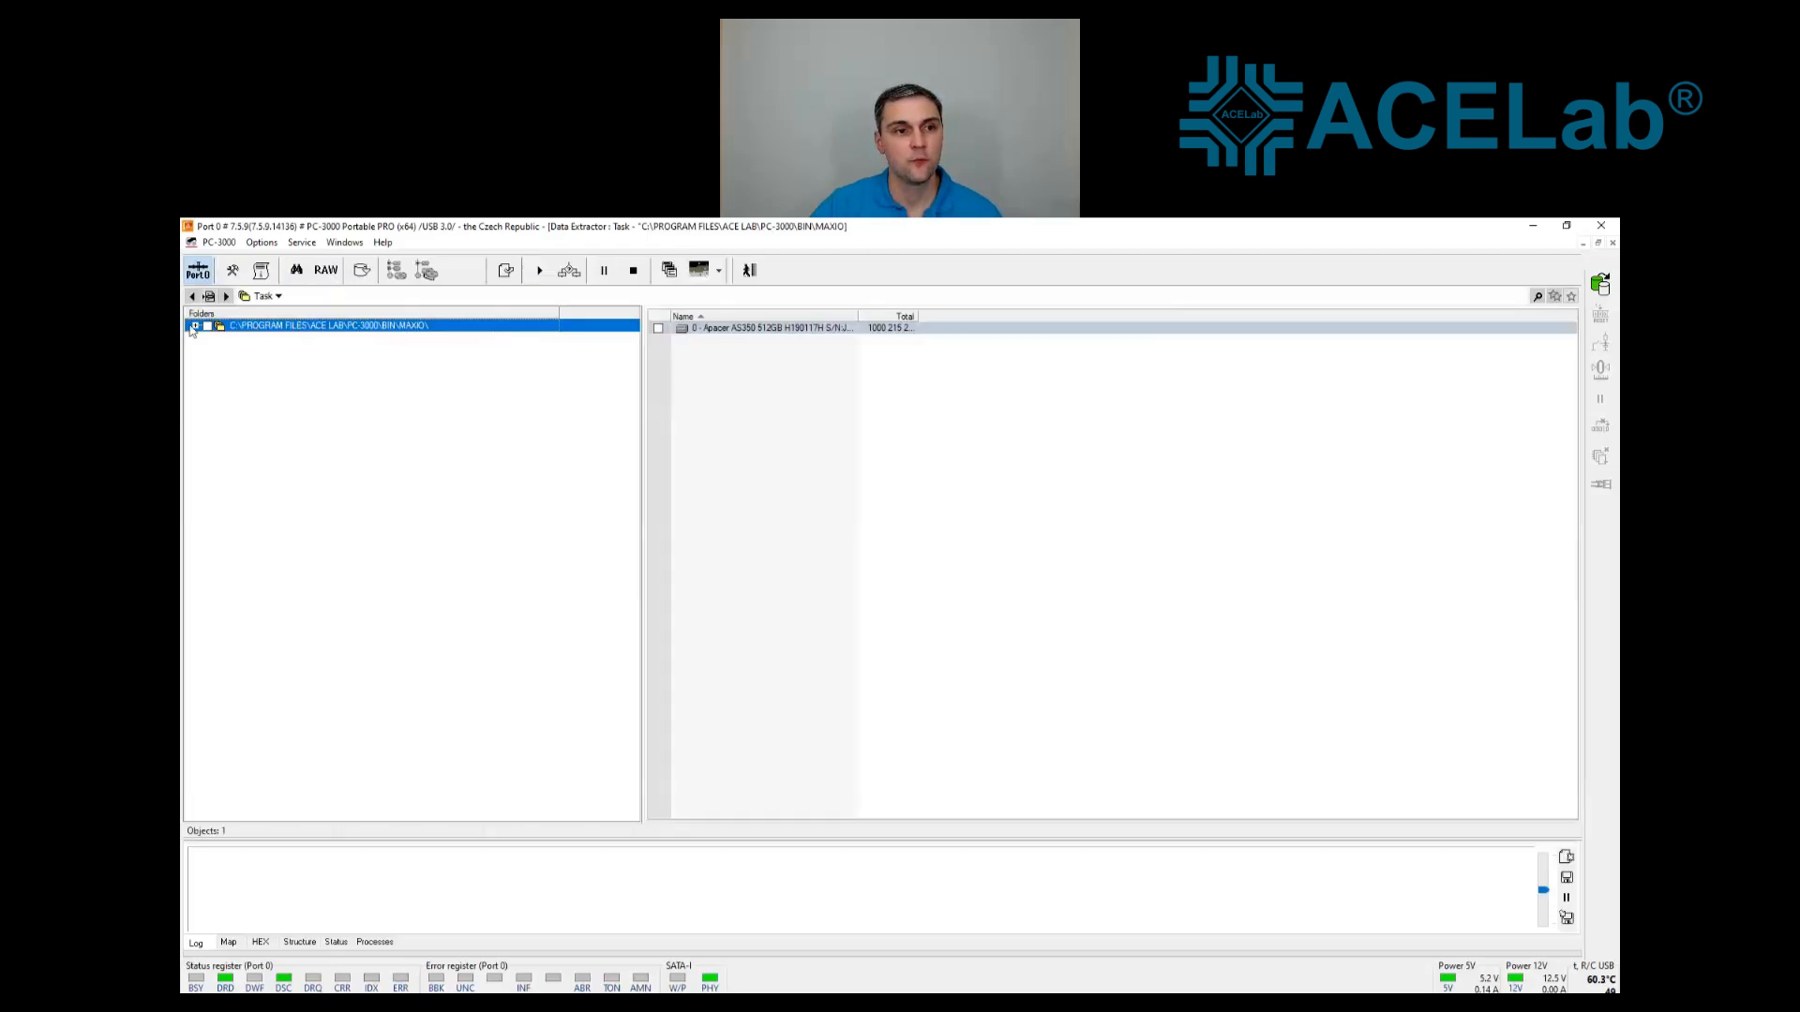
Expand the Apacer drive in the task and browse the NTFS root folders of partition 3
{"action": "left_click", "coordinate": [195, 326]}
{"action": "left_click", "coordinate": [208, 339]}
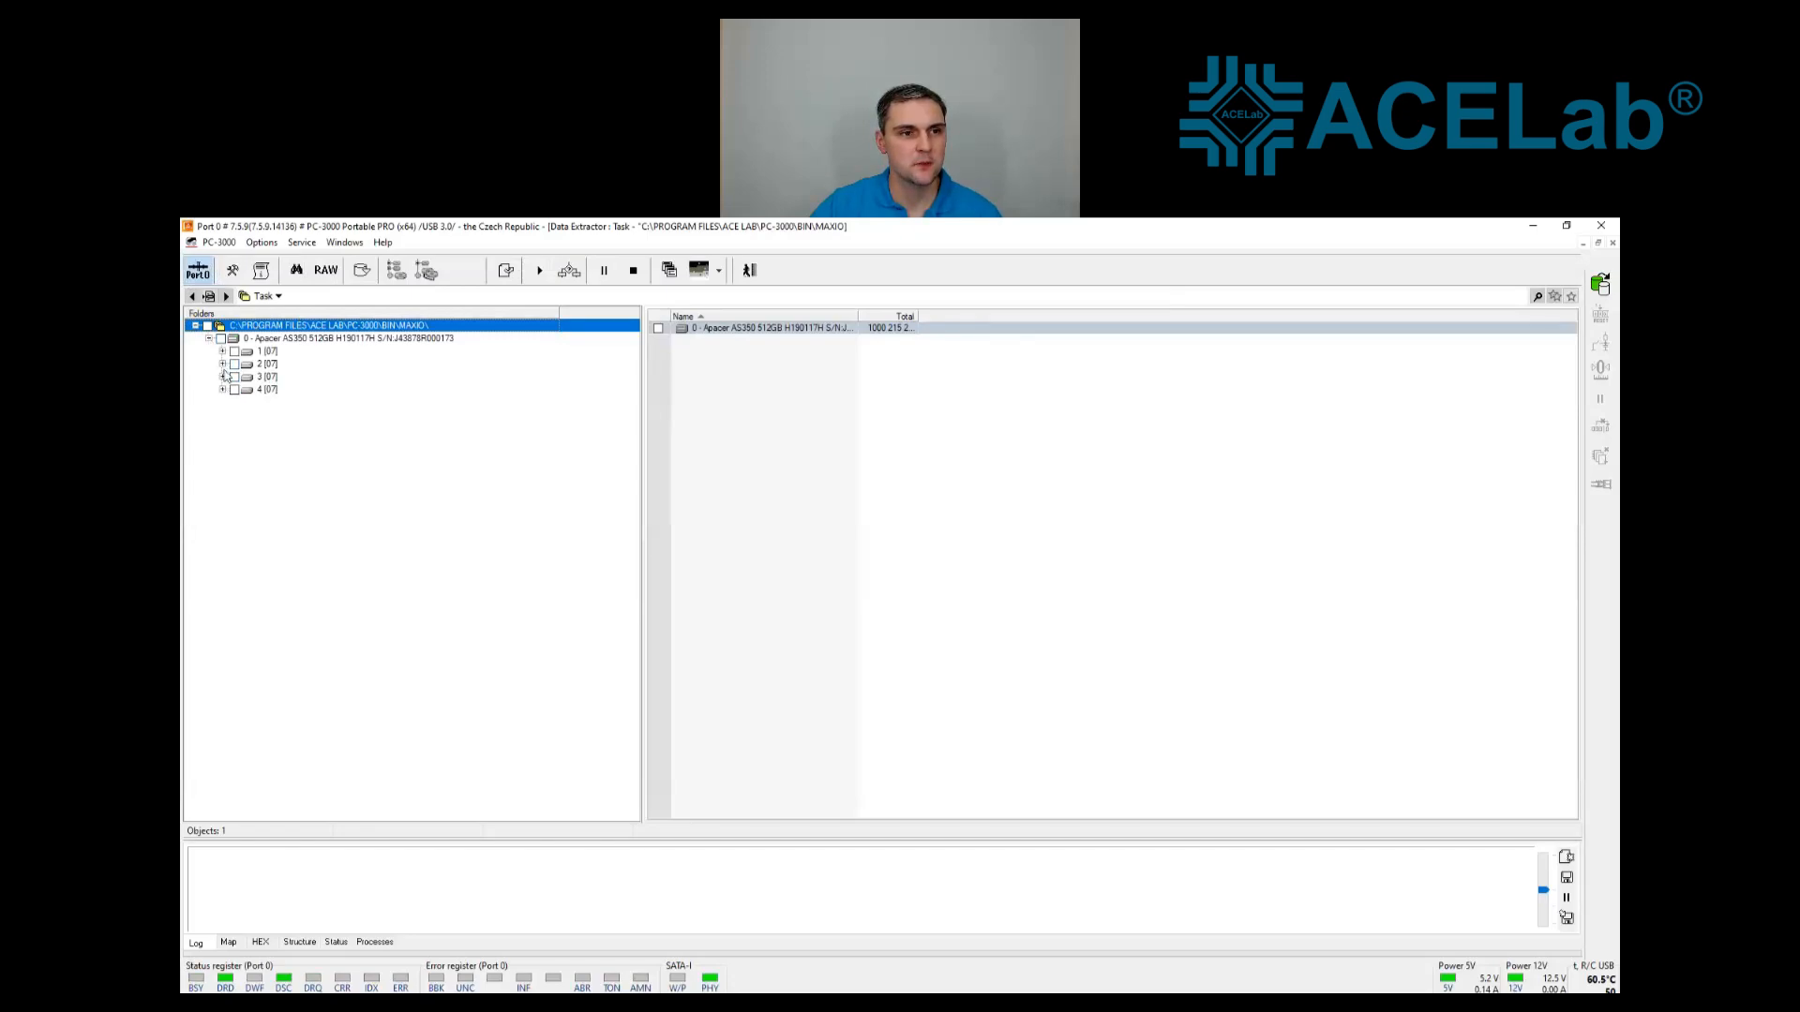
{"action": "left_click", "coordinate": [222, 376]}
{"action": "left_click", "coordinate": [235, 390]}
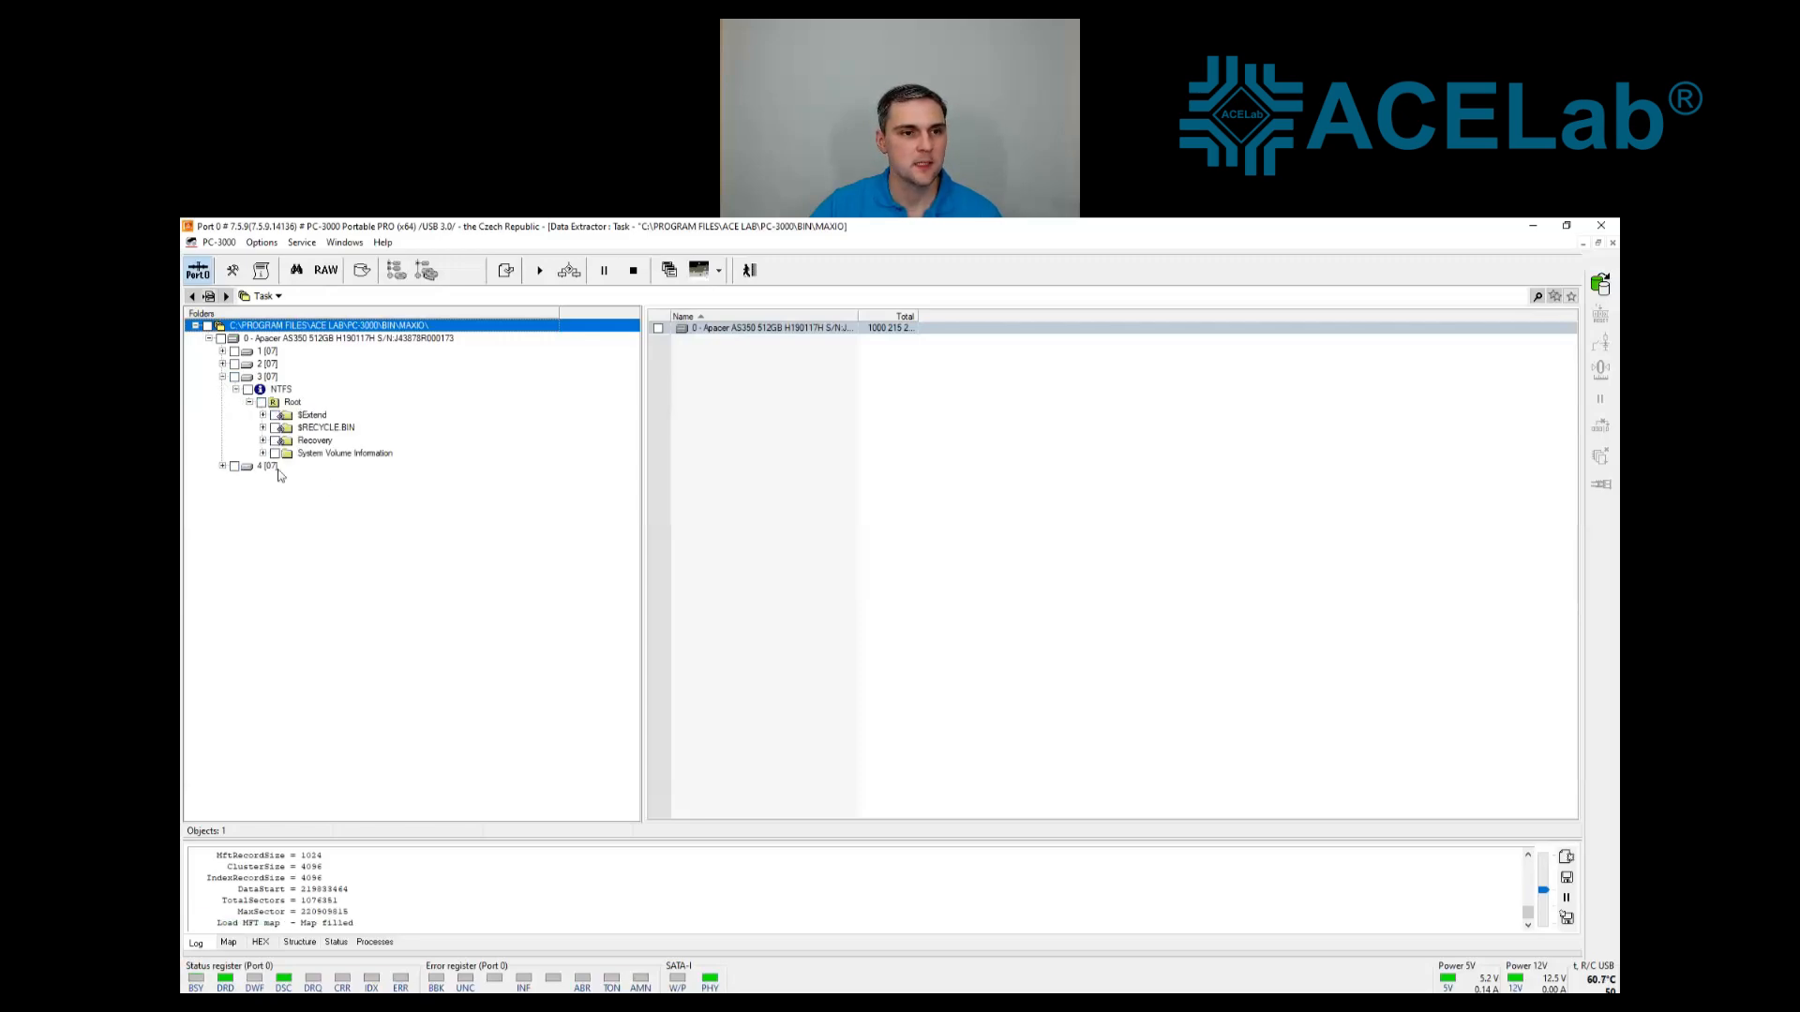
Browse the NTFS root folders of partition 2, including the contents of Users
{"action": "left_click", "coordinate": [223, 365]}
{"action": "left_click", "coordinate": [235, 377]}
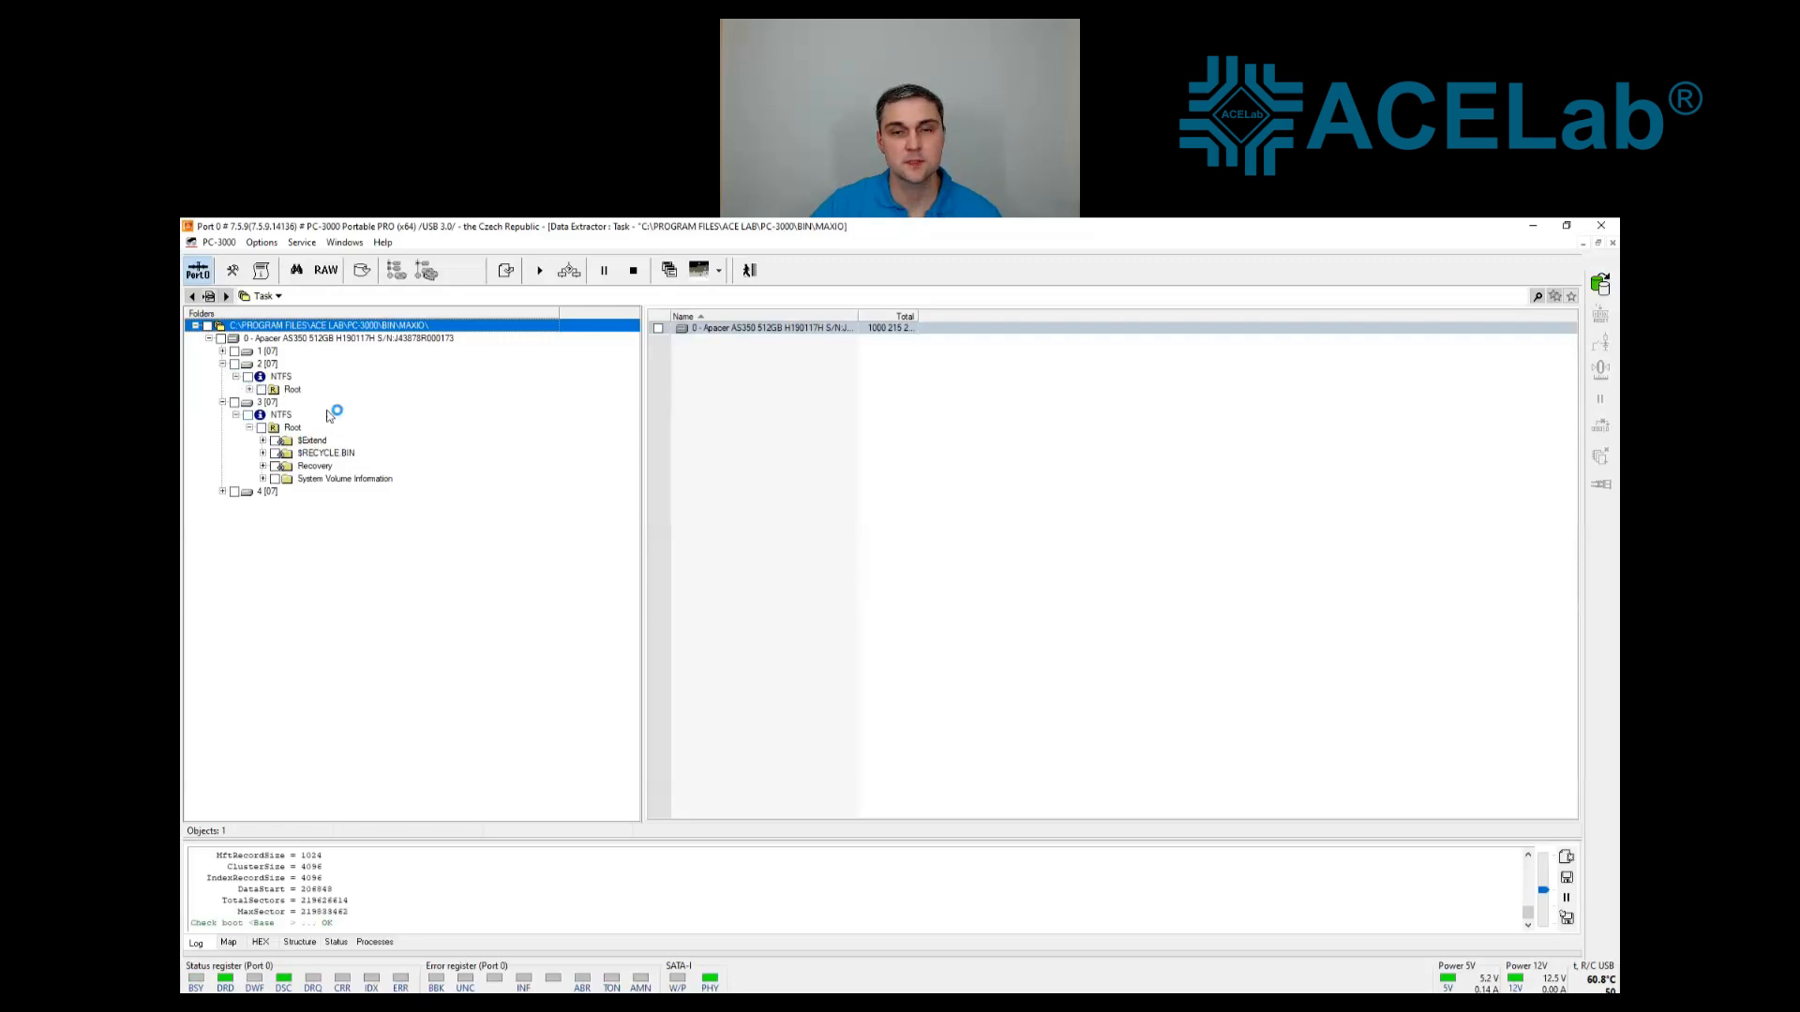
{"action": "left_click", "coordinate": [249, 390]}
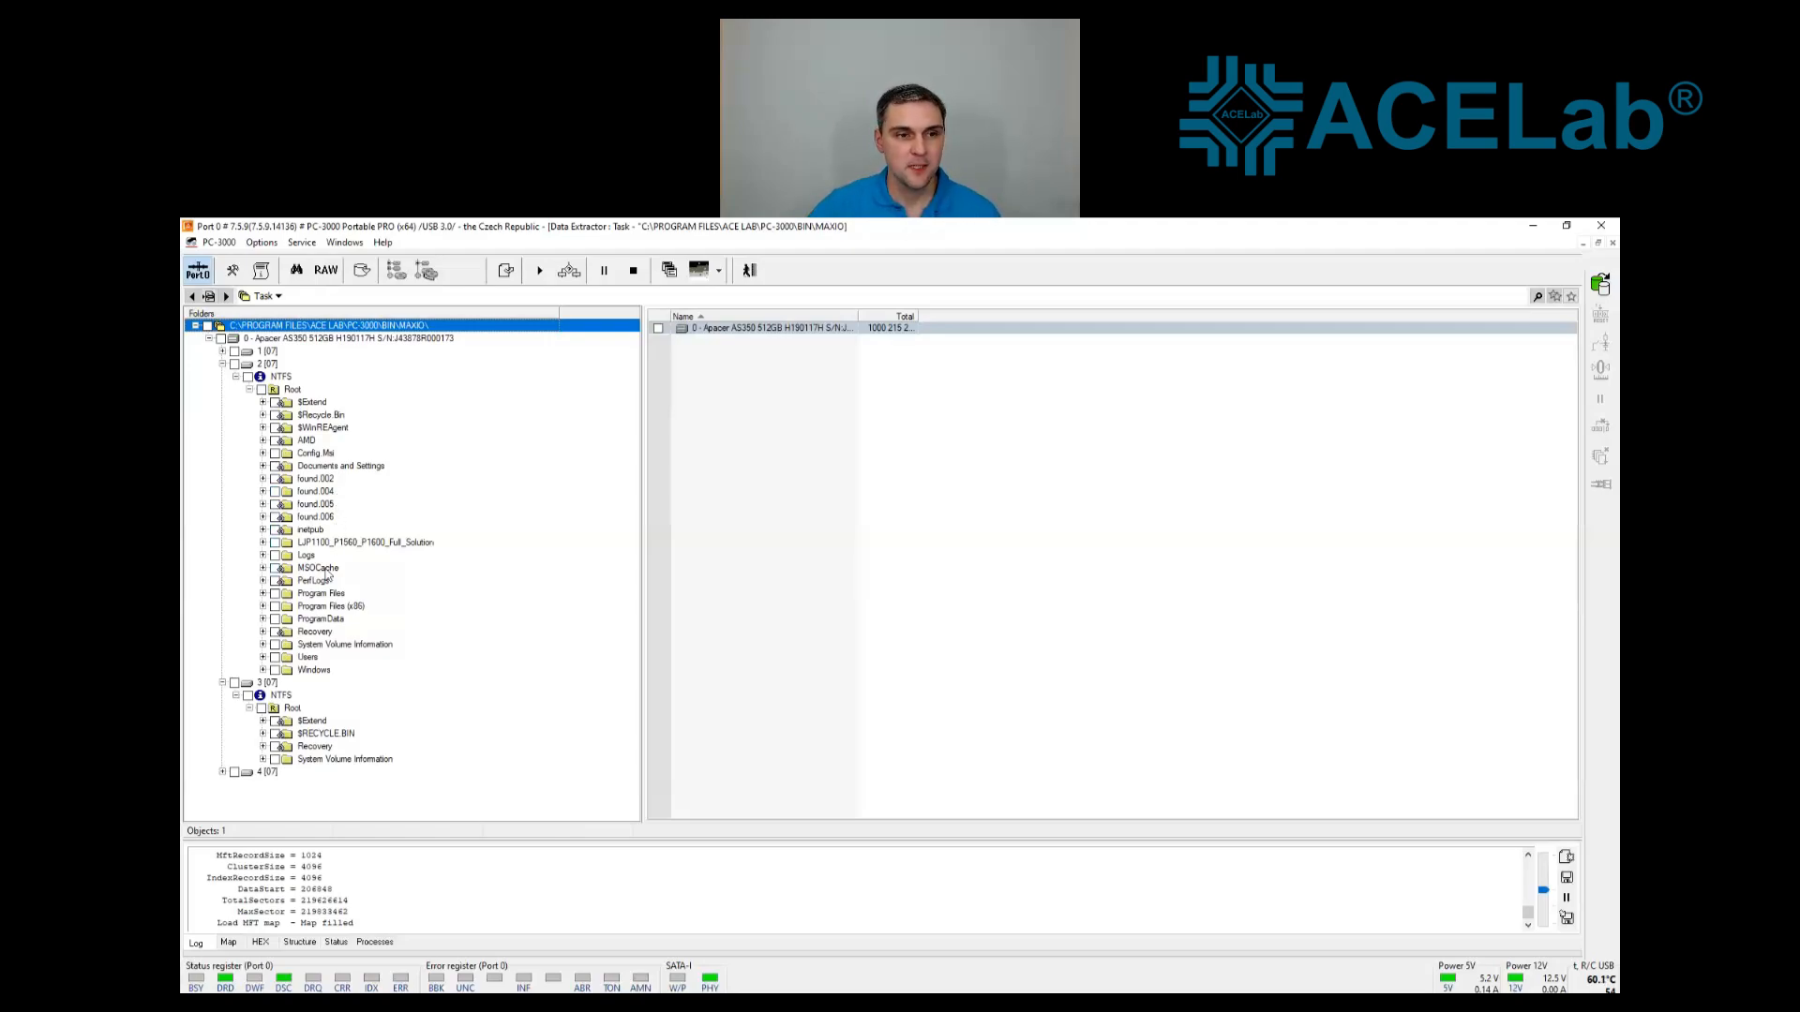
{"action": "left_click", "coordinate": [263, 657]}
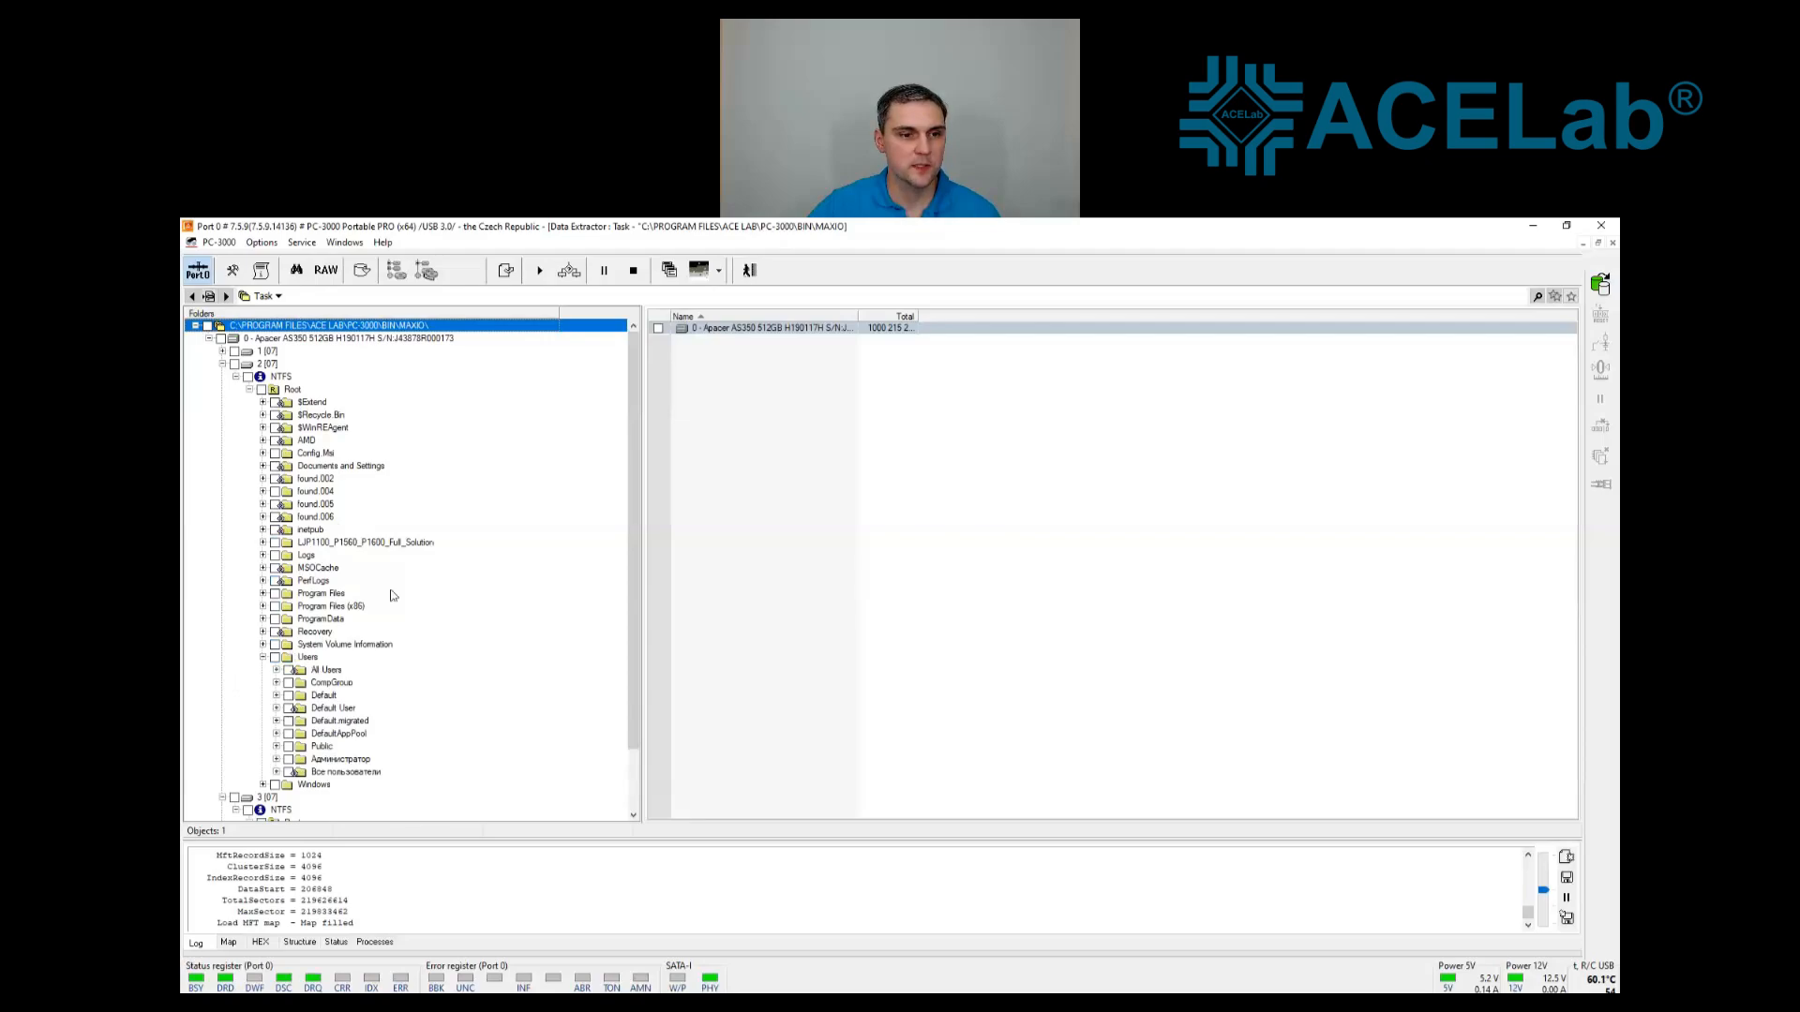
{"action": "left_click", "coordinate": [262, 657]}
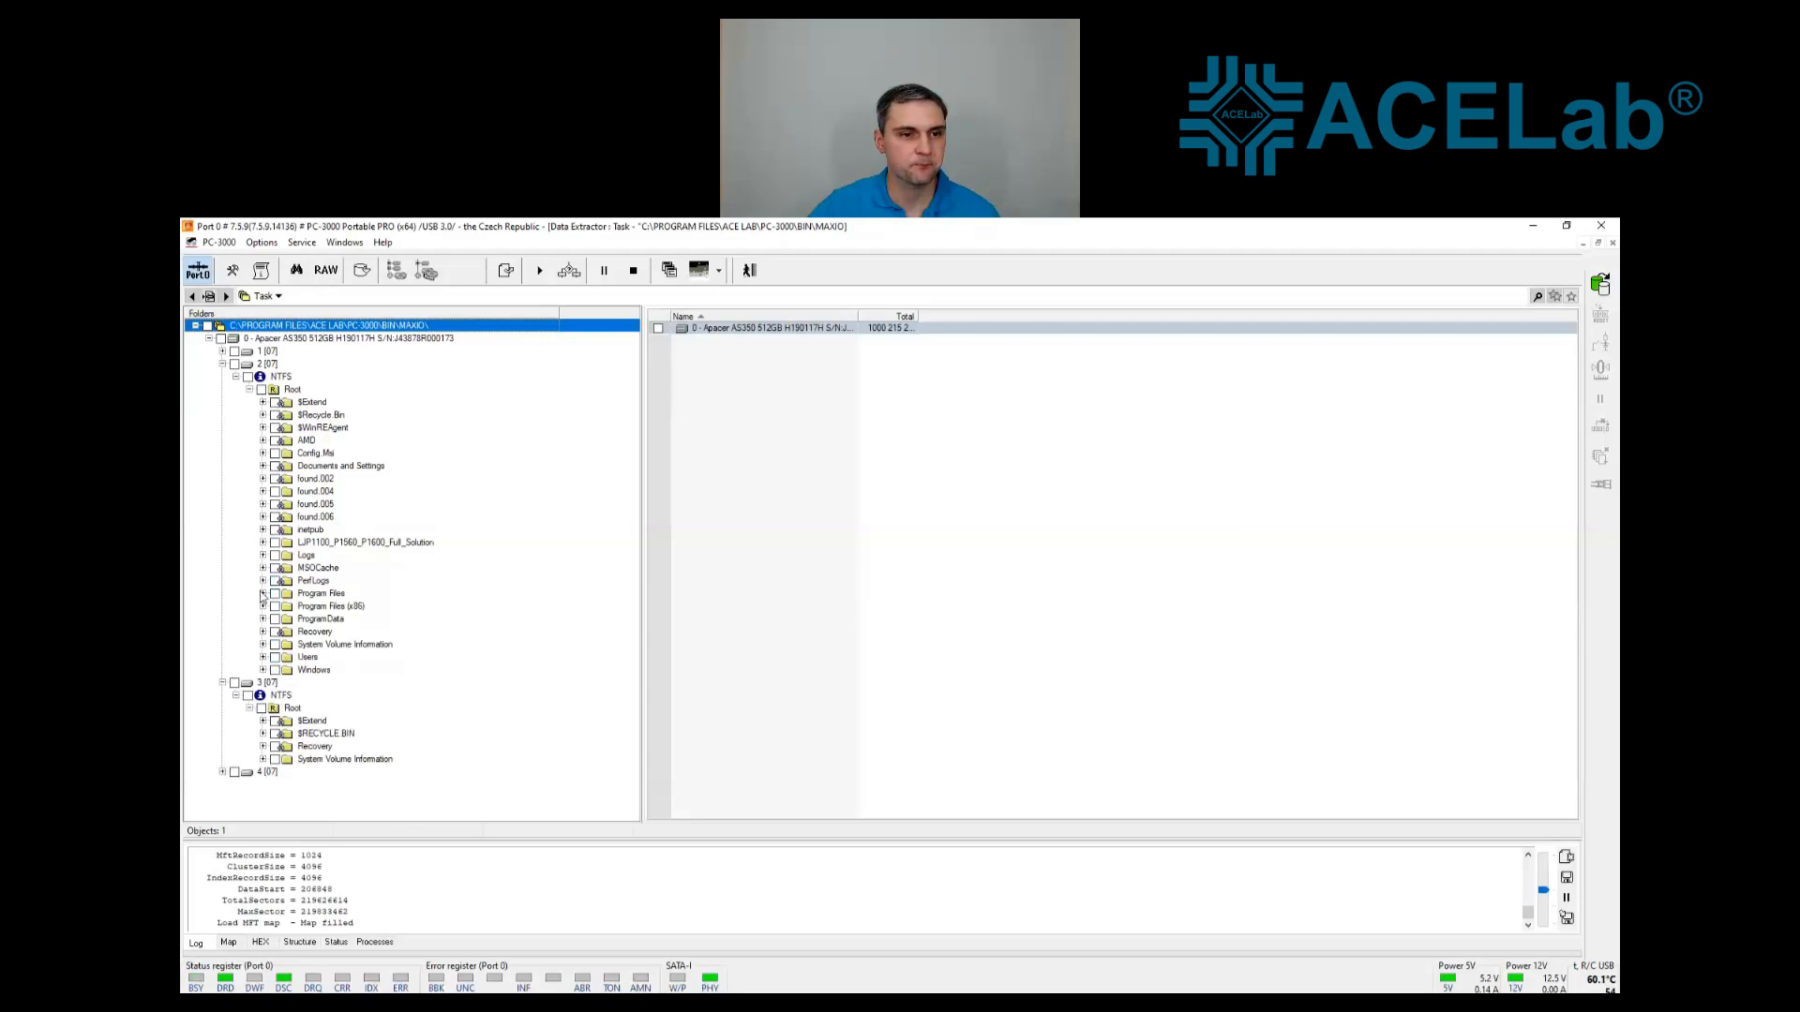
List the files in partition 2's Root folder, preview the JPG picture and close the viewer
{"action": "left_click", "coordinate": [297, 391]}
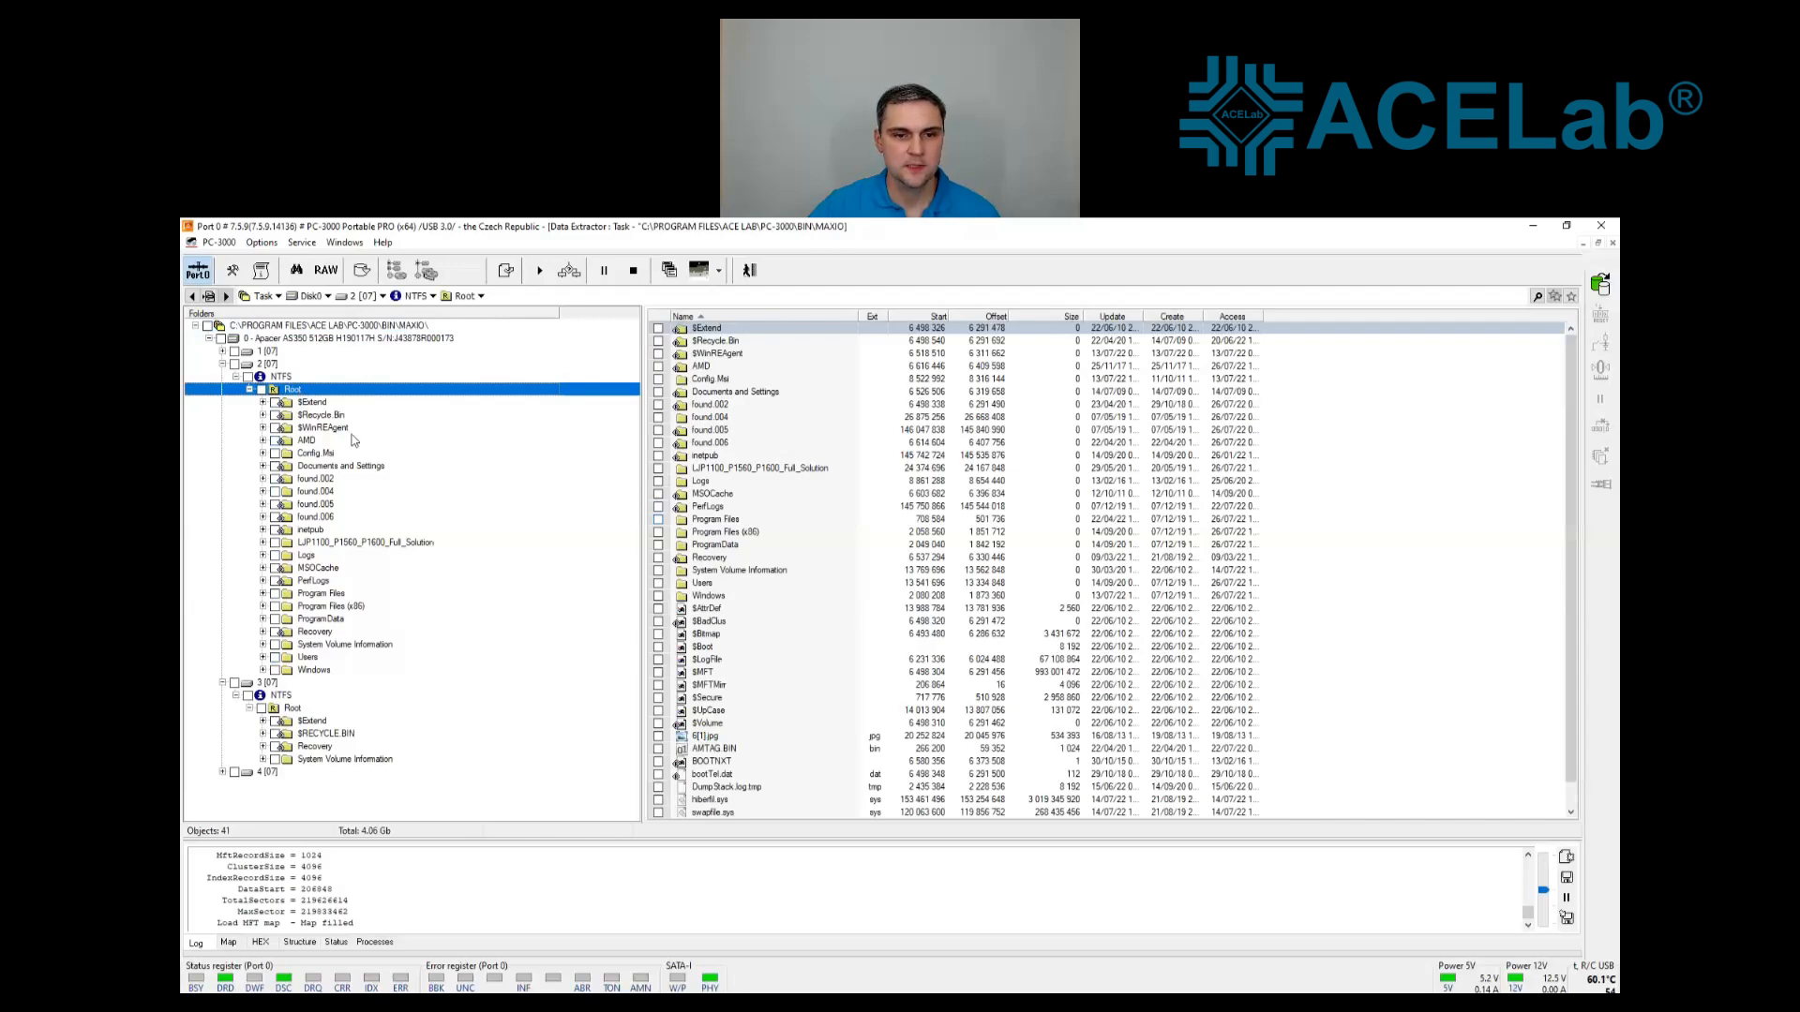
{"action": "scroll", "coordinate": [804, 514], "scroll_direction": "down", "scroll_amount": 1}
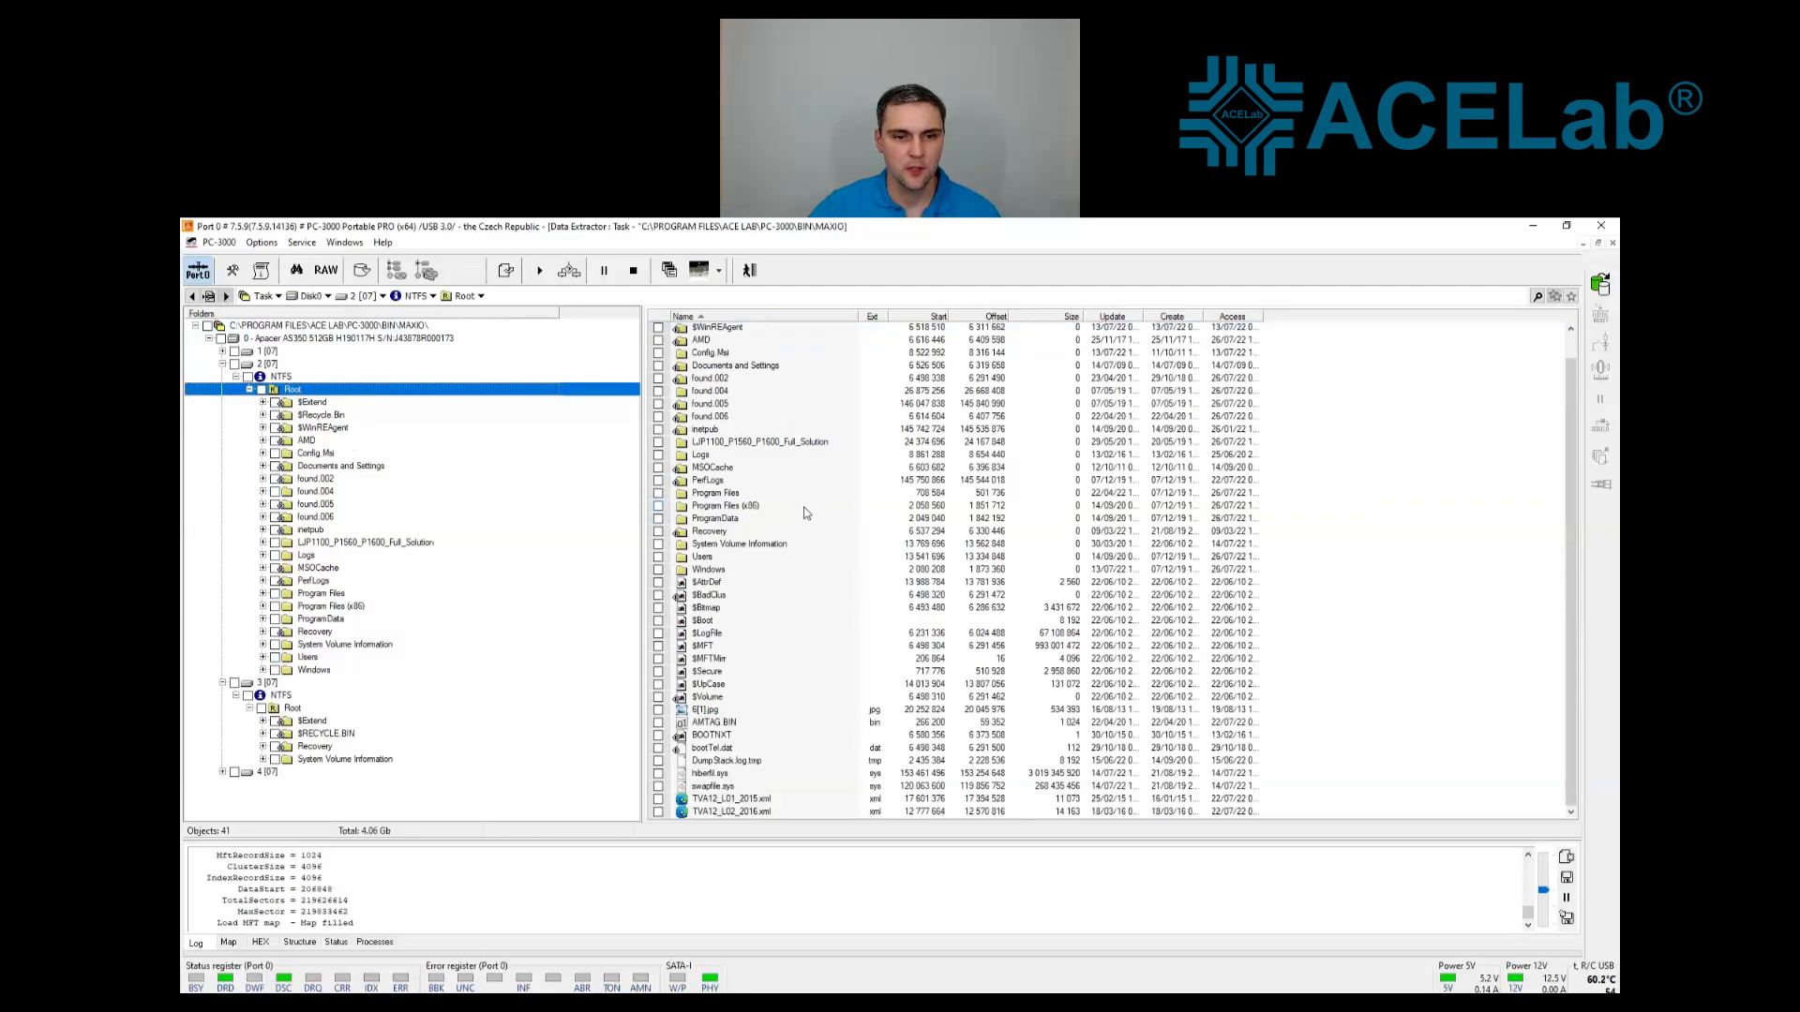
{"action": "right_click", "coordinate": [698, 714]}
{"action": "left_click", "coordinate": [753, 889]}
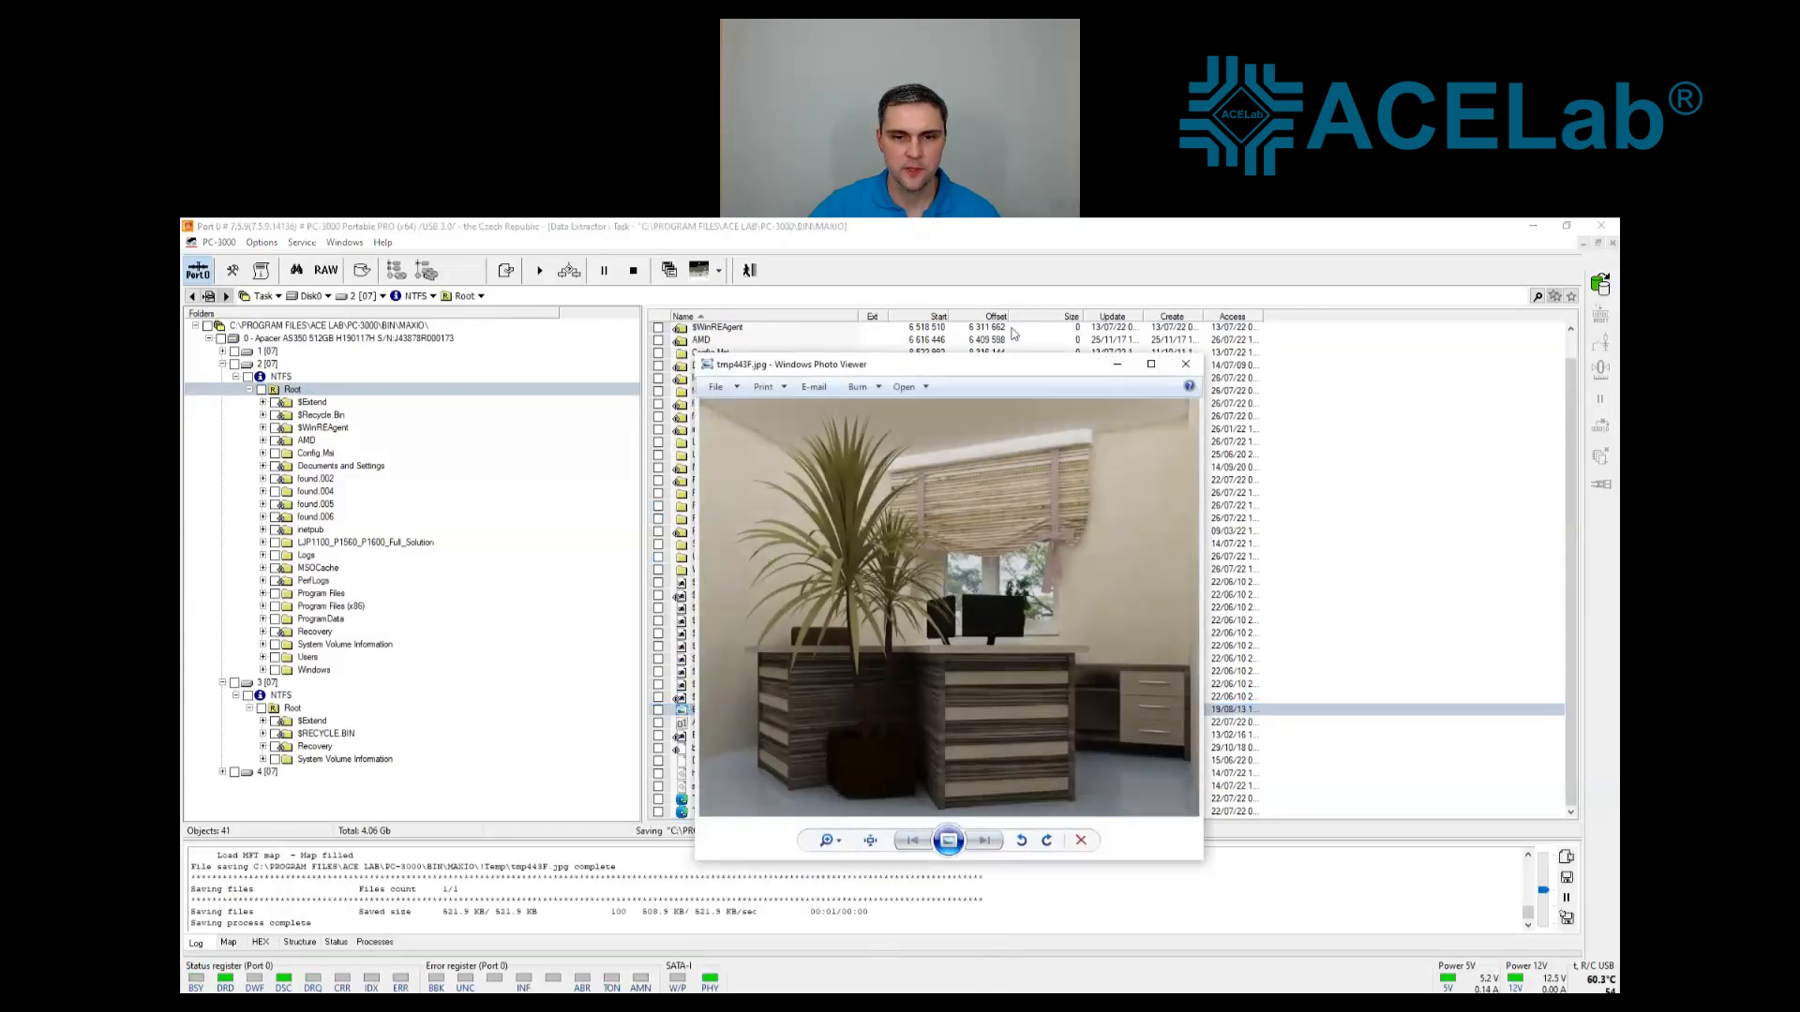
{"action": "left_click_drag", "start_coordinate": [943, 374], "coordinate": [828, 353]}
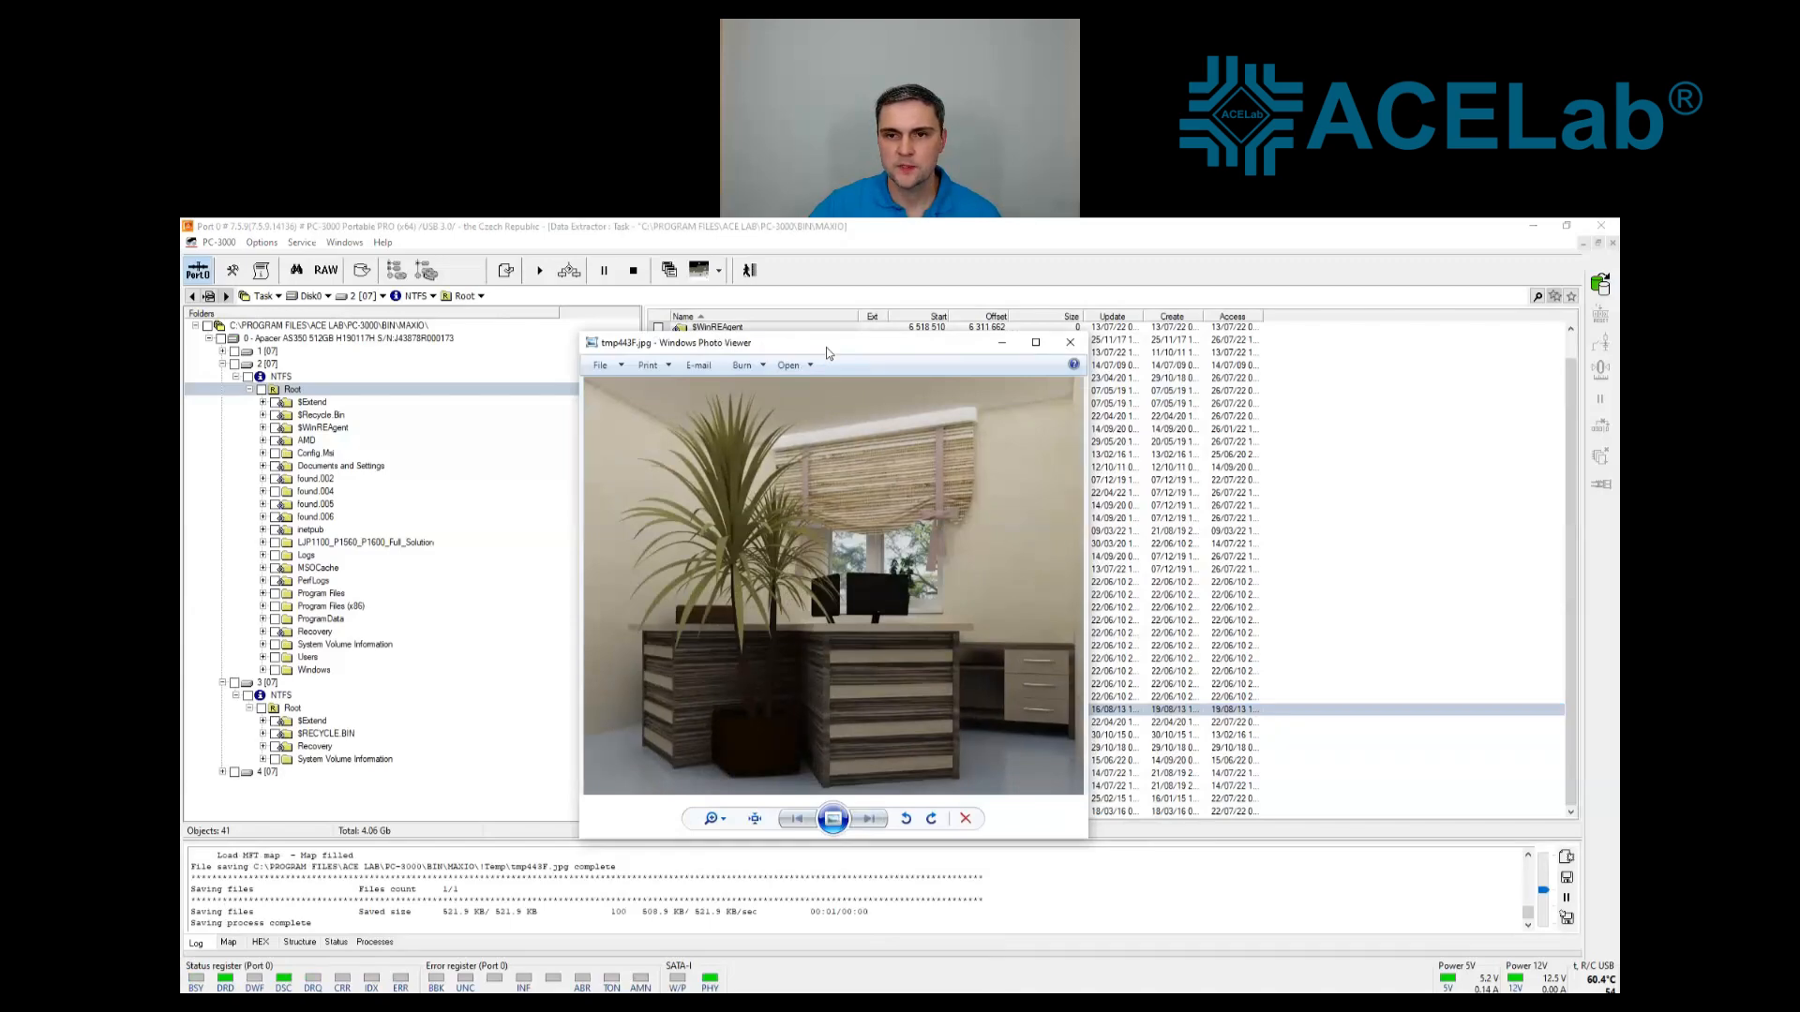
{"action": "left_click", "coordinate": [1070, 343]}
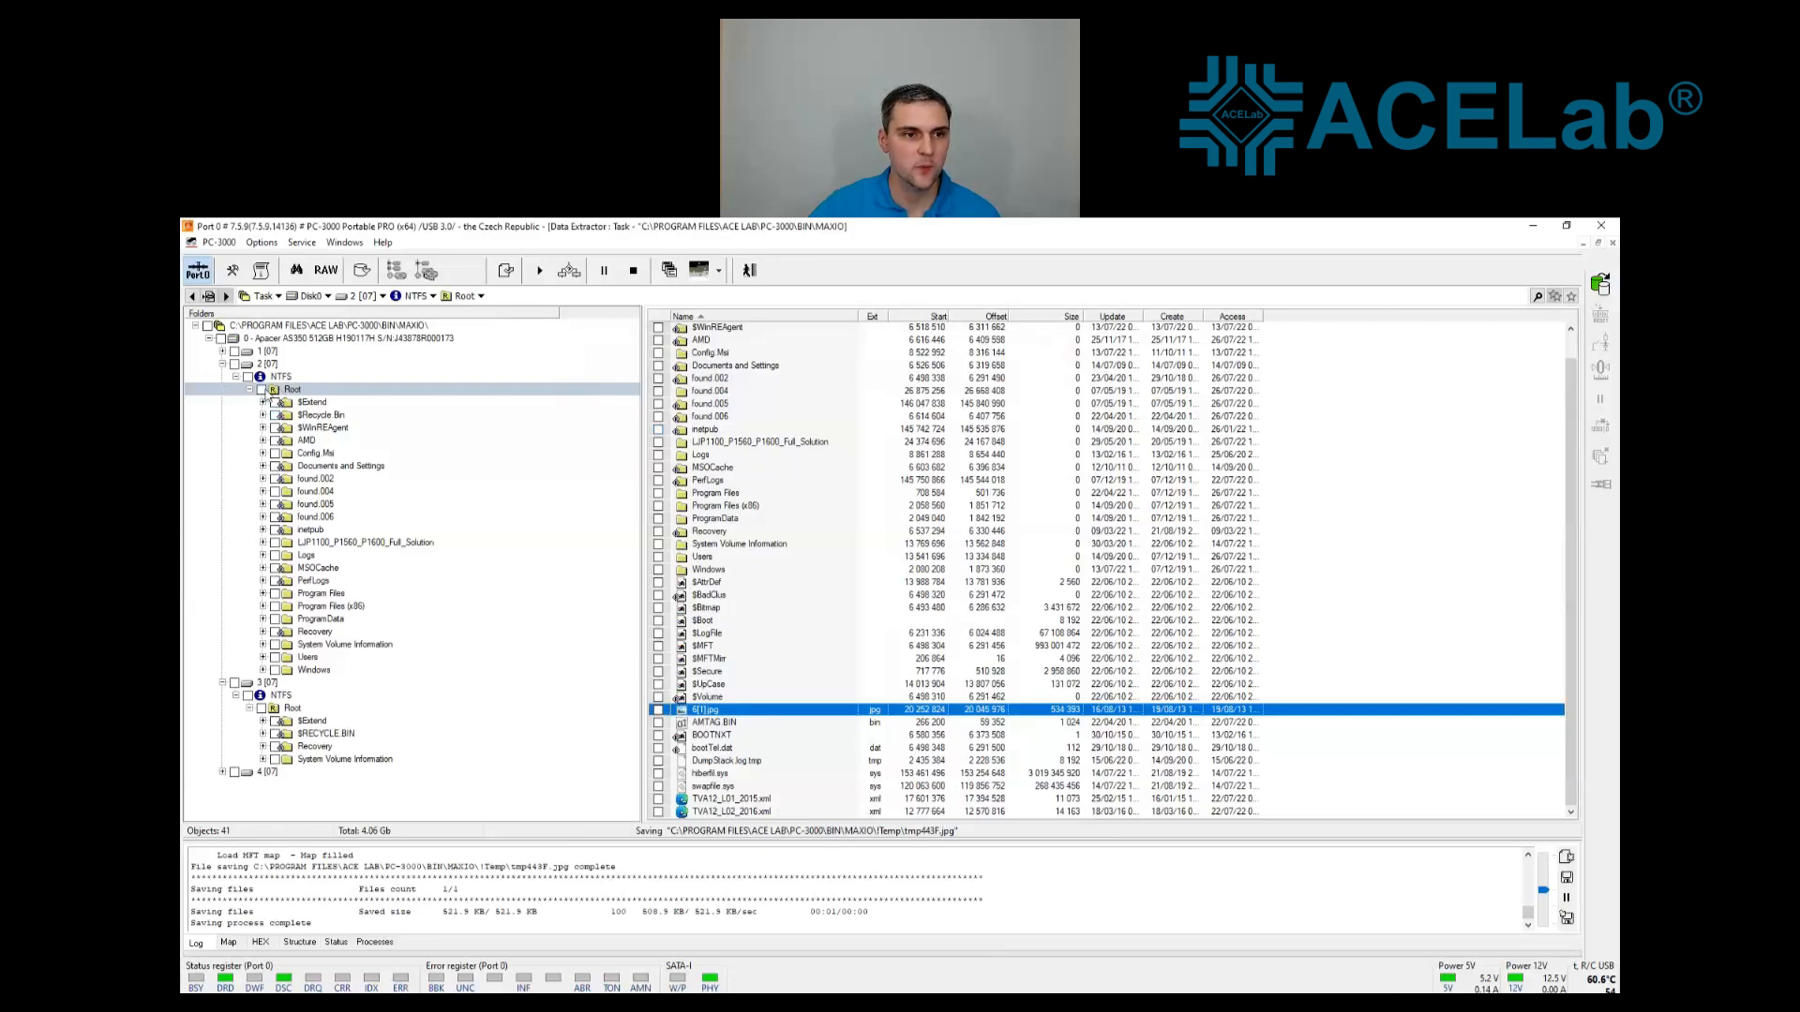
Mark the whole Root folder of partition 2 with all its files and subfolders
{"action": "left_click", "coordinate": [250, 390]}
{"action": "left_click", "coordinate": [249, 390]}
{"action": "left_click", "coordinate": [261, 390]}
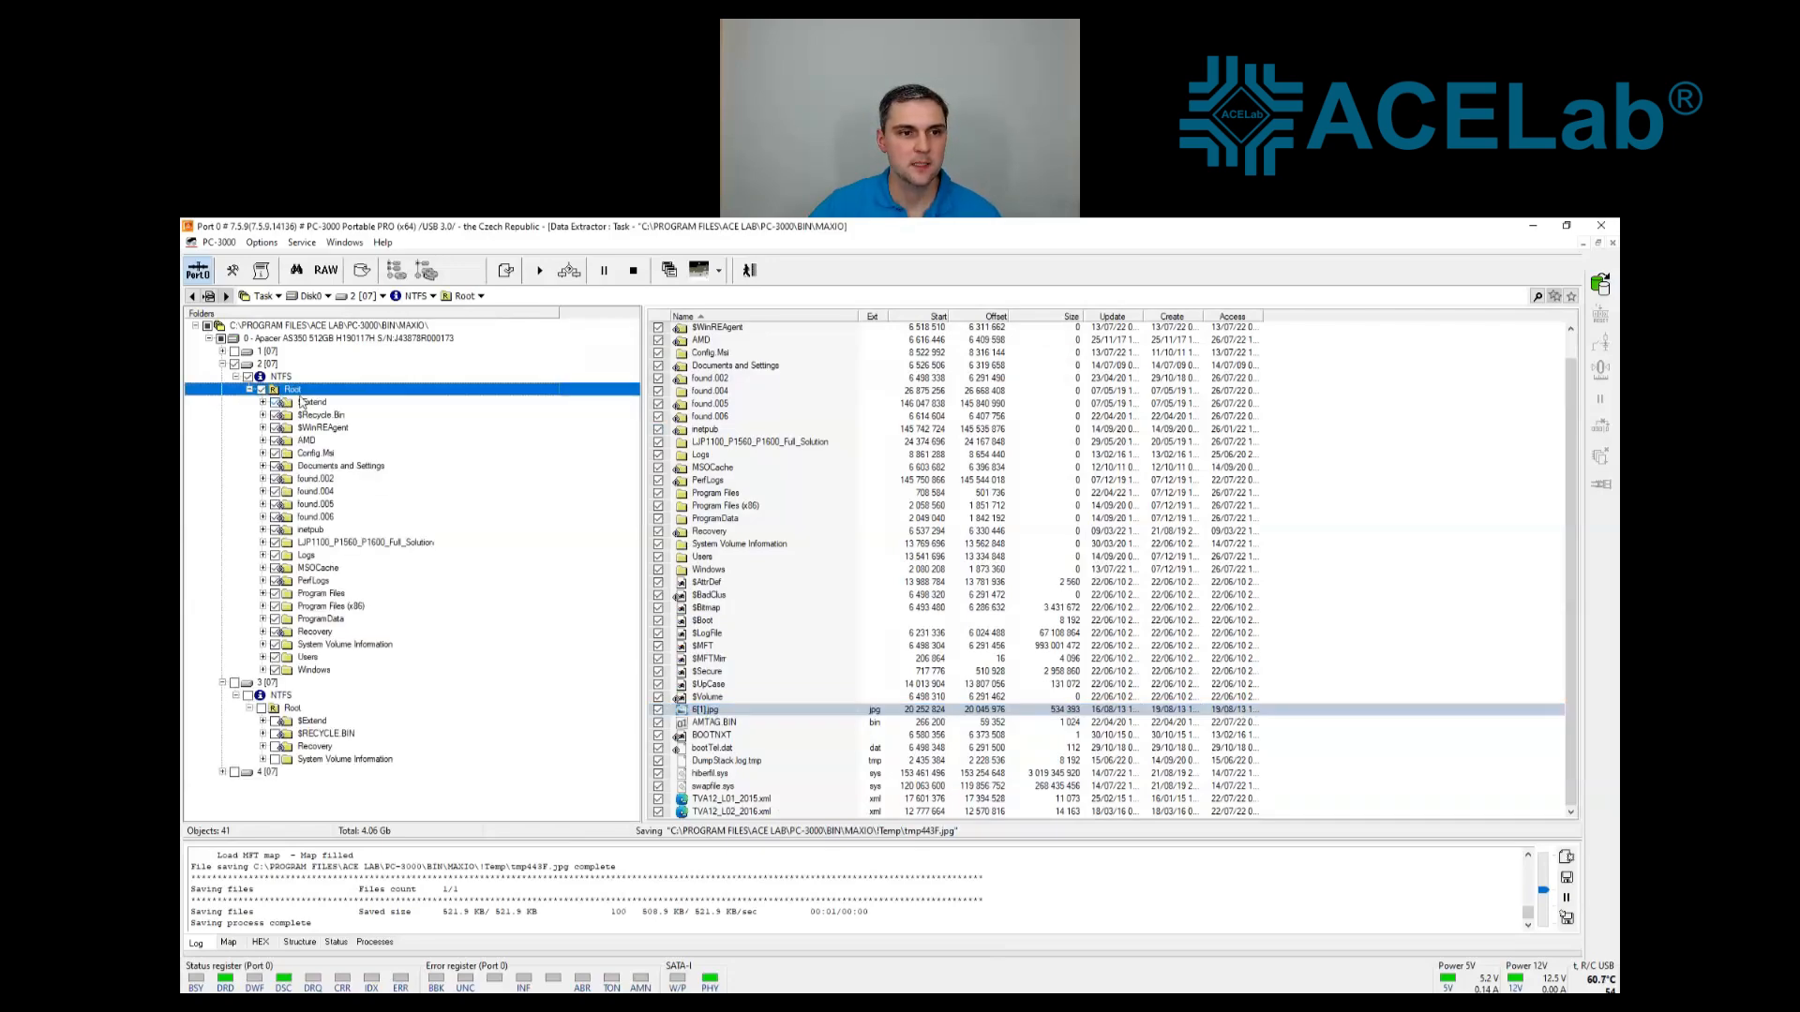
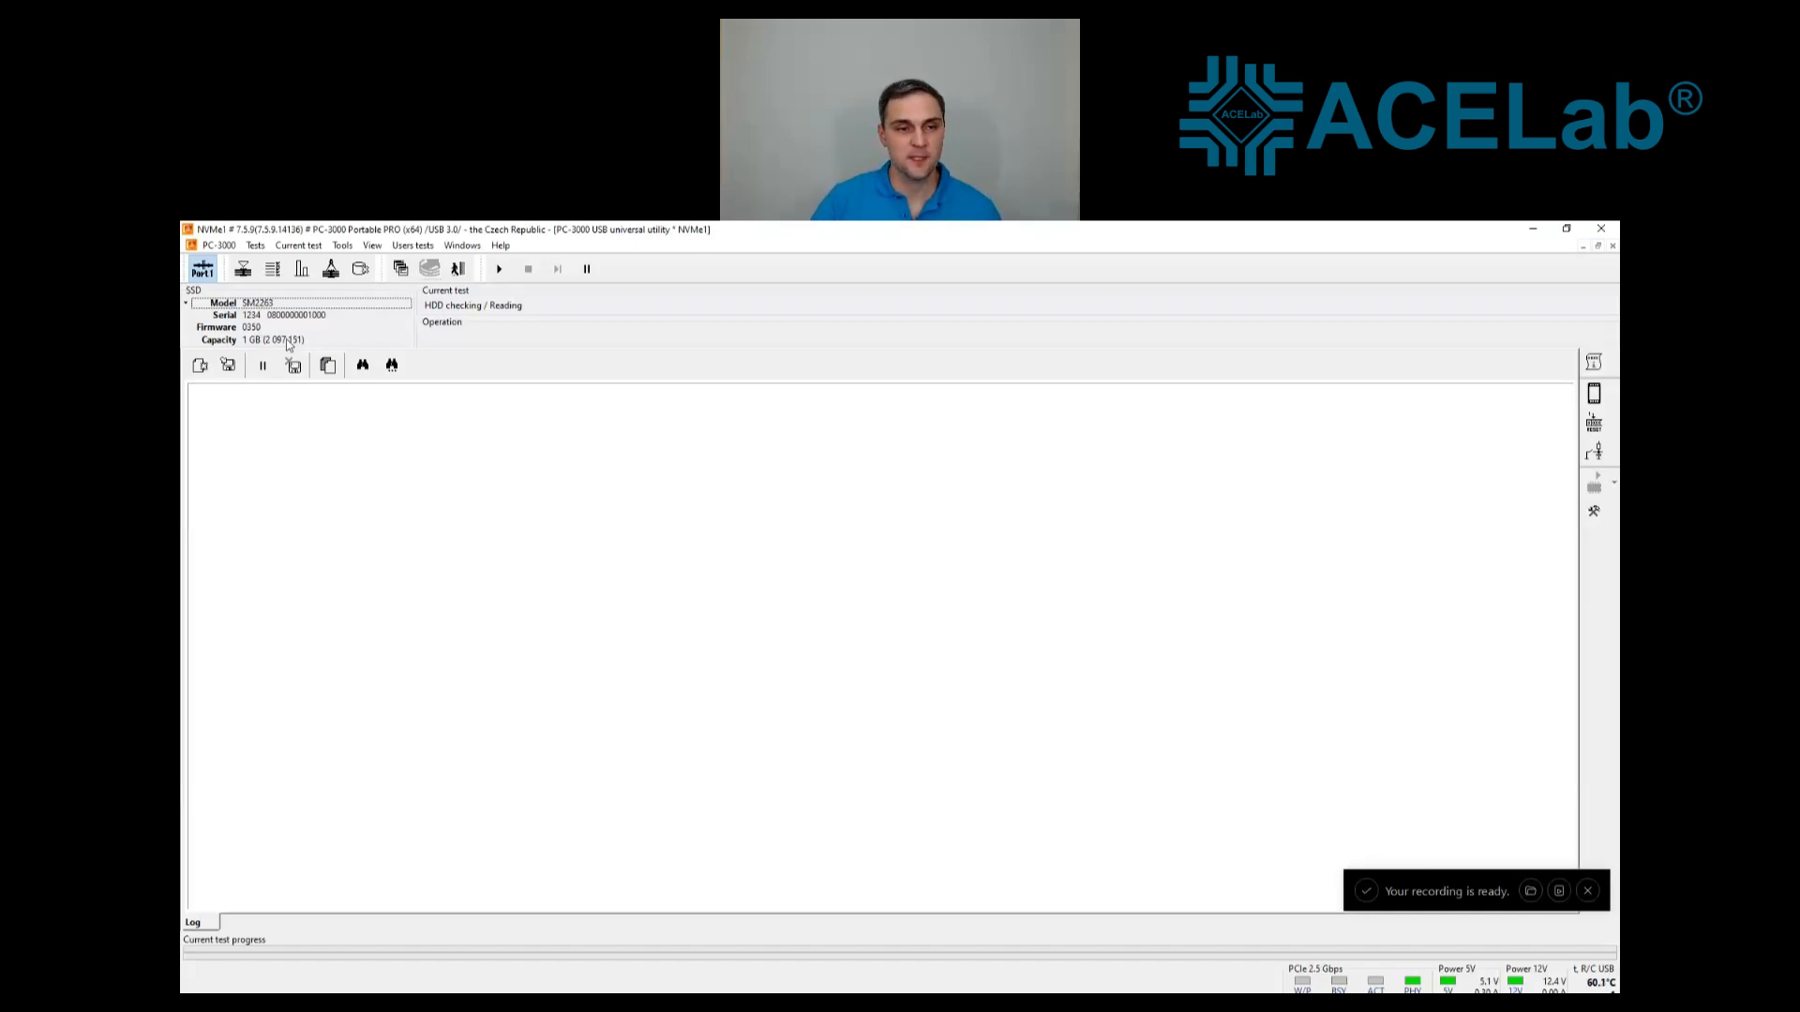
Exit the universal utility, check Kingston's NVMe utilities and regroup the utility list by controller vendor
{"action": "left_click", "coordinate": [461, 272]}
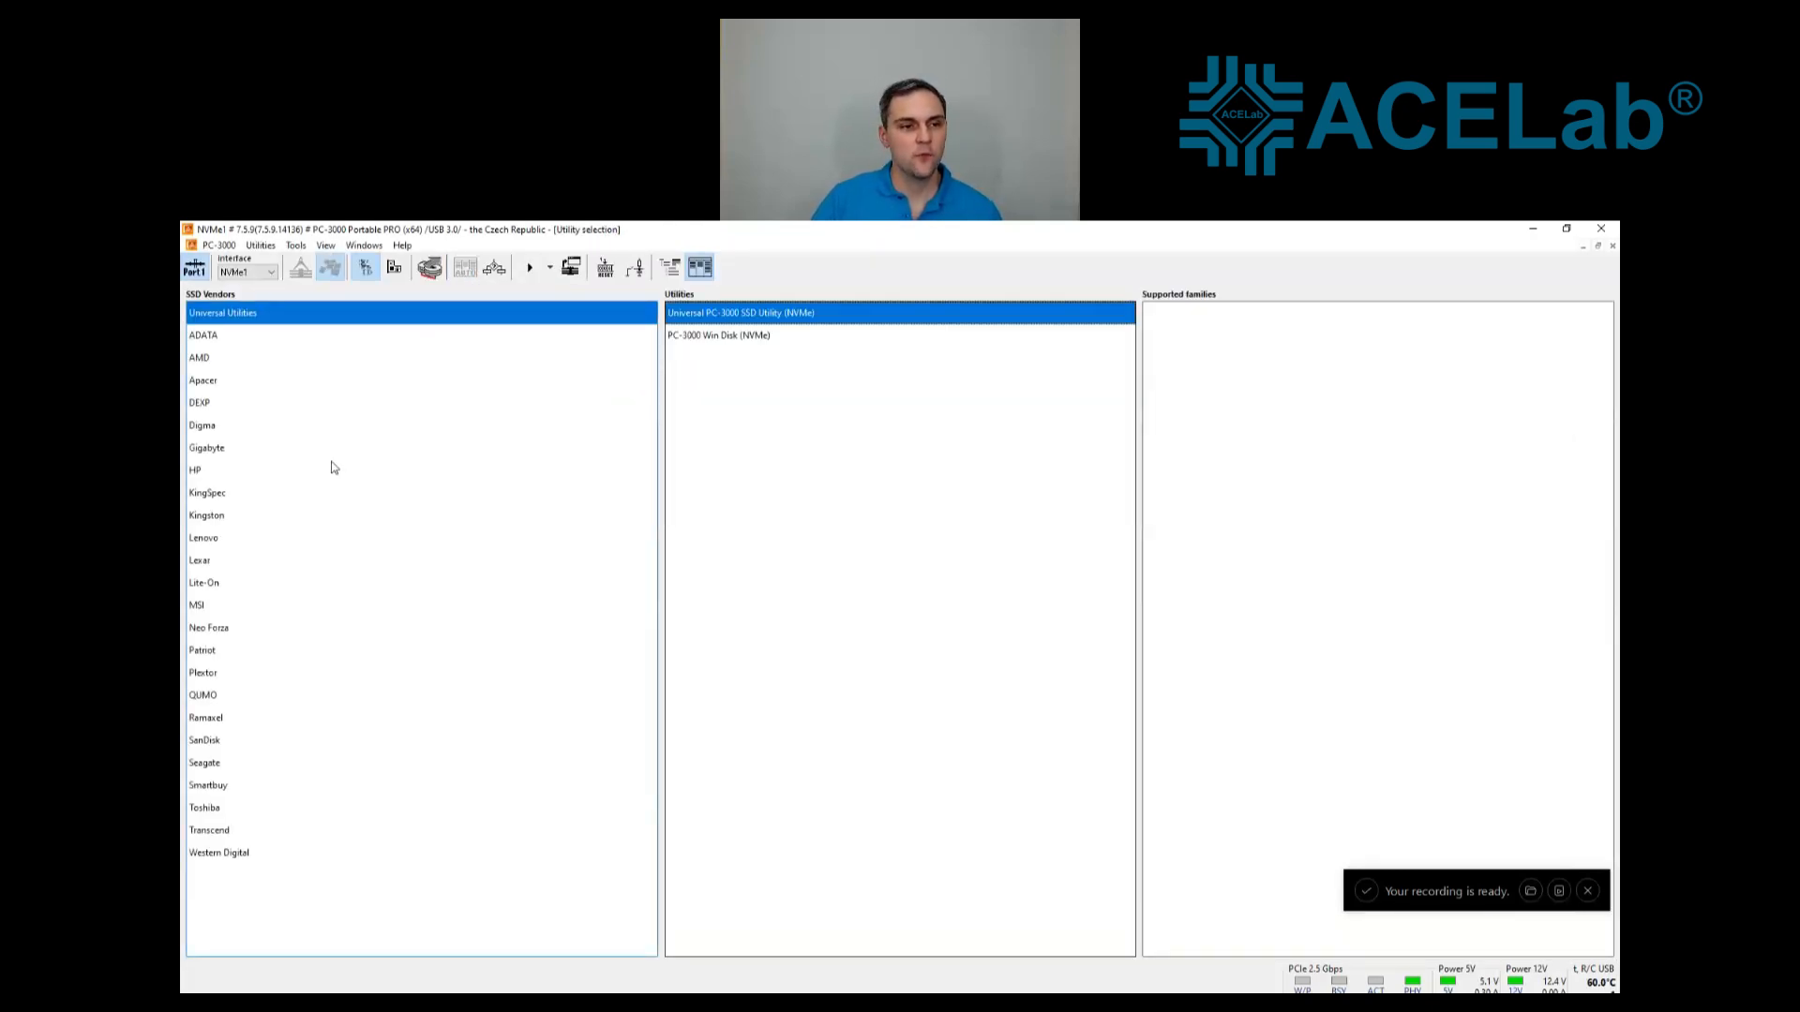
{"action": "left_click", "coordinate": [222, 516]}
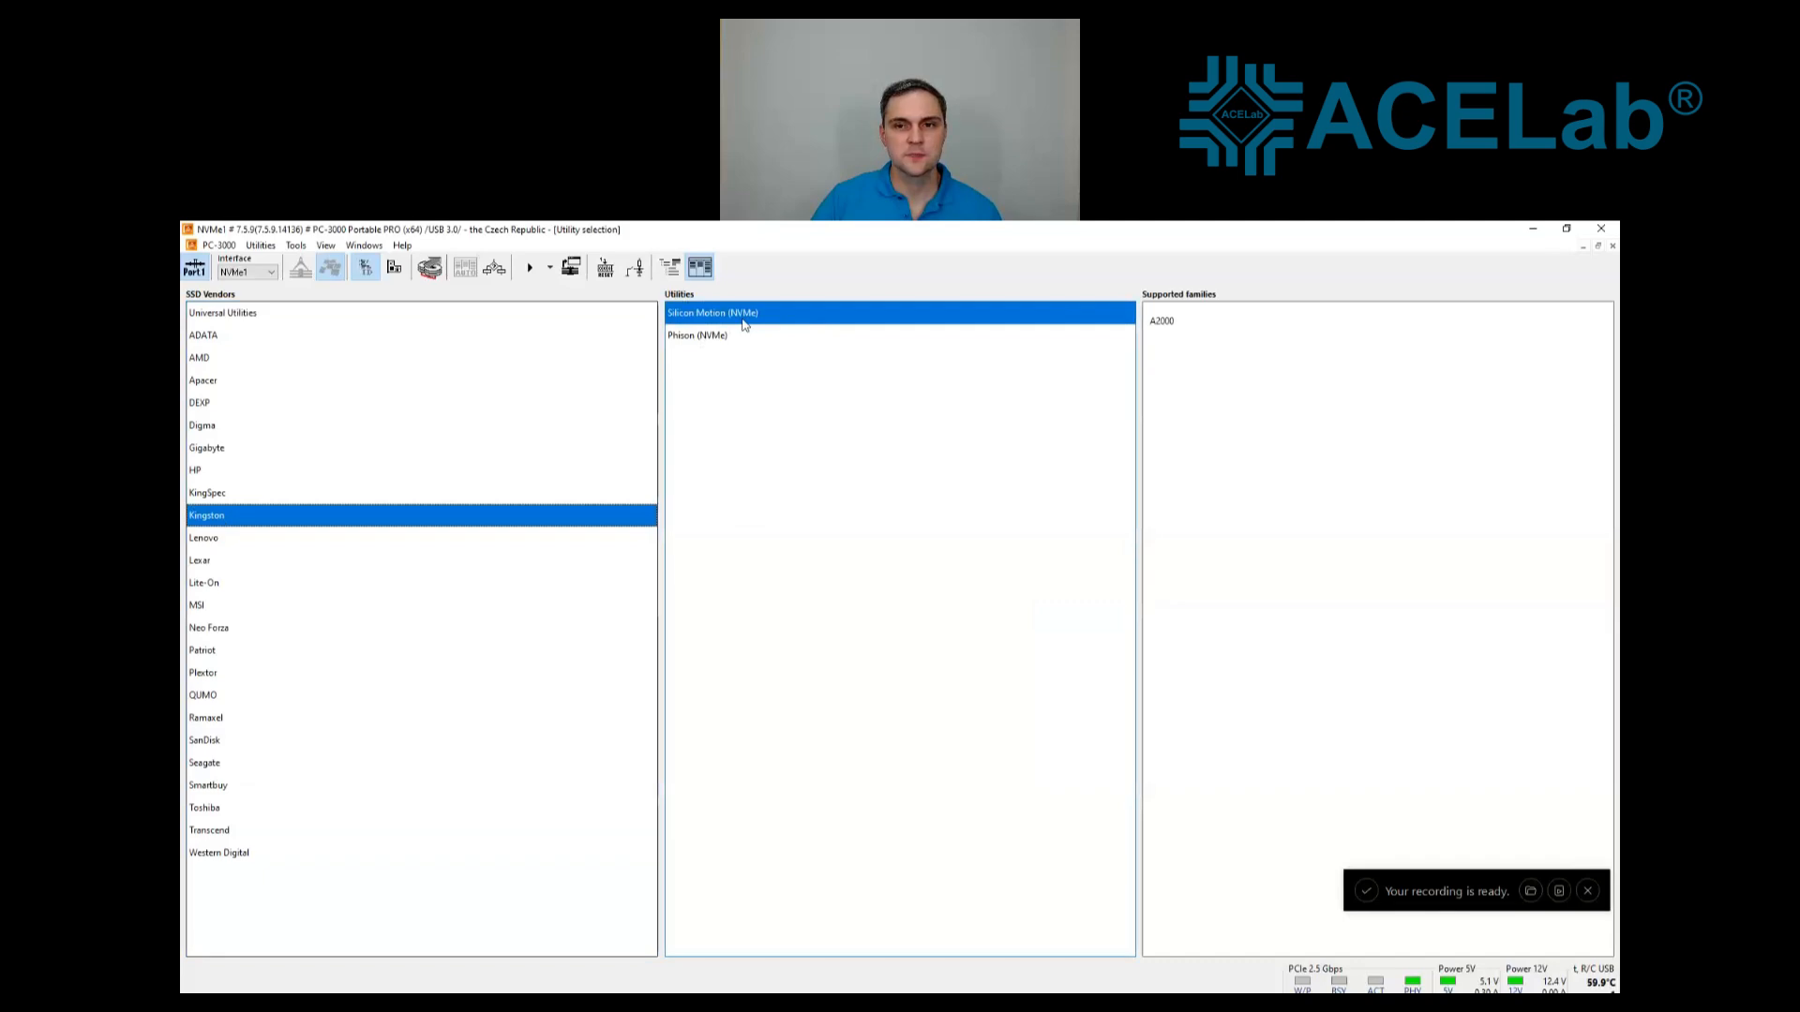
{"action": "left_click", "coordinate": [395, 269]}
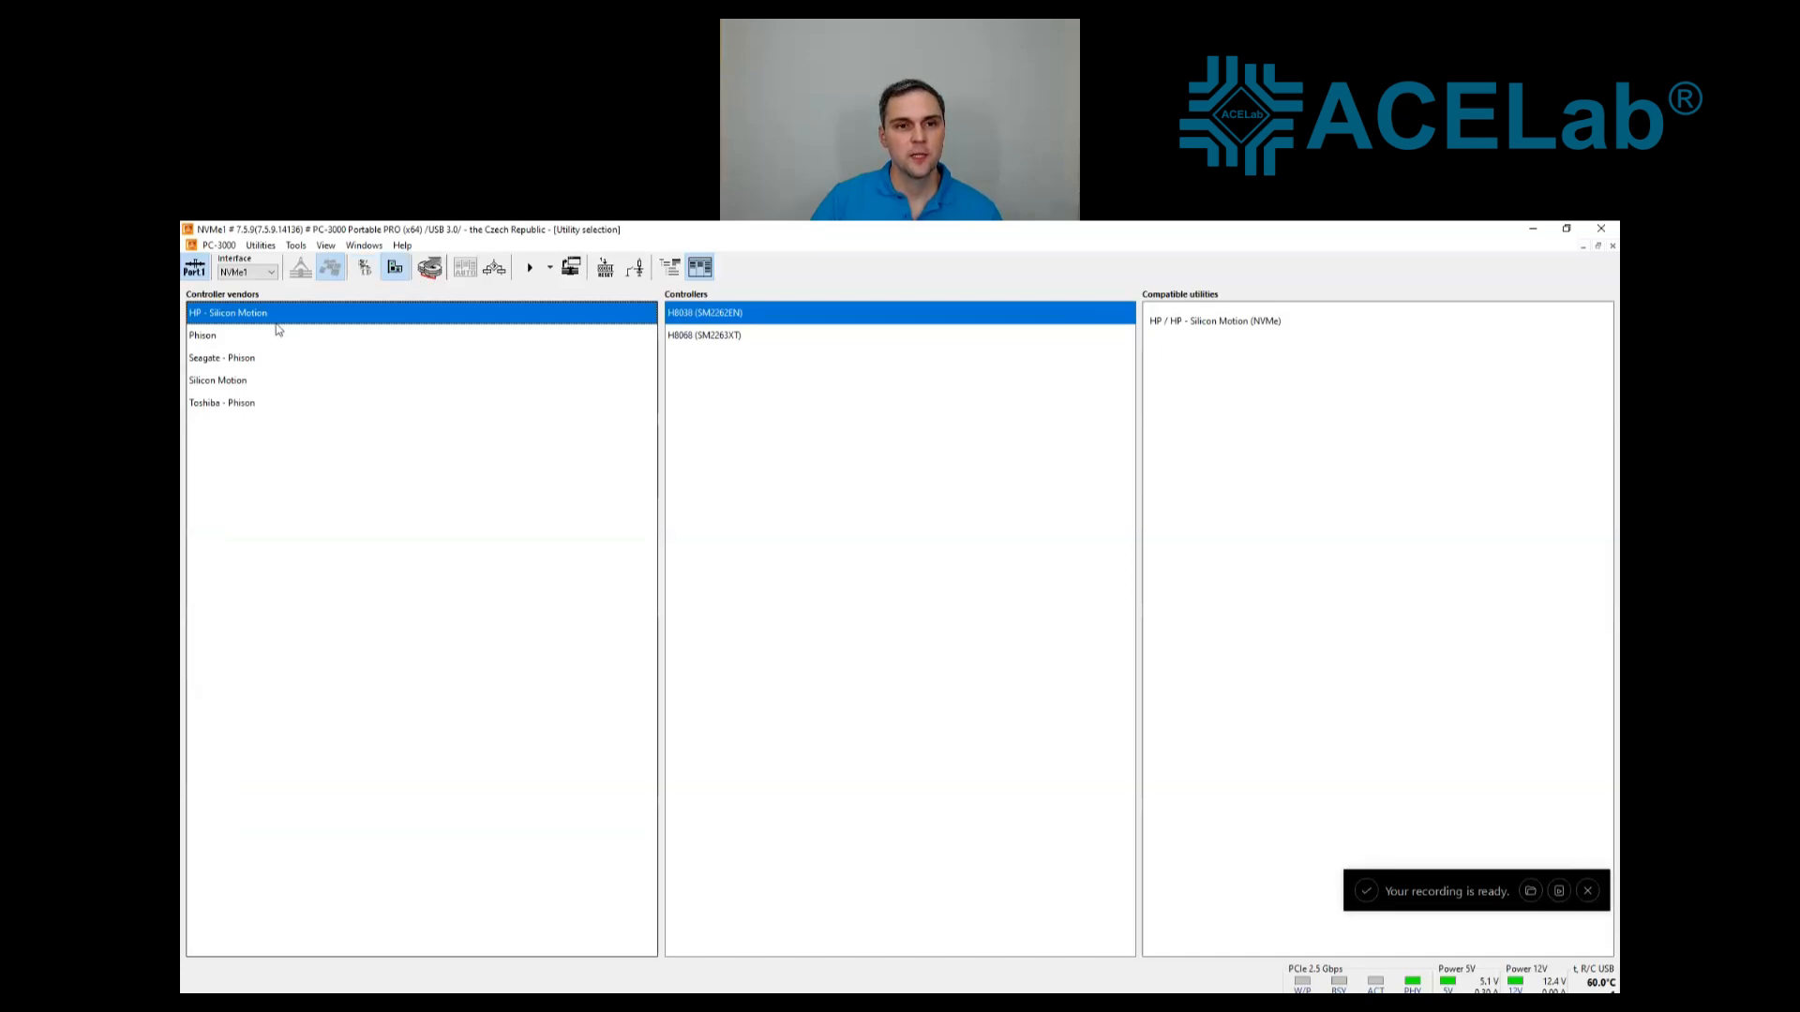
Start the Kingston Silicon Motion (NVMe) utility for the SM2263EN controller with the A2000 SSD family
{"action": "left_click", "coordinate": [235, 385]}
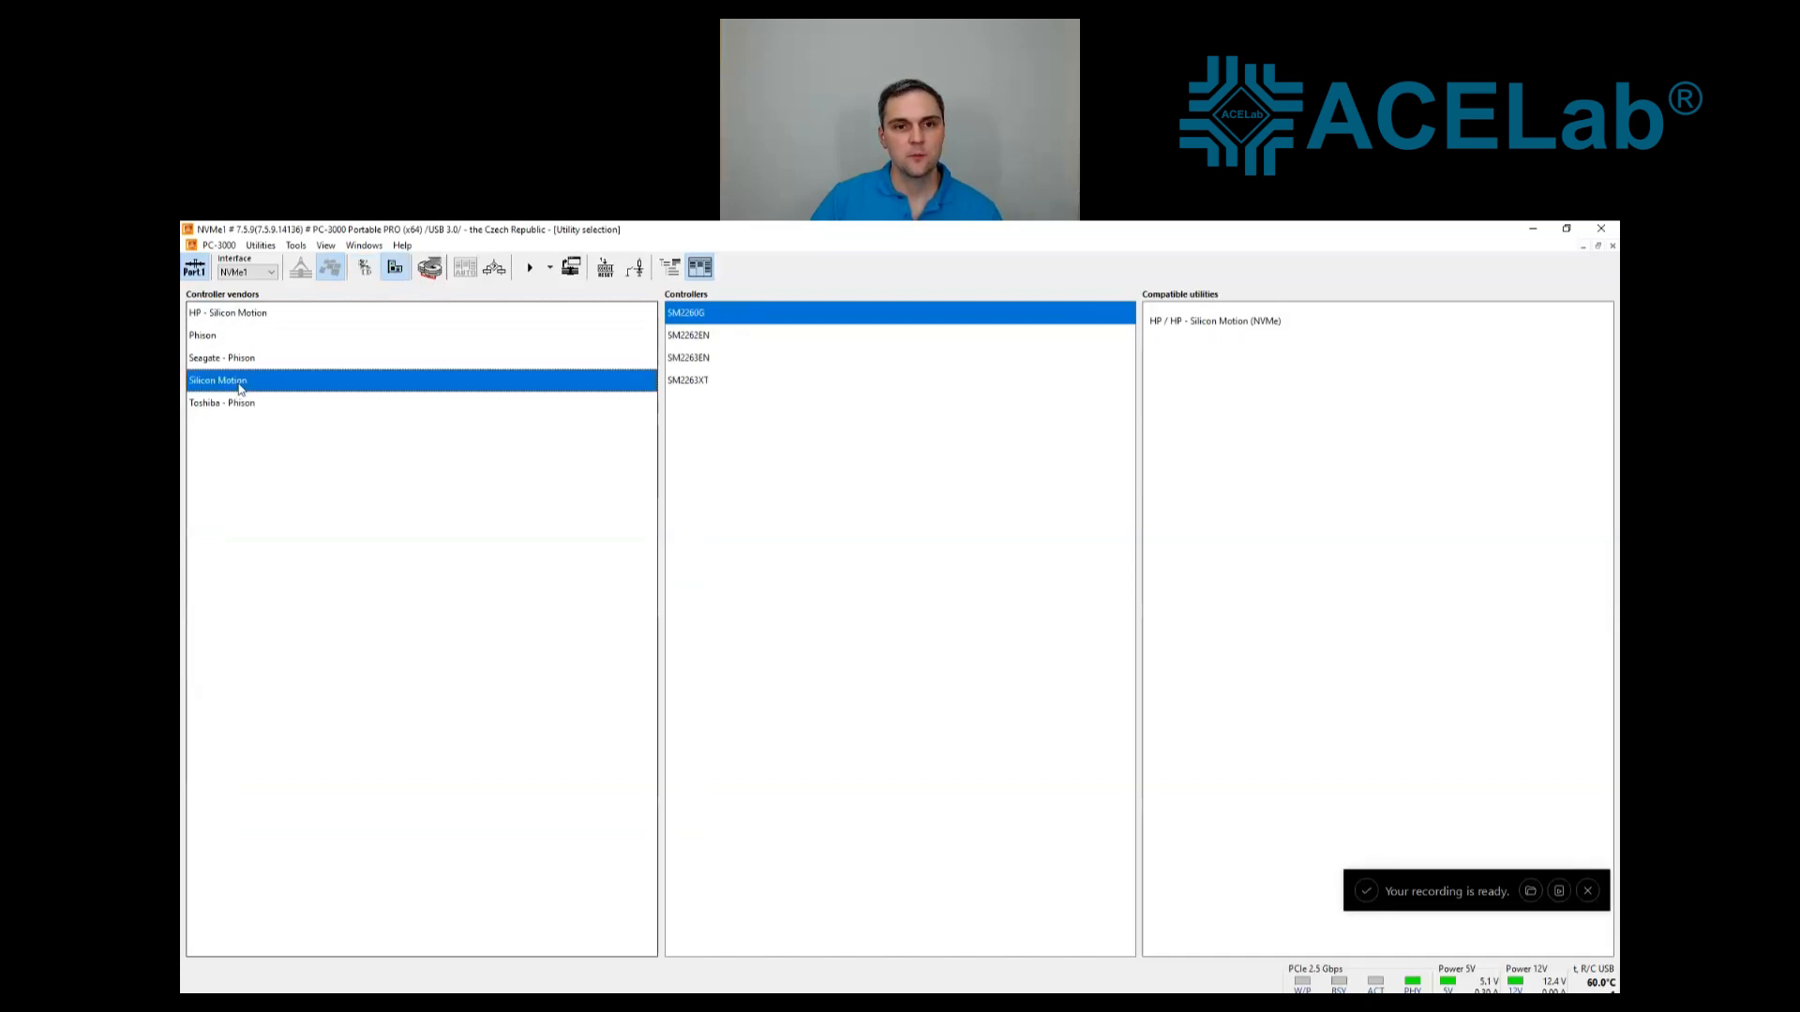
{"action": "left_click", "coordinate": [698, 364]}
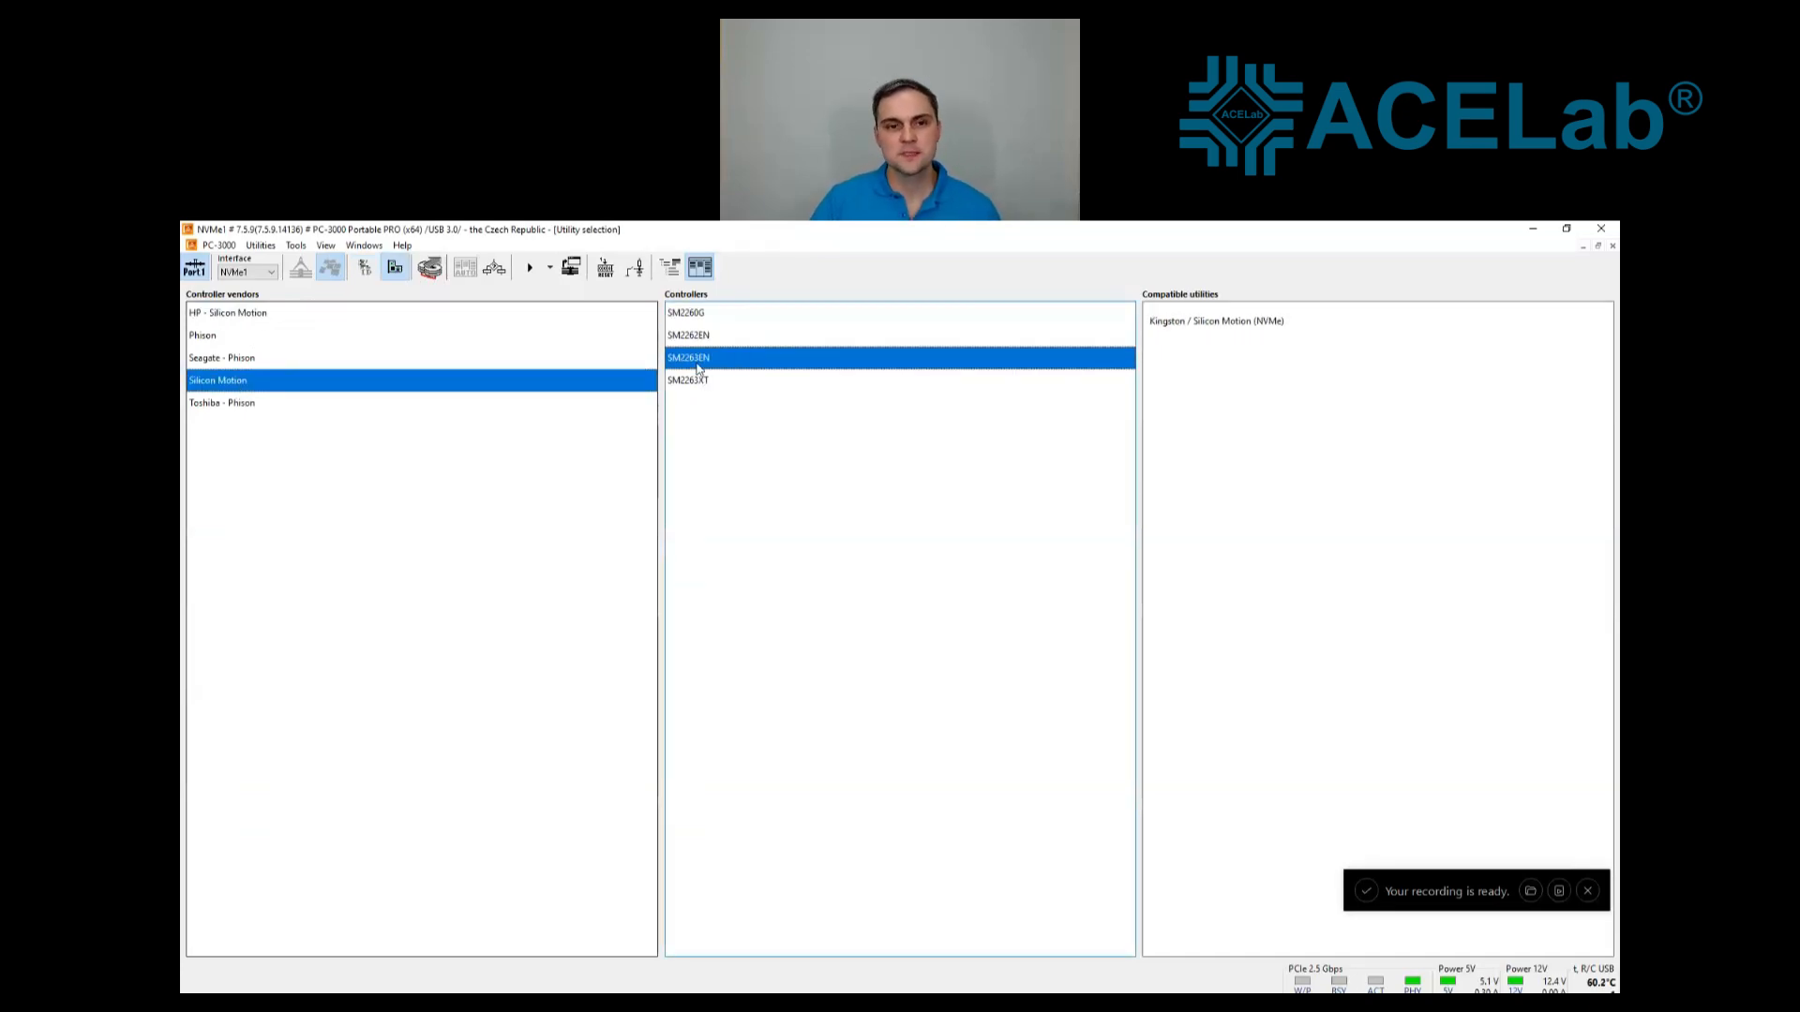
{"action": "double_click", "coordinate": [697, 364]}
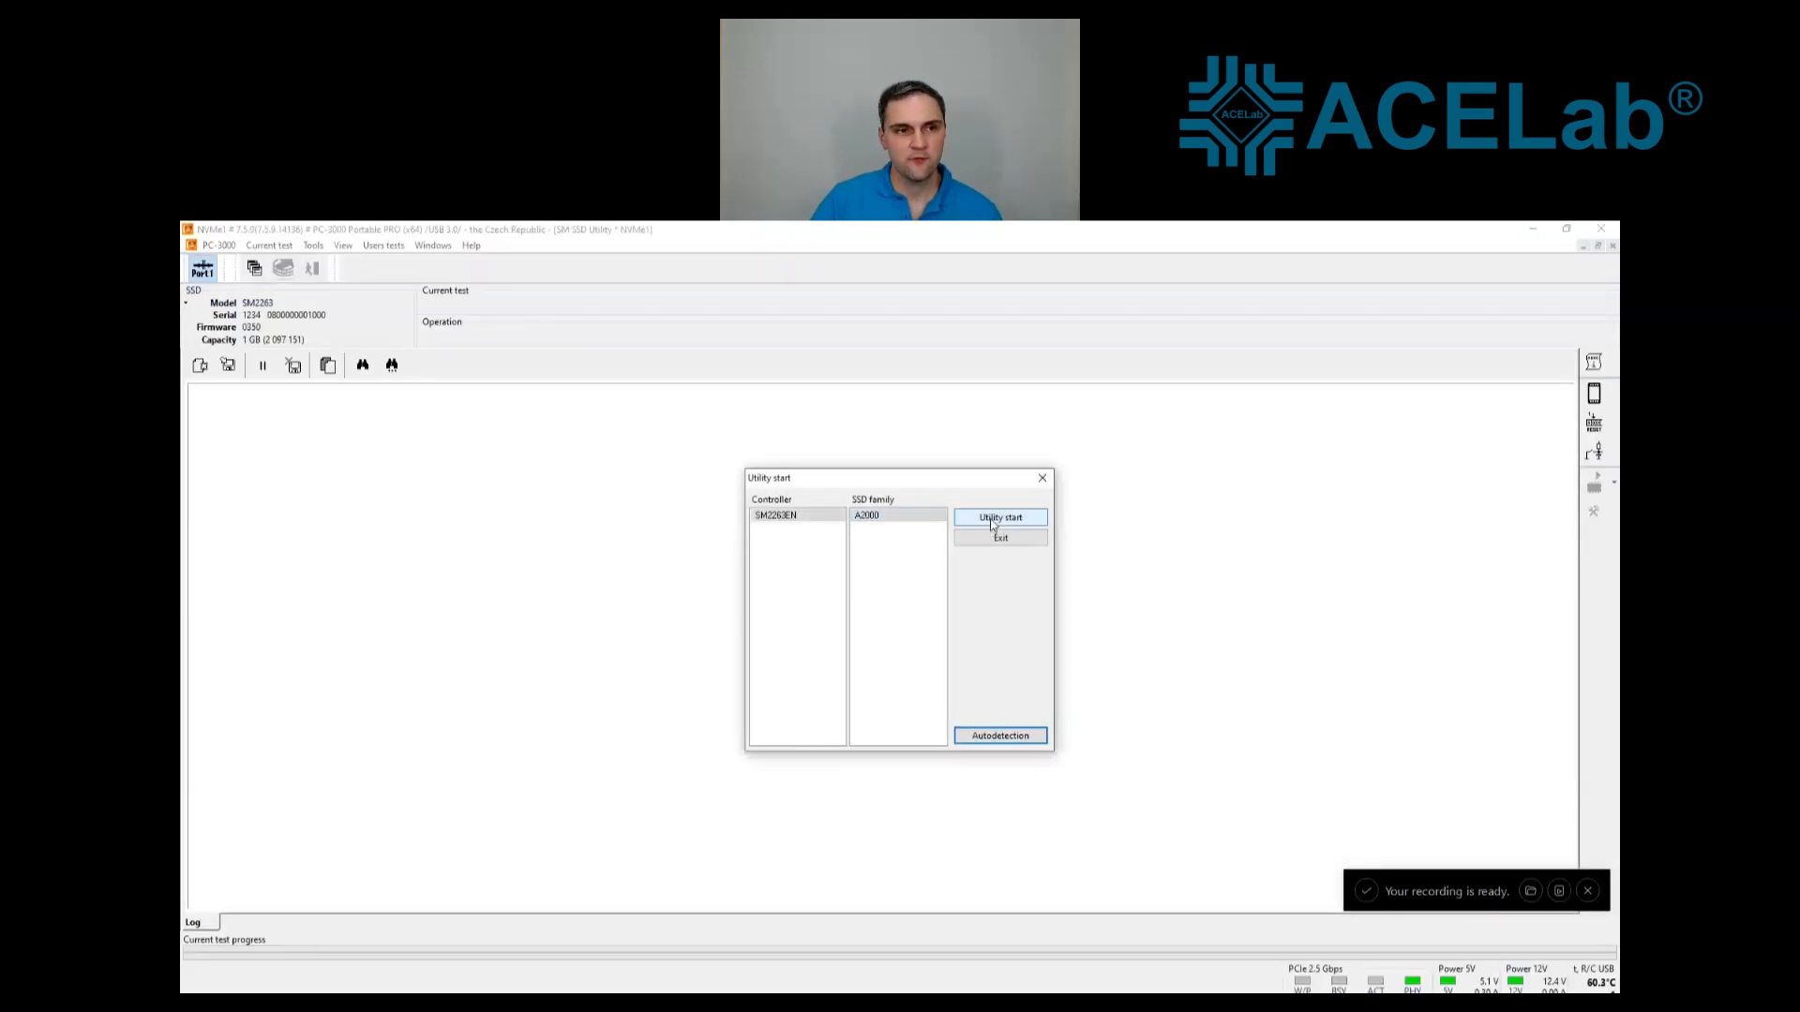
{"action": "left_click", "coordinate": [988, 522]}
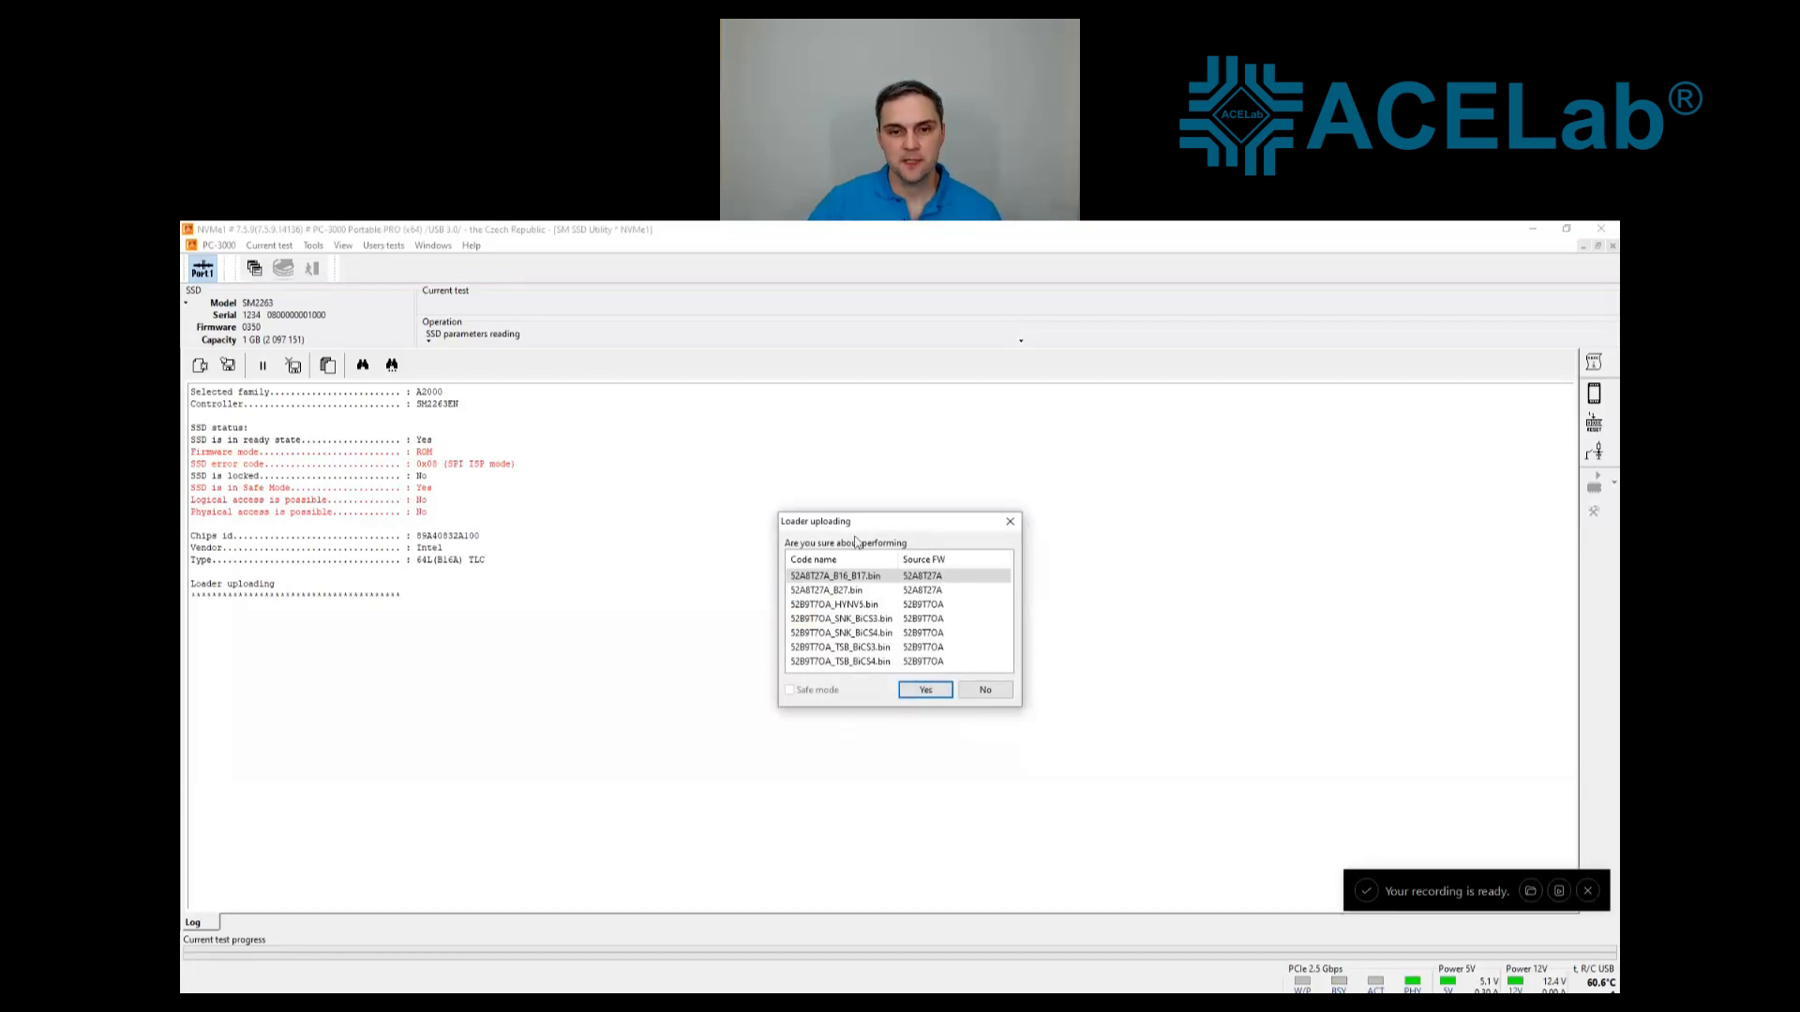
Upload the loader 52A8T27A_B16_B17.bin to the SSD and continue the initialization once the short circuit on the PCB is released
{"action": "left_click_drag", "start_coordinate": [864, 526], "coordinate": [868, 504]}
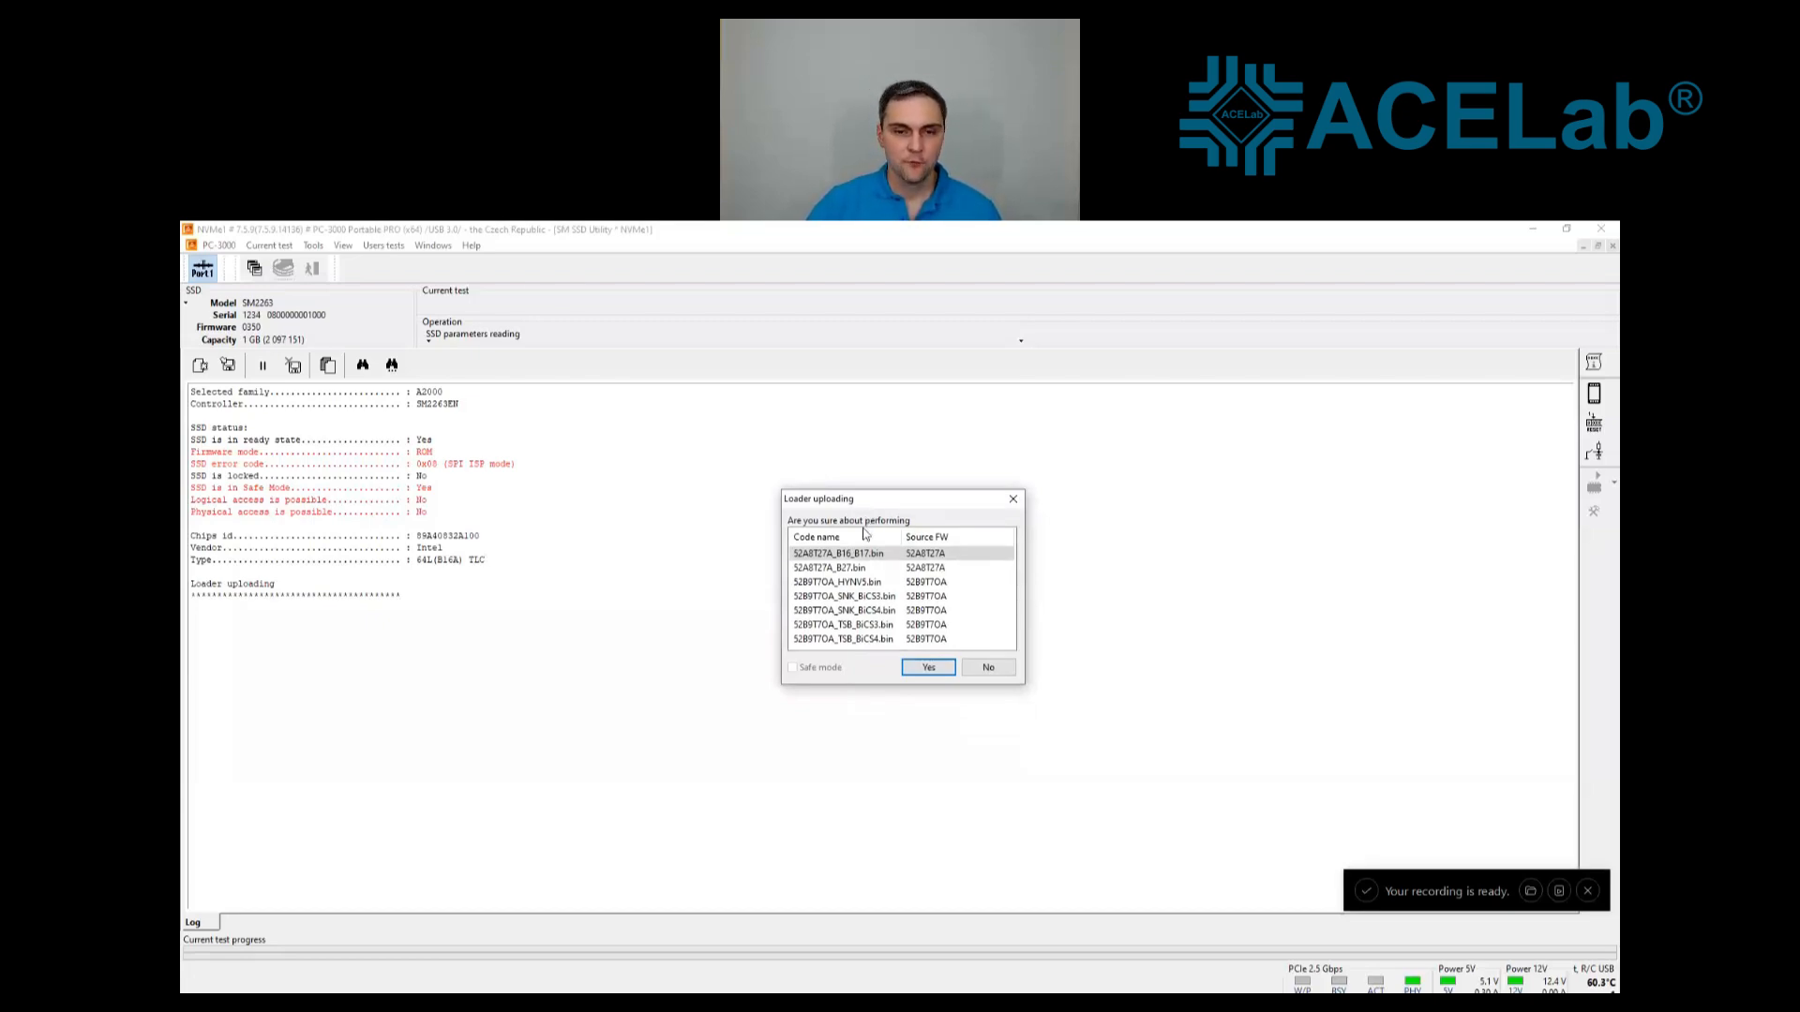
{"action": "left_click_drag", "start_coordinate": [833, 511], "coordinate": [562, 532]}
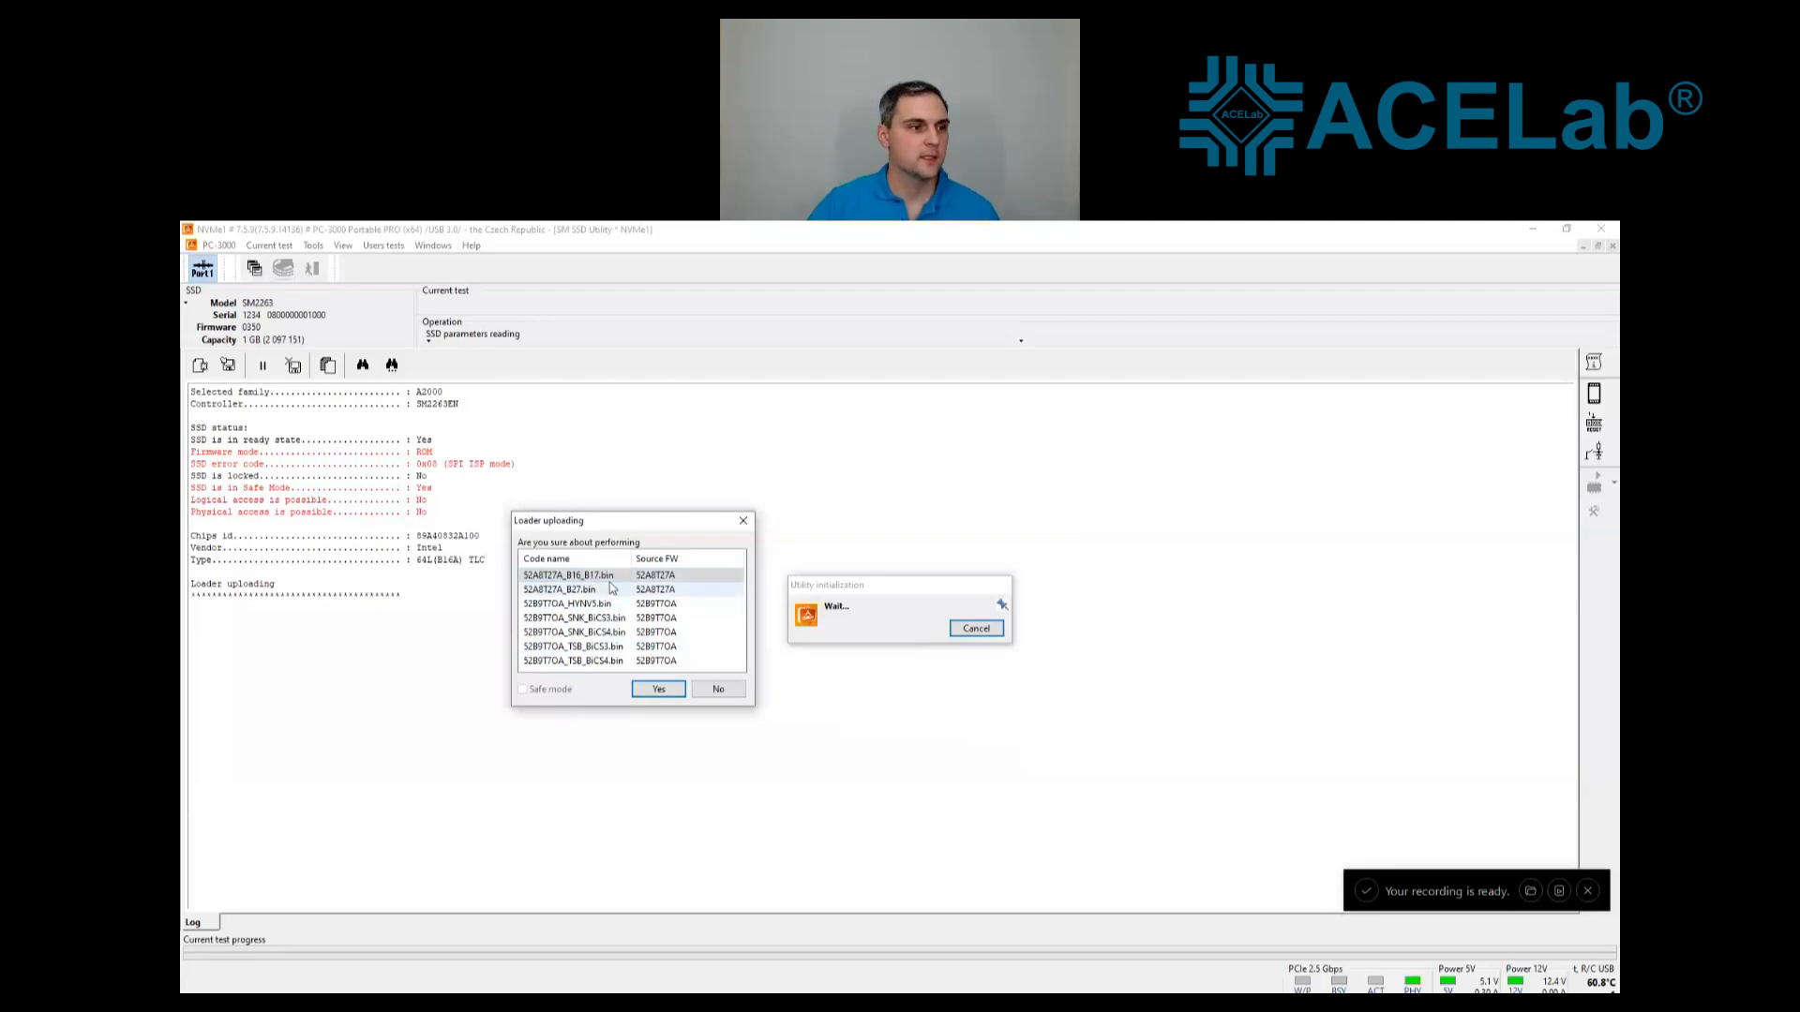
{"action": "left_click", "coordinate": [659, 691]}
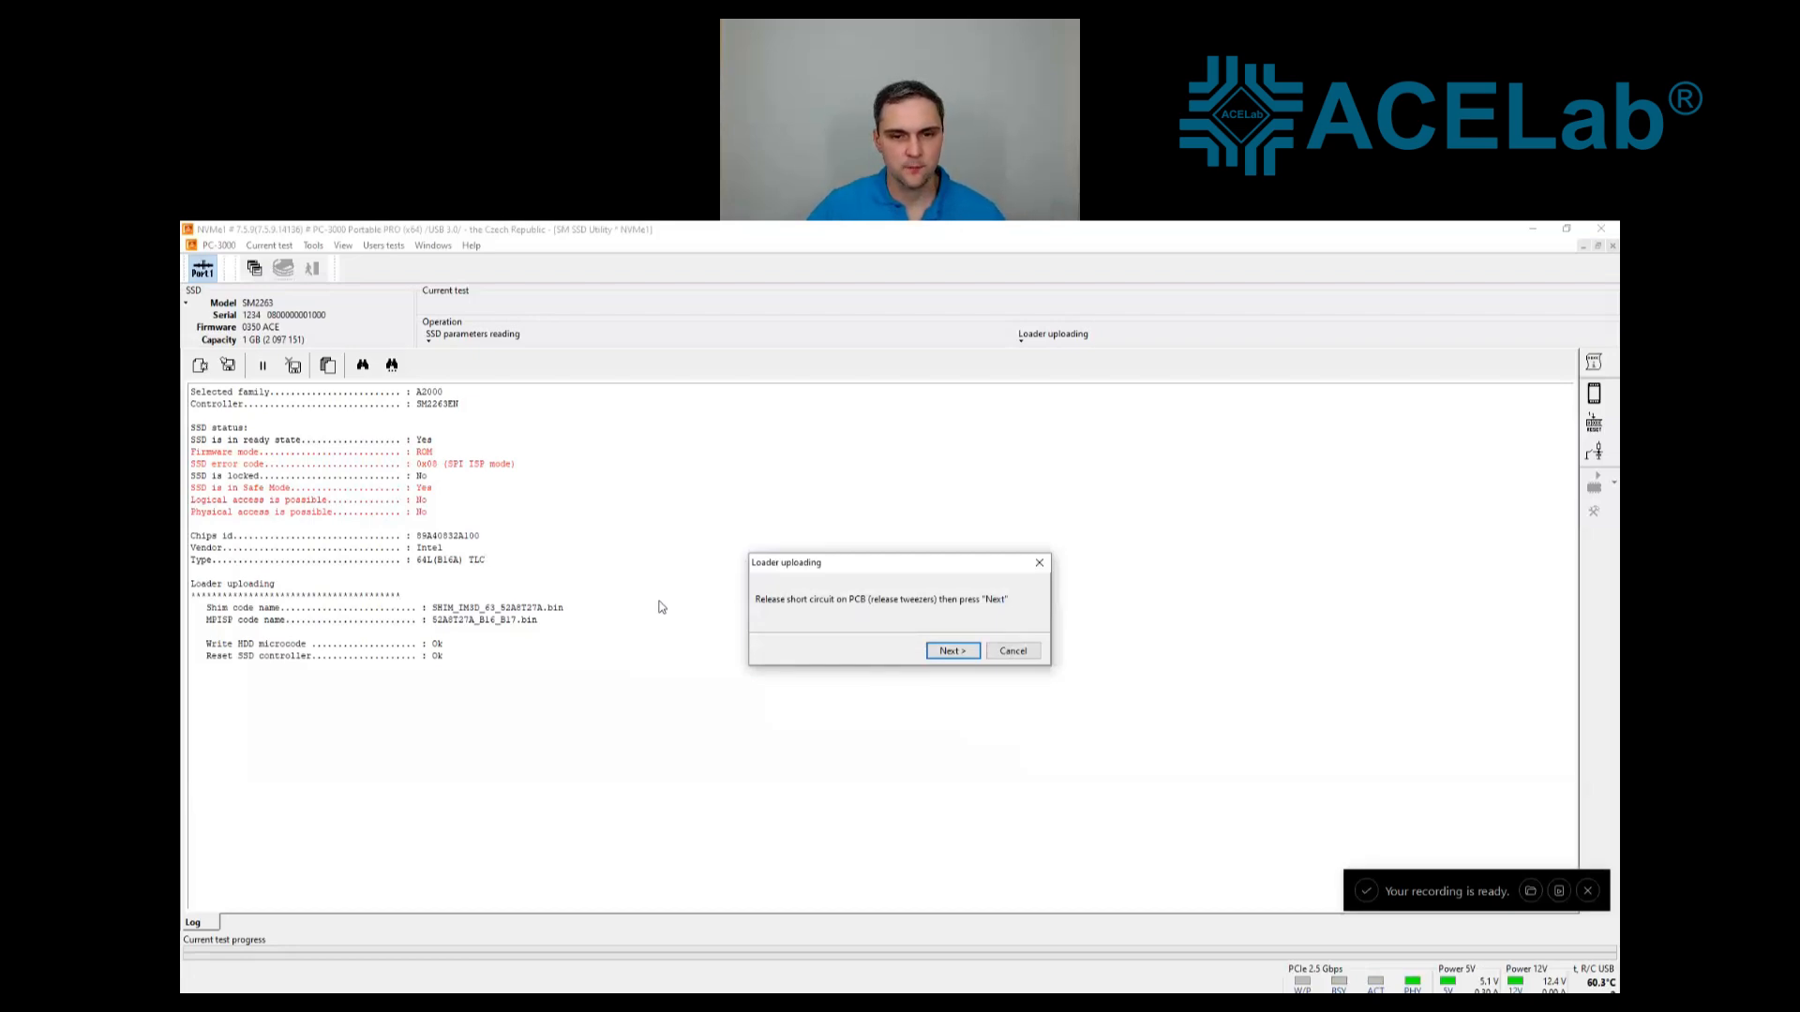
{"action": "left_click", "coordinate": [951, 651]}
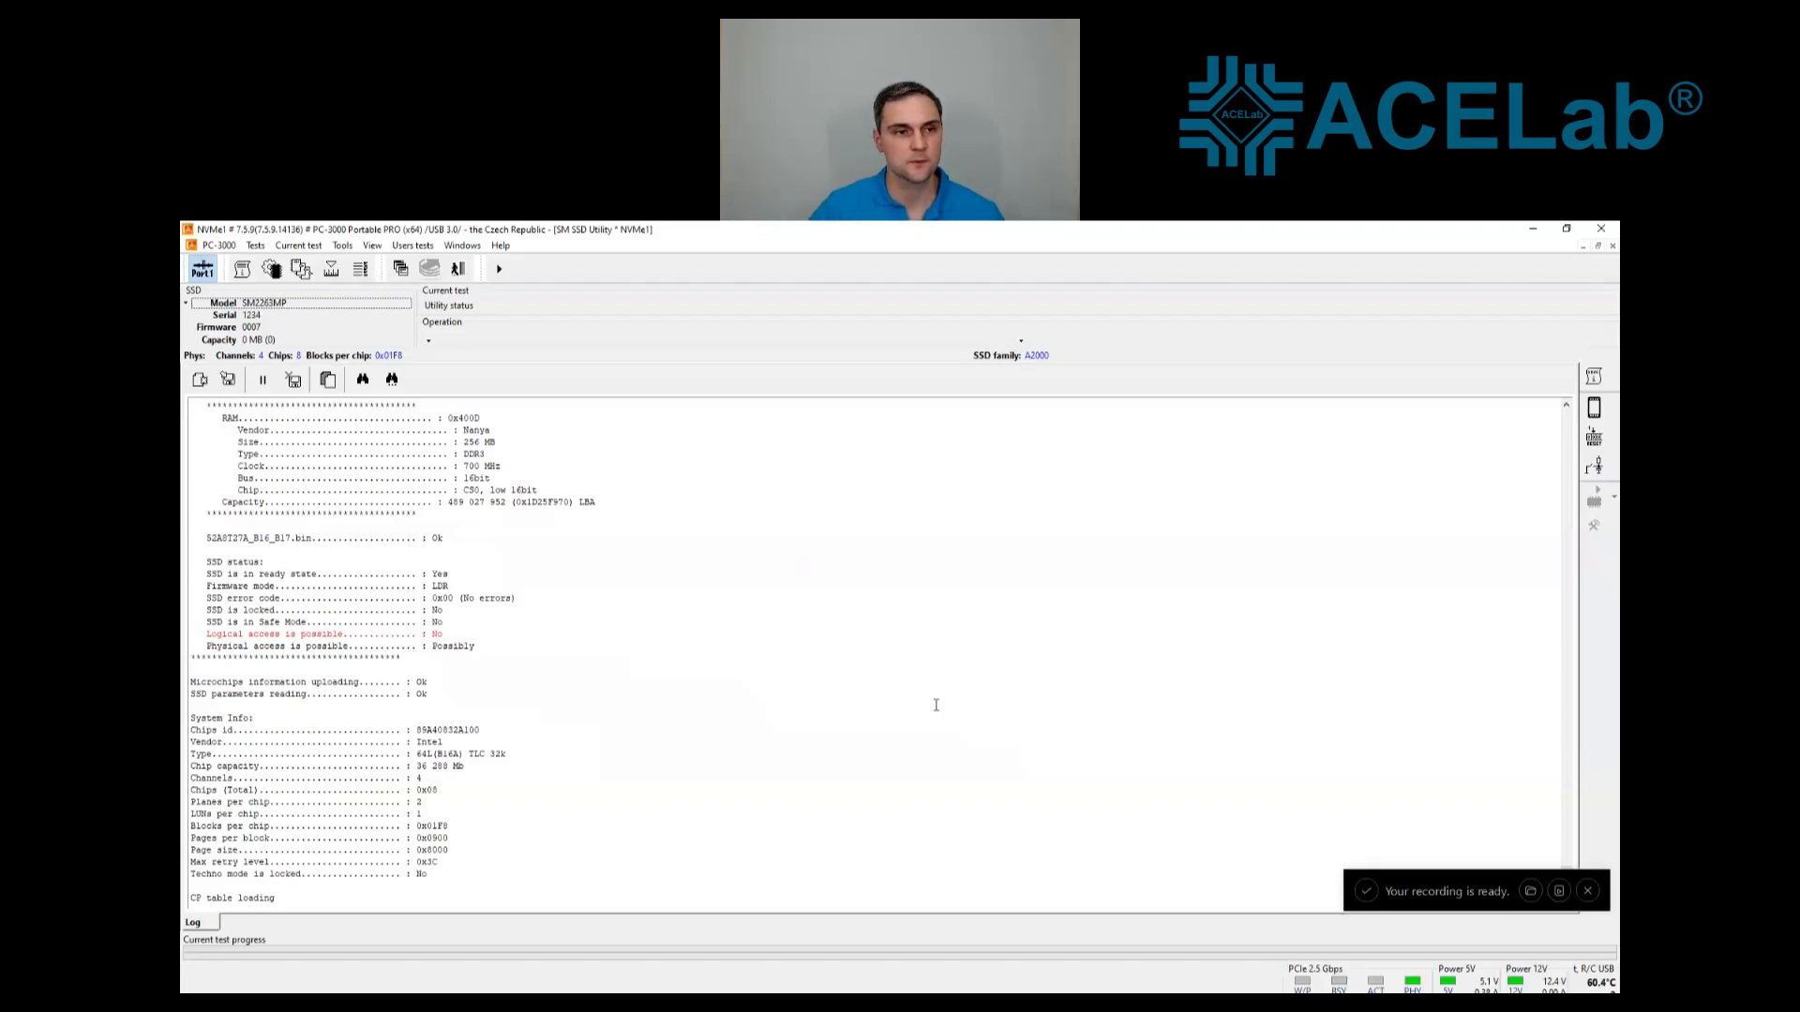
Create the translator, restoring the profile list from the profile folders and making a new profile for the Kingston SSD with the proposed name
{"action": "left_click", "coordinate": [255, 245]}
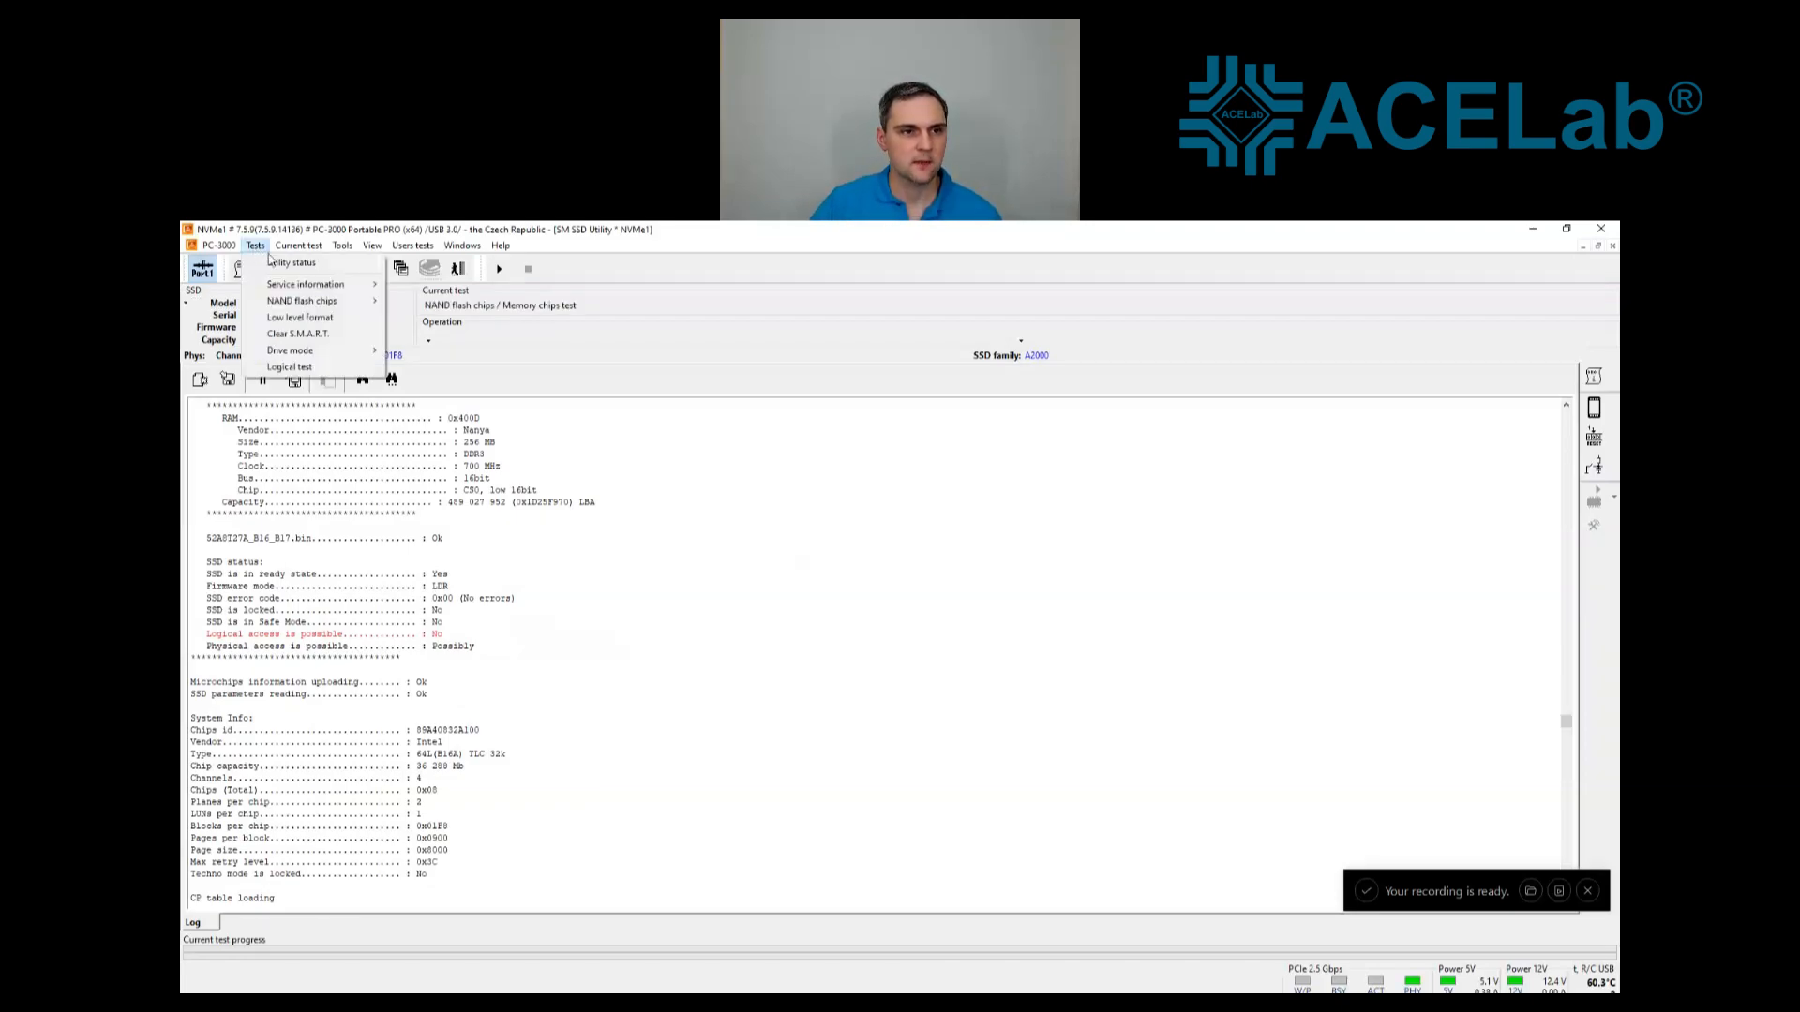
{"action": "mouse_move", "coordinate": [324, 285]}
{"action": "mouse_move", "coordinate": [496, 356]}
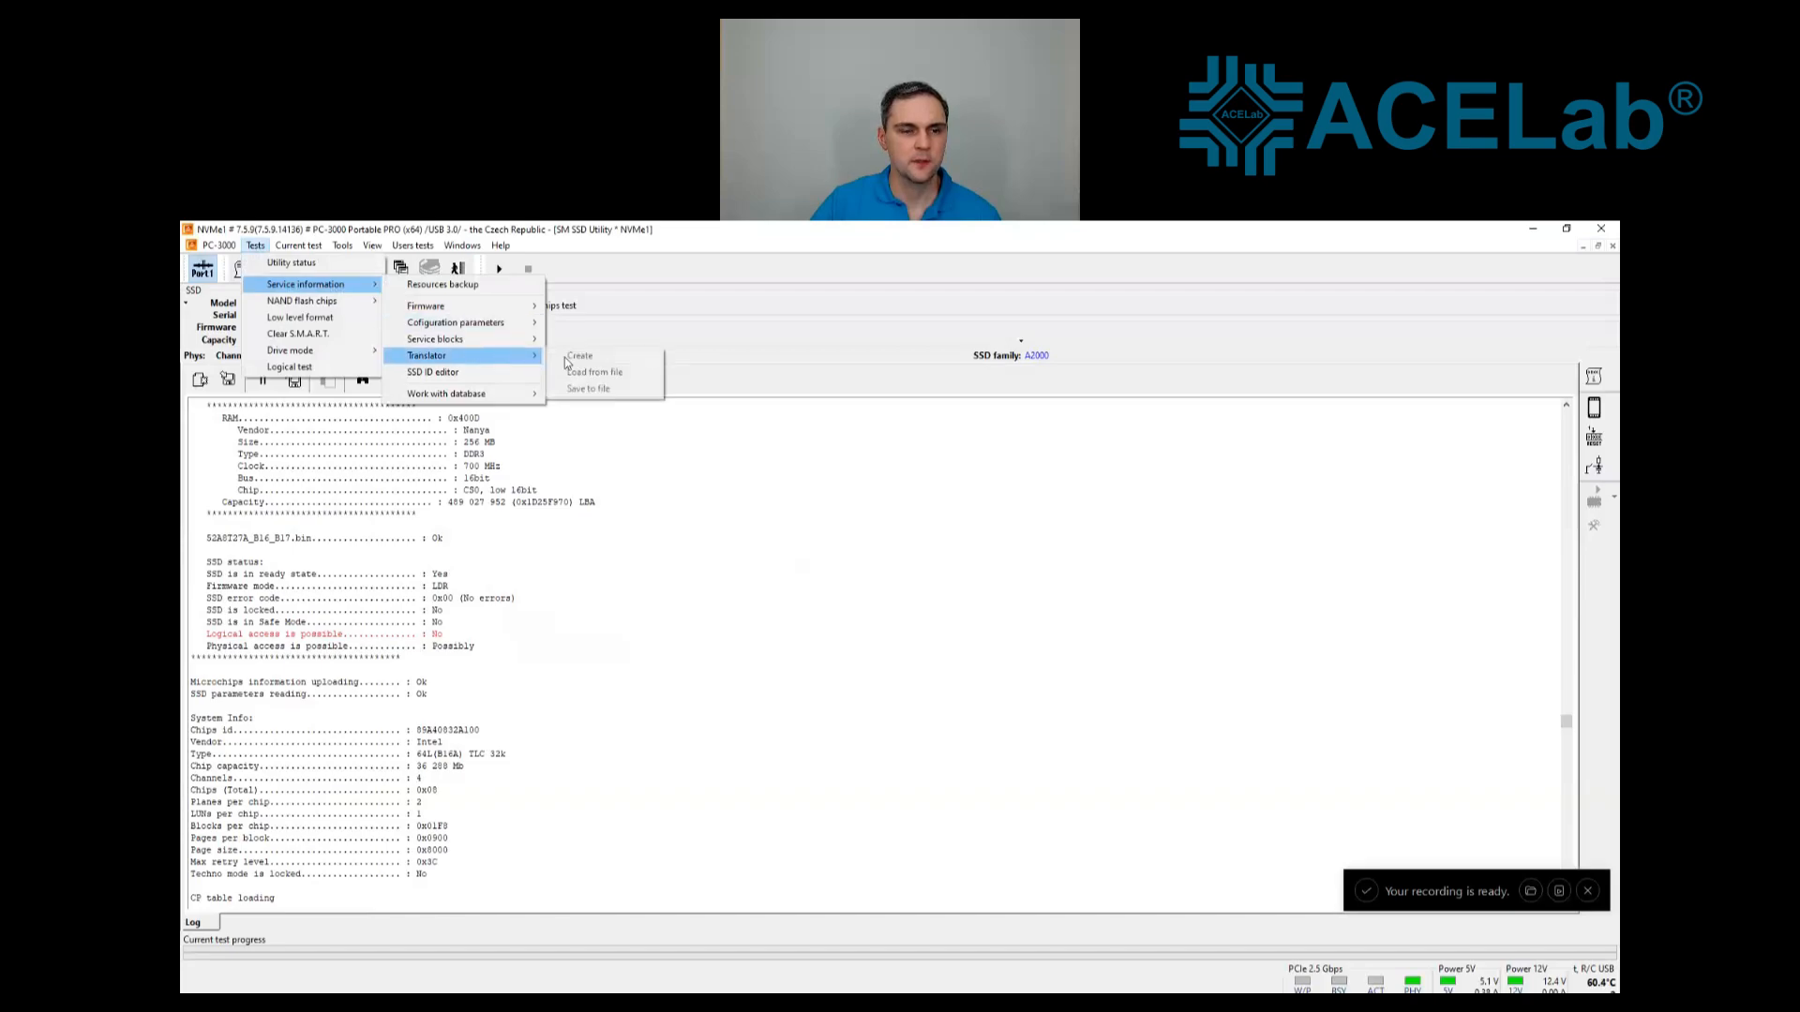
{"action": "left_click", "coordinate": [651, 363]}
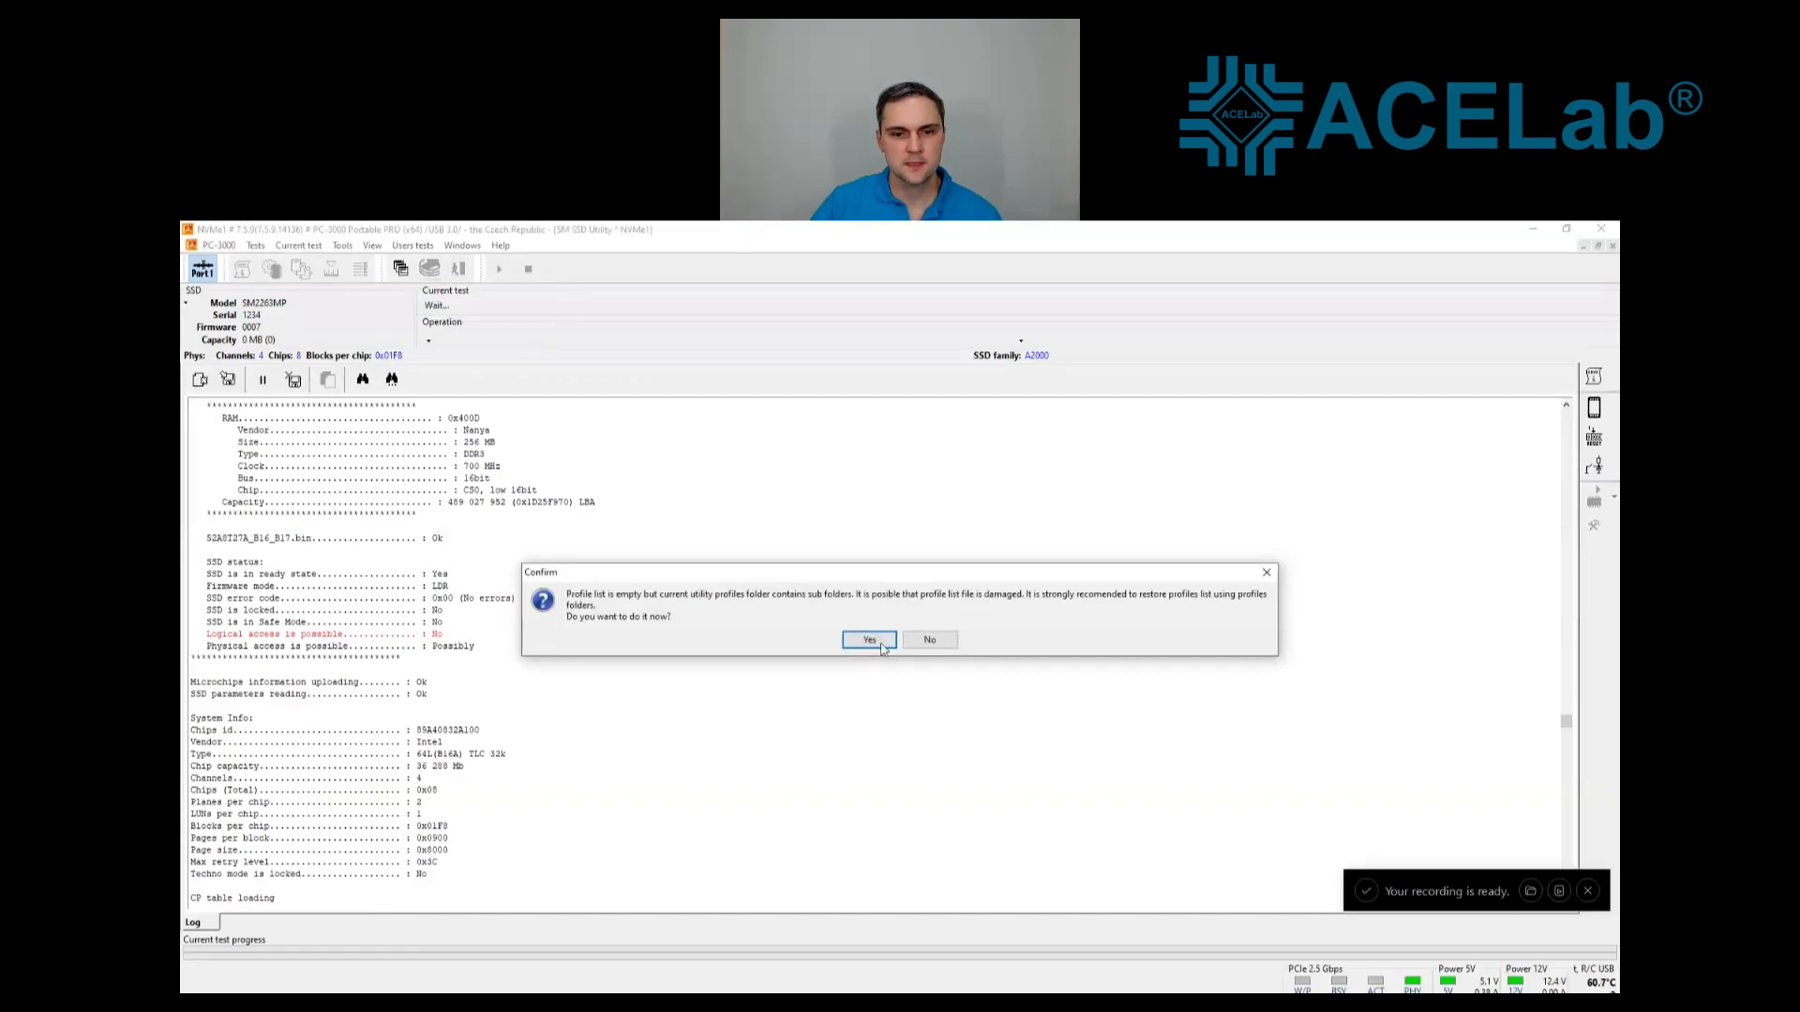
{"action": "left_click", "coordinate": [877, 638]}
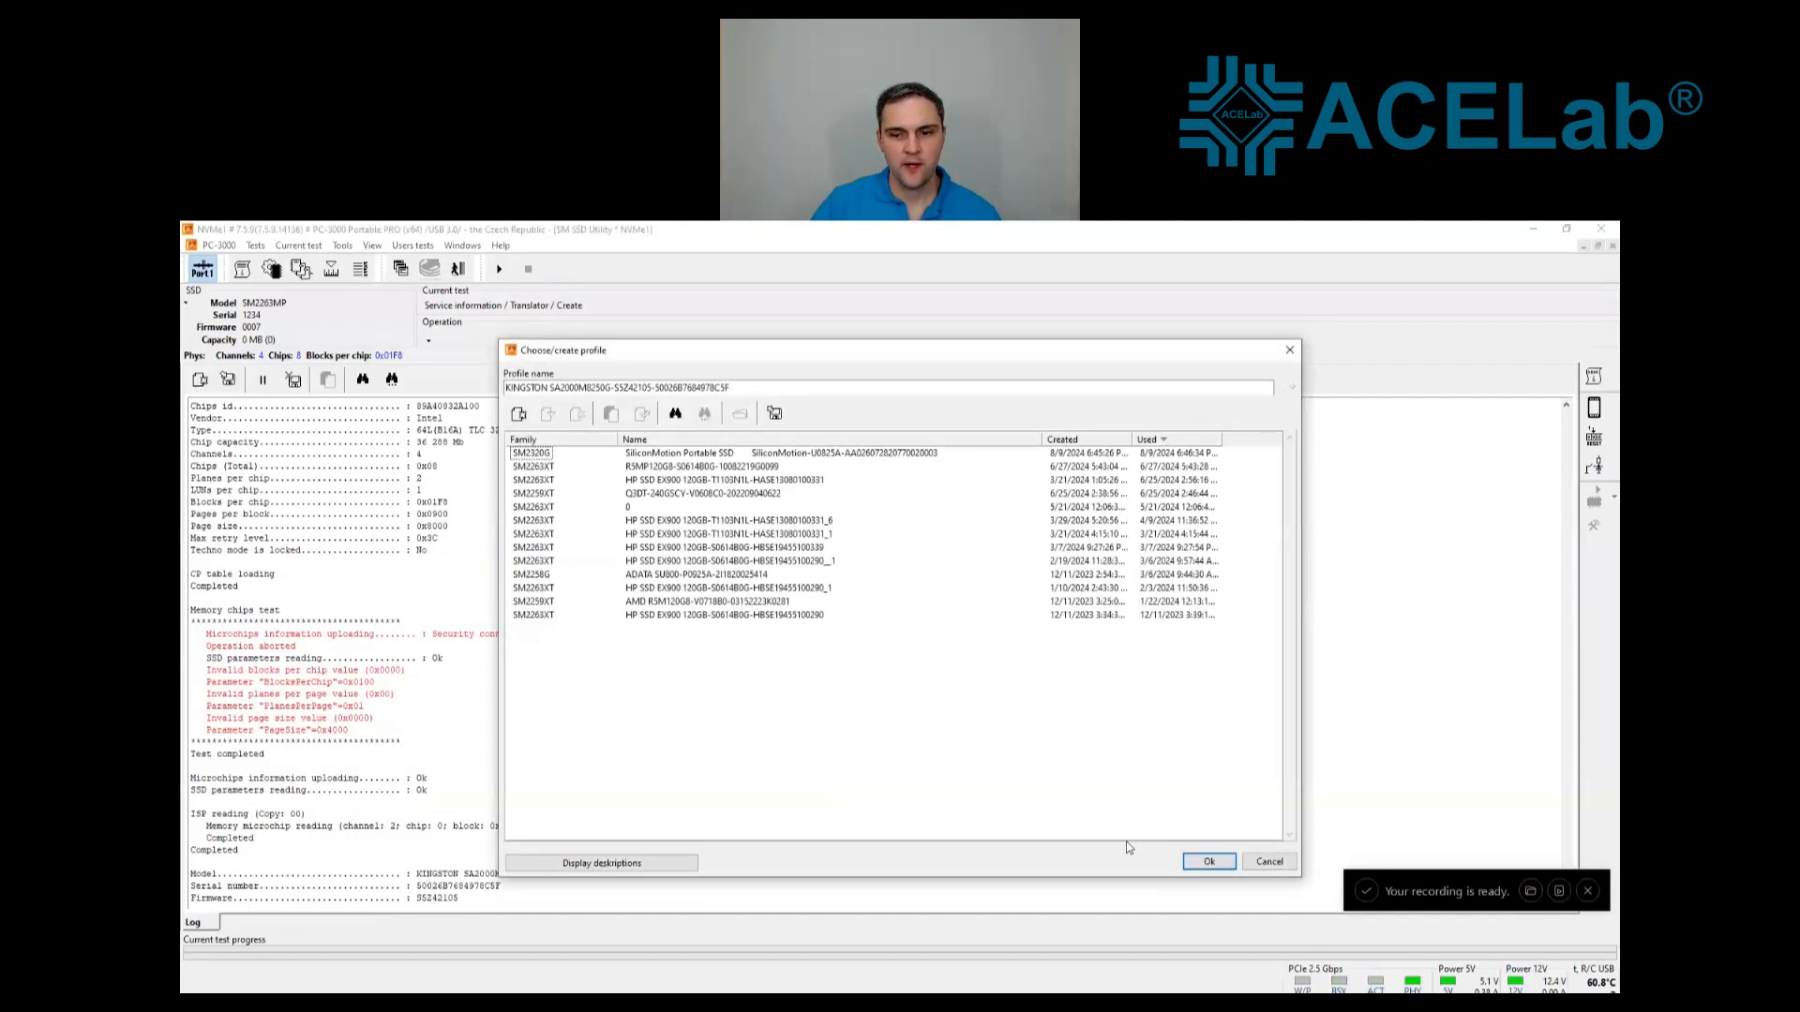
{"action": "left_click", "coordinate": [1204, 864]}
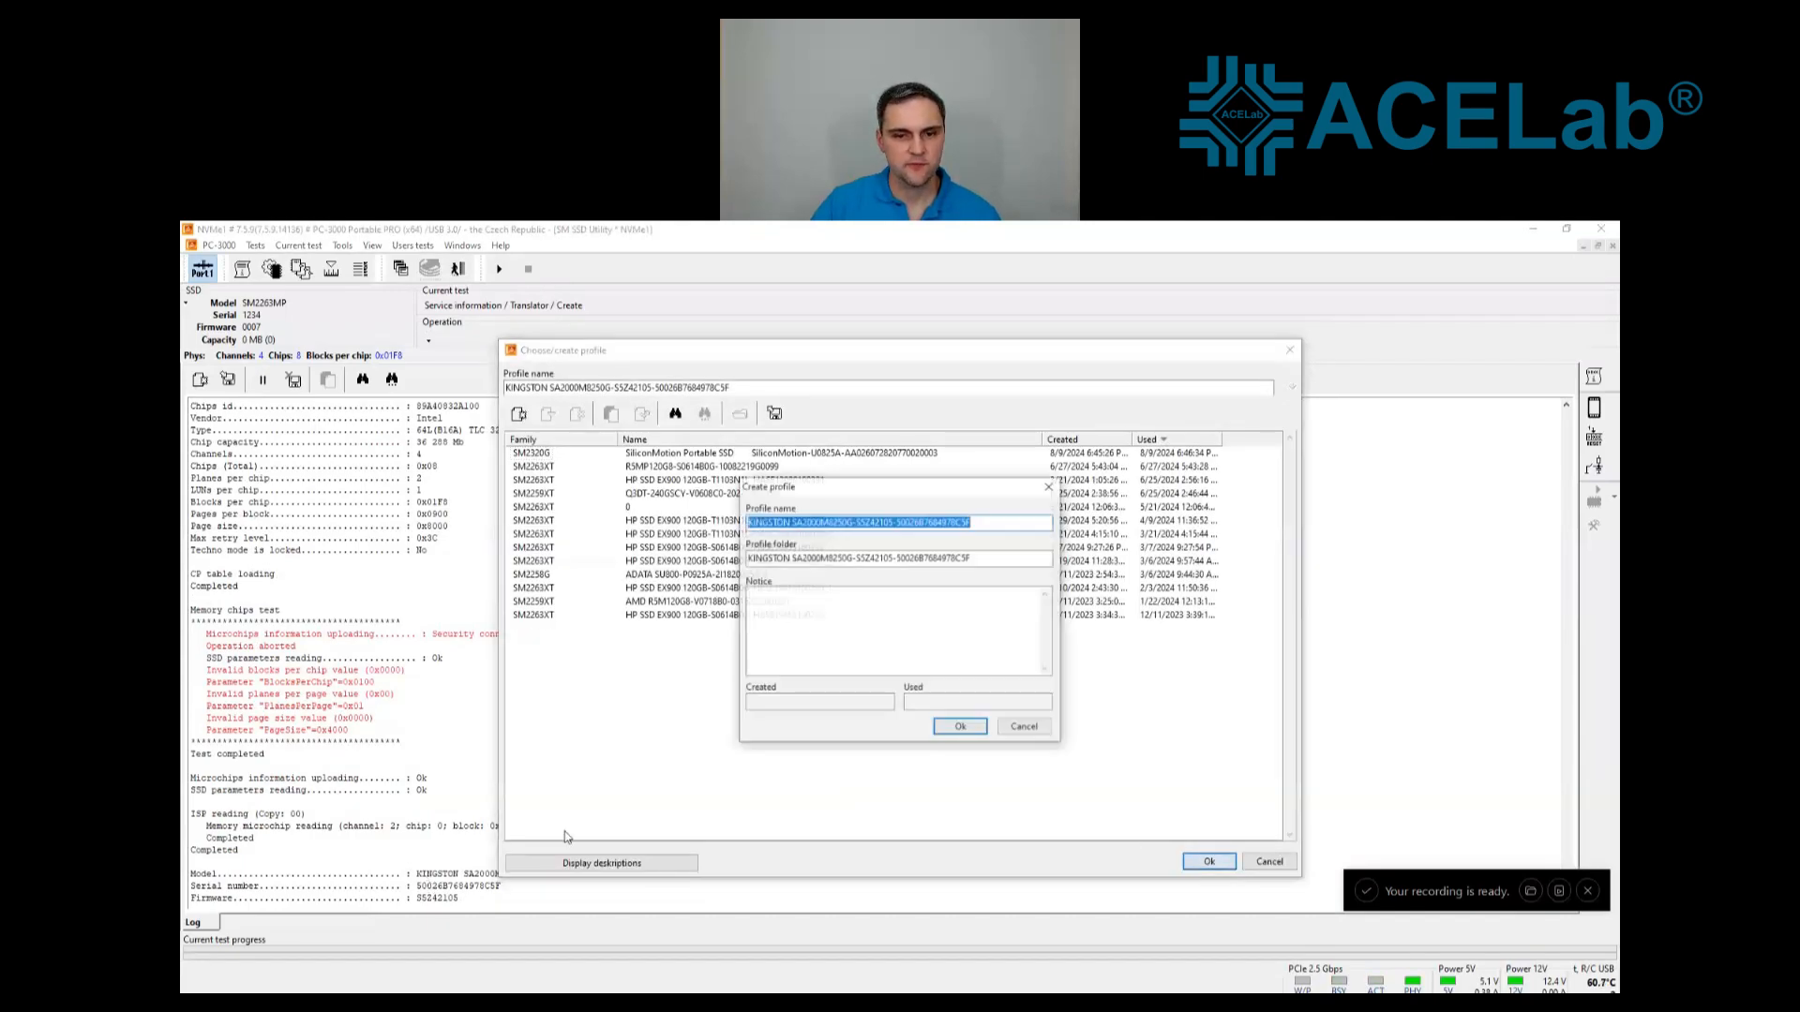
{"action": "left_click", "coordinate": [961, 729]}
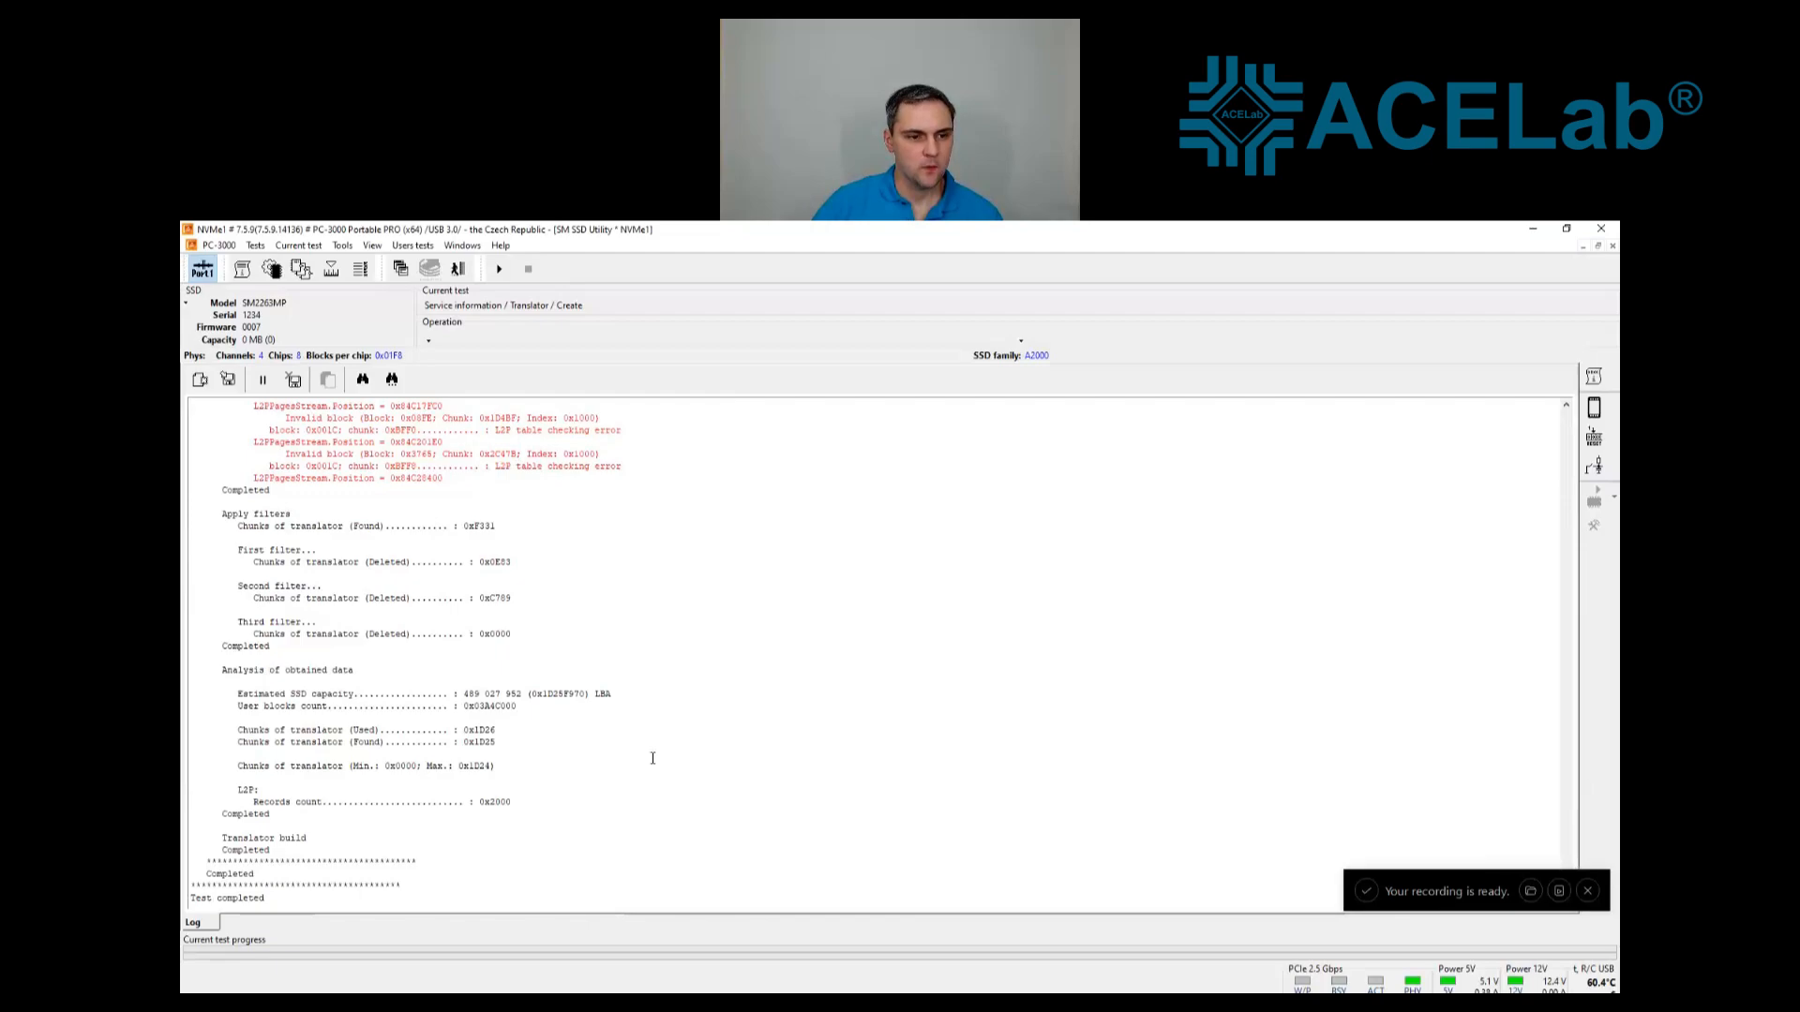
Save the built translator to the file Translator.bin in the profile's Data\Translator folder
{"action": "left_click", "coordinate": [255, 246]}
{"action": "mouse_move", "coordinate": [371, 285]}
{"action": "mouse_move", "coordinate": [440, 356]}
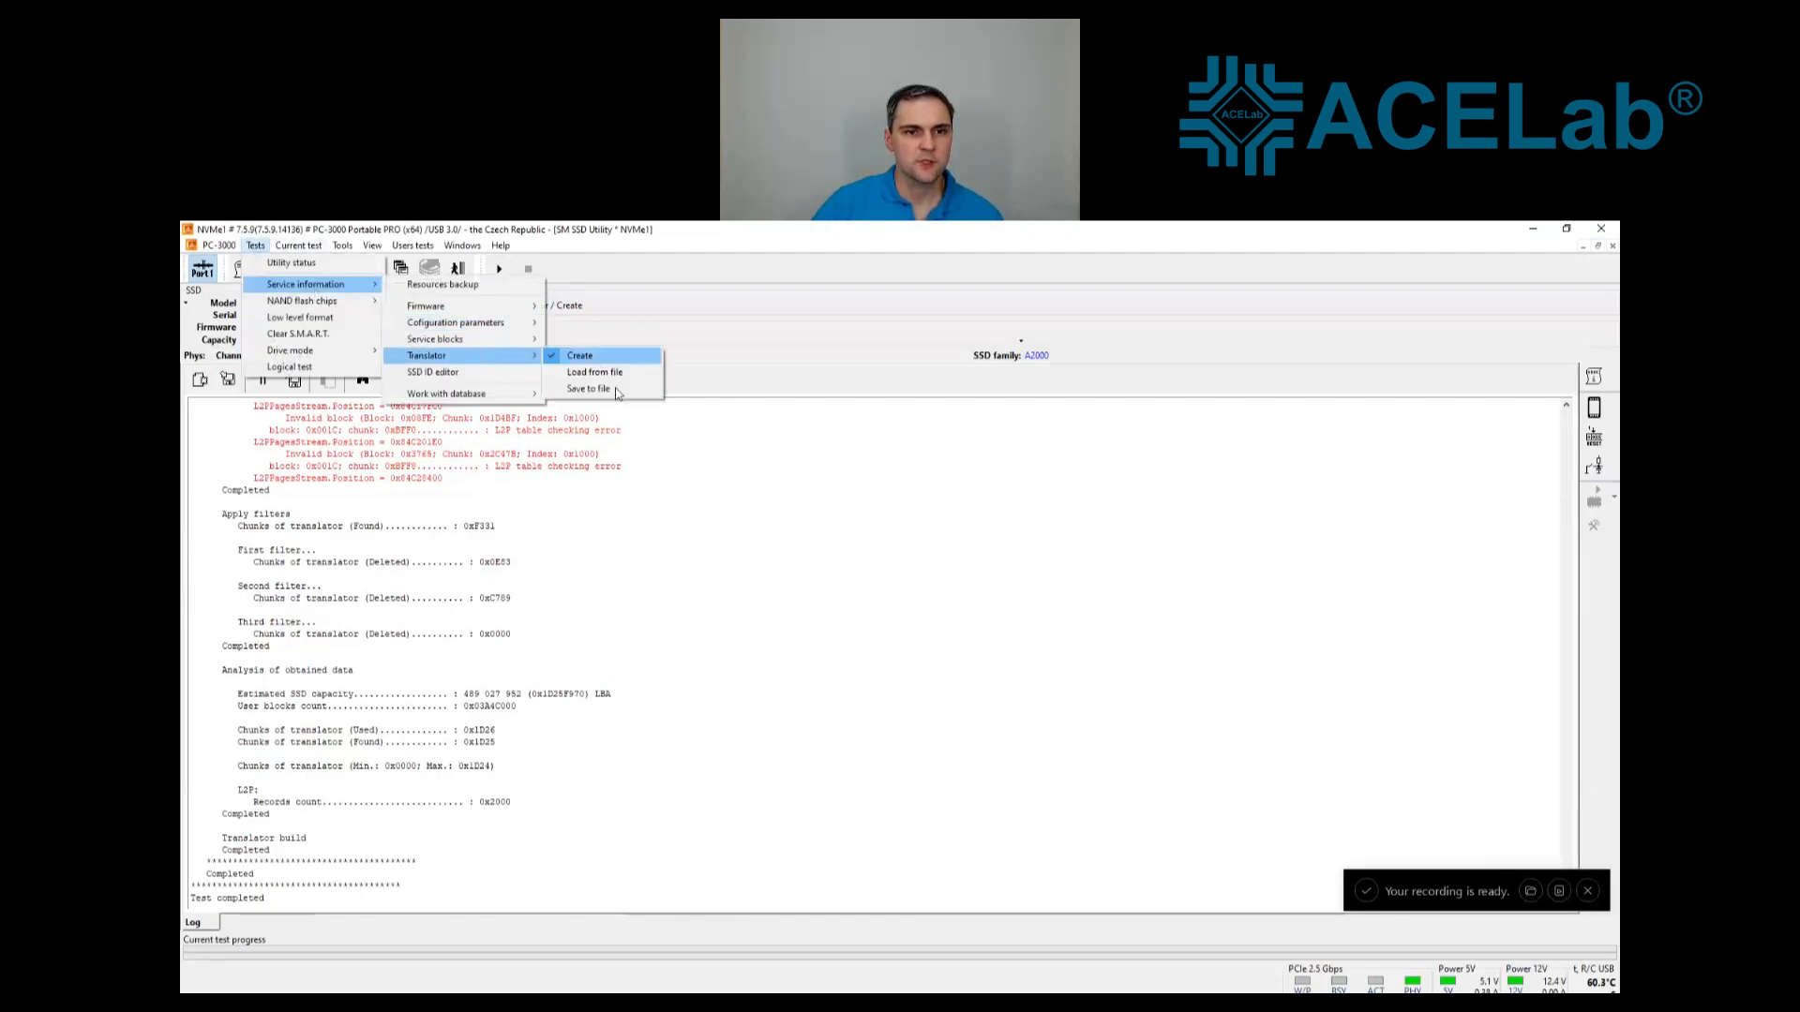
{"action": "left_click", "coordinate": [600, 391]}
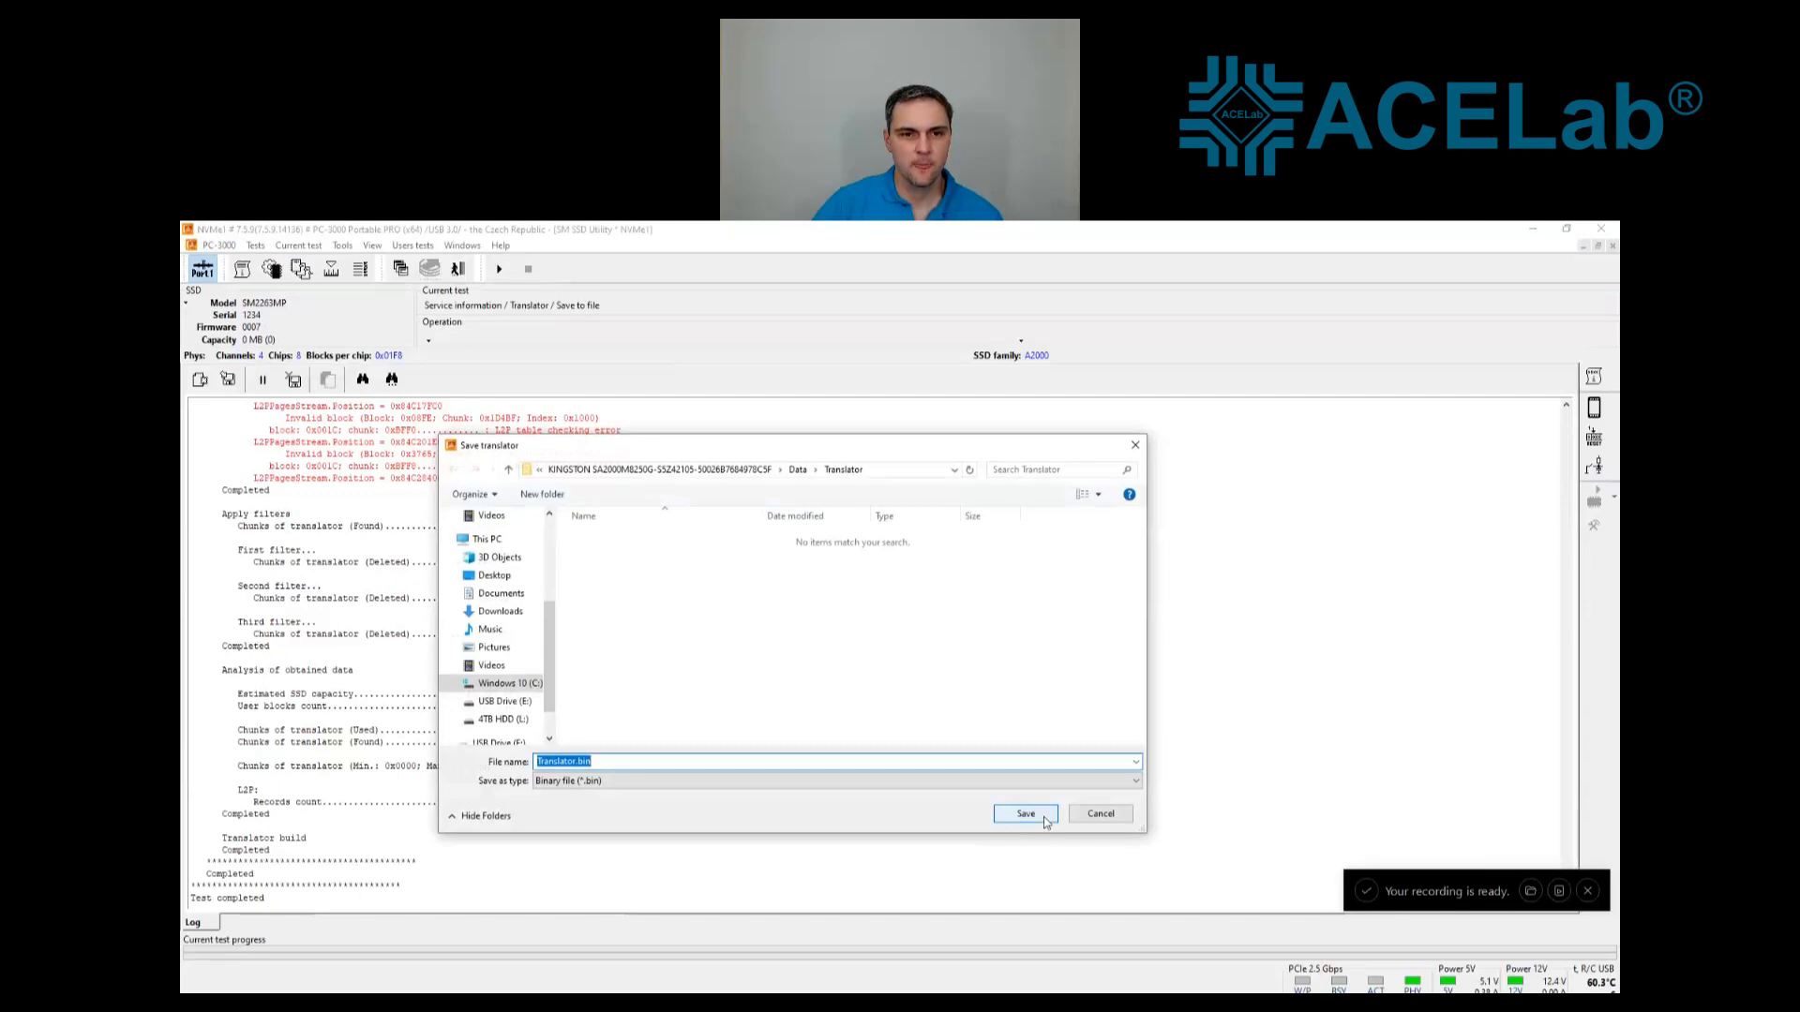
{"action": "left_click", "coordinate": [1041, 813]}
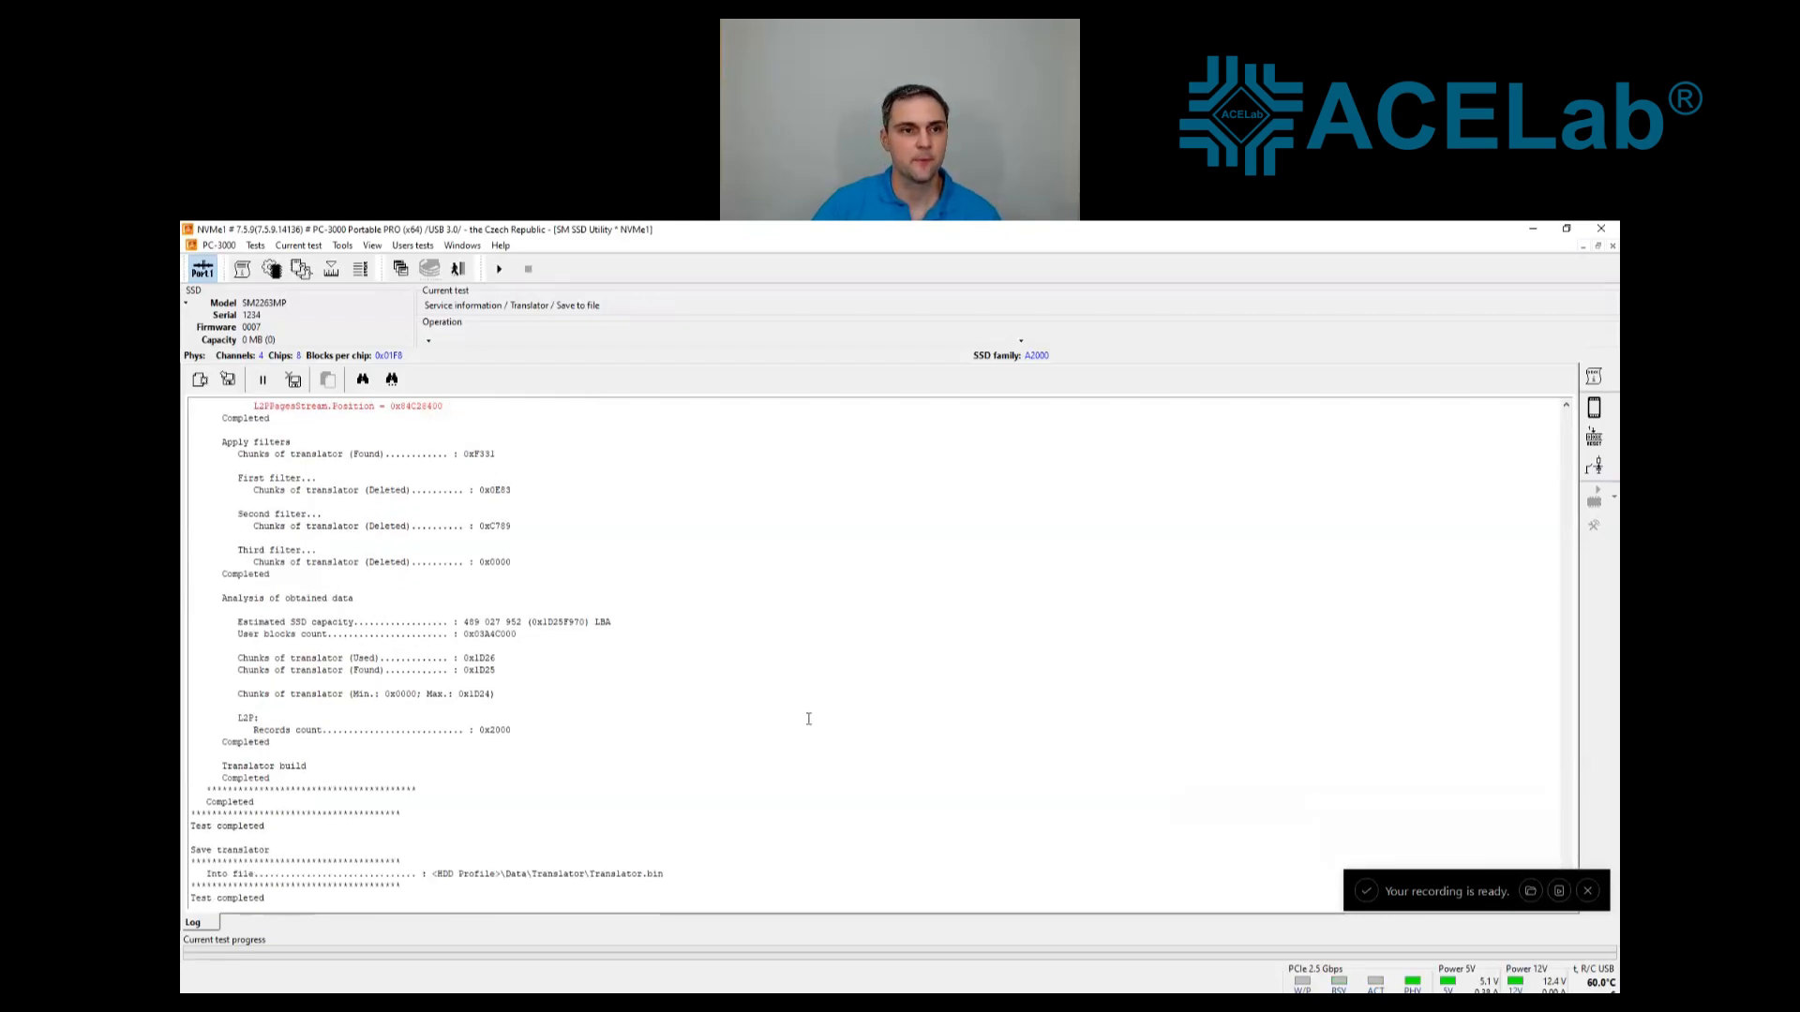
Start Data Extractor for the SSD and accept physical reading by logical order with ECC errors ignored, cached pages and a 10000 ms timeout
{"action": "left_click", "coordinate": [458, 247]}
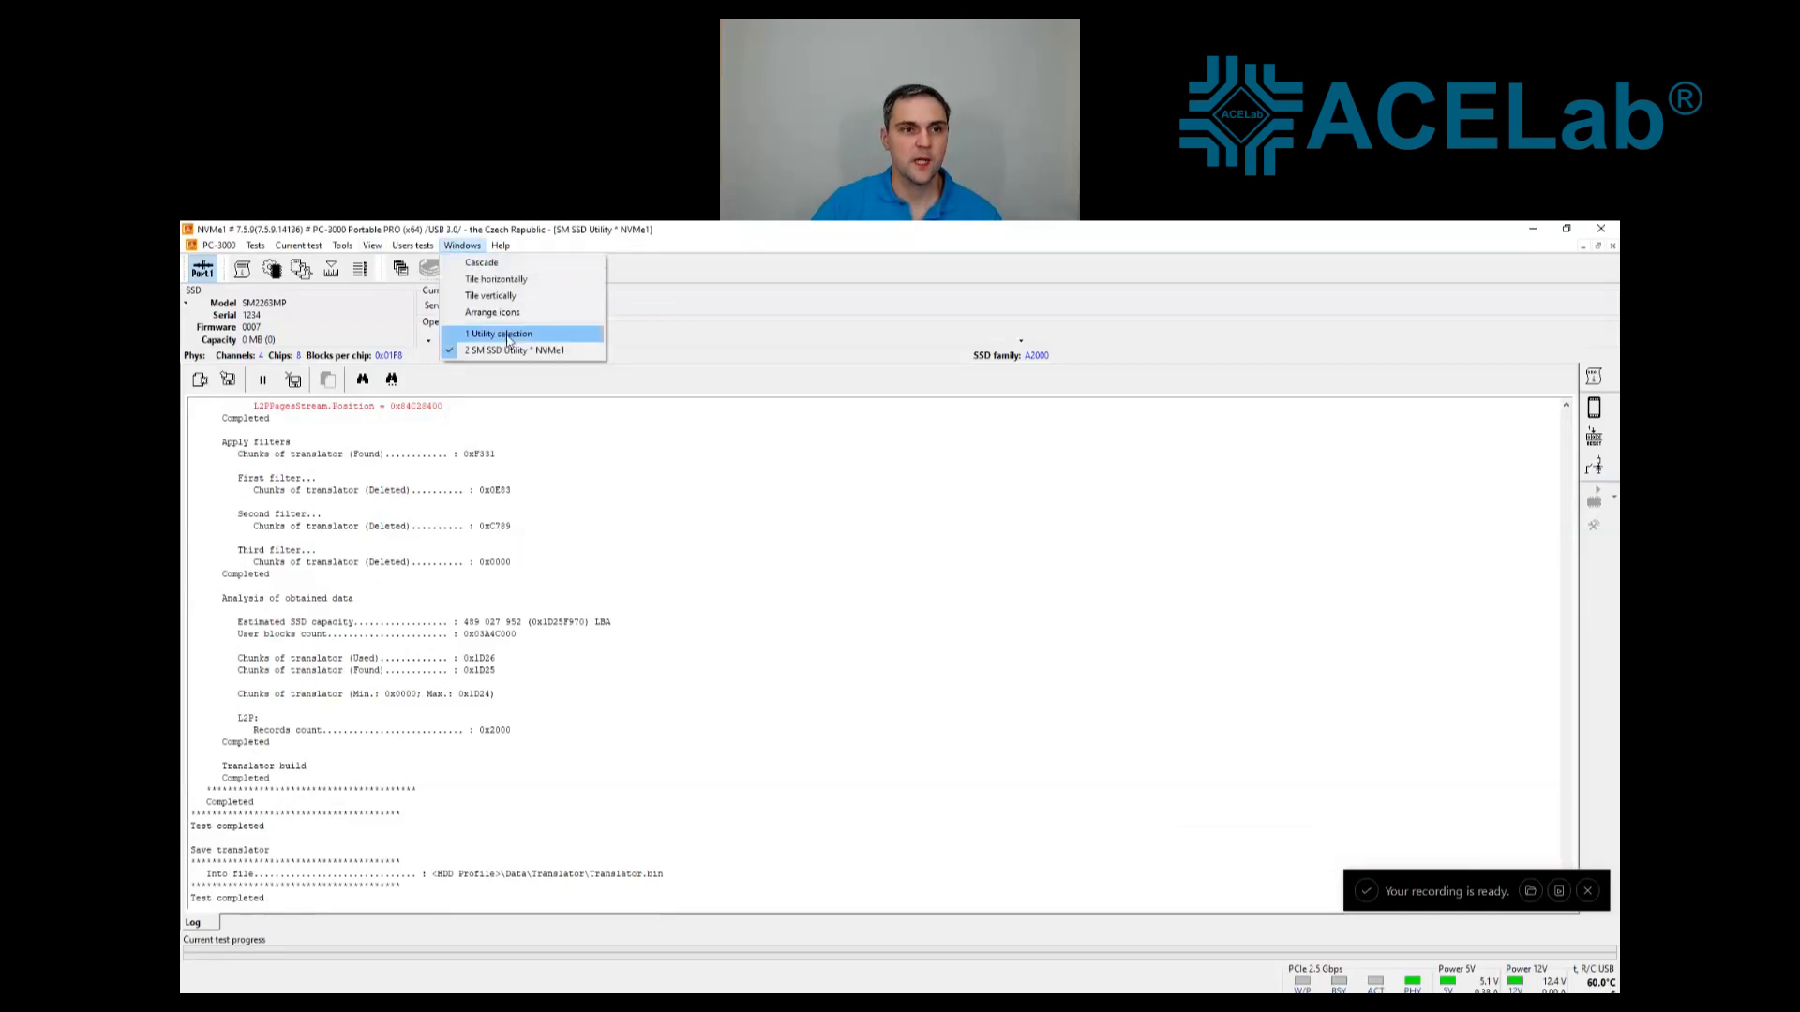
{"action": "left_click", "coordinate": [401, 270]}
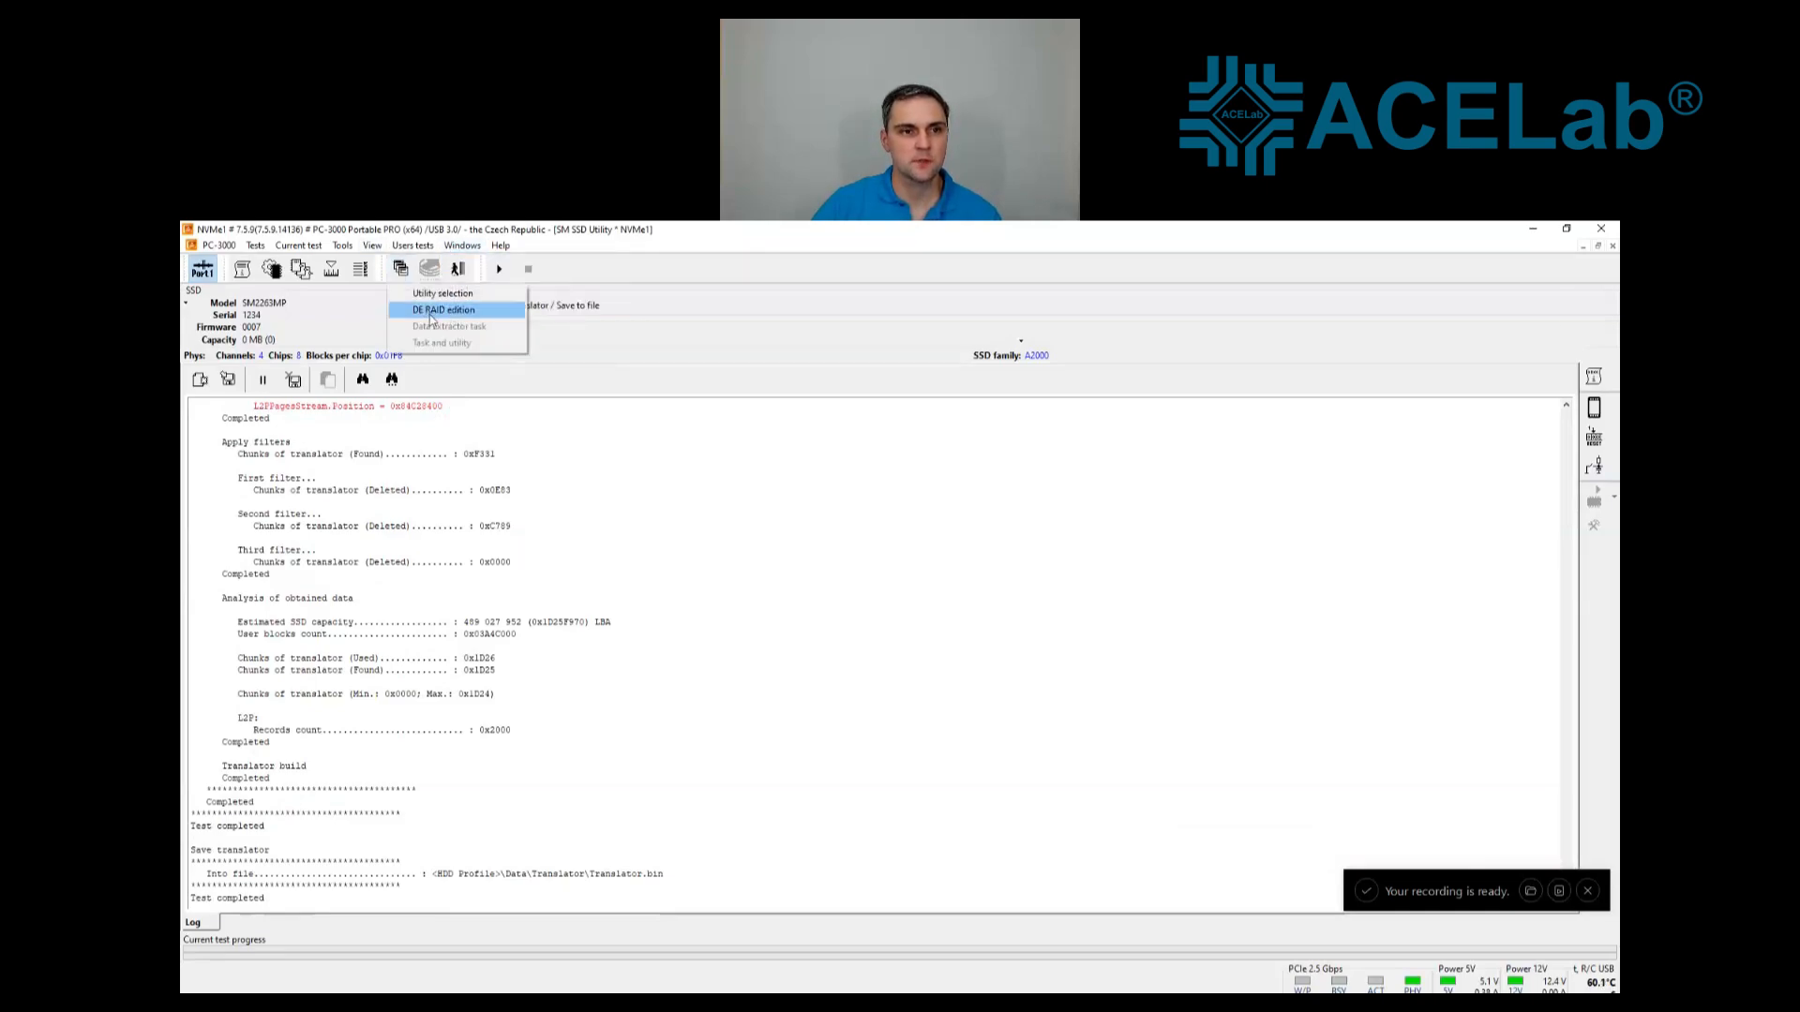
{"action": "left_click", "coordinate": [433, 311]}
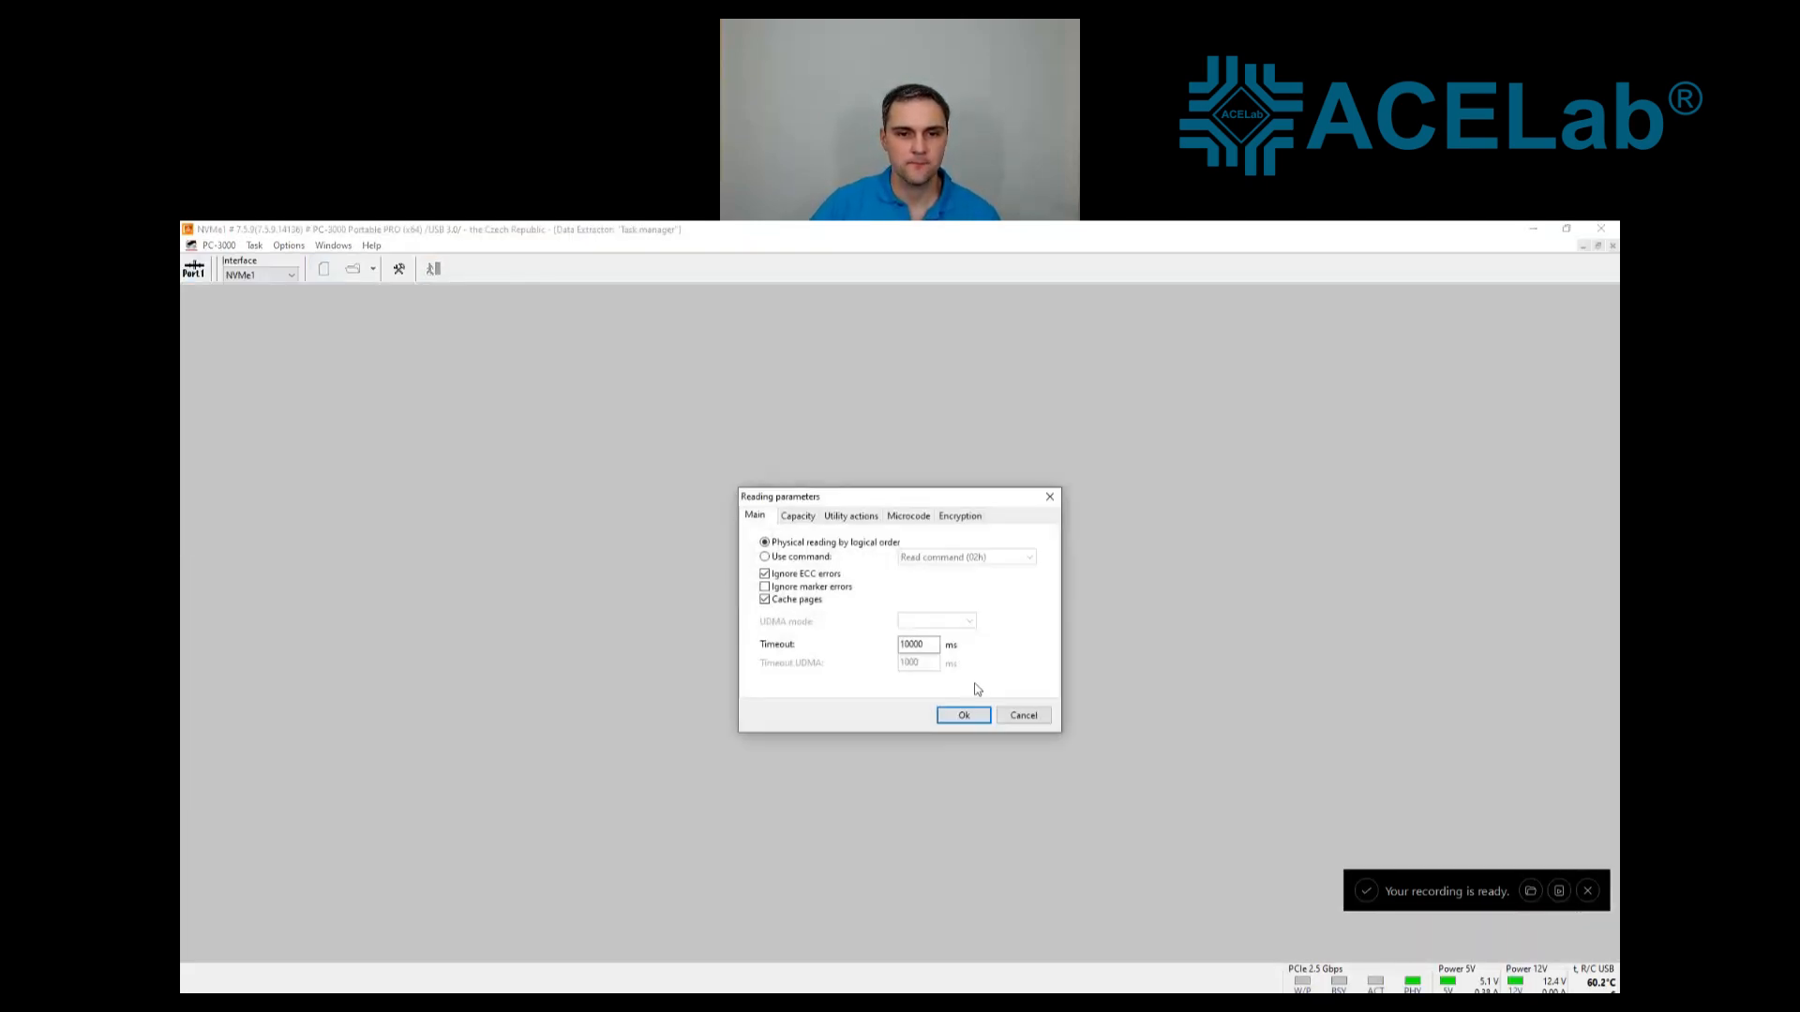
{"action": "left_click", "coordinate": [964, 717]}
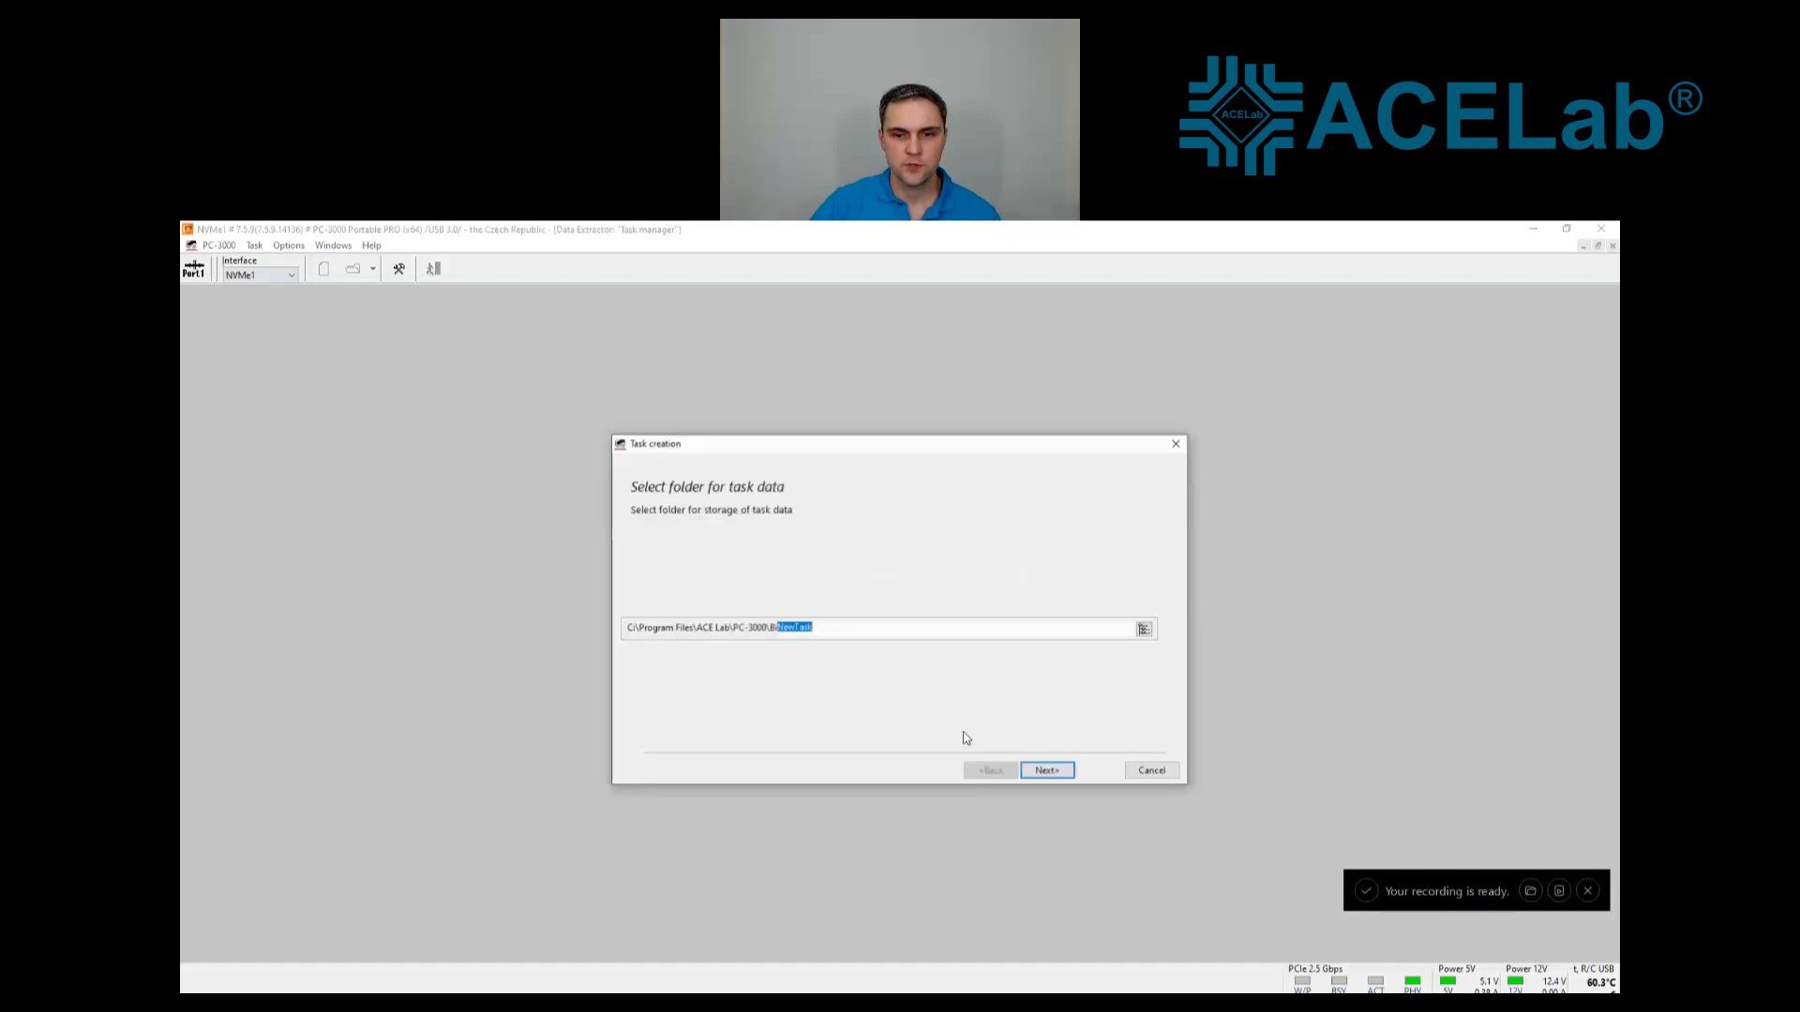
Create a data copy task in the NewTask folder with the SM2263MP utility disk as source and a list-of-ranges map, overwriting existing files
{"action": "left_click", "coordinate": [1049, 770]}
{"action": "left_click", "coordinate": [1042, 773]}
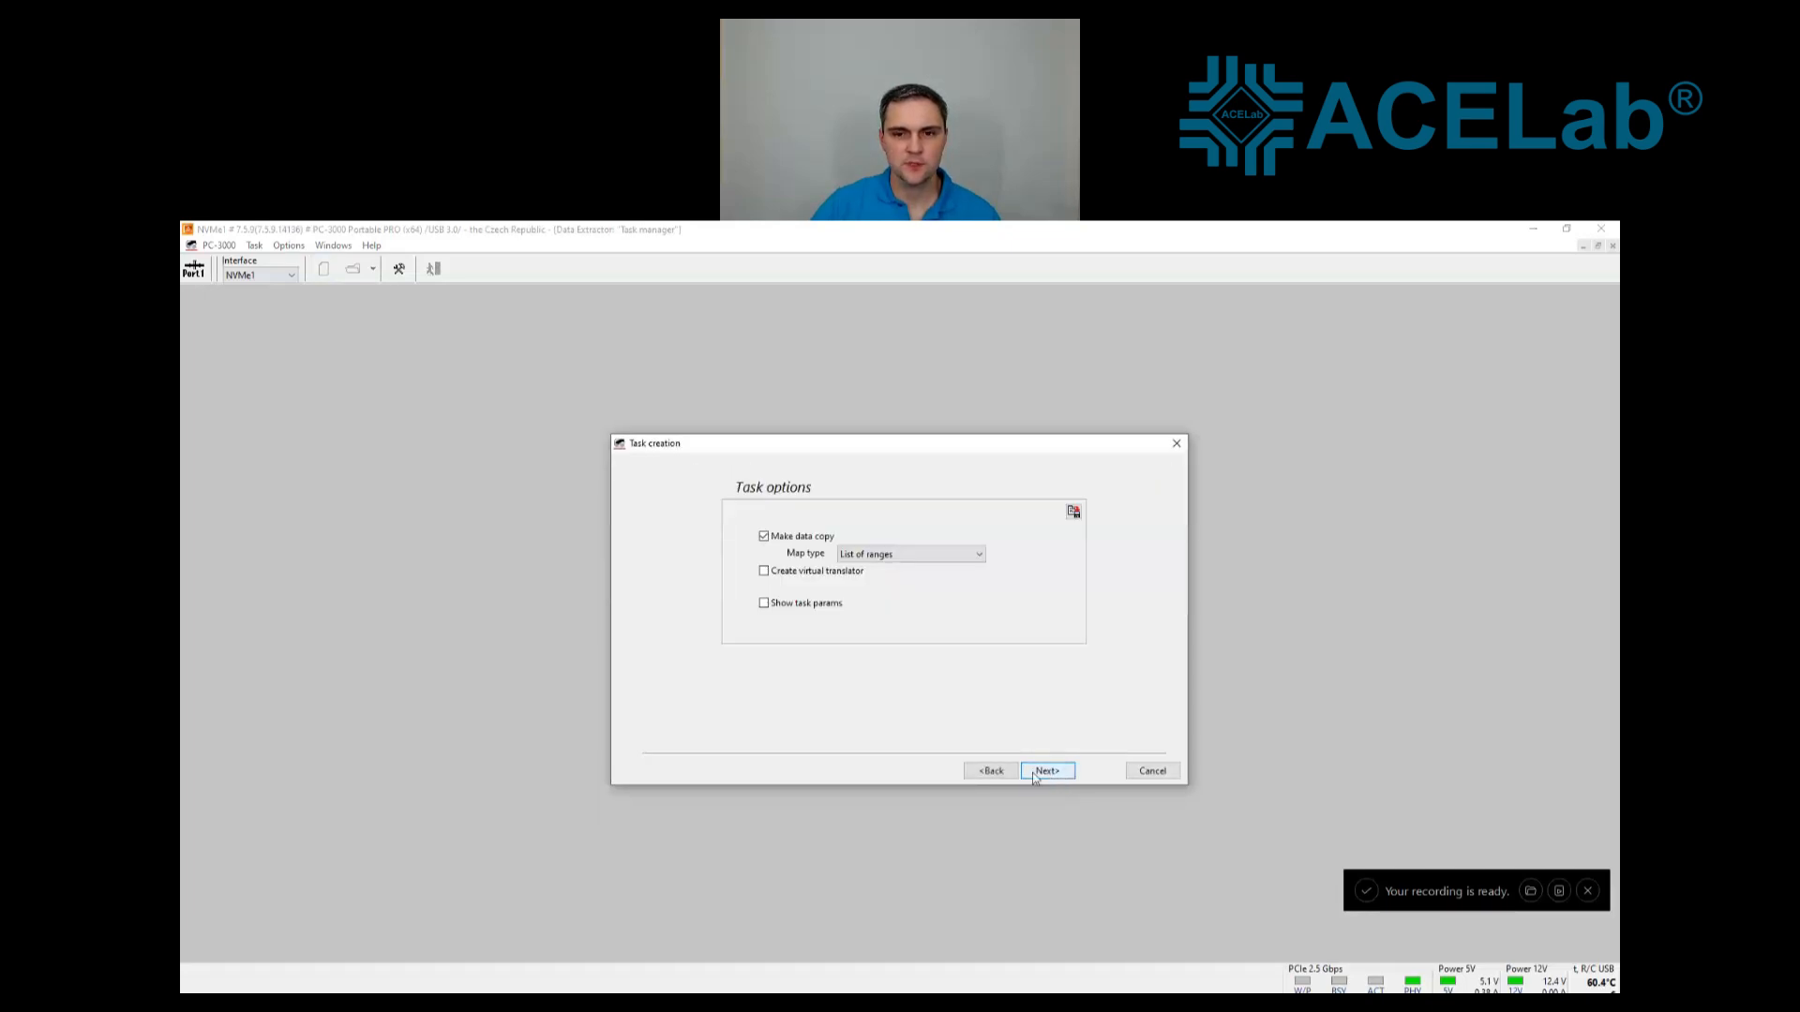
{"action": "left_click", "coordinate": [991, 770]}
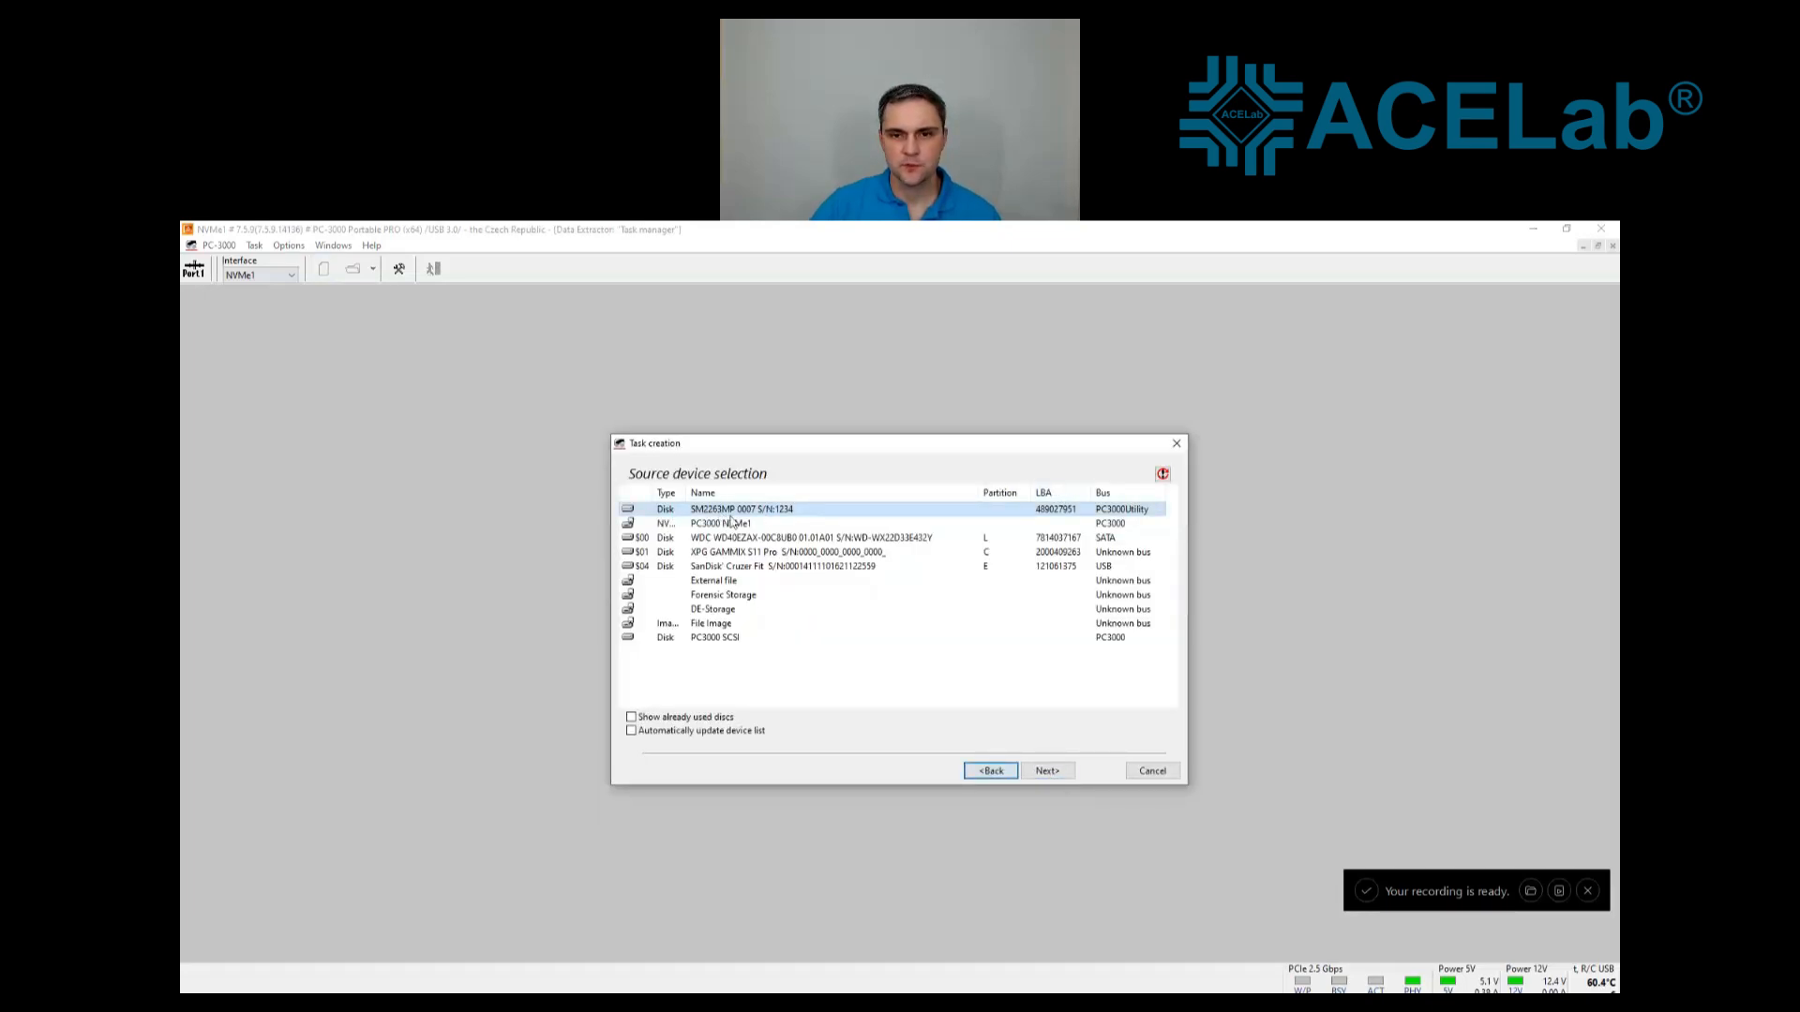
{"action": "left_click", "coordinate": [1043, 775]}
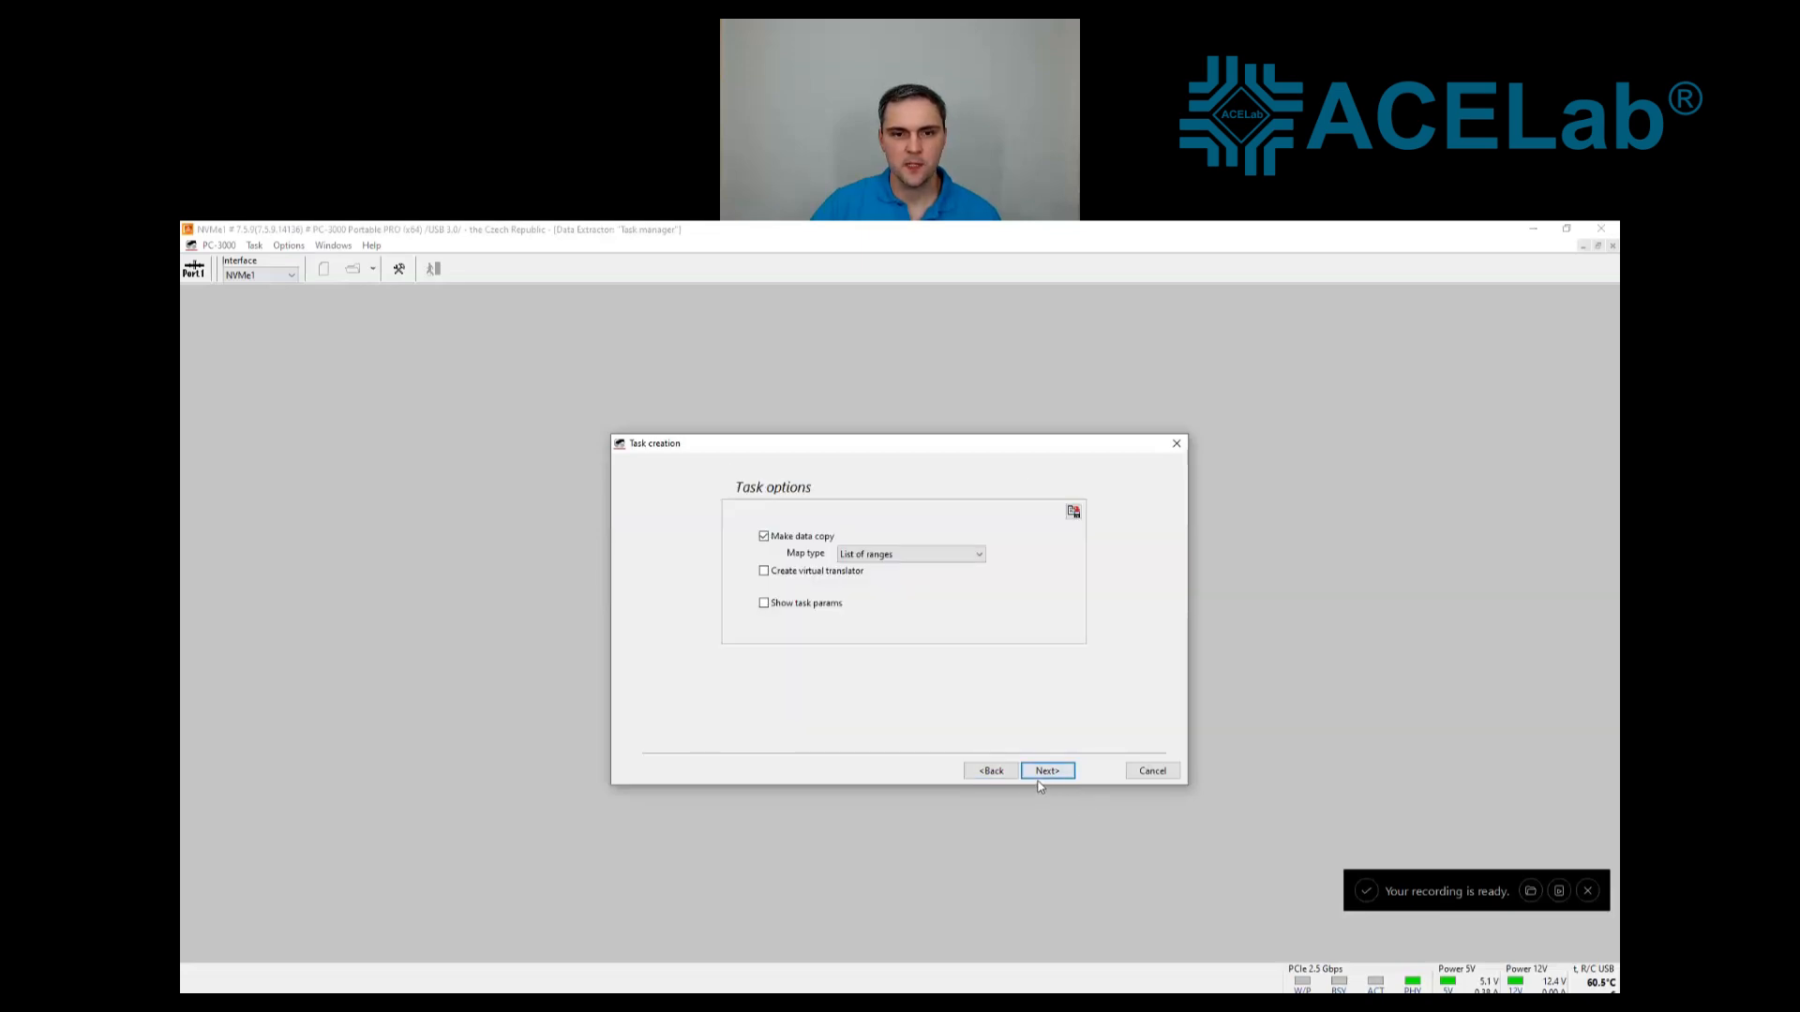
{"action": "left_click", "coordinate": [1042, 774]}
{"action": "left_click", "coordinate": [1050, 772]}
{"action": "left_click", "coordinate": [1047, 768]}
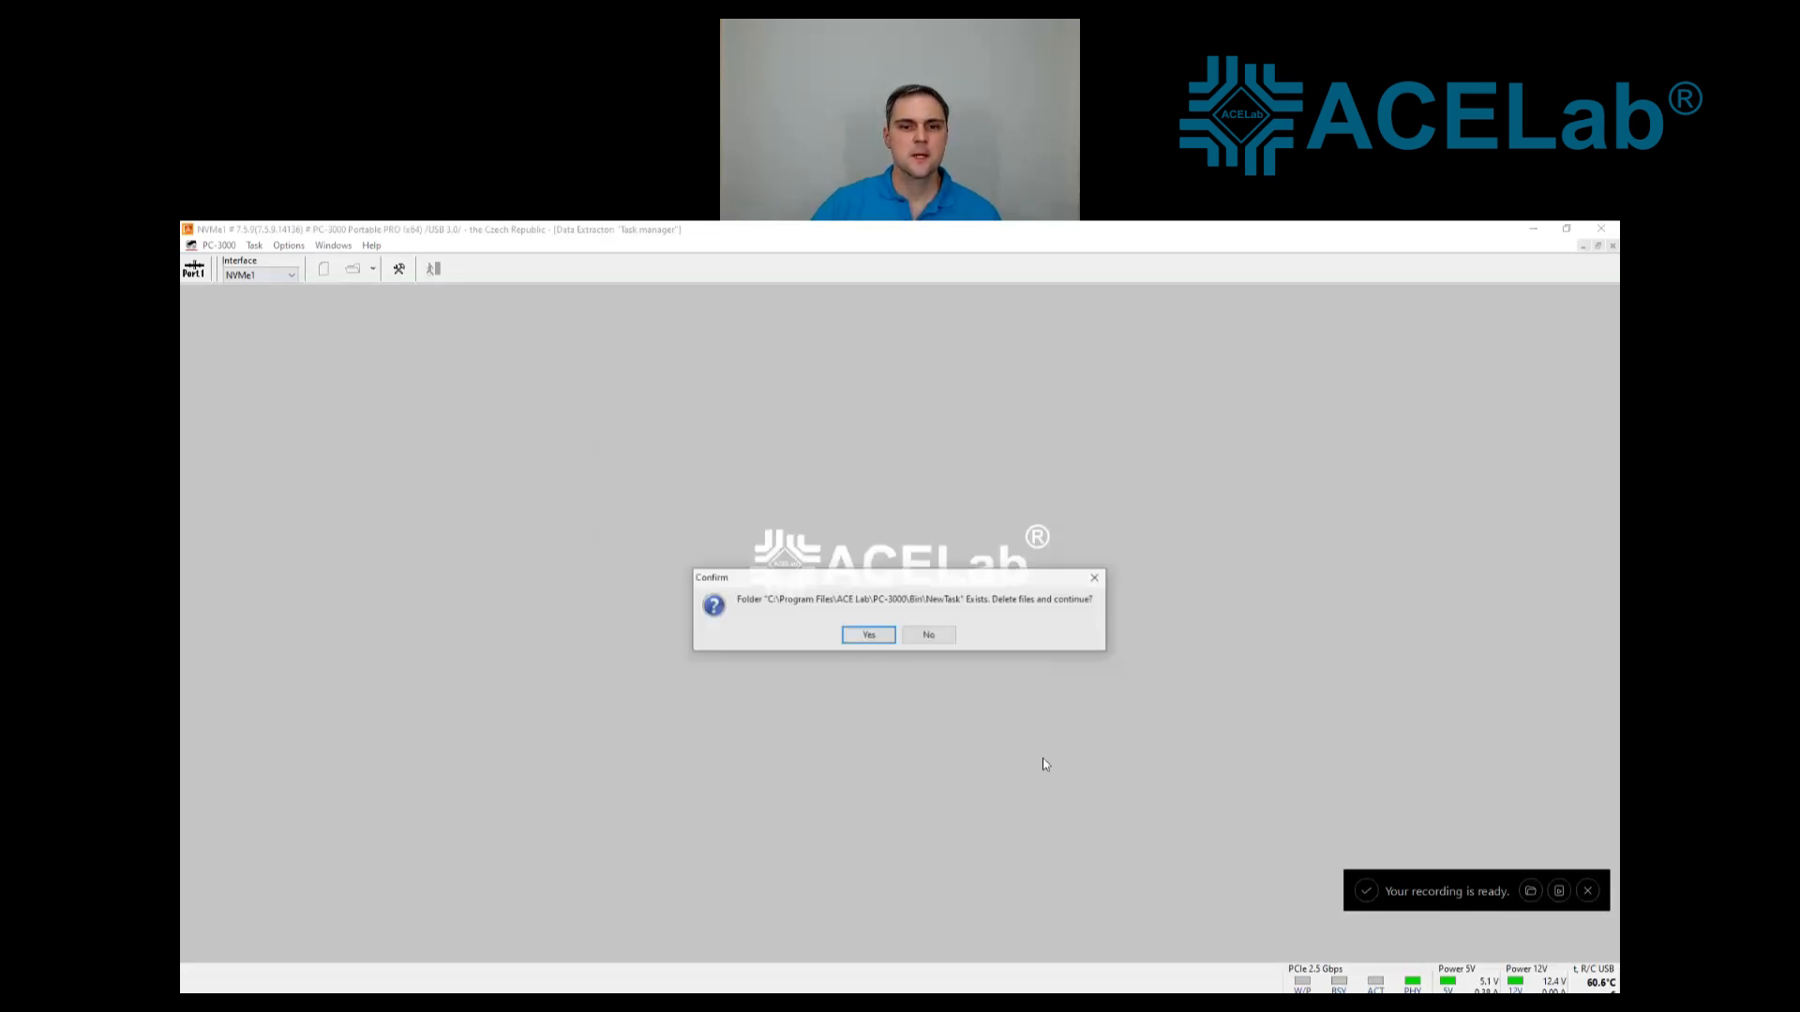
{"action": "key", "text": "Return"}
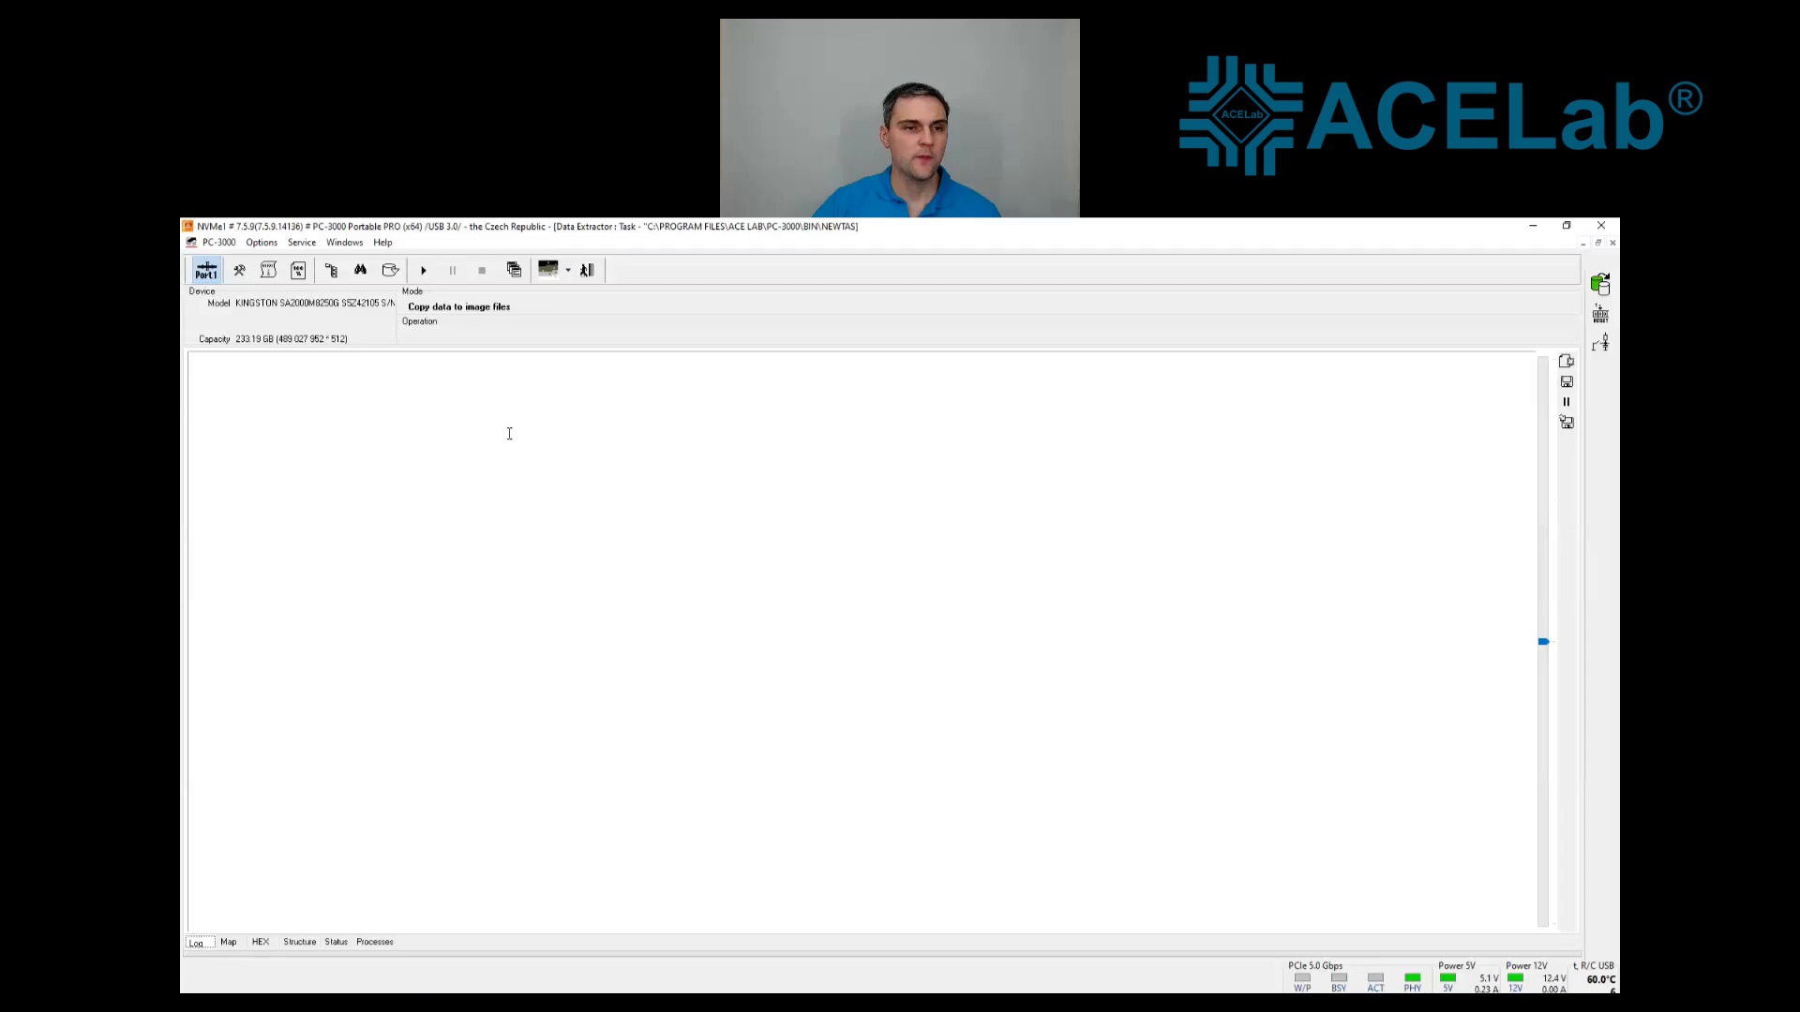
Open the task's file explorer and list the Root folder of the Kingston A2000 NTFS volume in the basic data partition
{"action": "left_click", "coordinate": [330, 274]}
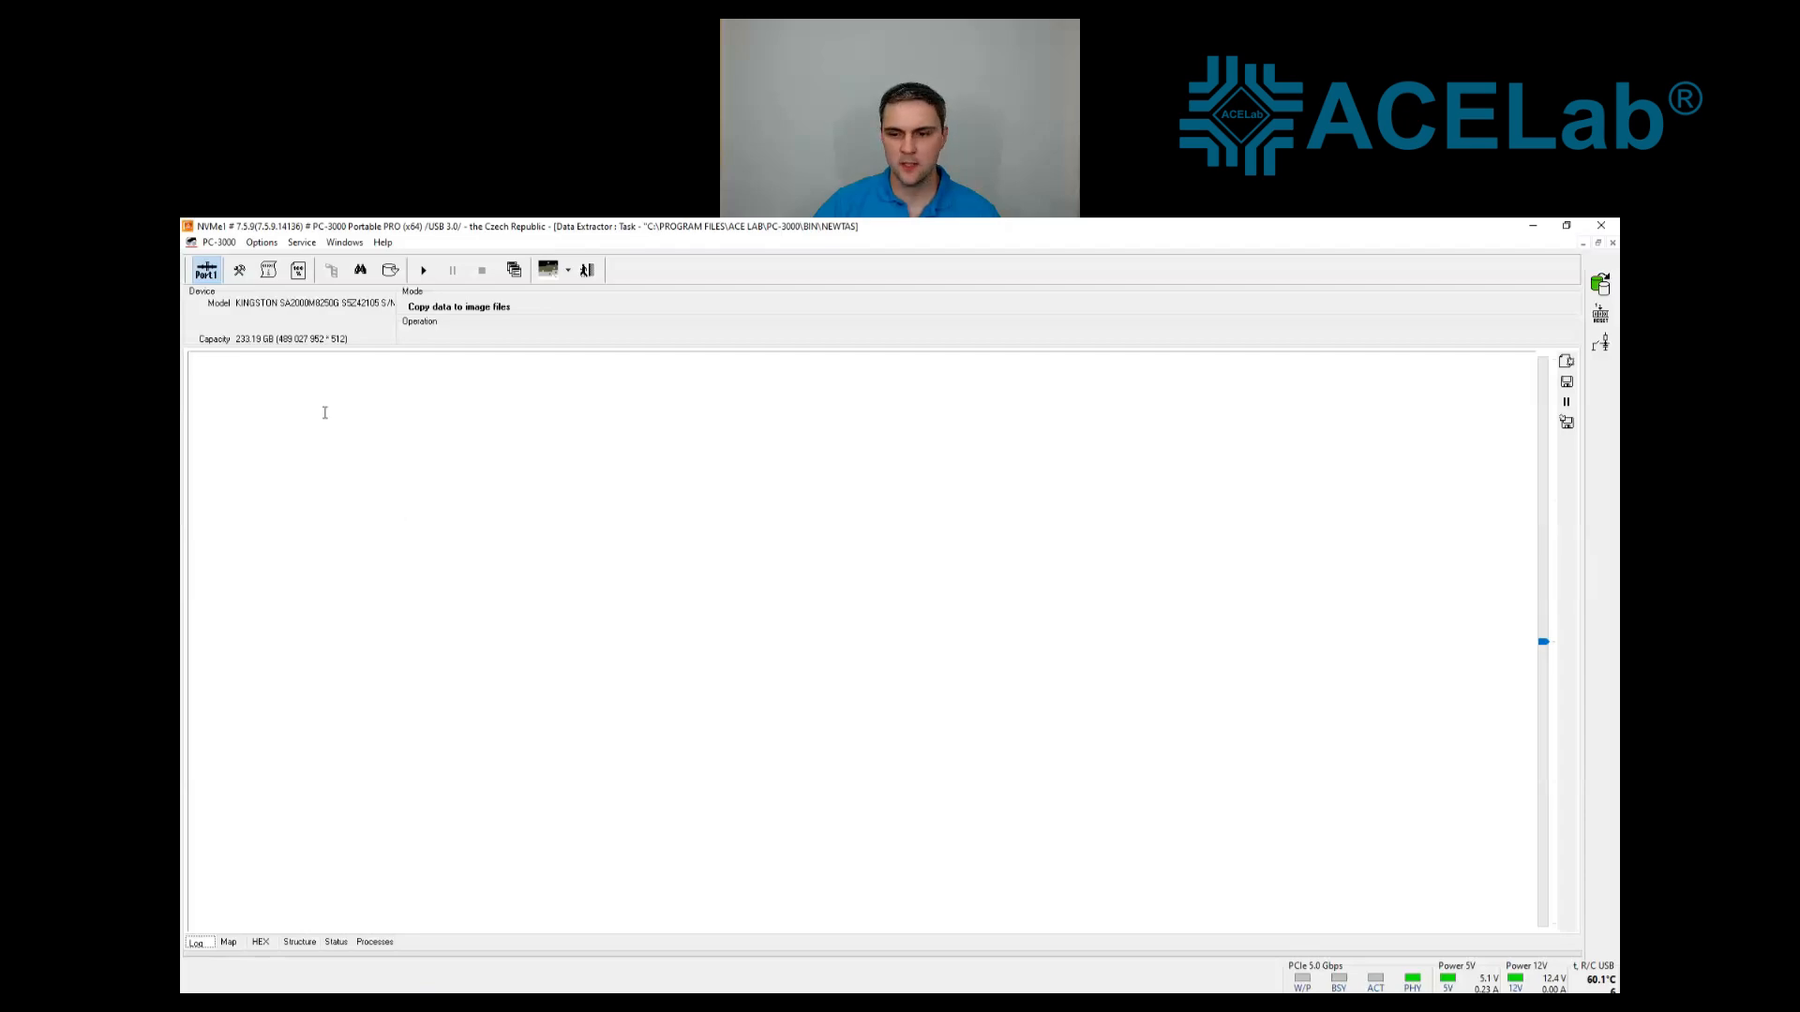
{"action": "left_click", "coordinate": [195, 327]}
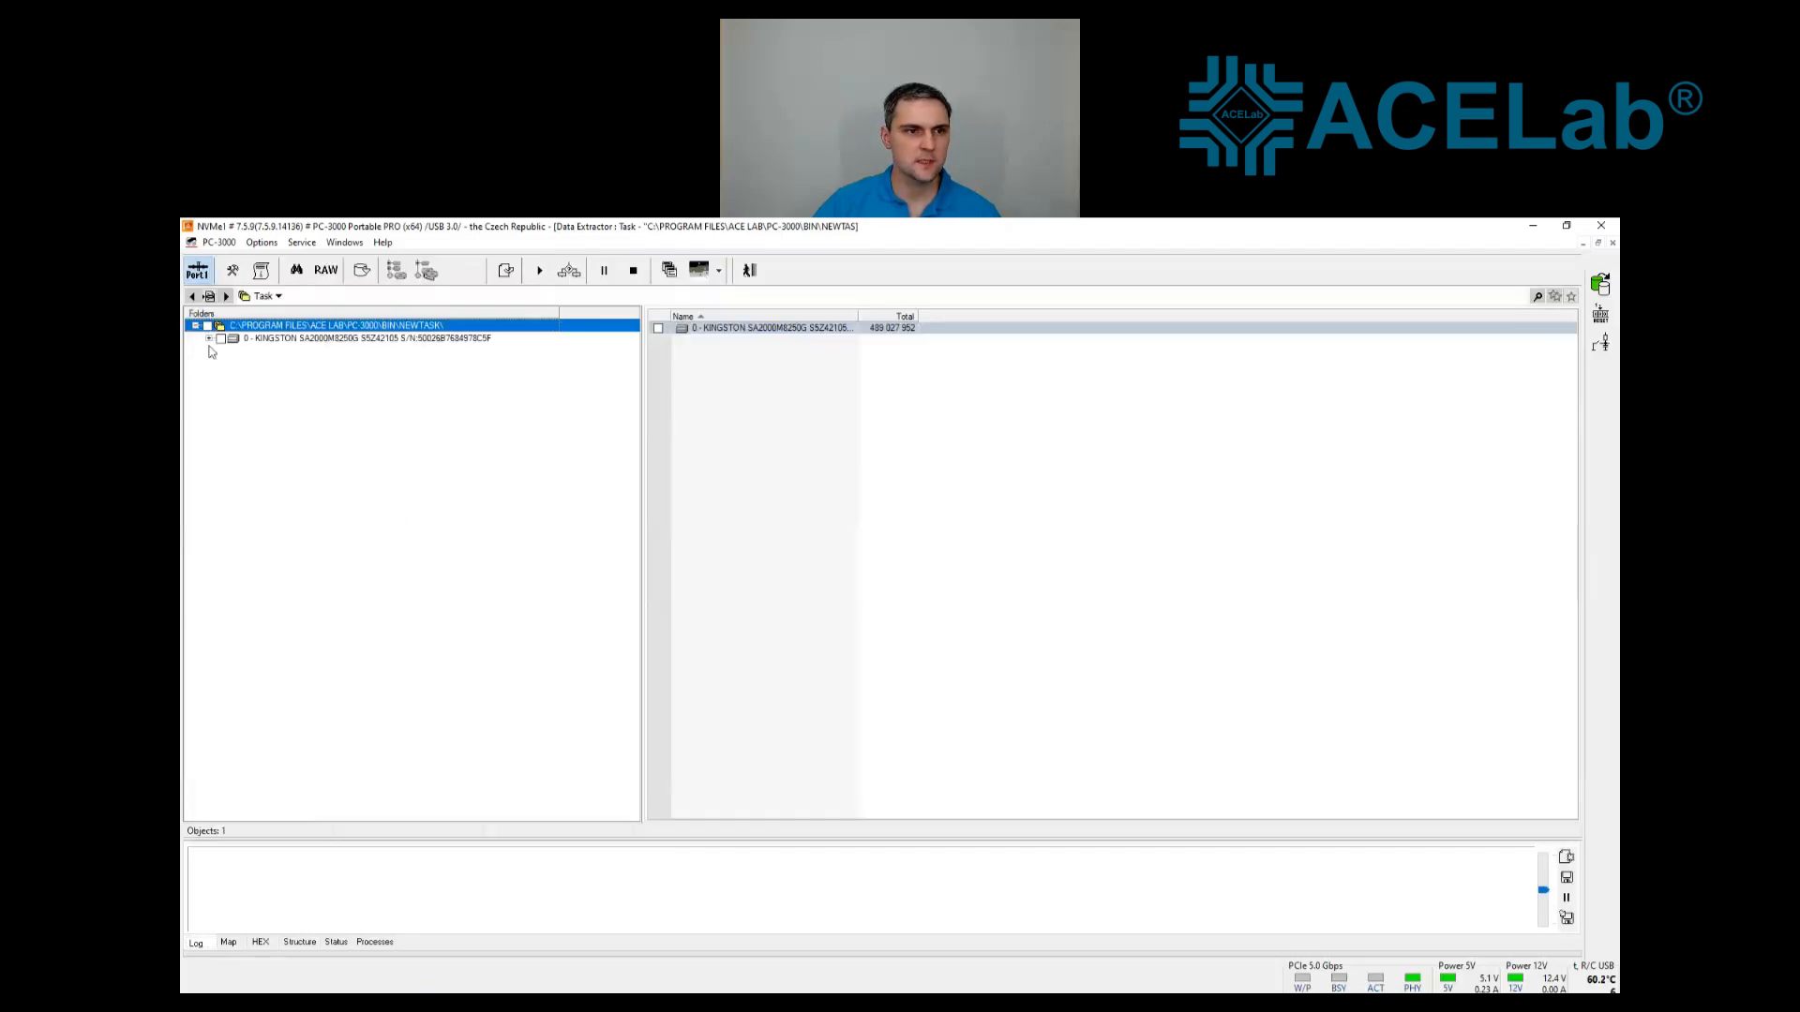
{"action": "left_click", "coordinate": [209, 338]}
{"action": "left_click", "coordinate": [222, 352]}
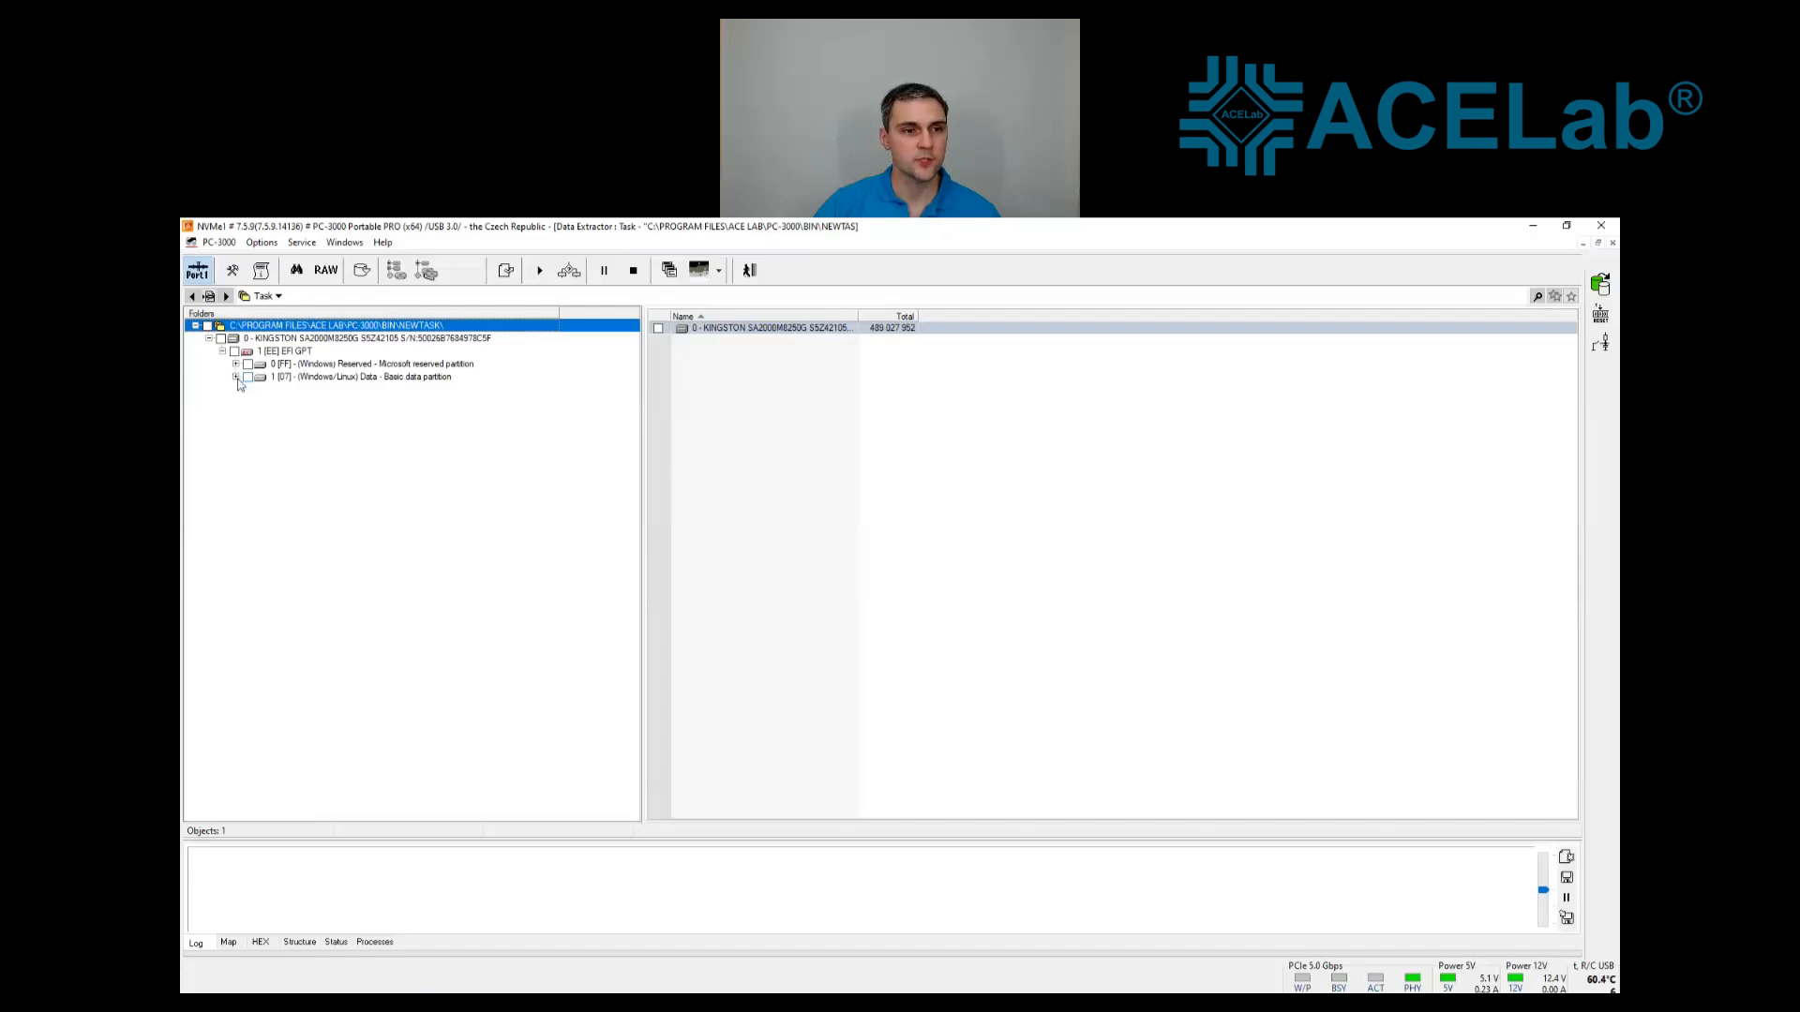
{"action": "left_click", "coordinate": [236, 377]}
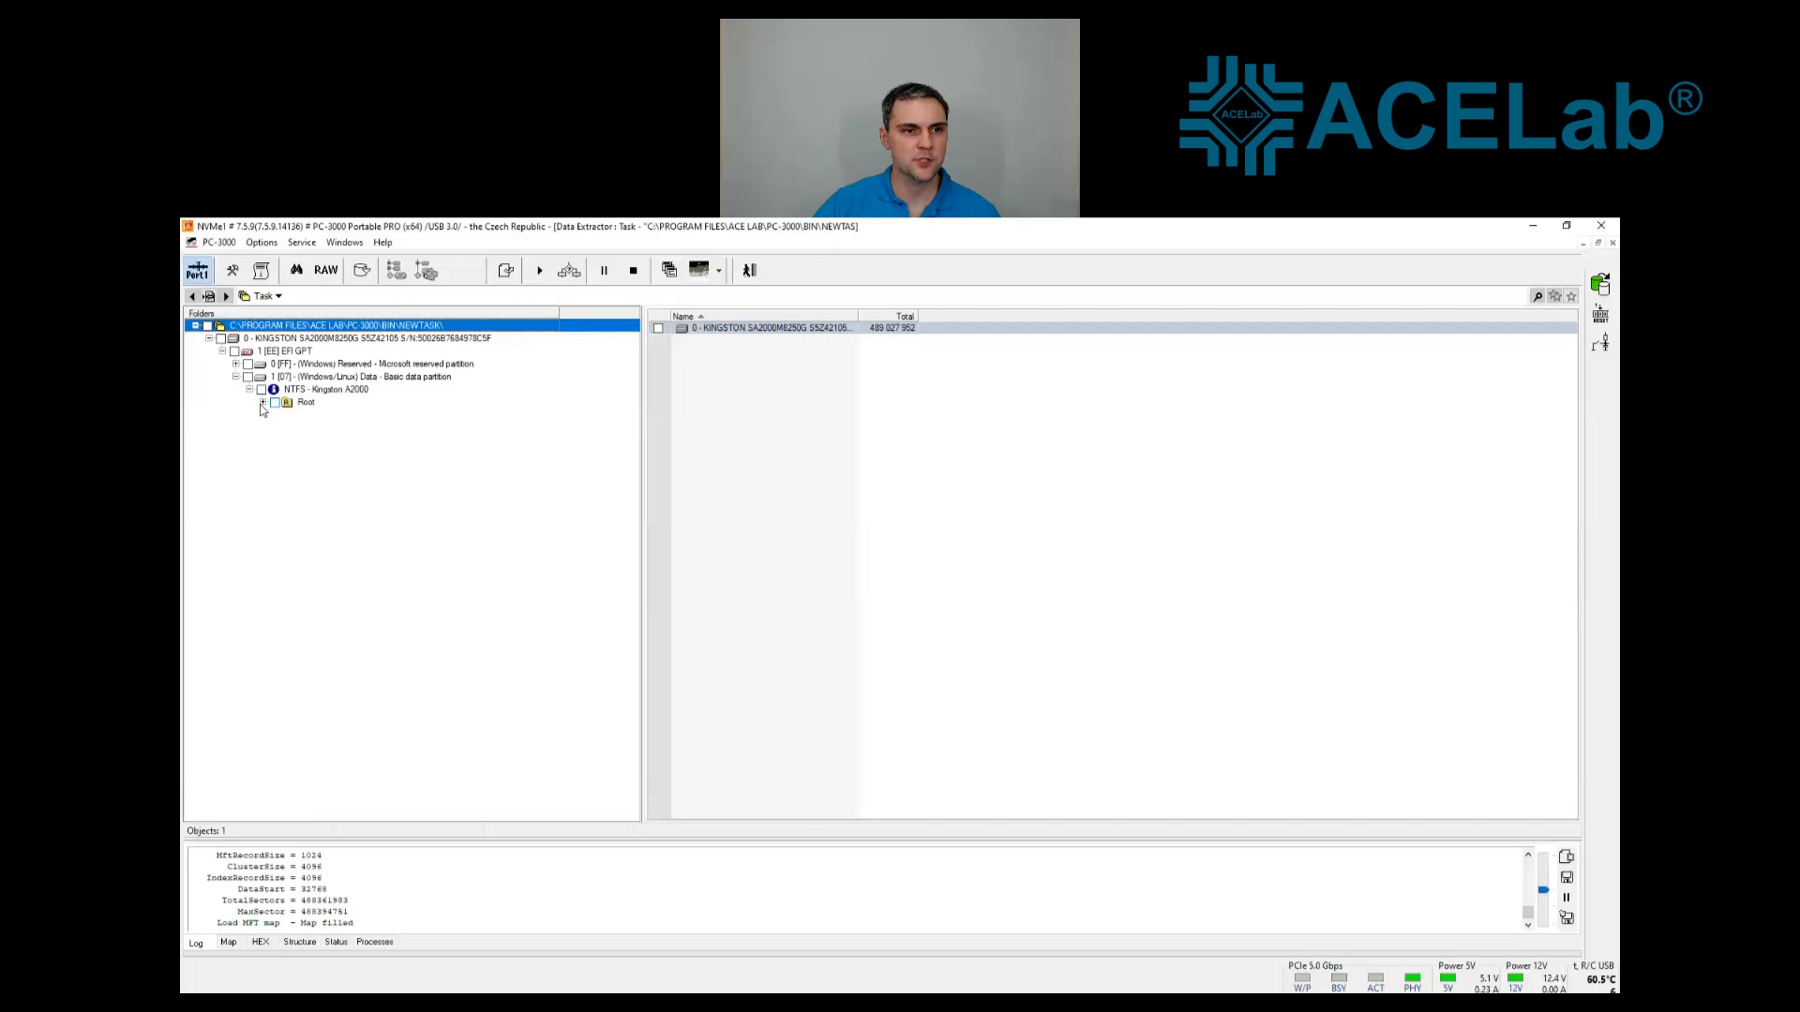
{"action": "left_click", "coordinate": [294, 402]}
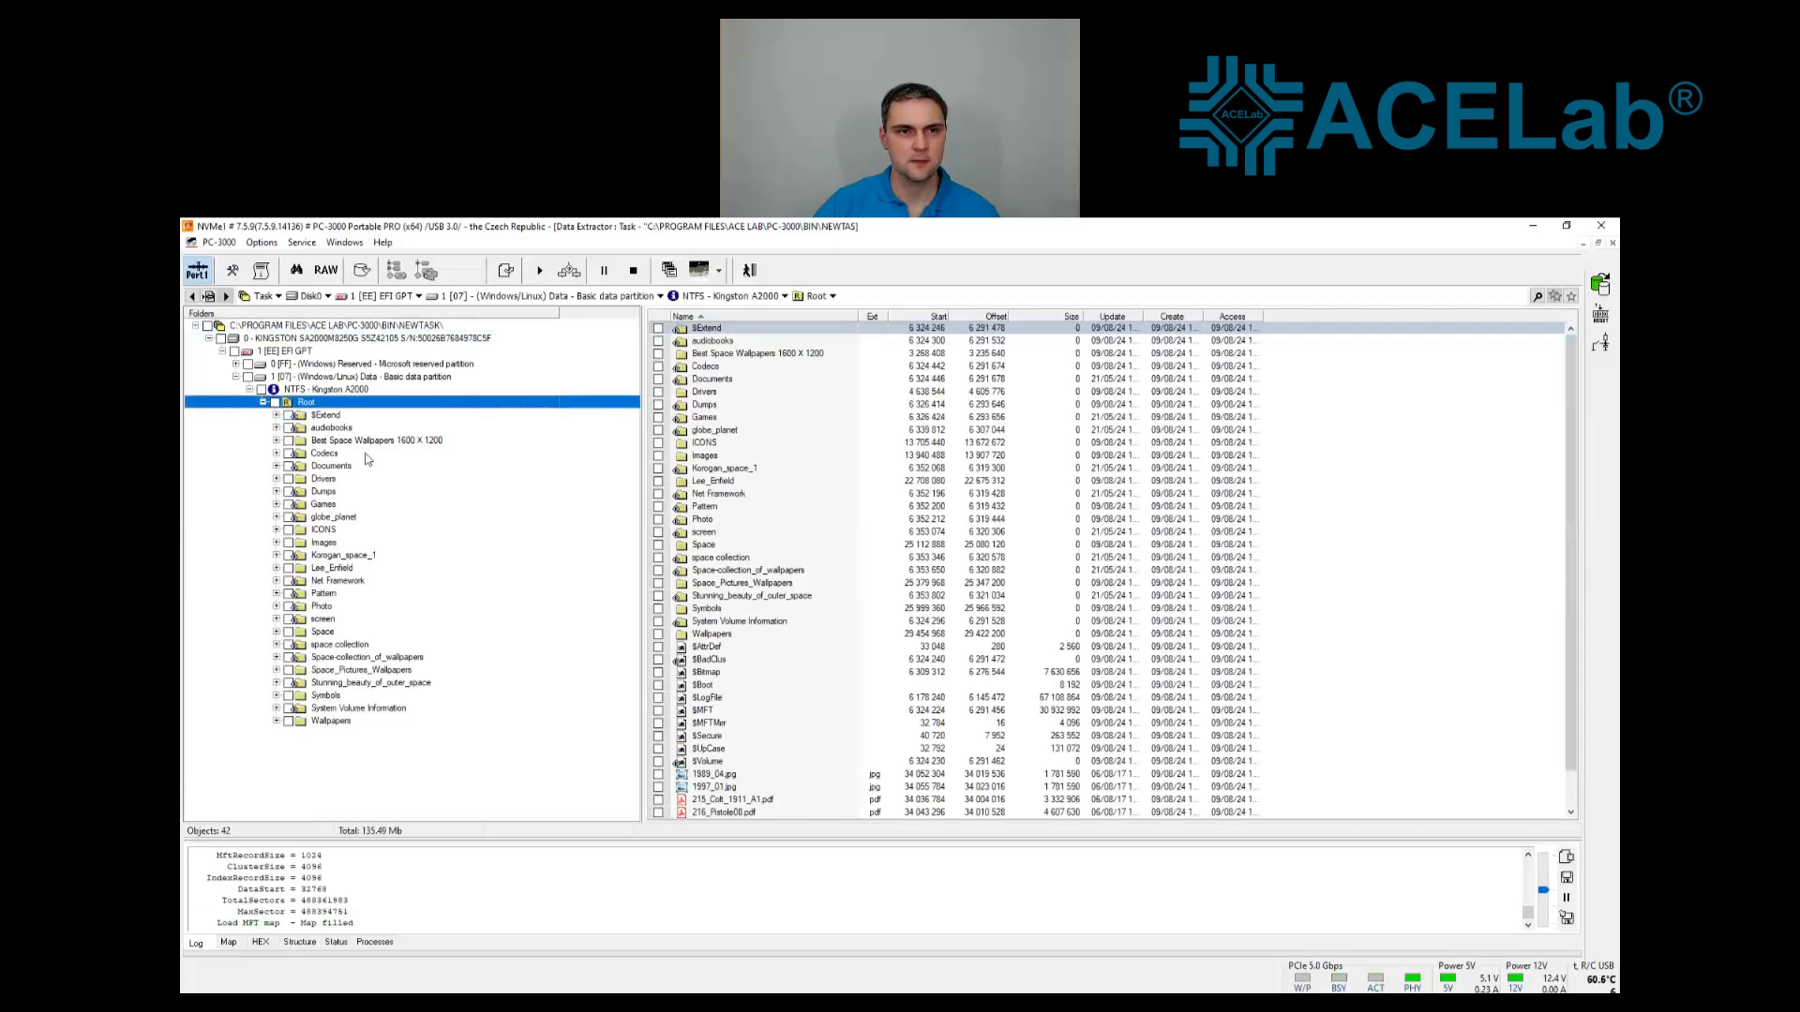